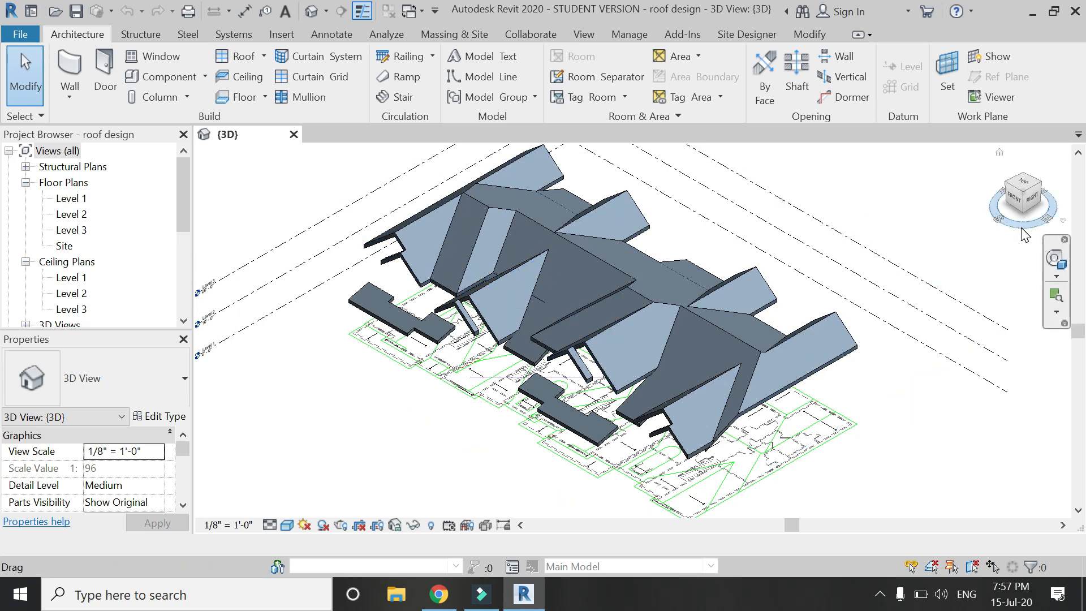
Step: Orbit the 3D view to examine the finished multi-gable roof model from several directions
click(1062, 266)
drag(785, 226, 510, 316)
drag(520, 357, 637, 357)
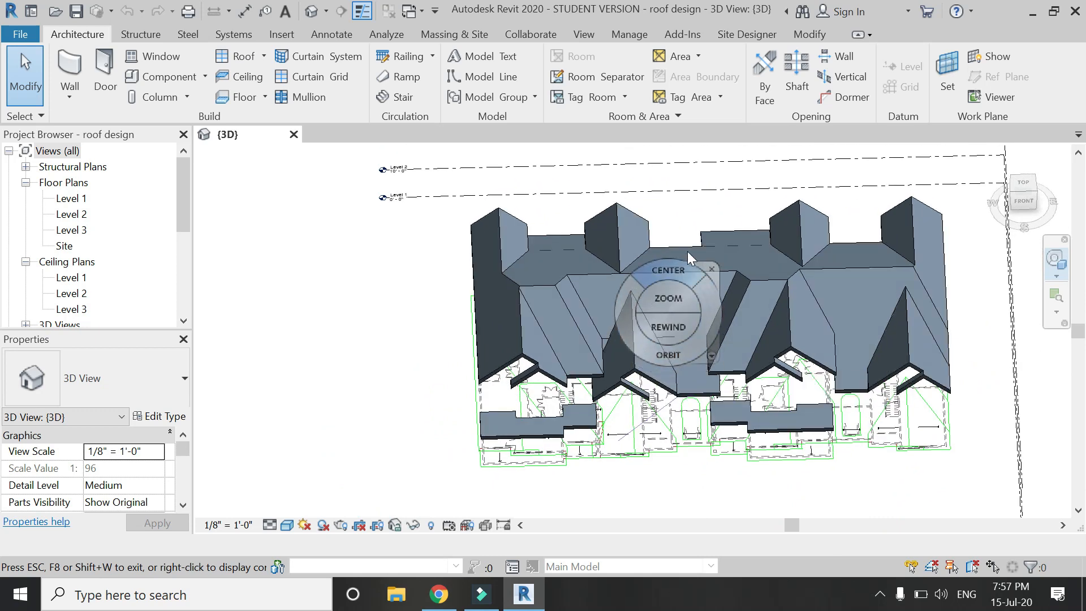
key(Escape)
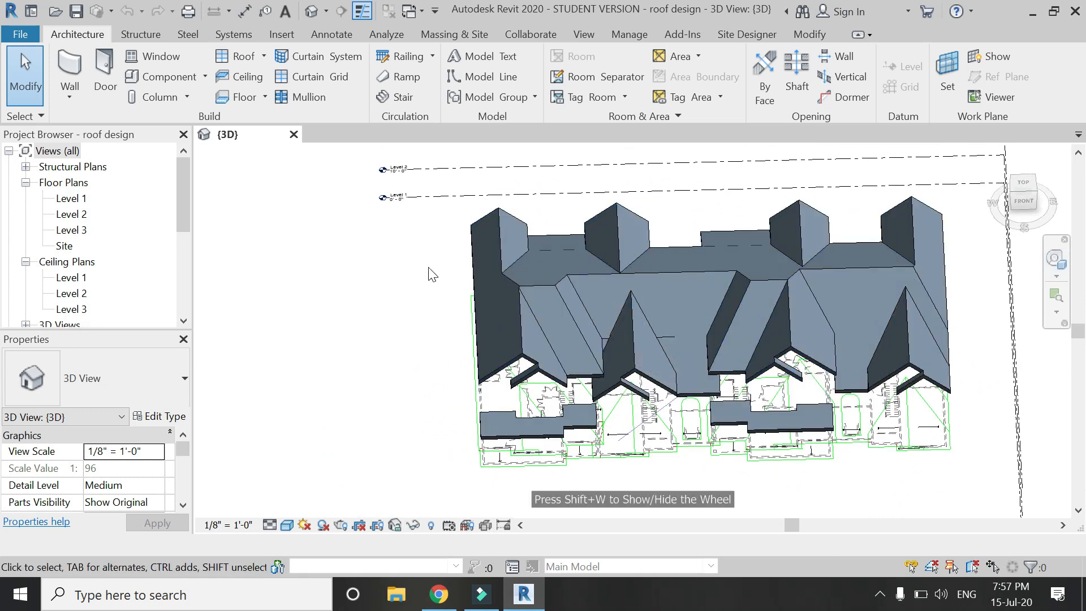
click(1035, 199)
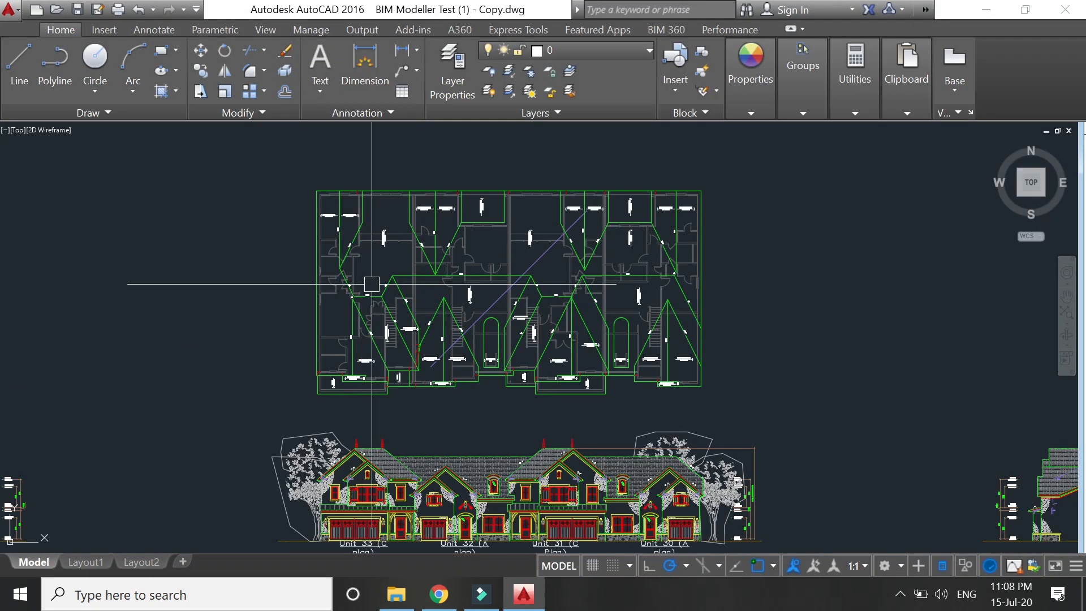
Step: Switch to AutoCAD and examine the roof plan's ridges, valleys, truss spacing and pitch annotations
scroll(362, 288, down, 4)
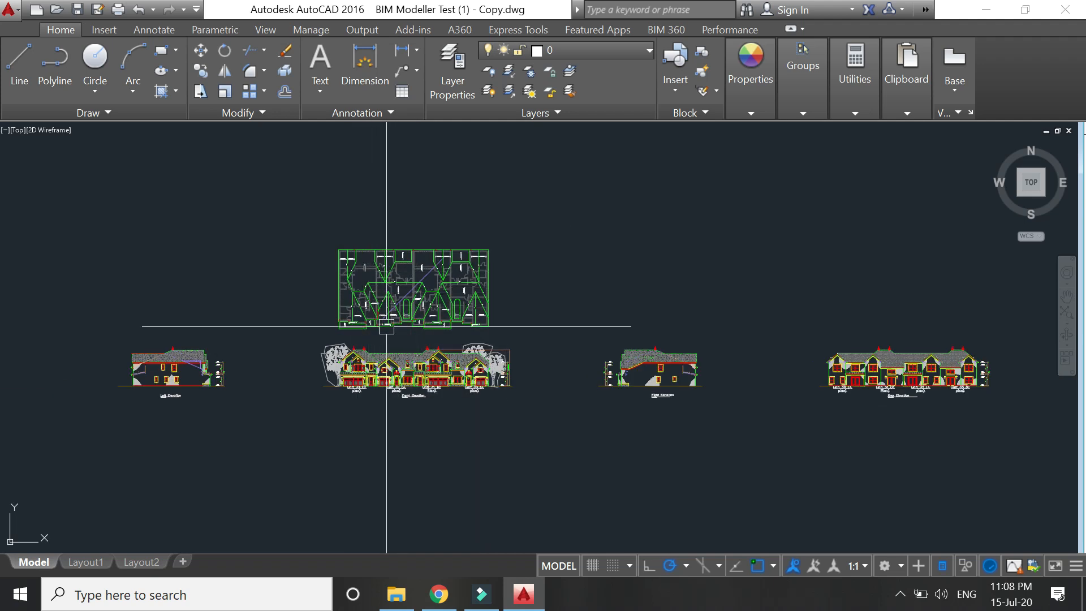
scroll(367, 287, up, 2)
scroll(415, 398, down, 2)
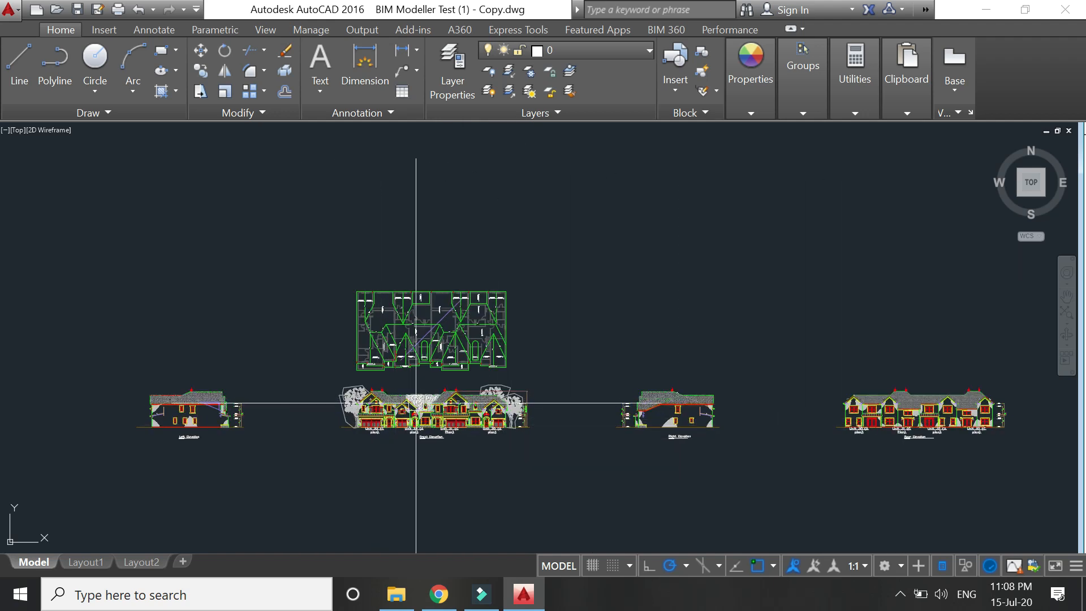
scroll(395, 376, up, 4)
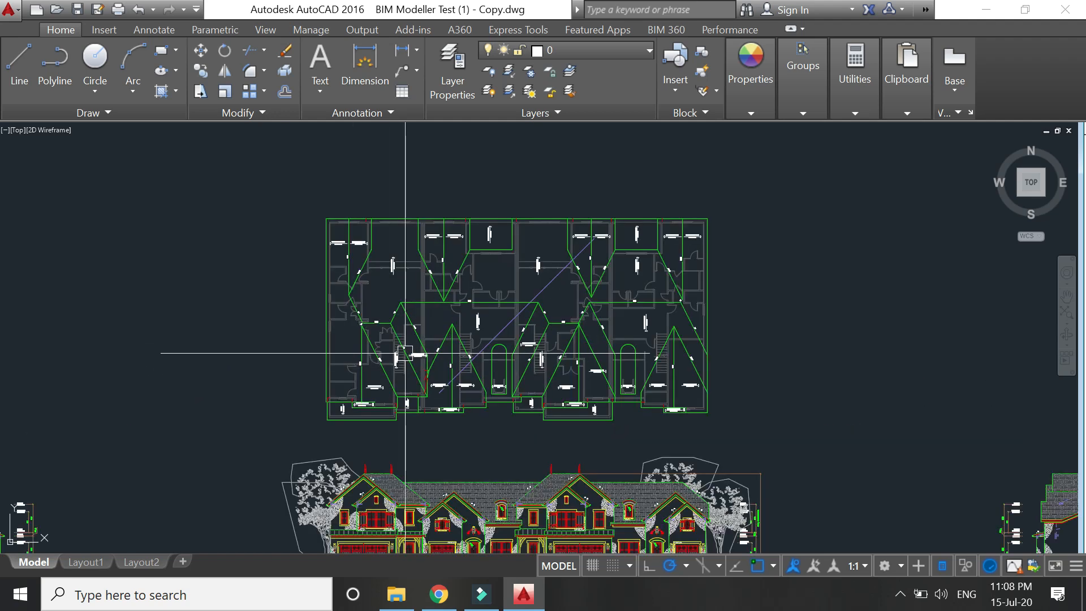
scroll(404, 352, up, 2)
scroll(303, 167, up, 4)
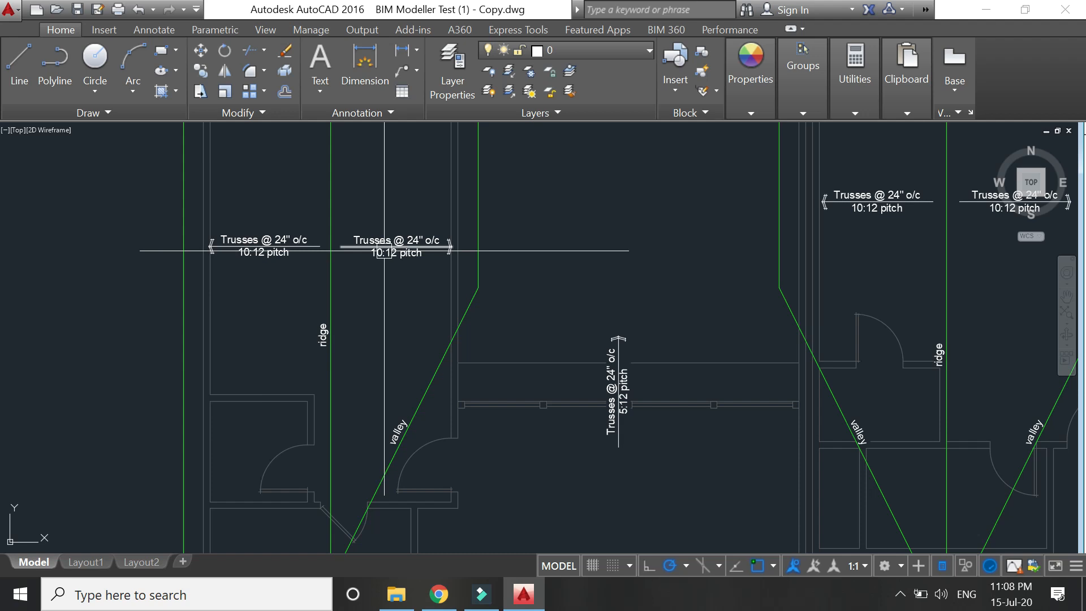
scroll(643, 252, down, 5)
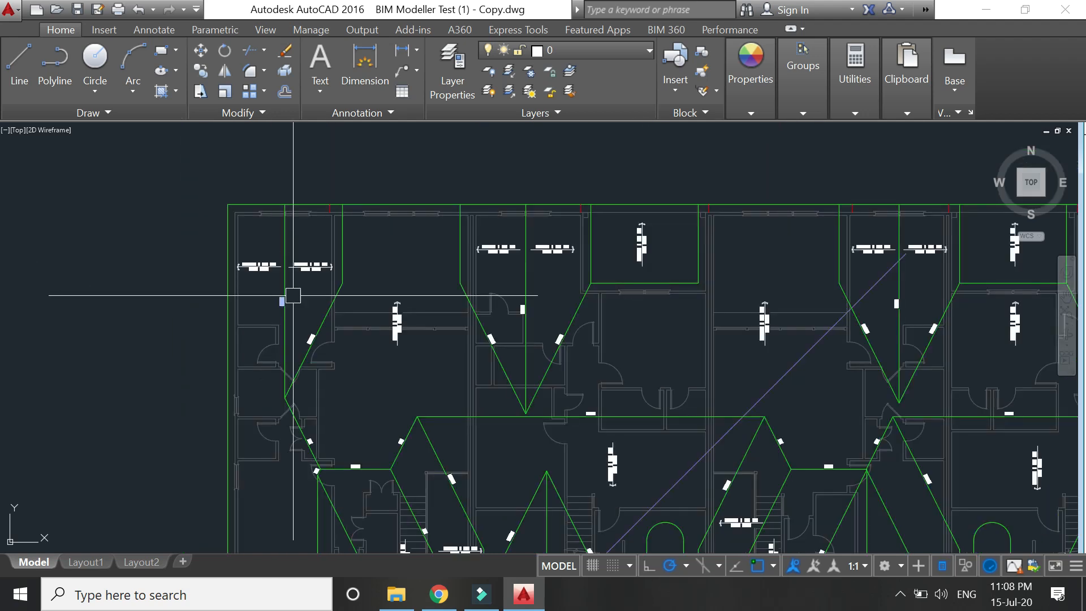
scroll(724, 242, up, 2)
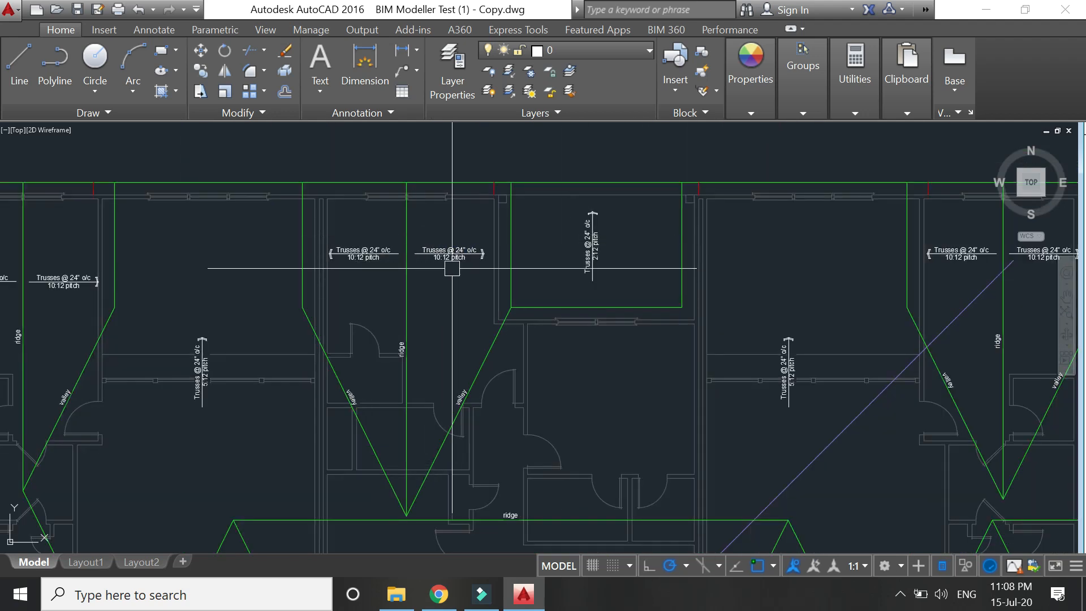
scroll(373, 255, down, 2)
scroll(363, 253, up, 7)
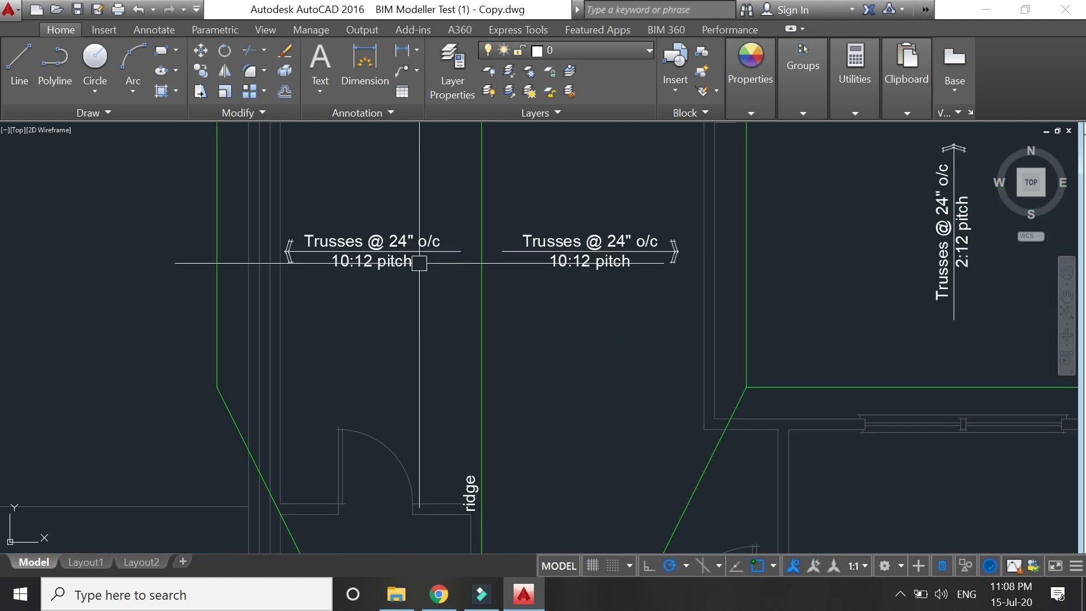
scroll(348, 280, down, 2)
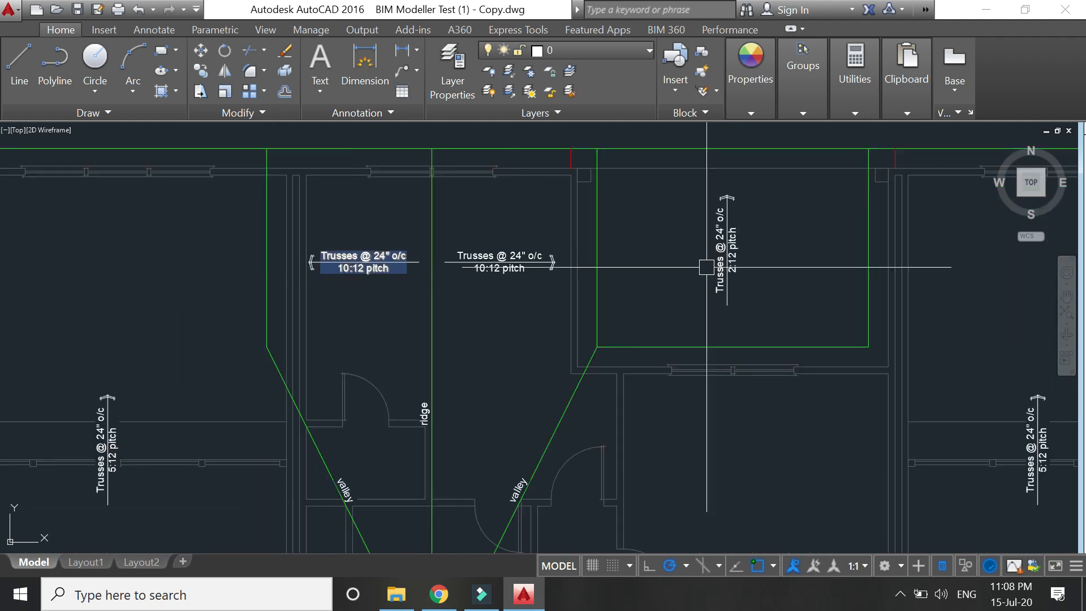
scroll(703, 243, up, 2)
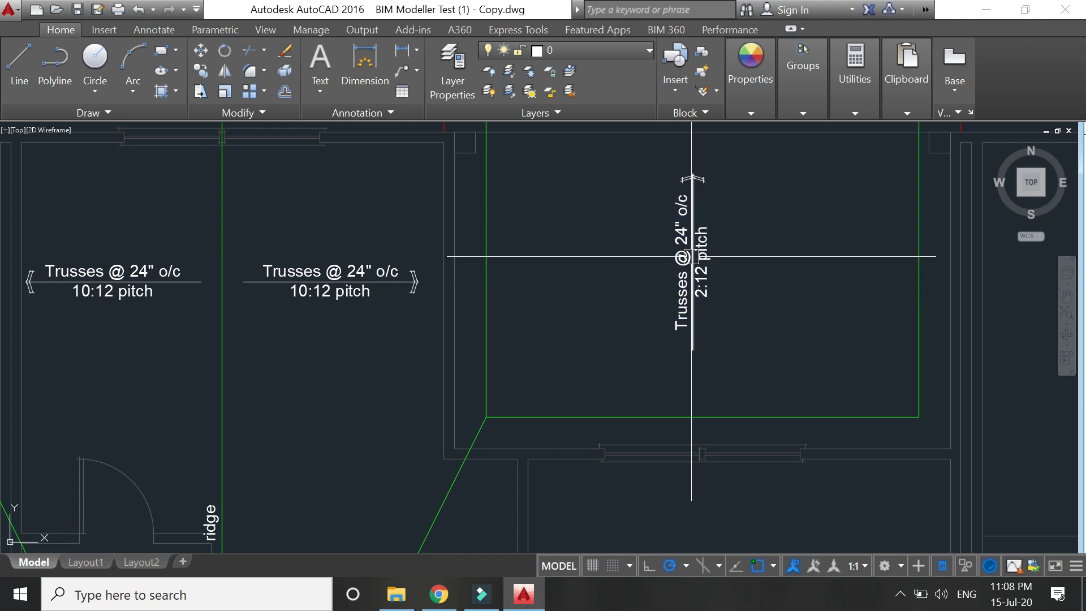
scroll(603, 280, down, 4)
scroll(424, 235, down, 8)
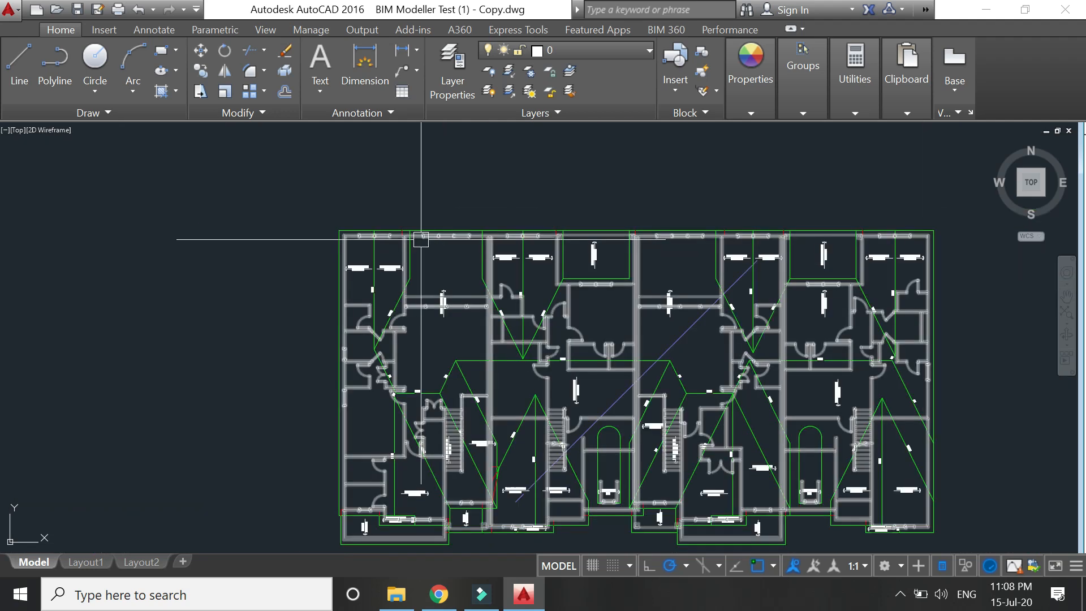
scroll(388, 271, up, 8)
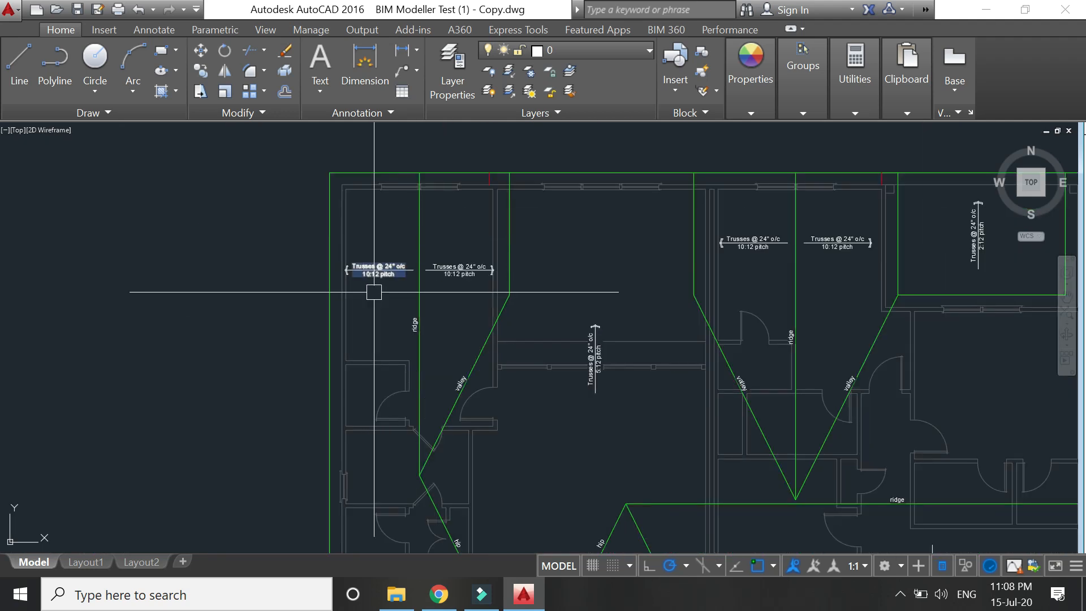
scroll(365, 212, down, 2)
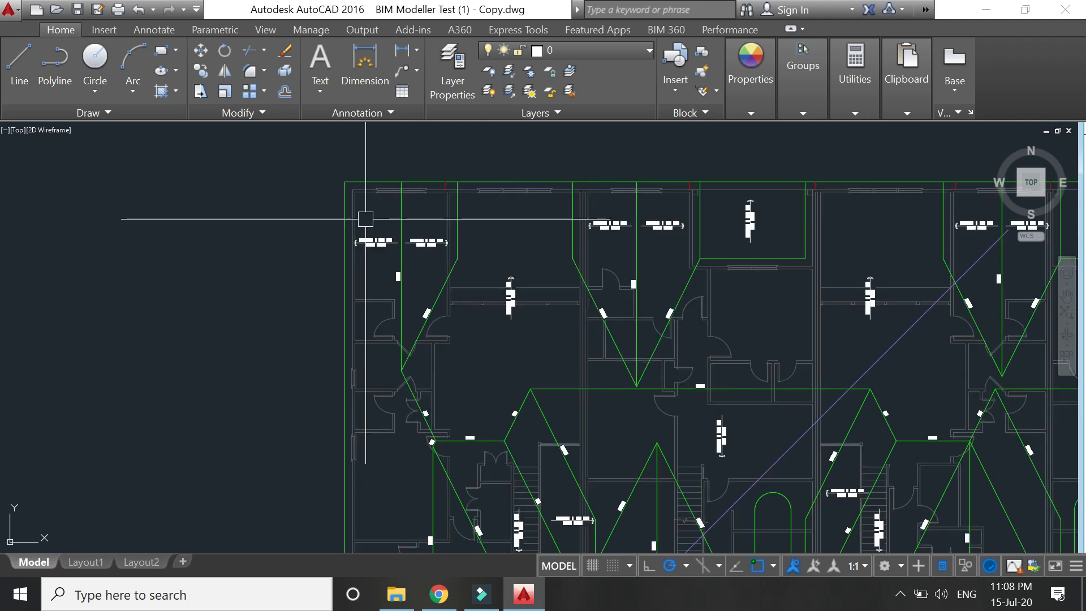
Step: Examine the front elevation drawing, comparing its gables and roof lines with the roof plan
scroll(363, 227, down, 5)
scroll(492, 398, up, 2)
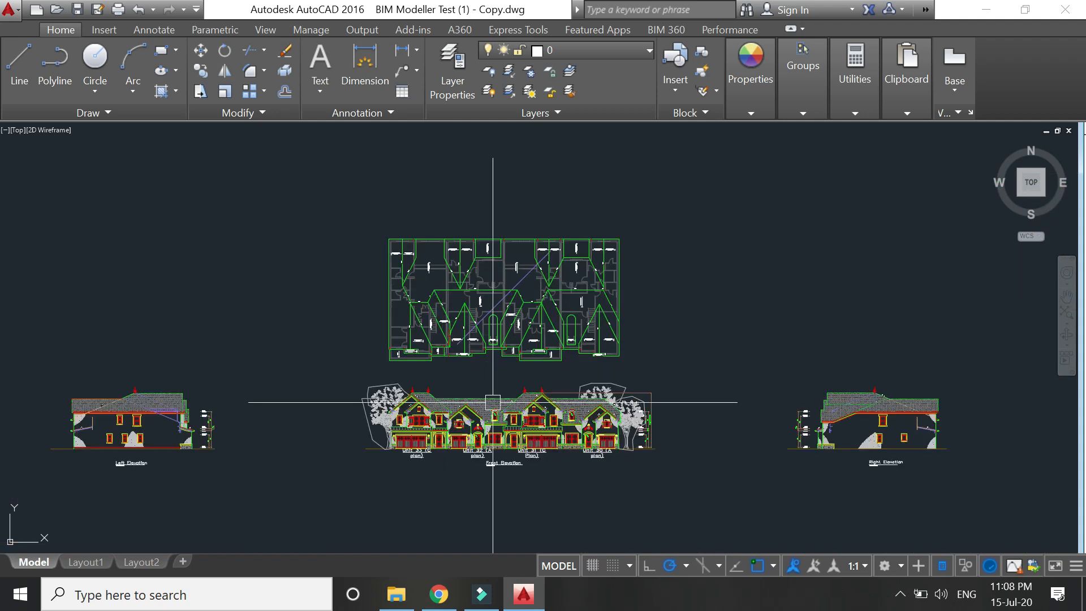
scroll(488, 460, up, 2)
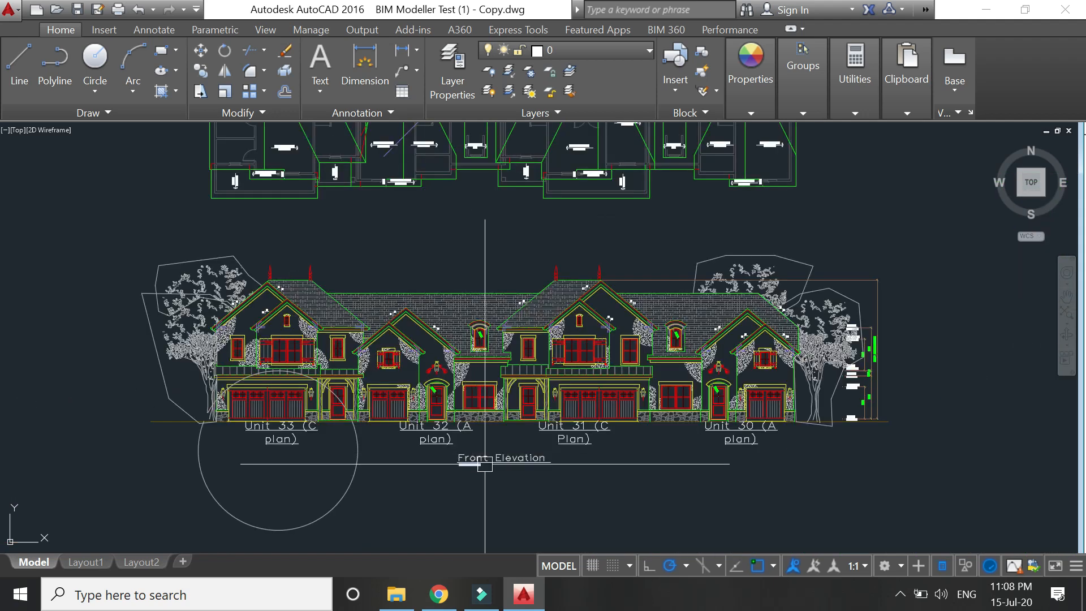
scroll(465, 475, down, 3)
scroll(461, 473, up, 3)
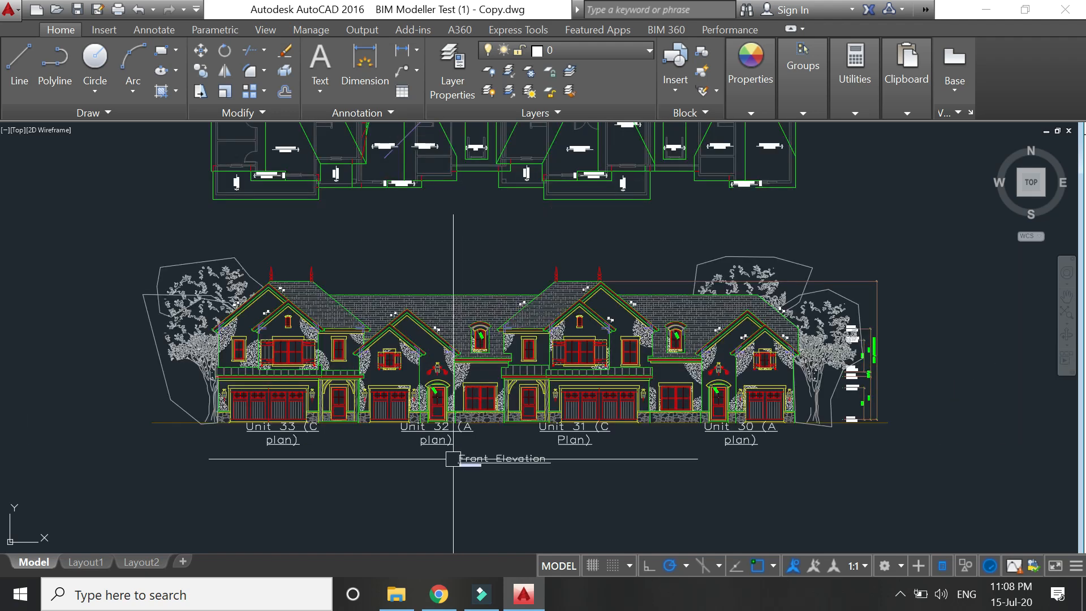
scroll(384, 408, down, 2)
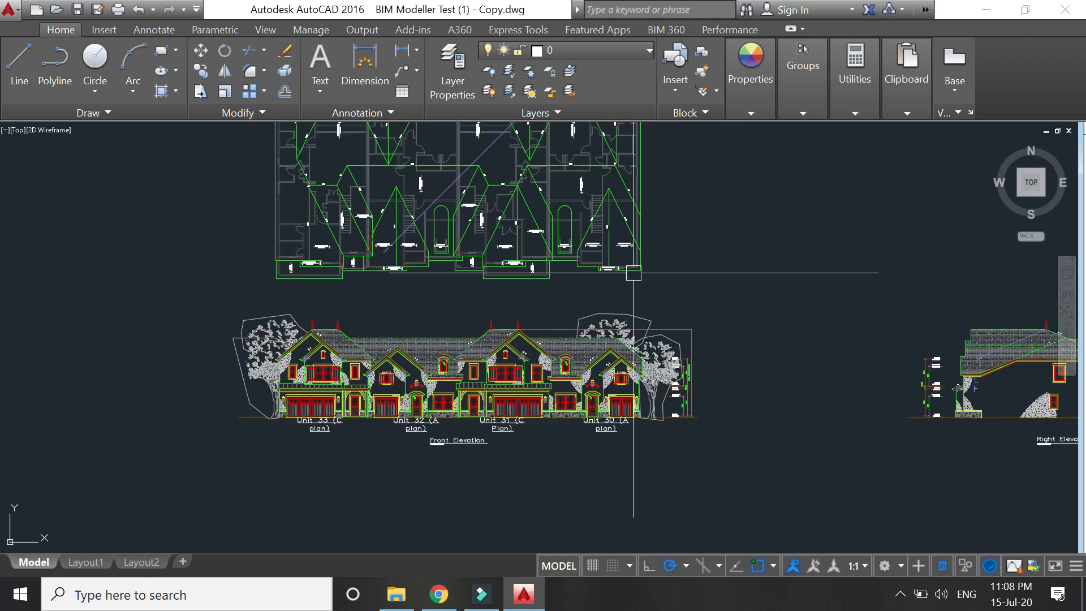
scroll(334, 379, up, 4)
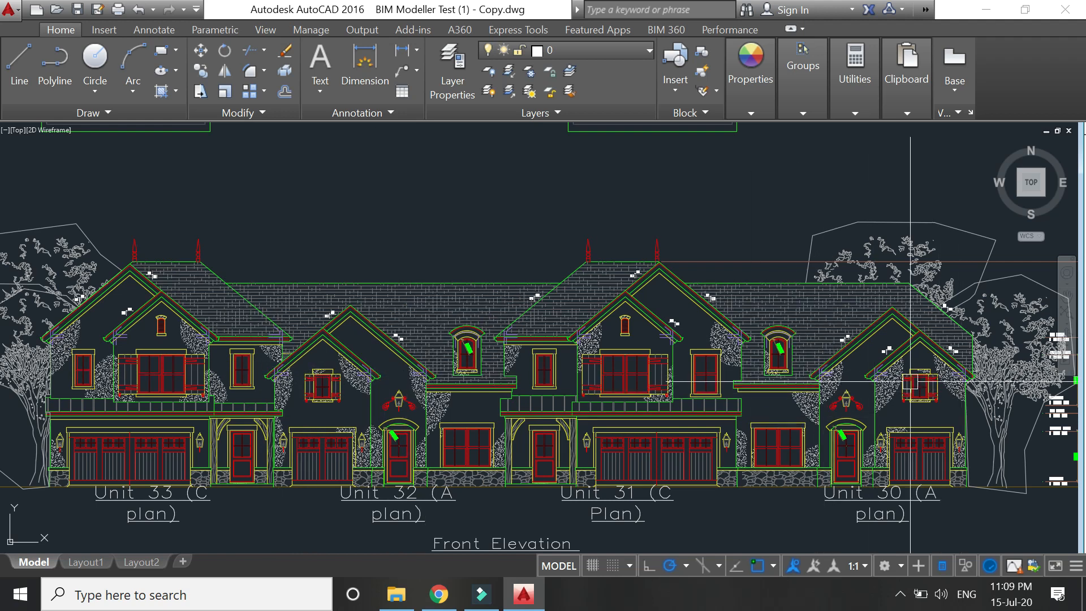
scroll(187, 343, down, 5)
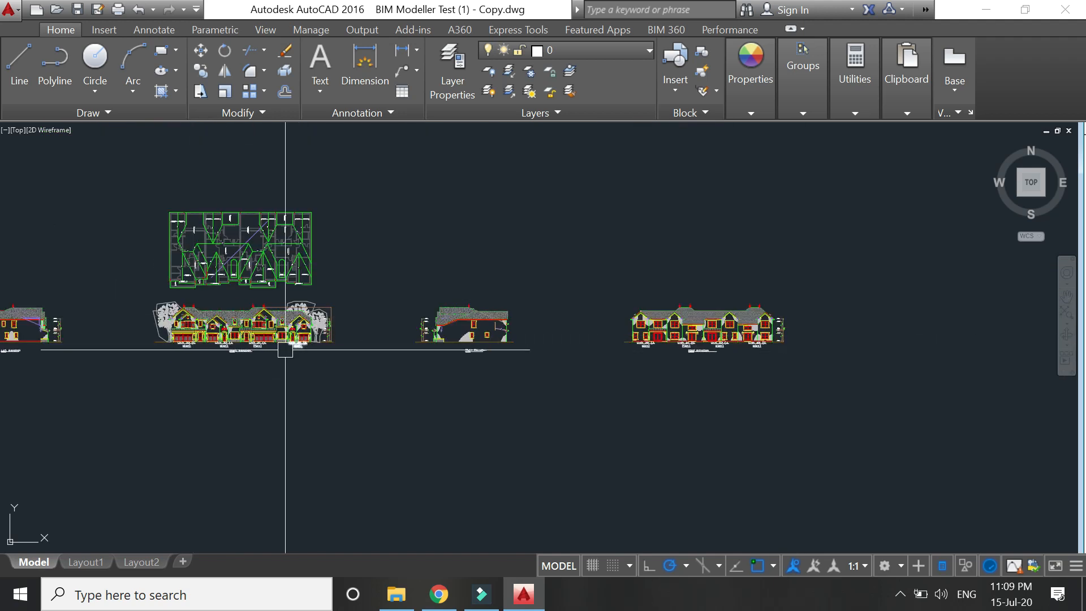
Step: Examine the rear elevation drawing and the roof shapes over its four units
scroll(461, 375, up, 6)
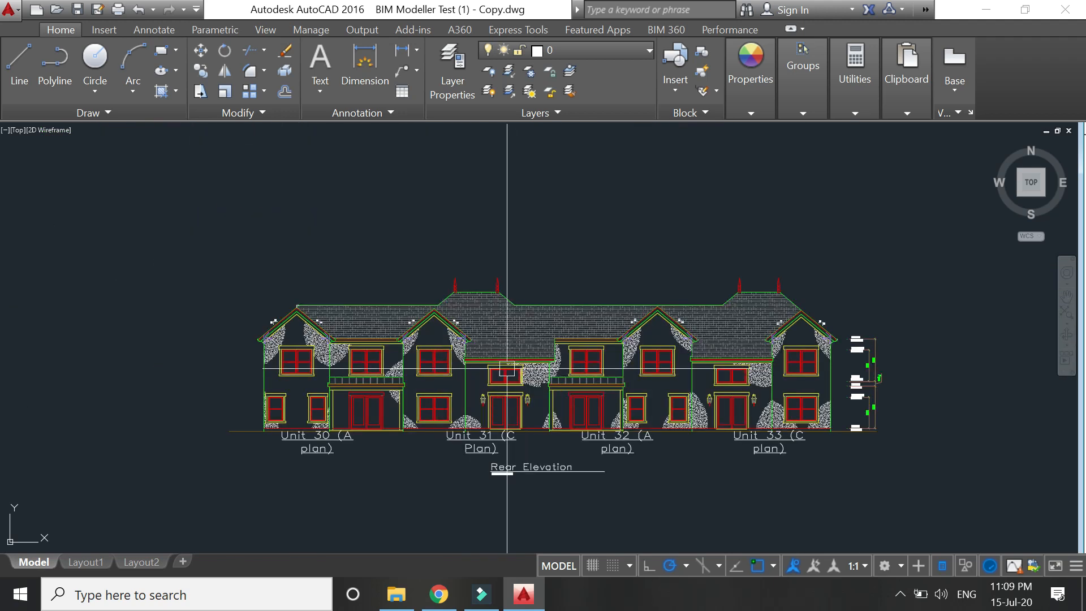
scroll(502, 373, up, 2)
scroll(274, 315, down, 3)
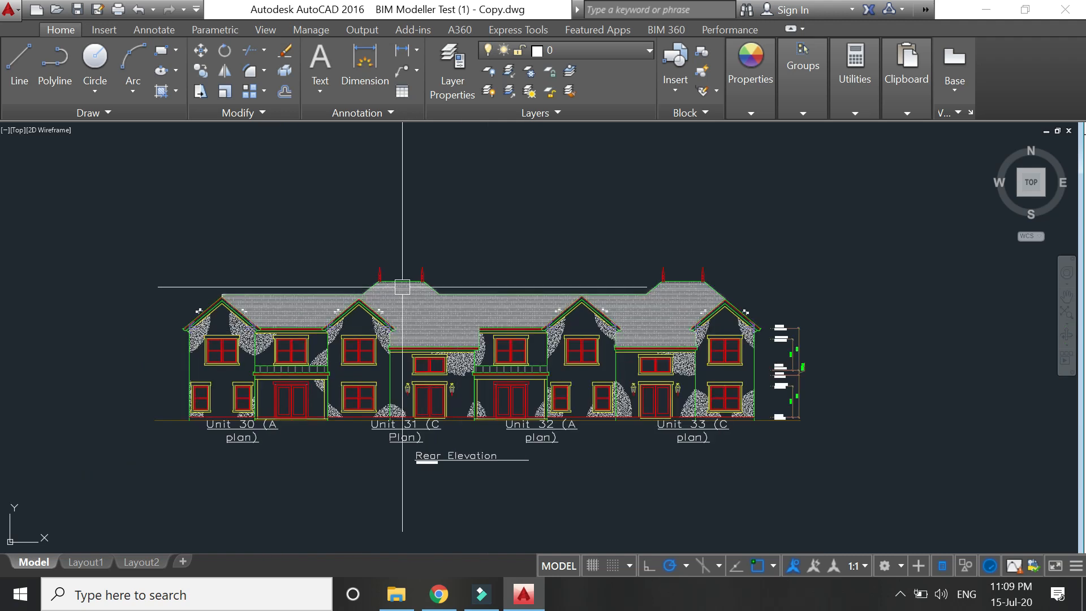
scroll(650, 298, down, 4)
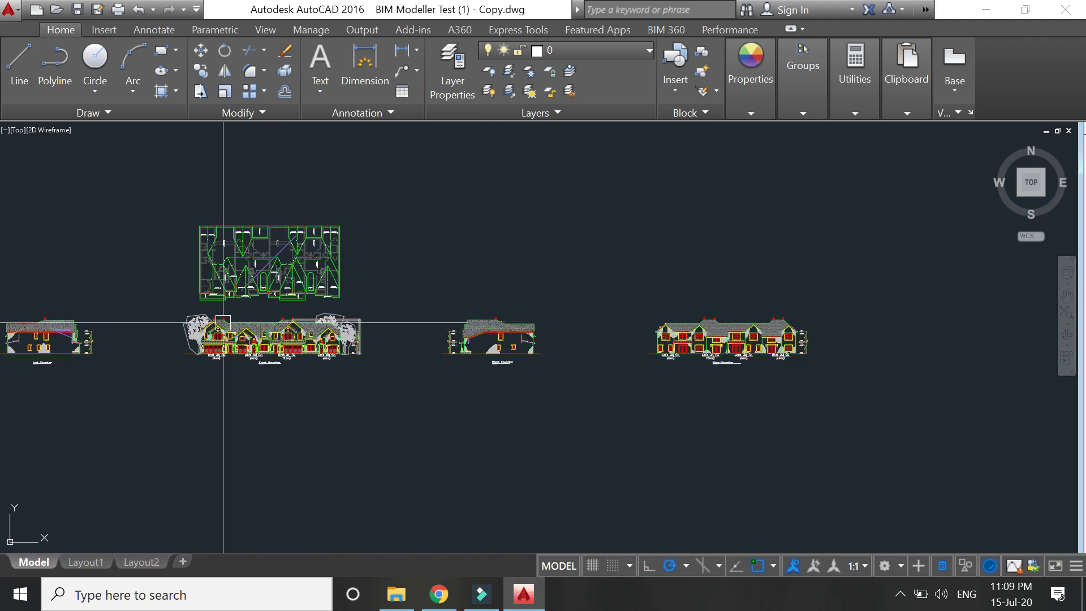
scroll(227, 319, up, 4)
scroll(251, 340, down, 4)
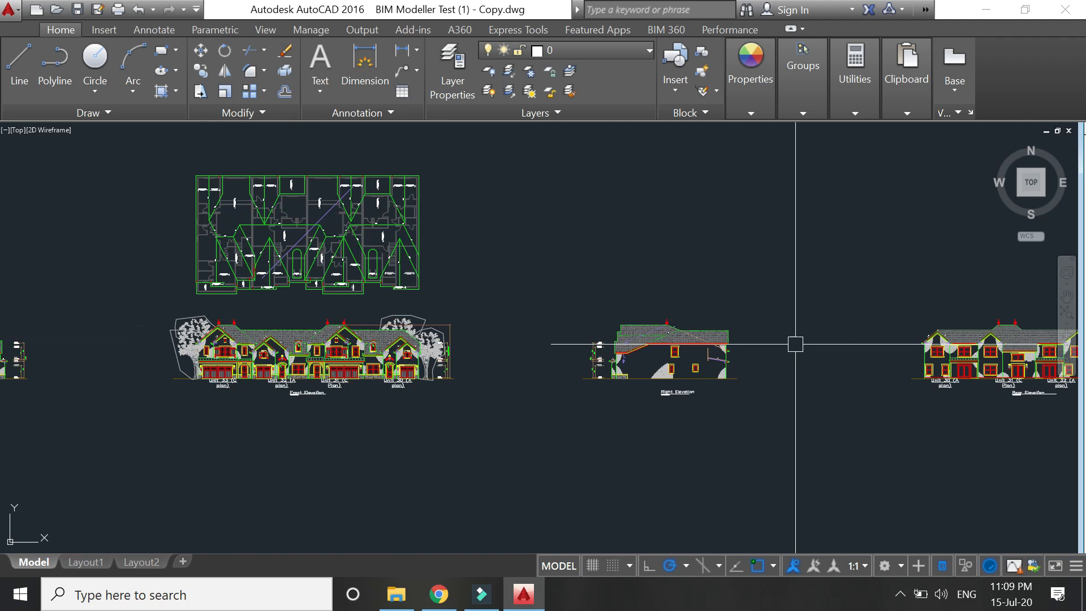
scroll(608, 351, down, 2)
scroll(608, 351, up, 8)
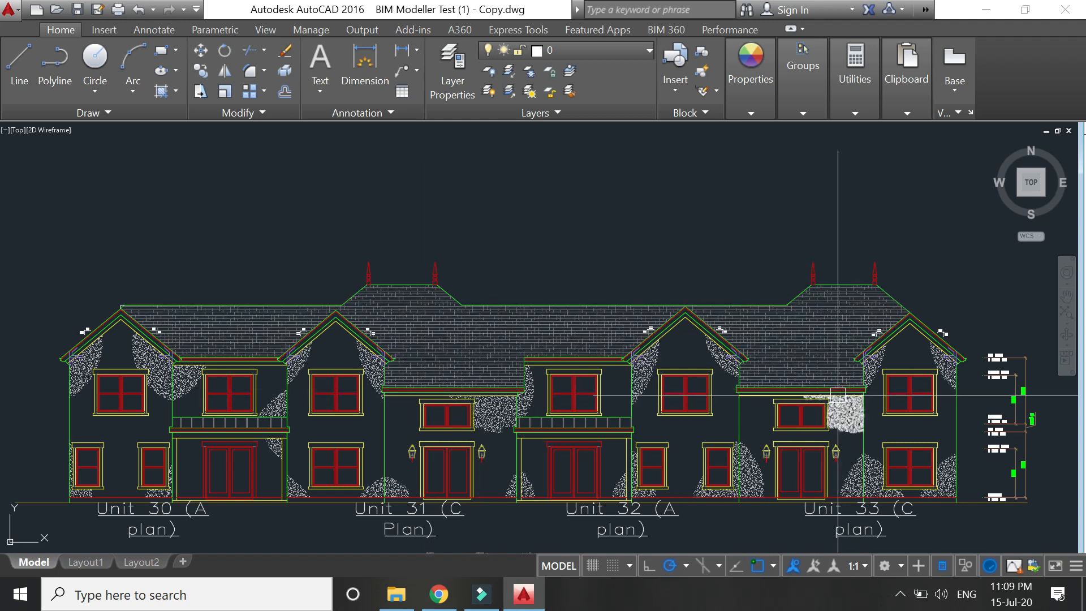
Step: Examine the right and left elevation drawings, including their main roof slopes and lower porch roofs
scroll(897, 375, down, 5)
scroll(638, 388, up, 5)
scroll(600, 390, up, 4)
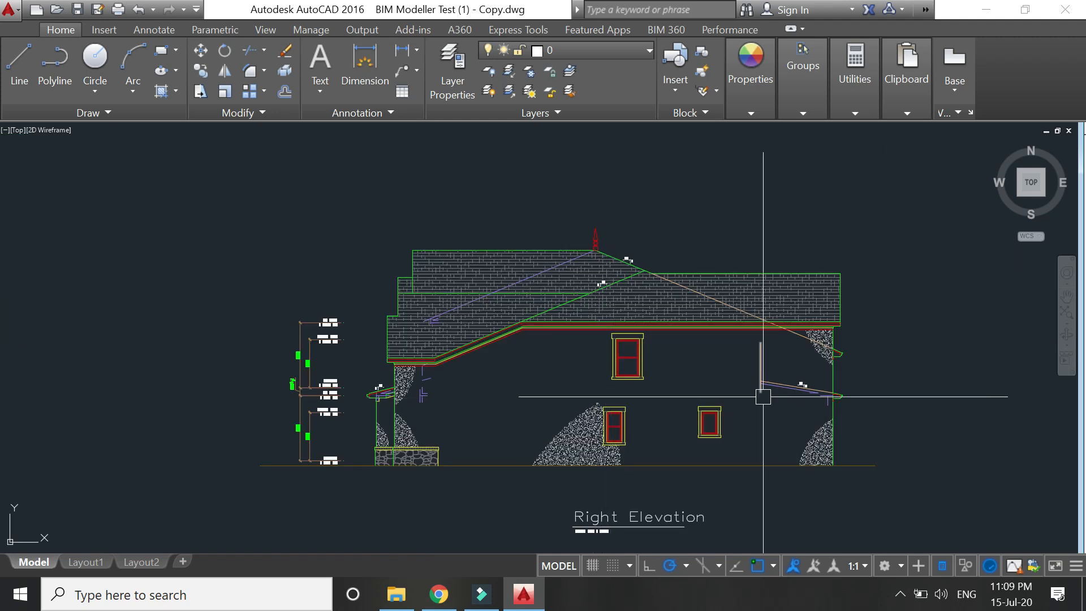
scroll(736, 356, down, 8)
scroll(266, 363, up, 3)
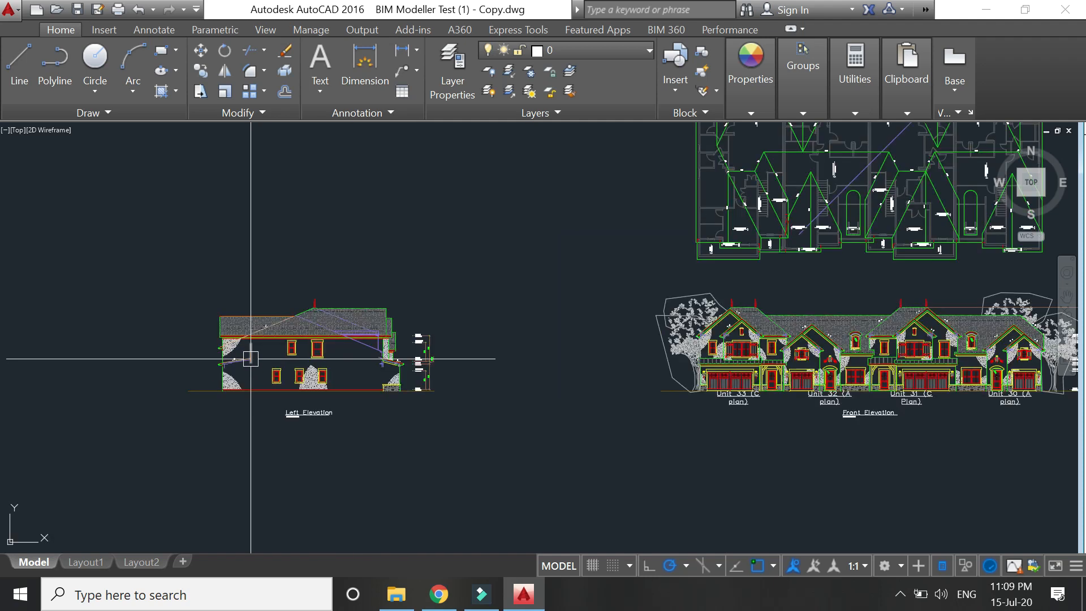
scroll(227, 334, up, 5)
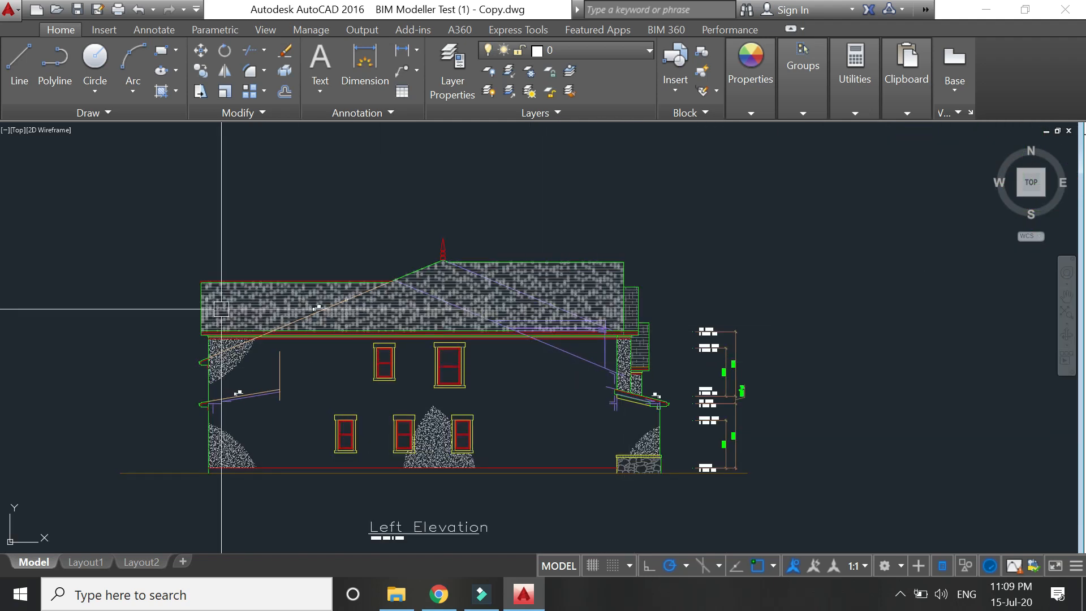
scroll(221, 309, down, 5)
scroll(384, 367, down, 2)
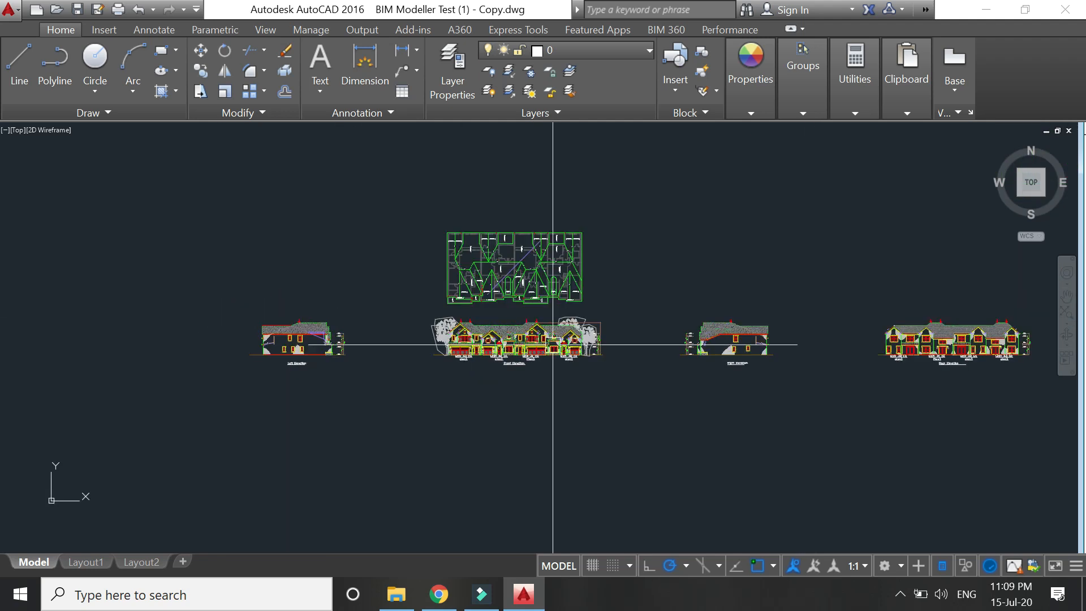
scroll(735, 291, up, 1)
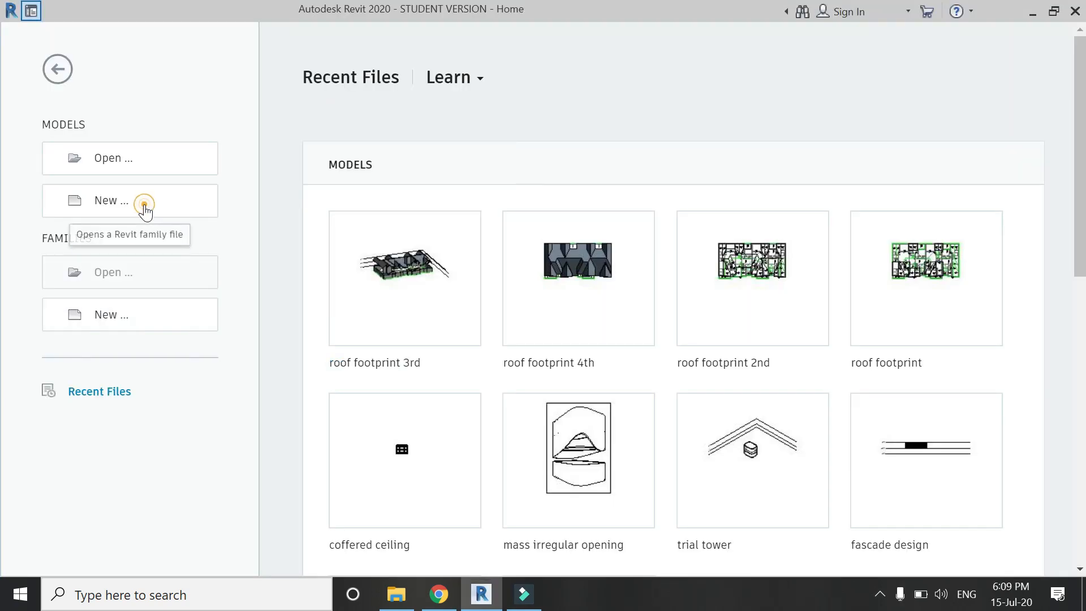
Step: Switch to Revit, create a new project from a template, and open its South elevation
click(150, 212)
click(417, 262)
click(438, 293)
click(495, 354)
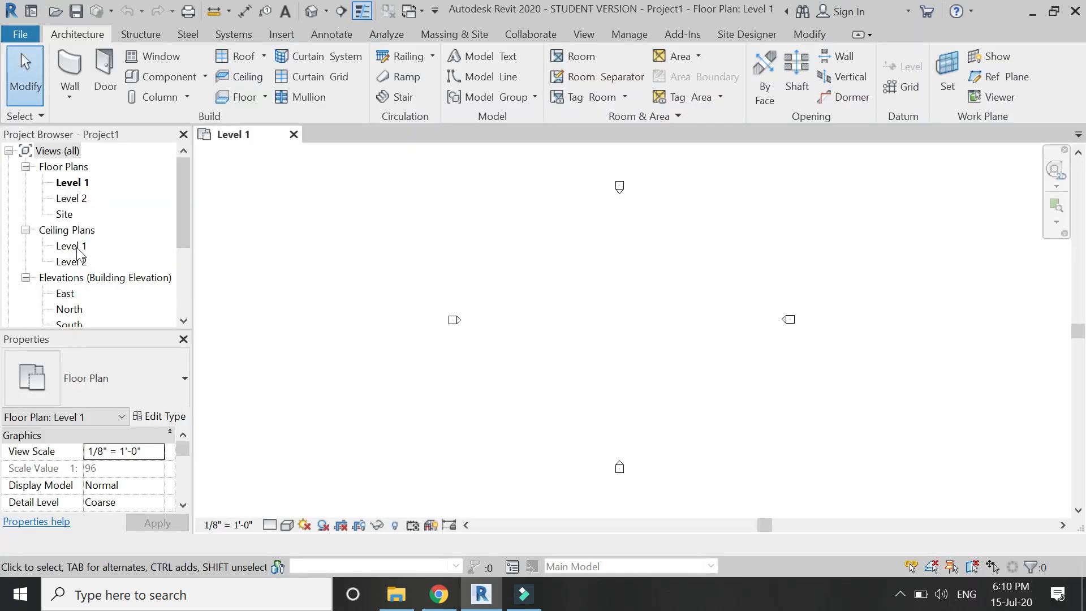
scroll(79, 253, down, 1)
double_click(69, 277)
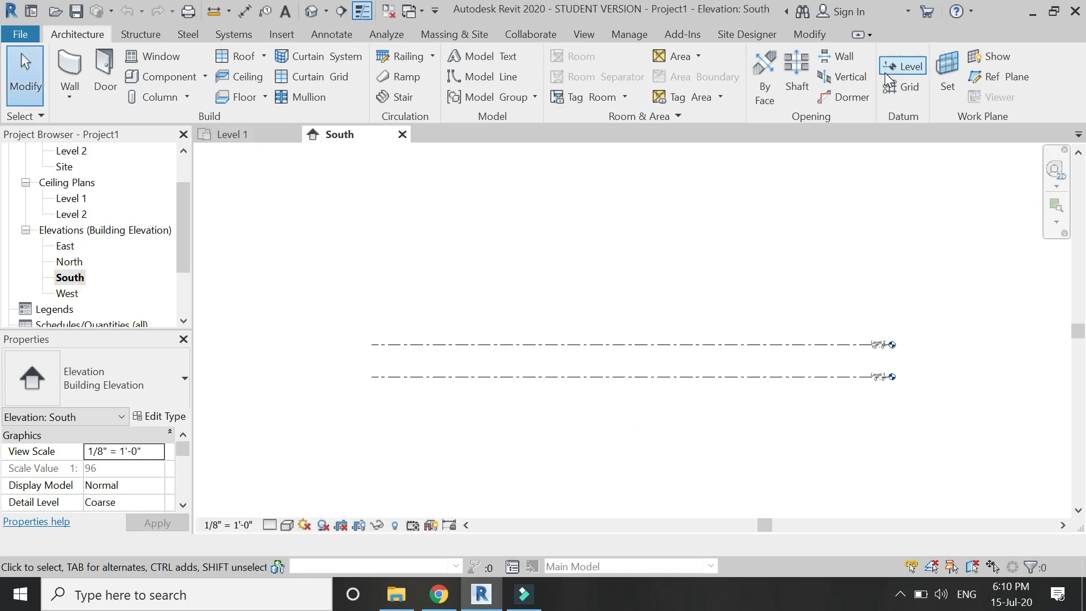
Step: Add a third level line about 10 ft above Level 2, aligned with the ends of the existing levels
key(l)
key(l)
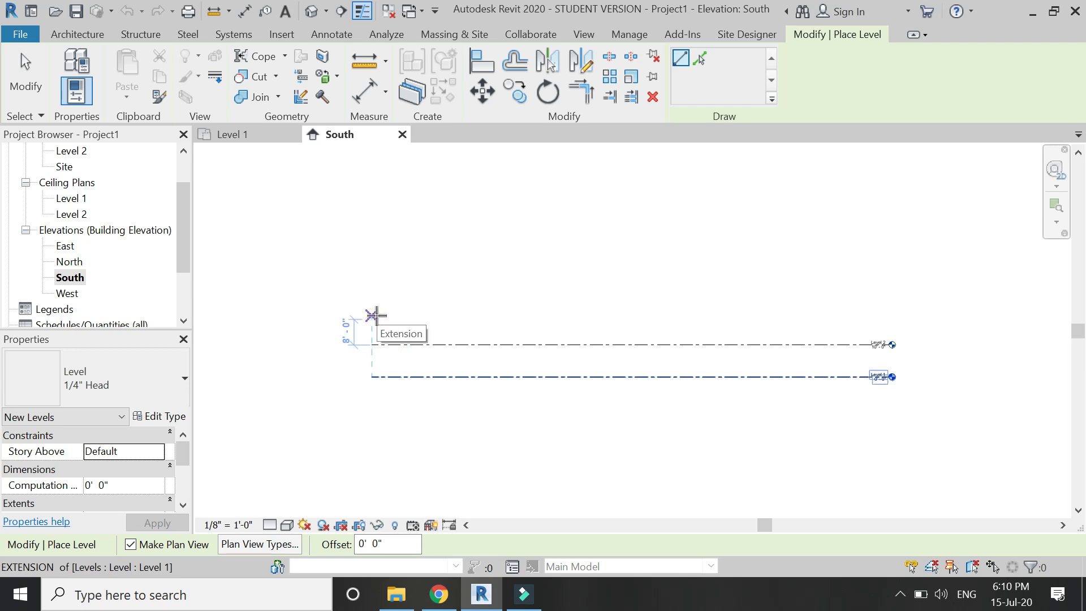
scroll(376, 315, up, 2)
click(370, 311)
scroll(371, 311, down, 2)
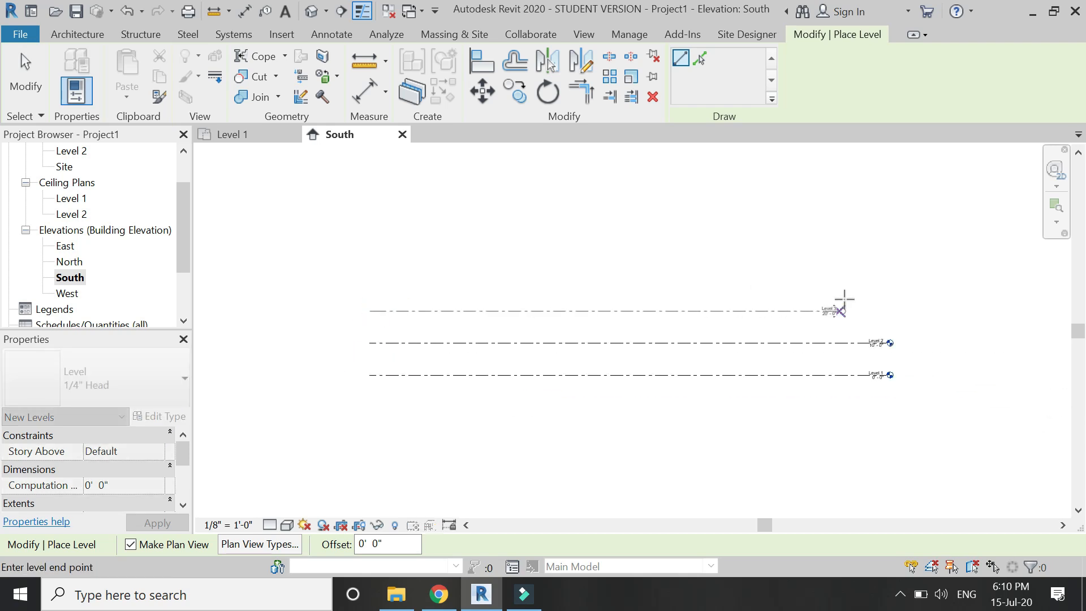
click(886, 308)
key(Escape)
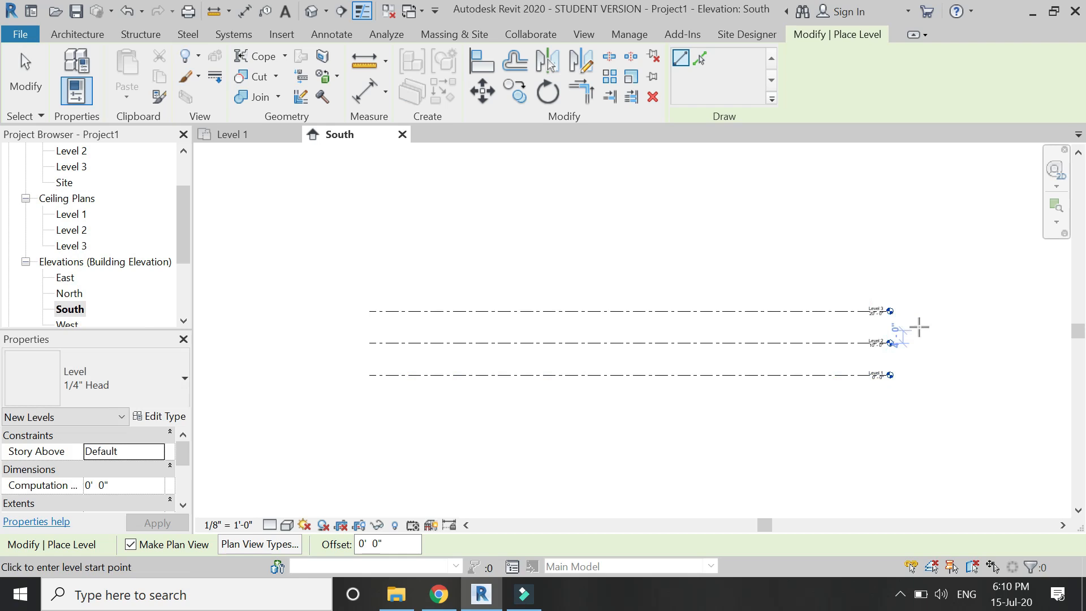
scroll(905, 316, up, 2)
key(Escape)
Step: Import the CAD file BIM Modeller Test (1).dwg into the Level 1 floor plan with origin-to-origin positioning
click(249, 135)
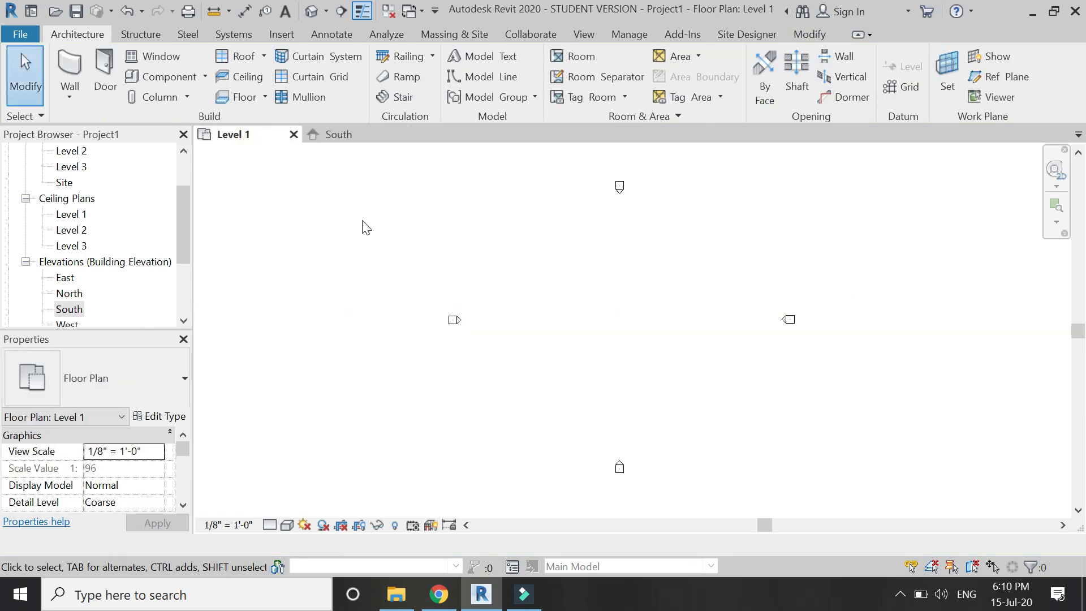
click(285, 39)
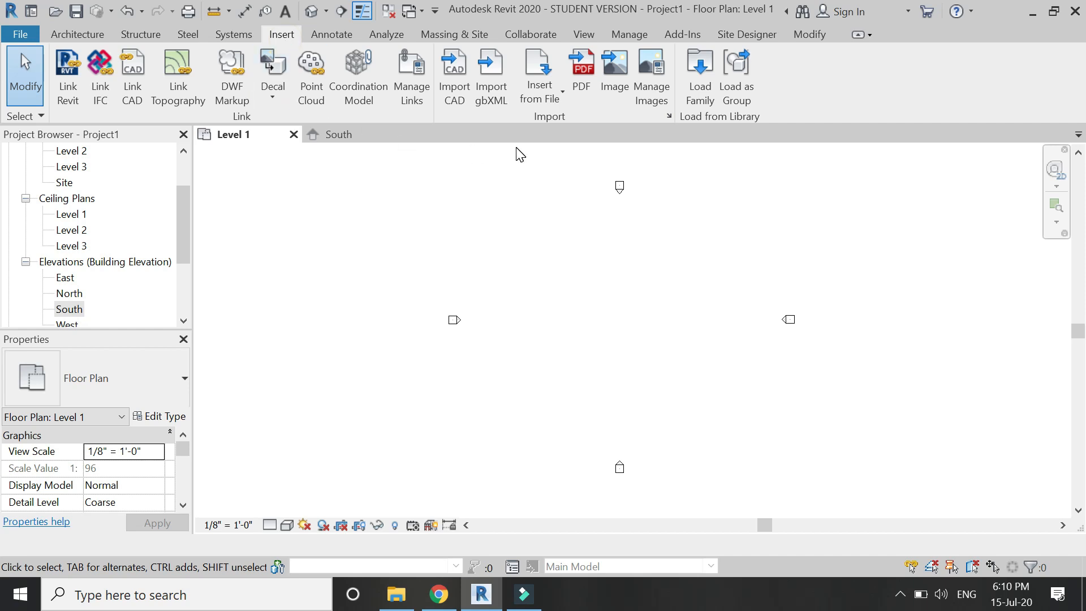
click(456, 101)
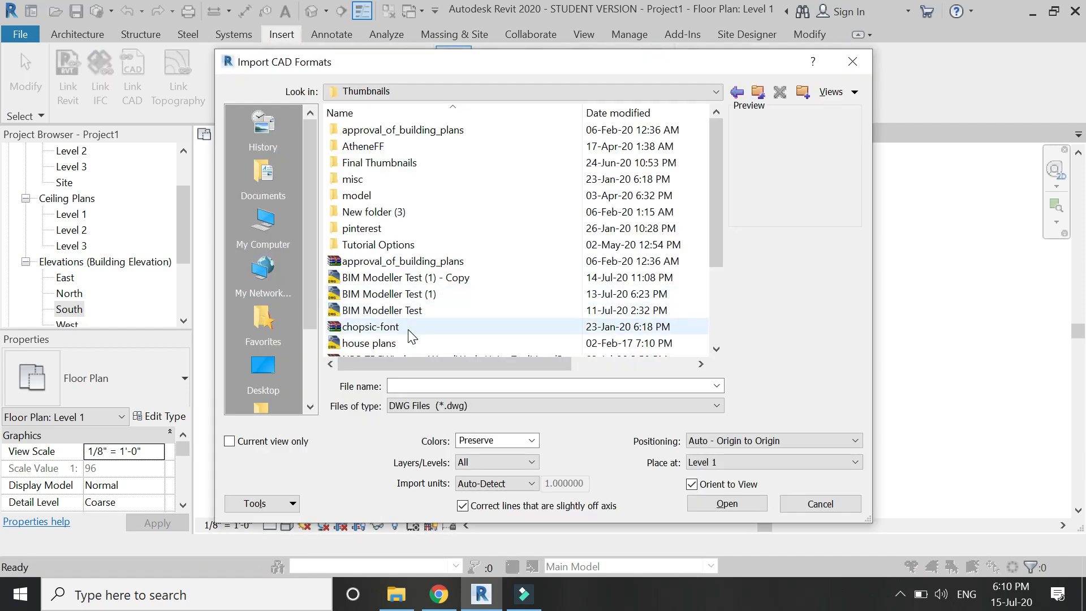
click(409, 293)
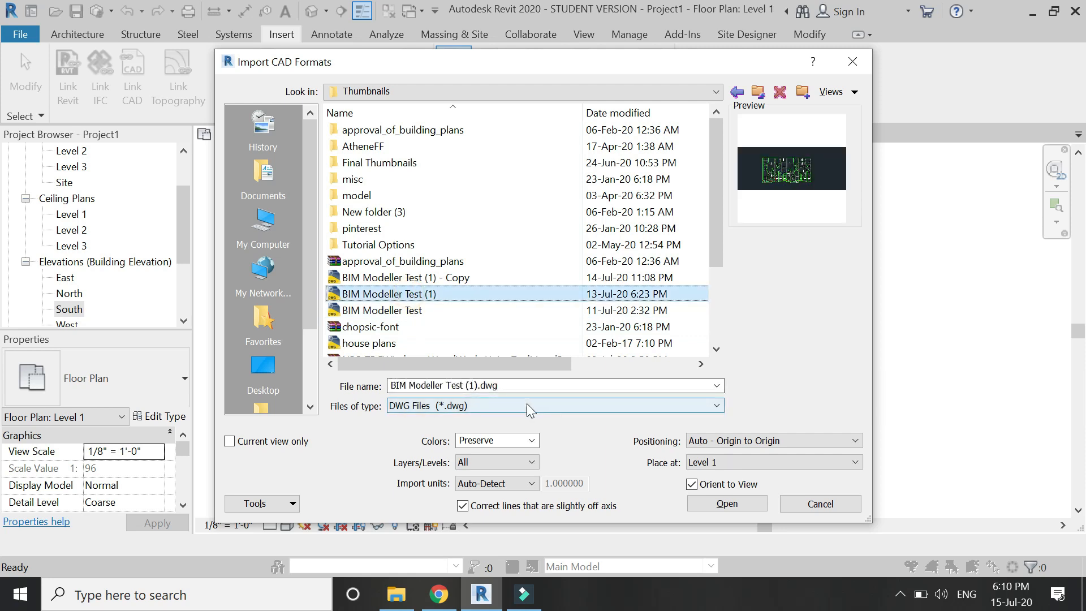
click(731, 504)
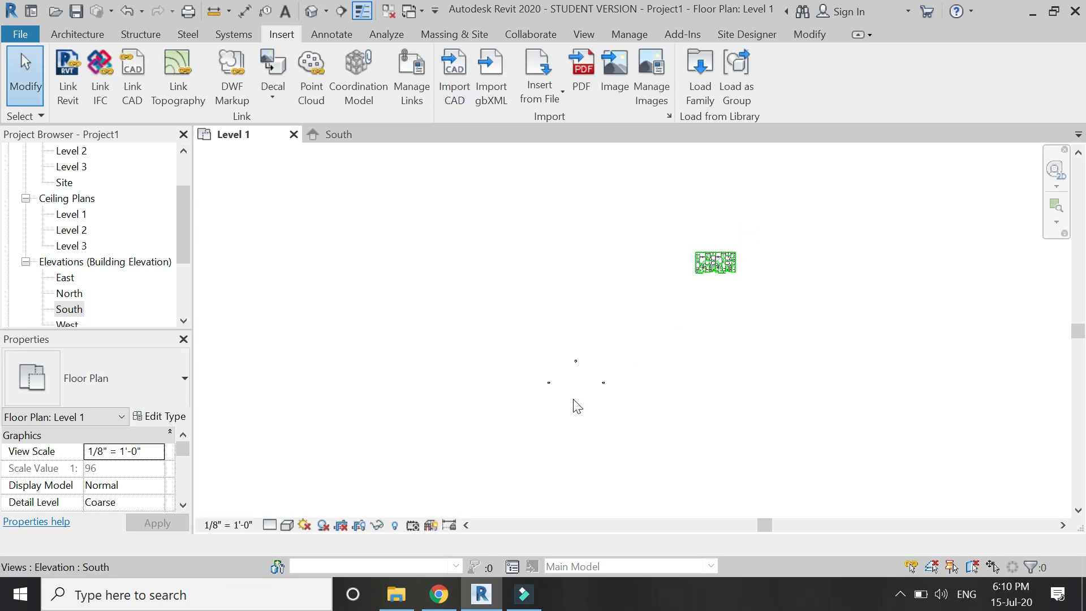
Step: Unpin the imported drawing and move it into the area between the four elevation markers
click(718, 261)
scroll(731, 251, up, 4)
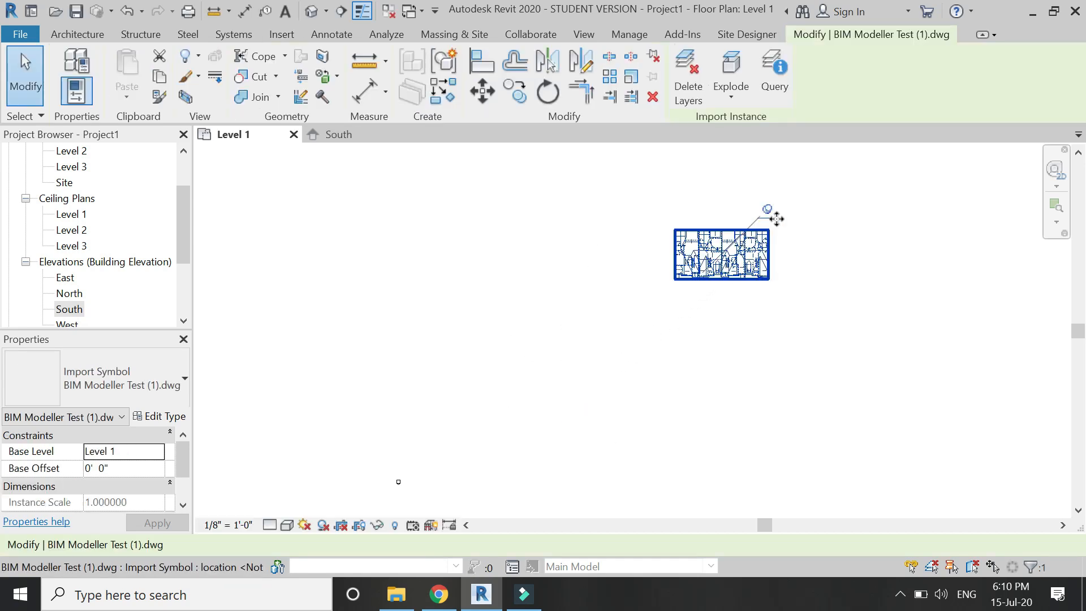
click(764, 206)
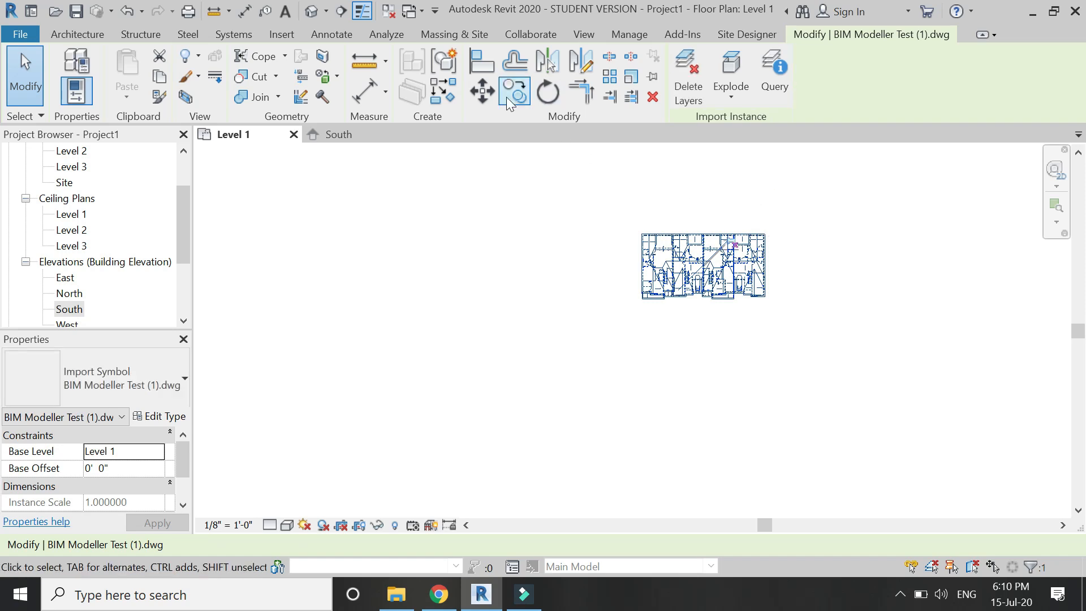
click(482, 92)
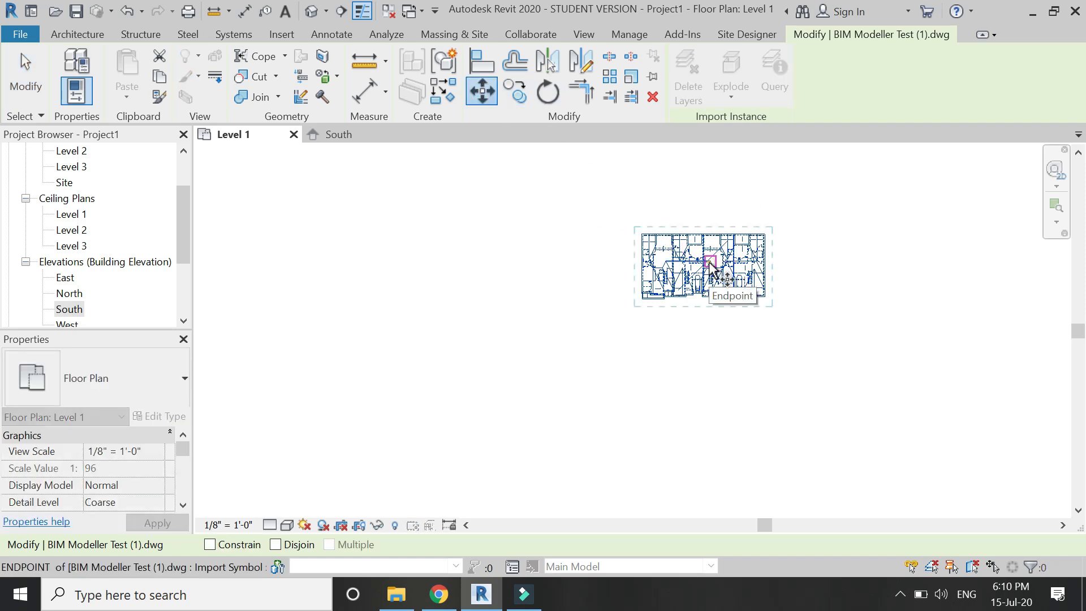
click(713, 273)
scroll(766, 175, down, 3)
scroll(542, 387, up, 3)
scroll(541, 388, up, 2)
click(558, 371)
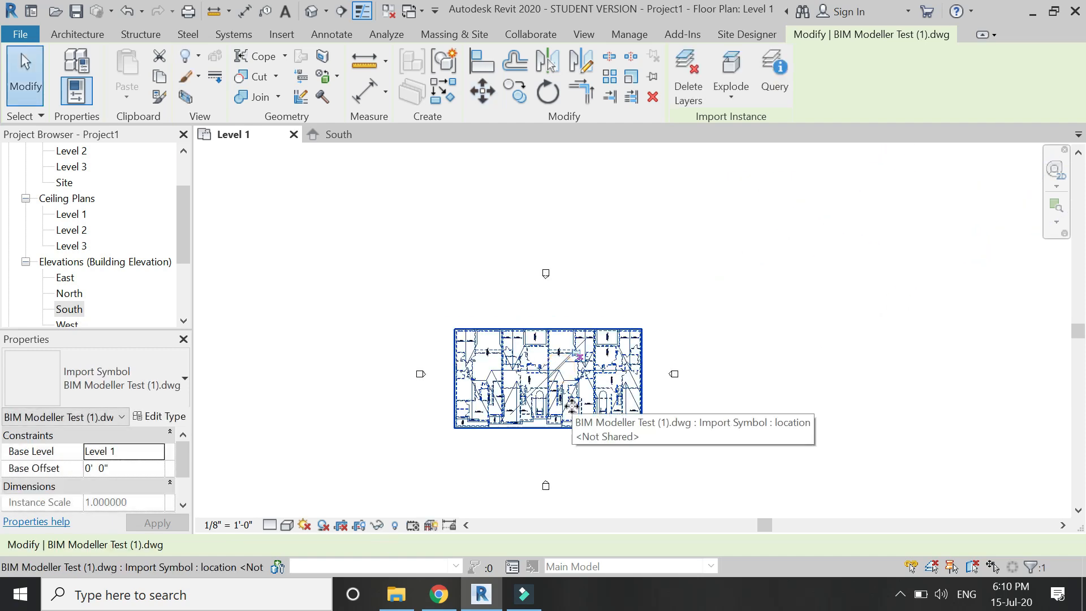
Step: Pin the imported drawing in place between the elevation markers
key(Escape)
scroll(570, 356, up, 2)
click(570, 356)
scroll(566, 354, up, 2)
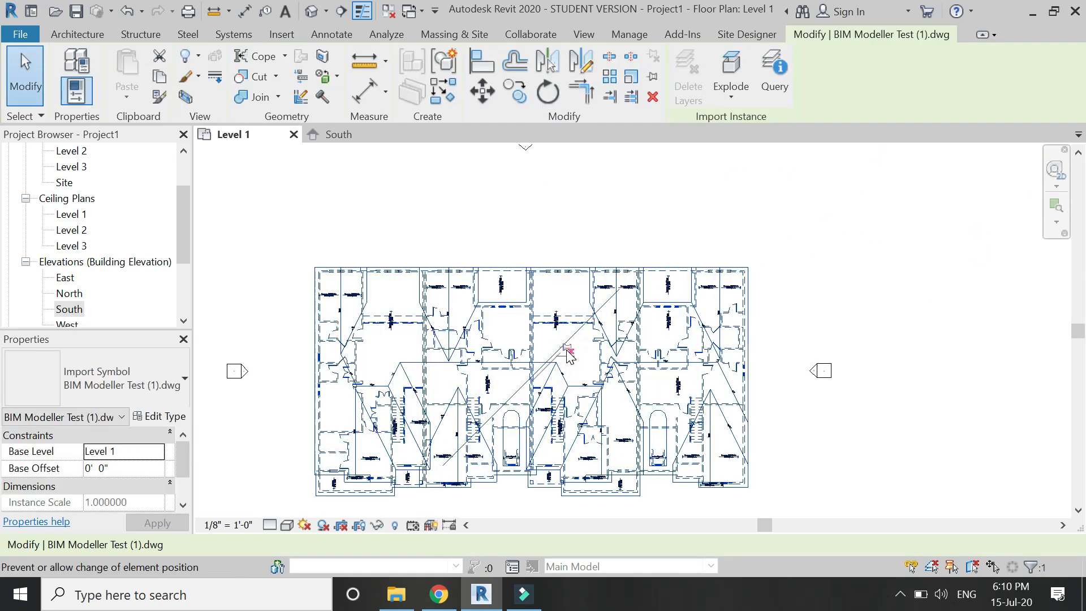
key(Escape)
scroll(622, 334, down, 2)
scroll(606, 313, up, 2)
scroll(604, 310, up, 2)
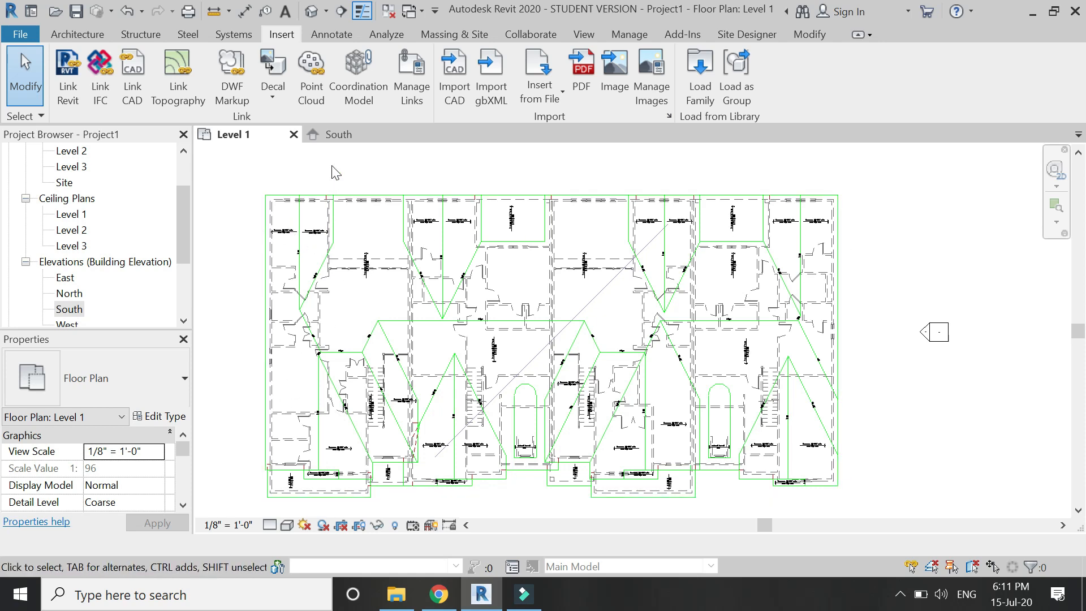
Step: Open the default 3D view and orient it to the top view of the imported roof plan
click(316, 17)
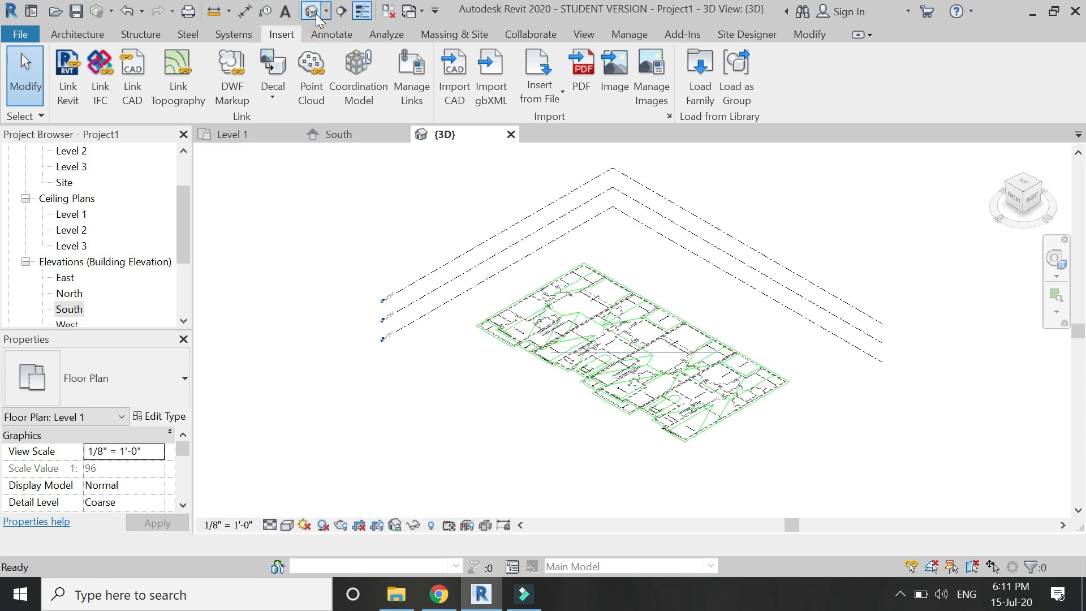
click(1015, 191)
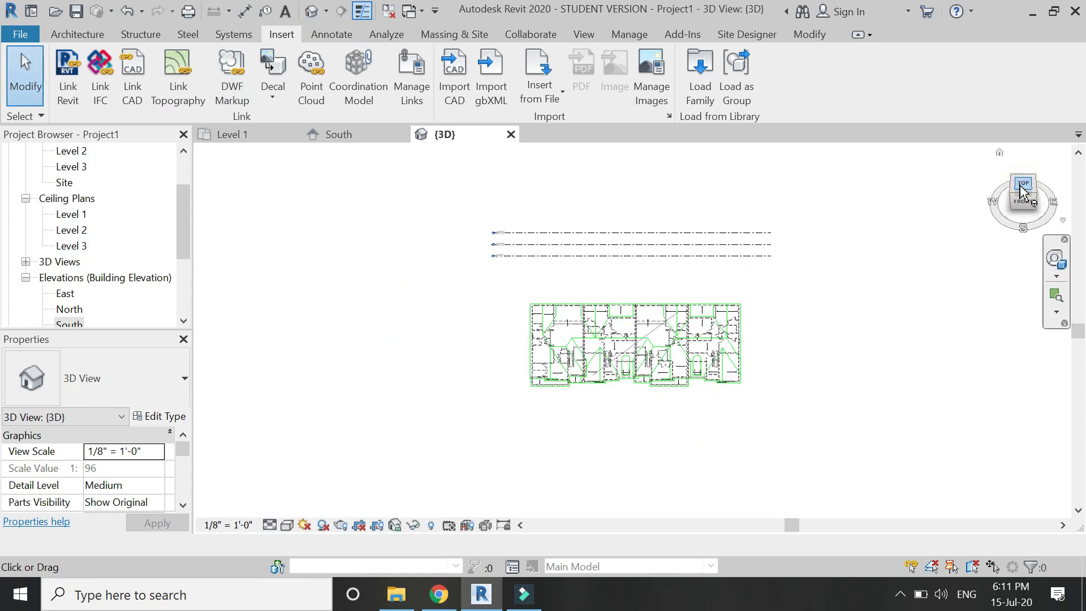
scroll(702, 339, up, 5)
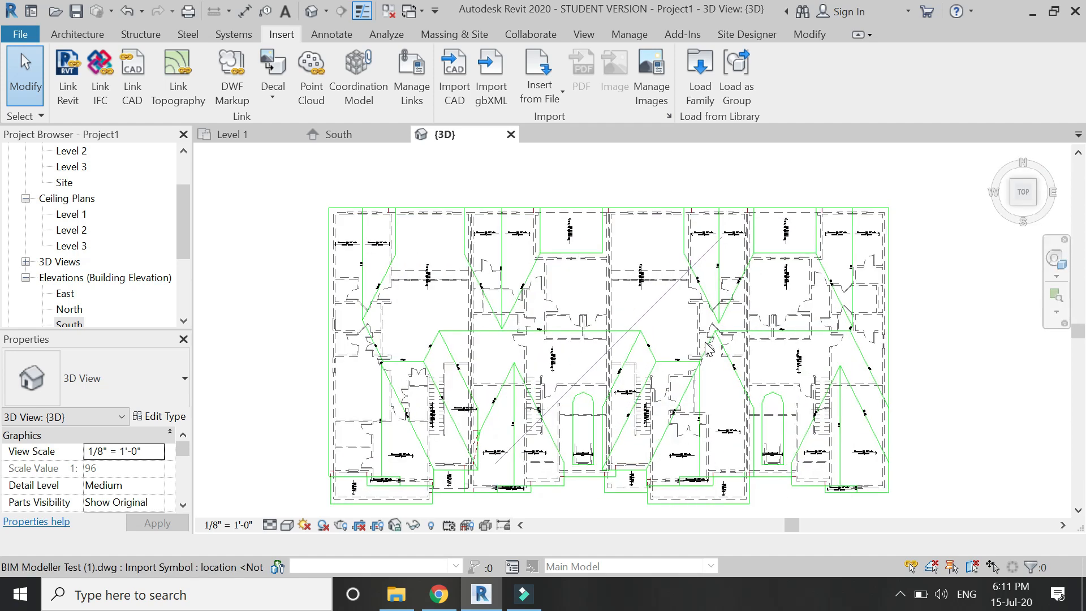
scroll(541, 215, down, 2)
Step: Start a roof by footprint and assign it to Level 3
click(71, 37)
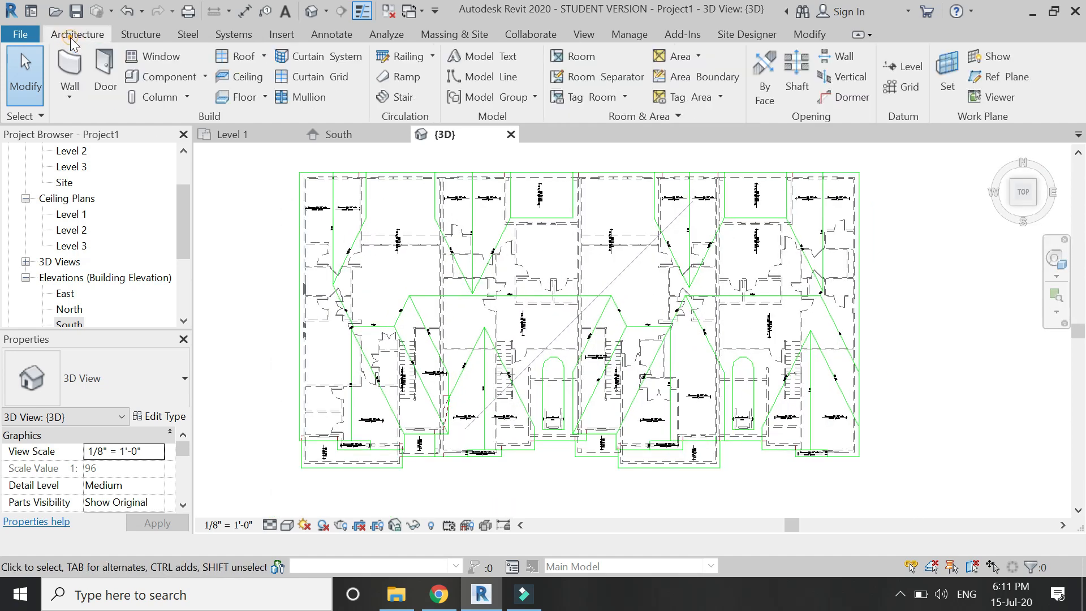
click(228, 58)
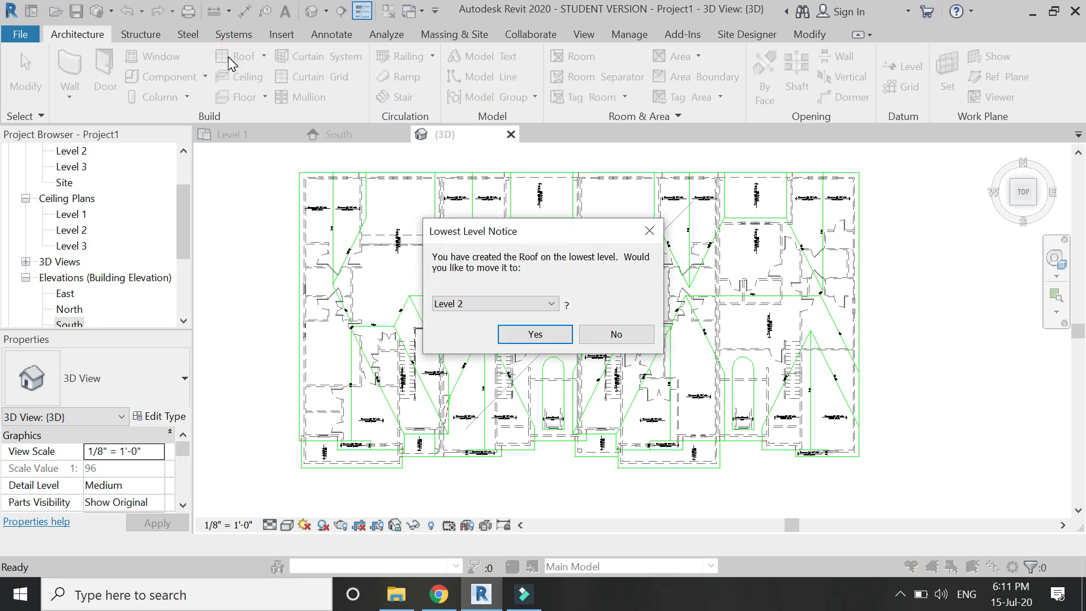
click(521, 303)
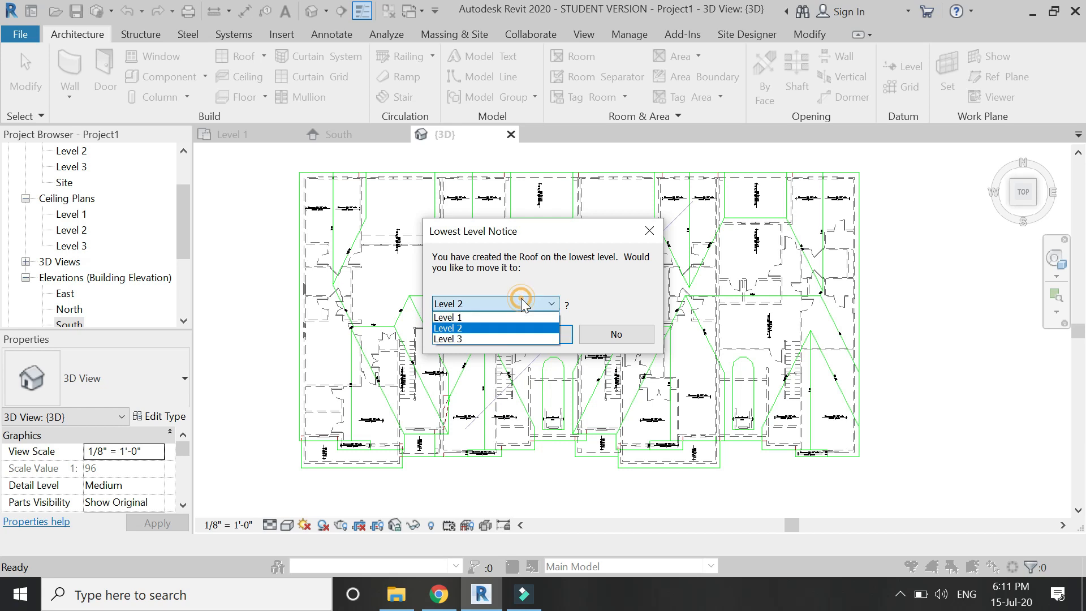
click(487, 340)
click(516, 339)
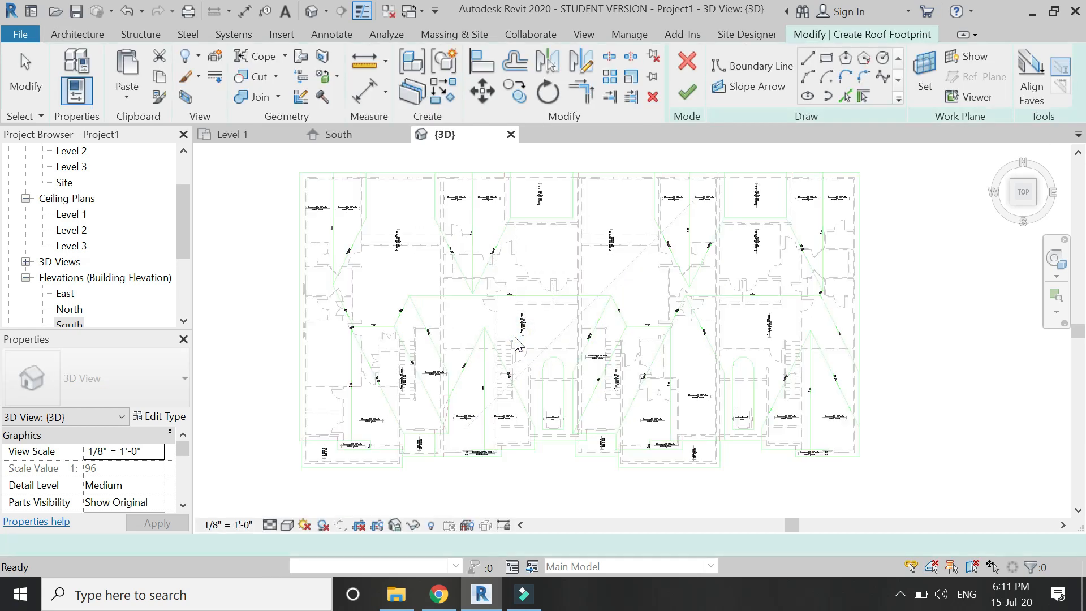
Step: Sketch a slope-defining boundary line about 59 ft long down the west edge of the roof plan
click(808, 58)
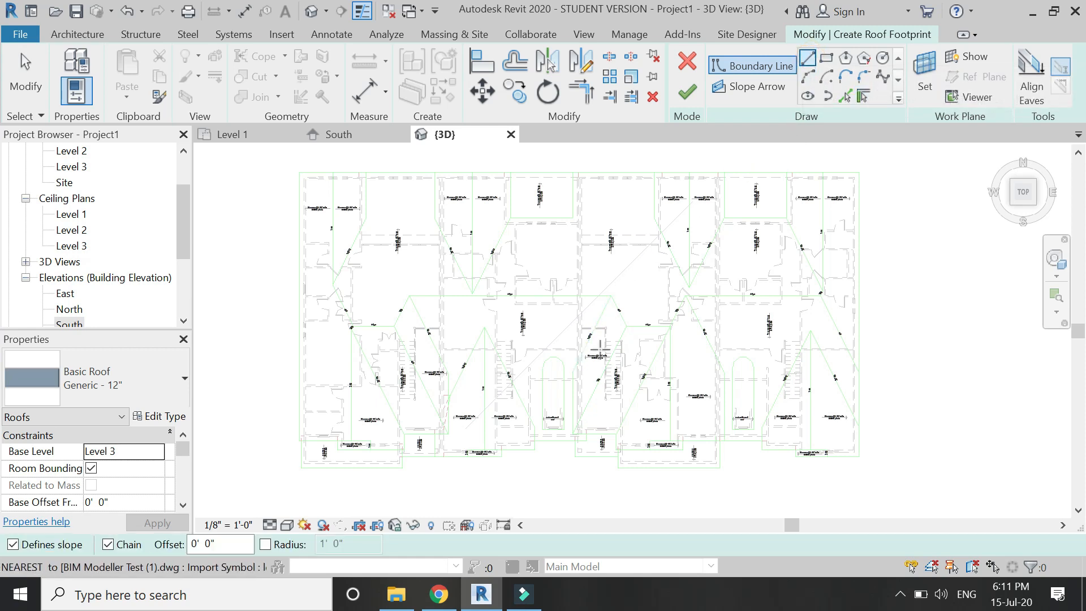
scroll(294, 465, up, 3)
scroll(296, 468, down, 4)
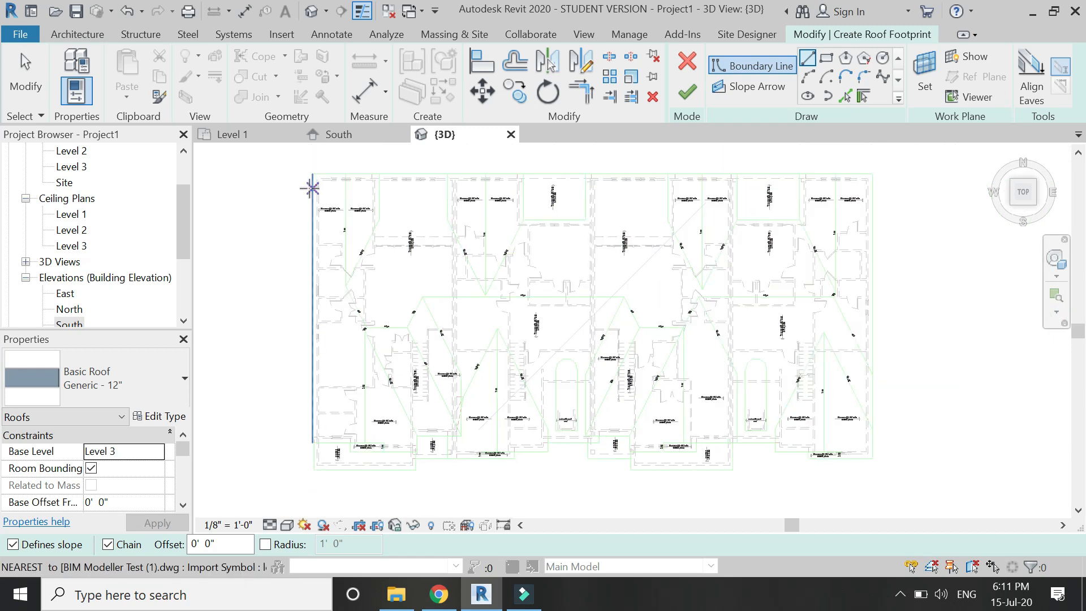
scroll(308, 167, up, 5)
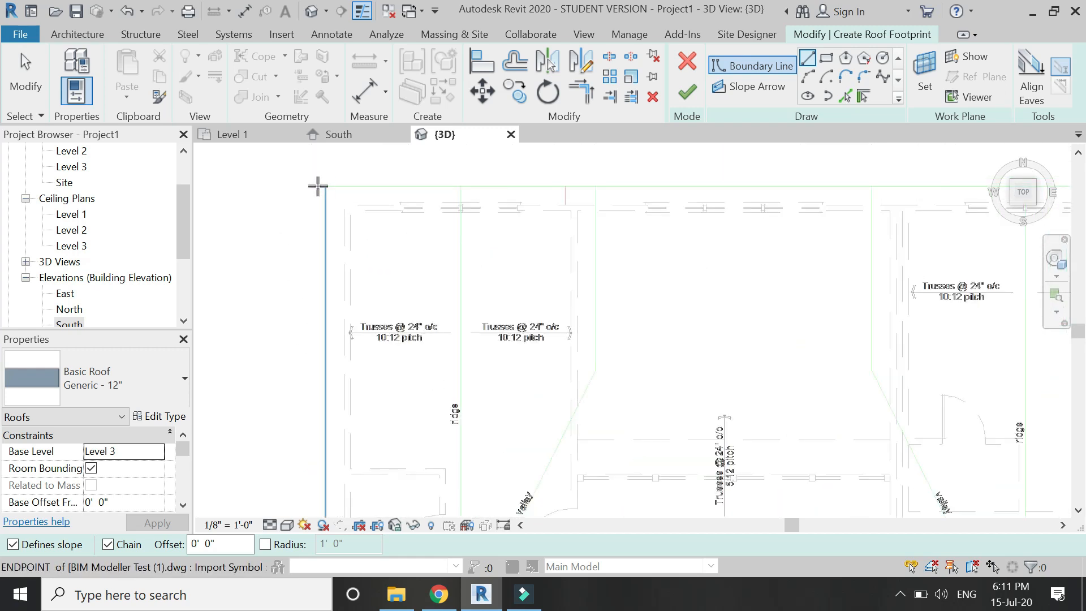
click(322, 186)
scroll(390, 348, up, 2)
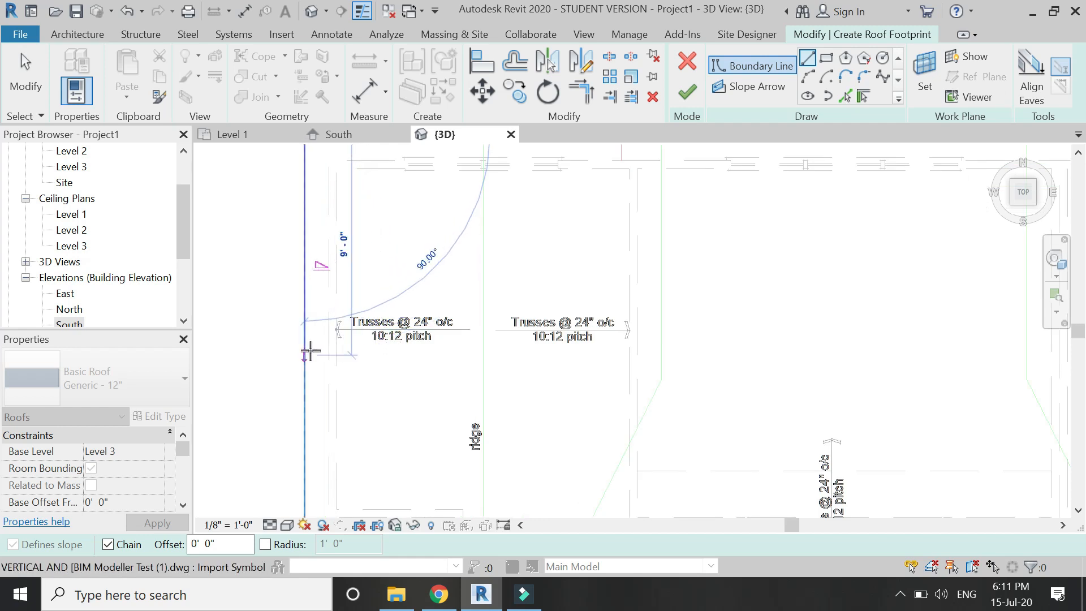
scroll(311, 352, down, 5)
scroll(339, 368, up, 5)
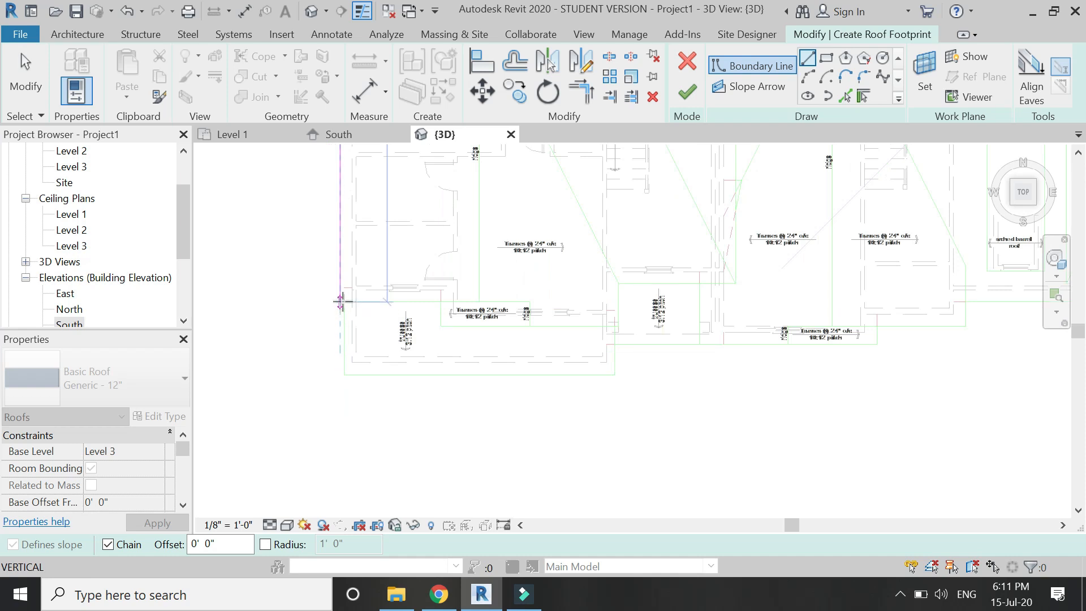
scroll(342, 300, up, 4)
click(325, 329)
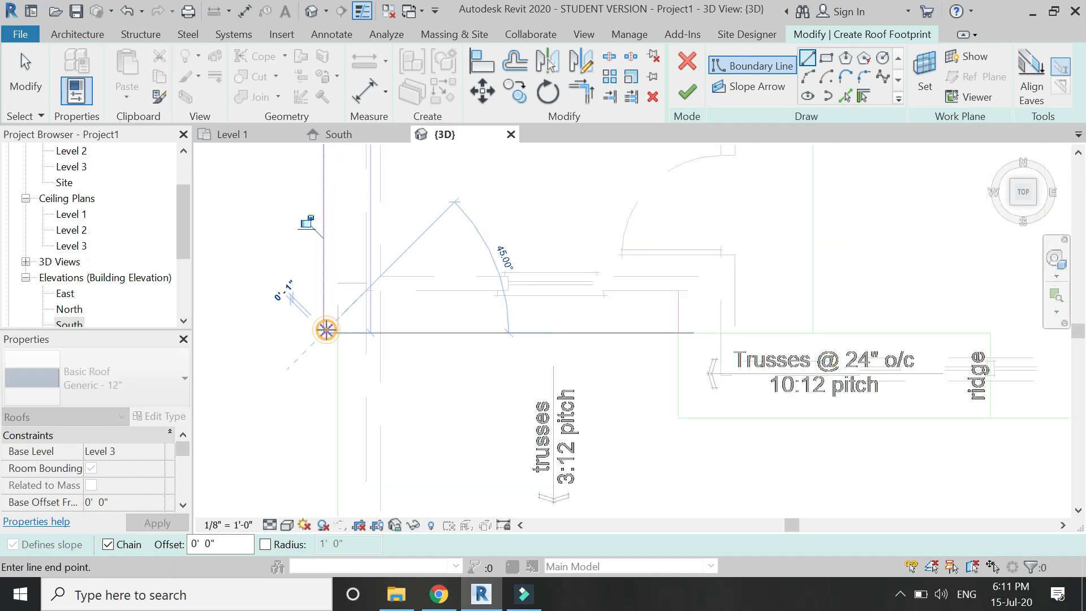
scroll(328, 362, down, 6)
key(Escape)
key(Escape)
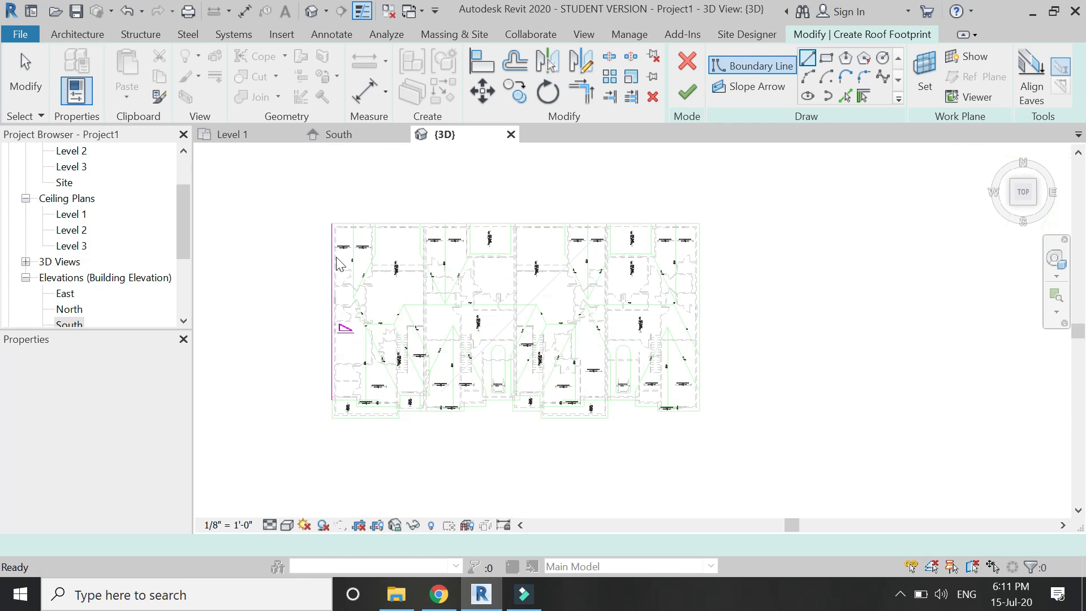
Step: Set the slope of the west boundary line to 10" / 12"
scroll(343, 314, up, 6)
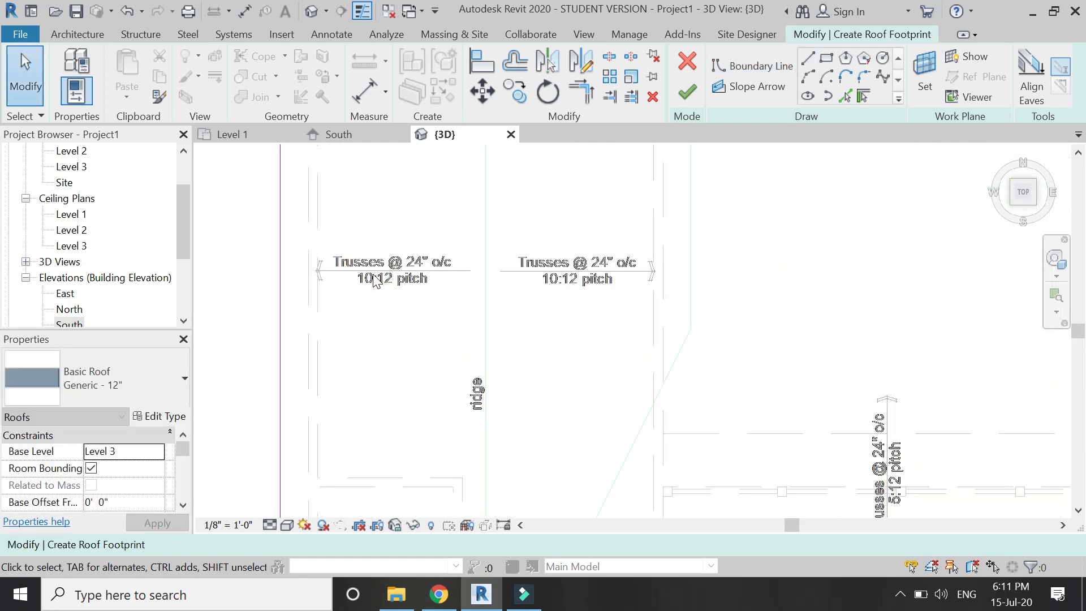
click(281, 288)
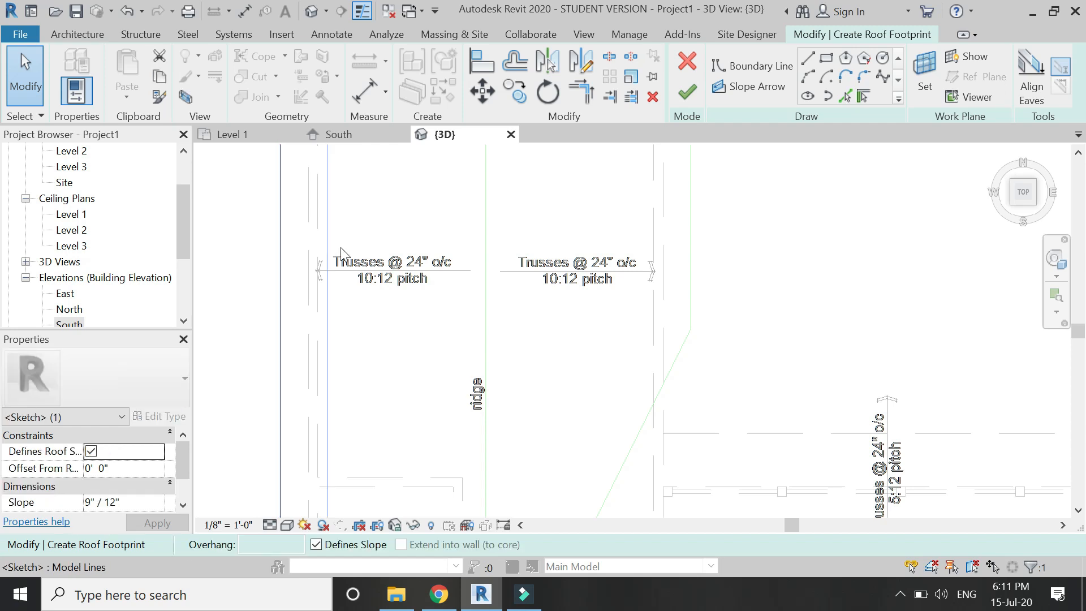
scroll(351, 238, down, 5)
scroll(383, 455, up, 3)
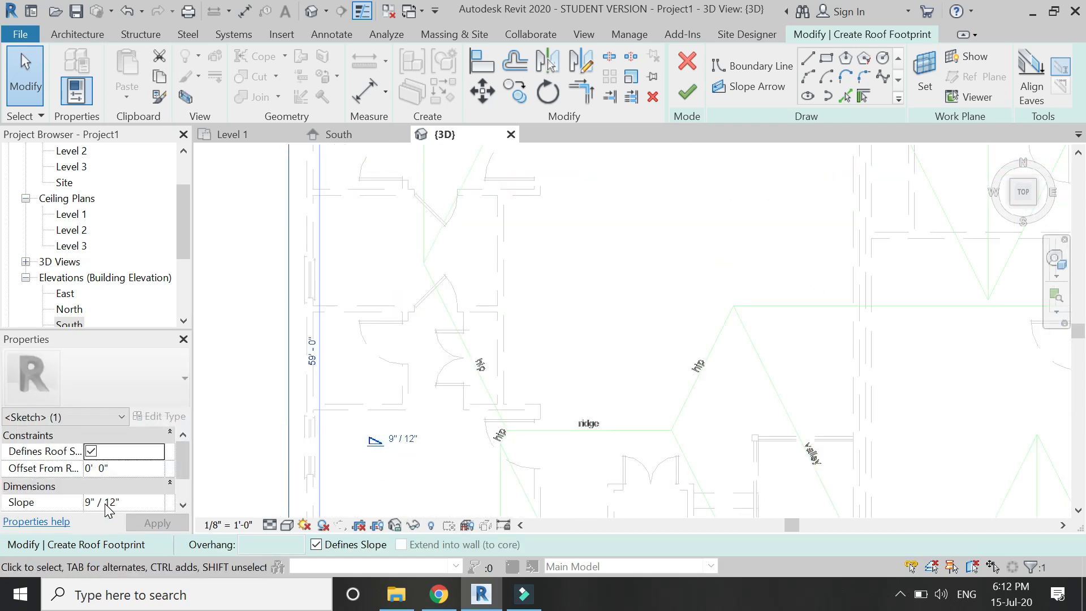
click(138, 502)
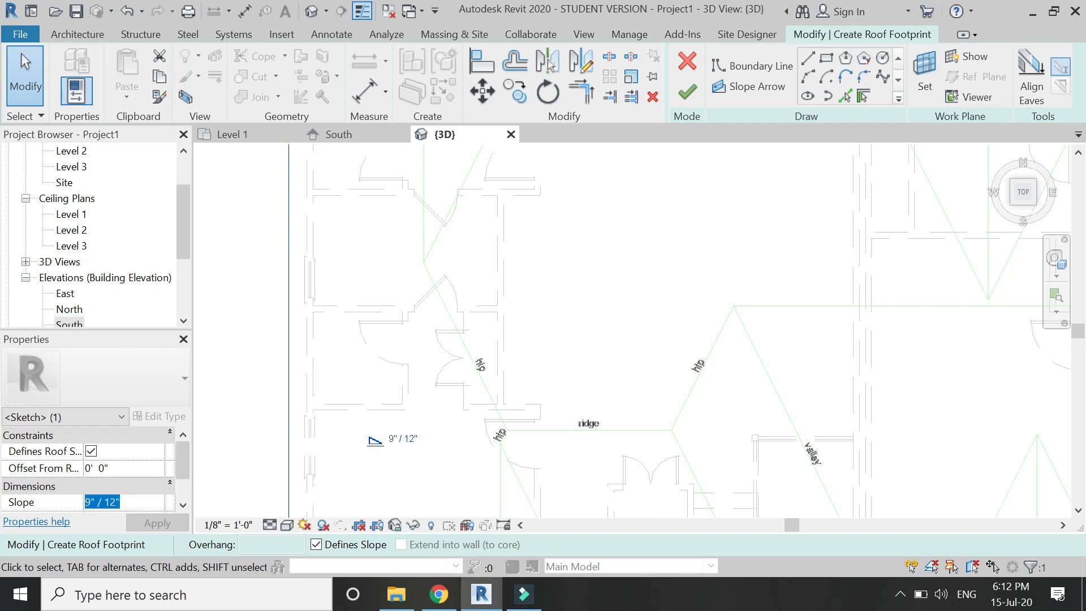
text(10" / 12")
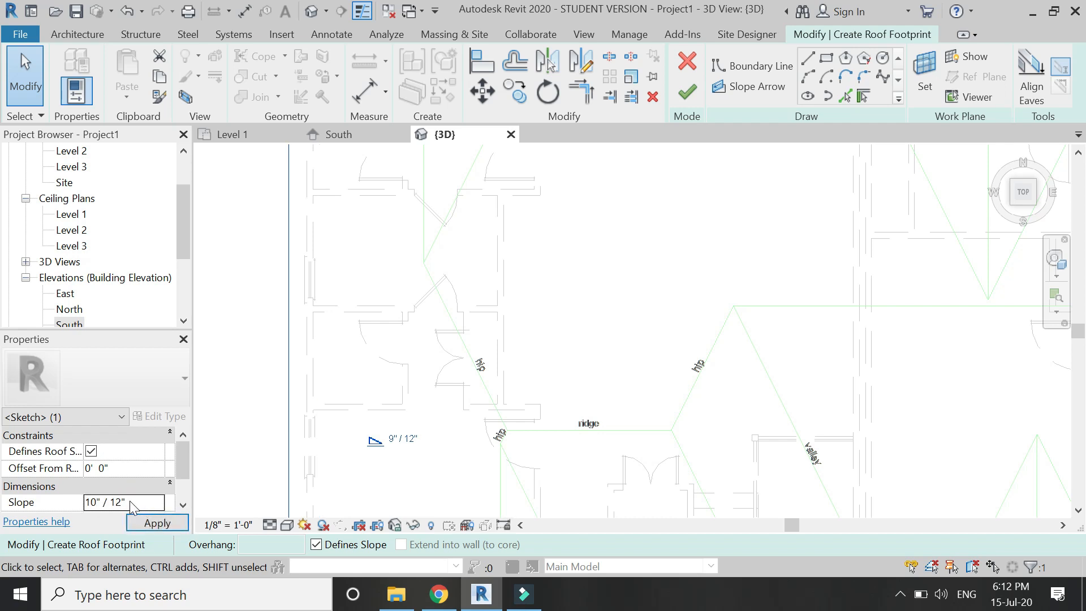
click(152, 521)
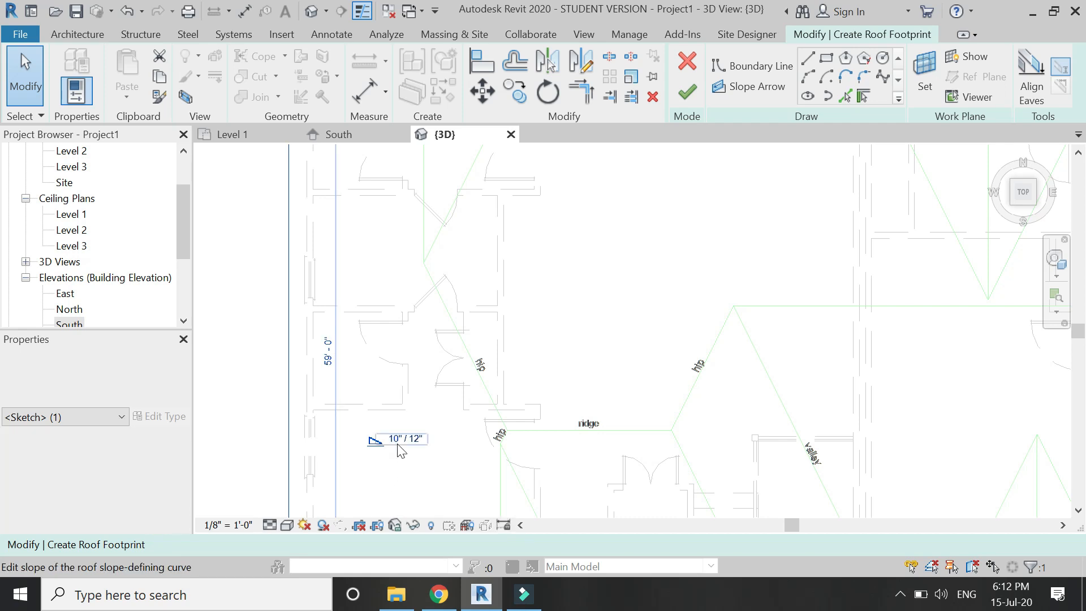
scroll(332, 398, down, 3)
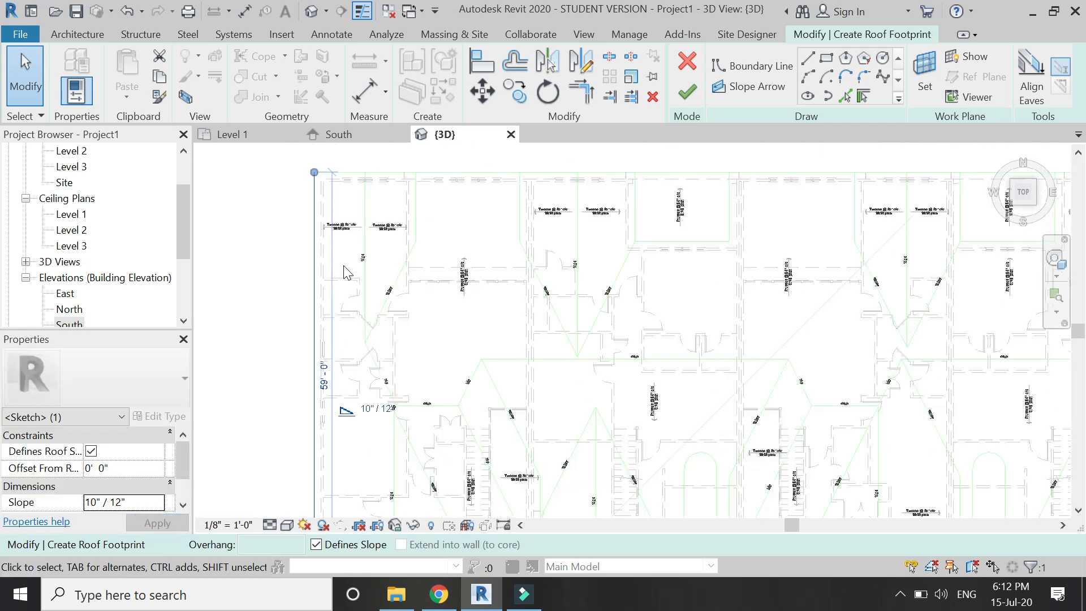
Step: Sketch a horizontal boundary line 8' 4" long eastward from the south end of the west boundary, following the roof plan
scroll(343, 283, up, 4)
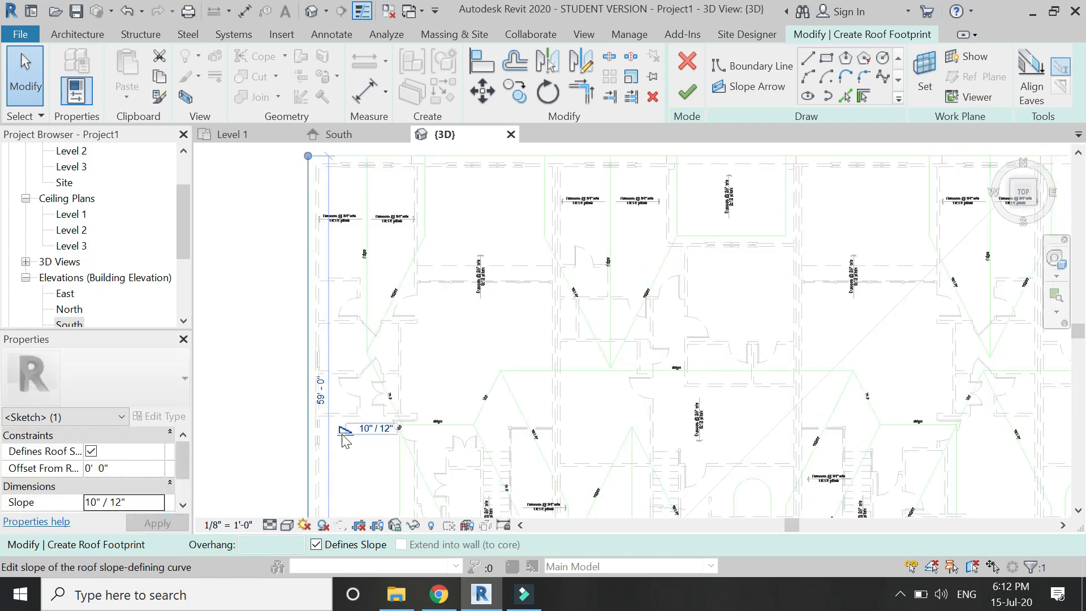
scroll(330, 415, up, 1)
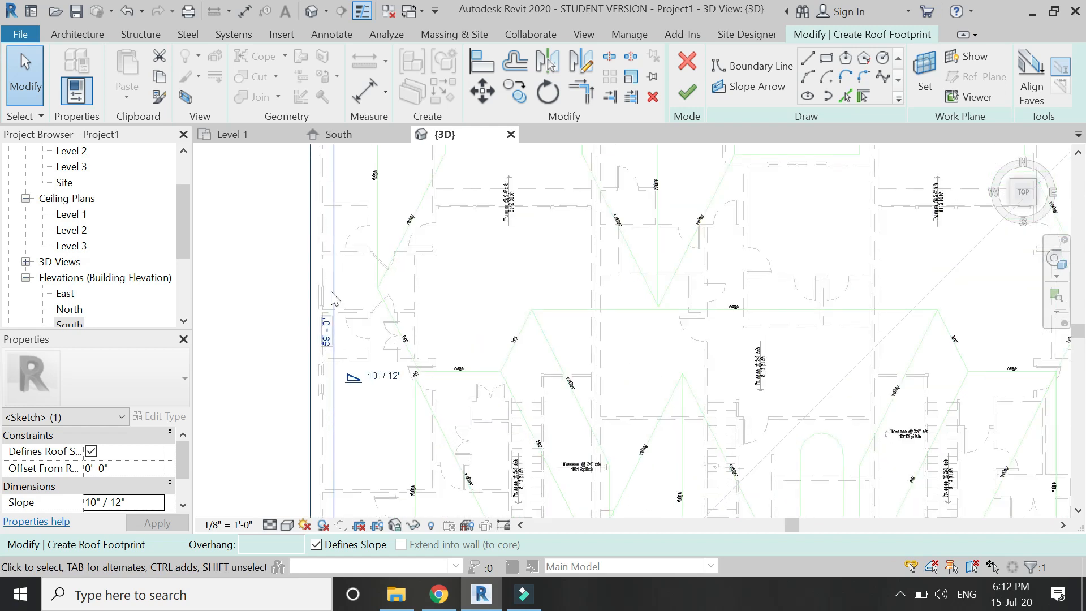
scroll(330, 290, down, 1)
scroll(342, 473, up, 3)
scroll(351, 216, down, 4)
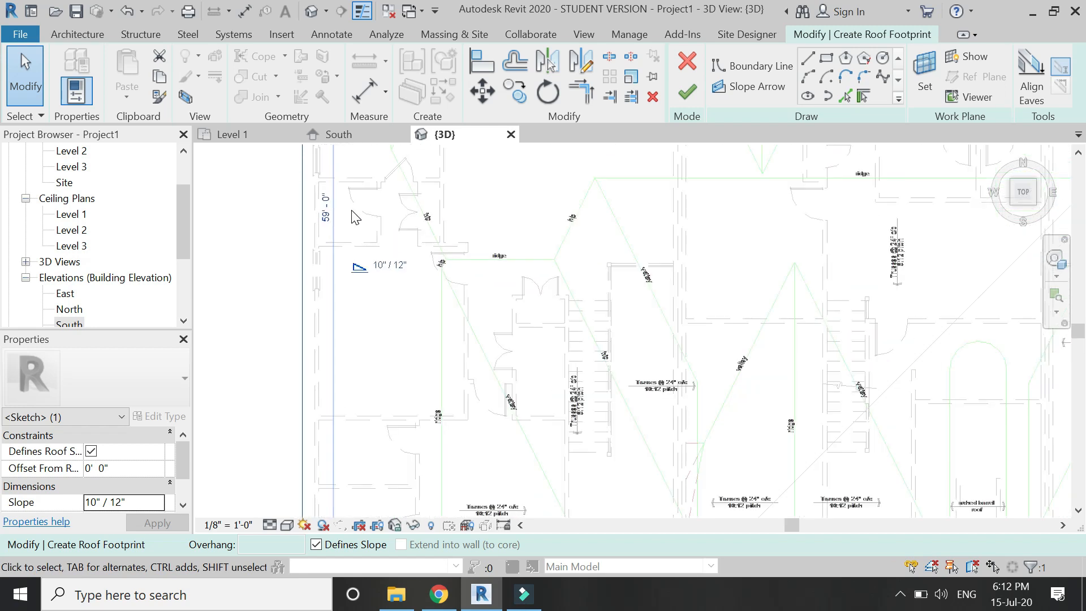
scroll(358, 444, up, 2)
scroll(362, 405, up, 1)
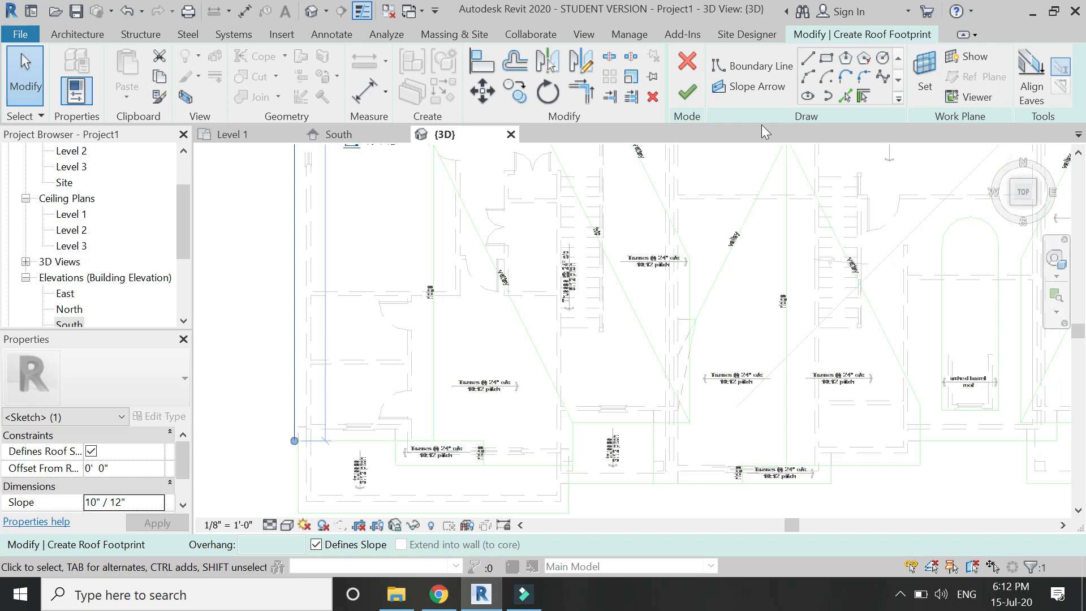
click(806, 62)
scroll(327, 447, up, 2)
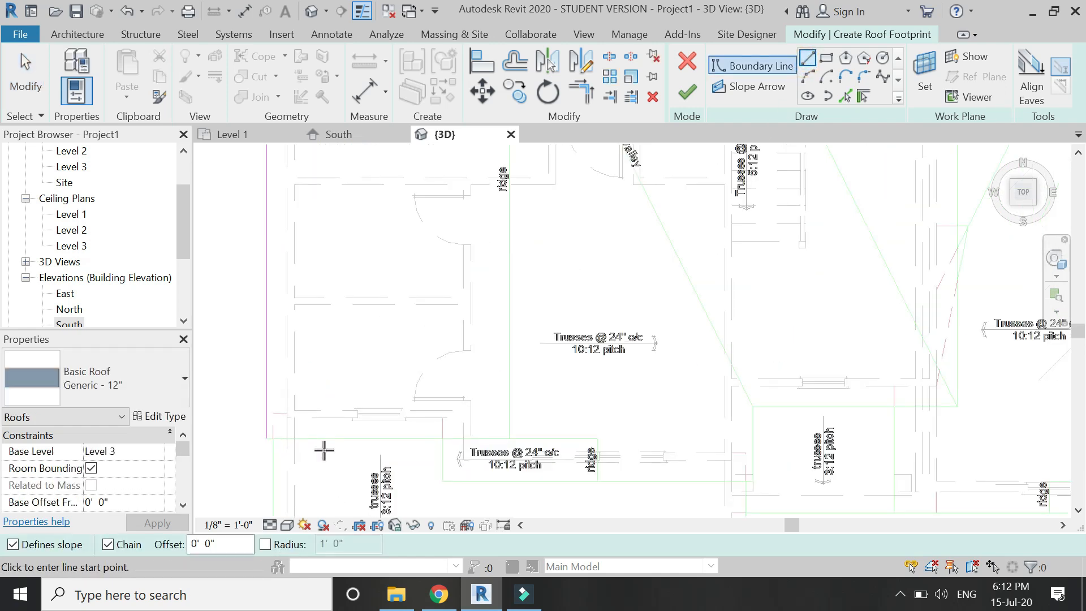
click(265, 439)
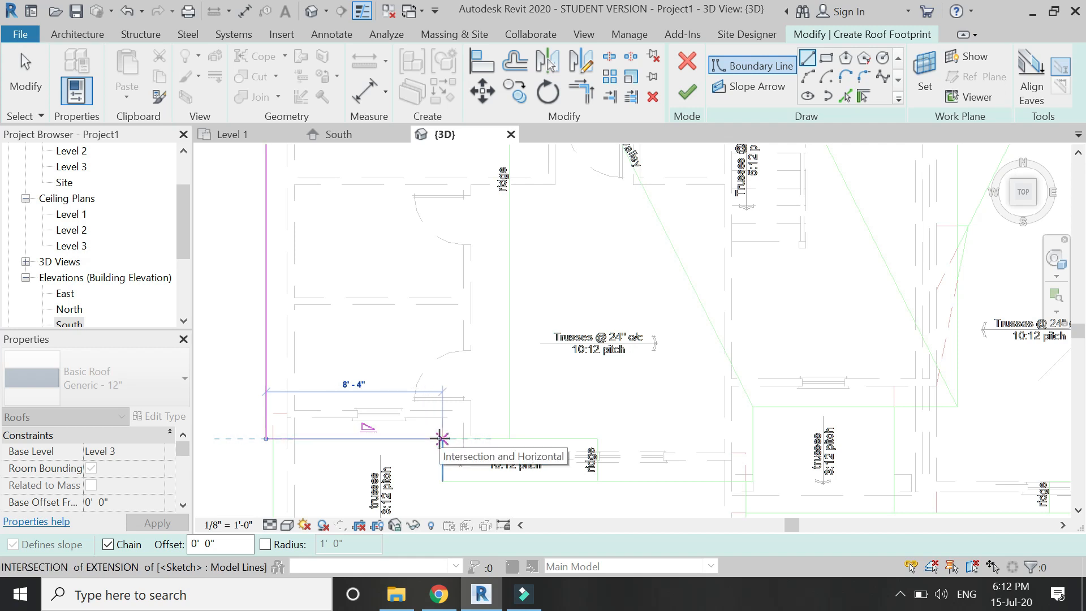
click(442, 438)
key(Escape)
key(Escape)
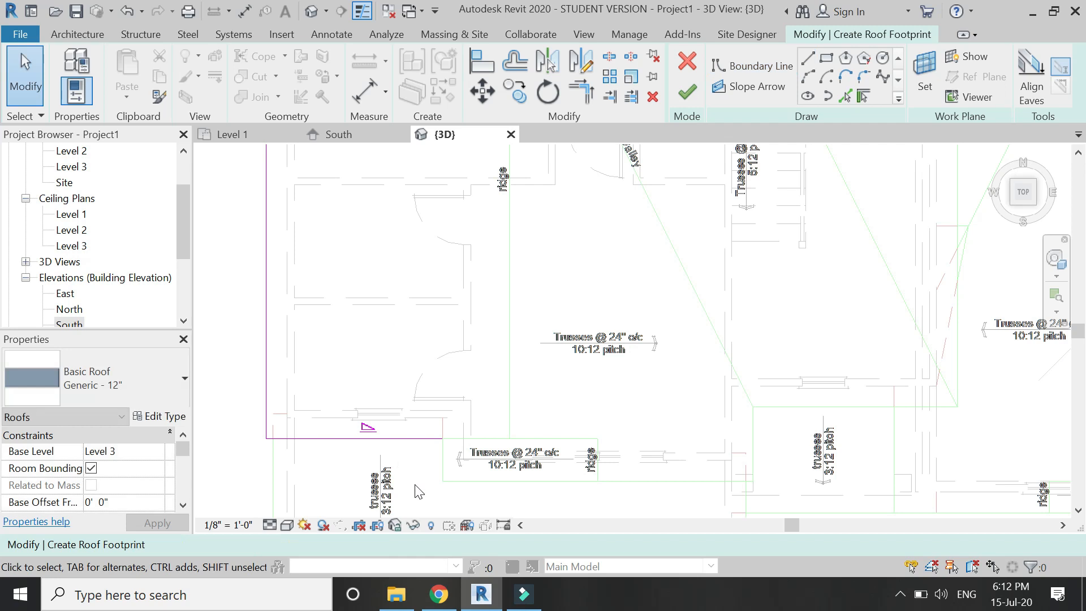
Step: Make the 8' 4" horizontal boundary line at the southwest corner non-slope-defining
scroll(419, 492, down, 1)
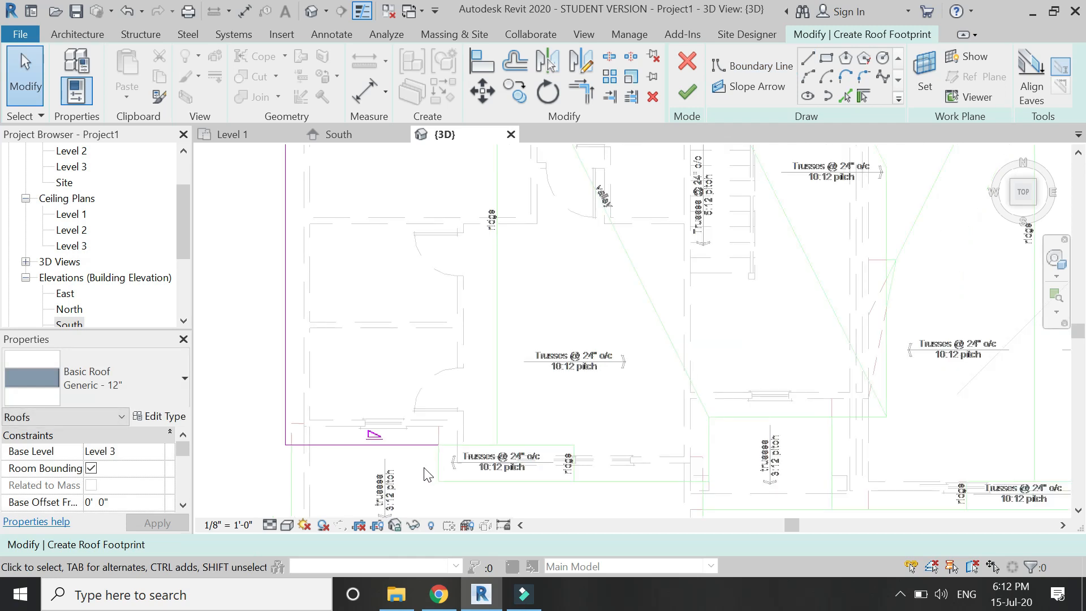
scroll(427, 474, down, 4)
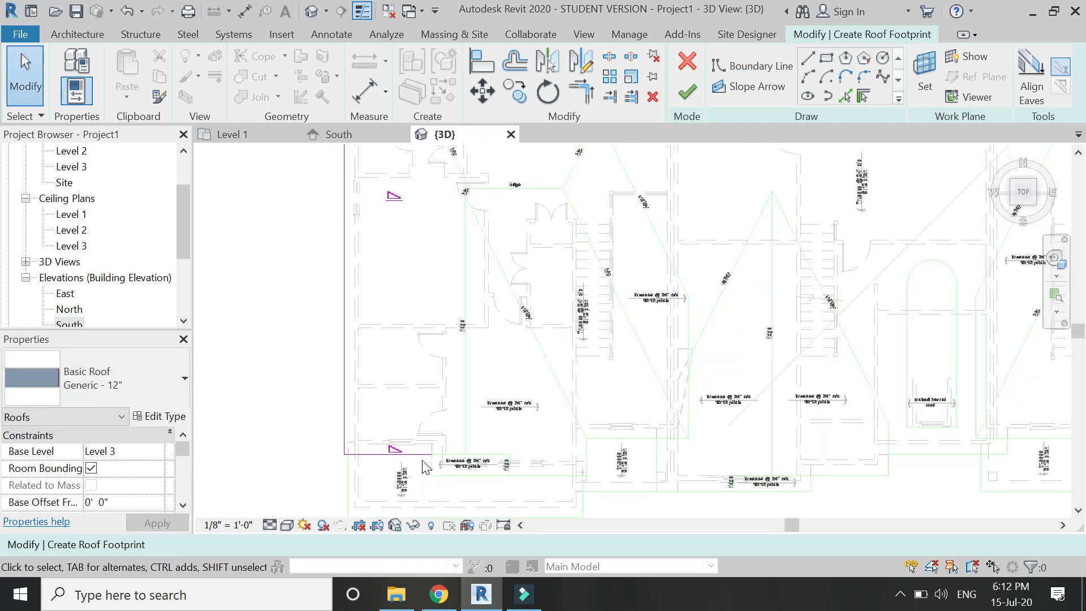
scroll(421, 450, down, 3)
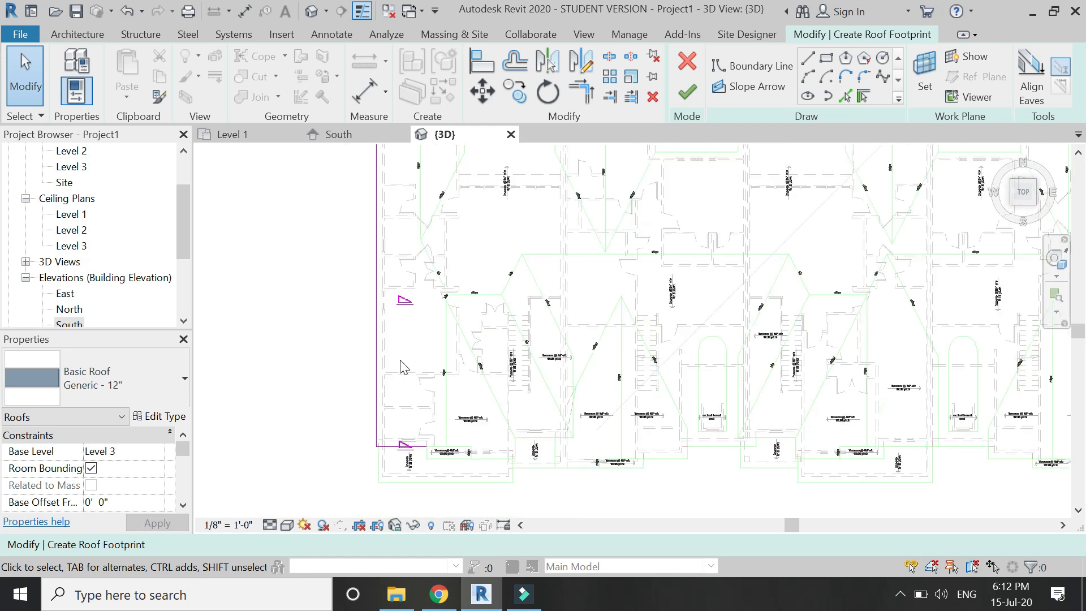
scroll(410, 447, up, 5)
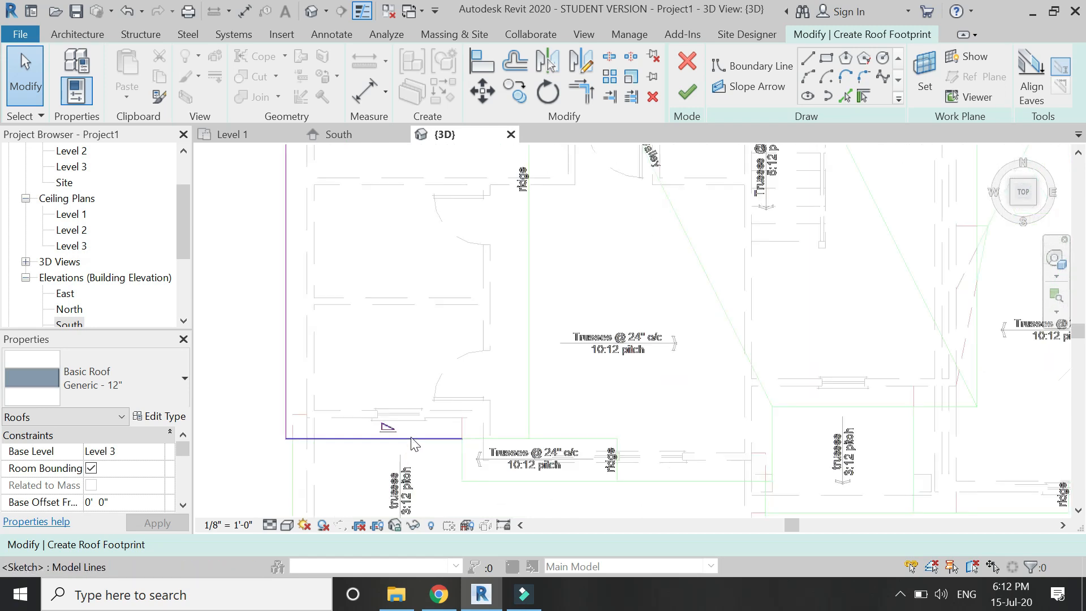
click(412, 440)
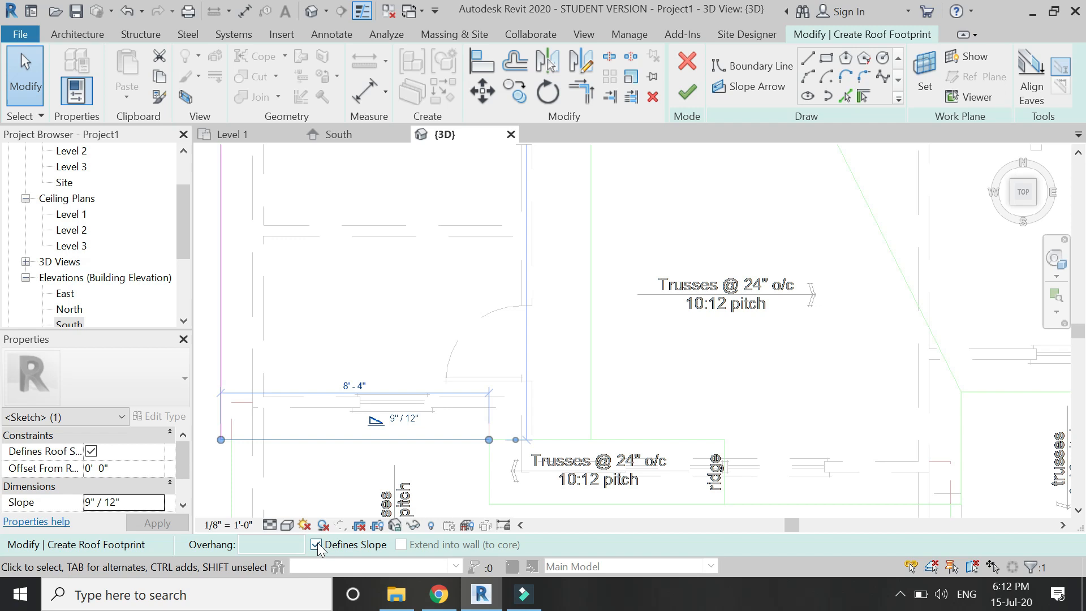
click(358, 288)
scroll(490, 409, down, 2)
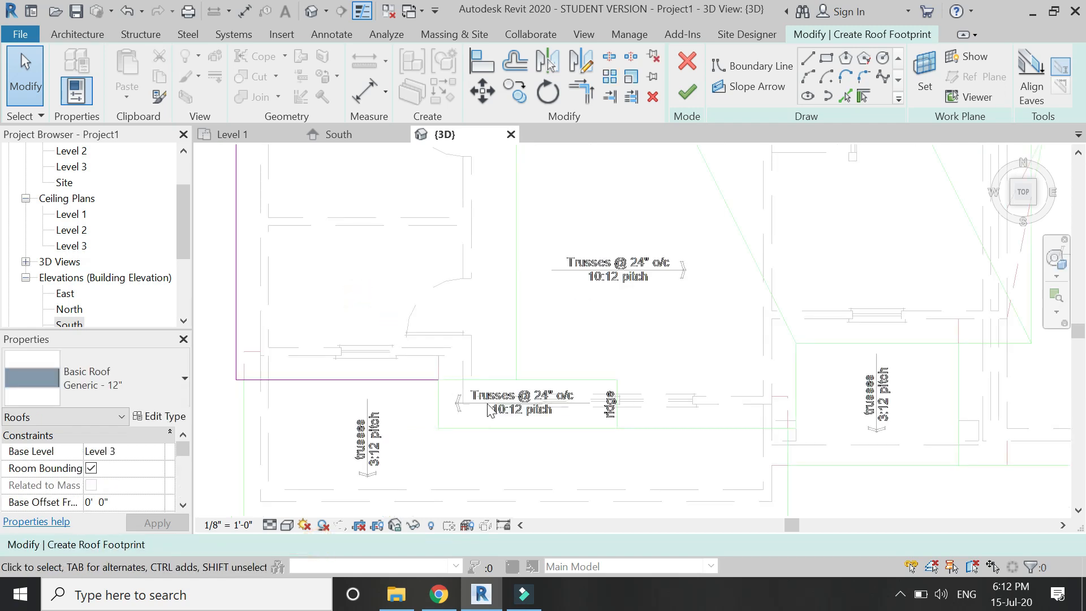
Step: Sketch a vertical boundary line 2' 0" long southward from the east end of the 8' 4" line
scroll(475, 414, up, 1)
click(807, 59)
click(435, 376)
click(434, 430)
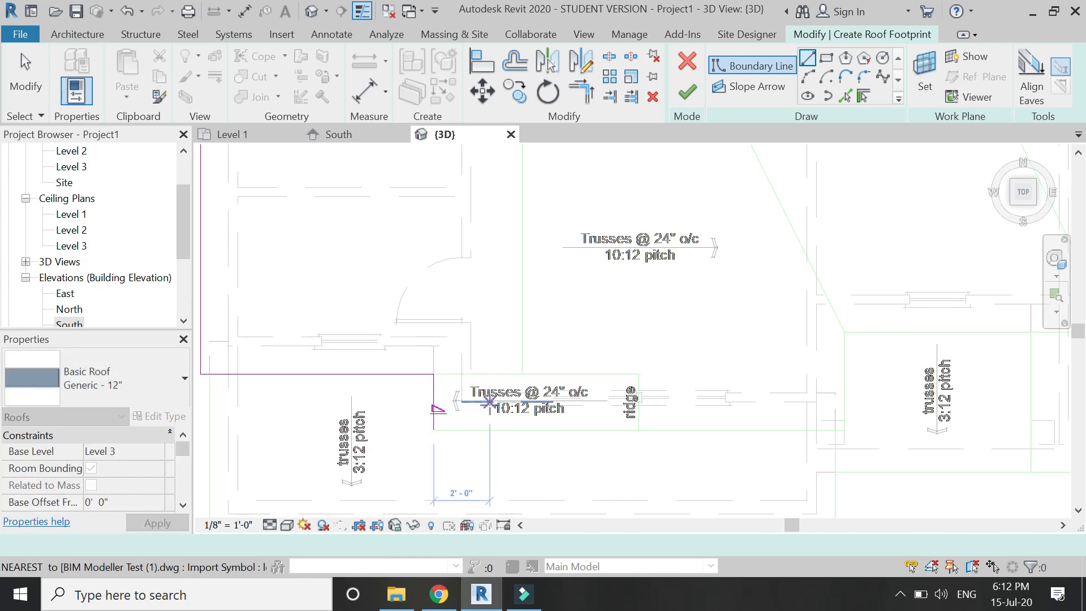
key(Escape)
key(Escape)
Step: Set the slope of the short 2' 0" vertical boundary line to 10" / 12"
click(433, 402)
click(454, 403)
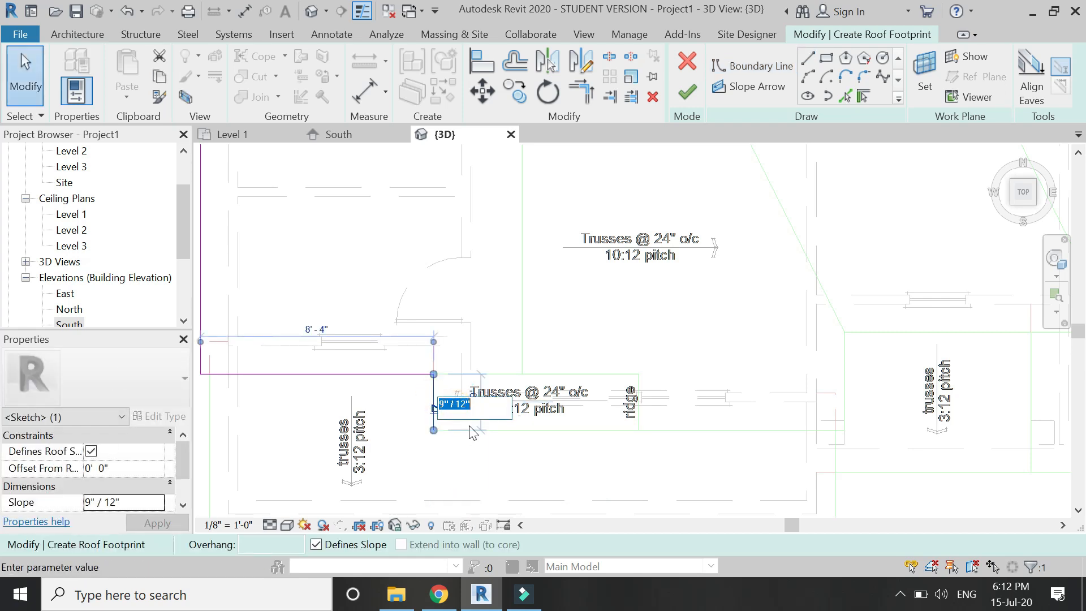
text(10)
key(Return)
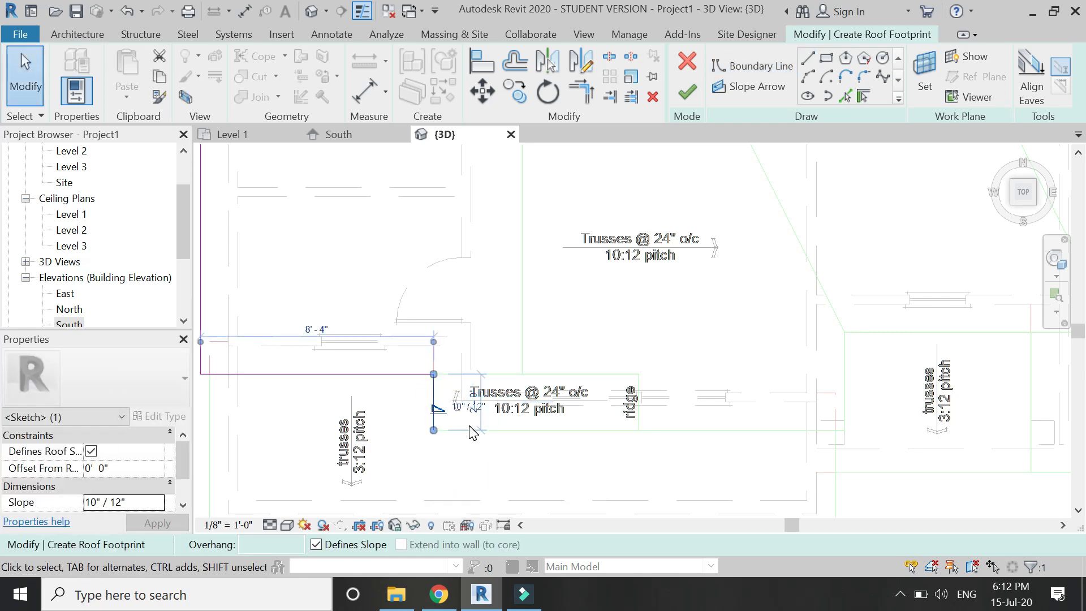
click(508, 456)
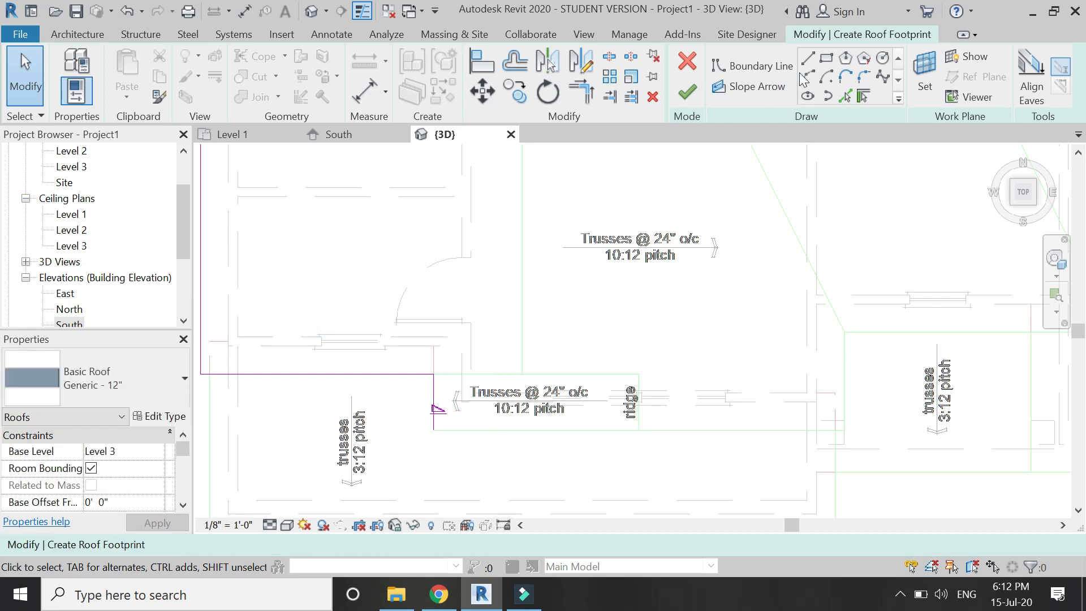
Step: Sketch a horizontal boundary line 14' 8" long eastward from the south end of the 2' 0" vertical line
click(807, 57)
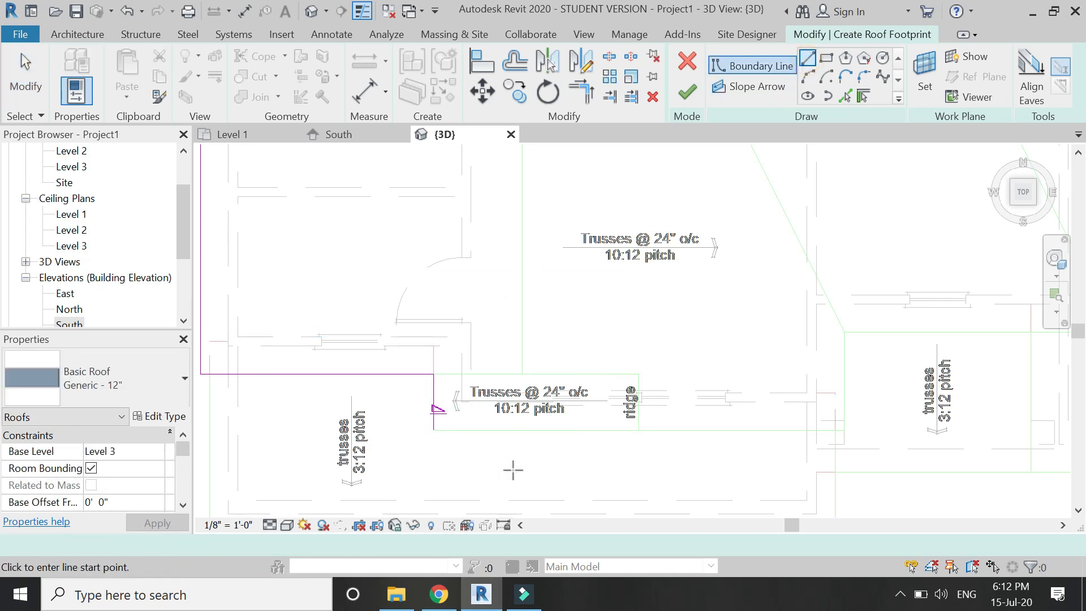
click(436, 430)
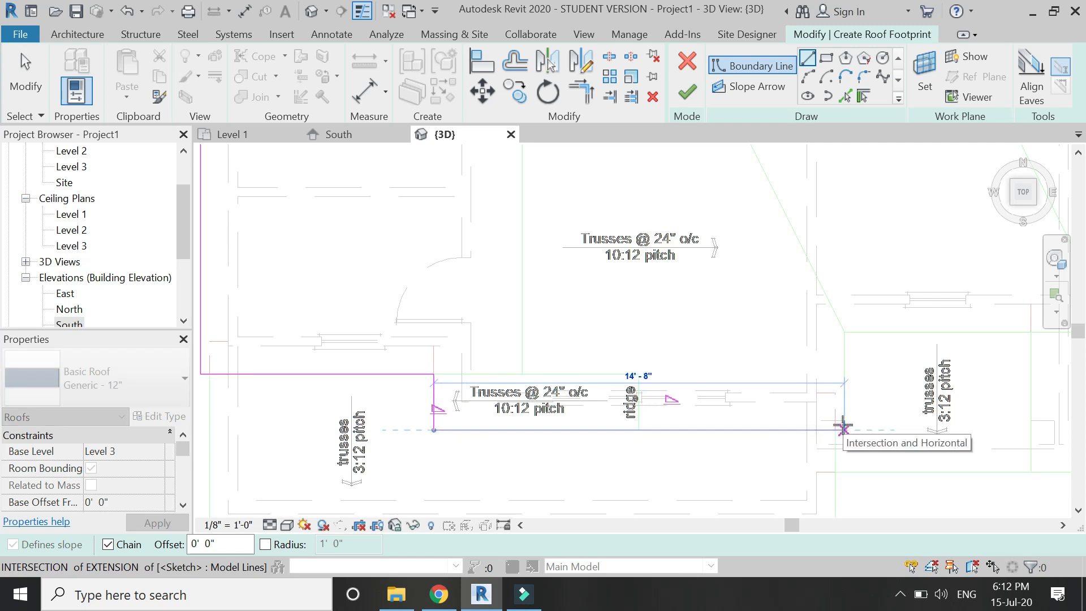
click(844, 430)
key(Escape)
key(Escape)
Step: Make the 14' 8" horizontal boundary line non-slope-defining
click(691, 432)
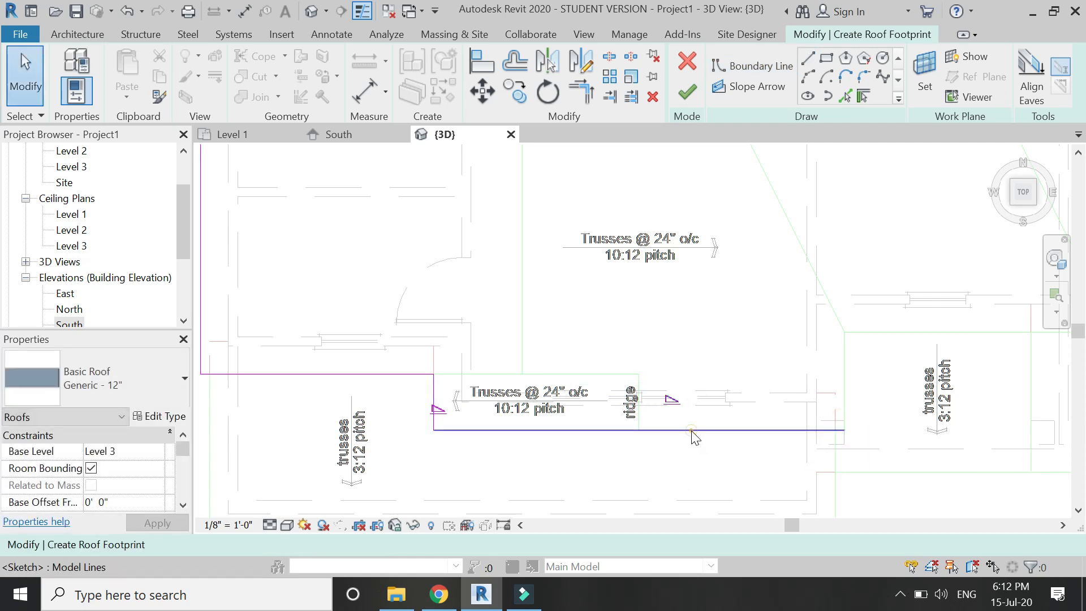
click(735, 332)
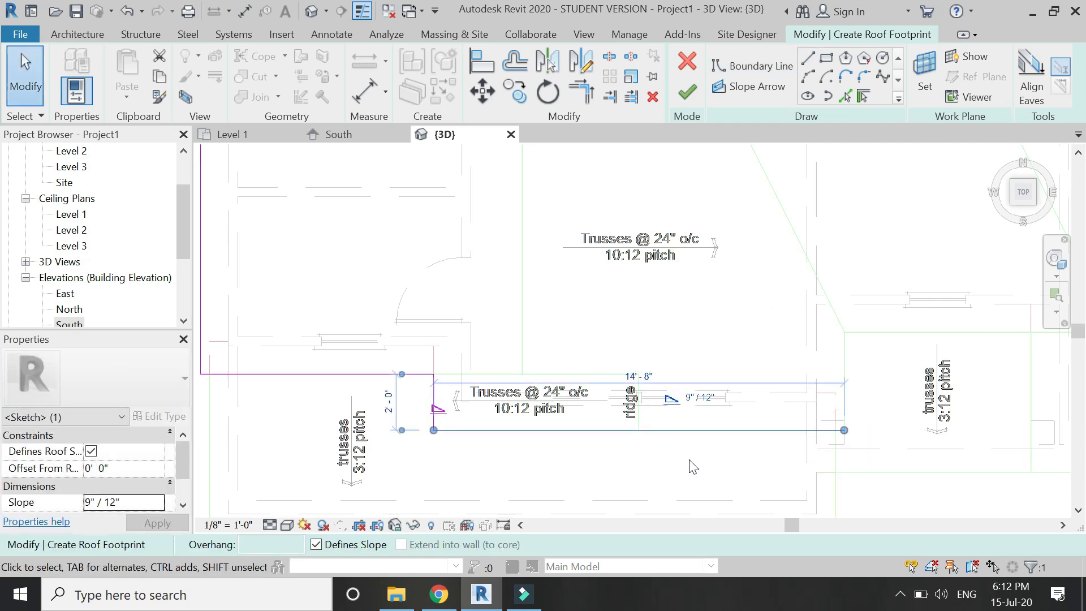
click(316, 545)
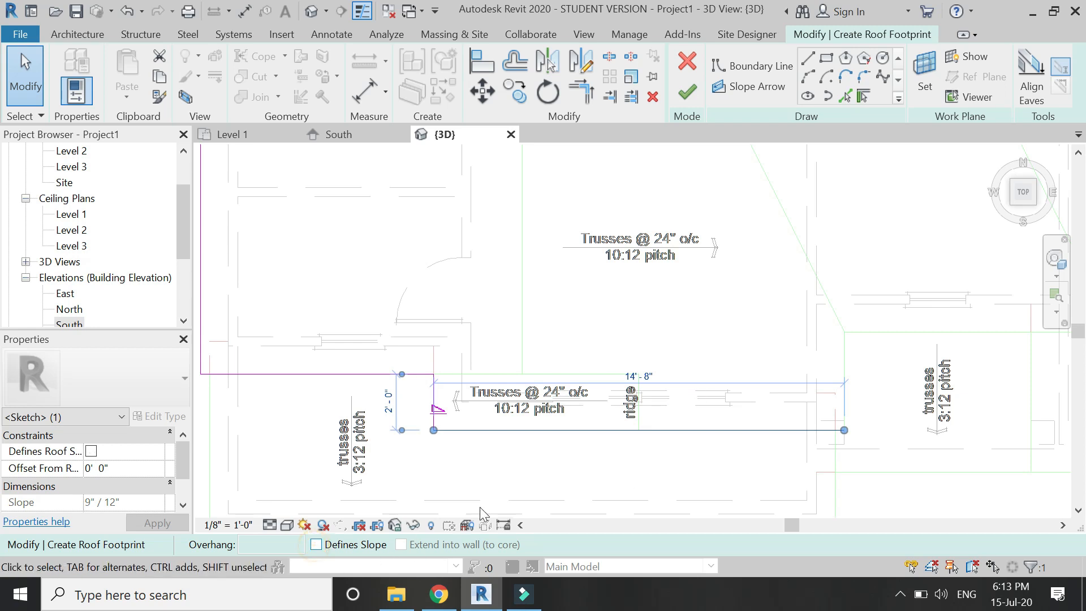
click(500, 466)
Step: Sketch a vertical boundary line 3' 6" long northward from the east end of the 14' 8" line to the valley corner
scroll(417, 453, down, 2)
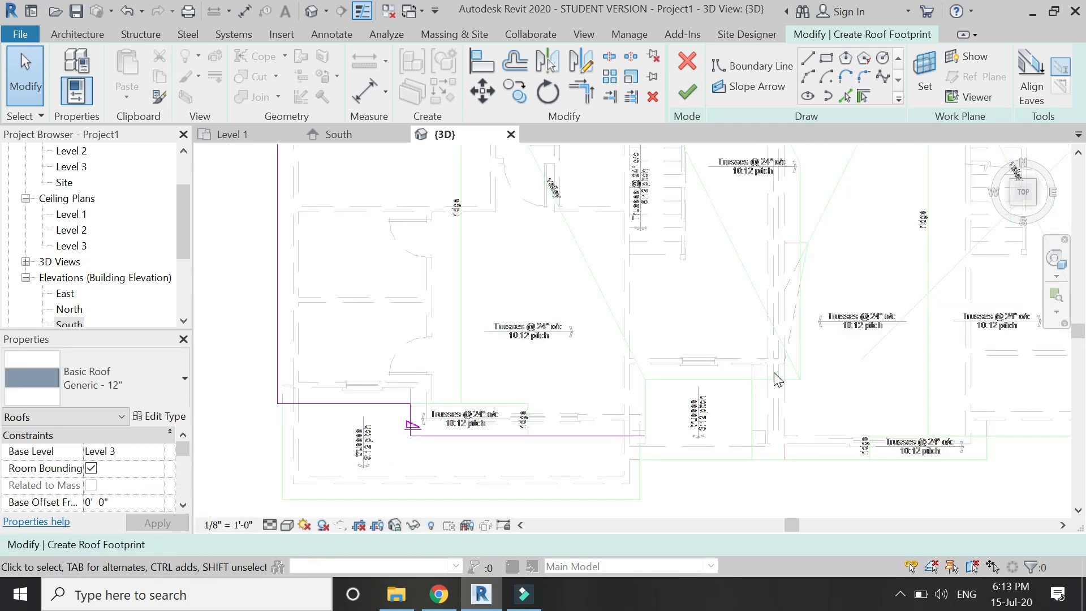
scroll(773, 372, up, 2)
click(807, 58)
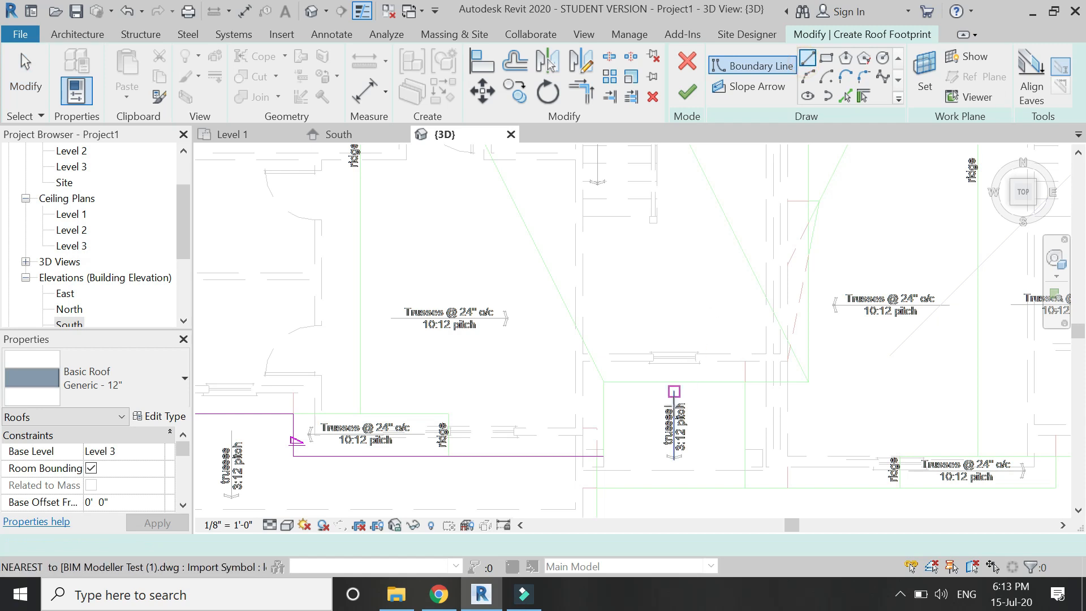
scroll(645, 445, up, 2)
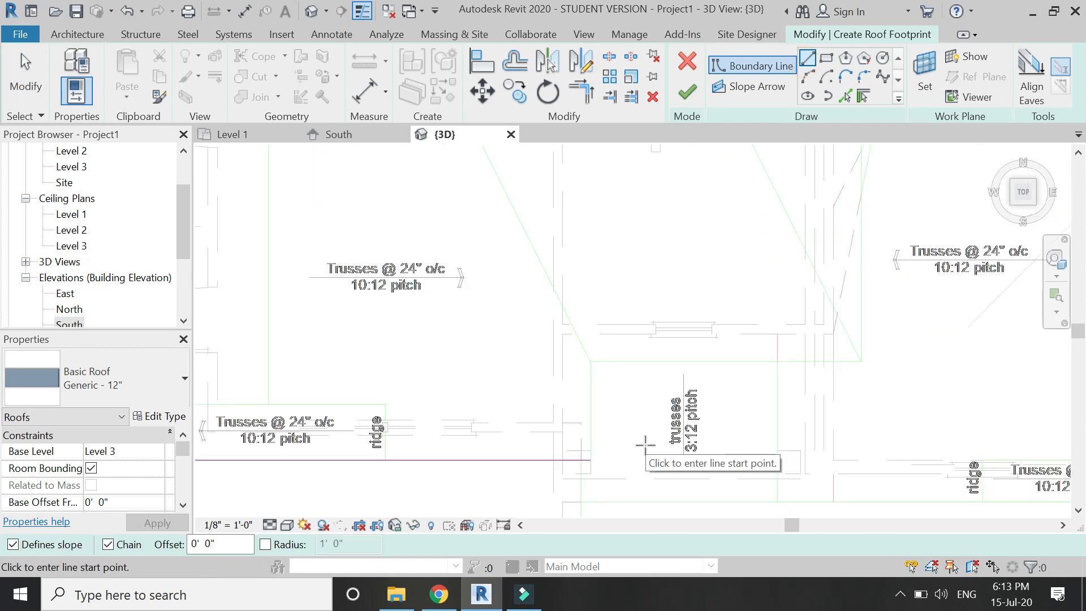
click(590, 460)
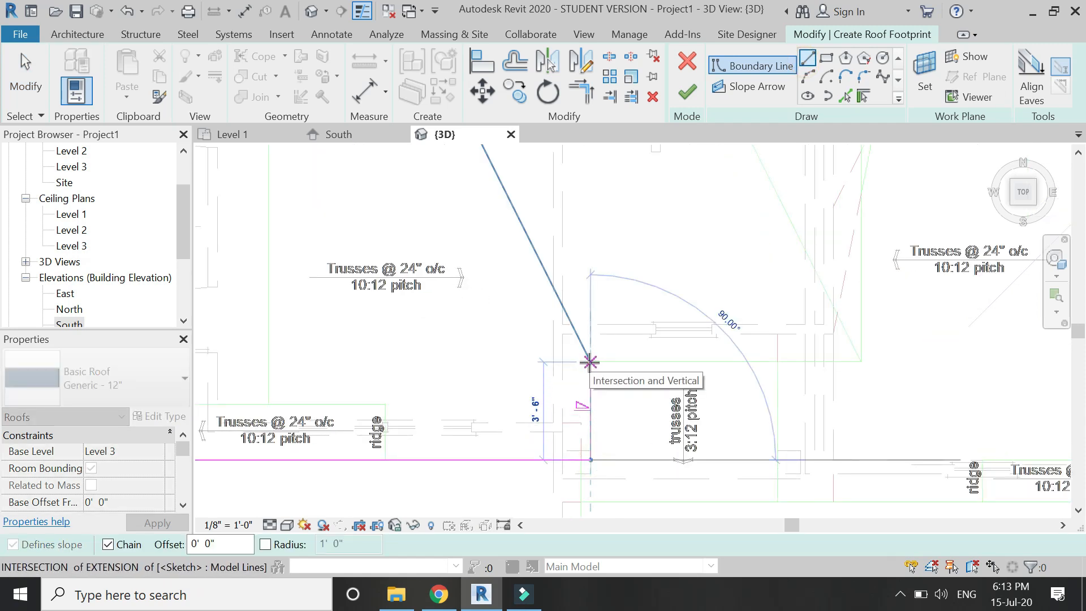
scroll(567, 422, down, 3)
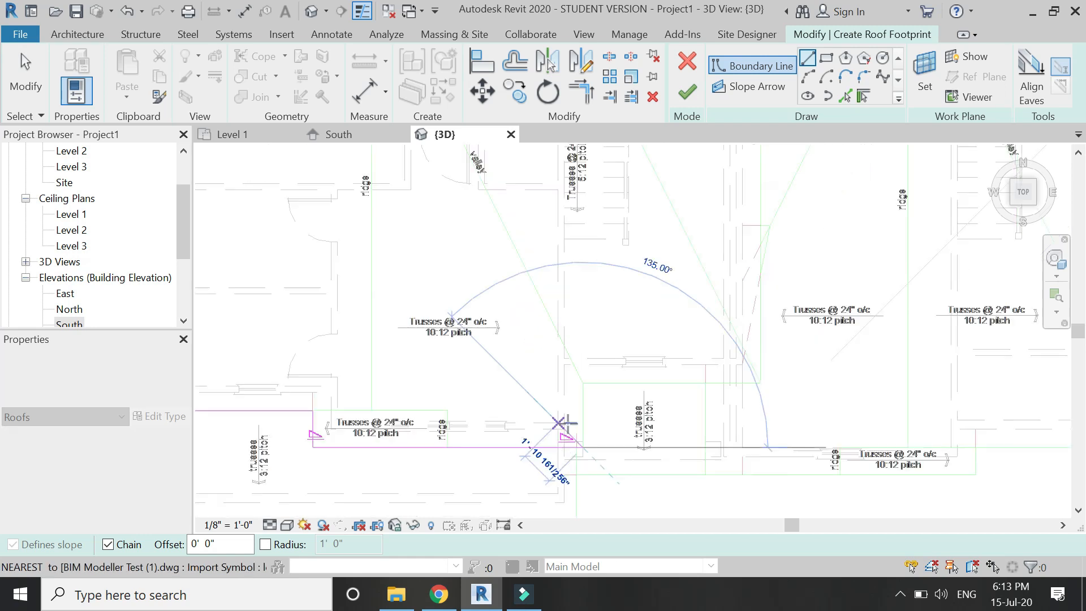
scroll(562, 423, down, 1)
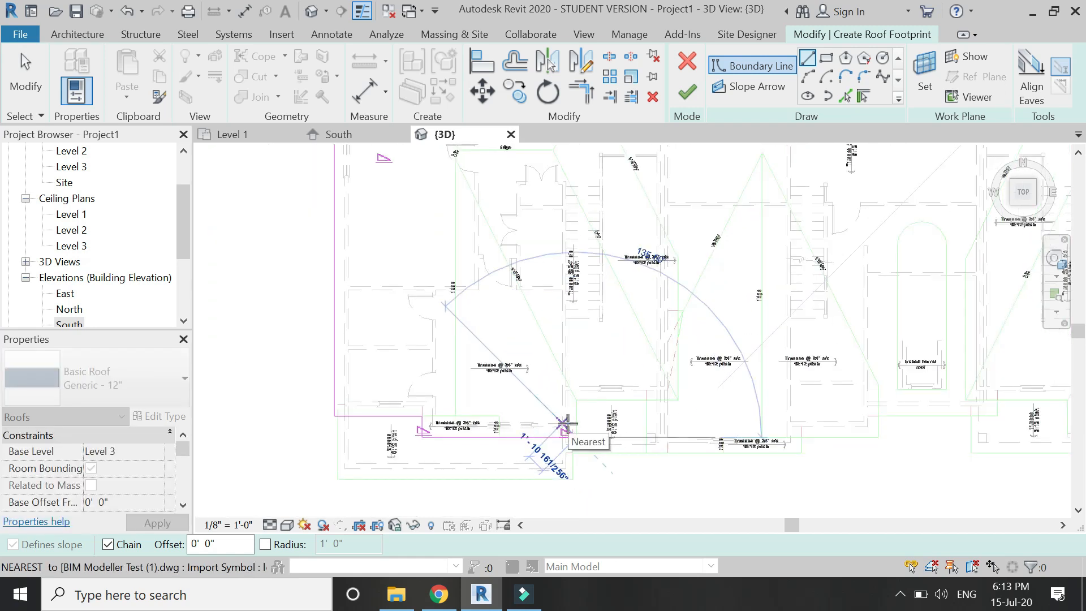
scroll(563, 424, up, 5)
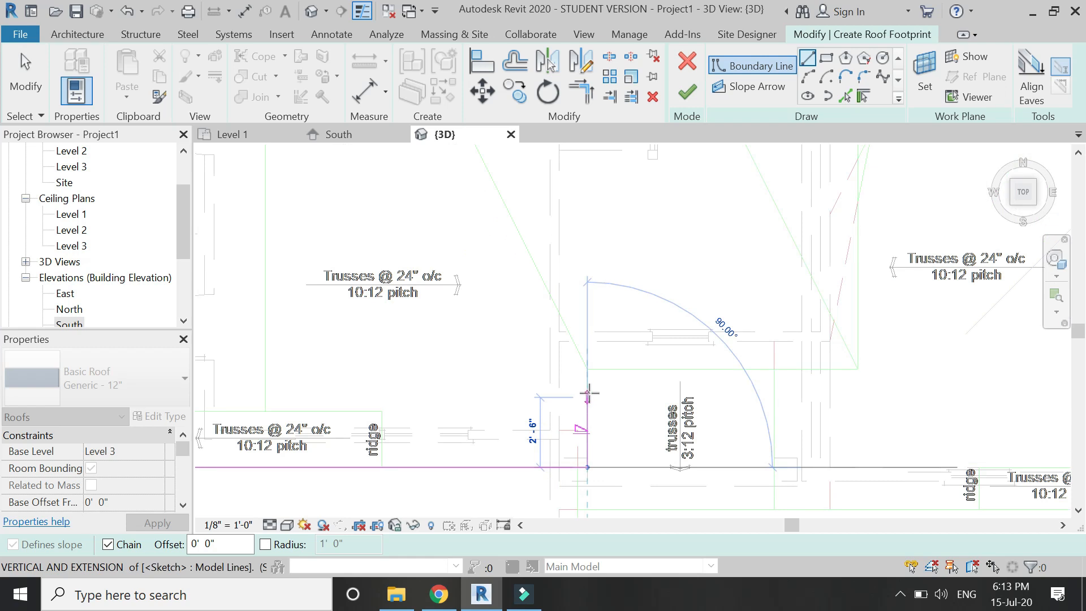
click(588, 370)
key(Escape)
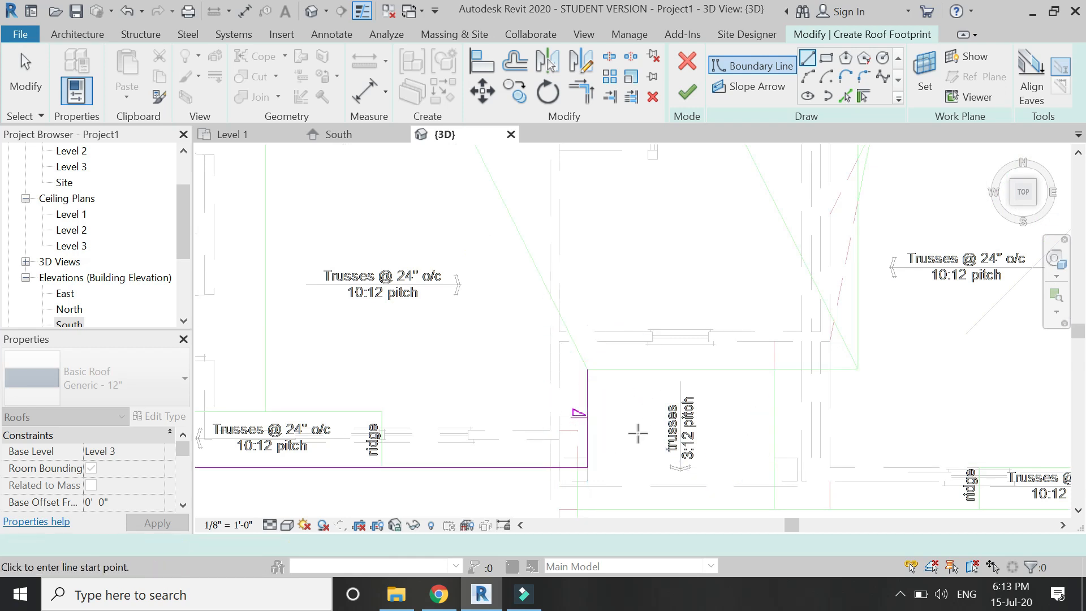
key(Escape)
key(Escape)
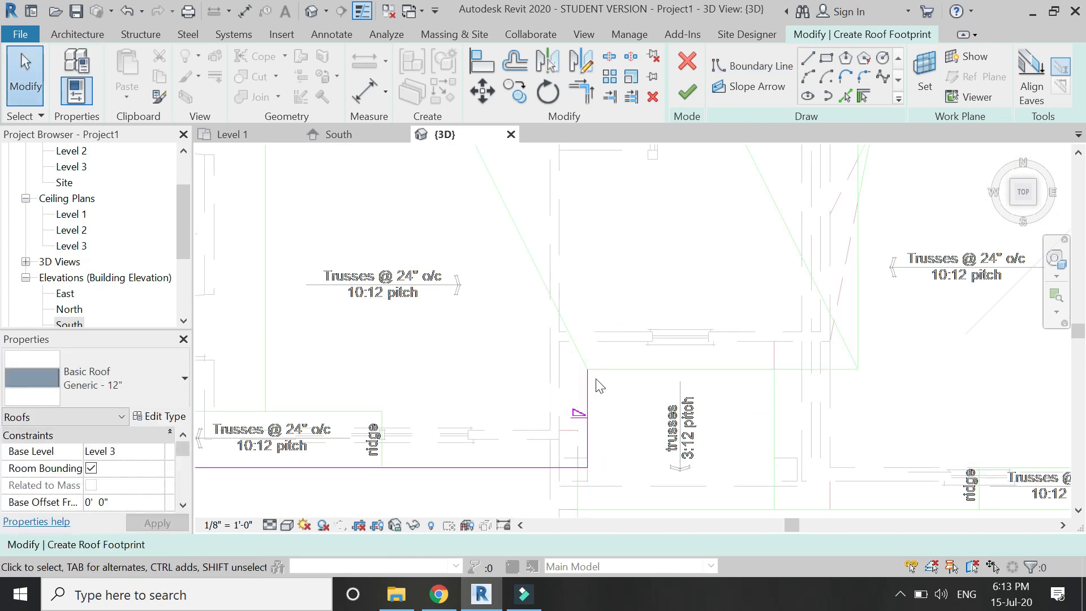
Step: Set the slope of the 3' 6" vertical boundary line to 10" / 12"
click(589, 375)
click(613, 412)
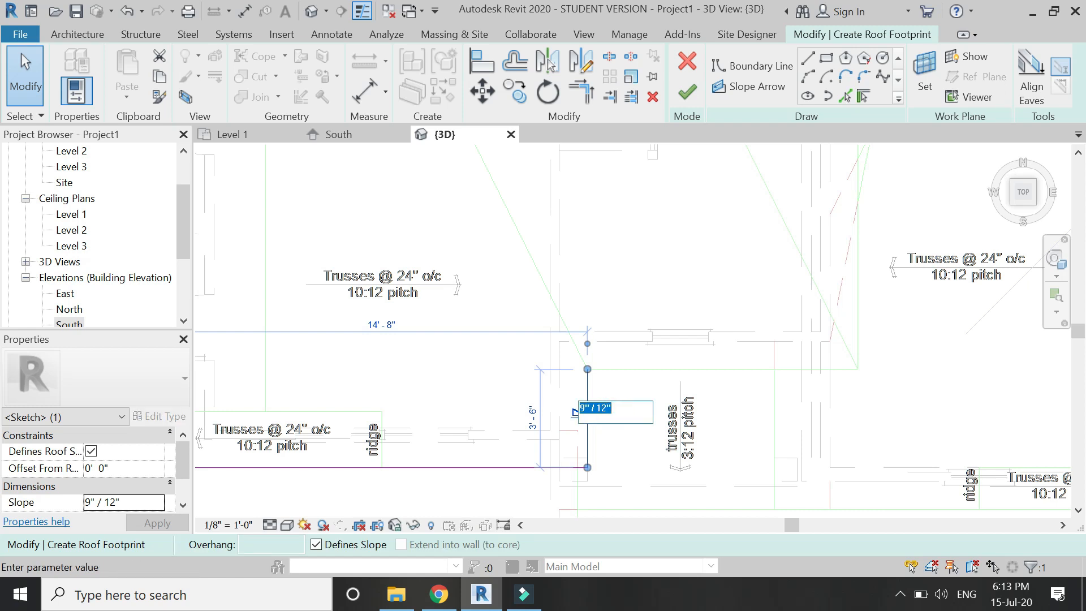
text(10)
key(Return)
click(741, 387)
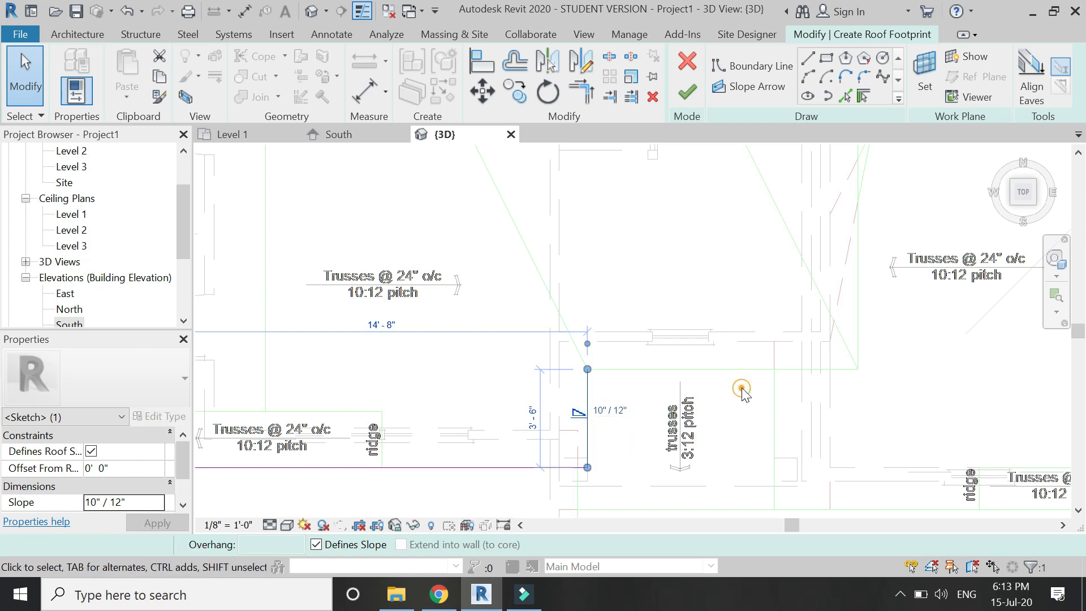
Step: Sketch a horizontal boundary line 9' 8" long eastward from the north end of the 3' 6" vertical line
click(807, 58)
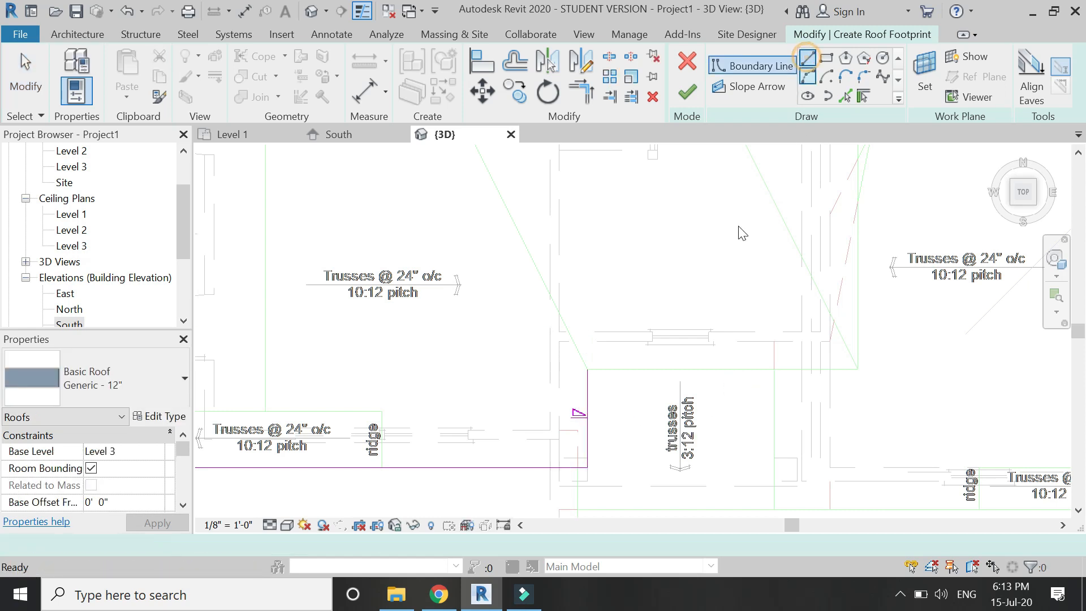
click(587, 370)
scroll(478, 455, down, 2)
scroll(700, 415, up, 2)
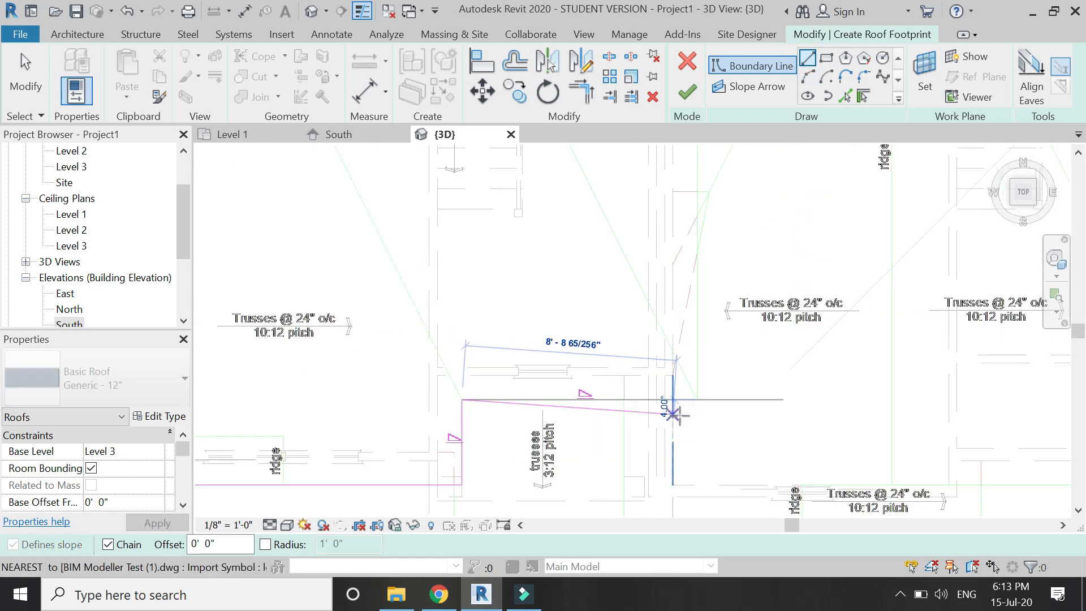
click(697, 399)
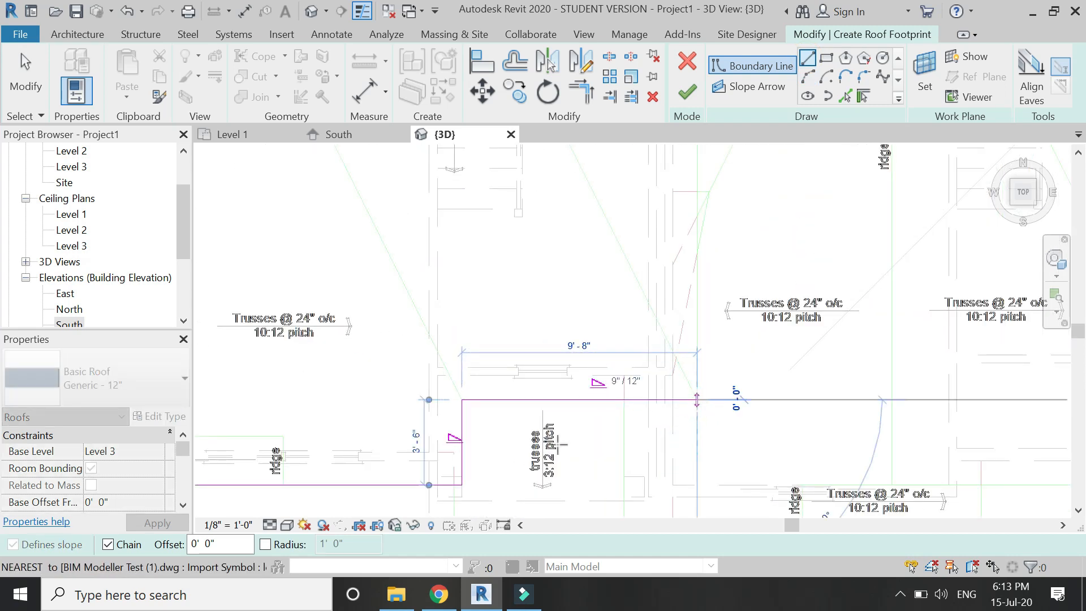
key(Escape)
Step: Set the slope of the 9' 8" horizontal boundary line to 5" / 12"
scroll(521, 447, down, 3)
scroll(537, 311, up, 2)
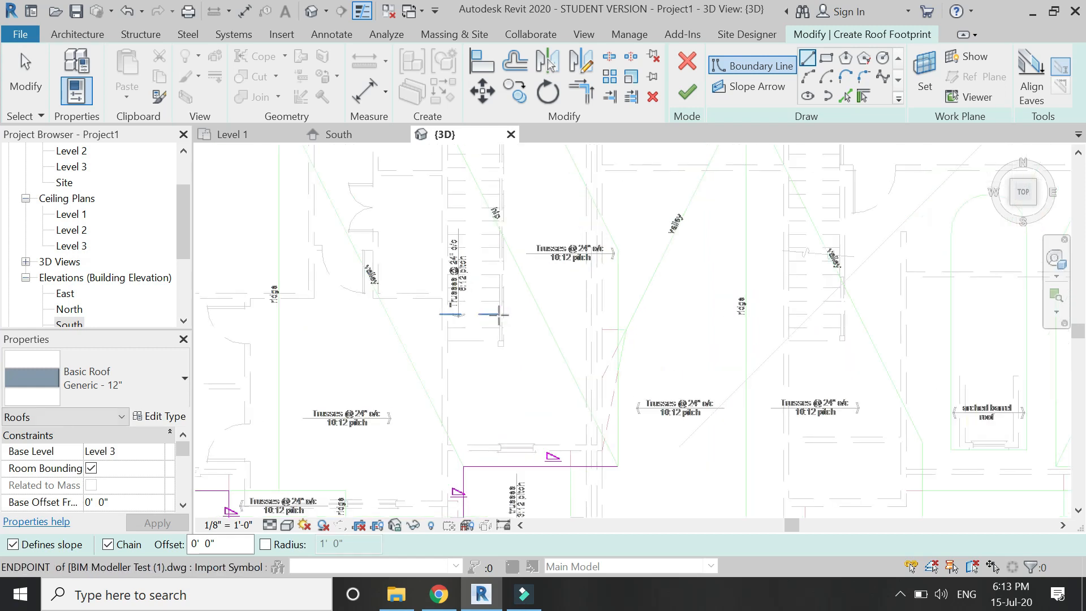
scroll(457, 286, up, 4)
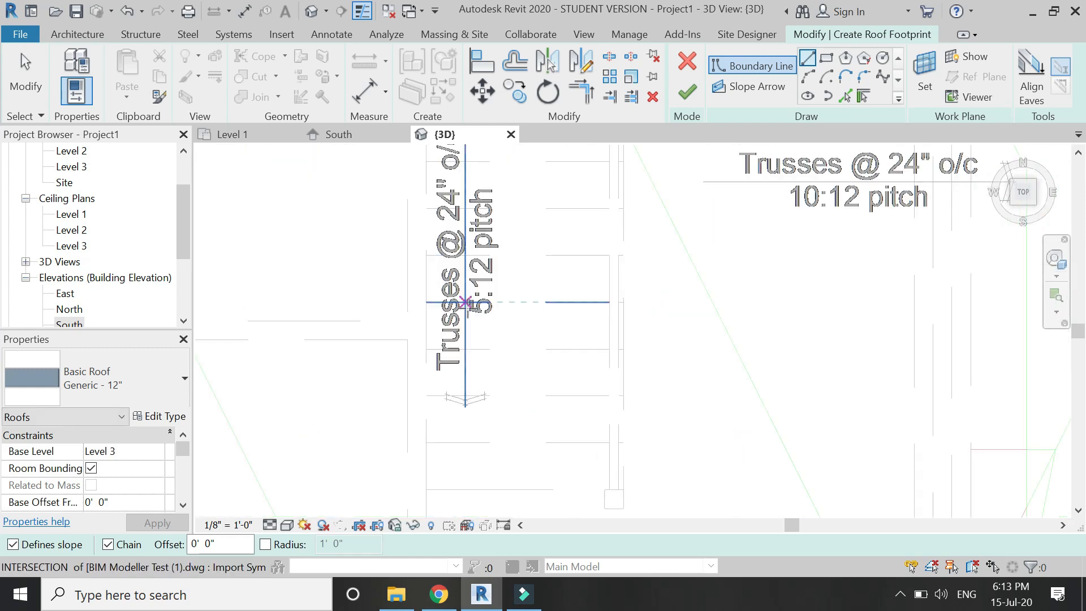
scroll(477, 232, down, 3)
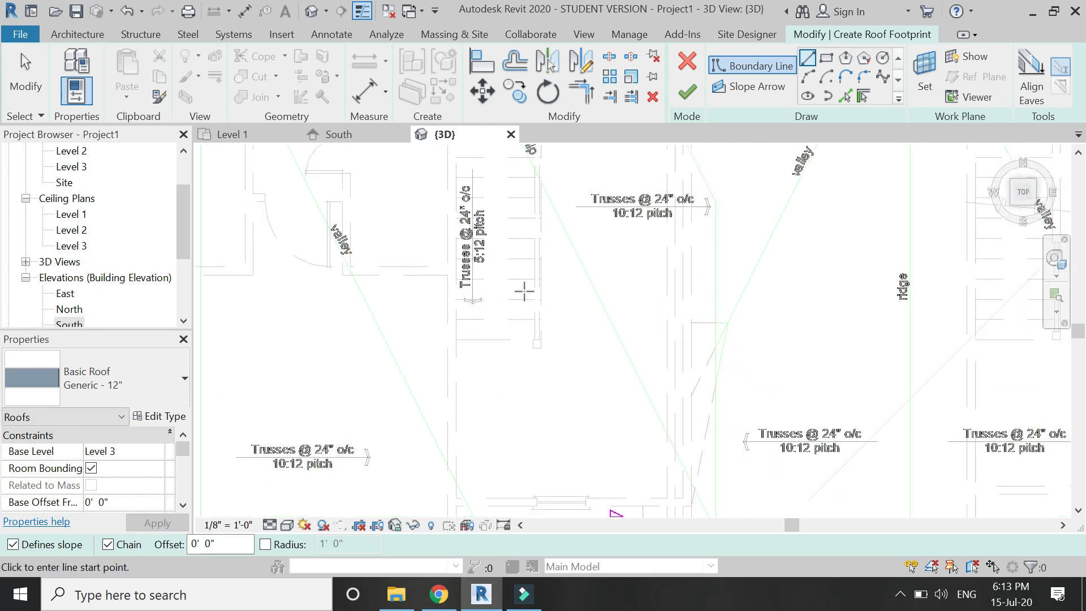
scroll(524, 291, down, 1)
scroll(557, 471, up, 2)
key(Escape)
click(577, 472)
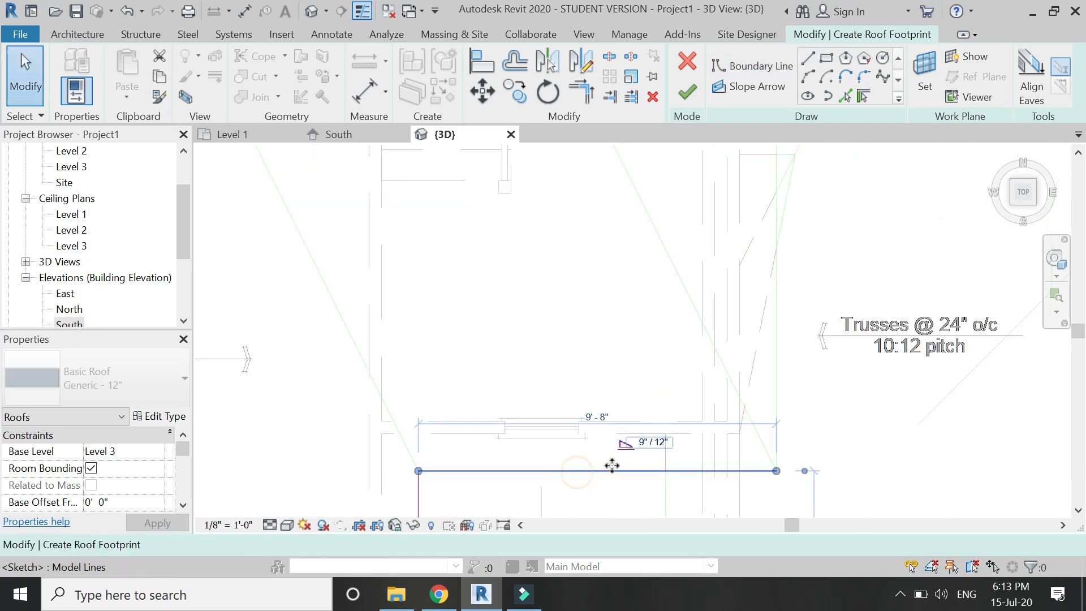
click(651, 441)
text(5)
key(Return)
click(624, 321)
Step: Sketch a vertical boundary line 13' 6" long northward from the east end of the 9' 8" line to the valley endpoint
scroll(438, 470, down, 1)
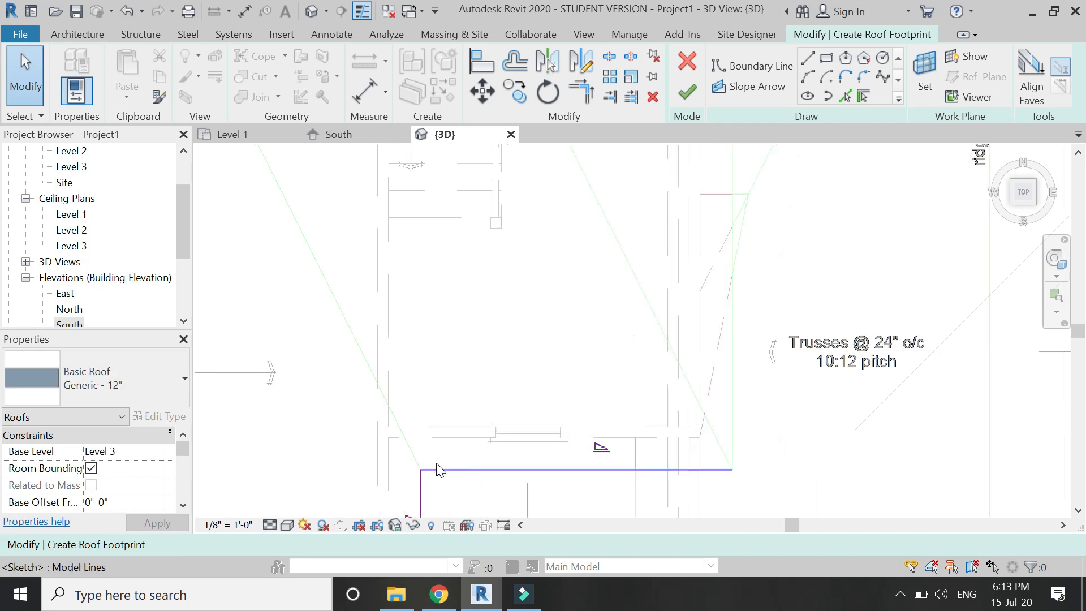
scroll(438, 469, down, 2)
click(807, 59)
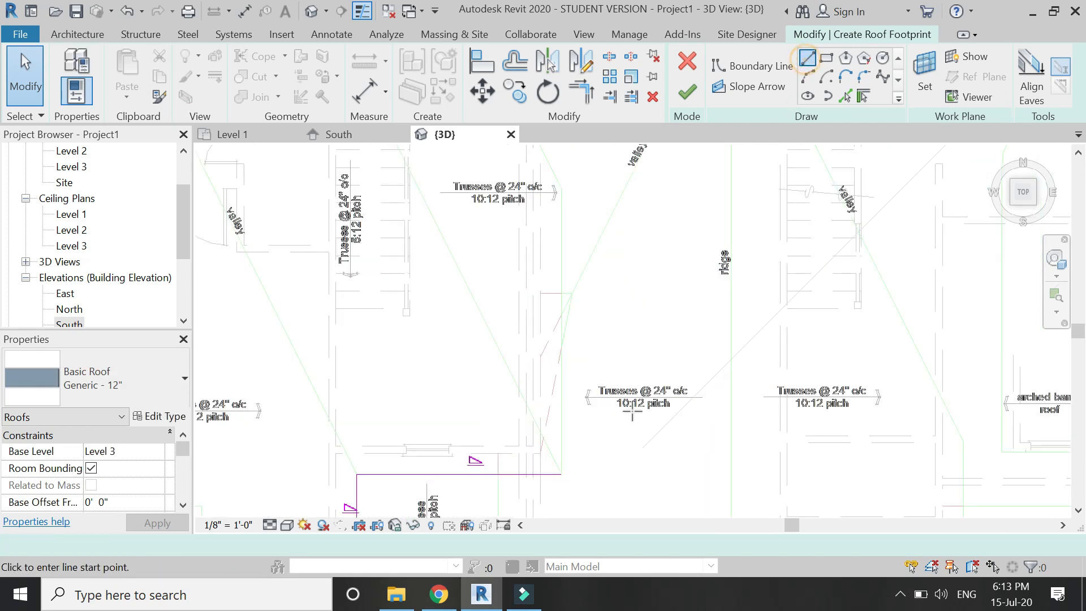
click(562, 474)
scroll(562, 473, down, 2)
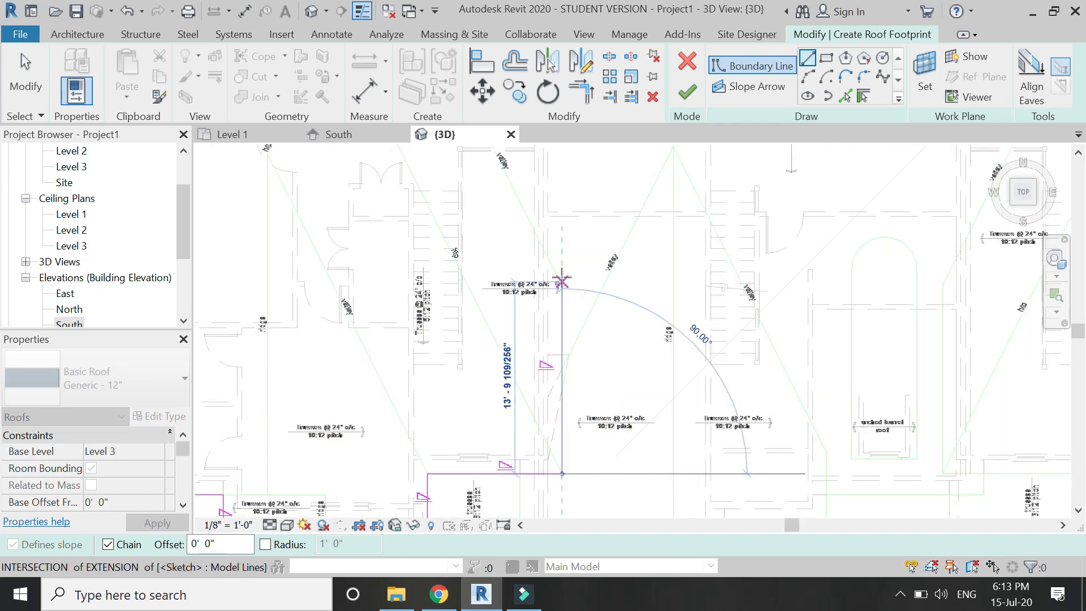
scroll(561, 281, up, 5)
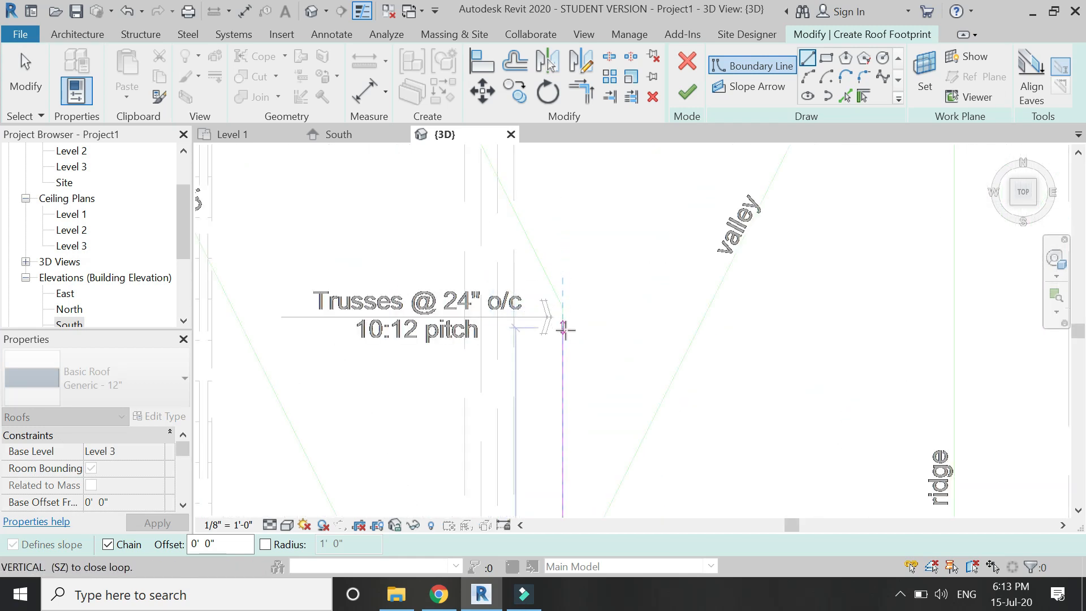
click(560, 306)
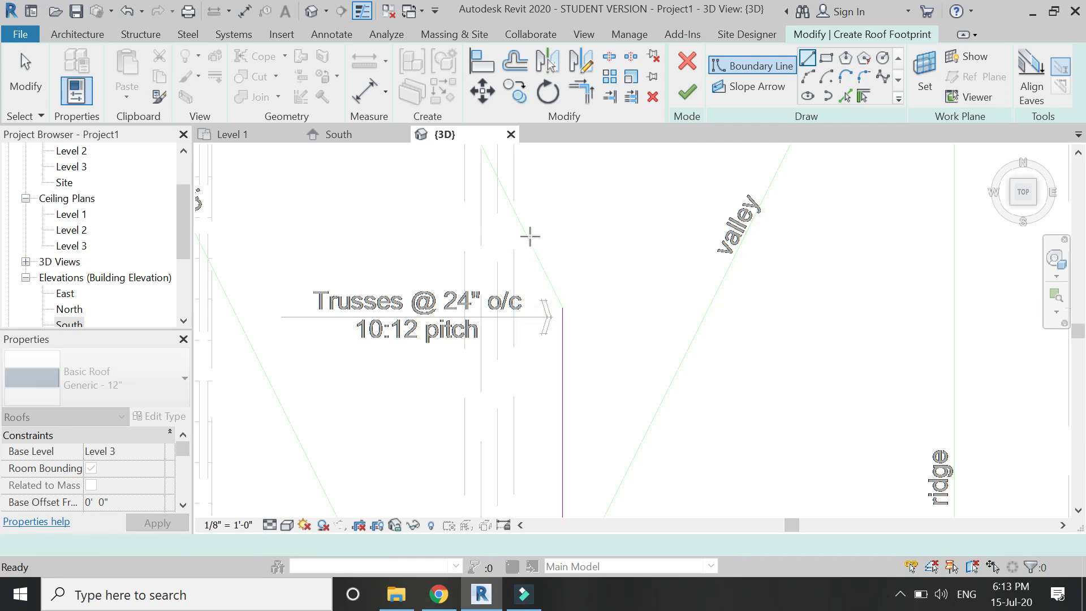
scroll(528, 235, down, 3)
scroll(571, 306, up, 1)
key(Escape)
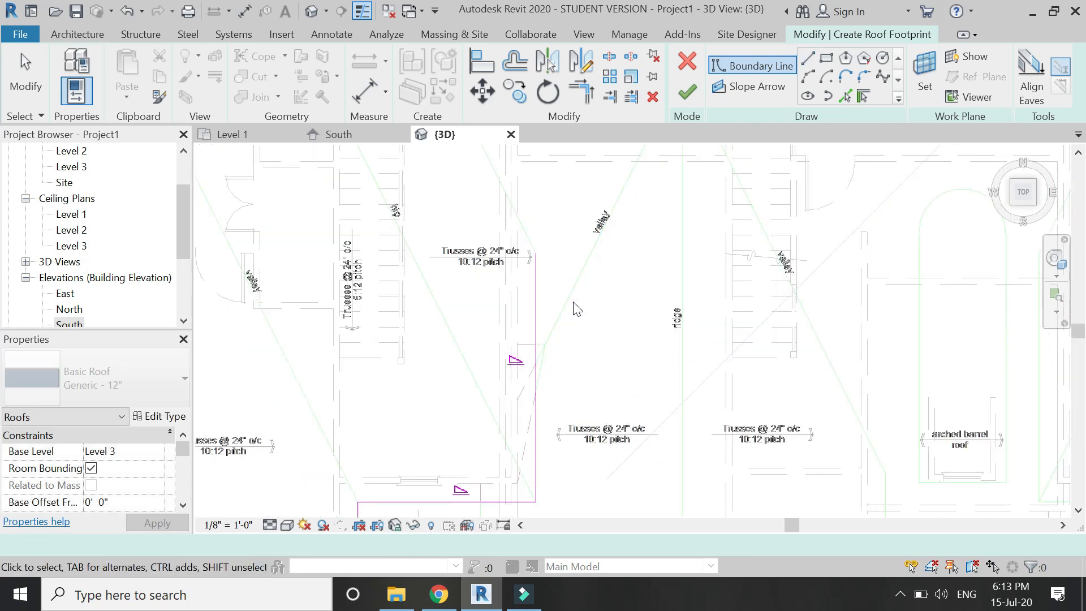
key(Escape)
Step: Set the slope of the 13' 6" vertical boundary line to 10" / 12"
click(537, 392)
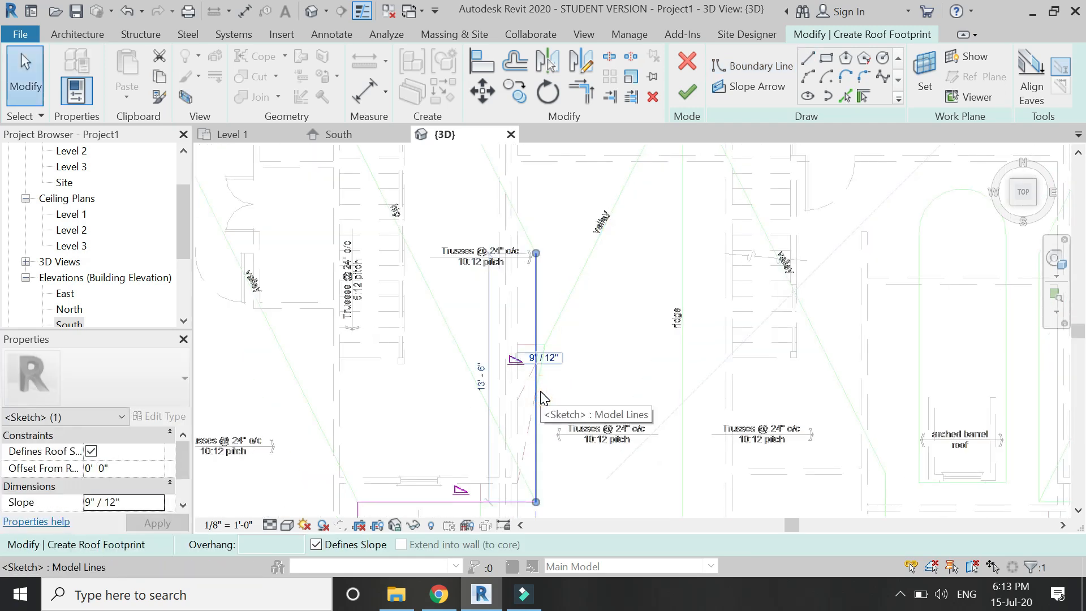
scroll(461, 265, up, 2)
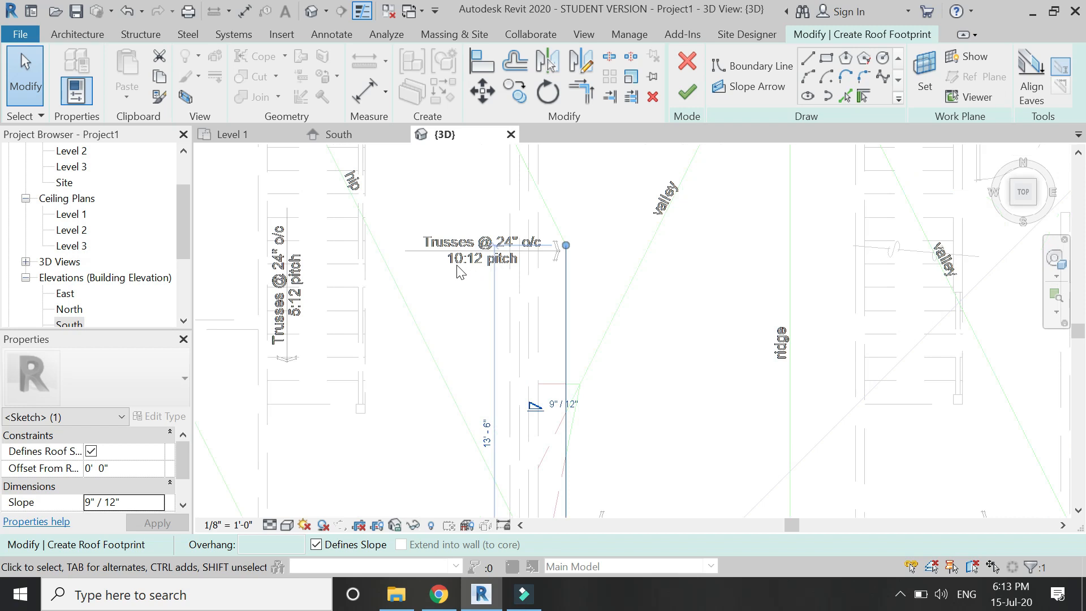
click(556, 406)
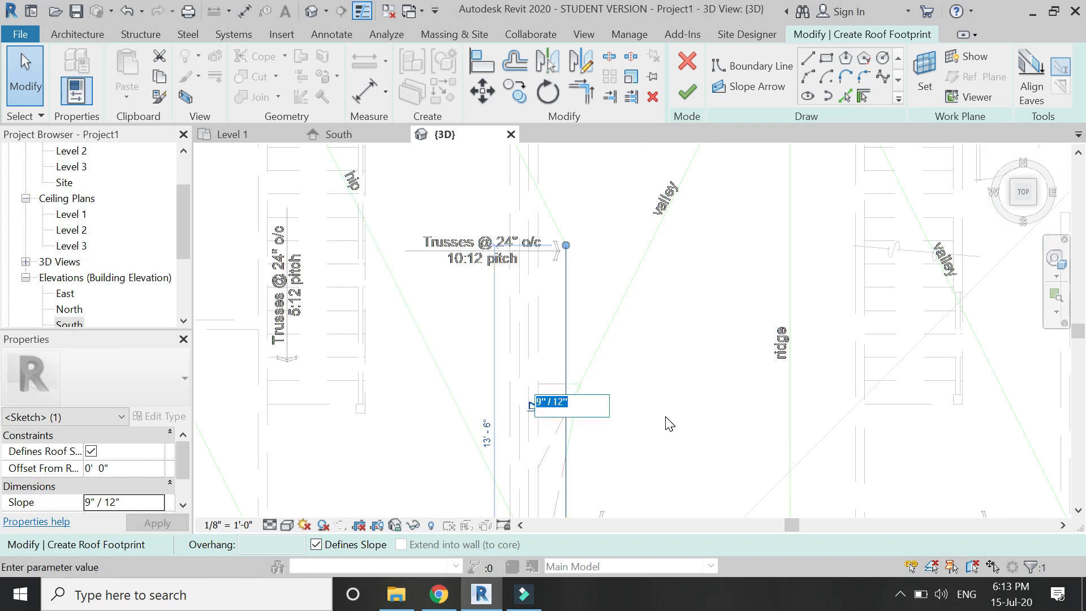
text(10)
key(Return)
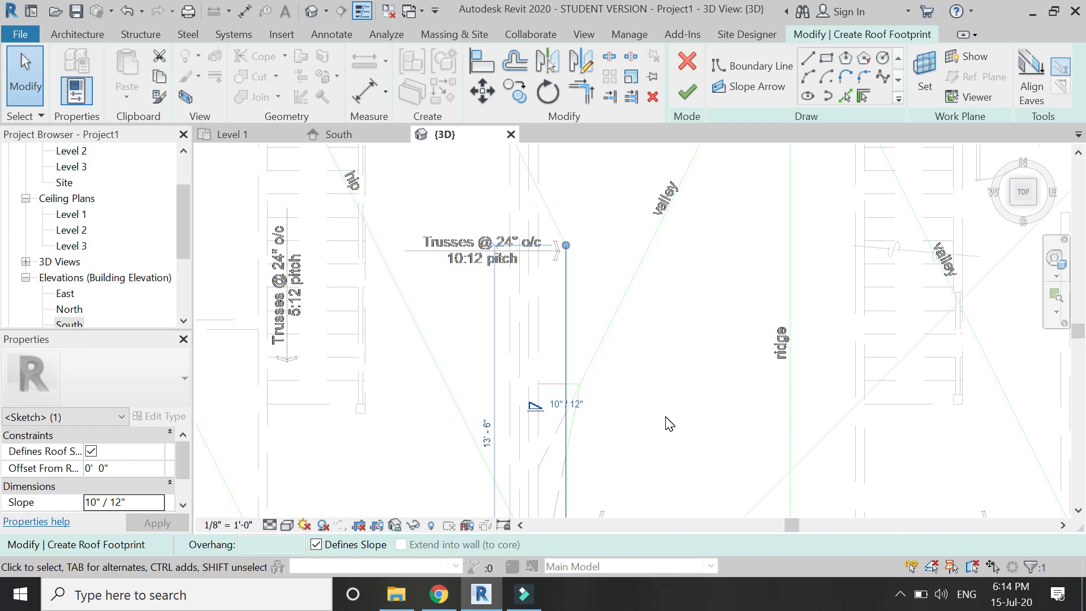
click(665, 415)
Step: Sketch a horizontal boundary line 27' 4" long eastward from the north end of the 13' 6" vertical line, past the arched barrel roof
scroll(460, 284, down, 5)
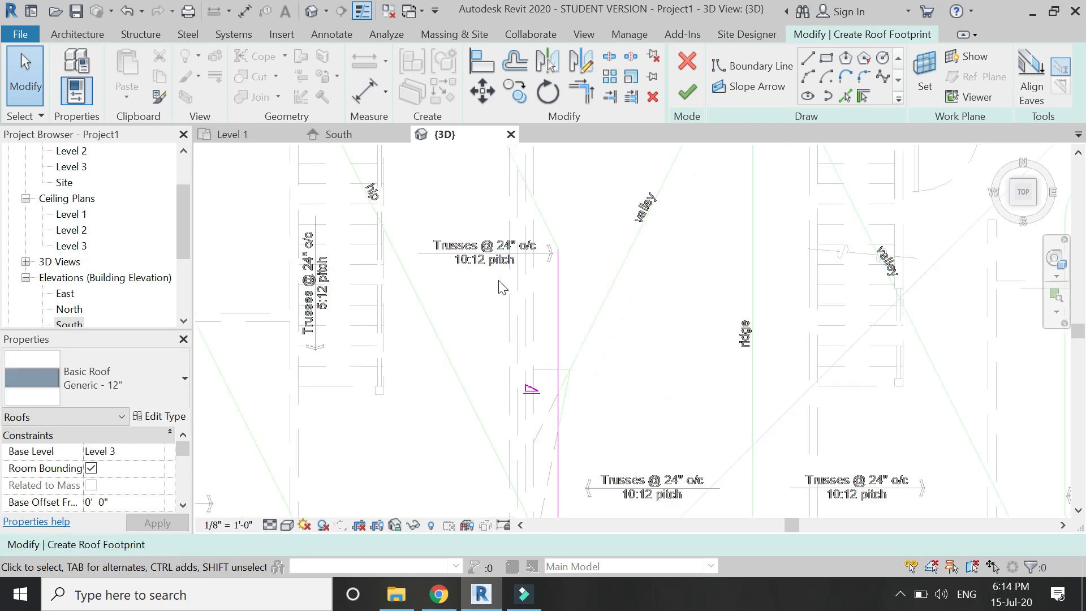
scroll(397, 320, down, 2)
scroll(601, 380, down, 1)
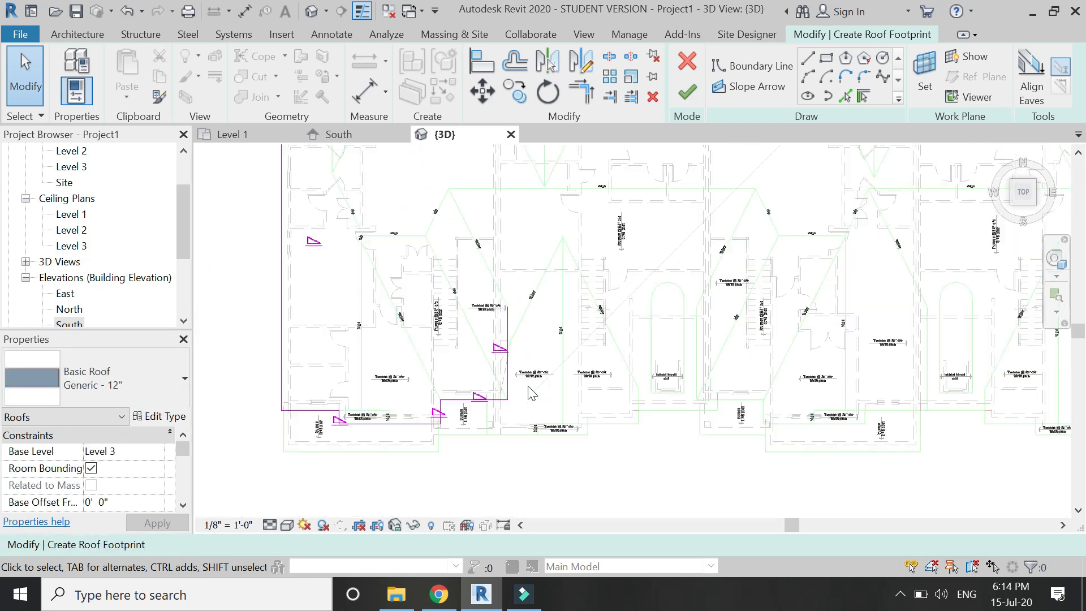
scroll(605, 357, up, 2)
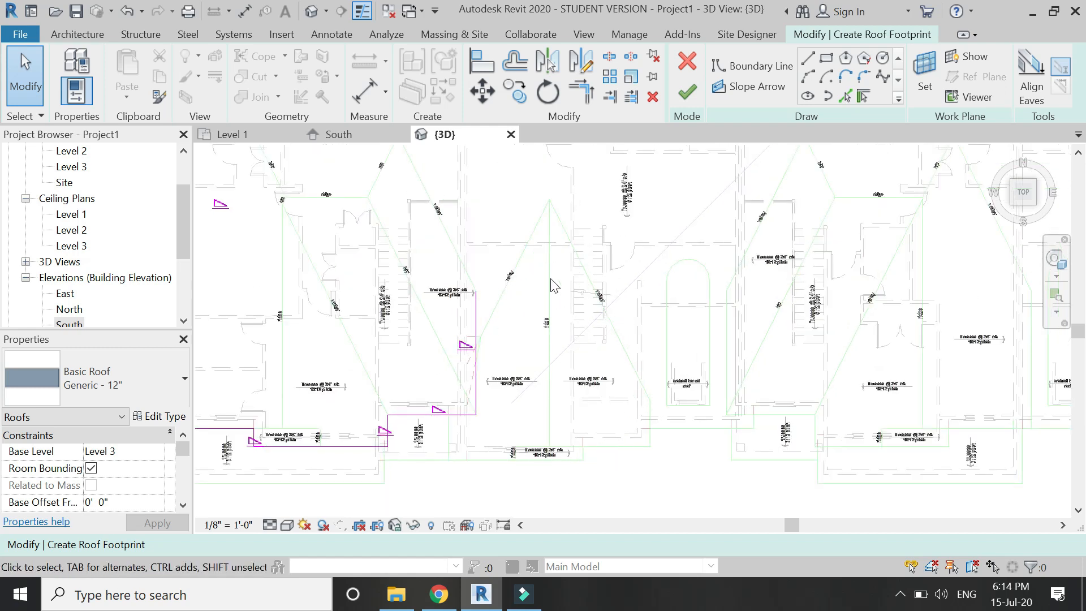
click(807, 59)
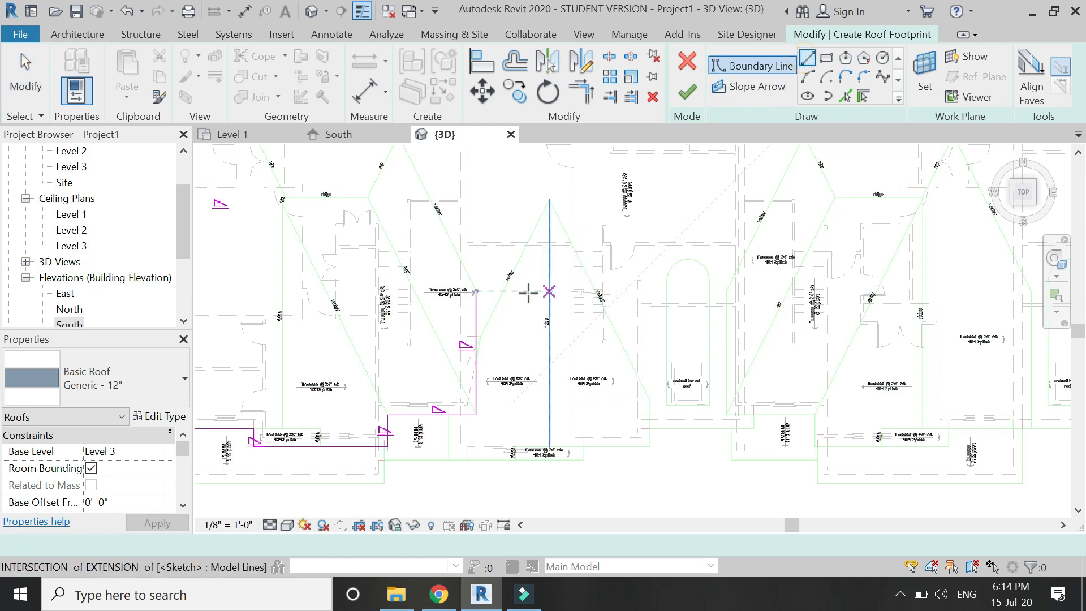
click(476, 292)
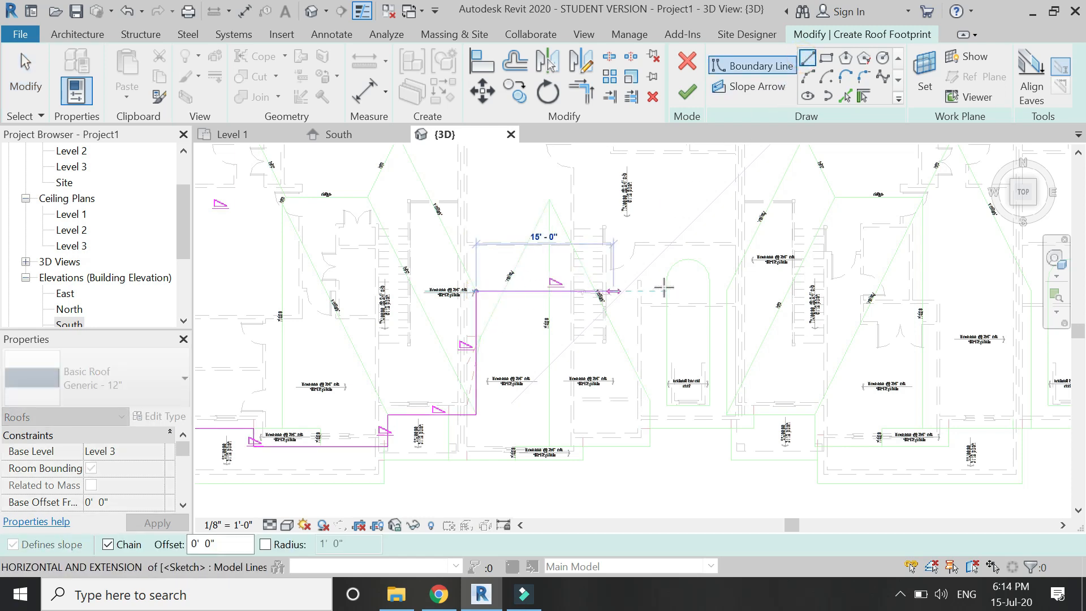
scroll(735, 286, up, 4)
click(710, 301)
scroll(609, 298, down, 3)
scroll(609, 298, down, 2)
key(Escape)
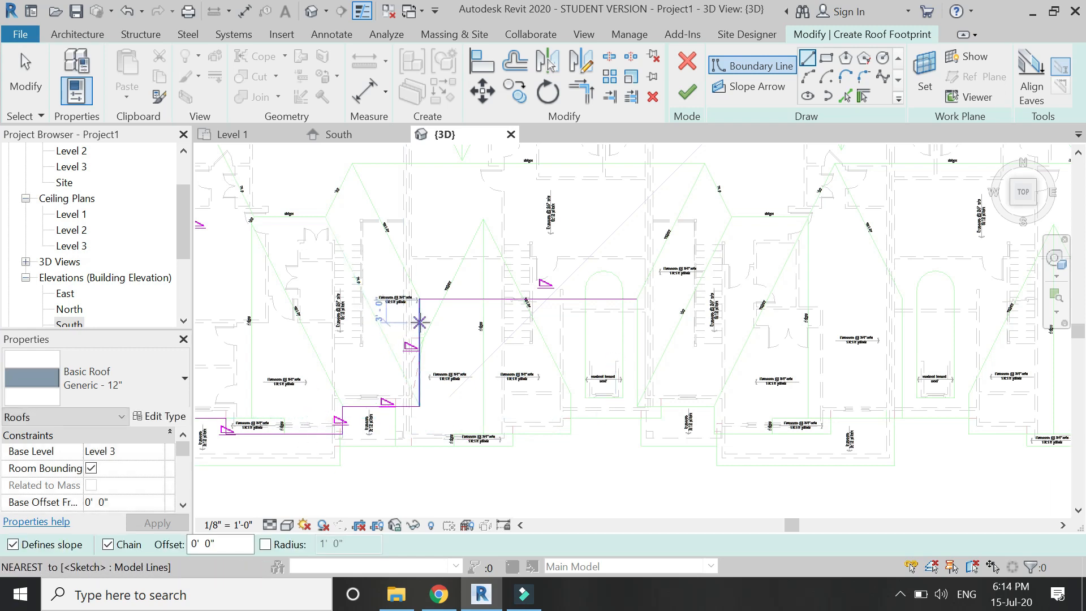
key(Escape)
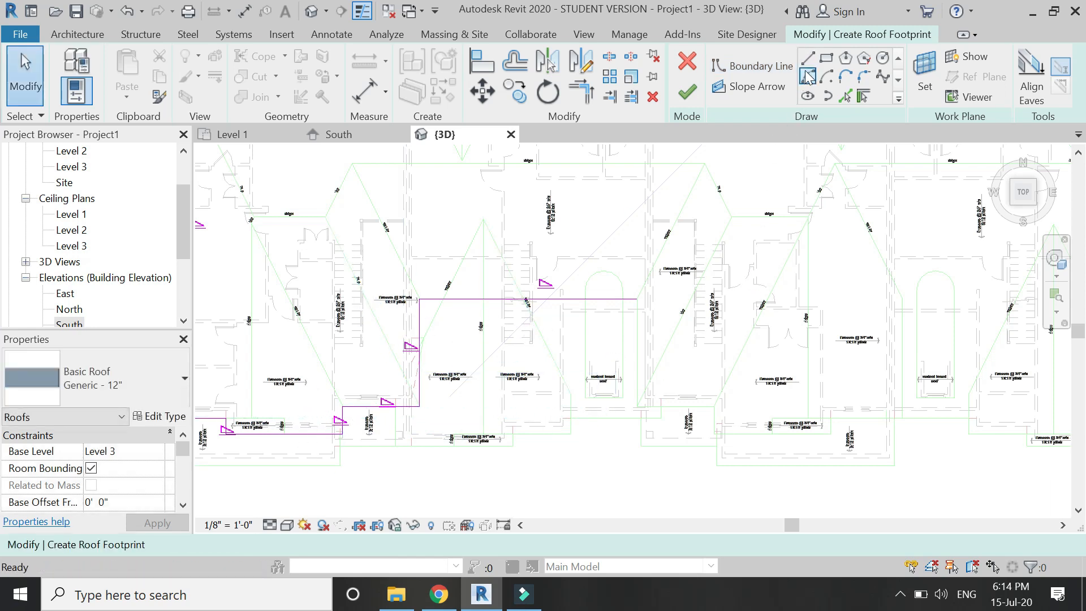
click(807, 58)
scroll(729, 289, up, 2)
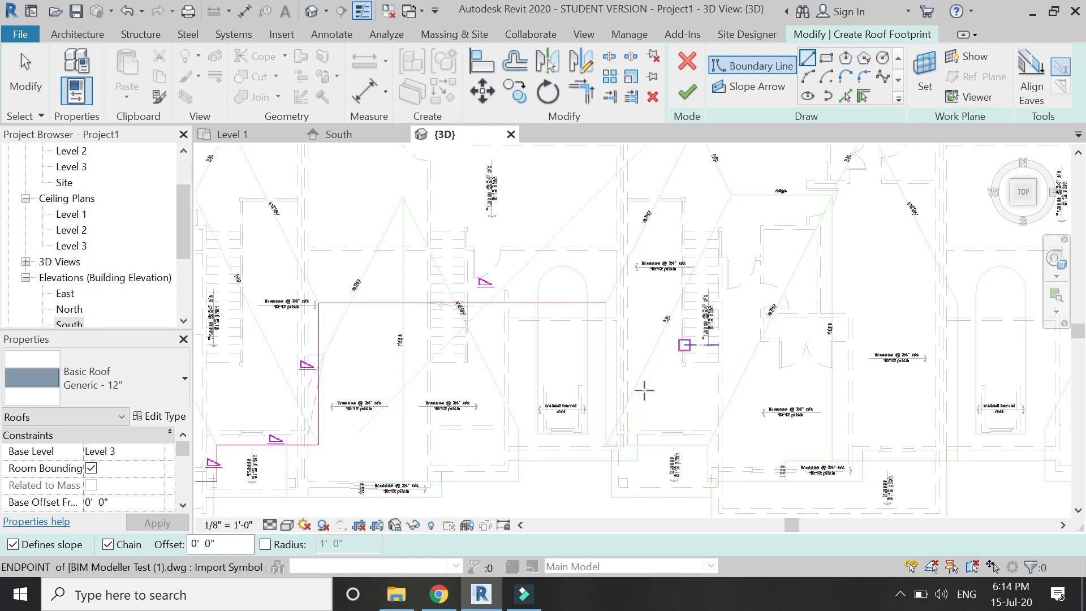
scroll(644, 390, up, 3)
key(Escape)
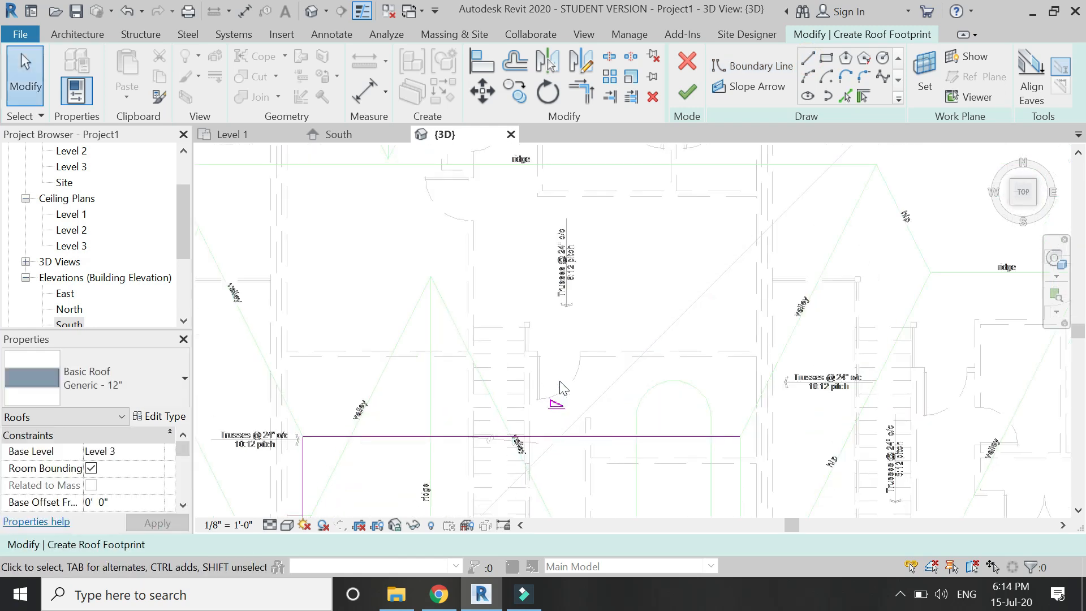
Step: Set the slope of the 27' 4" horizontal boundary line to 5" / 12"
click(561, 436)
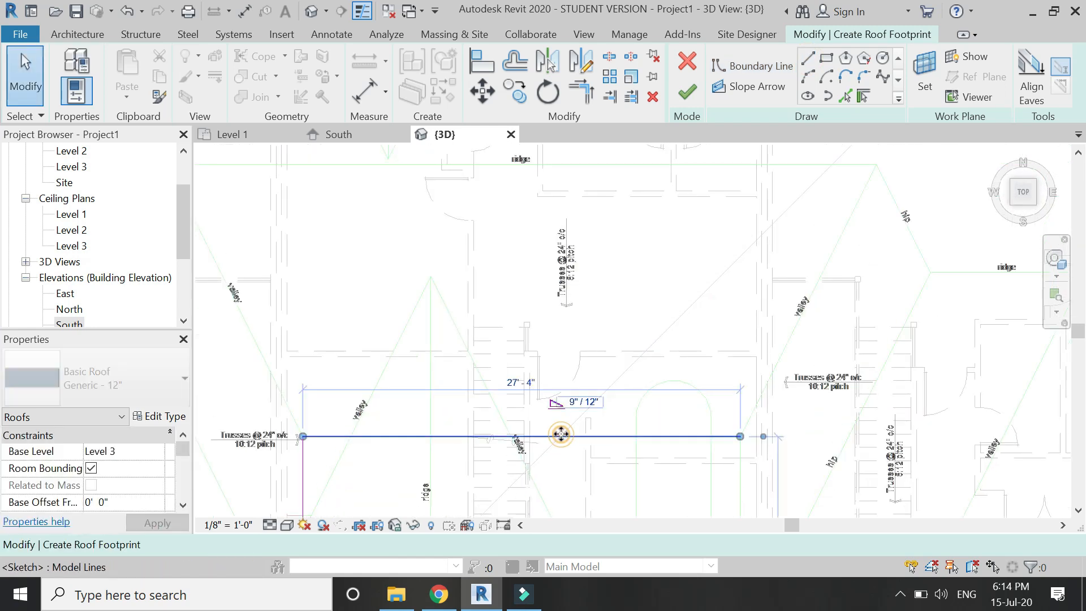
click(582, 400)
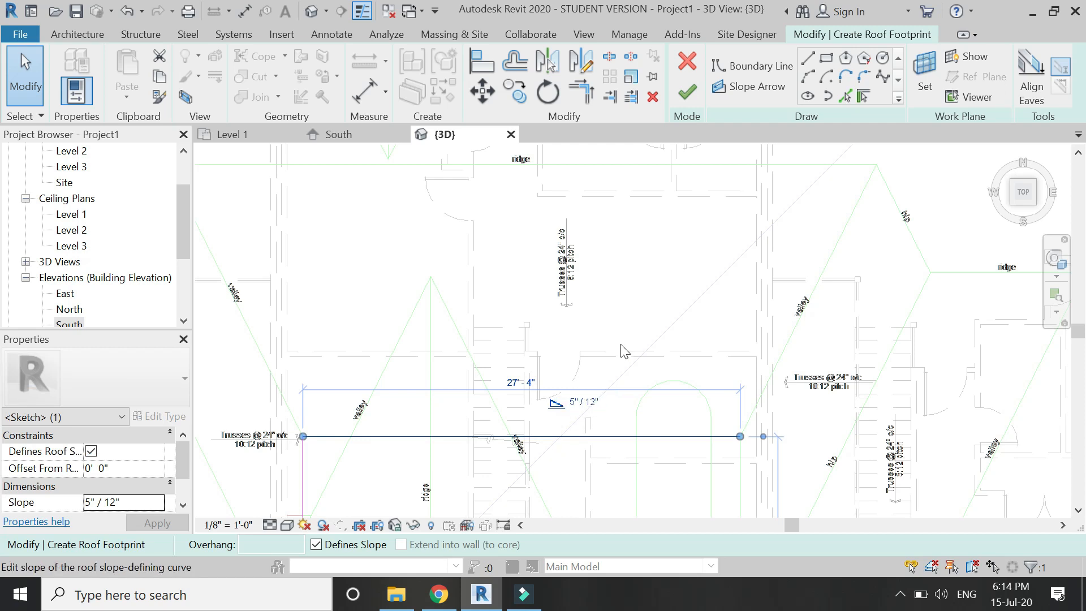
click(623, 317)
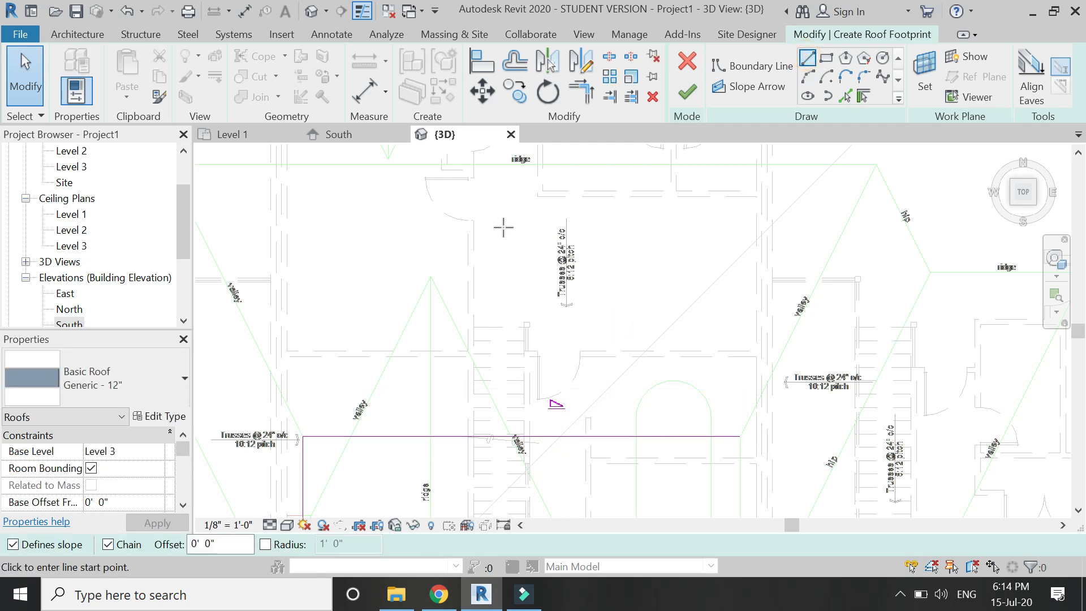
Step: Sketch a vertical boundary line 13' 6" long southward from the east end of the 27' 4" line
scroll(581, 311, down, 5)
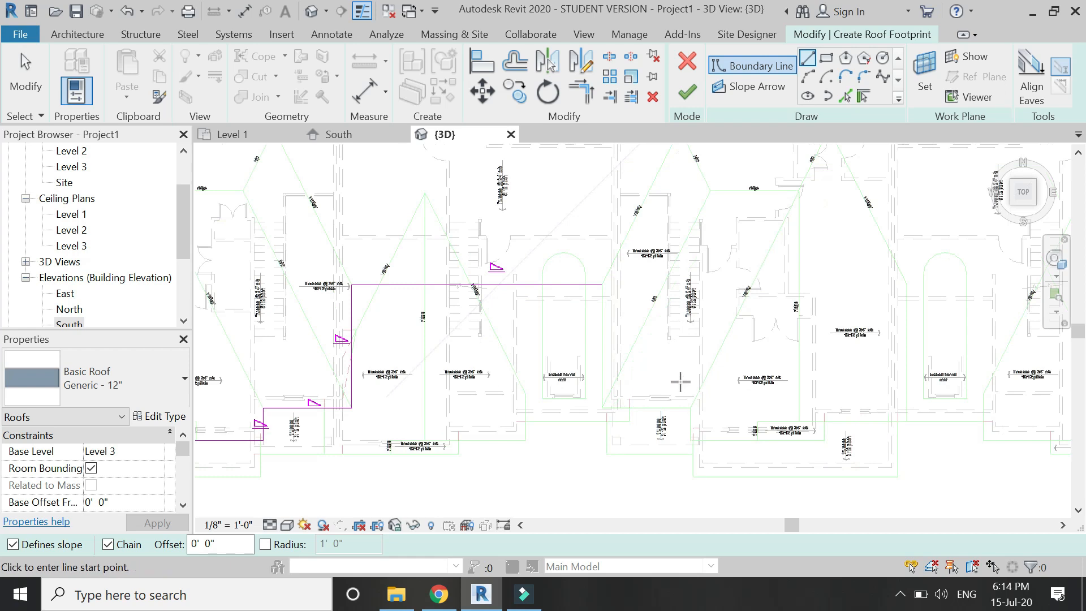
scroll(680, 381, up, 2)
click(575, 250)
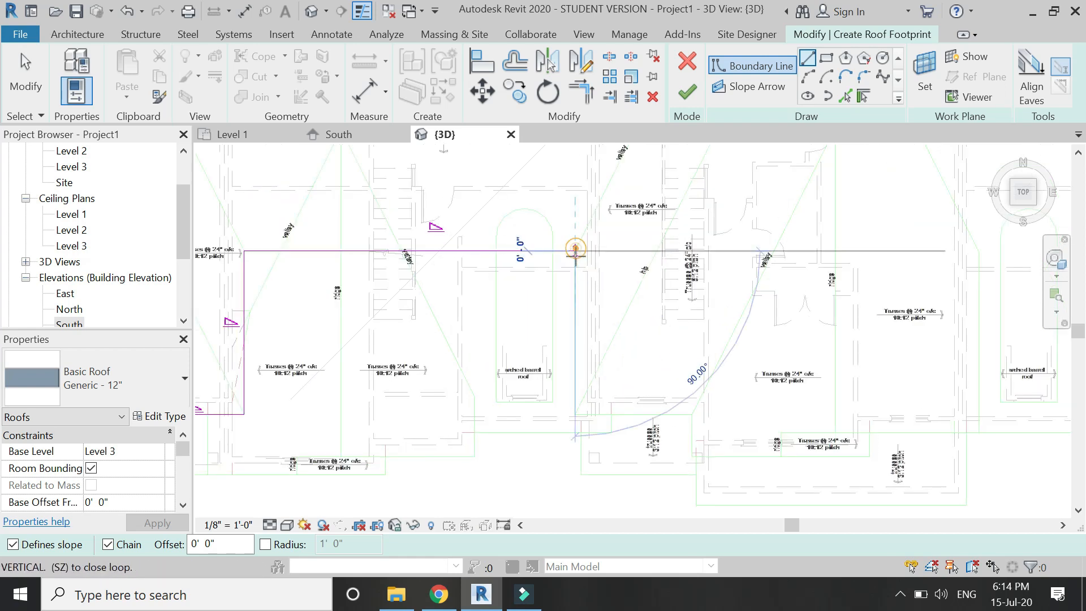
click(574, 415)
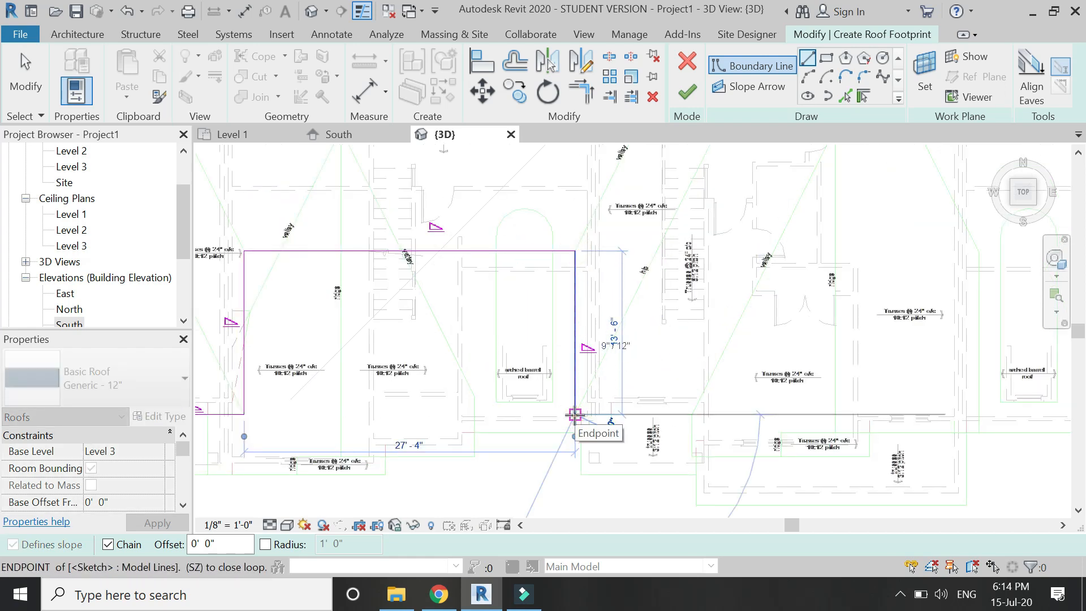
key(Escape)
key(Escape)
scroll(621, 282, up, 1)
key(Escape)
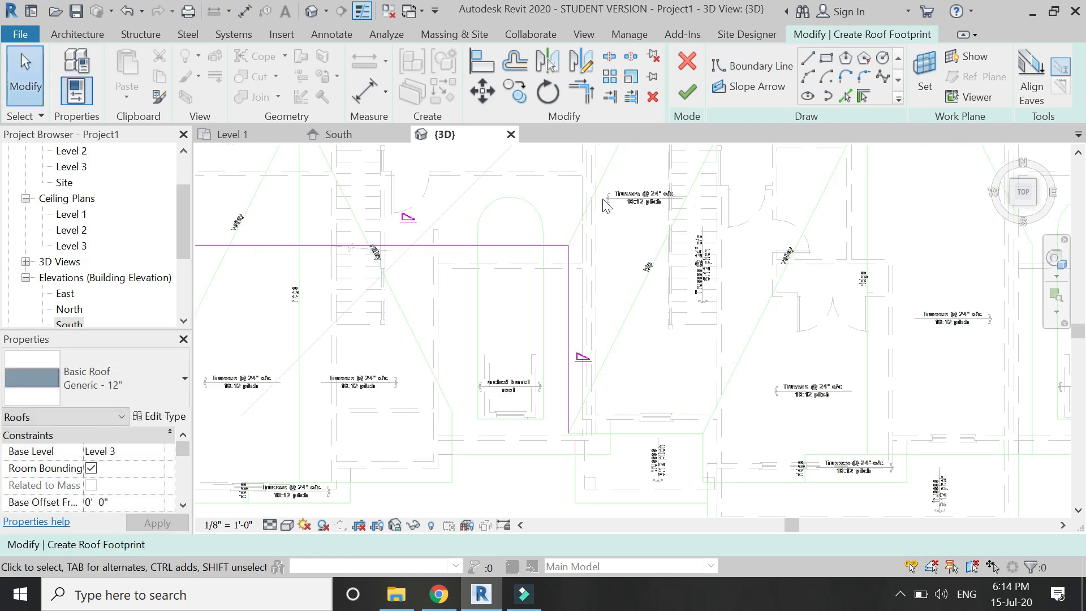
Step: Set the slope of the vertical boundary line at the east end of the 27' 4" line to 10" / 12"
click(567, 335)
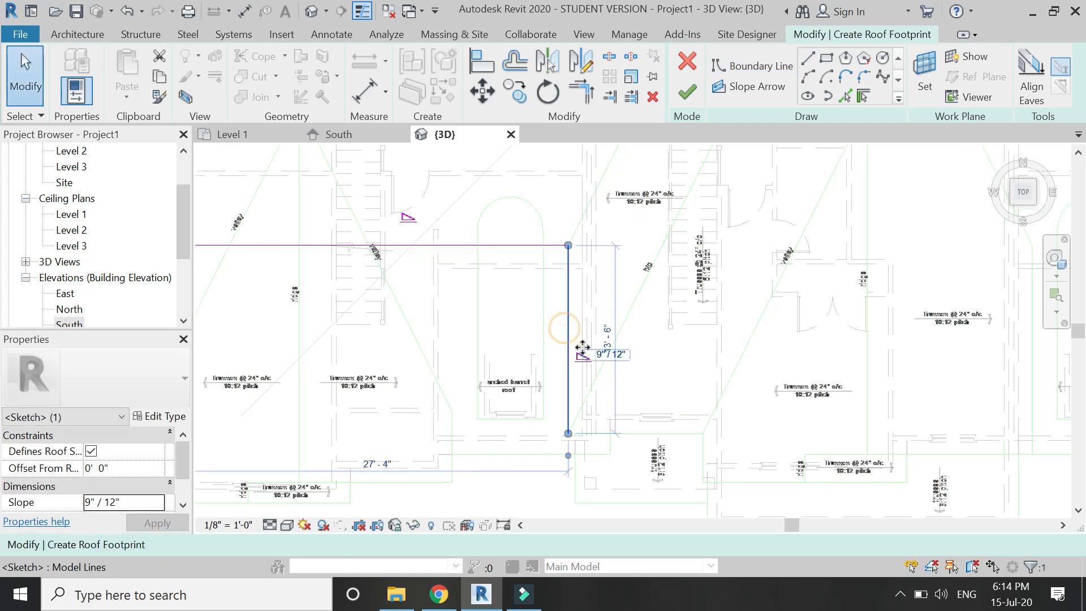
click(601, 353)
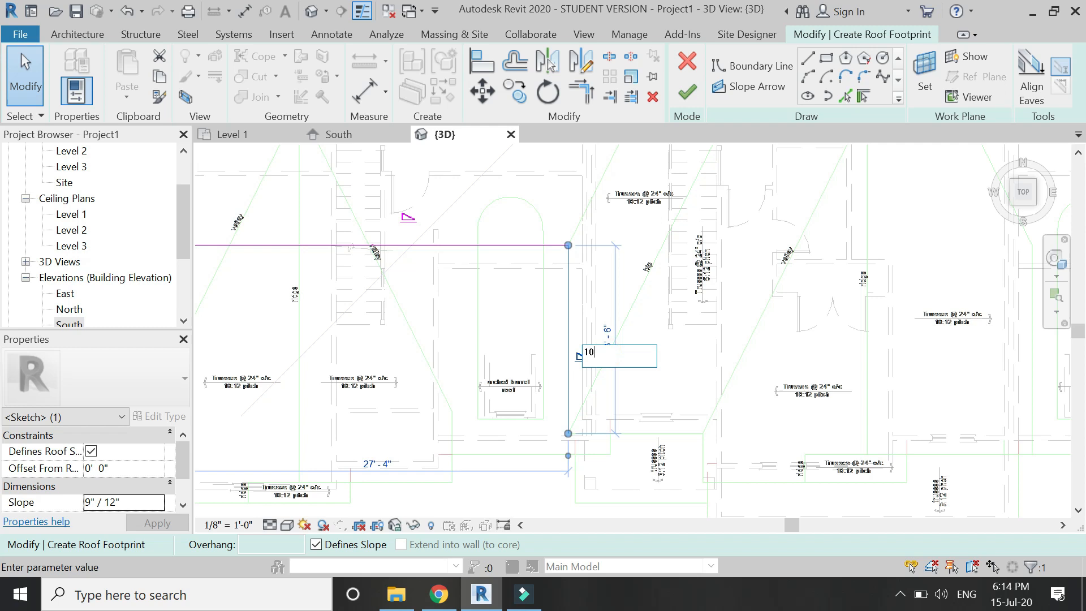
click(673, 352)
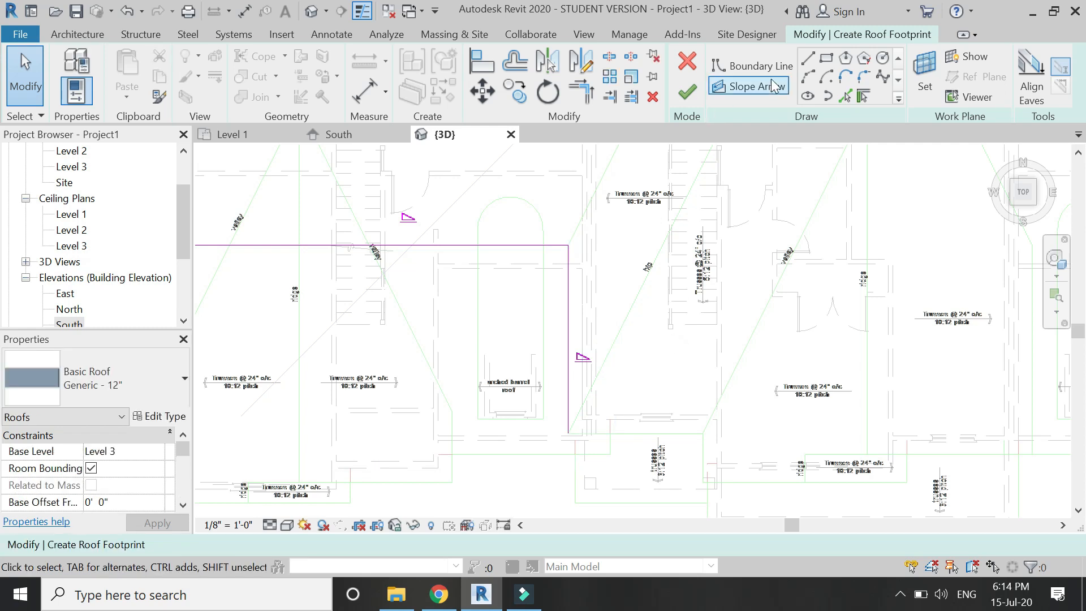
Step: Sketch a horizontal boundary line 9' 8" long eastward from the south end of the vertical line and set its slope to 5" / 12"
click(806, 56)
scroll(762, 346, up, 2)
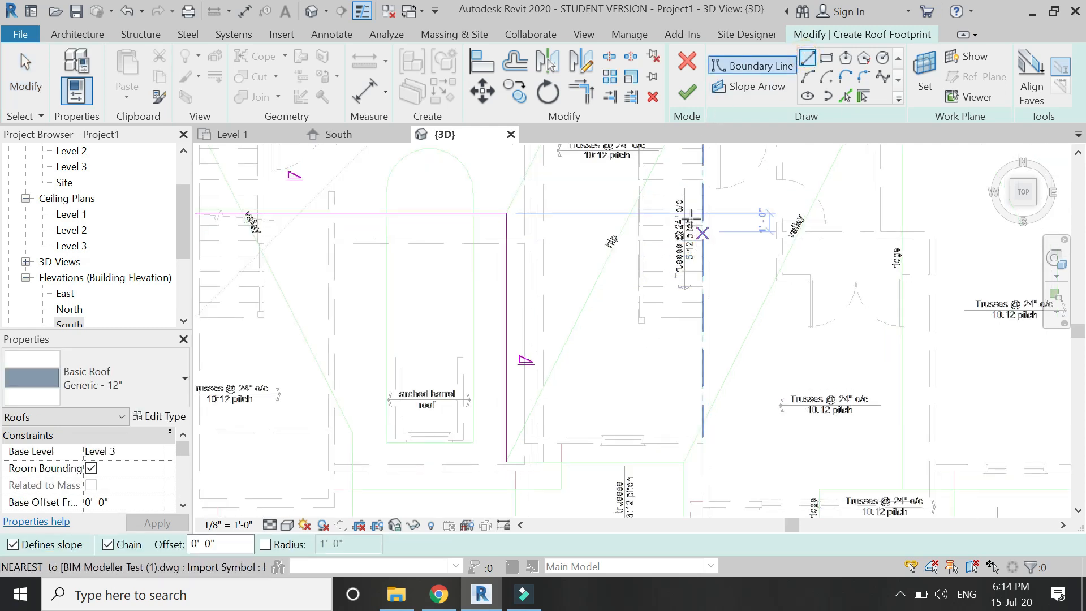
click(506, 461)
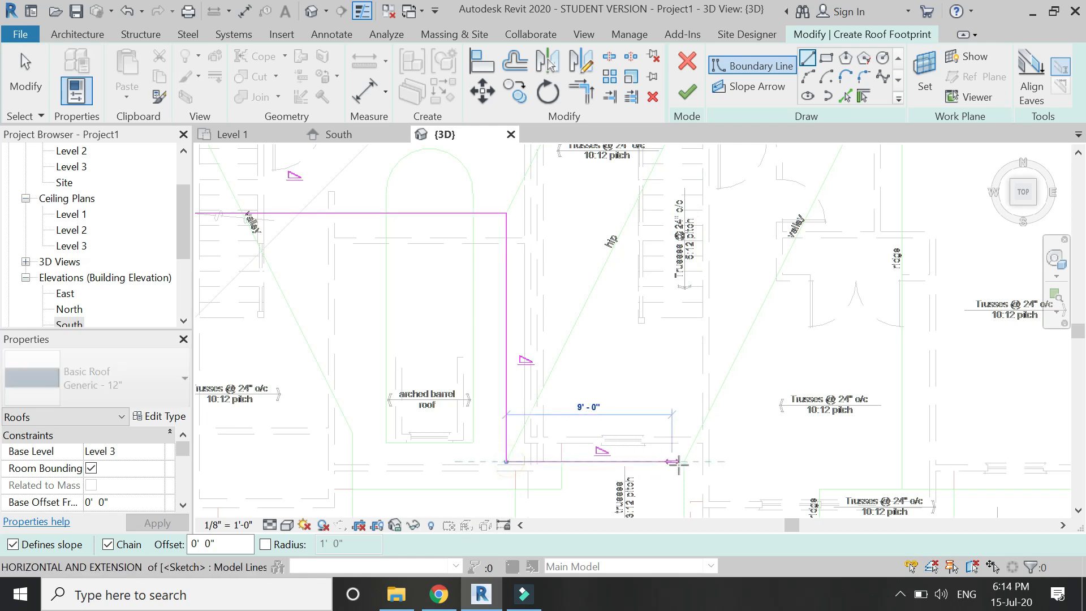
click(684, 462)
key(Escape)
click(650, 460)
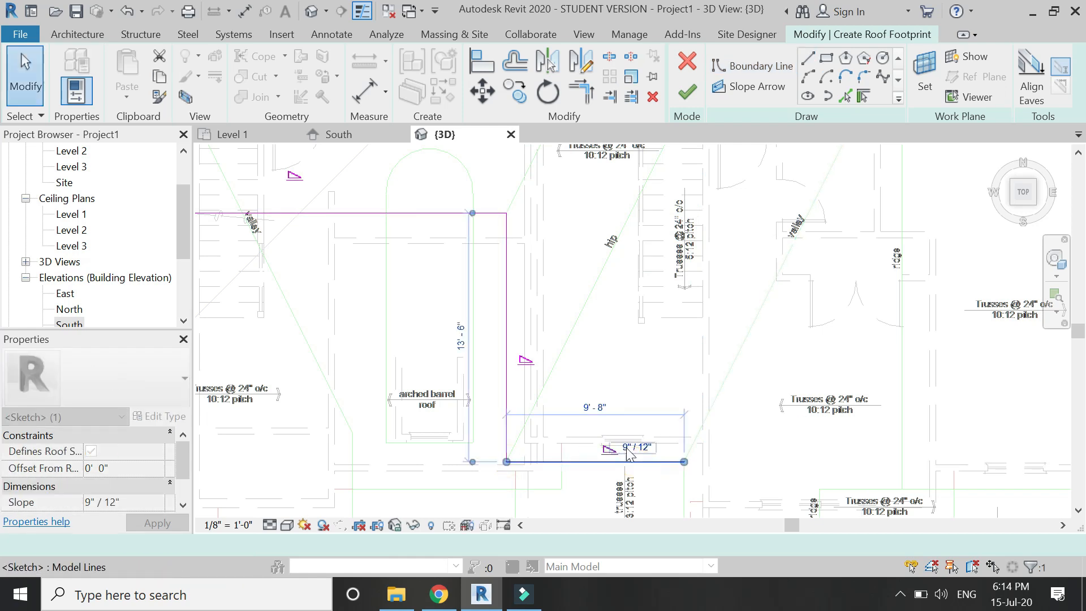
click(625, 444)
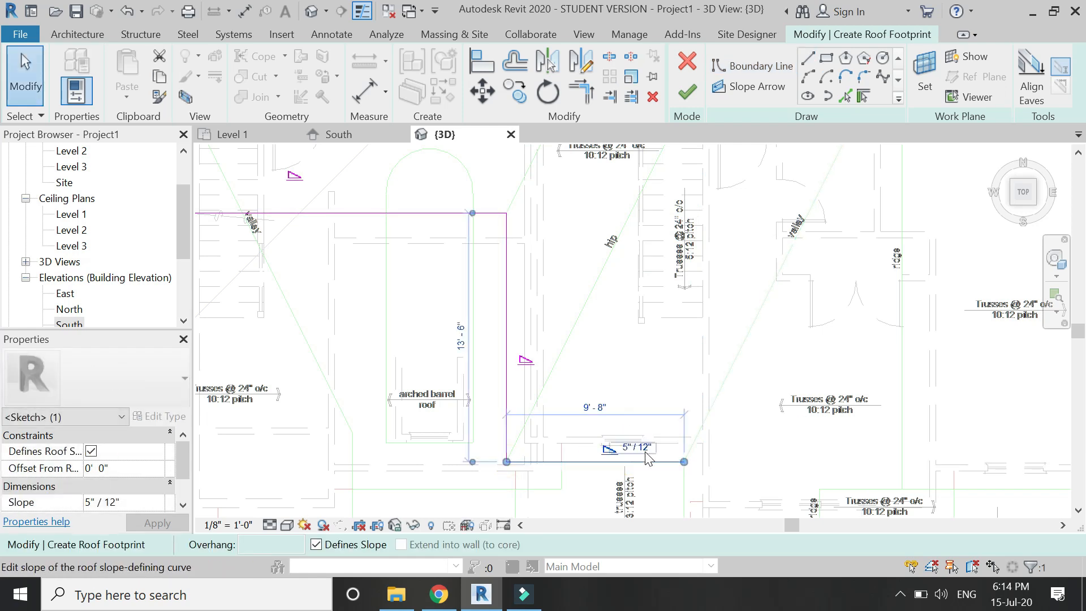
Step: Sketch a vertical boundary line 3' 6" long southward from the east end of the 9' 8" line and set its slope to 10" / 12"
click(811, 59)
scroll(566, 213, down, 4)
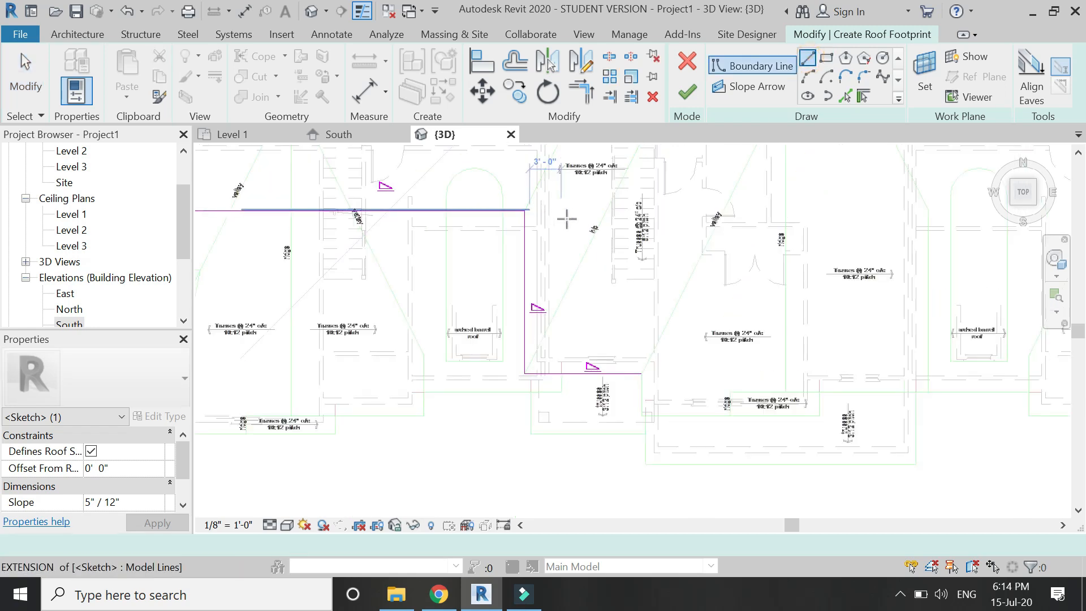
scroll(671, 397, up, 3)
scroll(687, 334, up, 2)
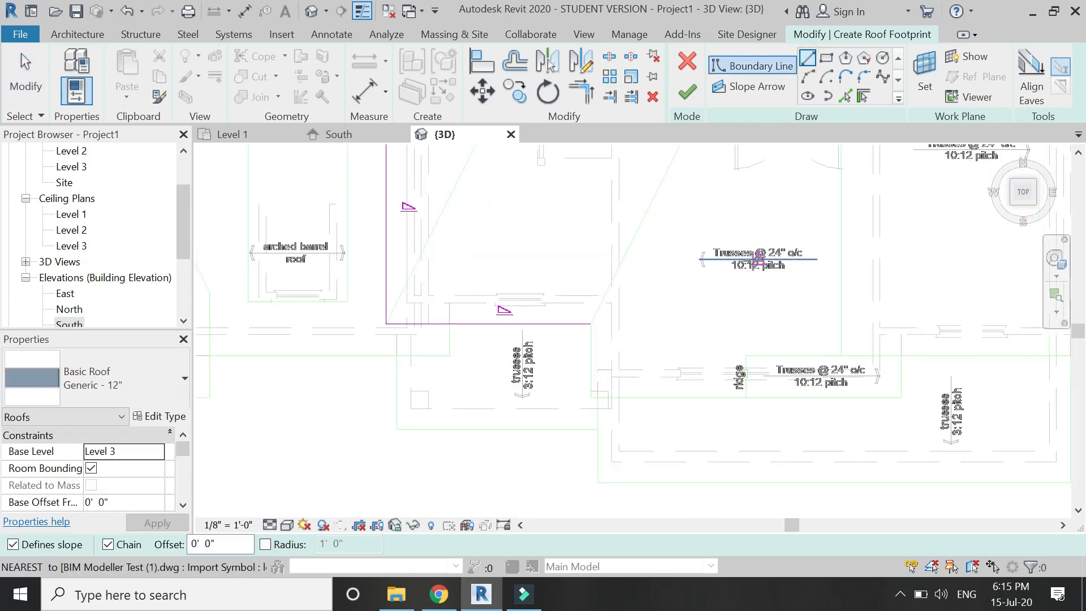
click(590, 323)
click(589, 396)
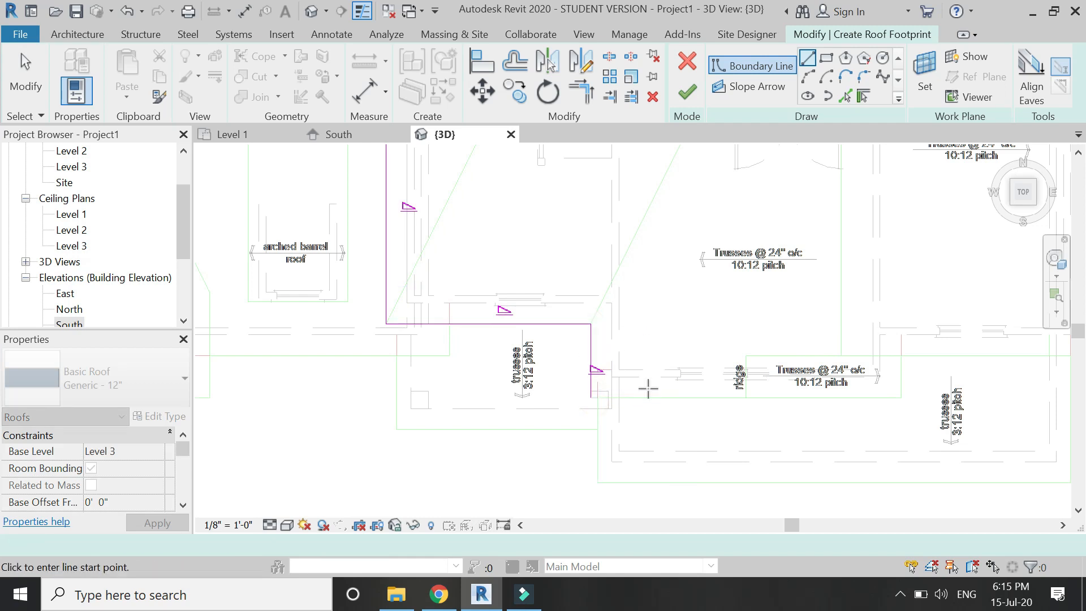
key(Escape)
click(592, 349)
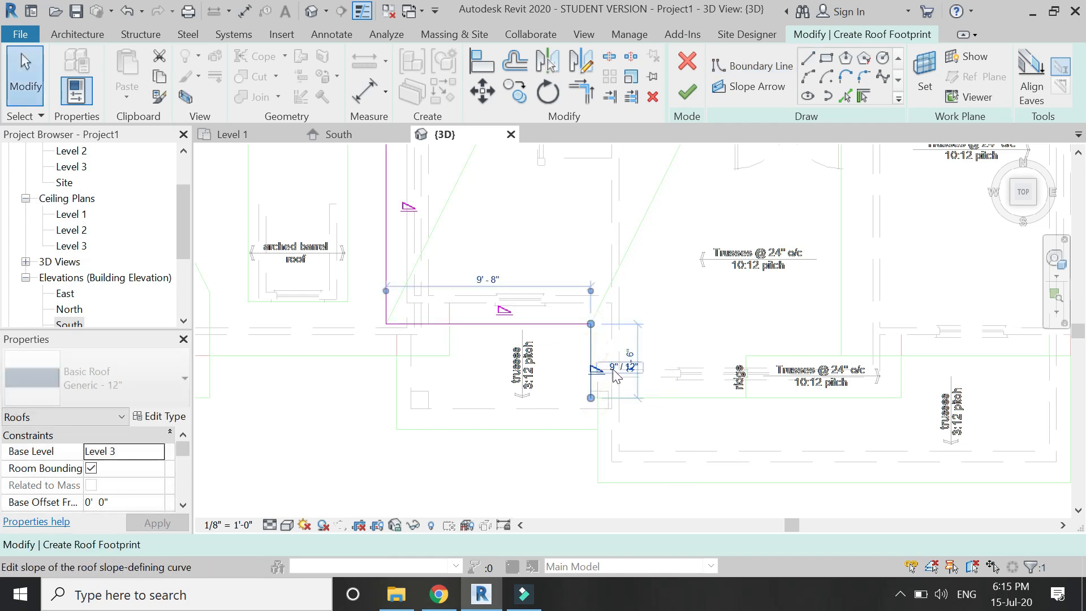
click(612, 369)
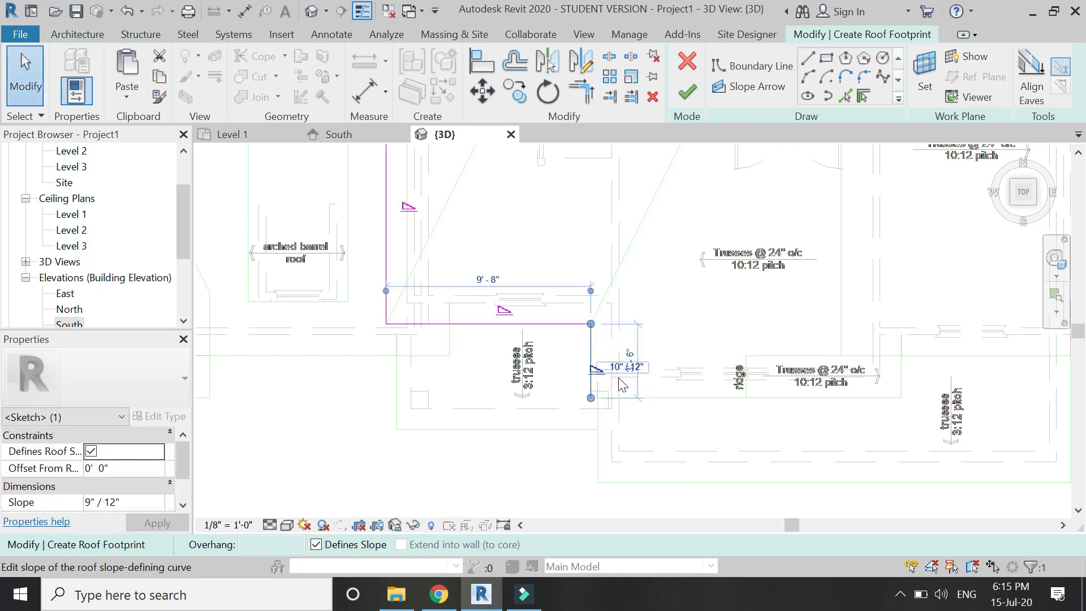
Step: Sketch a horizontal boundary line 14' 8" long eastward from the south end of the 3' 6" line and make it non-slope-defining
click(808, 59)
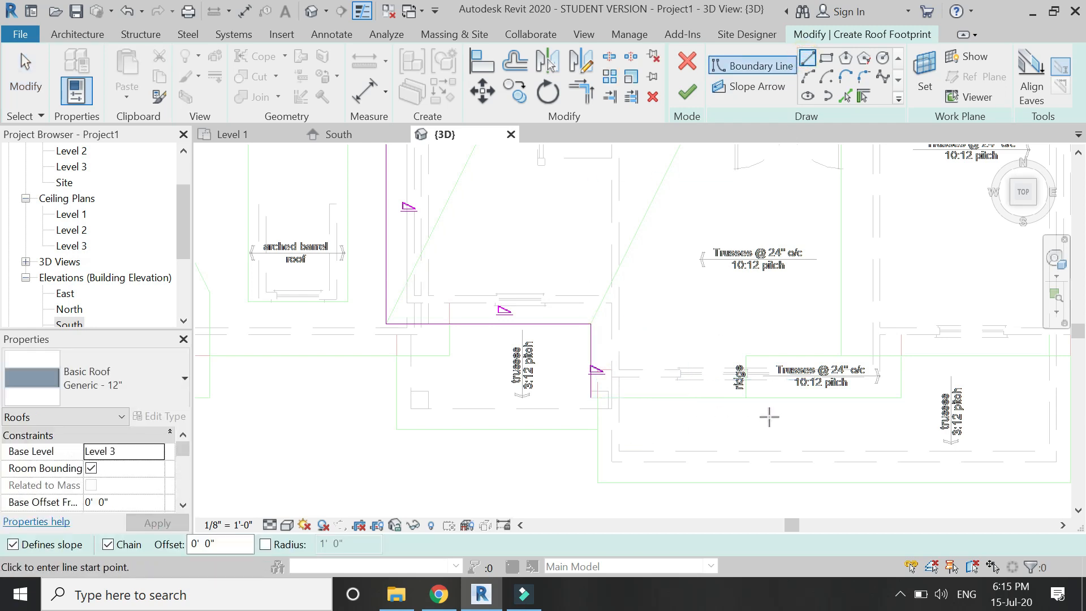
scroll(768, 417, up, 1)
click(564, 395)
scroll(563, 393, down, 1)
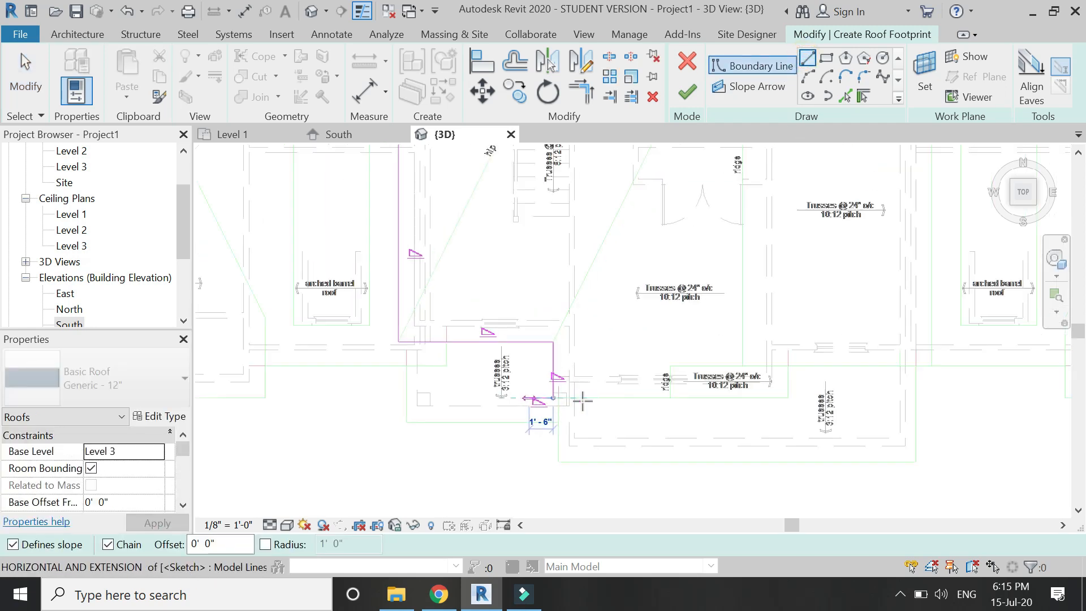
scroll(799, 383, up, 1)
click(780, 405)
key(Escape)
key(Escape)
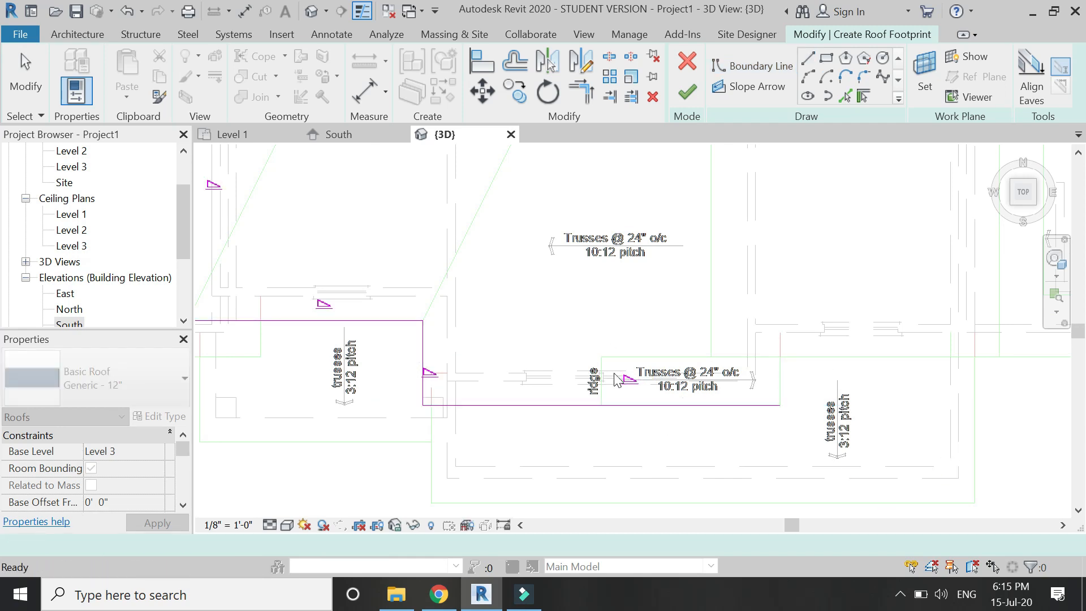
click(576, 407)
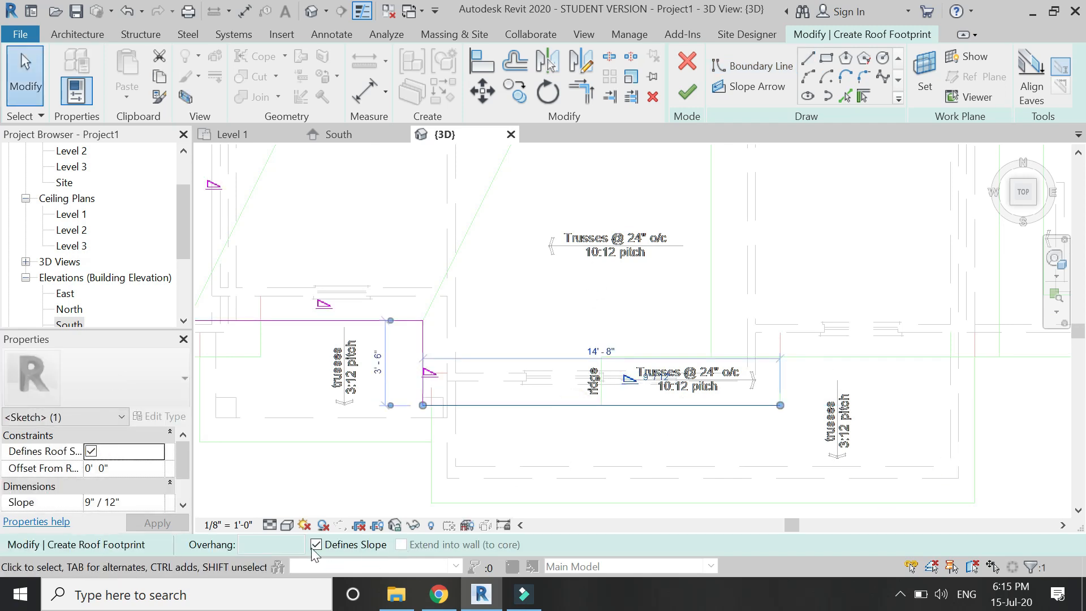
click(506, 437)
Step: Sketch a vertical boundary line about 2' long northward from the east end of the 14' 8" line and set its slope to 10" / 12"
scroll(746, 385, down, 1)
middle_drag(956, 334, 787, 378)
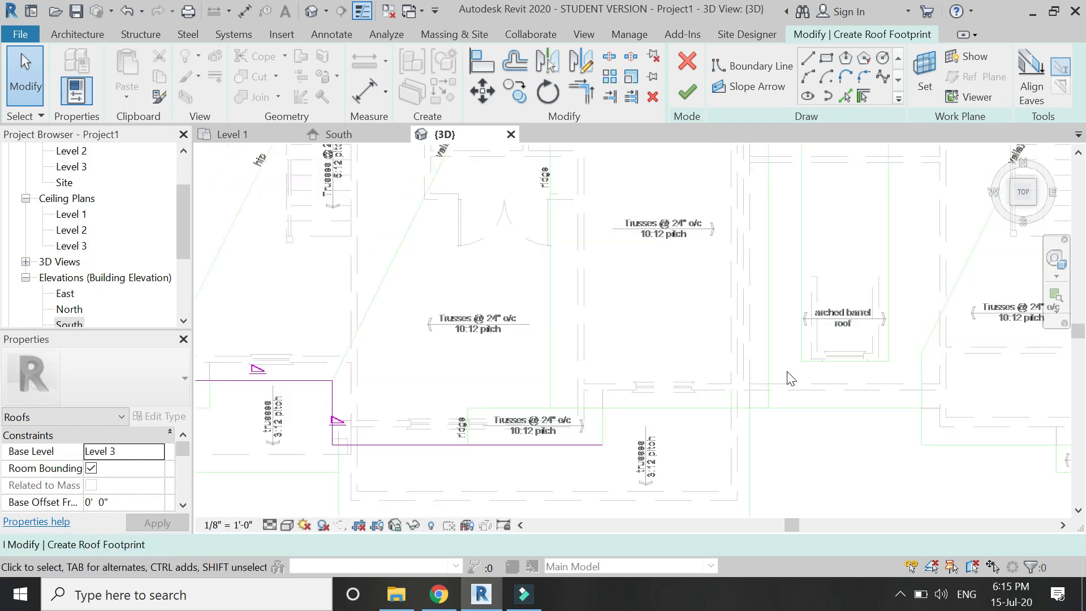
click(810, 65)
scroll(581, 453, up, 2)
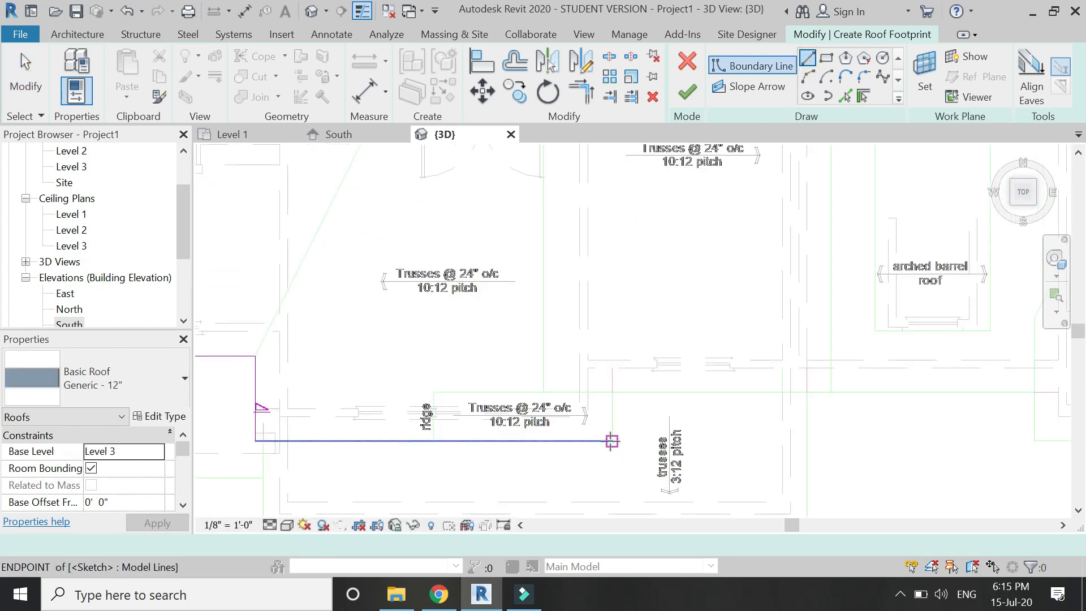
click(612, 441)
click(612, 392)
key(Escape)
key(Escape)
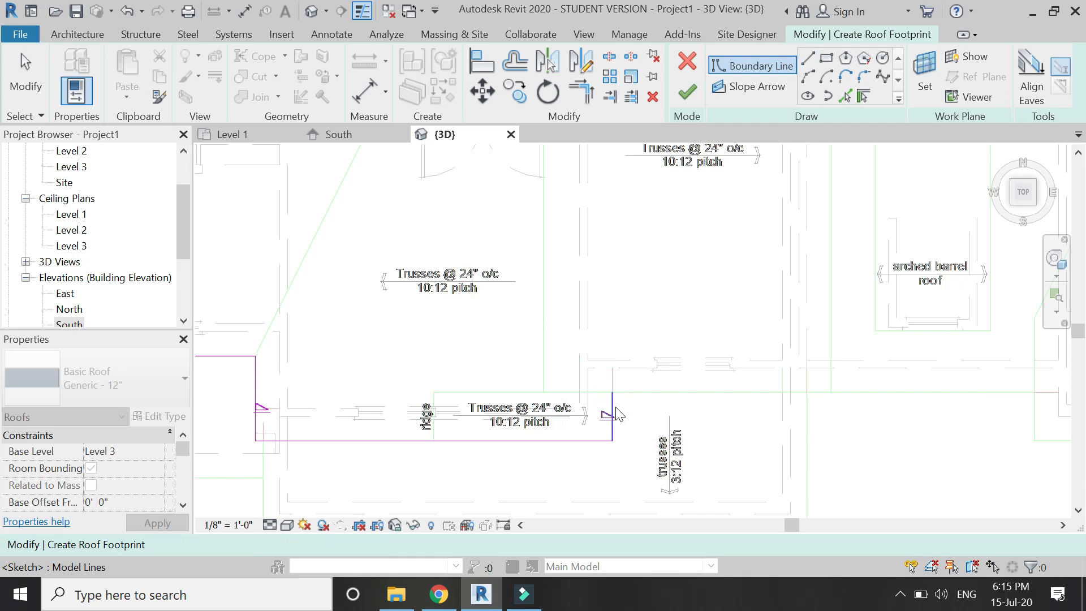
click(614, 415)
click(627, 412)
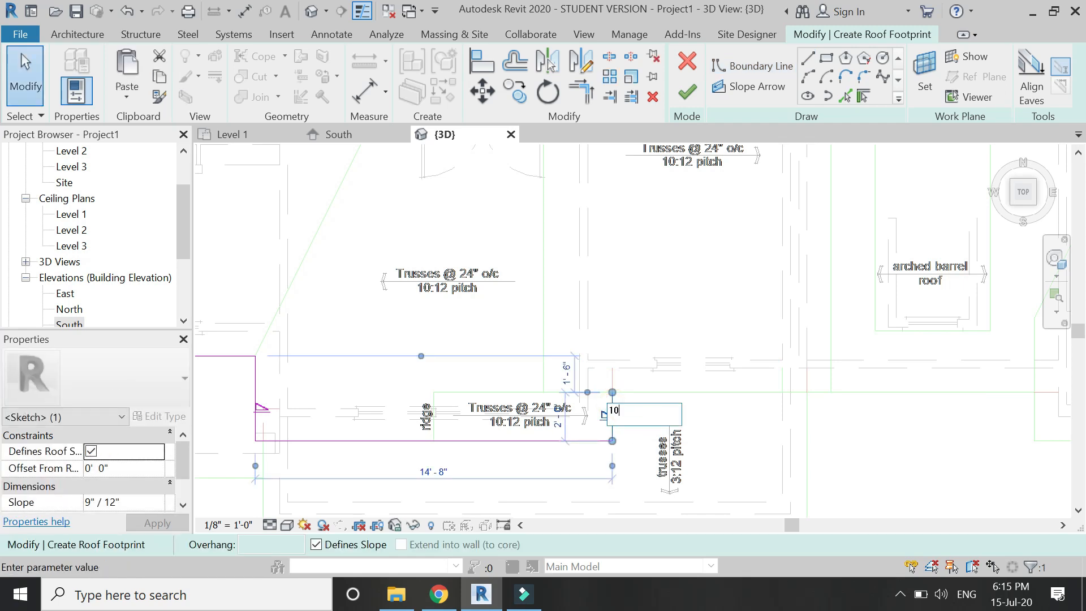
click(694, 440)
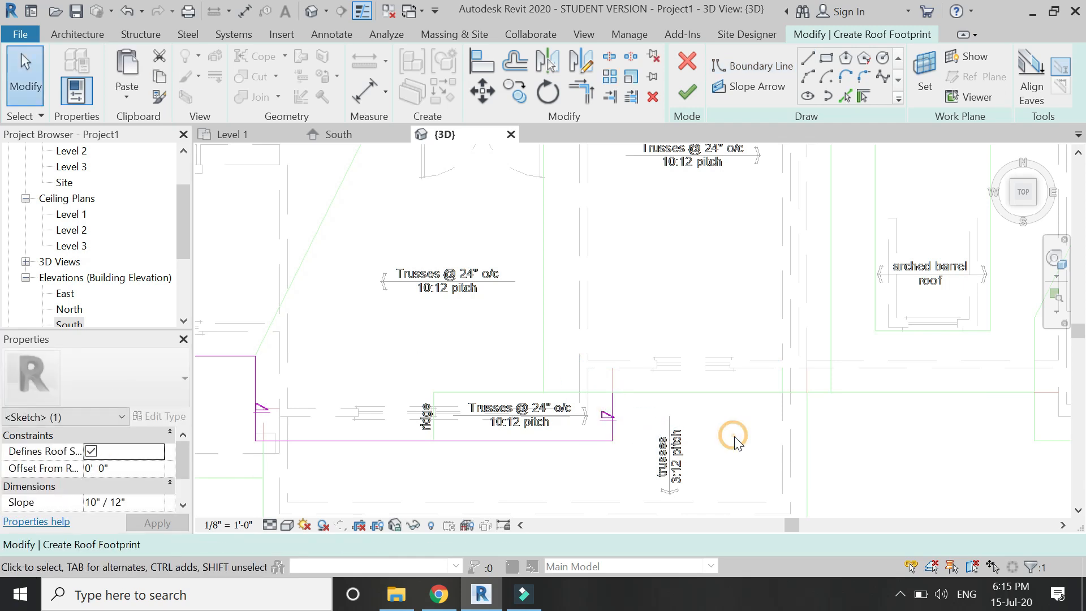
Step: Sketch a horizontal boundary line 9' 0" long eastward from the north end of the short vertical line and make it non-slope-defining
click(807, 58)
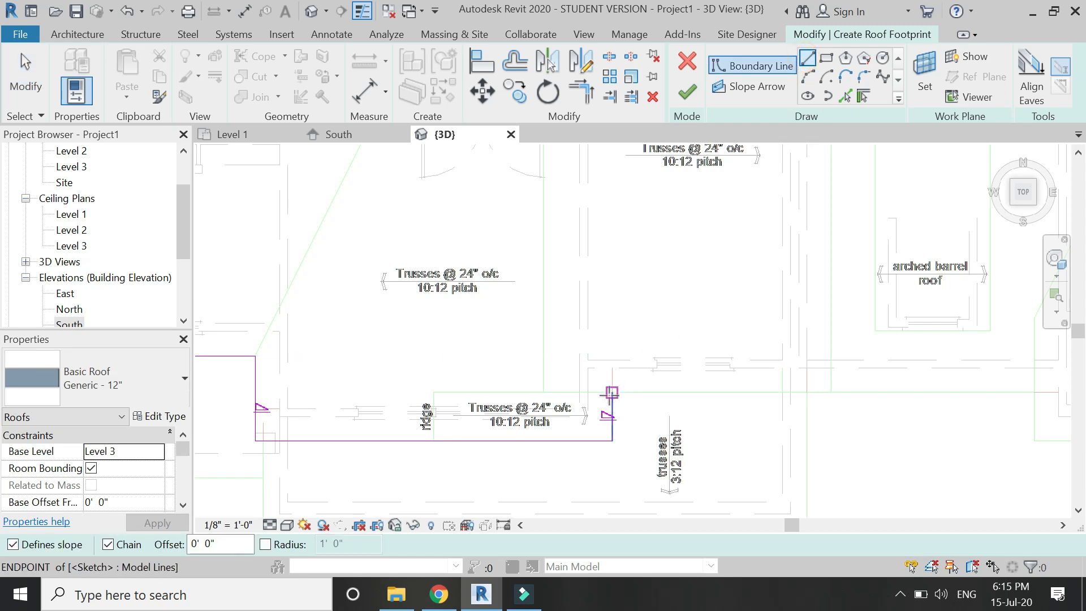
click(612, 391)
scroll(516, 417, down, 3)
click(696, 437)
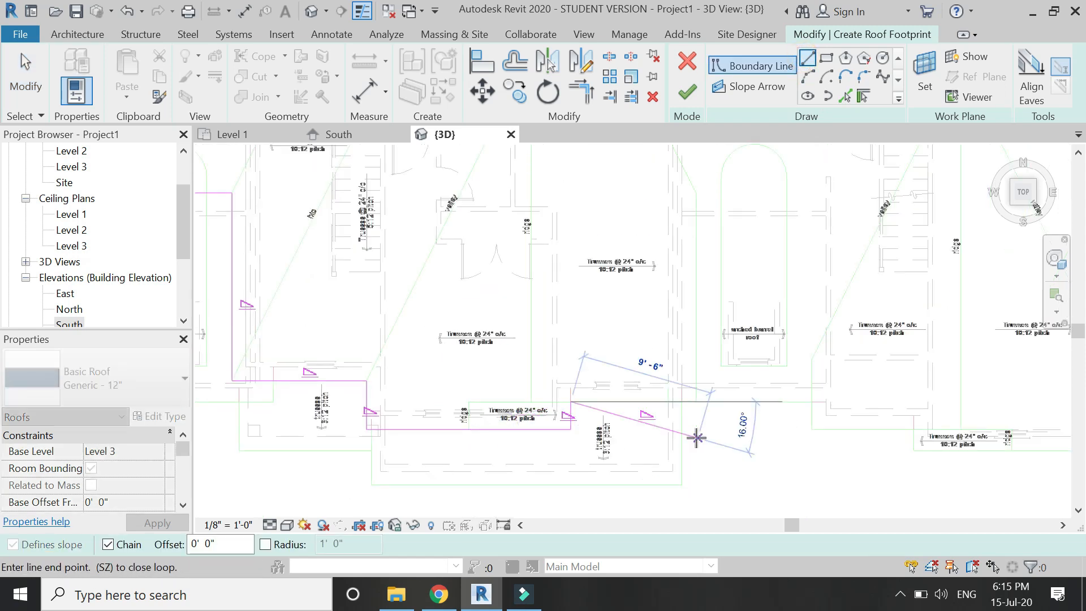
click(695, 401)
scroll(677, 379, up, 1)
key(Escape)
key(Escape)
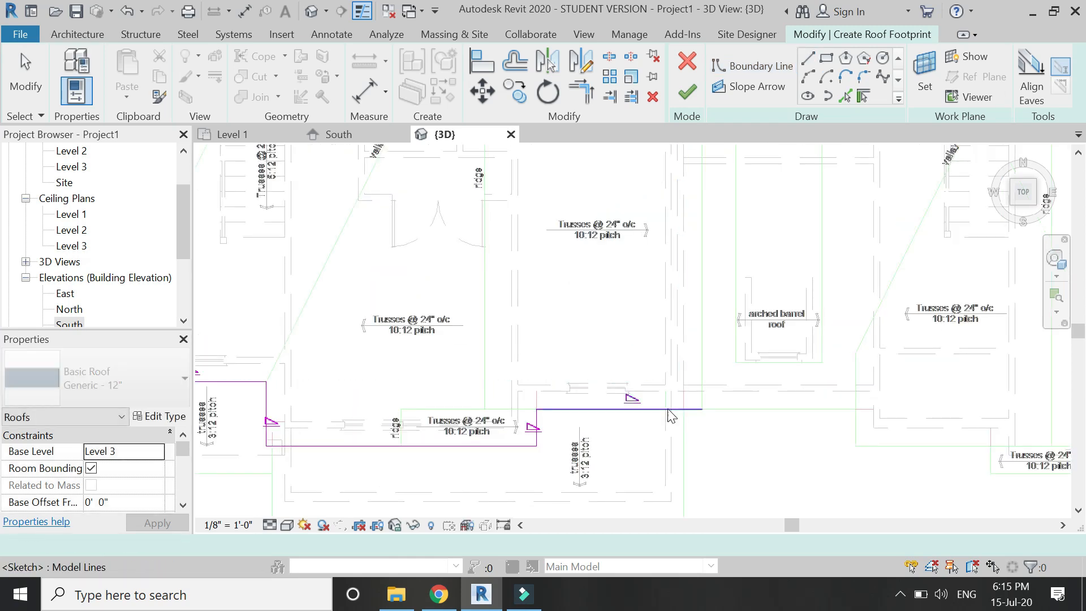
click(665, 401)
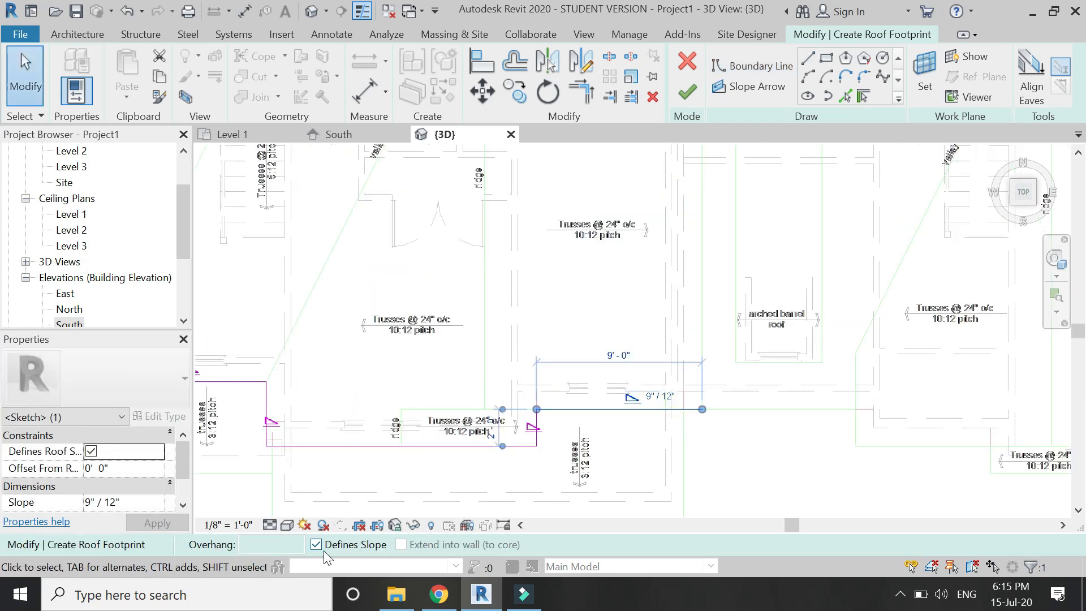
scroll(375, 503, down, 2)
click(648, 473)
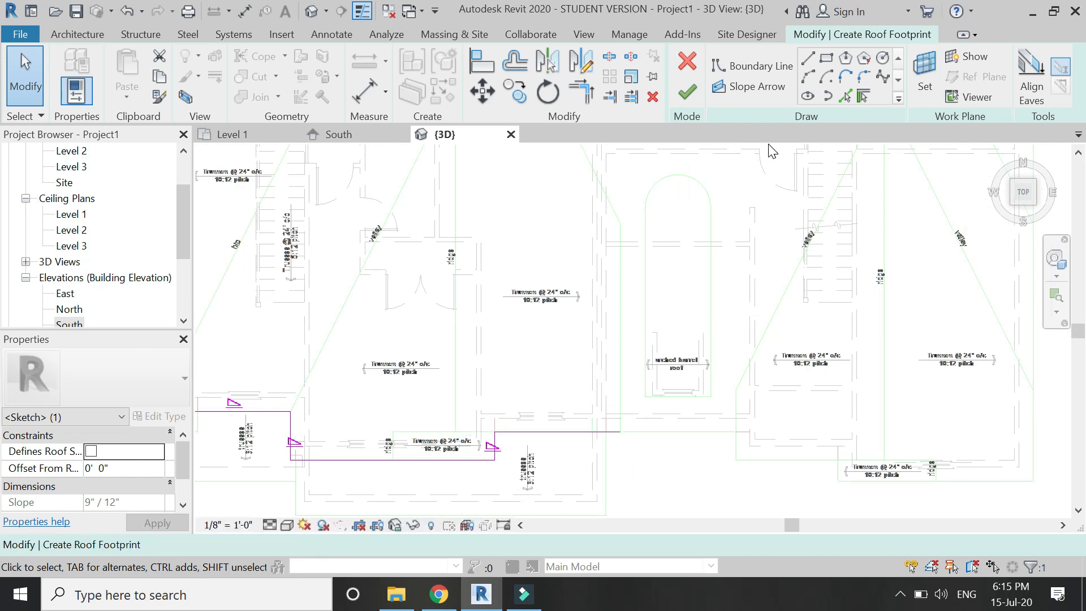
Step: Sketch a vertical boundary line 15' 0" long northward from the east end of the 9' 0" line and set its slope to 10" / 12"
click(809, 52)
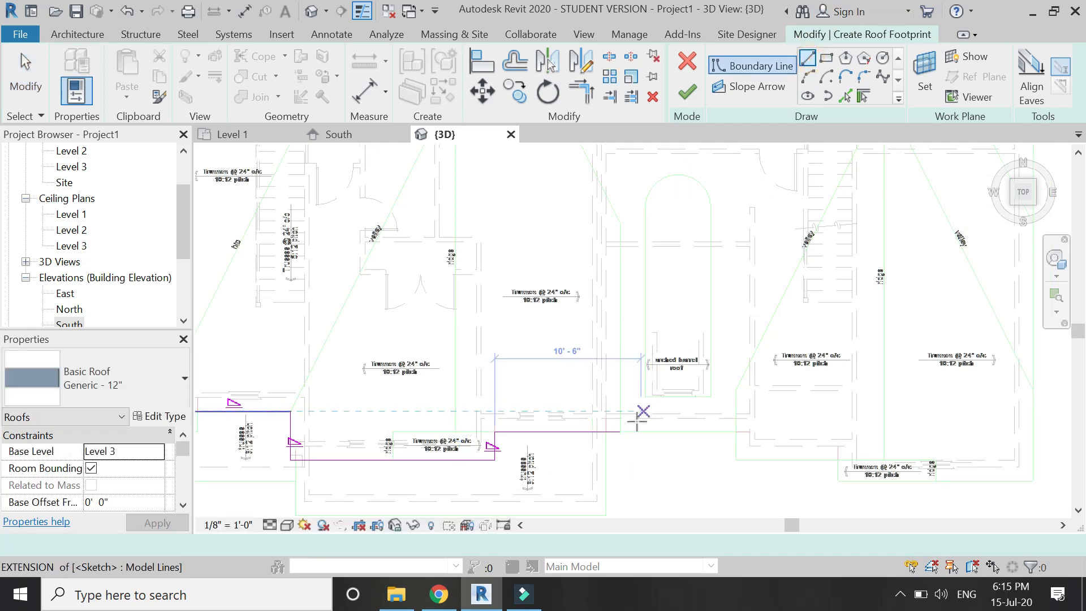
click(620, 432)
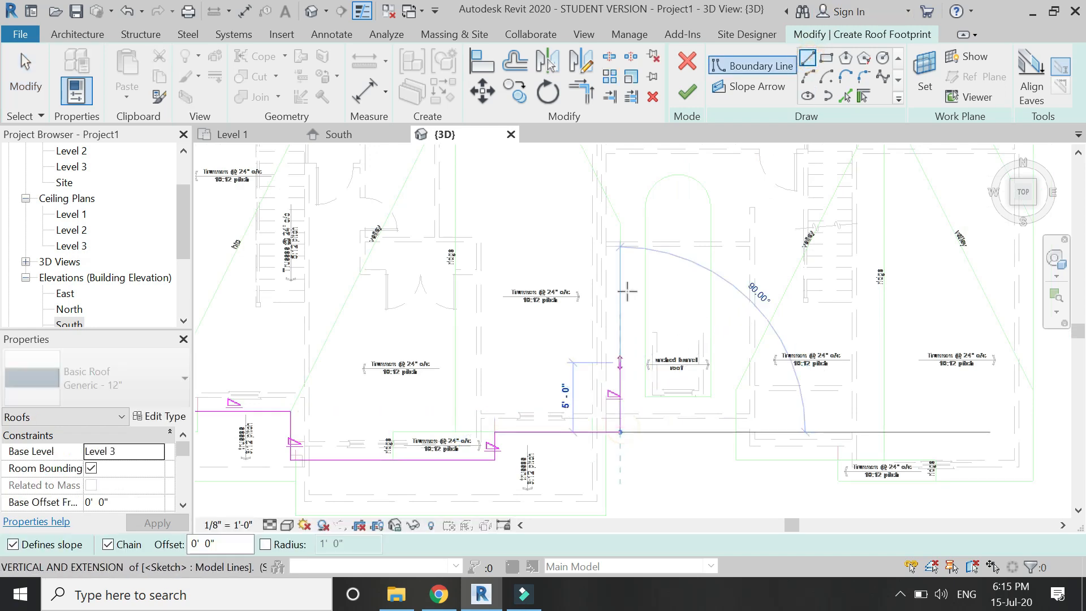
click(621, 224)
key(Escape)
key(Escape)
click(624, 282)
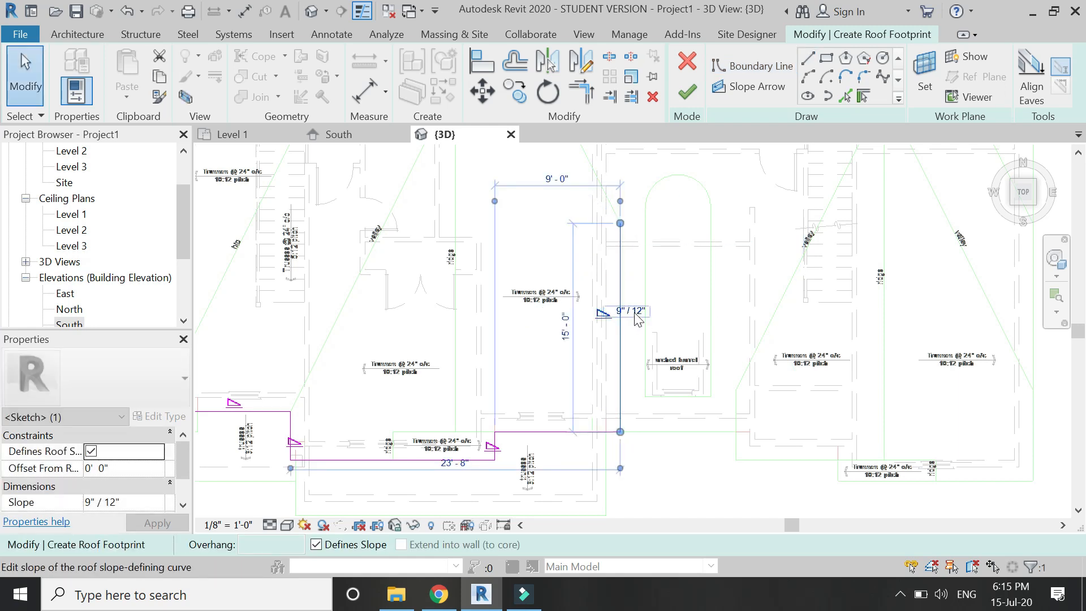
click(628, 308)
key(Return)
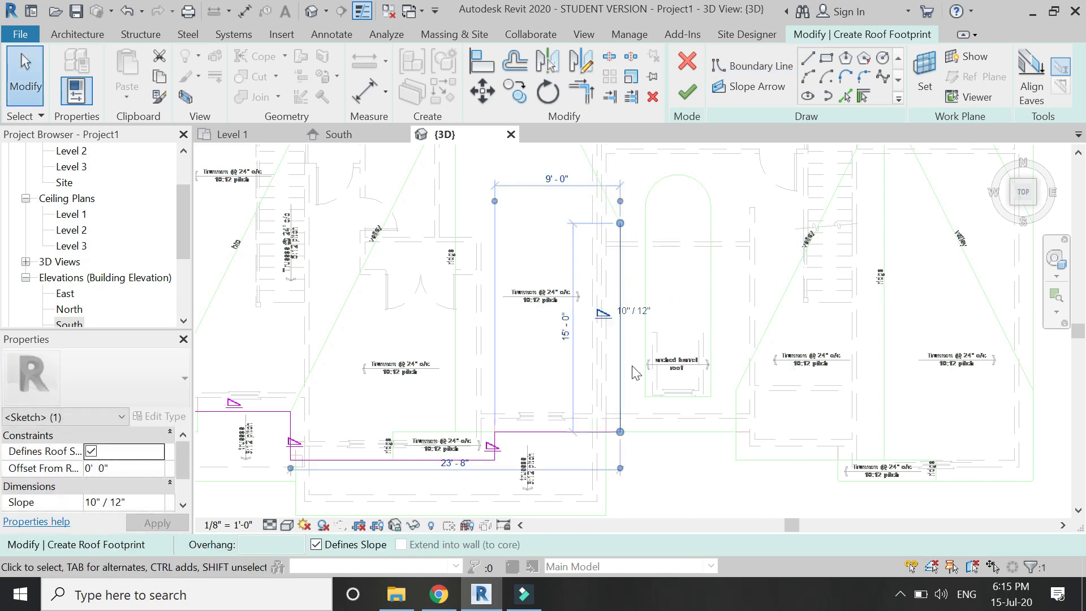
click(695, 486)
scroll(472, 376, down, 3)
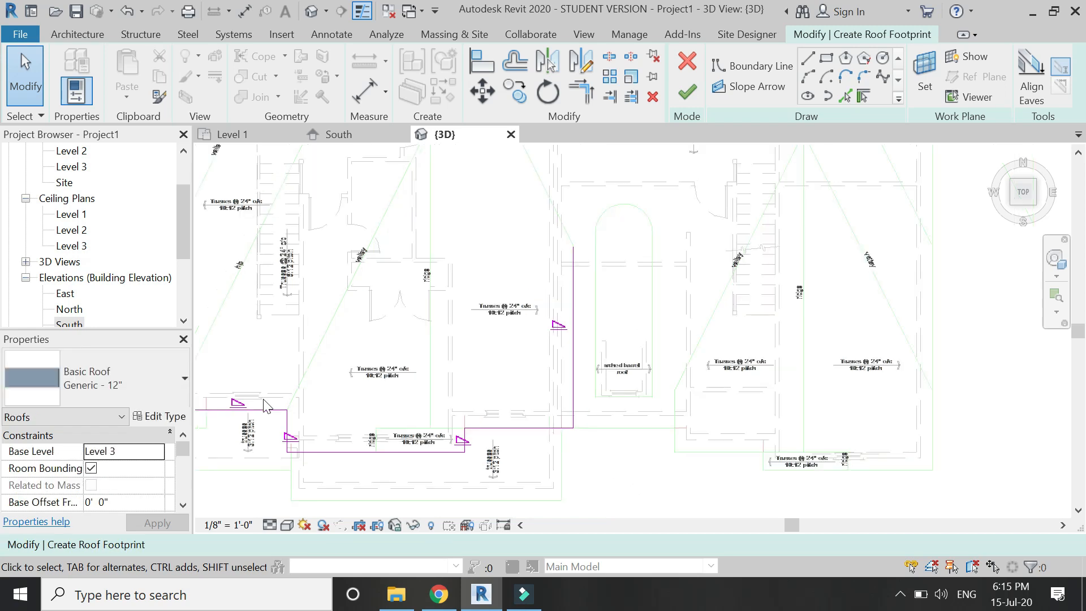
scroll(688, 378, down, 1)
scroll(708, 385, up, 1)
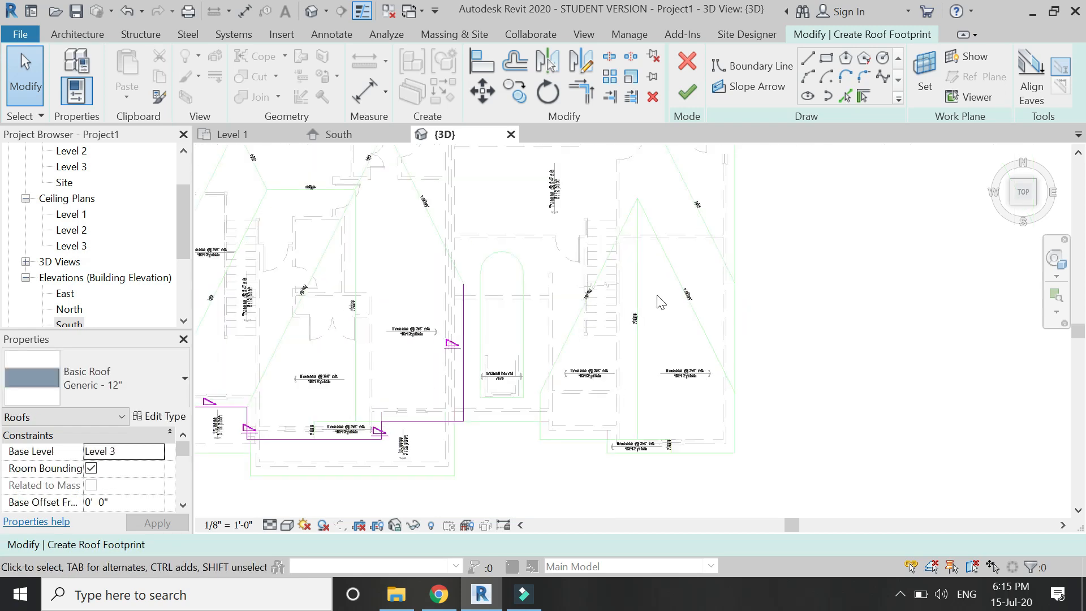
scroll(886, 353, down, 2)
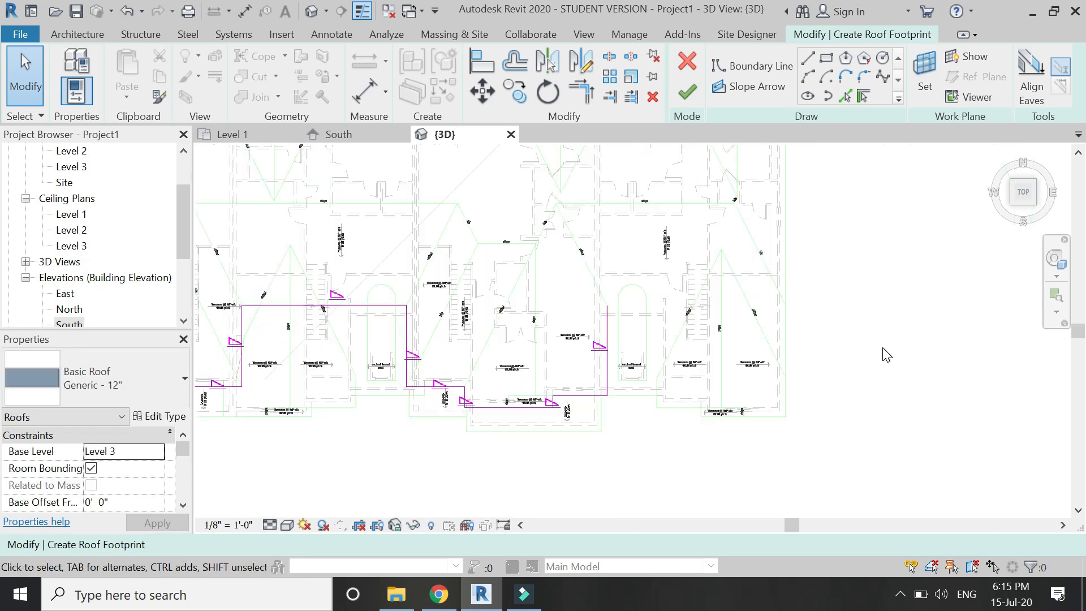
scroll(341, 399, down, 1)
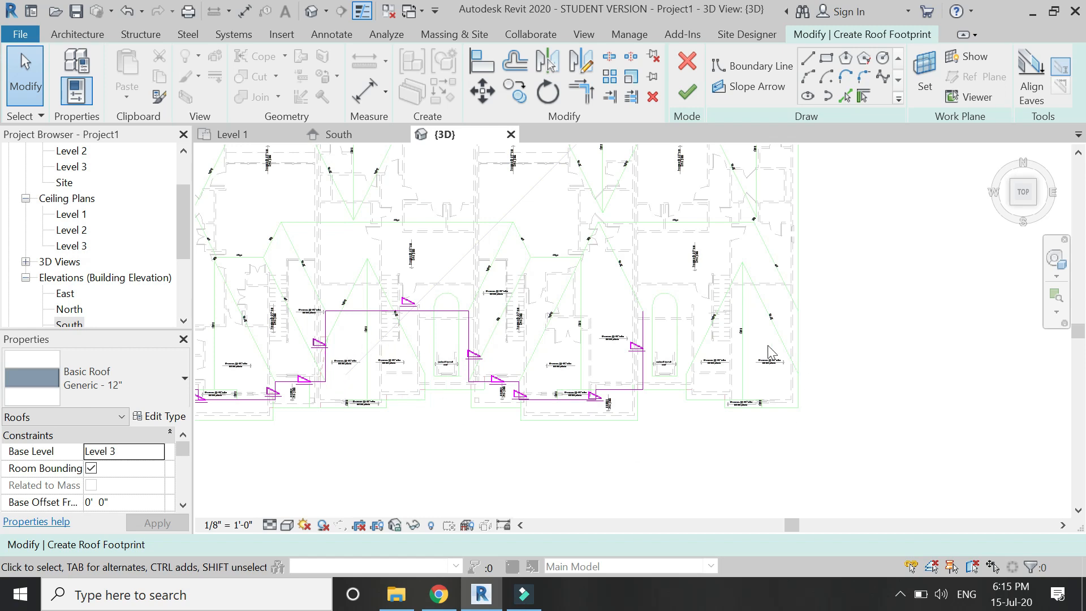
scroll(798, 302, up, 5)
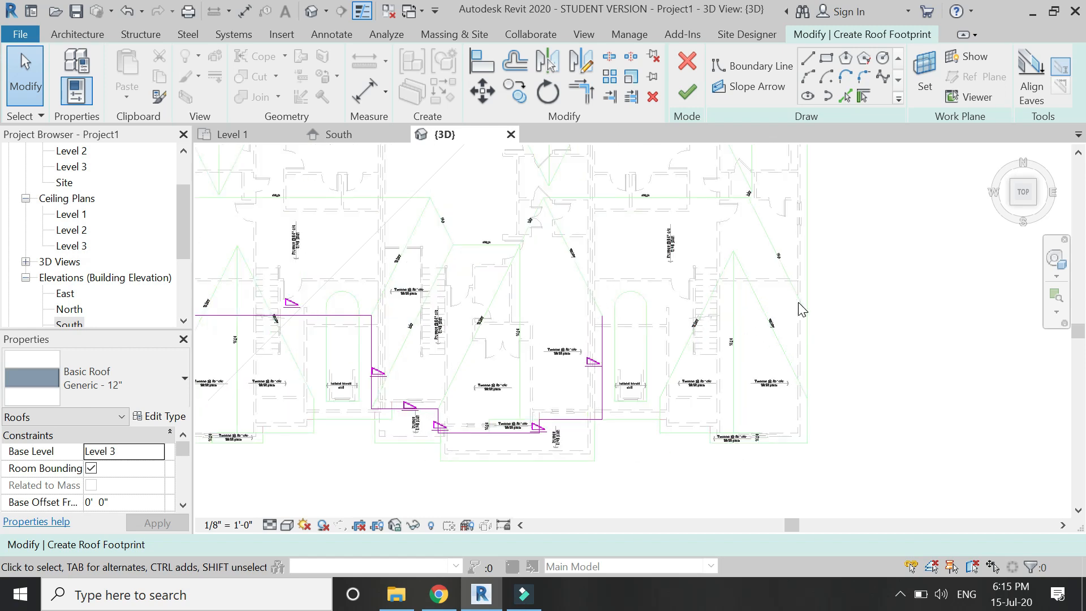
Step: Sketch a horizontal boundary line 29' 8" long eastward from the north end of the 15' 0" vertical line
click(811, 66)
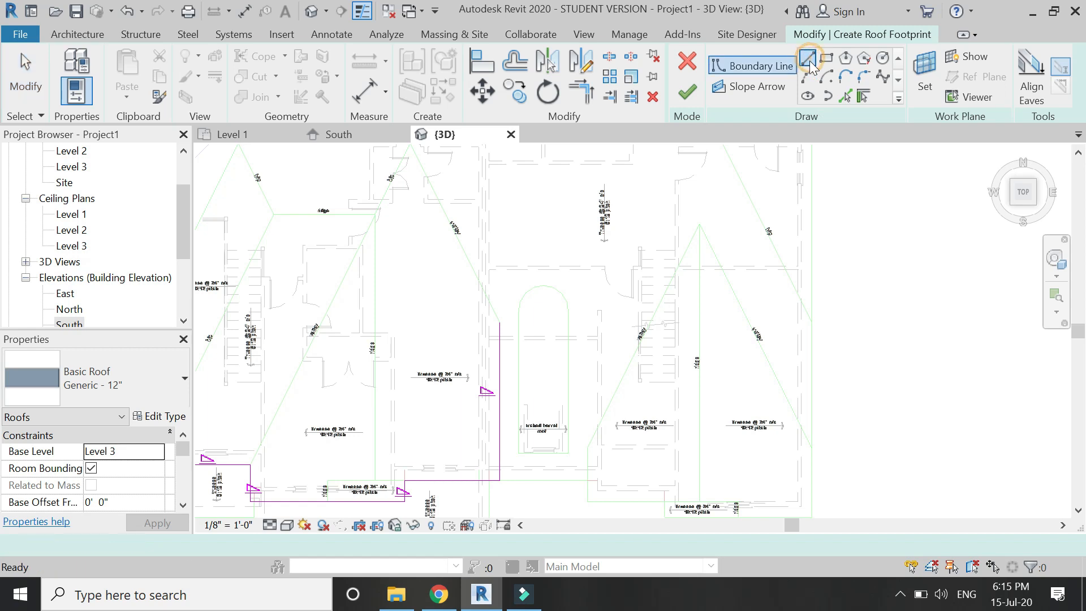
click(499, 322)
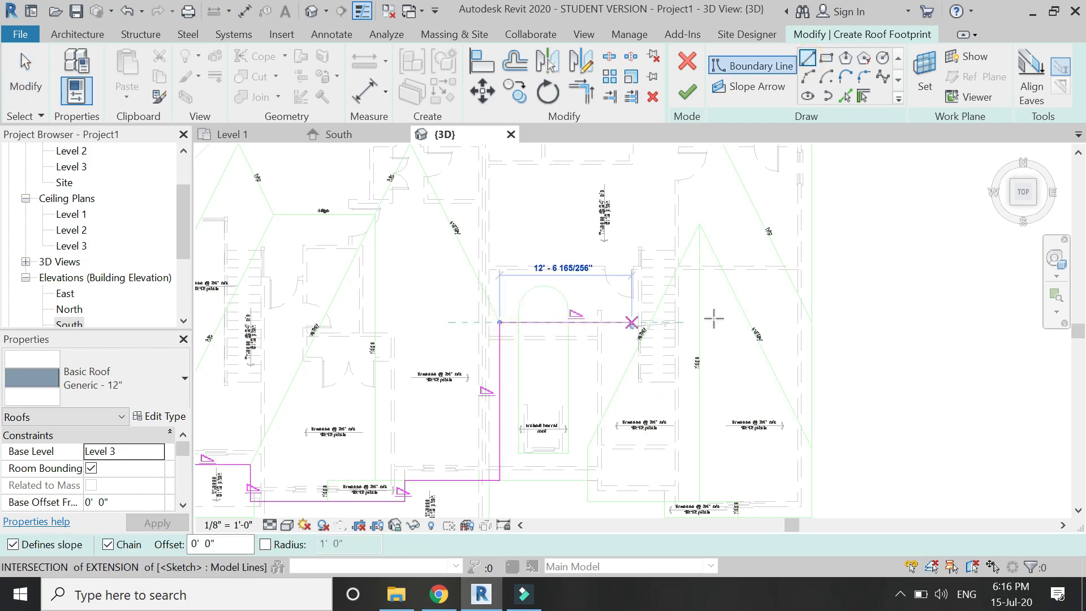
click(812, 322)
key(Escape)
key(Escape)
Step: Set the slope of the 29' 8" horizontal boundary line to 5" / 12"
scroll(610, 225, up, 3)
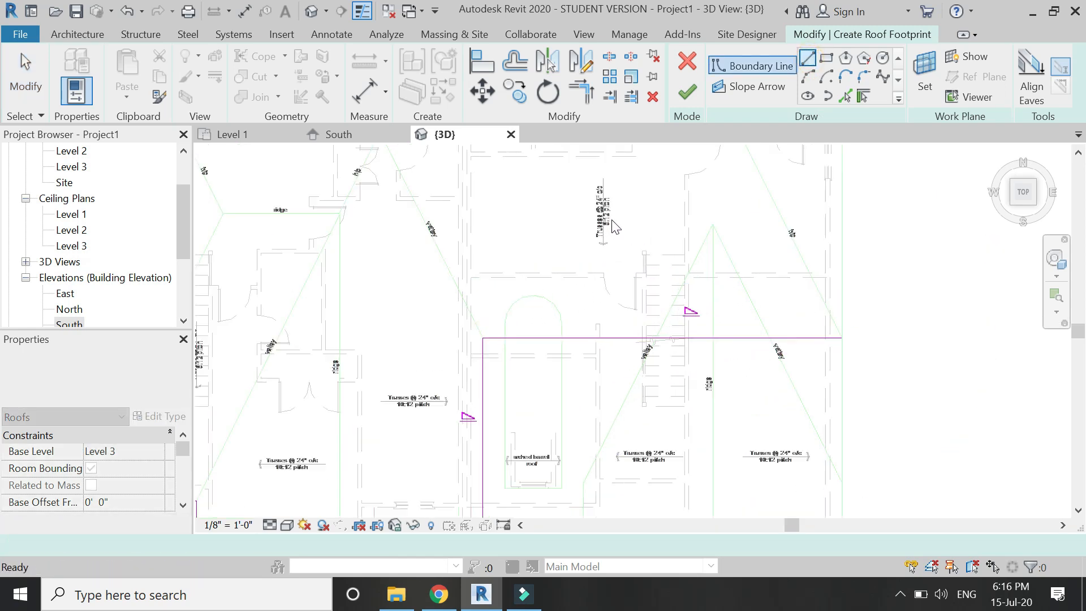
click(637, 399)
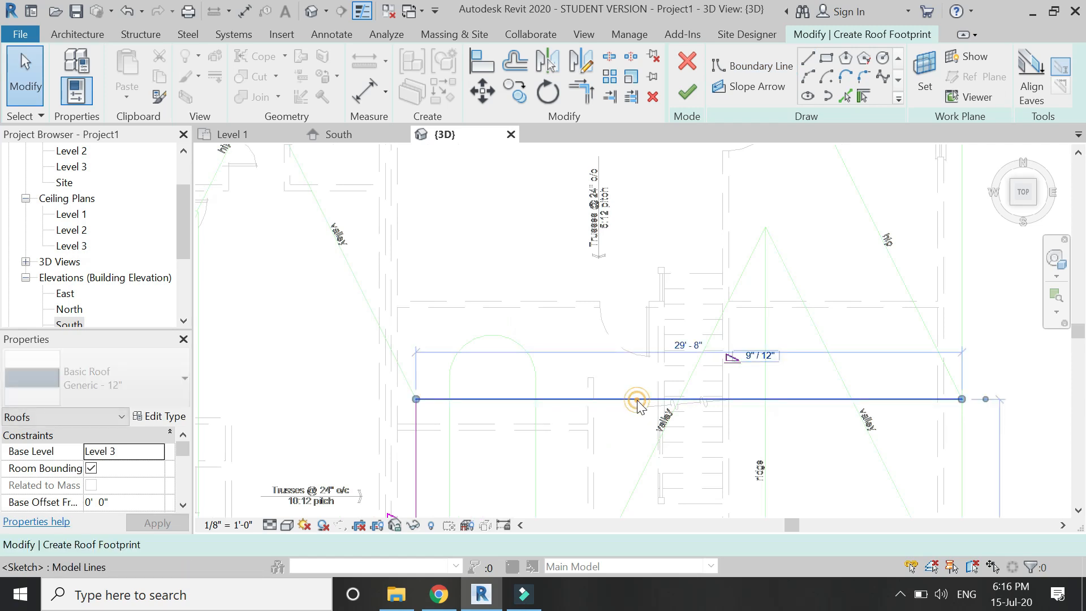
click(765, 356)
text(5)
key(Return)
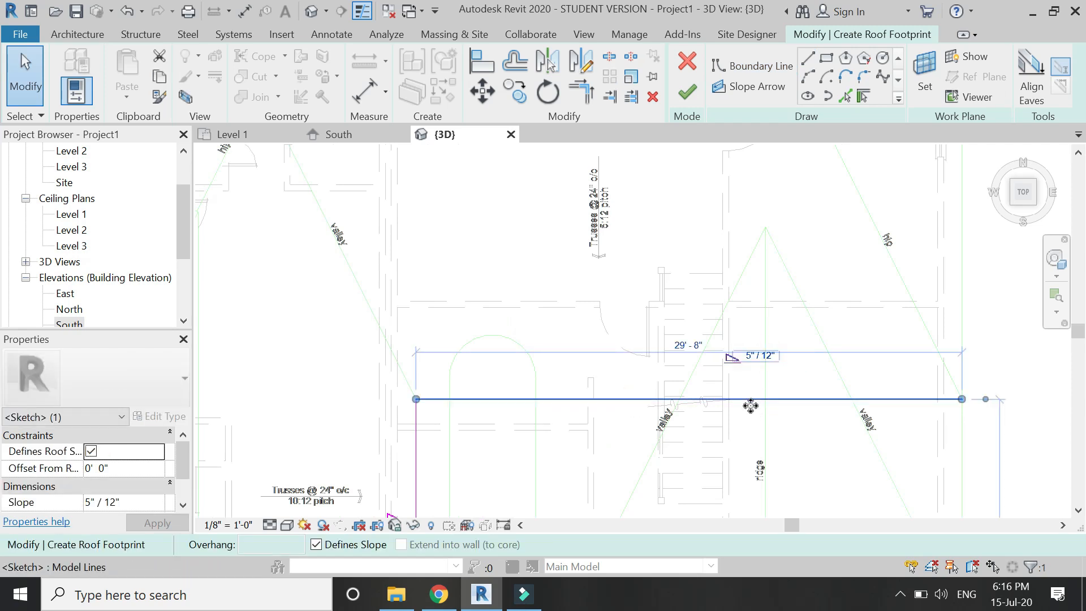
scroll(473, 419, down, 3)
click(917, 390)
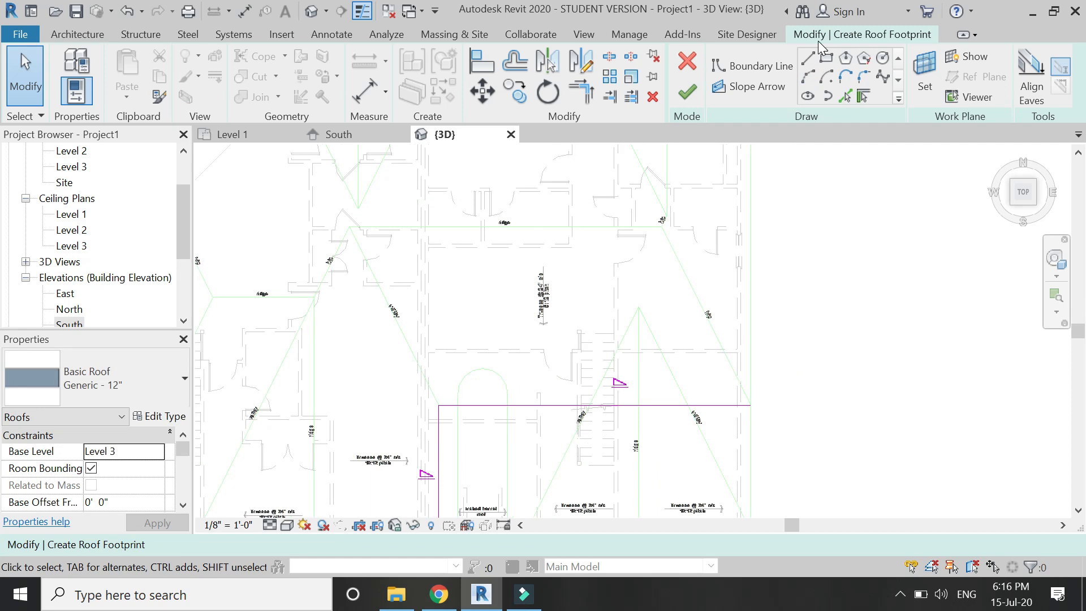
Step: Sketch a vertical boundary line 44' 0" long northward from the east end of the 29' 8" line to the CAD roof's northeast corner
click(810, 60)
click(750, 405)
scroll(766, 436, down, 4)
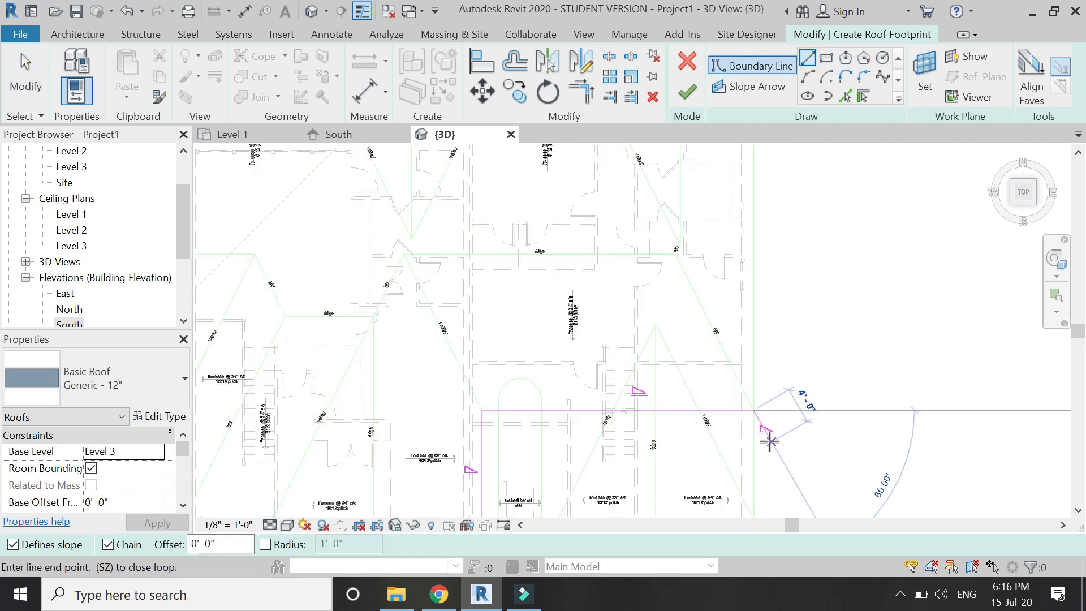
scroll(766, 186, up, 3)
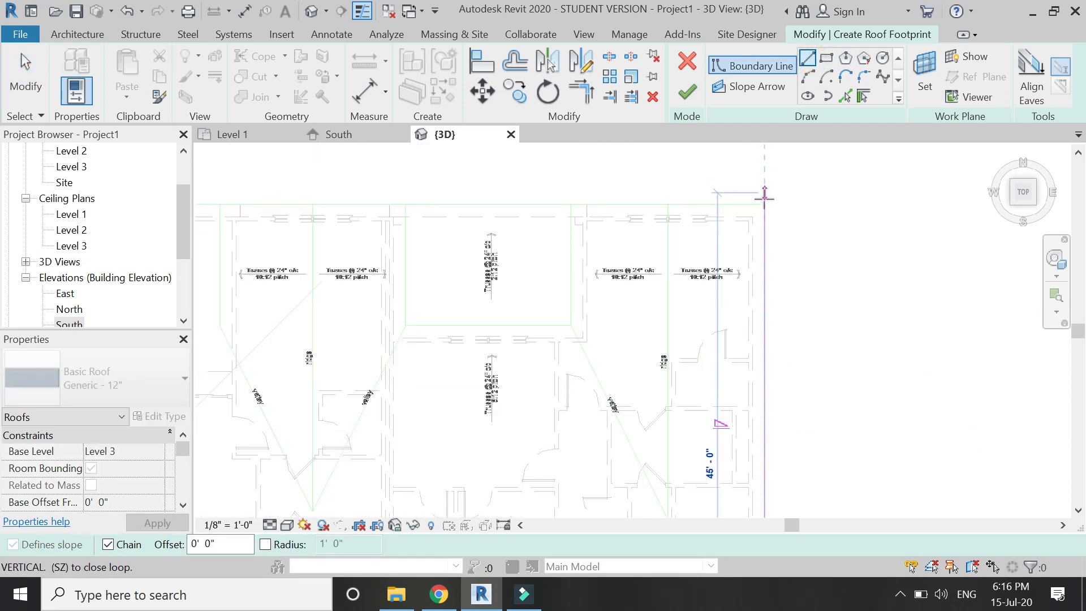
scroll(765, 205, up, 3)
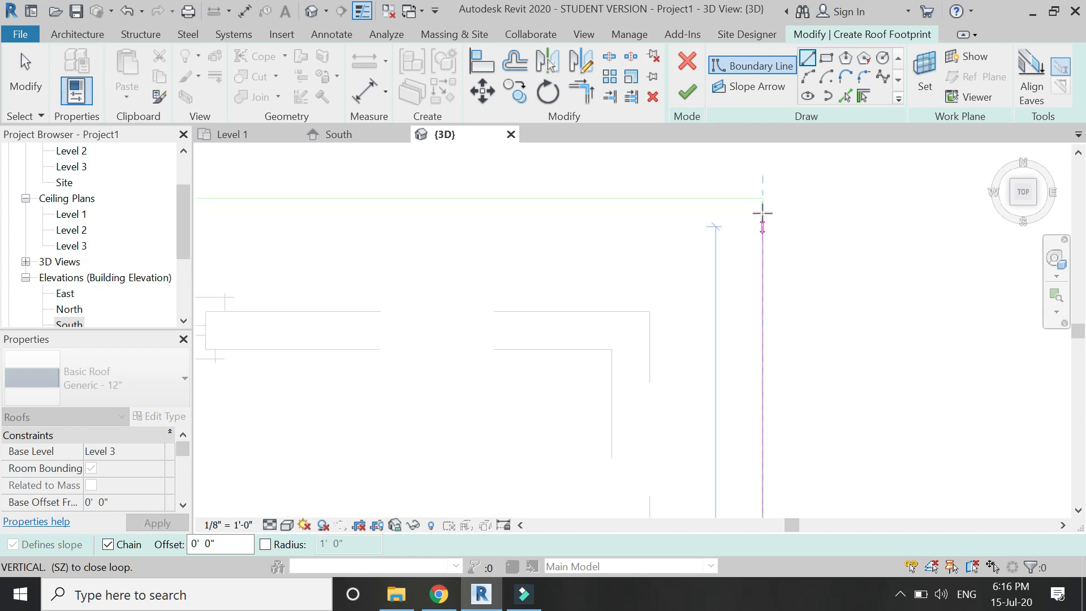
click(762, 199)
scroll(688, 164, down, 6)
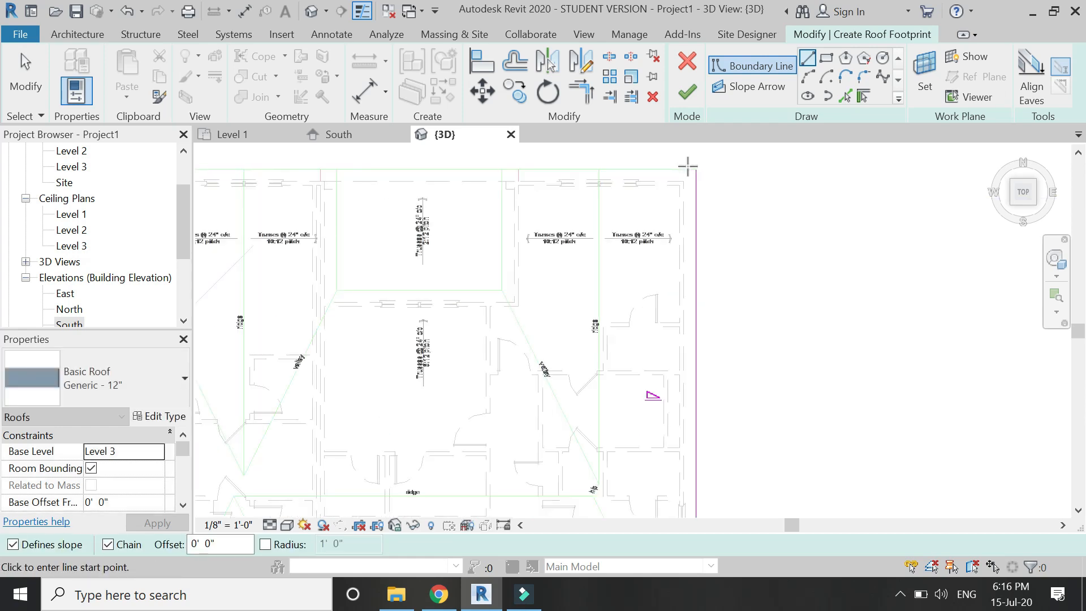
key(Escape)
key(Escape)
Step: Set the slope of the 44' 0" east boundary line to 10" / 12"
scroll(687, 181, up, 3)
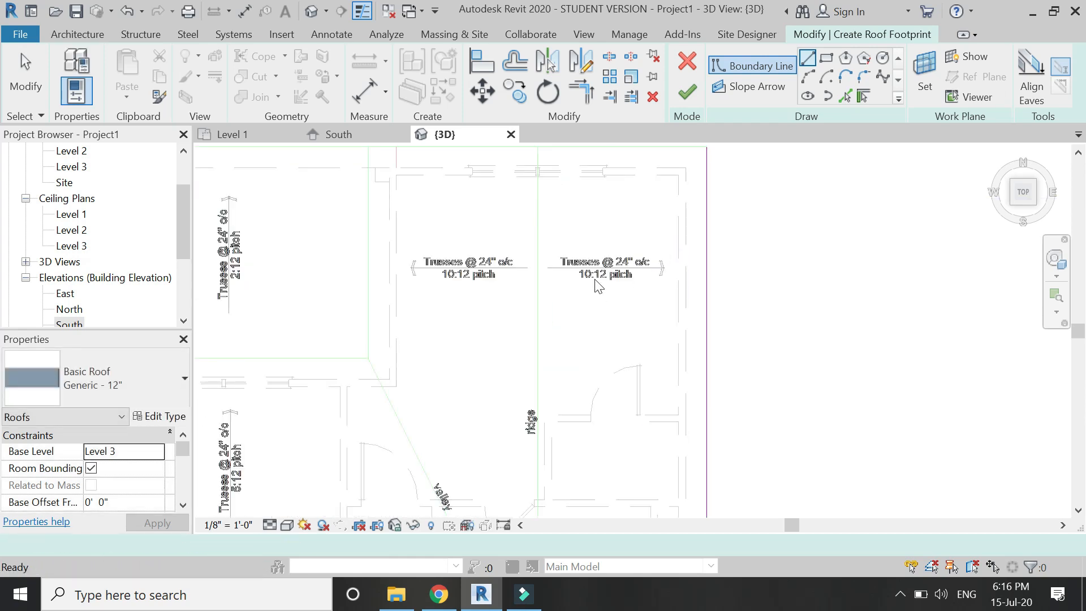
click(707, 277)
scroll(712, 243, down, 4)
scroll(701, 320, up, 2)
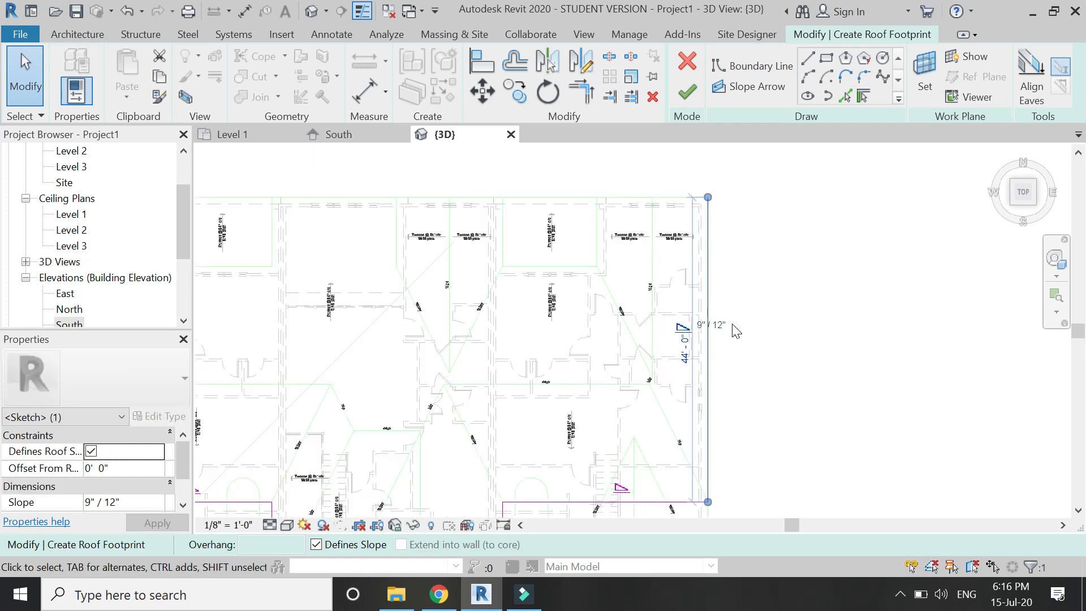
click(701, 327)
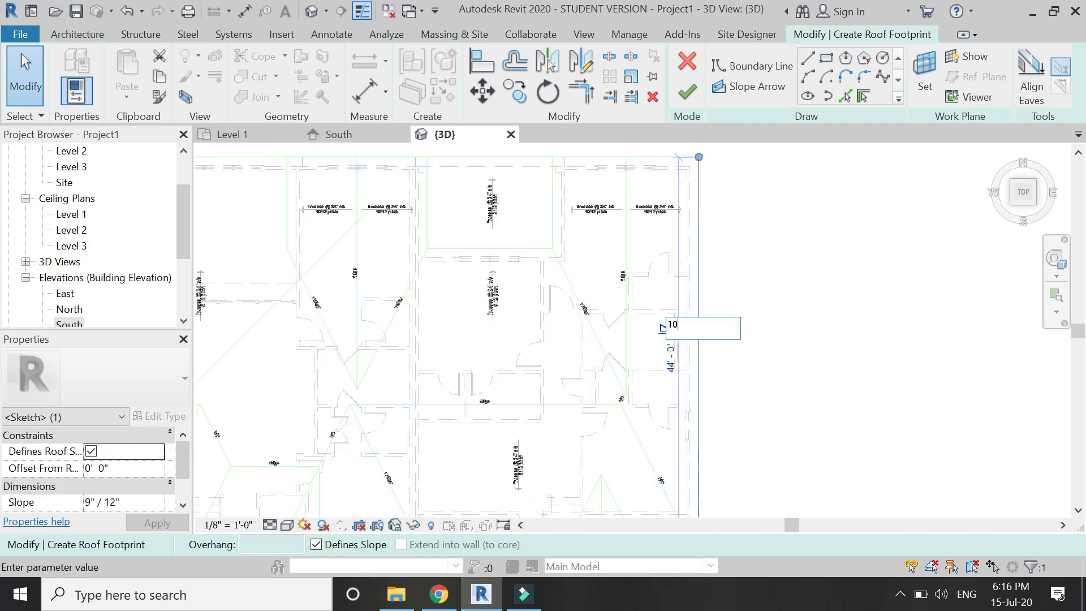
text(10)
key(Return)
click(755, 353)
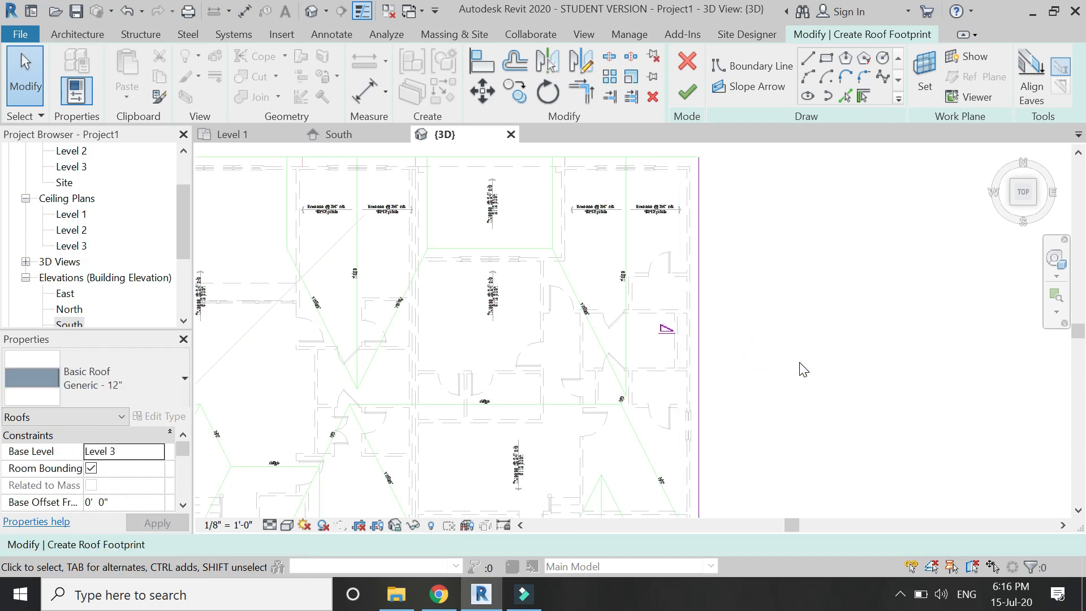
Step: Sketch a boundary line 16' 0" westward from the northeast corner, continuing with a 10' 0" line southward to the CAD valley corner
scroll(628, 201, up, 5)
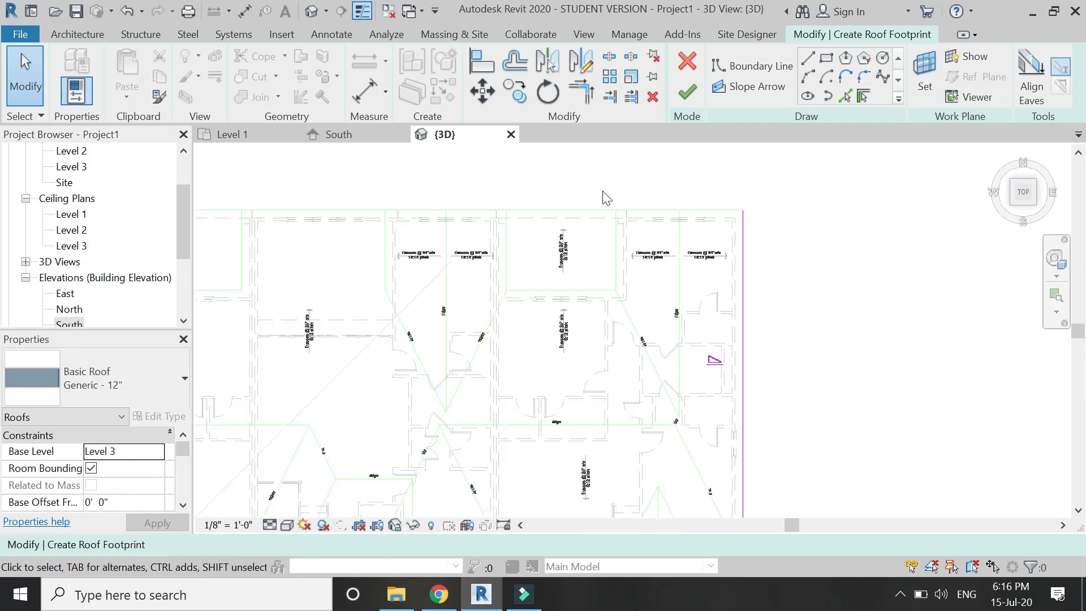
click(808, 59)
click(879, 232)
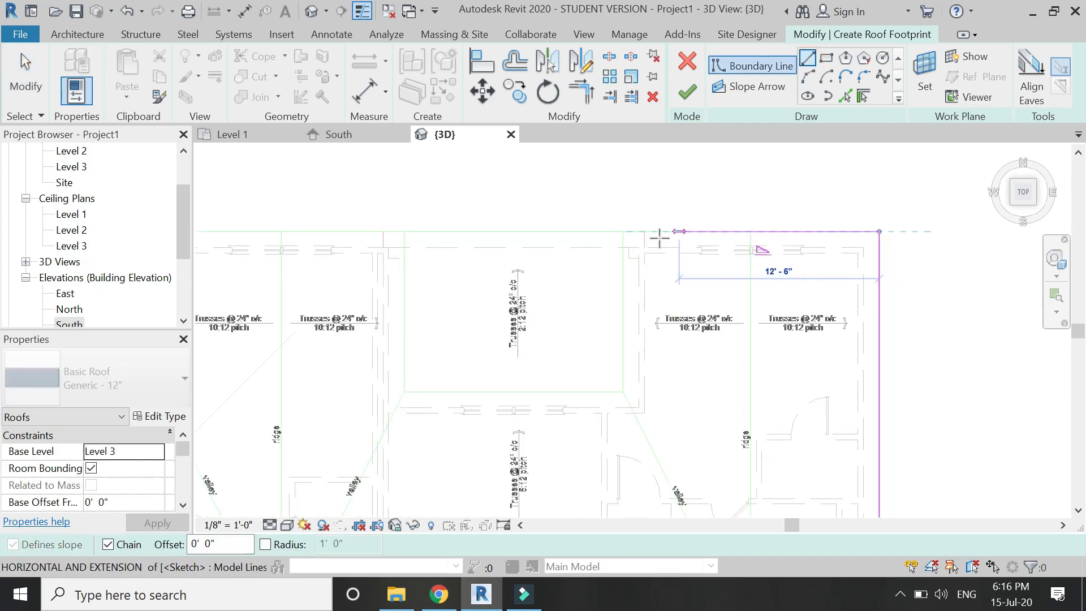
click(621, 230)
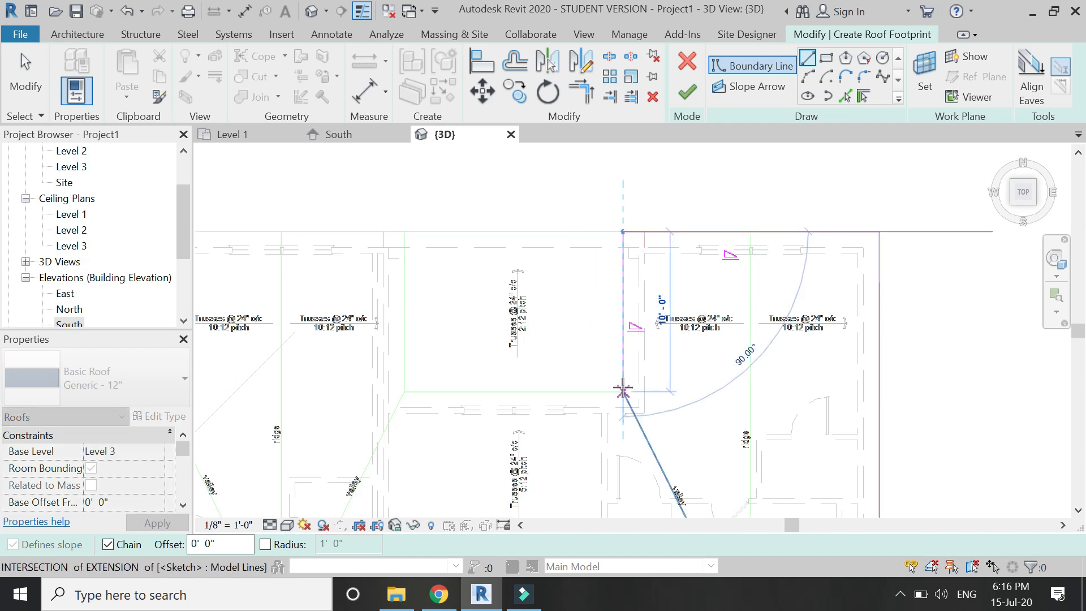
click(623, 391)
key(Escape)
key(Escape)
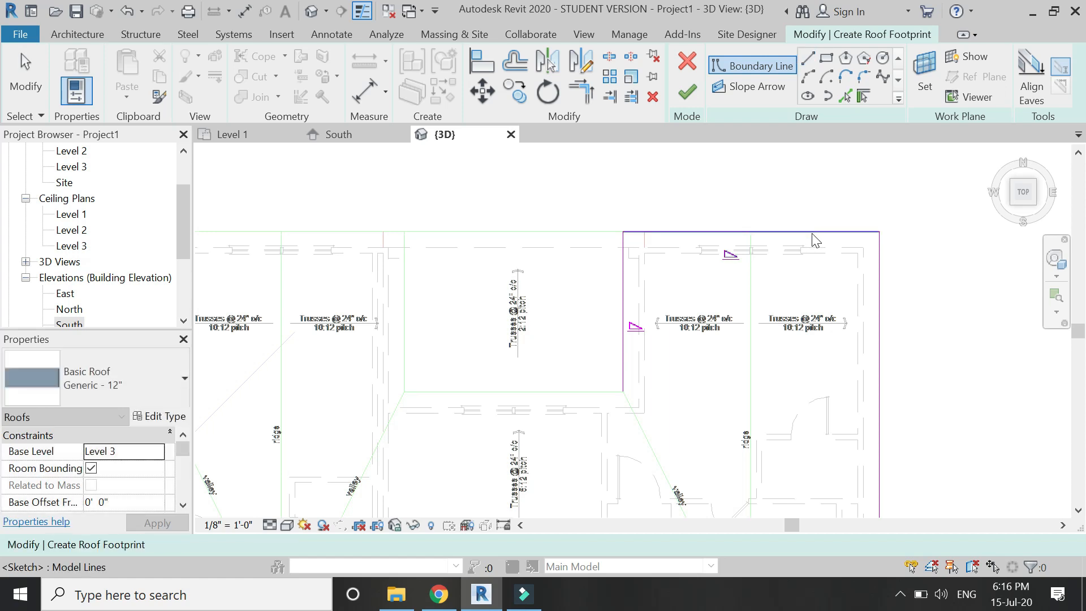
Step: Make the 16' 0" north line non-slope-defining and set the slope of the adjoining 10' 0" vertical line to 10" / 12"
click(811, 232)
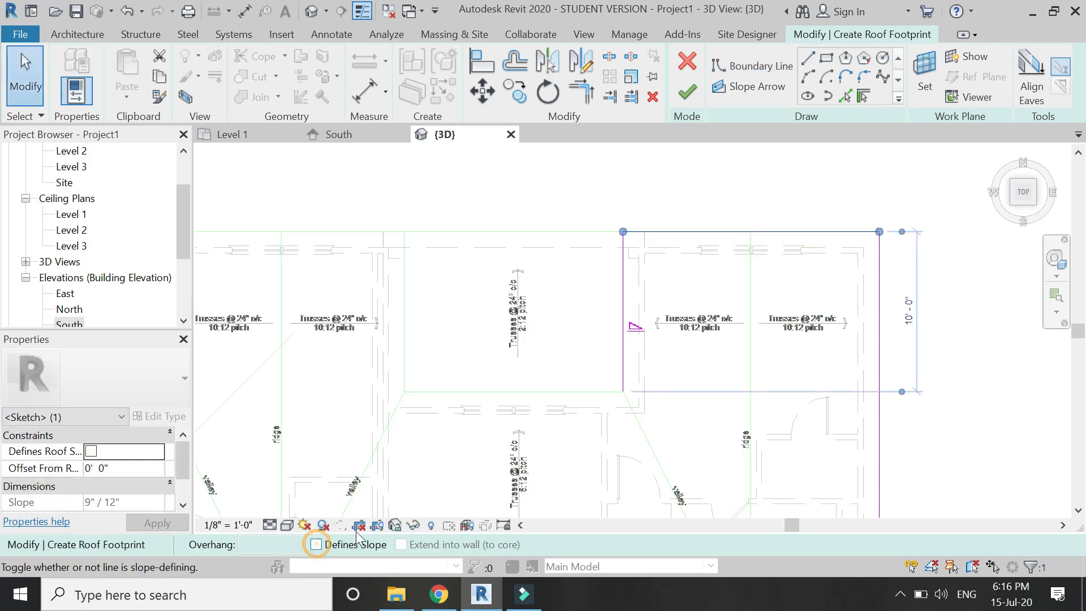
click(669, 294)
click(622, 291)
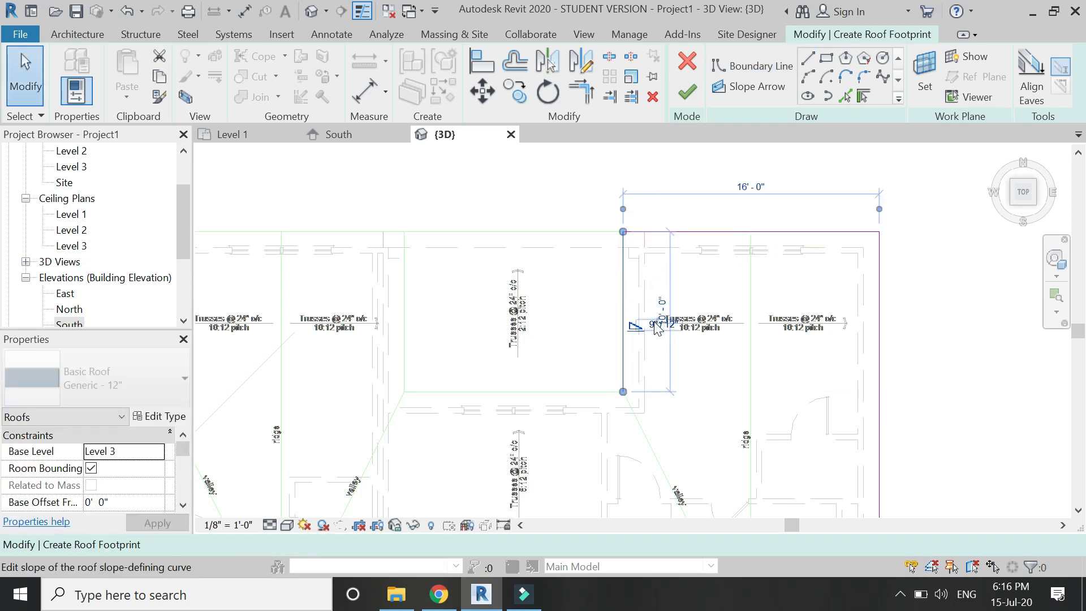
click(654, 326)
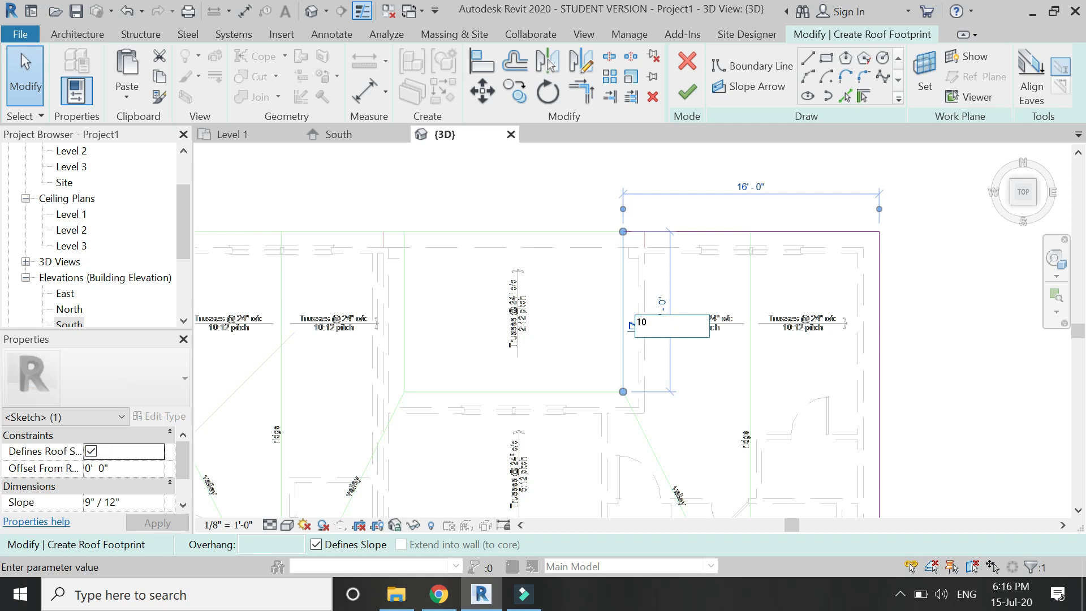
key(Return)
click(699, 361)
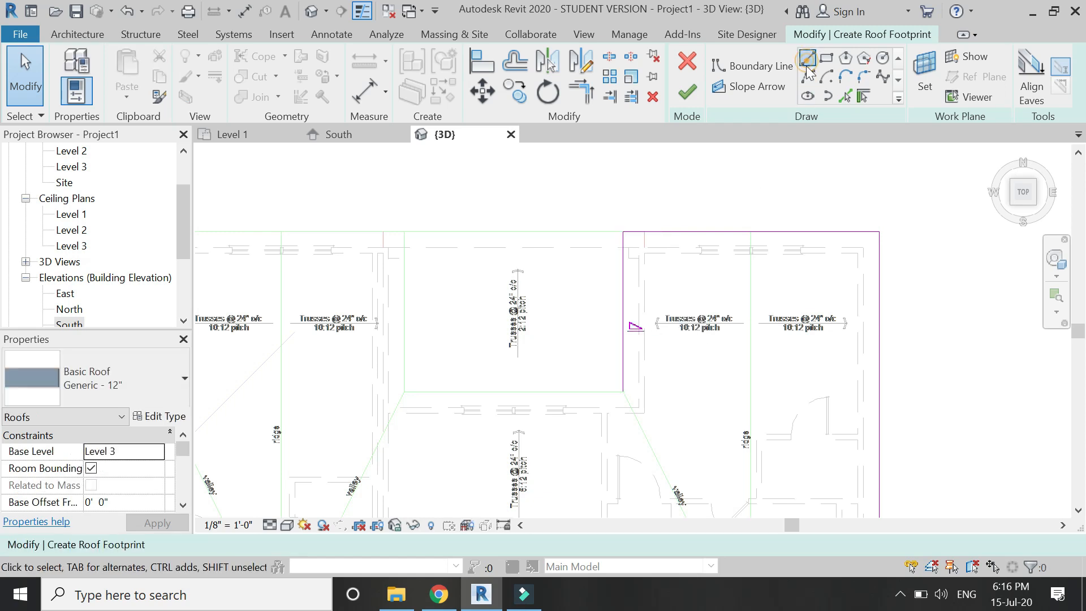
Step: Sketch a horizontal boundary line 13' 8" long westward from the south end of the 10' 0" line and set its slope to 5" / 12"
click(807, 59)
scroll(518, 498, up, 2)
click(622, 392)
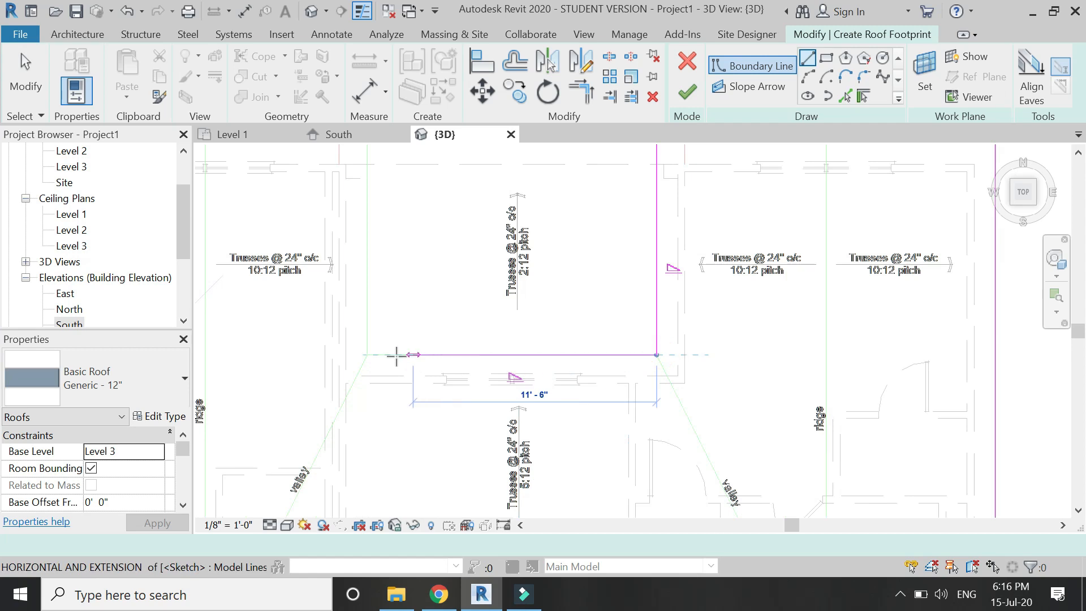
click(364, 356)
scroll(642, 341, down, 3)
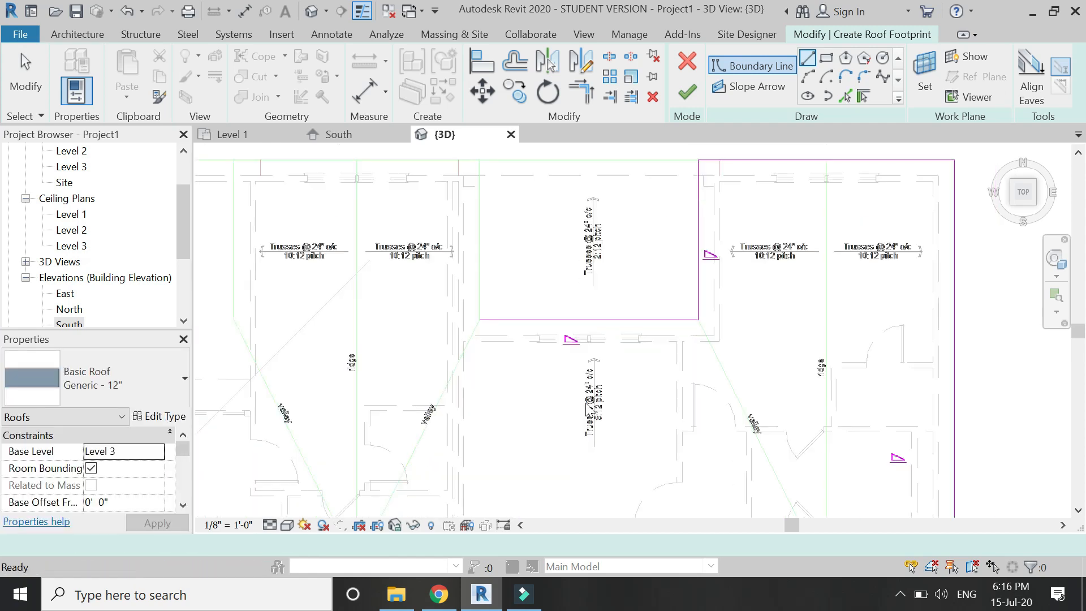
key(Escape)
key(Escape)
click(604, 320)
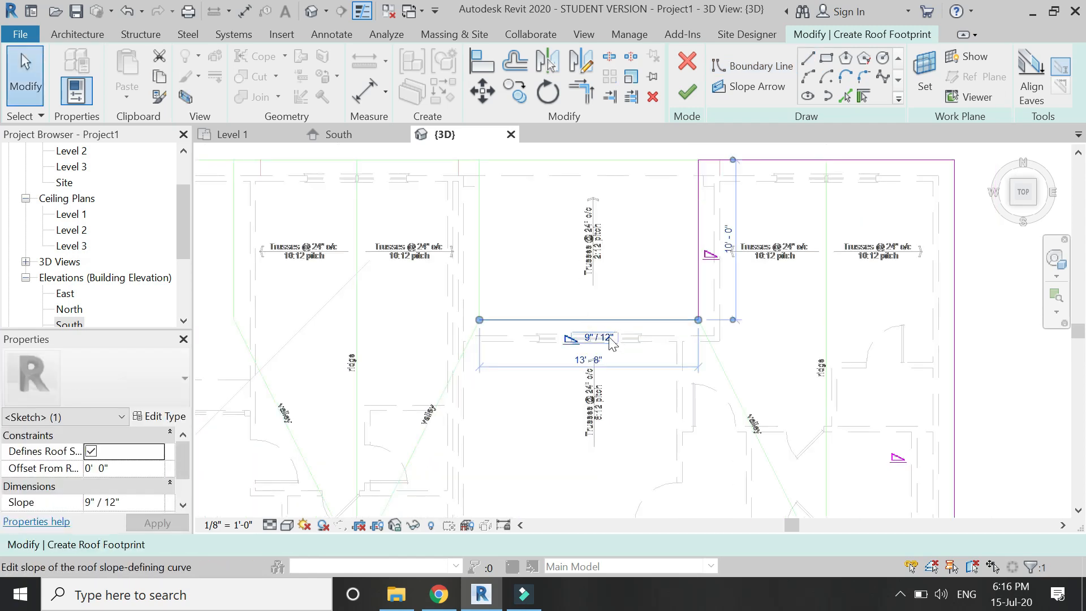
click(605, 337)
key(Return)
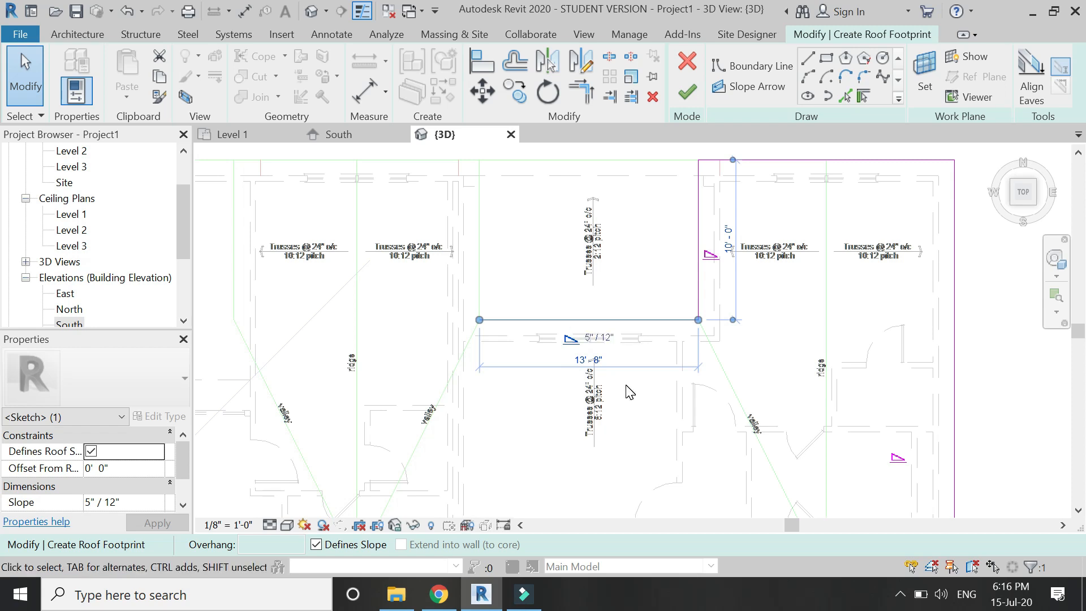
Step: Trace the next gable's boundary from the 13' 8" line's west end: 10' 0" north, west along the roof edge, and south to the valley corner
click(809, 58)
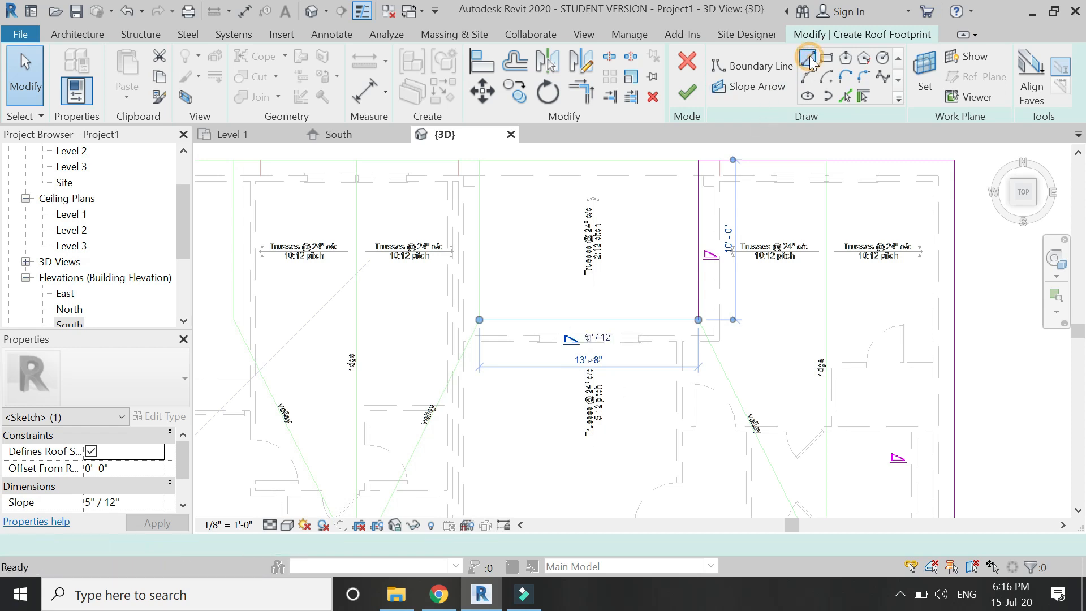
click(479, 320)
scroll(551, 371, down, 3)
scroll(474, 264, up, 2)
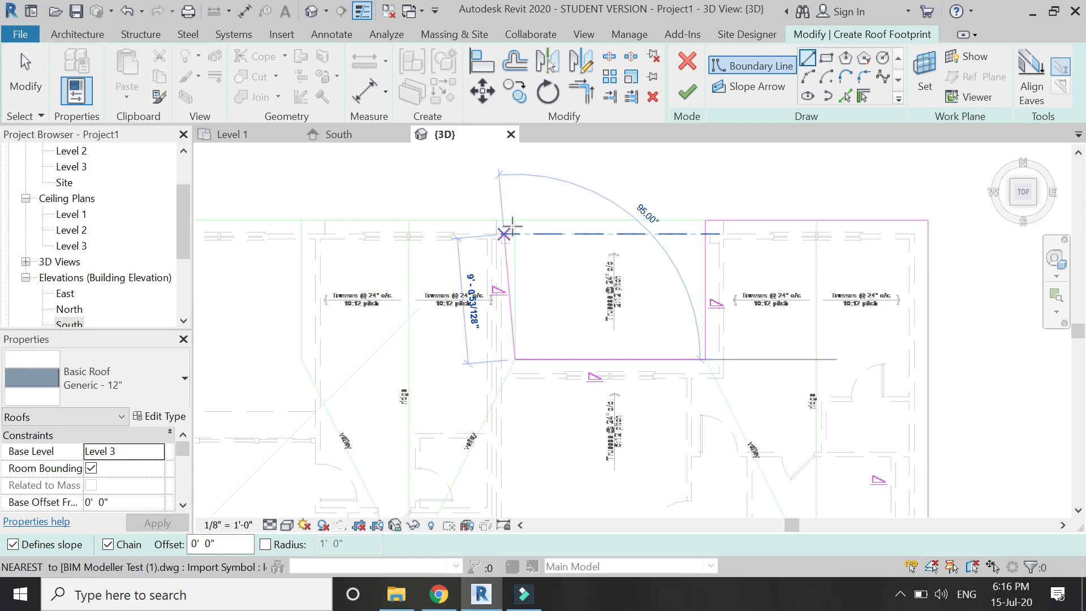
click(514, 221)
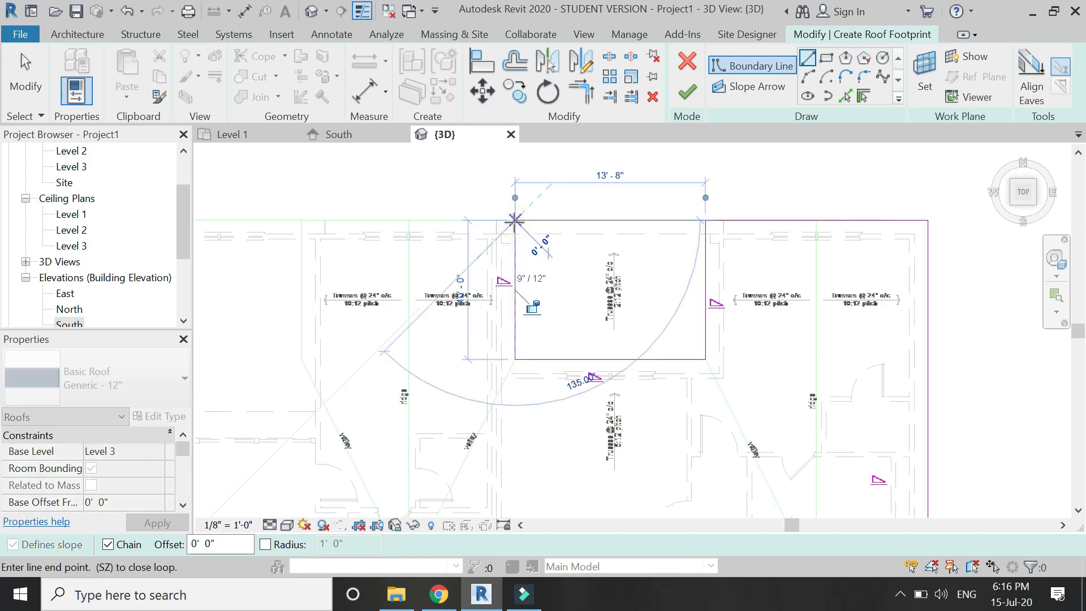
click(302, 219)
click(304, 359)
key(Escape)
key(Escape)
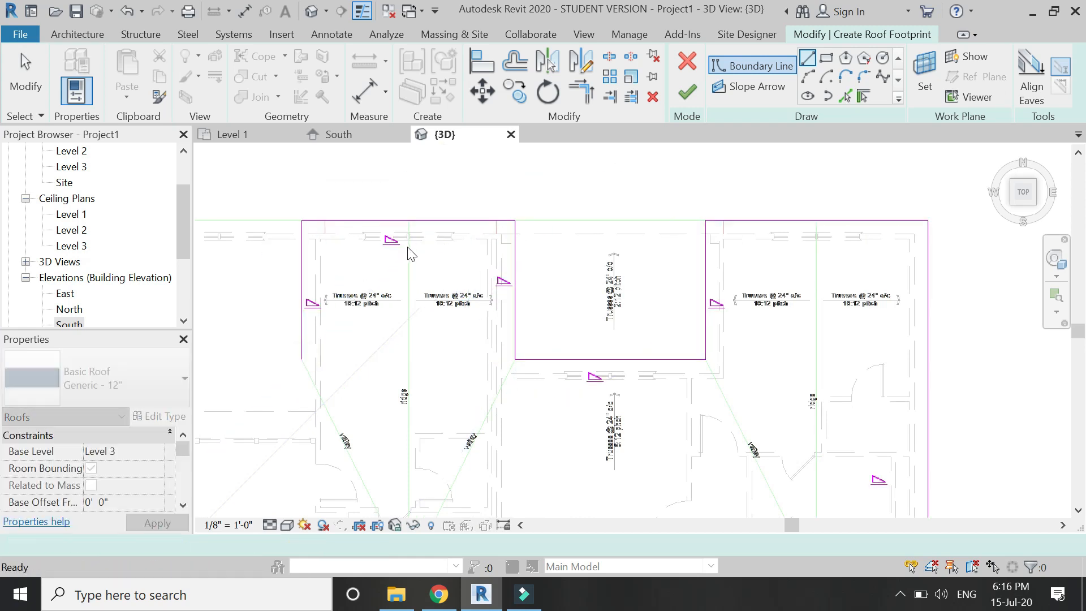
Step: Set the slope of the new gable's two vertical lines to 10" / 12" and make the north line joining them non-slope-defining
scroll(407, 249, up, 2)
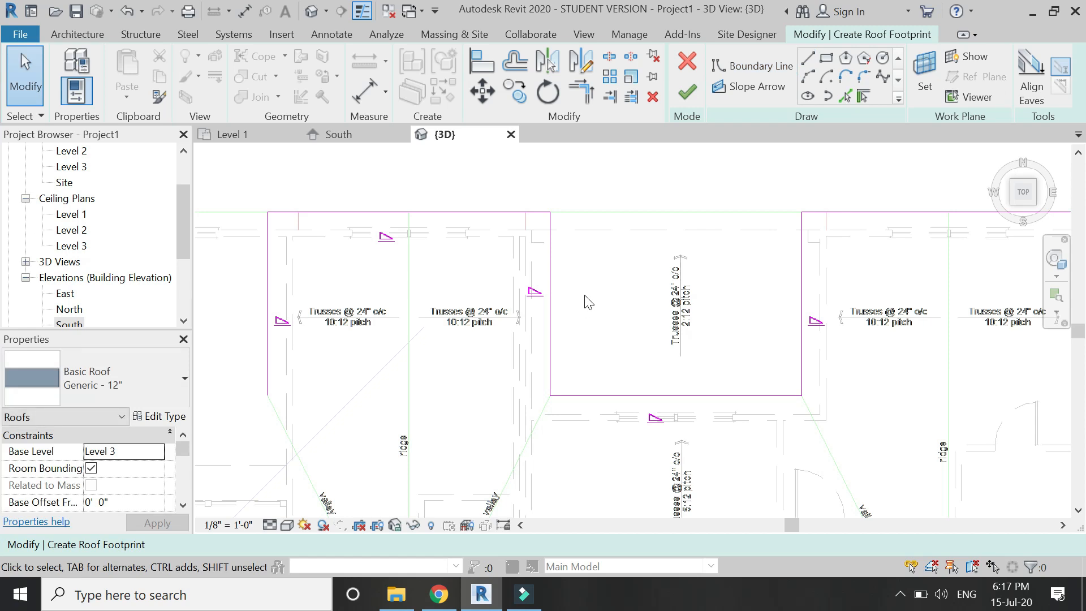
drag(585, 295, 335, 333)
drag(250, 342, 249, 342)
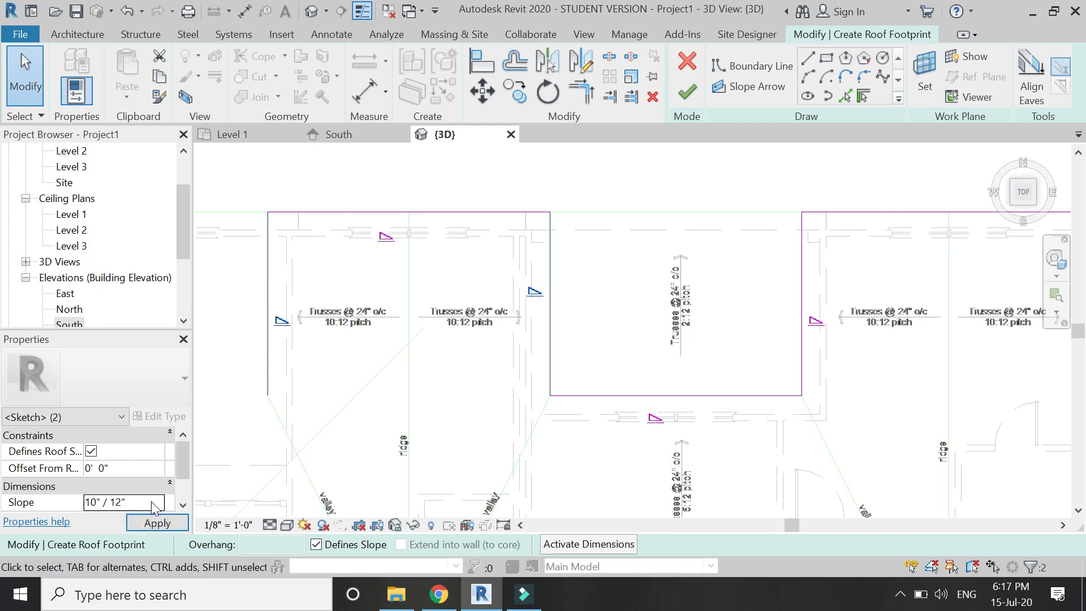
click(422, 218)
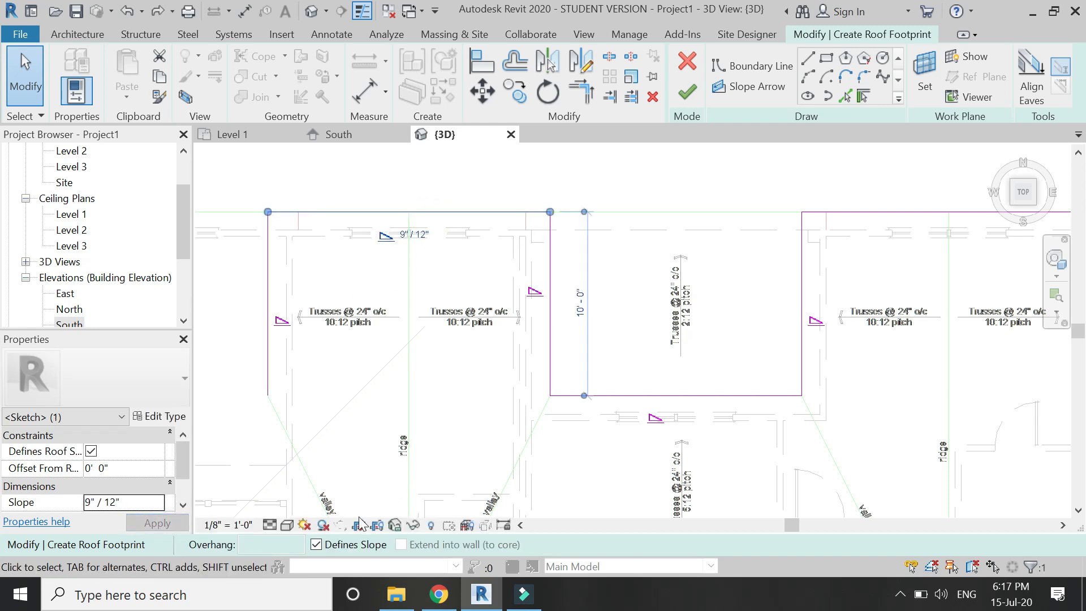
scroll(827, 361, down, 6)
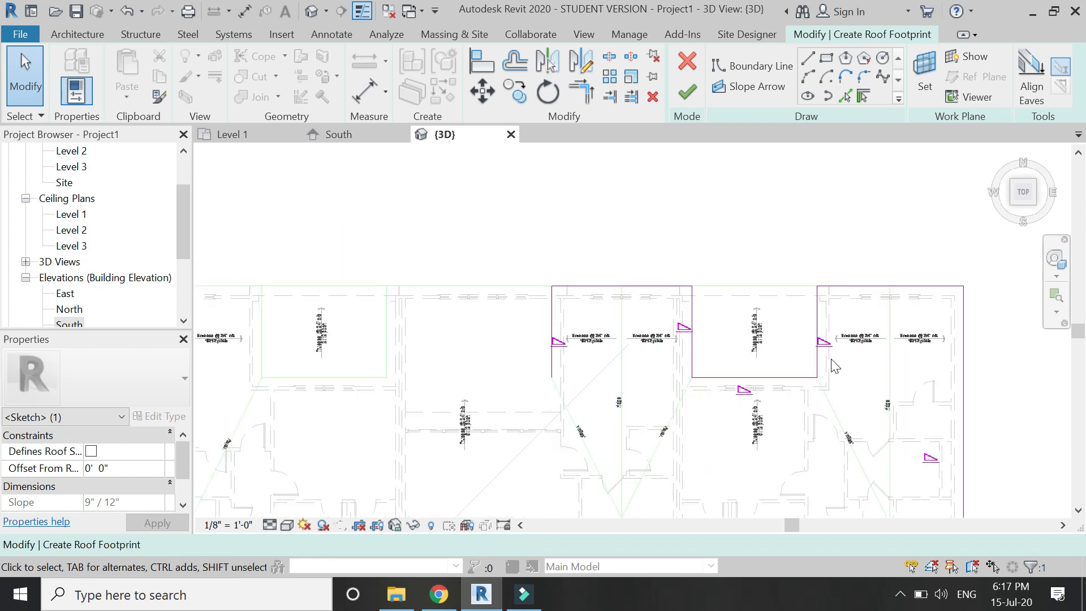
scroll(533, 344, up, 3)
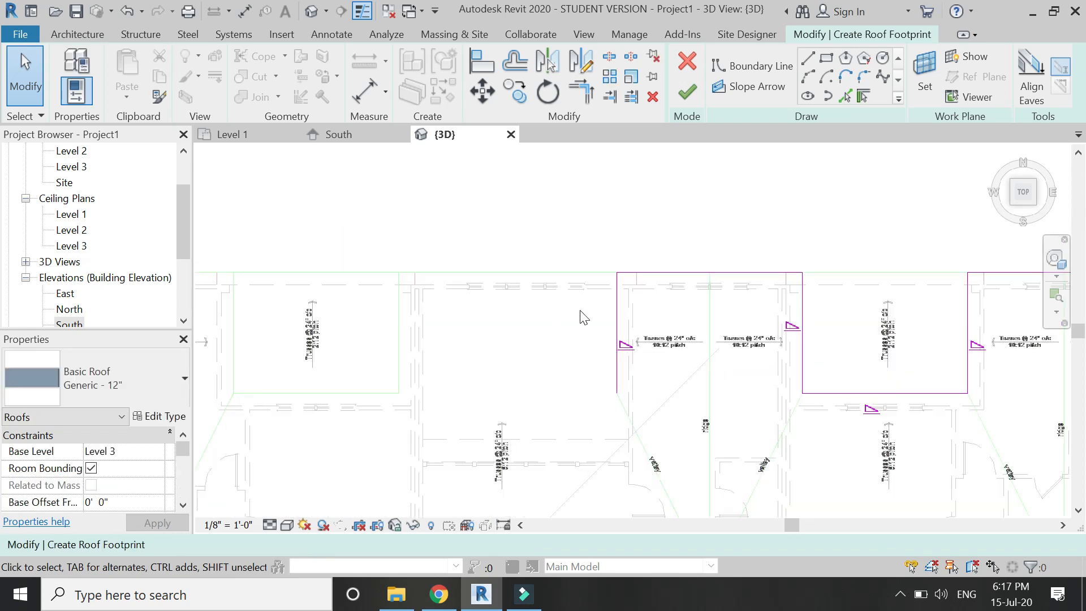
Step: Sketch a horizontal boundary line 31' 8" long westward from the gable's valley corner, continued 10' 0" north to the roof edge
click(807, 58)
click(617, 392)
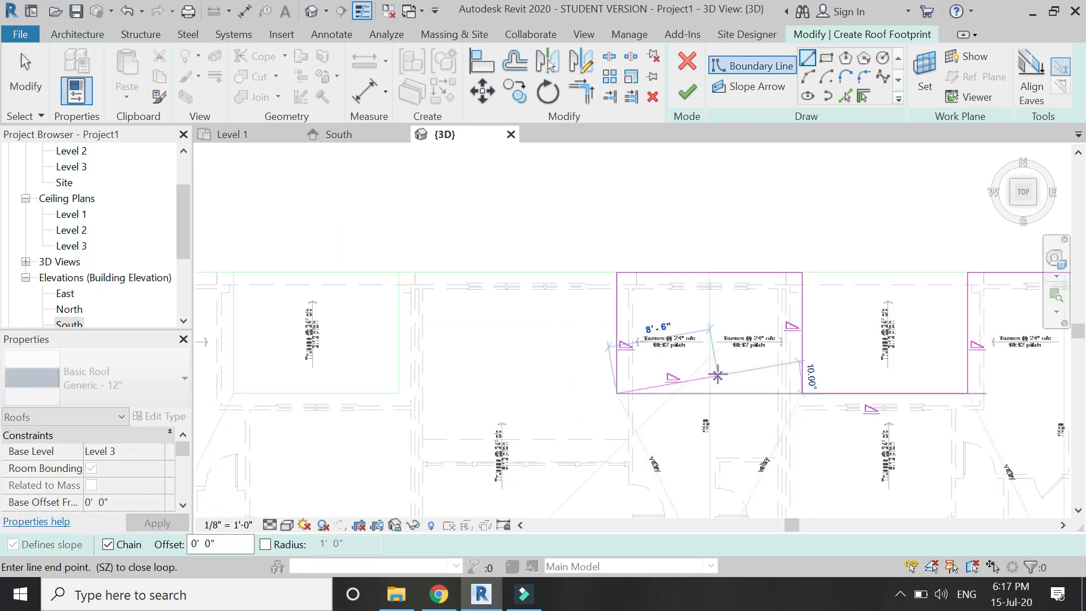
scroll(717, 374, down, 3)
scroll(471, 392, up, 2)
click(369, 386)
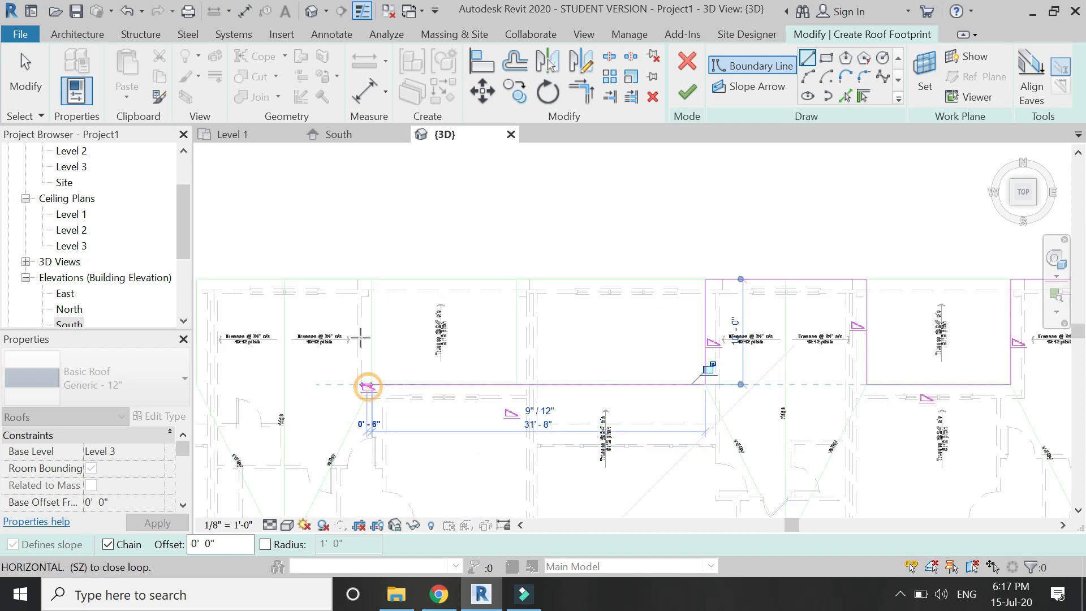
click(372, 280)
key(Escape)
key(Escape)
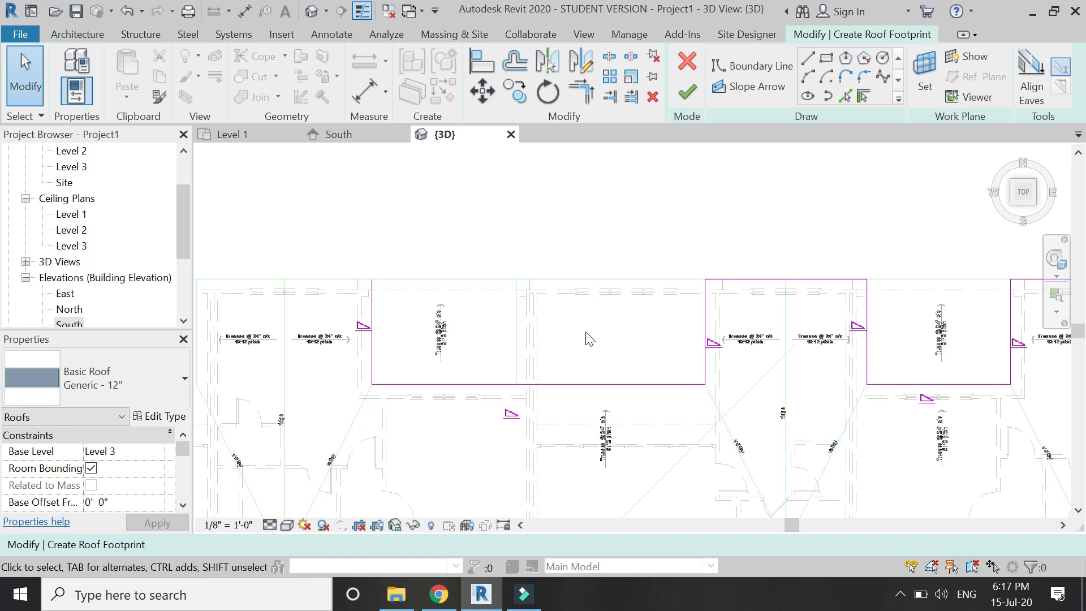
Step: Trace the next gable's boundary 16' 8" west along the roof edge, then south to the valley corner
scroll(671, 221, down, 4)
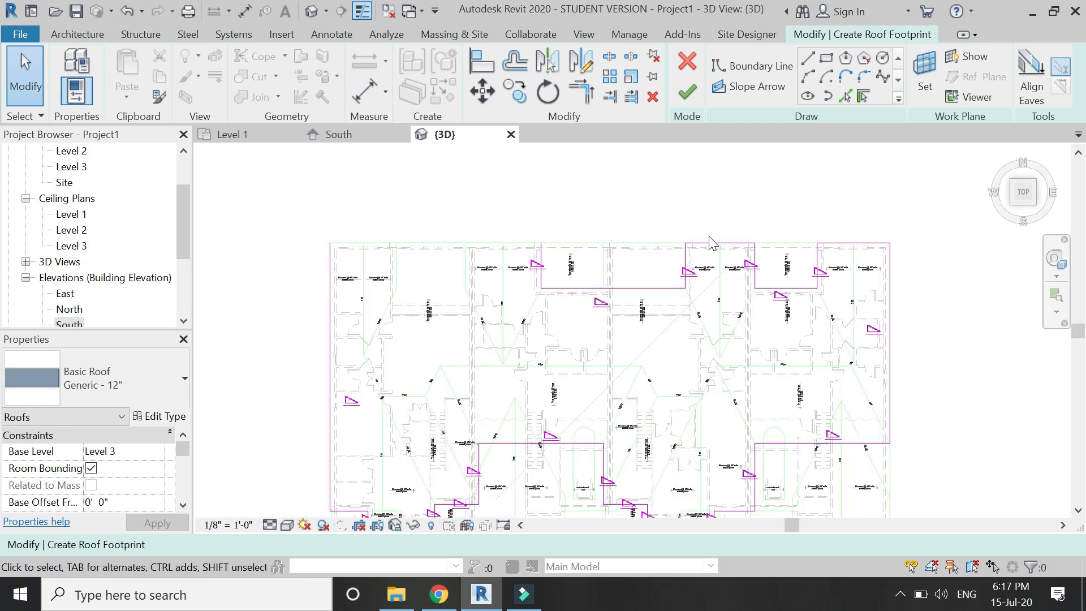
scroll(711, 242, down, 1)
scroll(588, 308, up, 5)
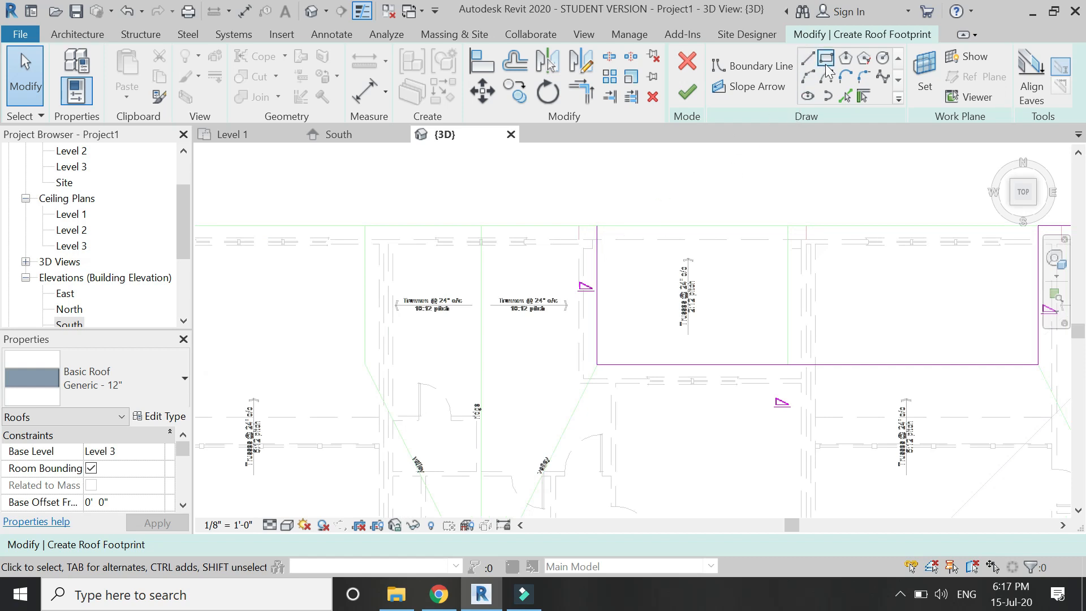
click(806, 59)
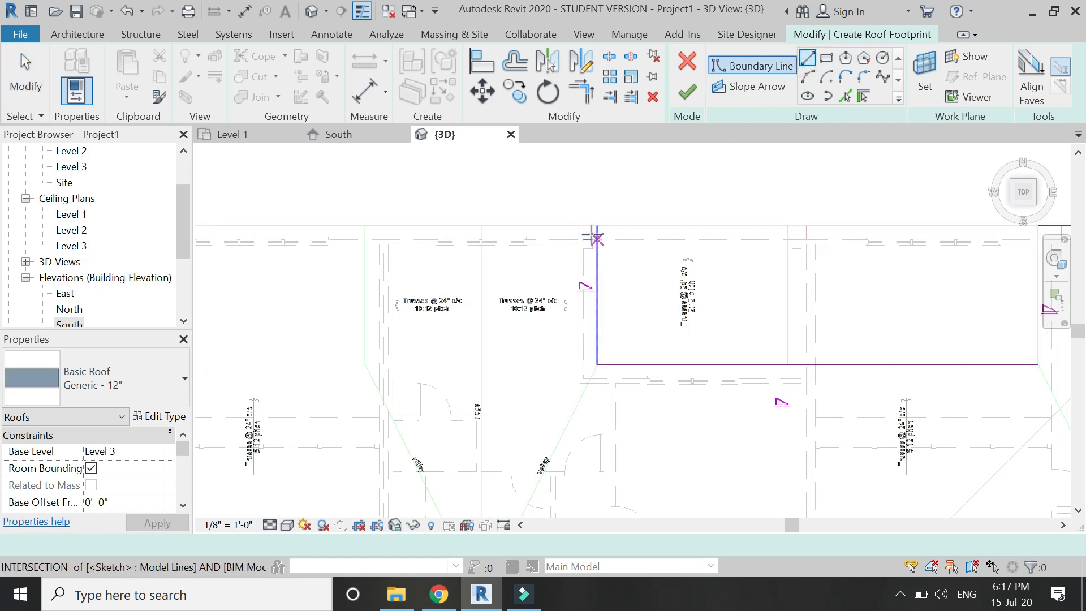
click(597, 225)
click(365, 225)
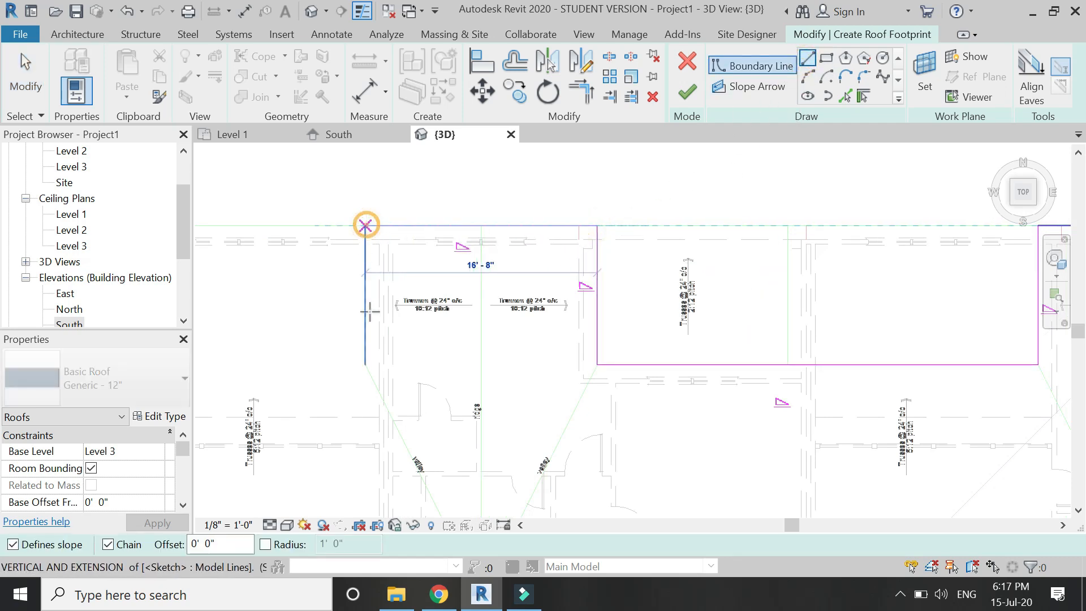
click(365, 364)
key(Escape)
key(Escape)
Step: Set the slope of the 16' 8" gable's two vertical lines to 10" / 12" and make its north line non-slope-defining
drag(623, 289, 346, 310)
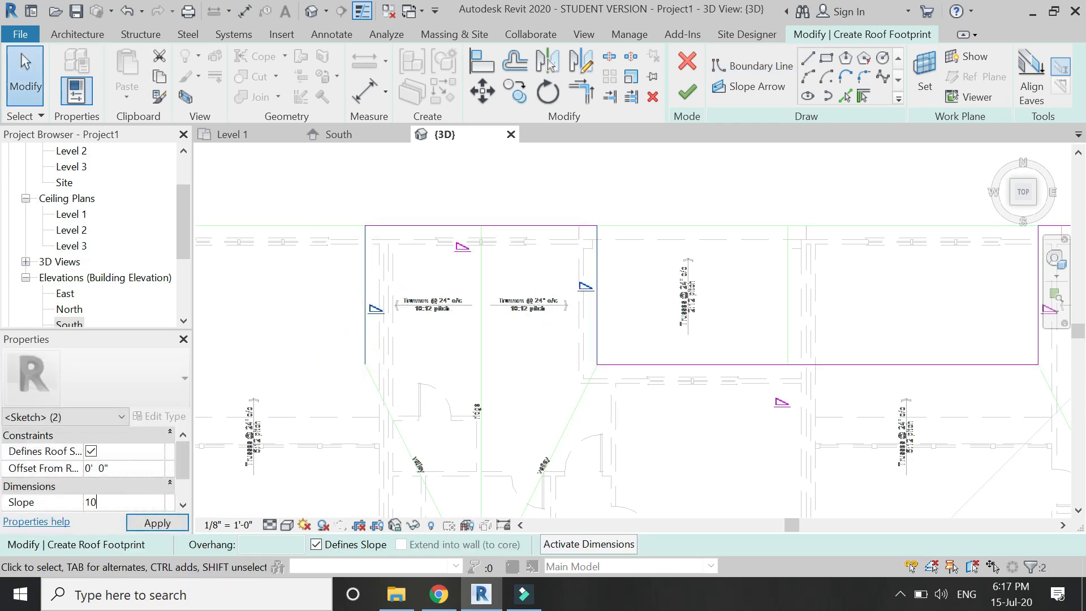
click(468, 226)
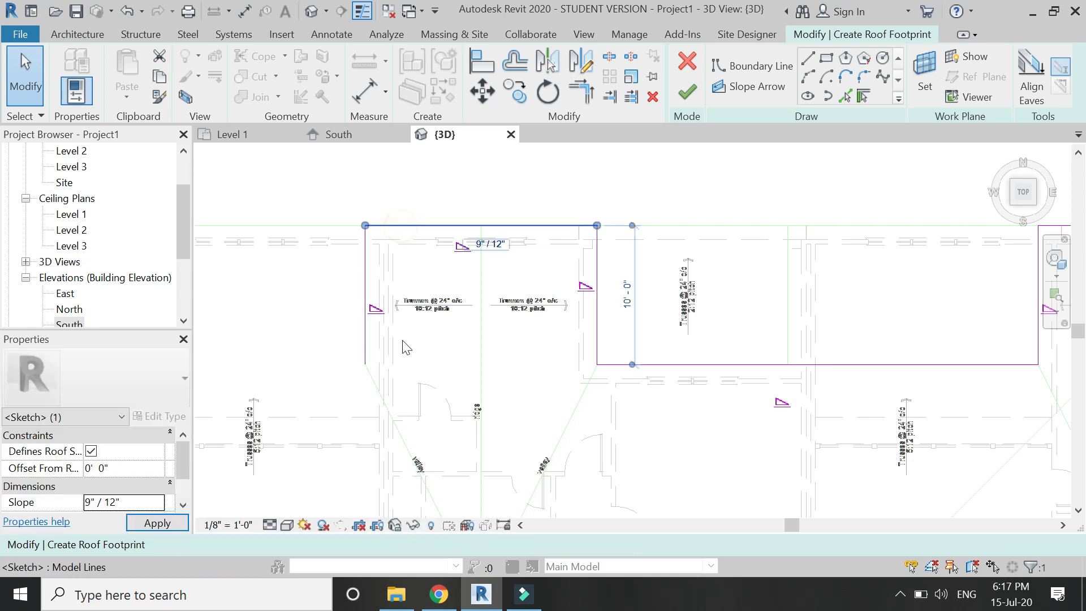
click(315, 545)
click(538, 388)
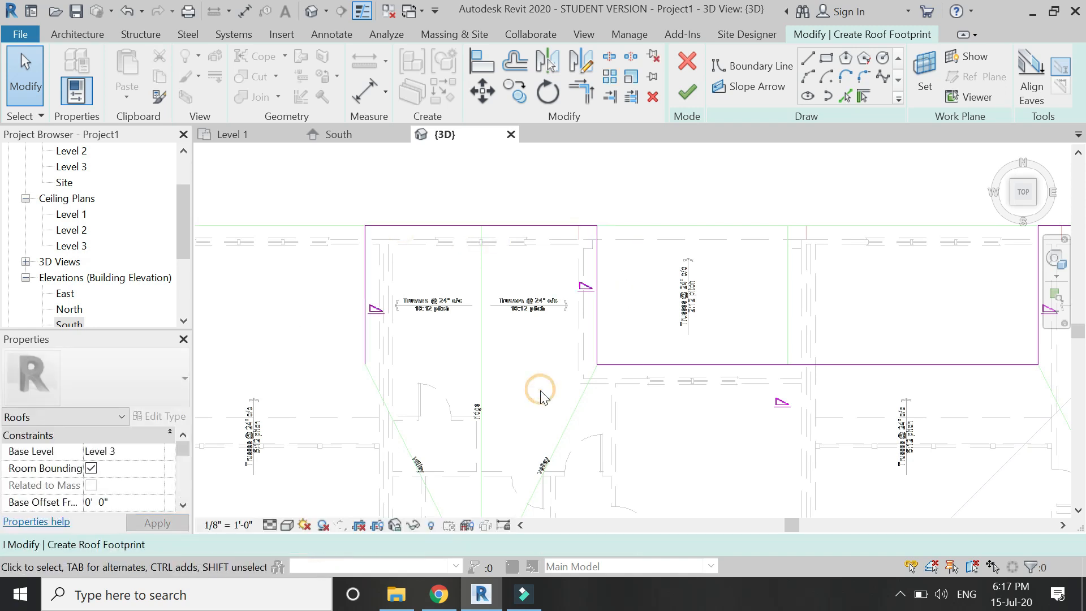
Step: Sketch a boundary line 15' 0" westward from the gable's valley corner, then 10' 0" north to the roof edge
click(808, 59)
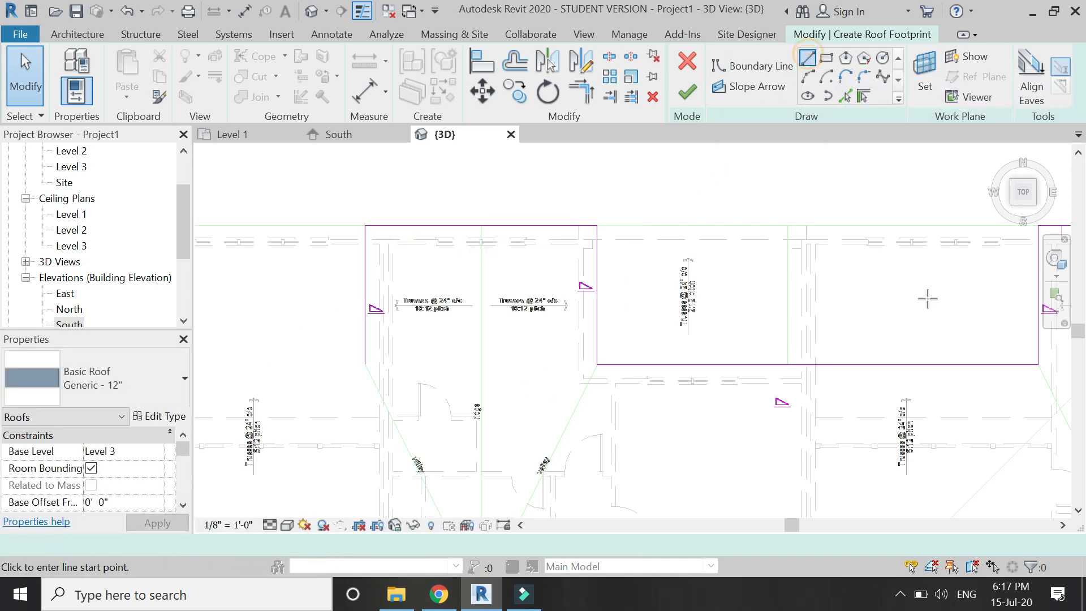
scroll(928, 297, down, 4)
scroll(622, 300, up, 4)
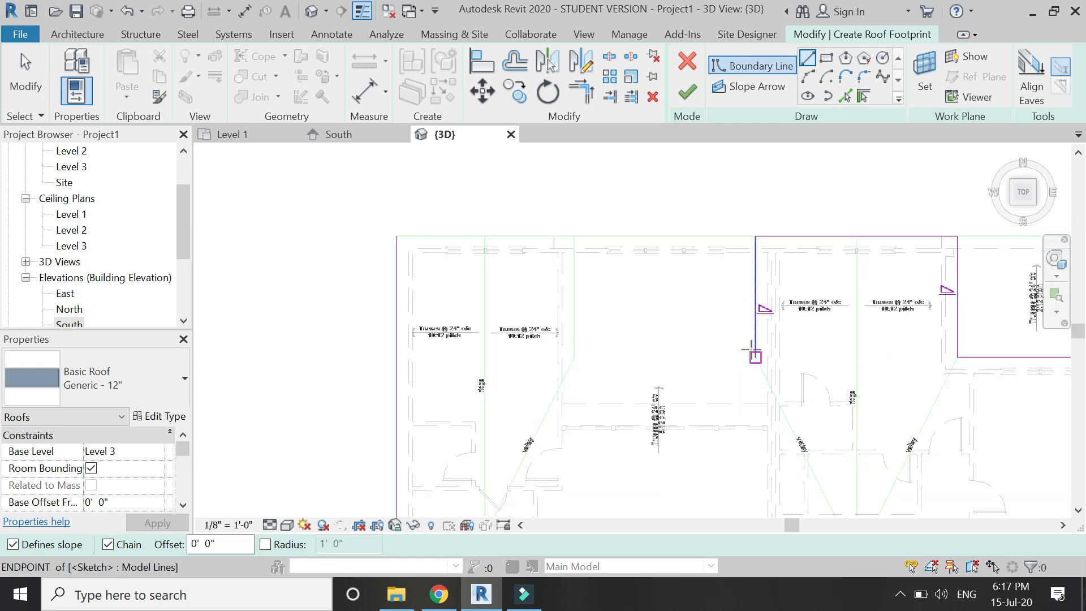
click(755, 356)
click(574, 357)
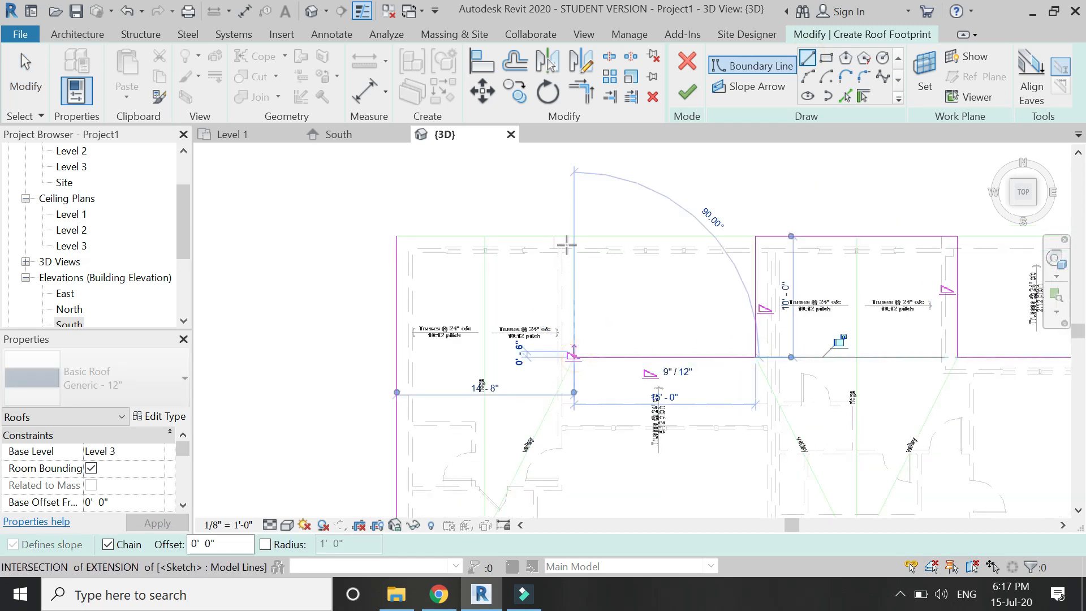
click(573, 236)
key(Escape)
key(Escape)
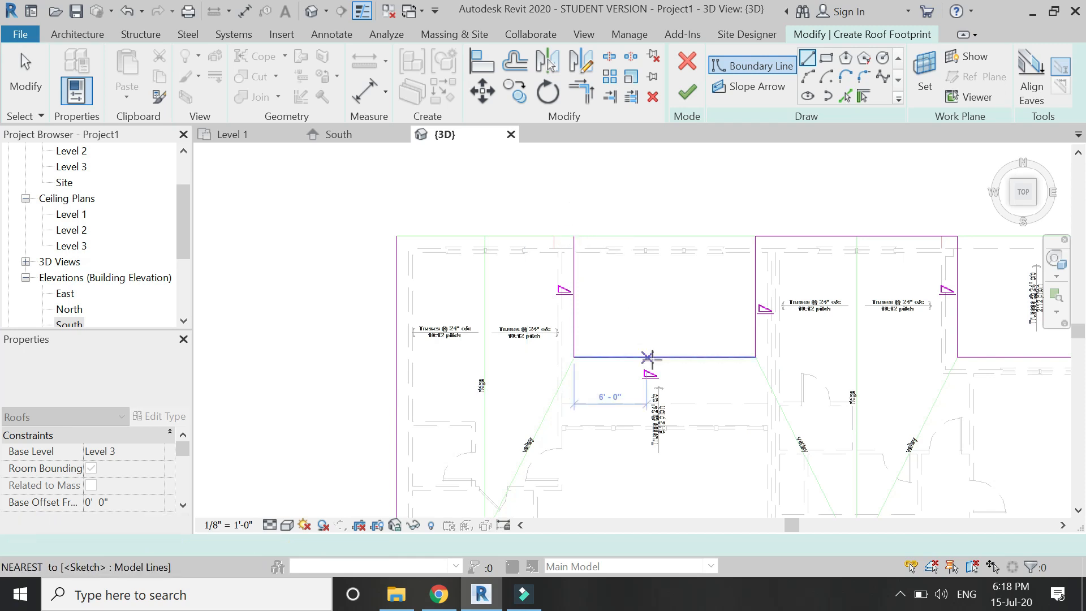
Step: Set the slope of the 15' 0" horizontal boundary line to 5" / 12"
scroll(707, 364, up, 2)
click(704, 357)
click(667, 377)
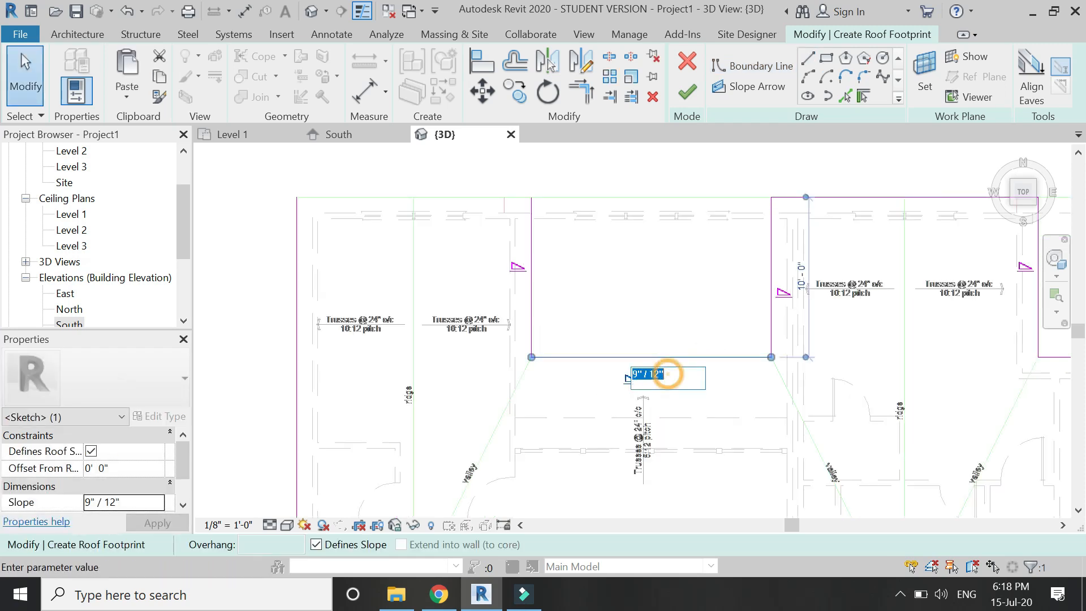
text(5)
key(Return)
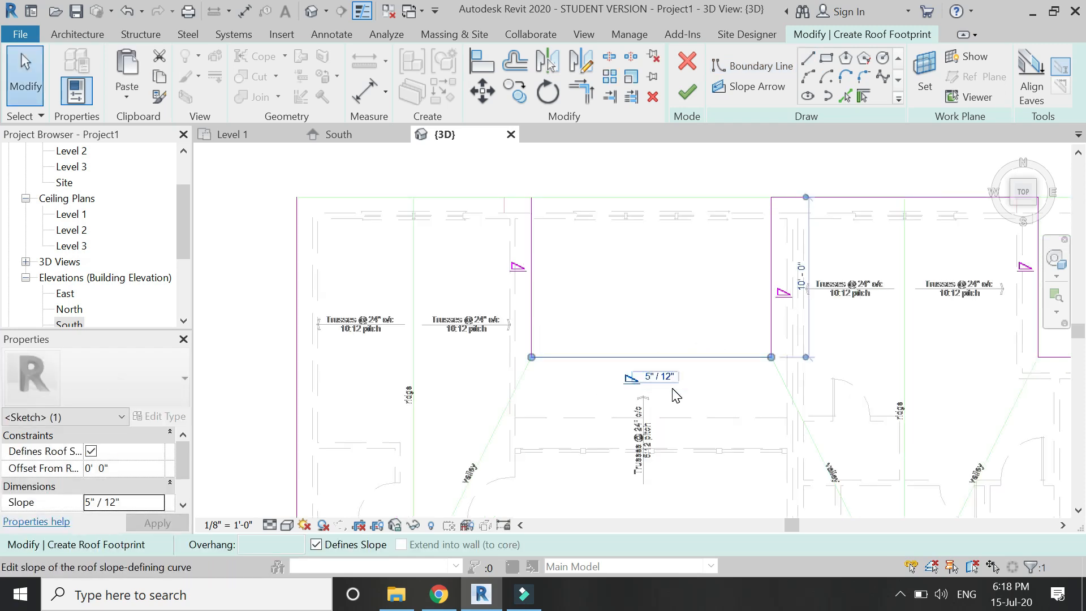
click(634, 272)
Step: Close the boundary with a 14' 8" north line to the roof's northwest corner and make it non-slope-defining
click(532, 197)
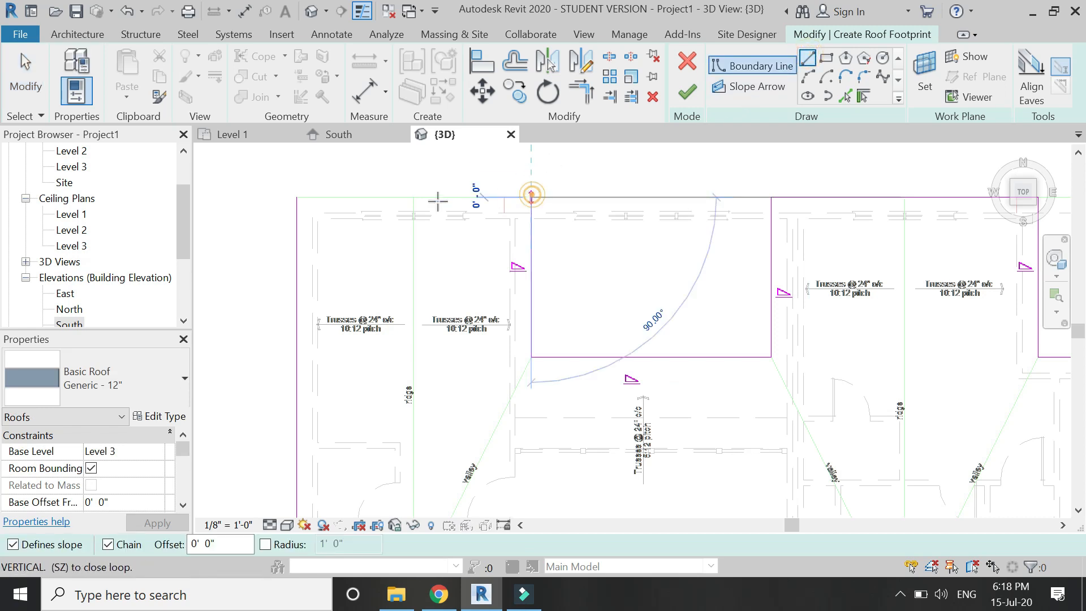
click(296, 197)
key(Escape)
key(Escape)
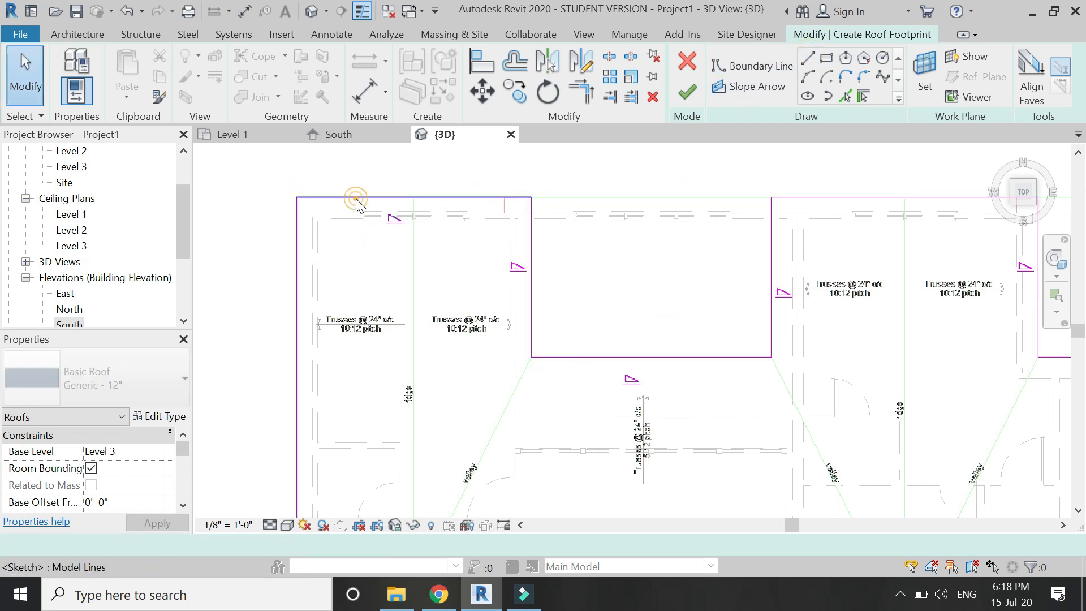
click(359, 198)
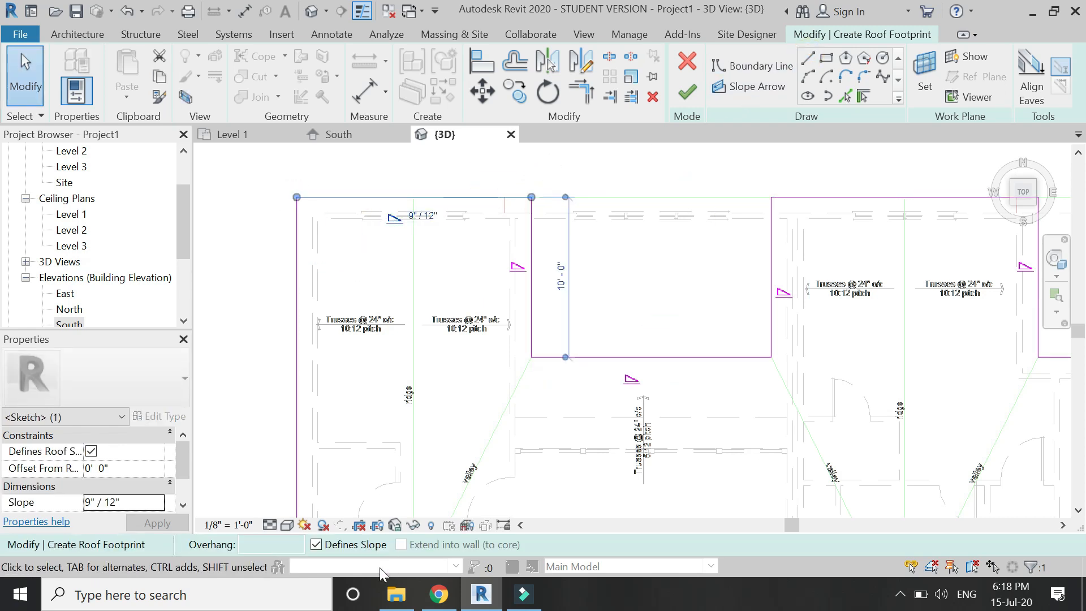
click(573, 390)
Step: Set the slope of the northwest gable's 10' 0" vertical line to 10" / 12"
click(532, 235)
click(554, 264)
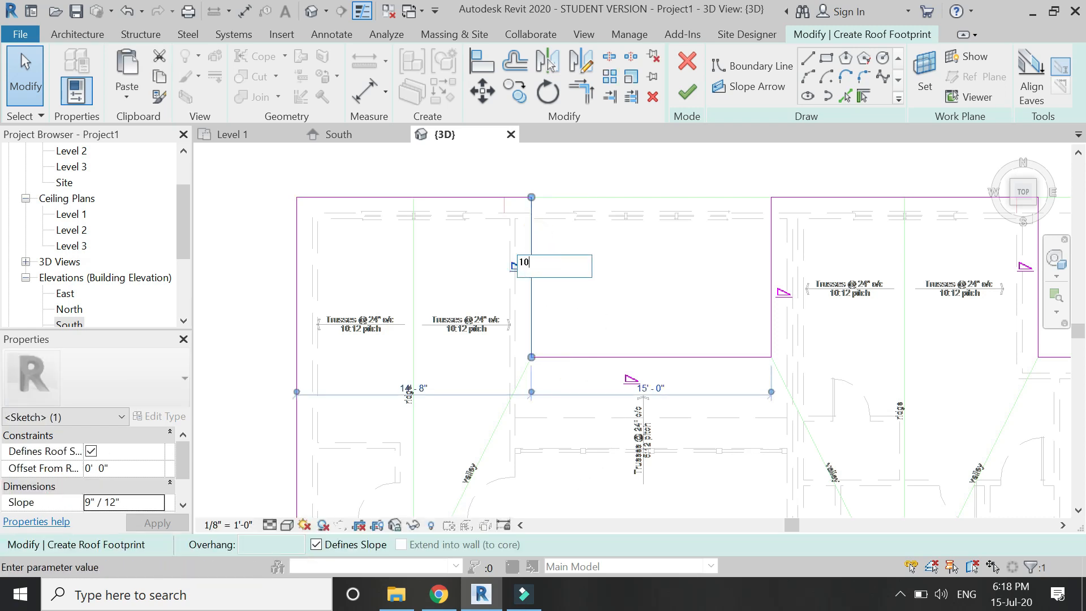
click(614, 329)
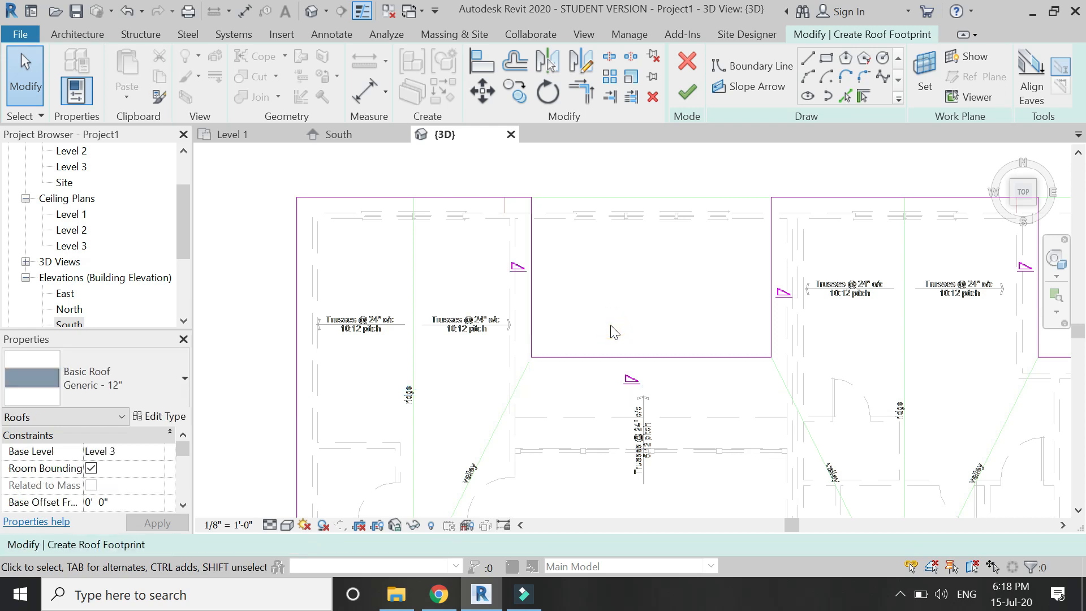
Step: Try to finish the roof footprint, then return to the boundary sketch
scroll(413, 204, down, 6)
scroll(603, 225, up, 2)
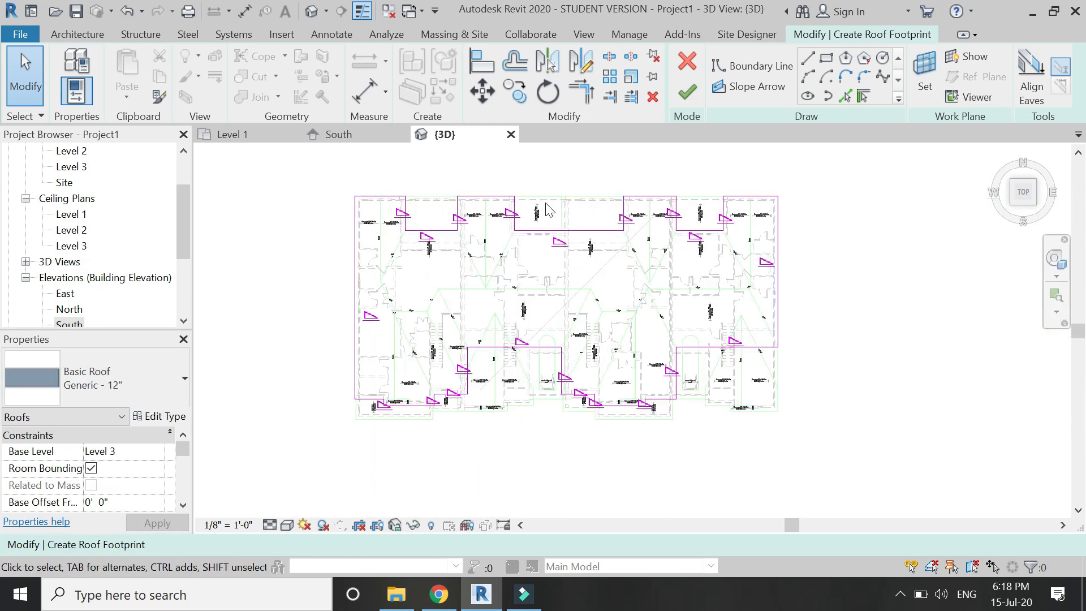
click(693, 94)
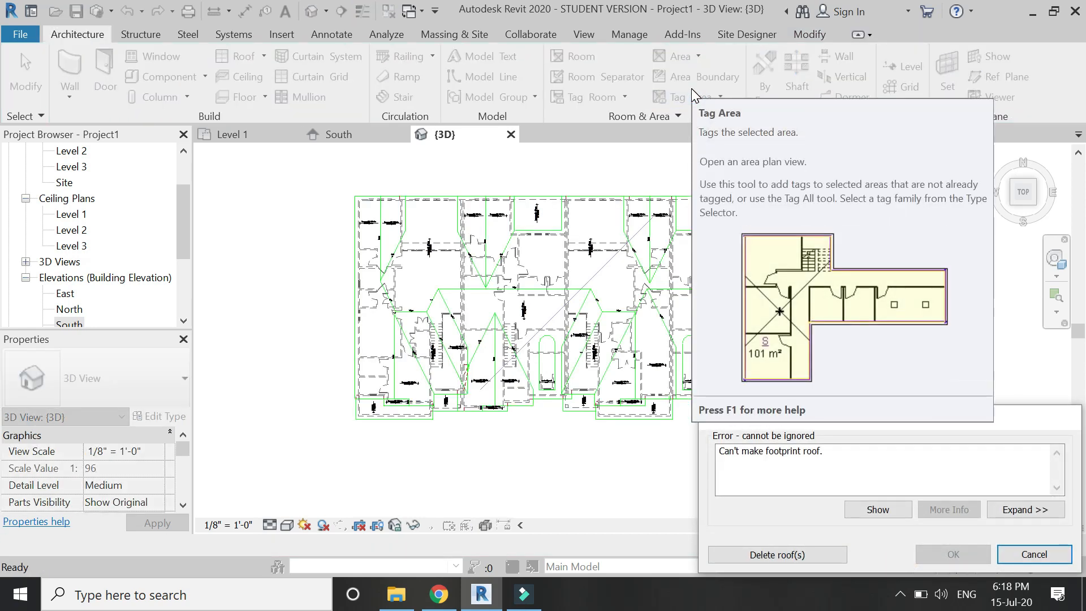
click(1034, 554)
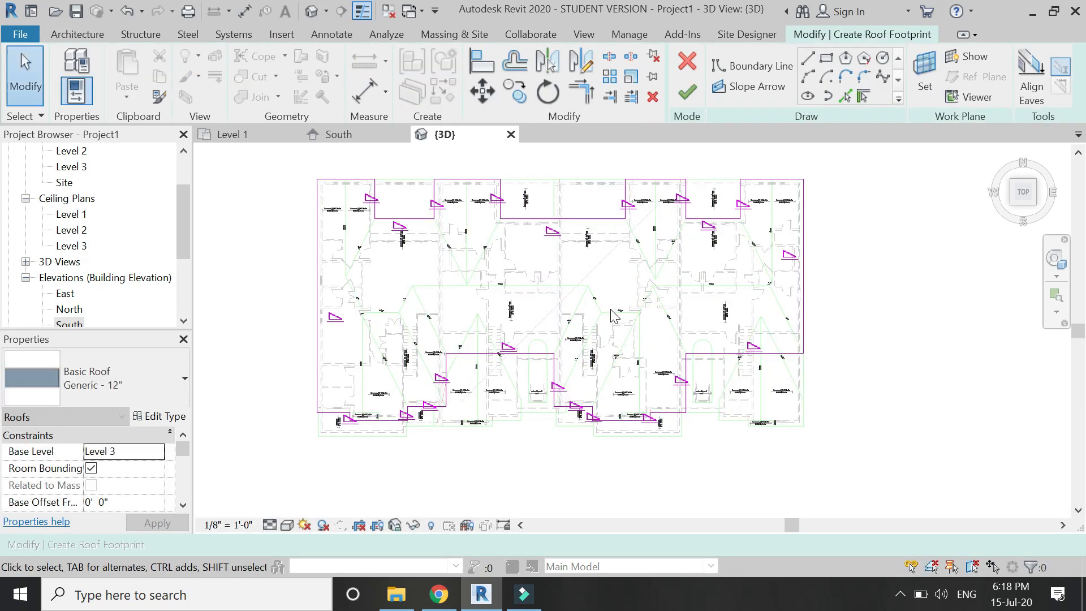
Step: Check the slope settings of the boundary lines along the east edge and the northern gables
scroll(566, 311, up, 3)
click(817, 311)
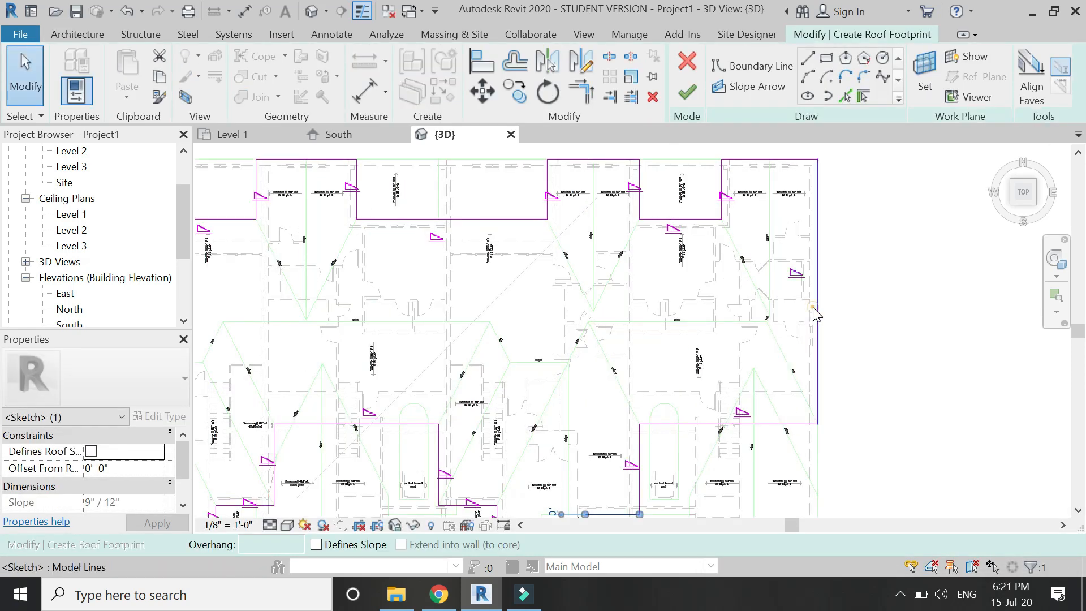
scroll(778, 179, up, 3)
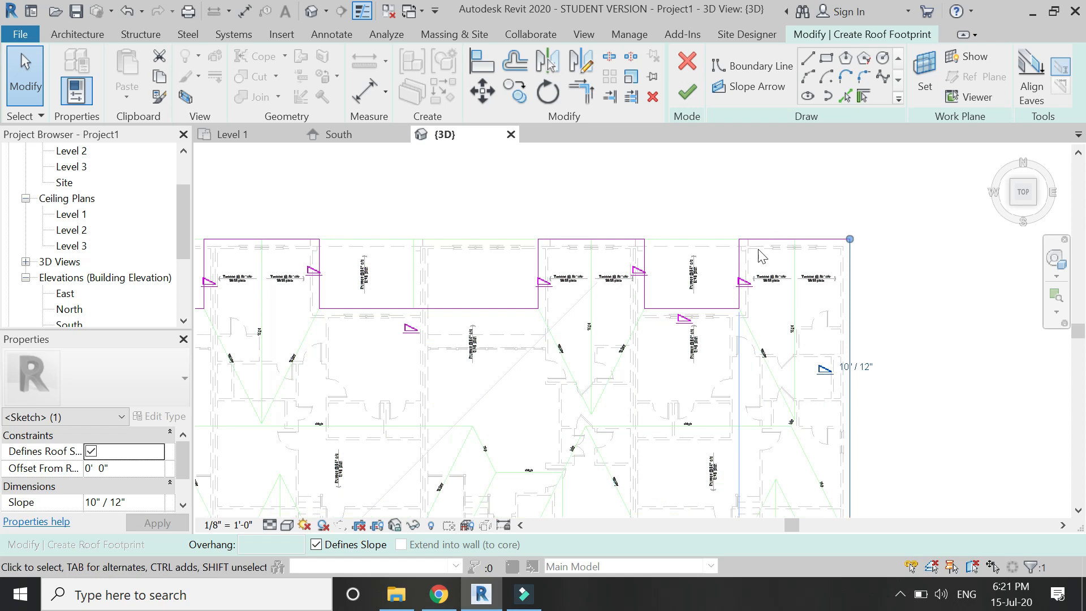
click(726, 288)
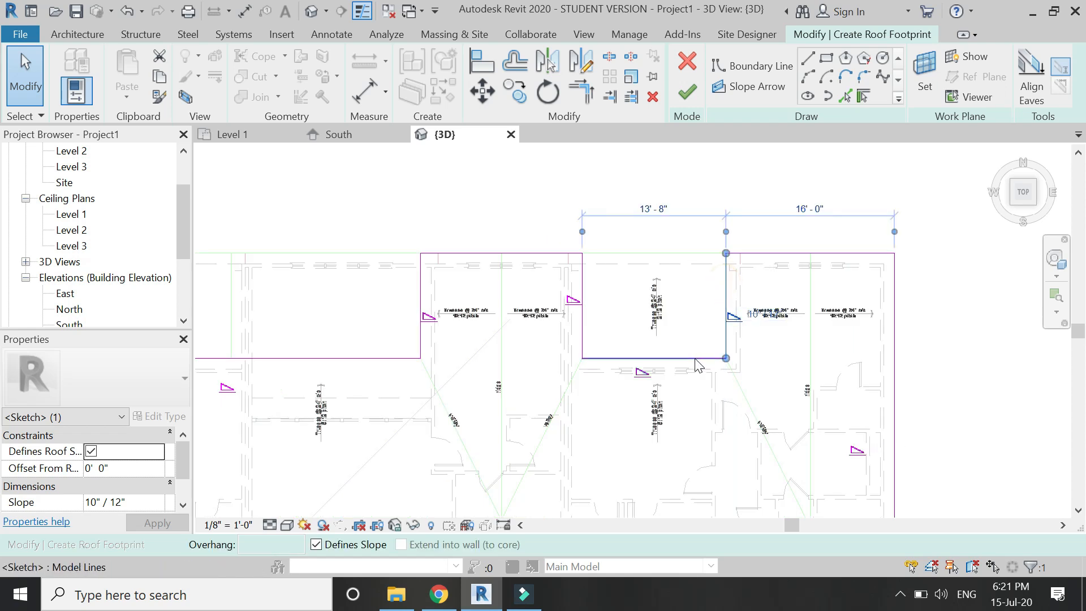
click(697, 362)
click(583, 277)
scroll(946, 354, down, 3)
scroll(512, 335, up, 2)
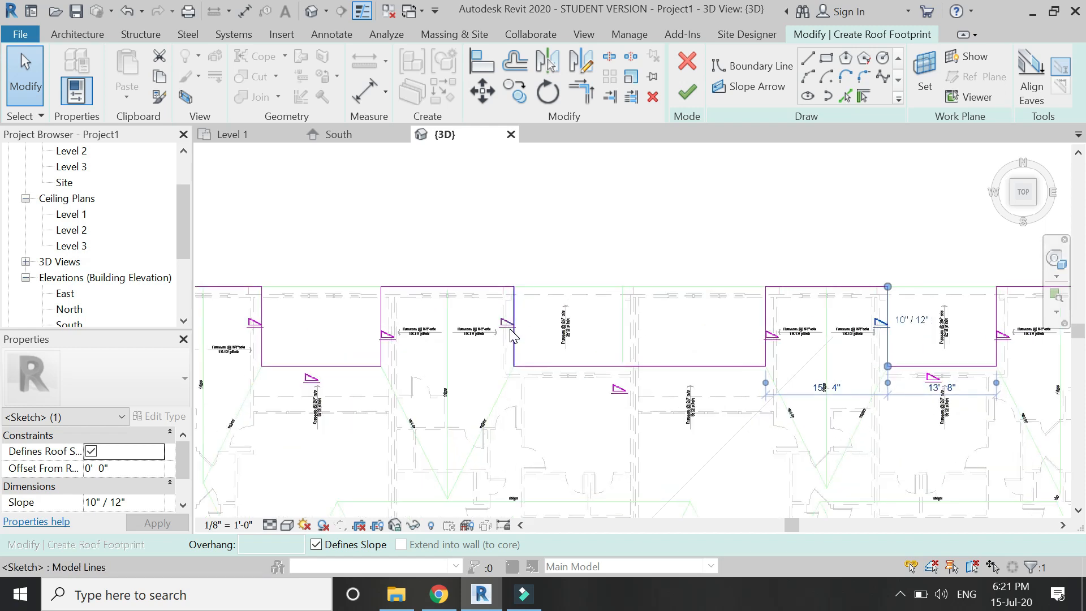
scroll(510, 334, up, 1)
Step: Set the slope of the long horizontal line between the two middle northern gables to 5" / 12" and finish the roof footprint
click(752, 372)
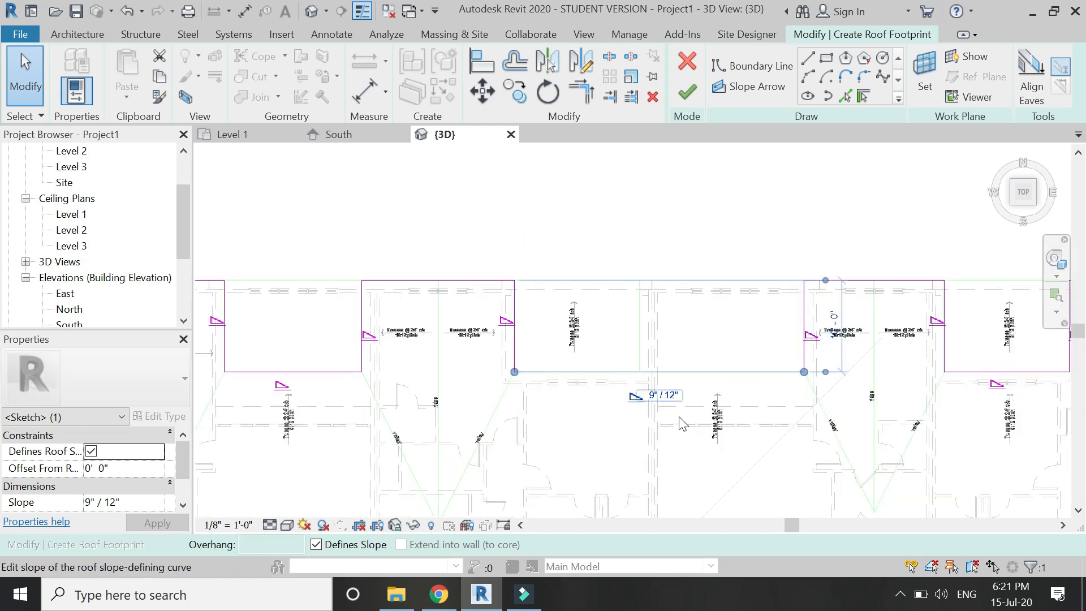
scroll(600, 258, down, 3)
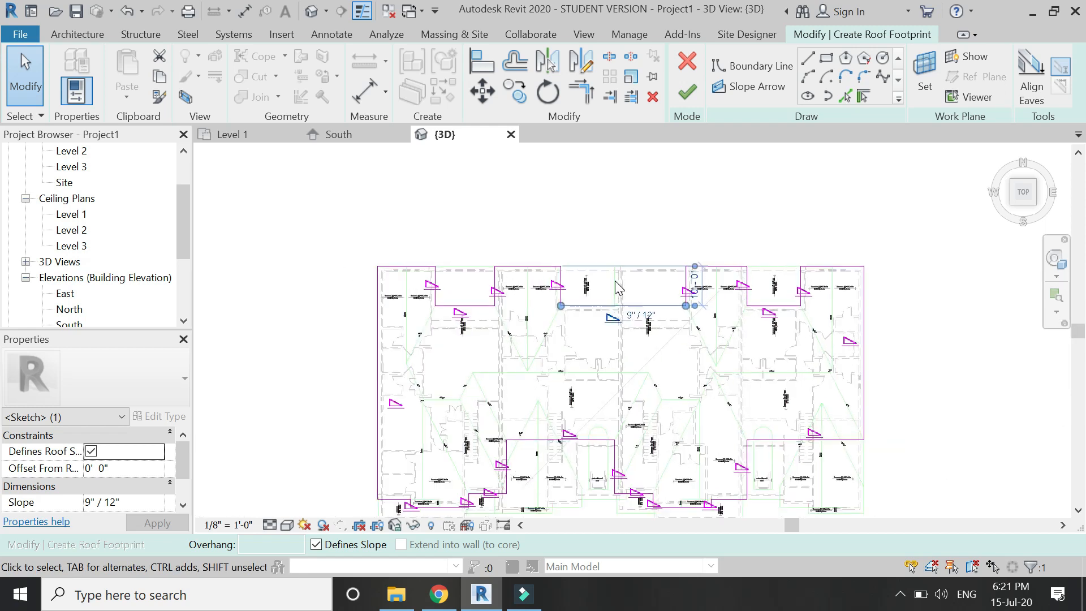
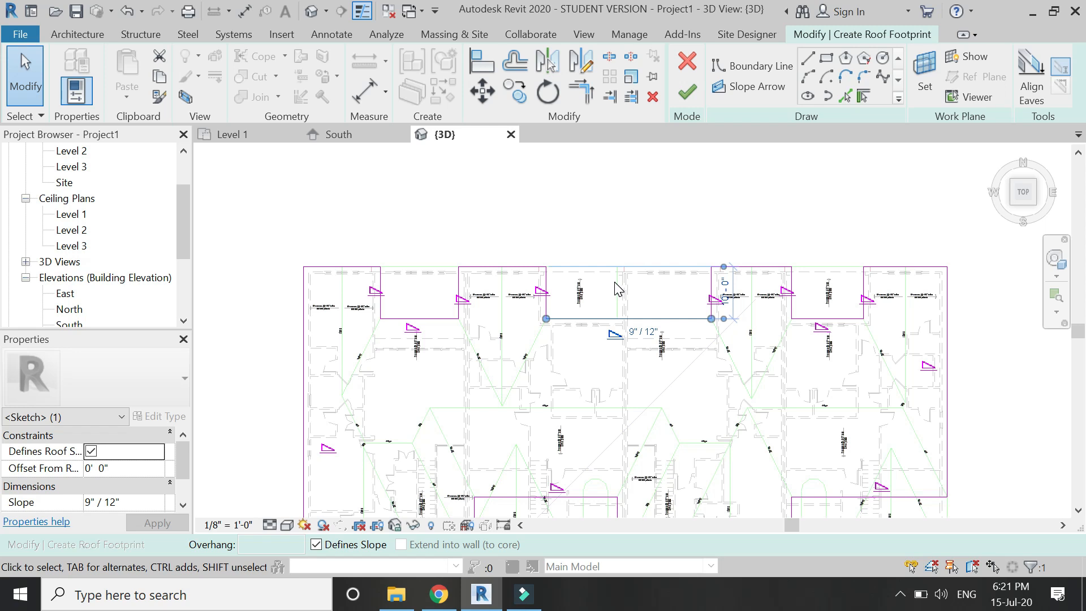
click(639, 331)
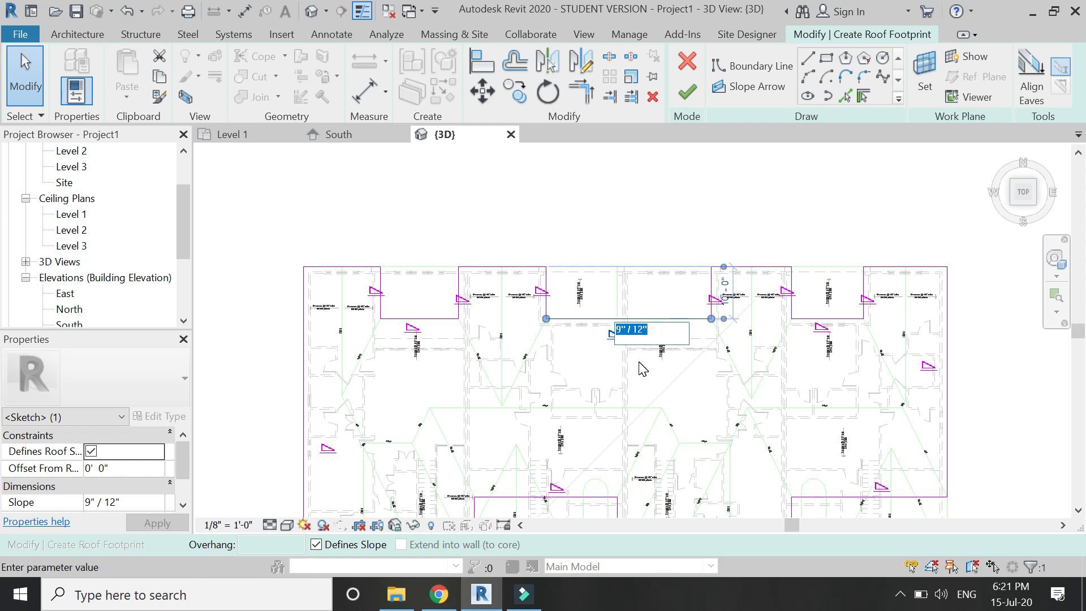
click(641, 378)
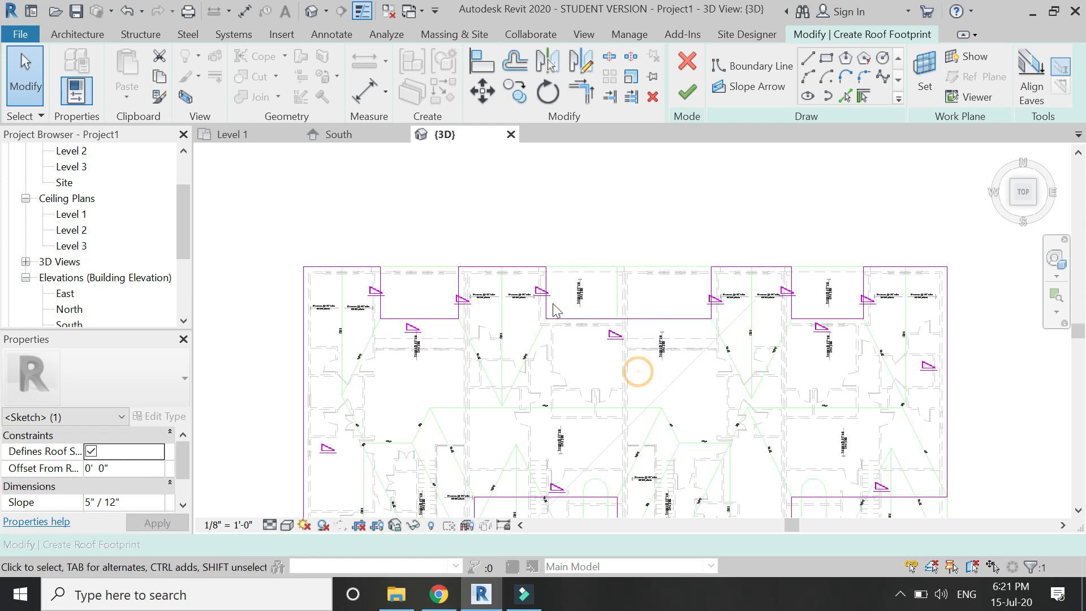
scroll(638, 371, down, 4)
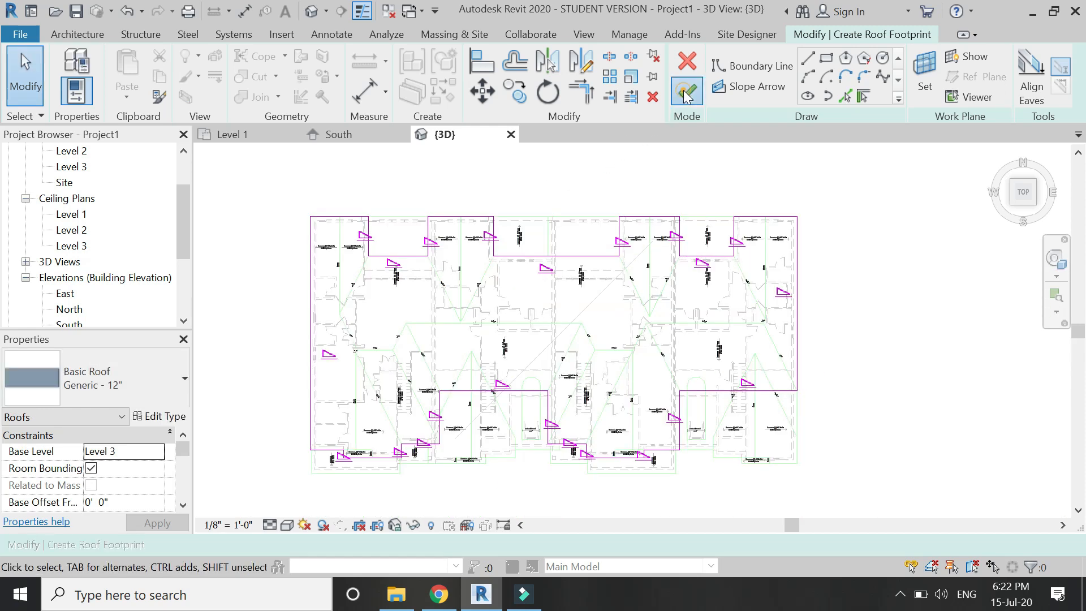
click(685, 92)
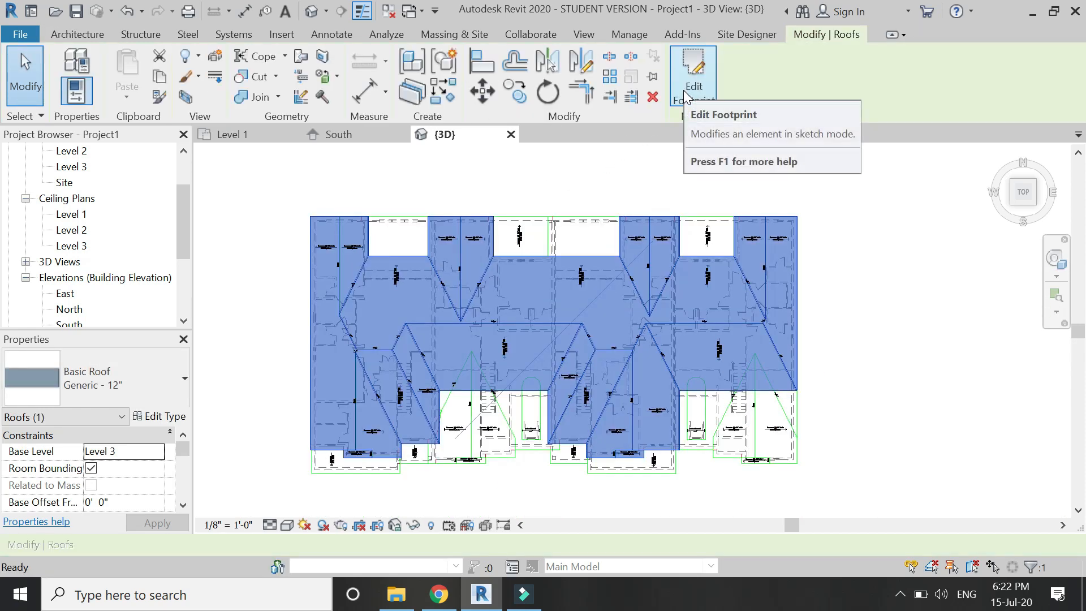
Step: Set the main roof's base offset from Level 3 to 5' 0", checking the roof from the corner and the front
click(812, 245)
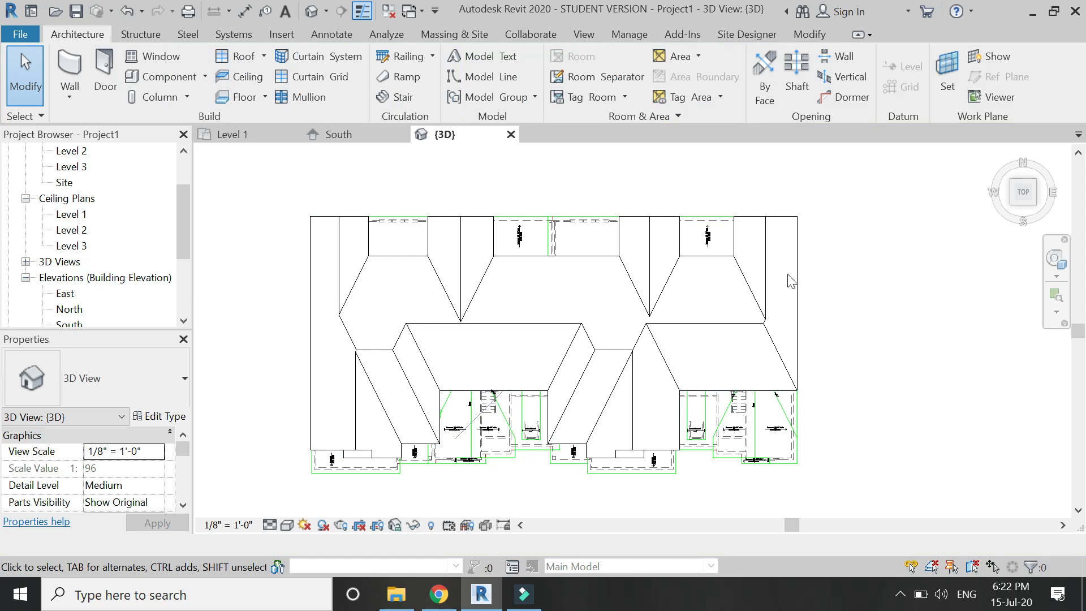
click(1034, 210)
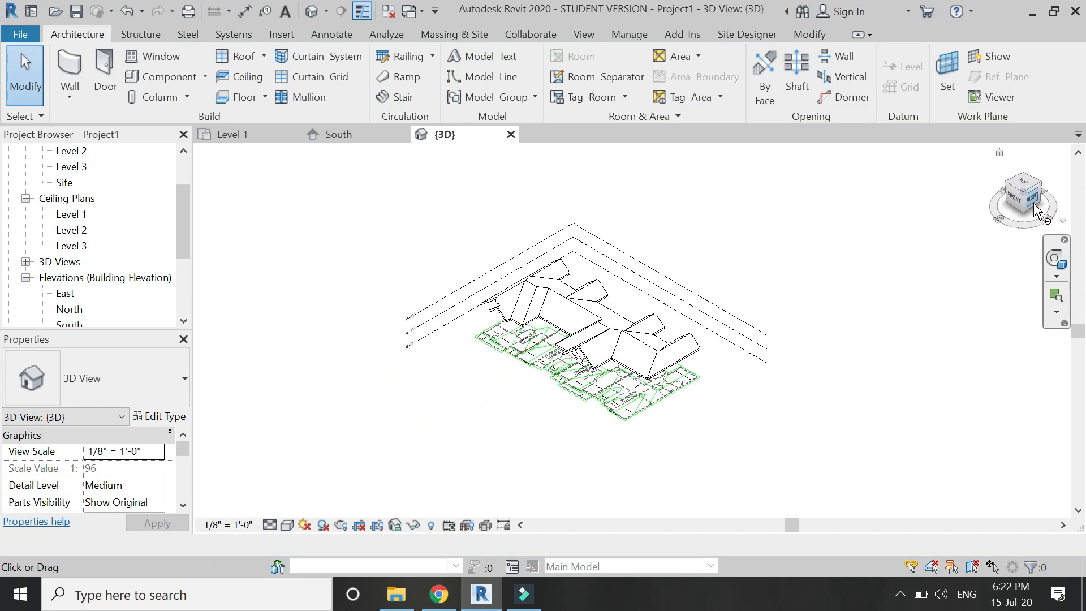
scroll(723, 318, up, 2)
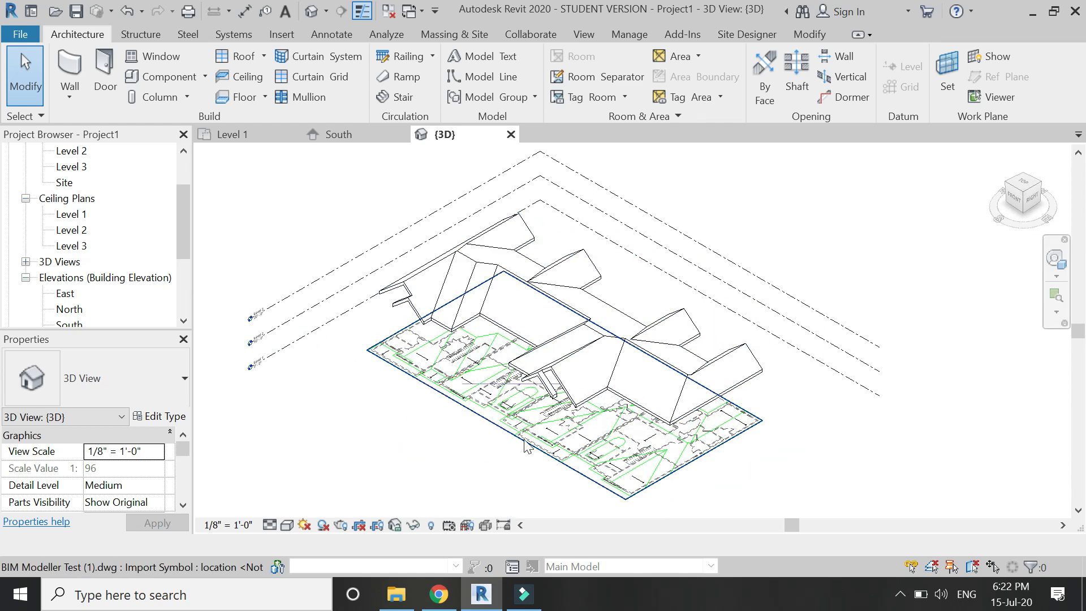
scroll(429, 390, up, 1)
scroll(422, 371, up, 1)
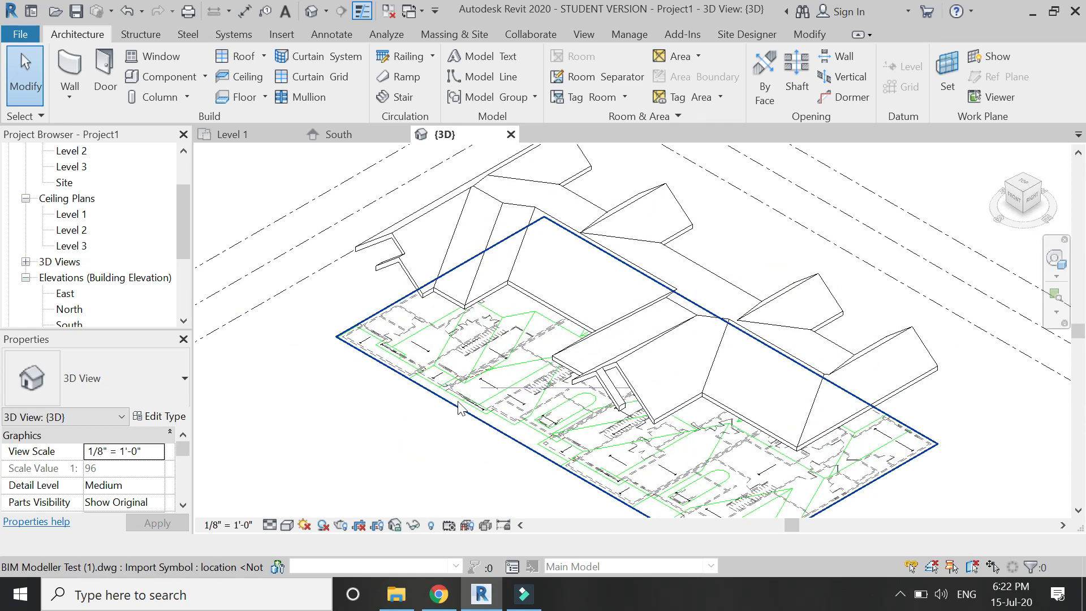
click(1013, 201)
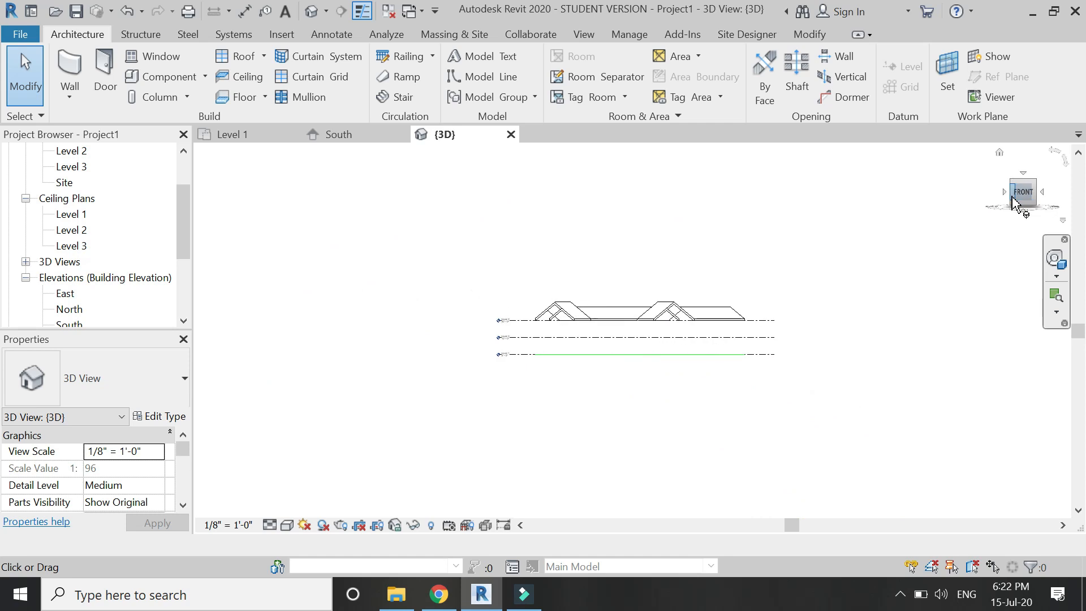
scroll(622, 339, up, 3)
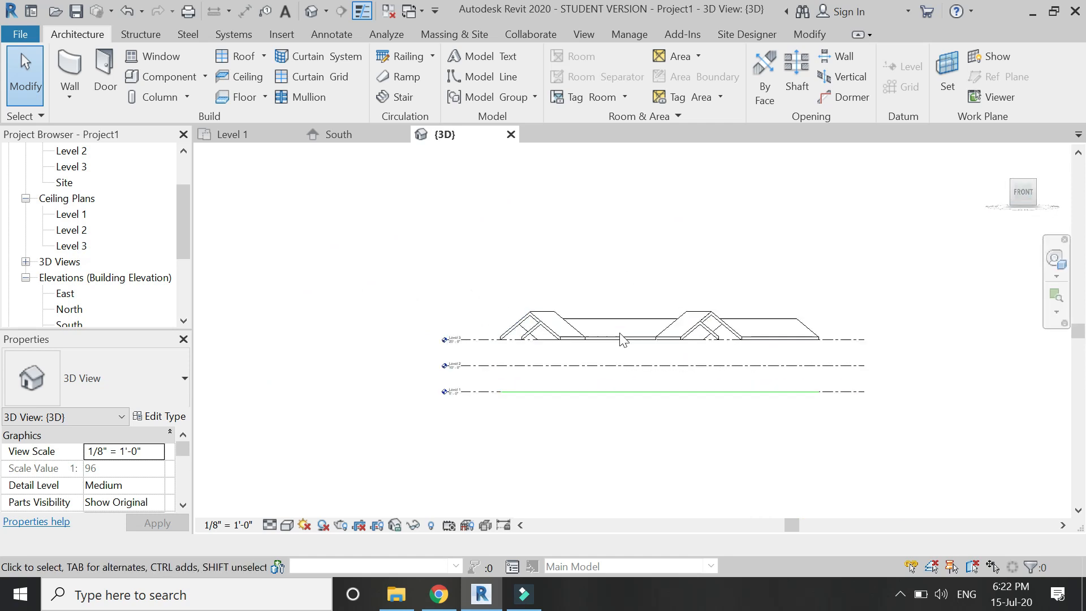
click(679, 315)
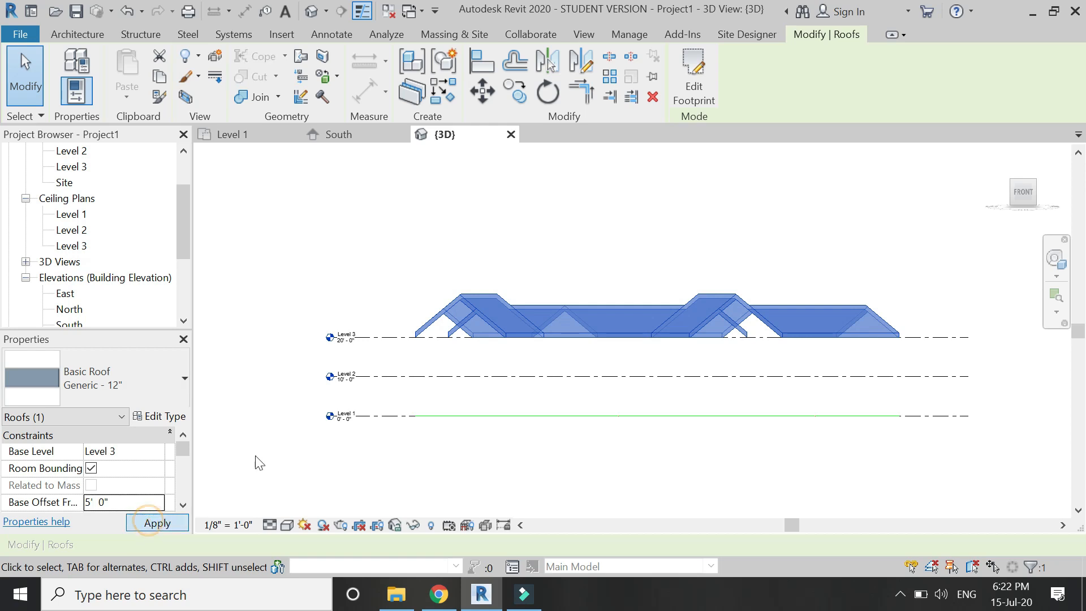
click(296, 263)
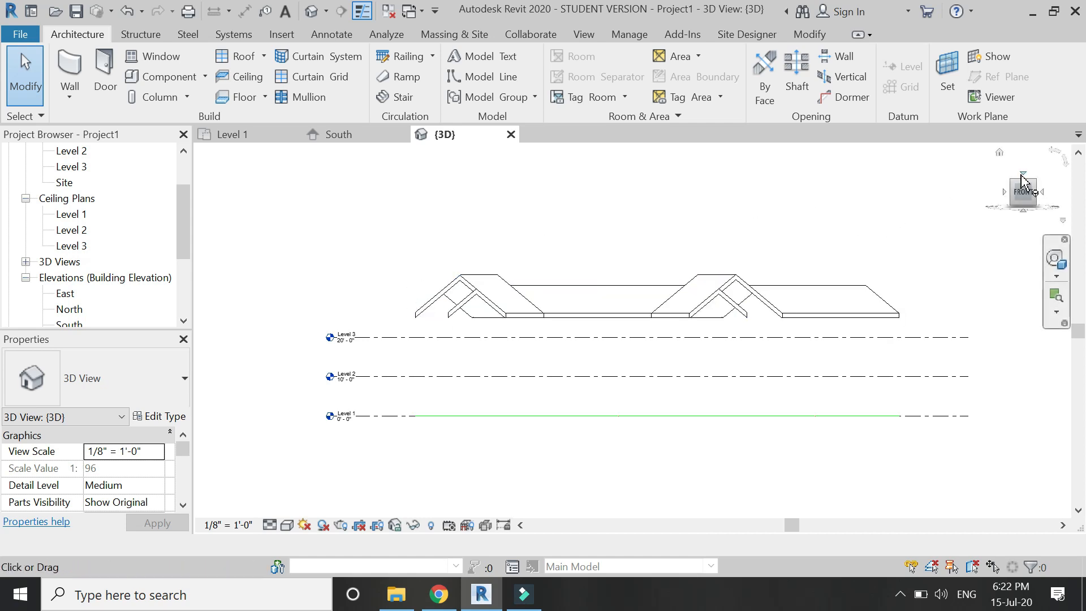
Step: Show the model from the top in wireframe display
click(1022, 176)
click(290, 524)
click(315, 419)
Step: Compare the roof outline with the underlying CAD roof plan around the northern and southern gables
scroll(622, 334, up, 4)
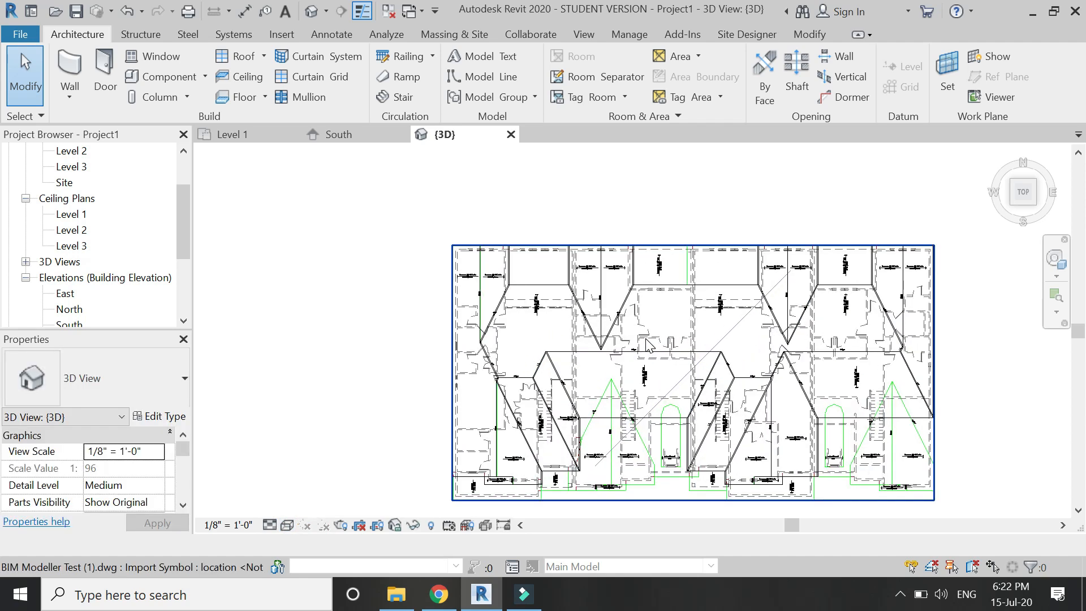
scroll(648, 345, up, 2)
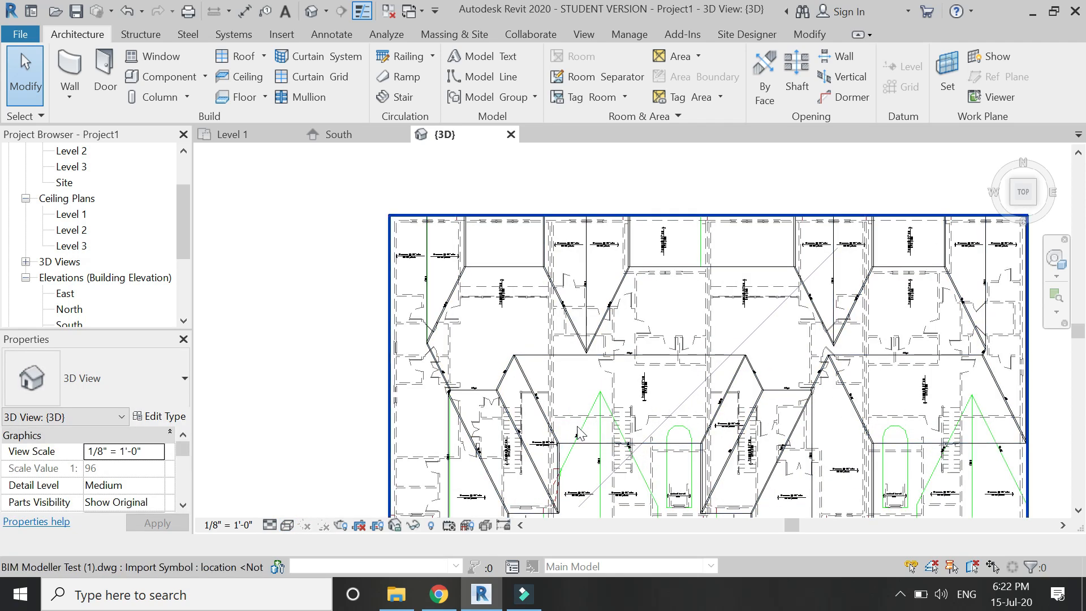
scroll(928, 283, up, 2)
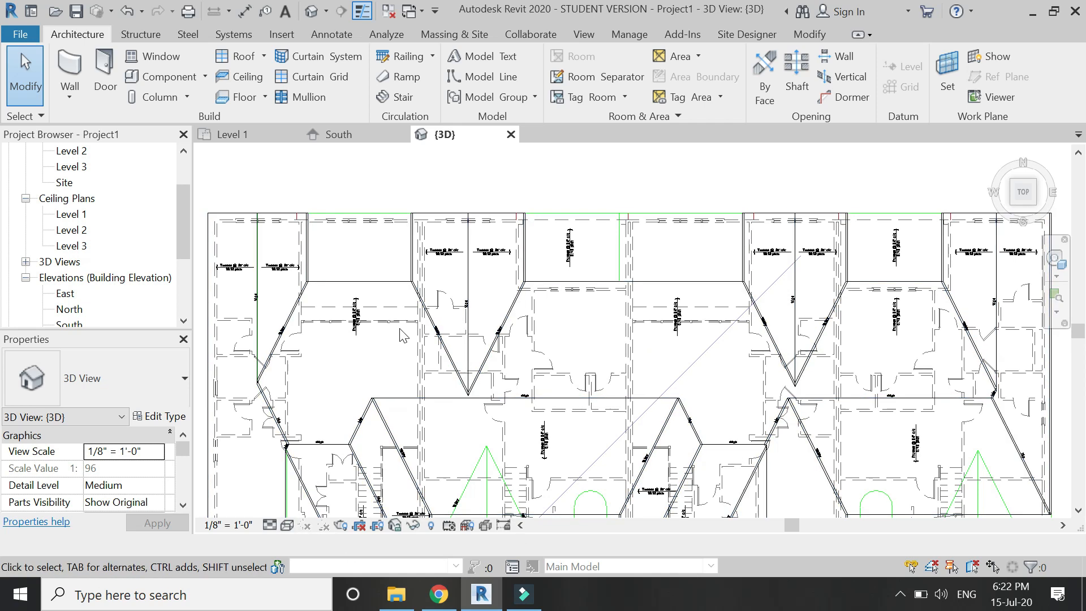
click(524, 242)
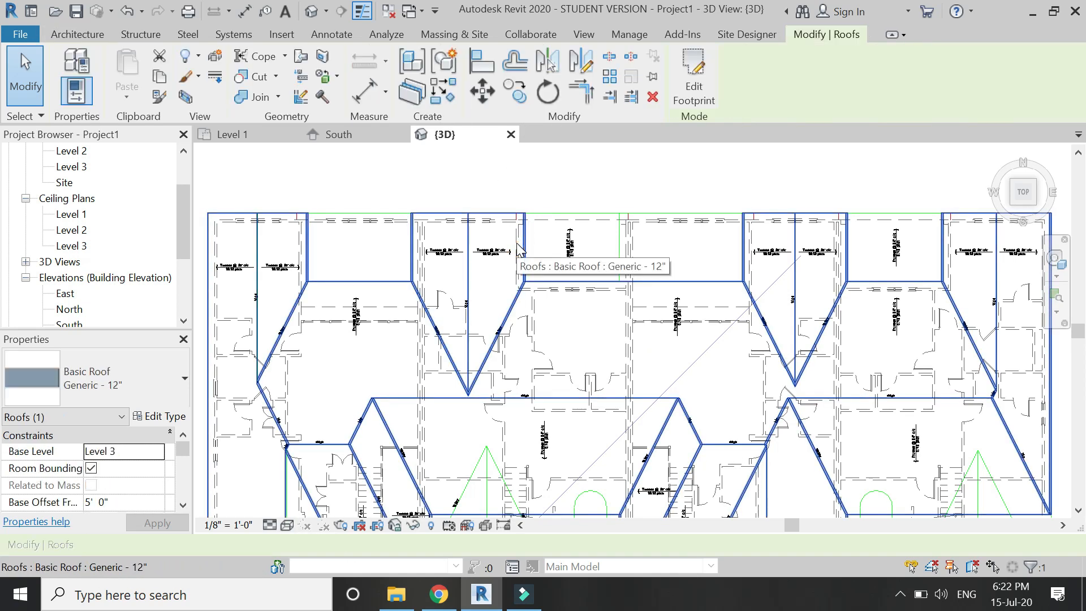
scroll(674, 165, down, 2)
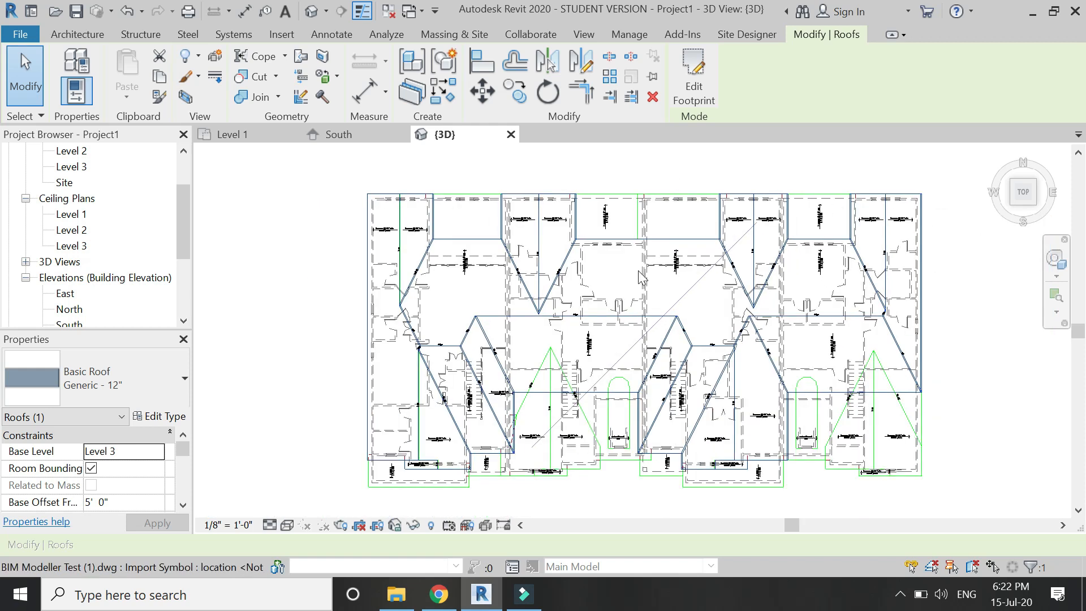
scroll(575, 441, up, 1)
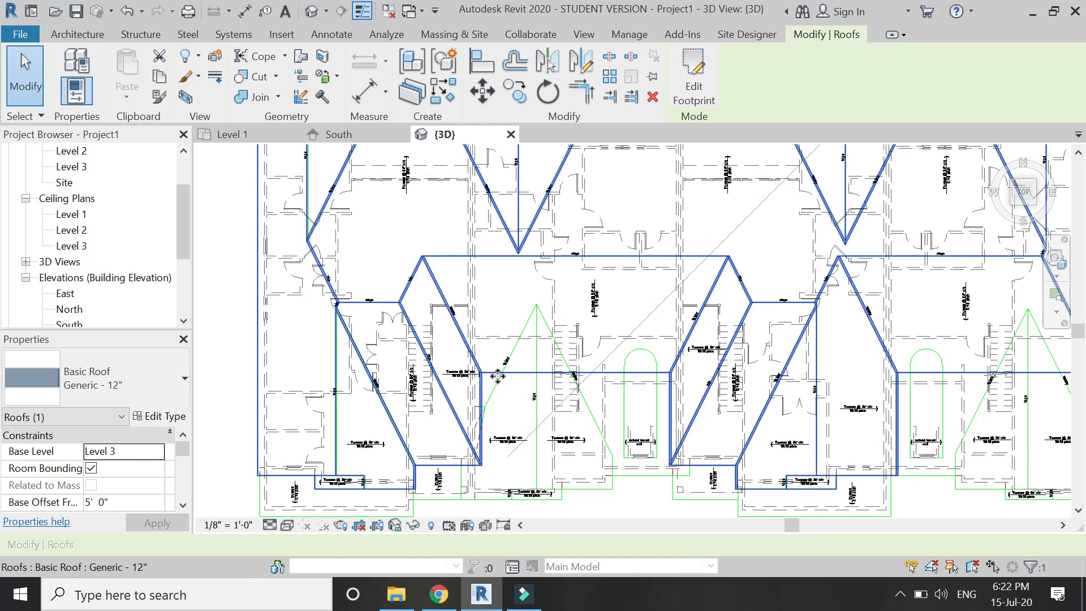
click(509, 433)
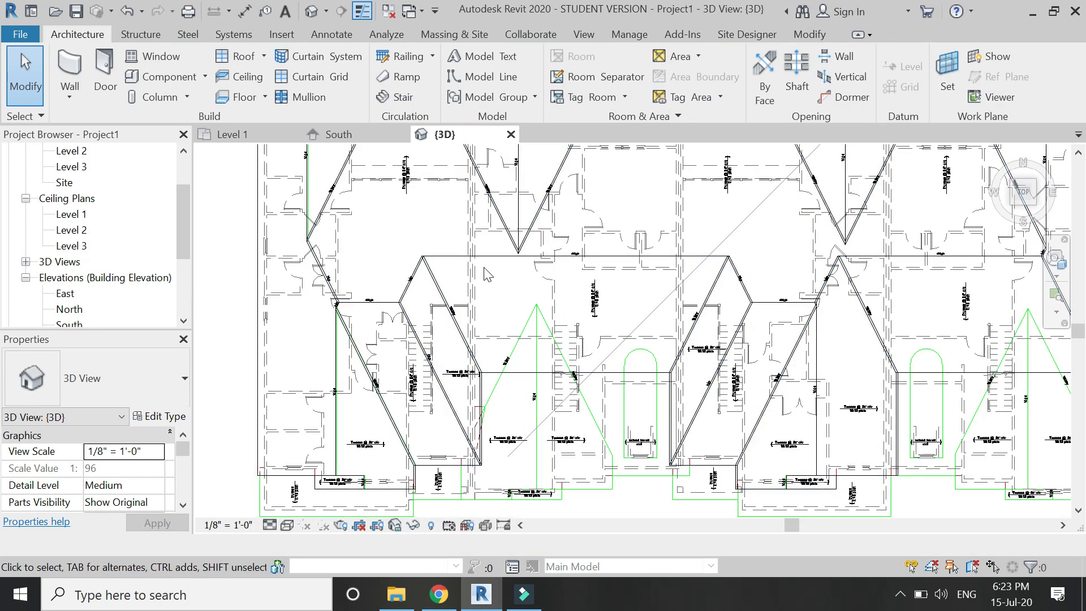
scroll(488, 271, down, 1)
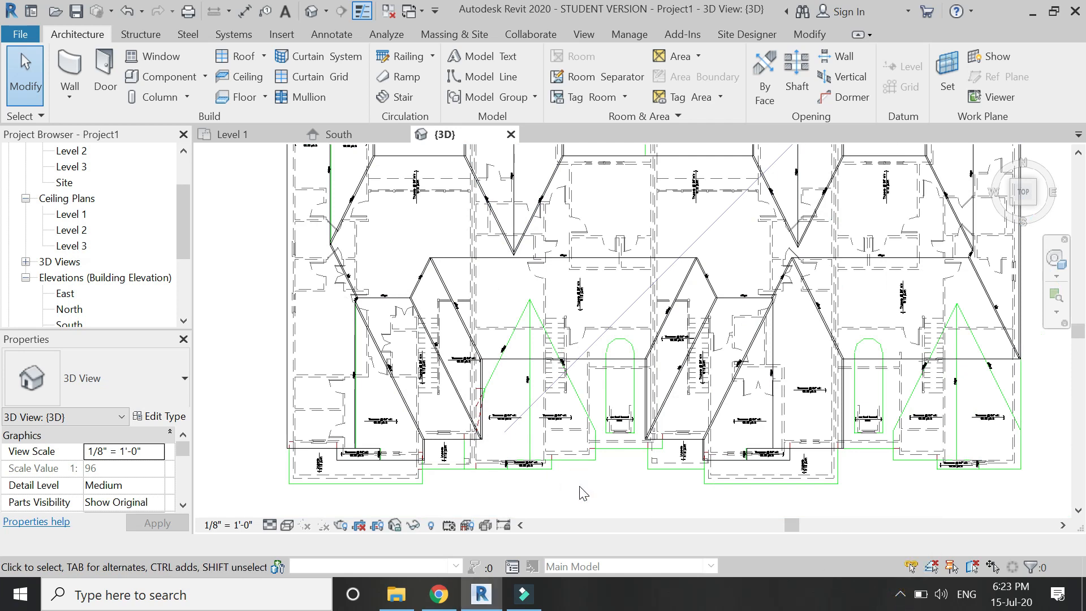
scroll(583, 493, down, 2)
scroll(413, 181, up, 3)
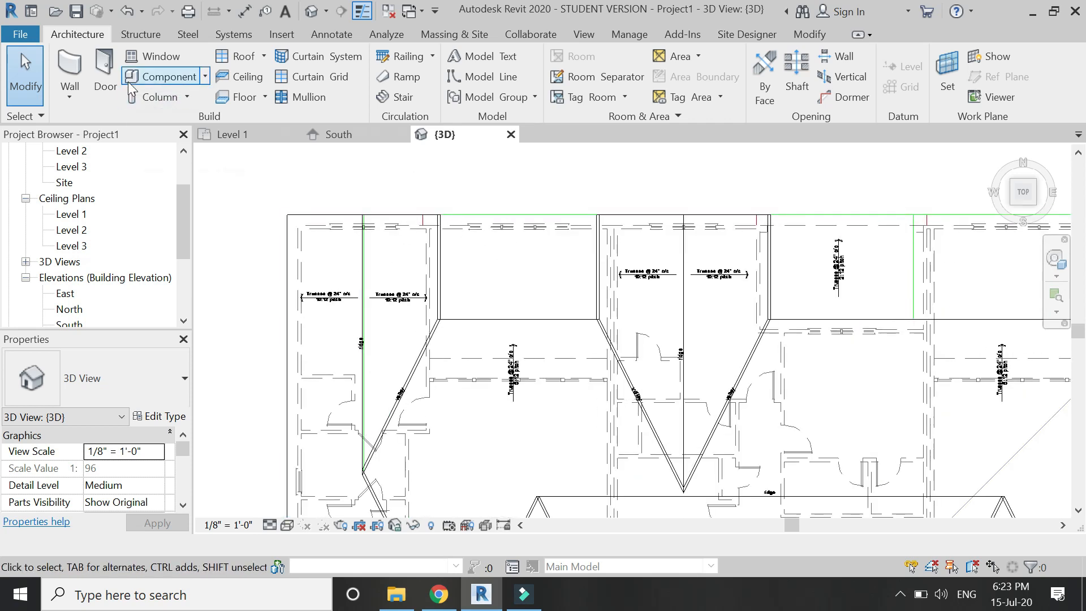
Step: Start a roof footprint on Level 3 and sketch a rectangle about 10' 0" deep between the two westernmost northern gables
click(241, 56)
click(536, 304)
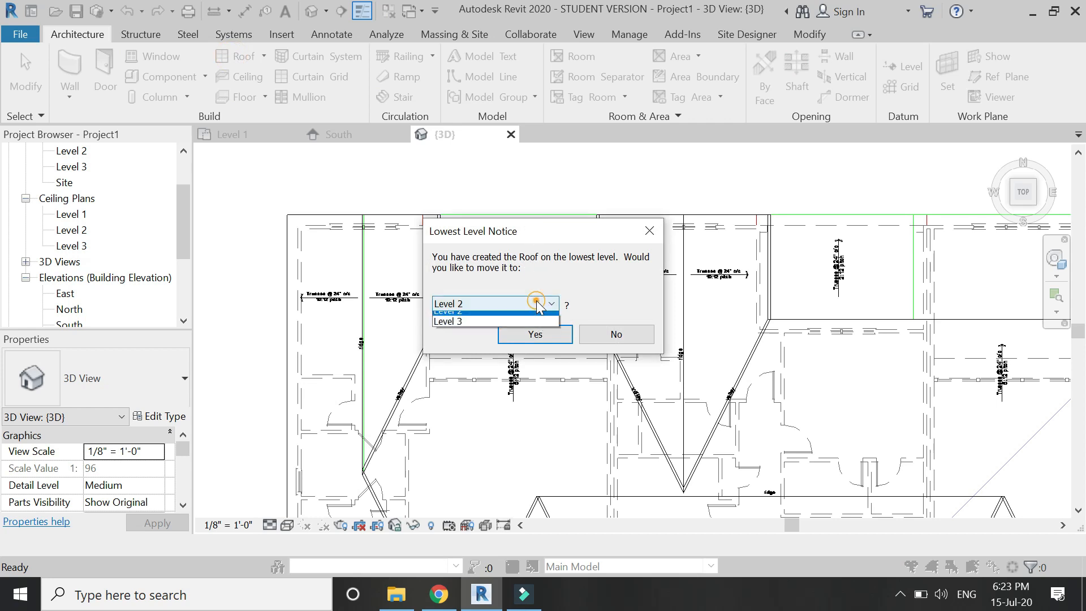
click(527, 338)
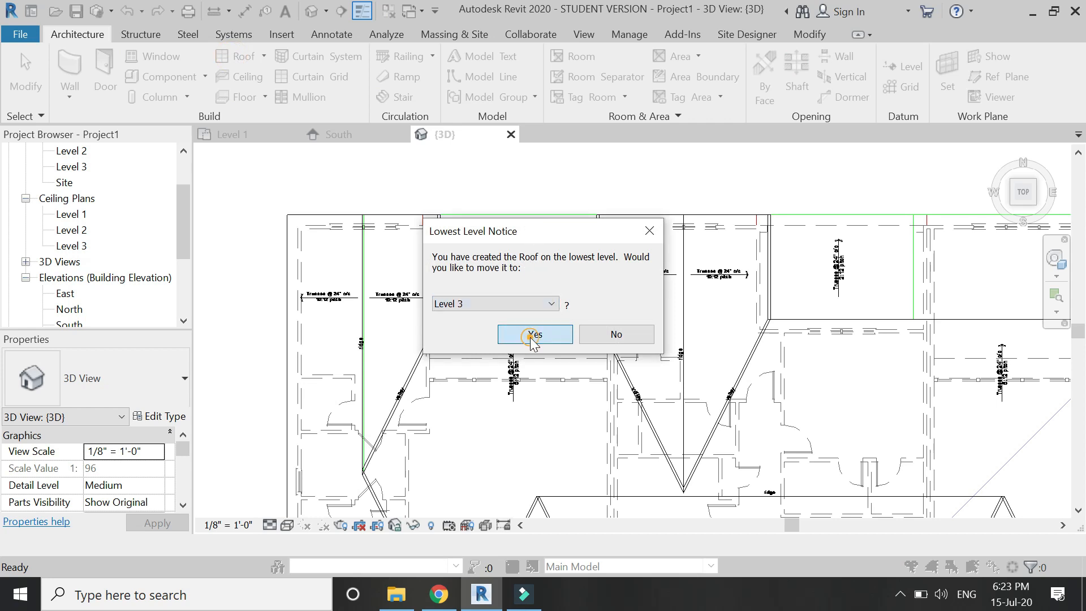
click(532, 337)
scroll(538, 213, up, 1)
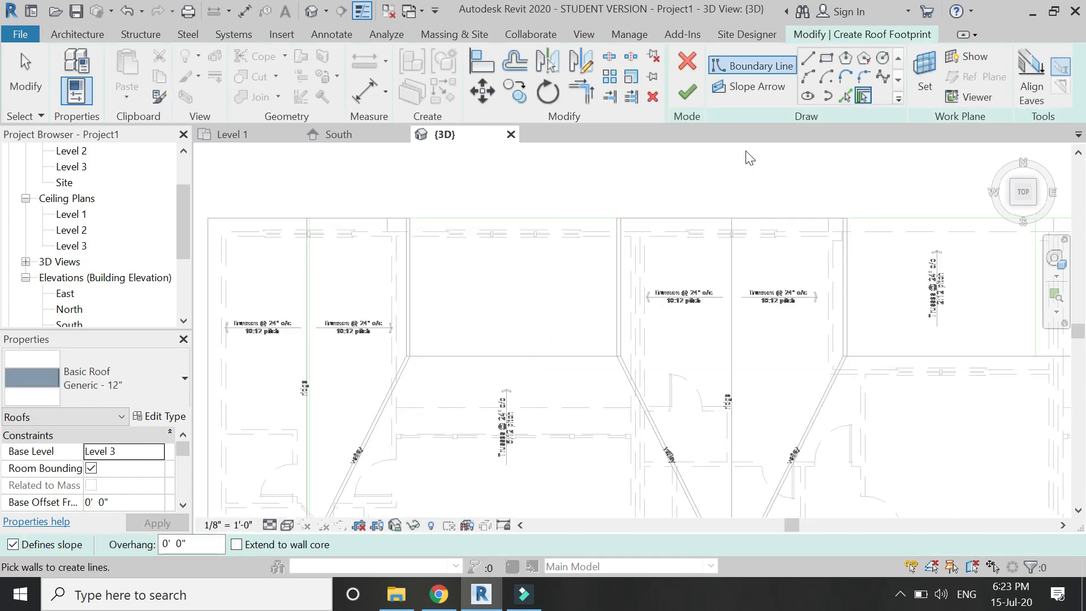
click(825, 59)
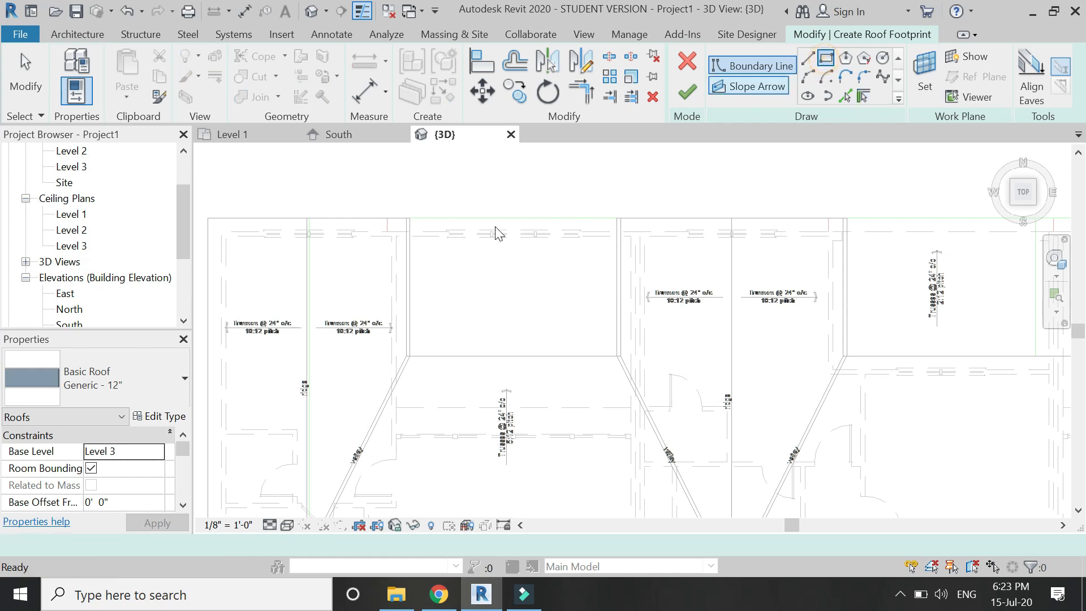
click(410, 218)
click(616, 356)
key(Escape)
key(Escape)
Step: Make only the rectangle's north edge slope-defining, set its slope to 5" / 12", and finish the roof
drag(691, 419, 352, 262)
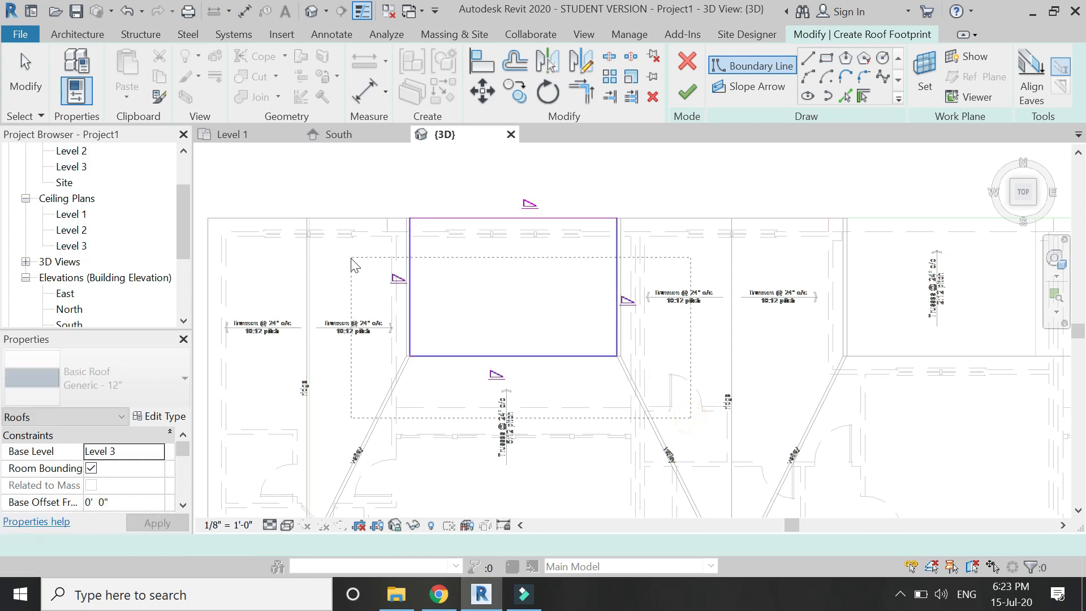
click(317, 544)
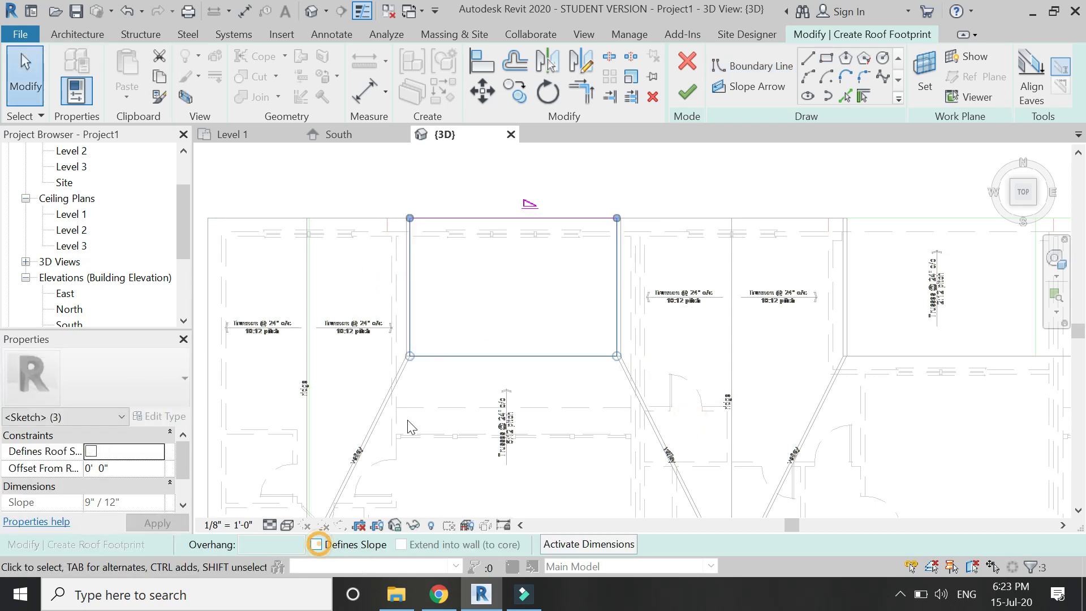
click(495, 218)
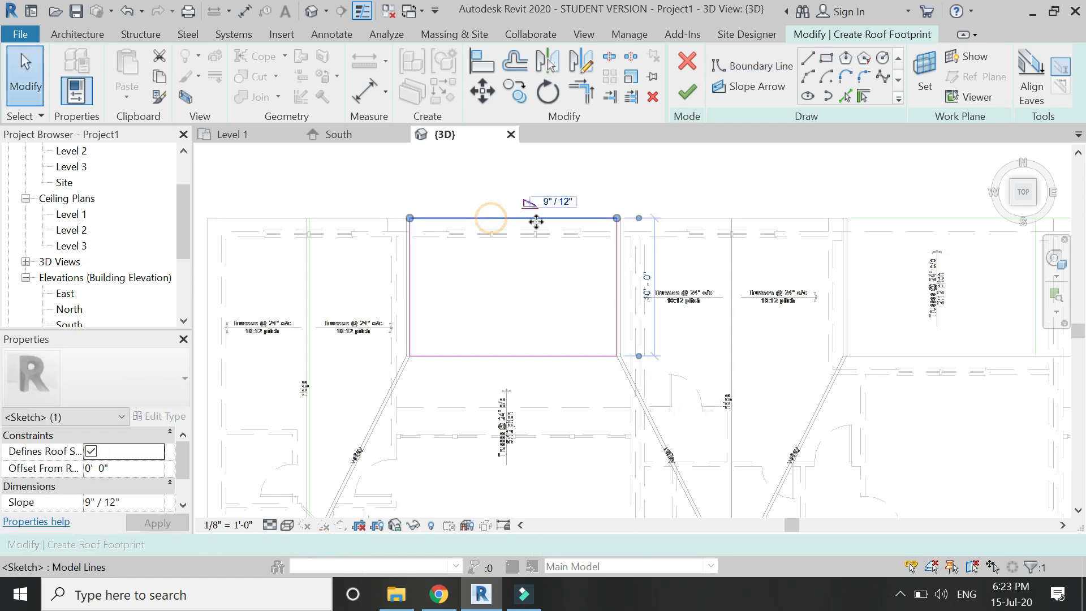
click(569, 281)
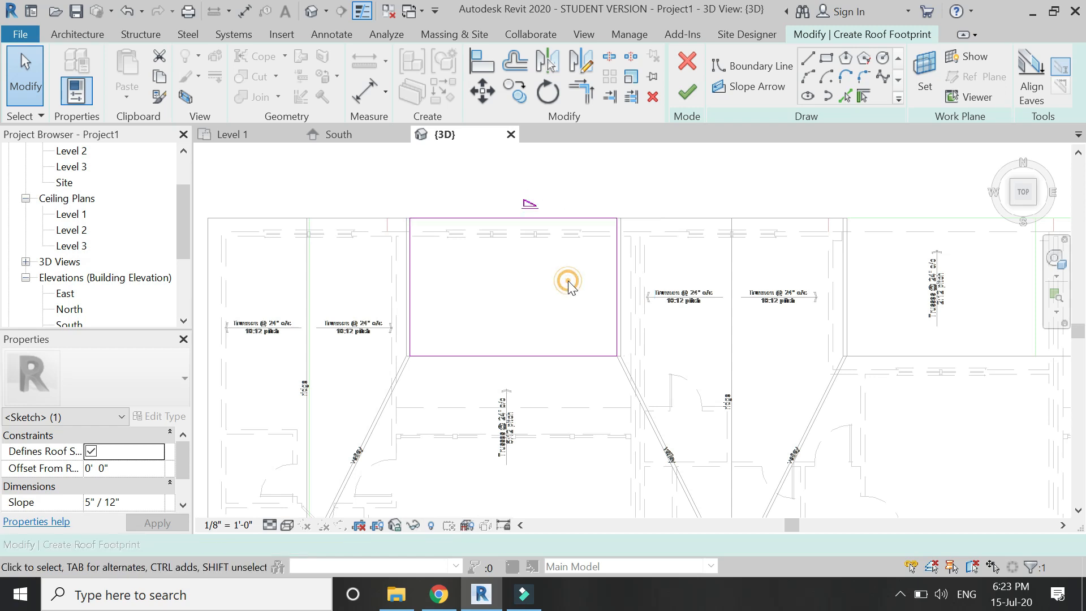
click(684, 94)
click(431, 169)
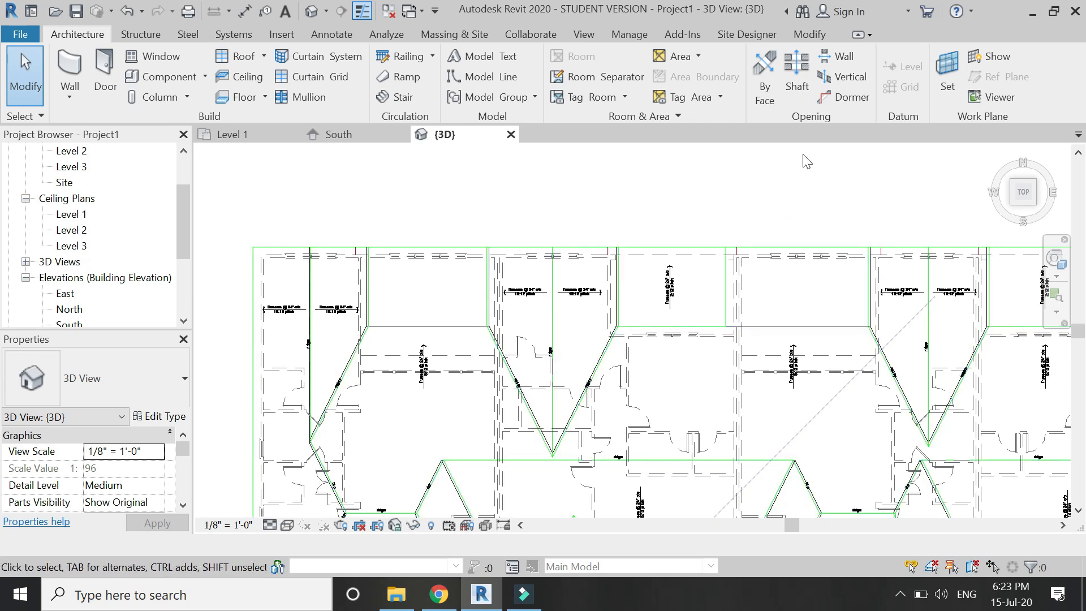
Step: Set the active work plane to Level 3
click(949, 85)
click(834, 313)
click(803, 375)
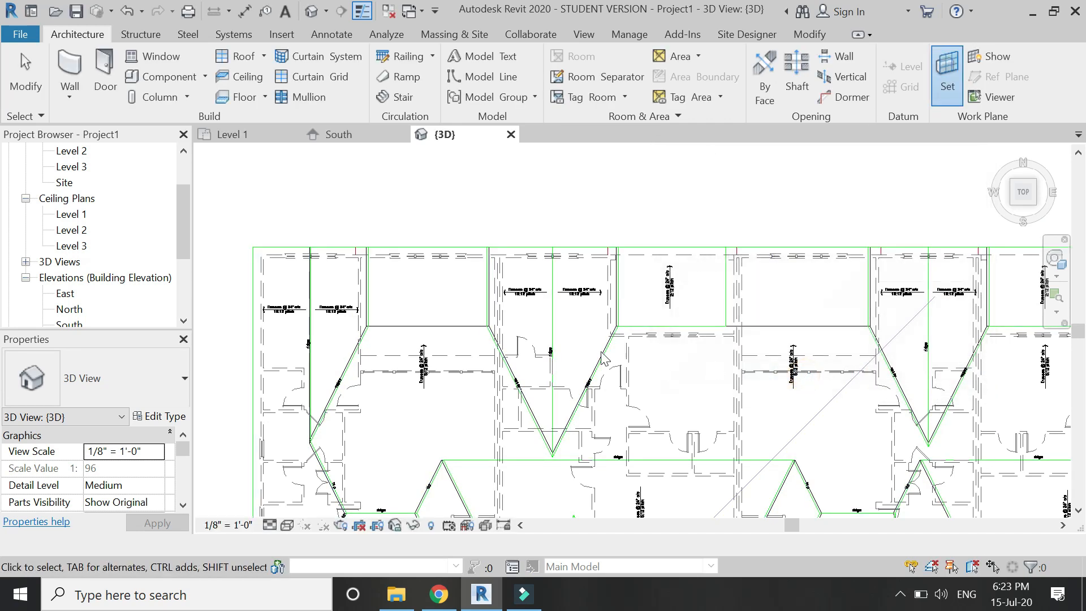
Step: Sketch a rectangular roof footprint about 10' 0" deep in the eastern half of the gap between the two middle northern gables
scroll(699, 334, down, 3)
scroll(699, 334, up, 5)
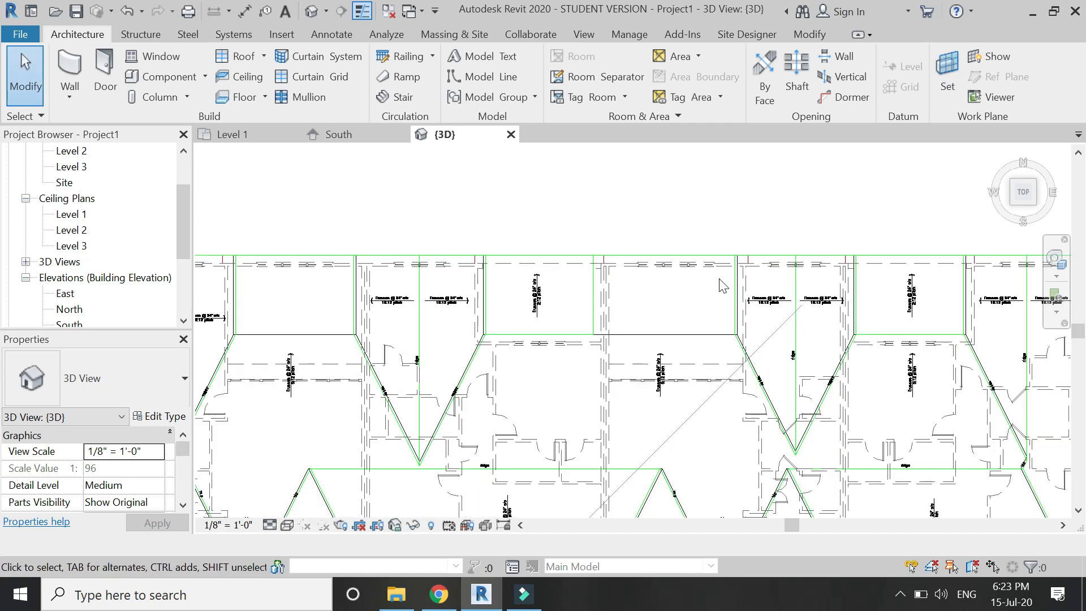
click(234, 60)
click(826, 58)
click(512, 246)
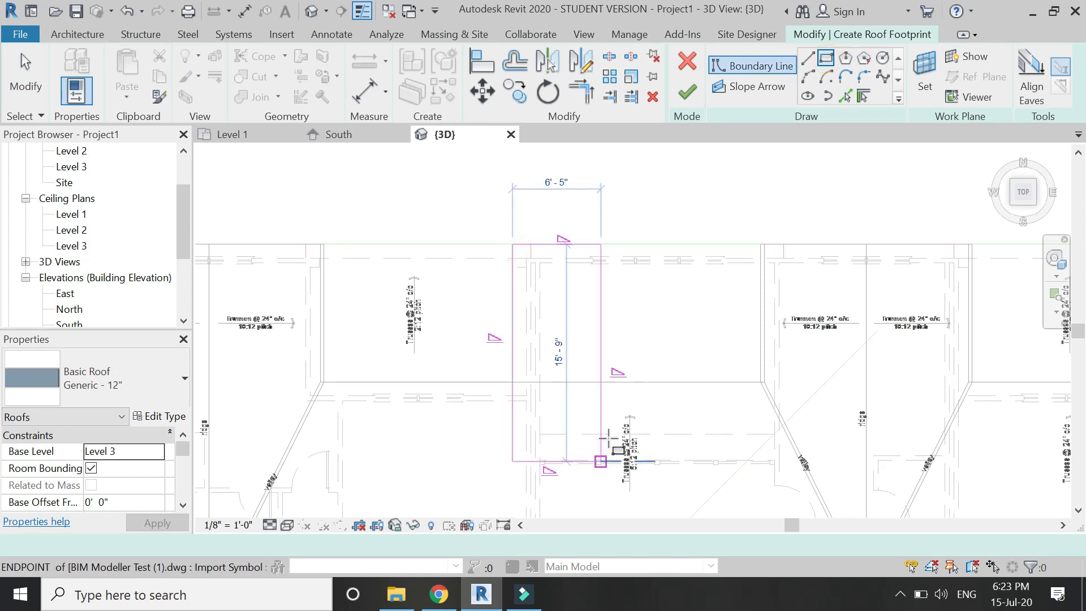
click(761, 382)
key(Escape)
key(Escape)
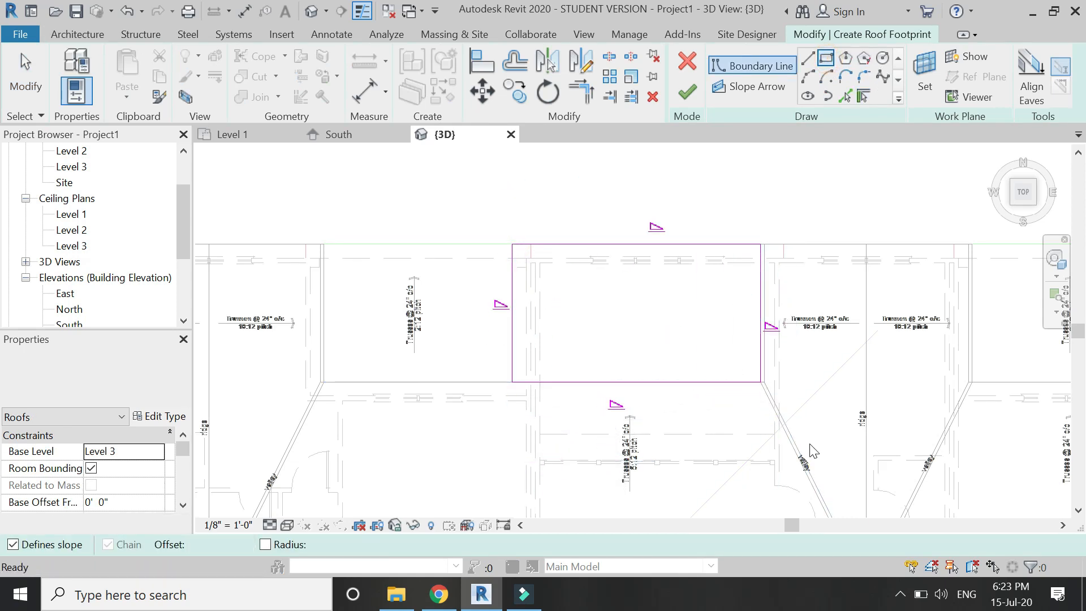
Step: Remove the slope from the rectangle's other three edges, edit the north edge's slope value, and finish the roof
drag(838, 431, 484, 307)
click(316, 545)
click(583, 244)
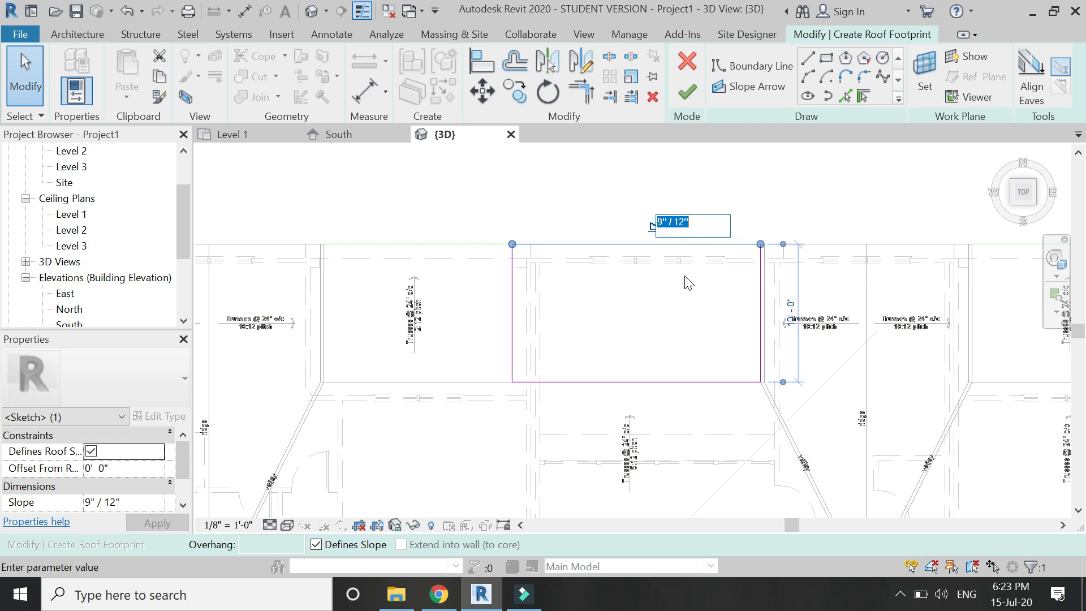
click(682, 301)
click(687, 91)
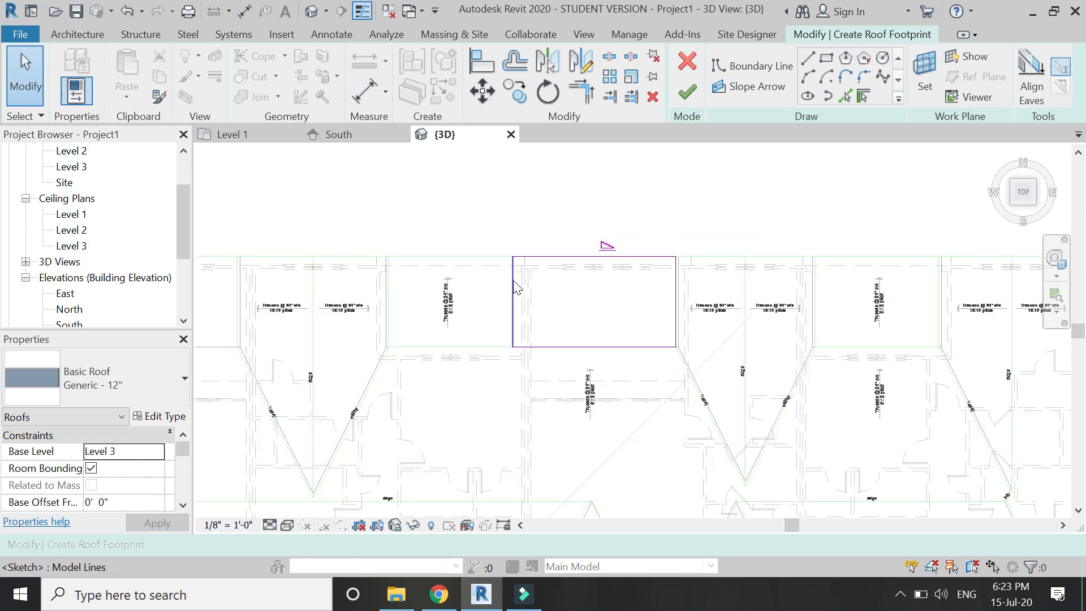
click(601, 194)
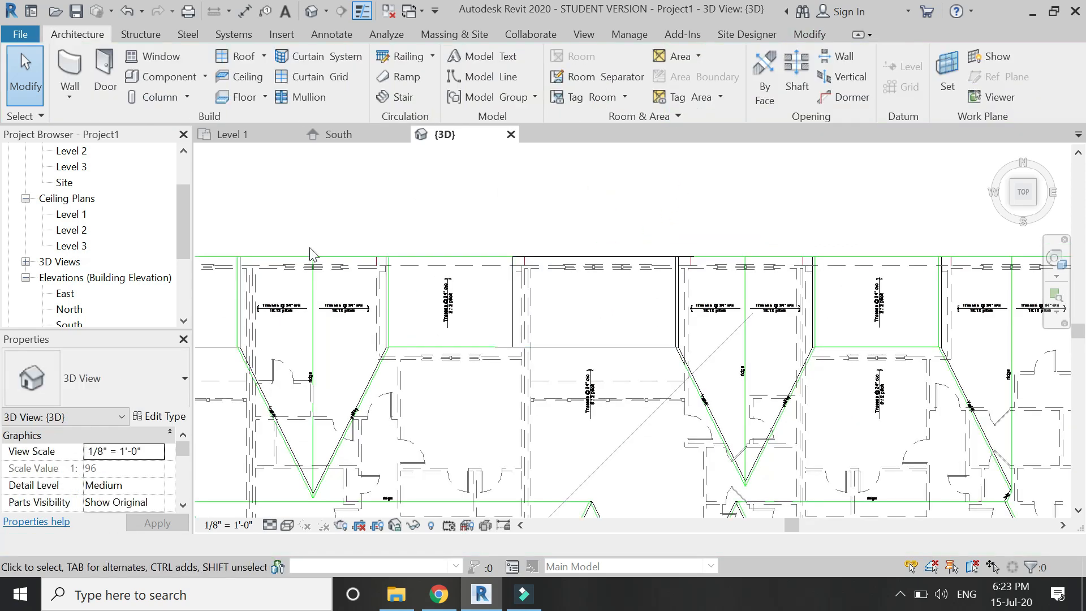
Step: Open the East elevation and display it in wireframe
scroll(117, 281, down, 1)
double_click(66, 262)
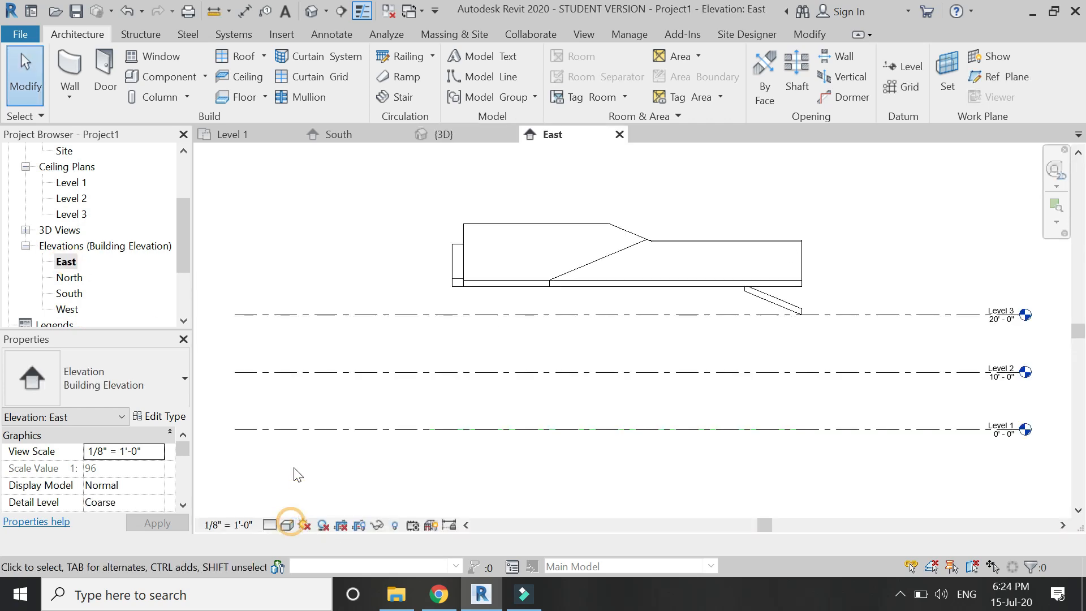
click(287, 526)
click(300, 423)
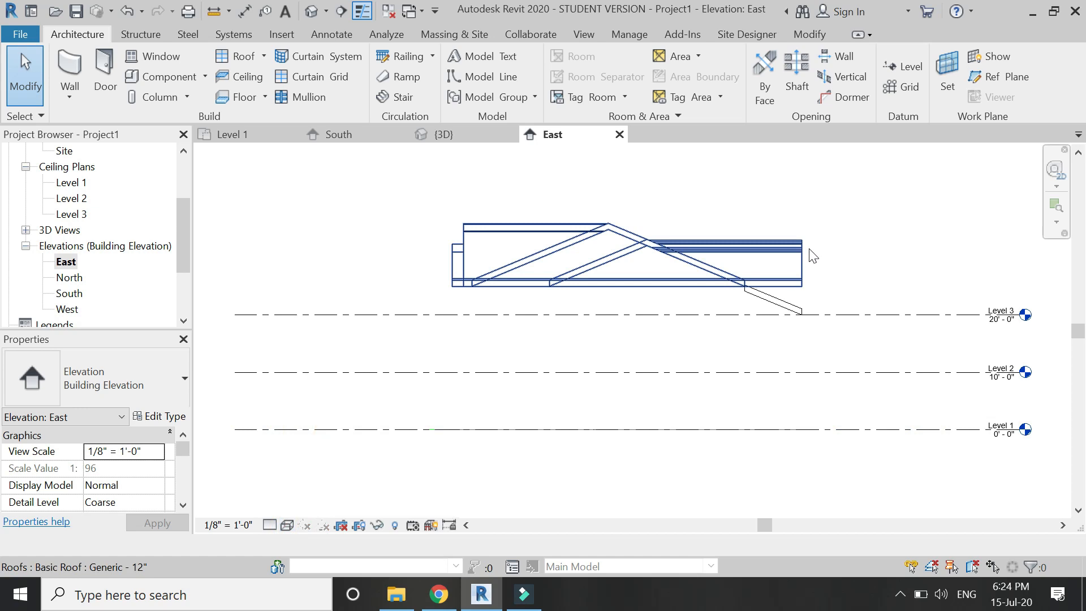
Step: Move the main roof vertically down so its northern eave corner meets the upper end of the lower sloped roofs
scroll(795, 272, up, 5)
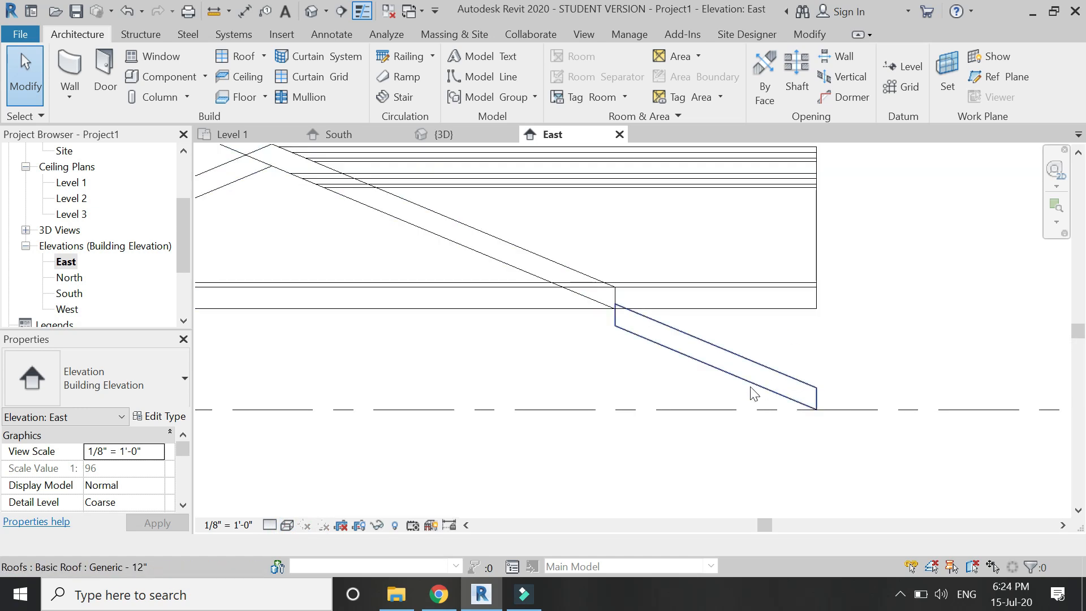
click(741, 289)
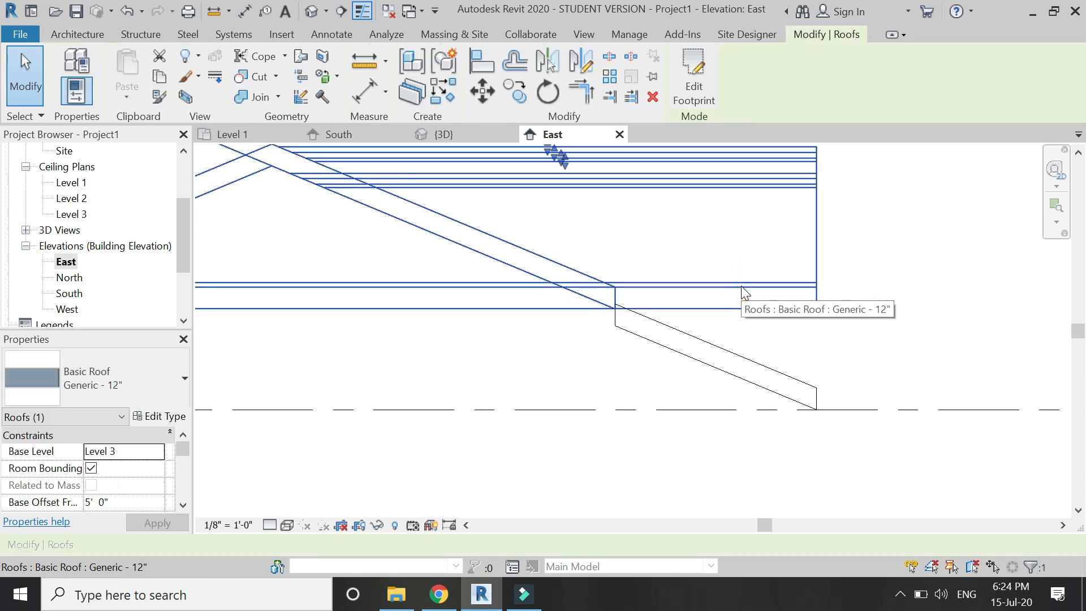
click(482, 90)
scroll(625, 320, up, 4)
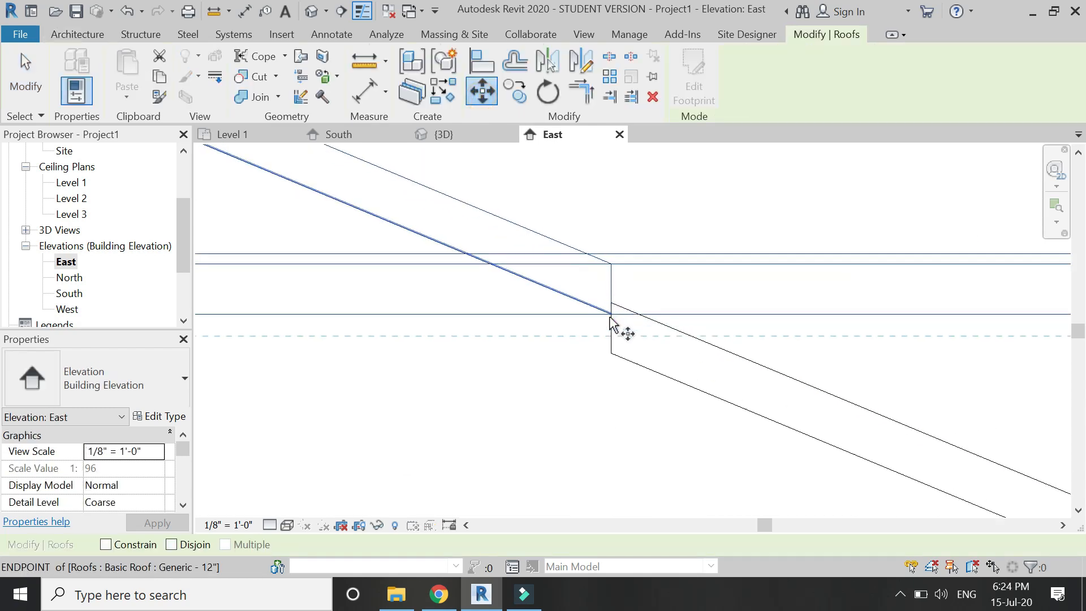
click(613, 312)
click(612, 389)
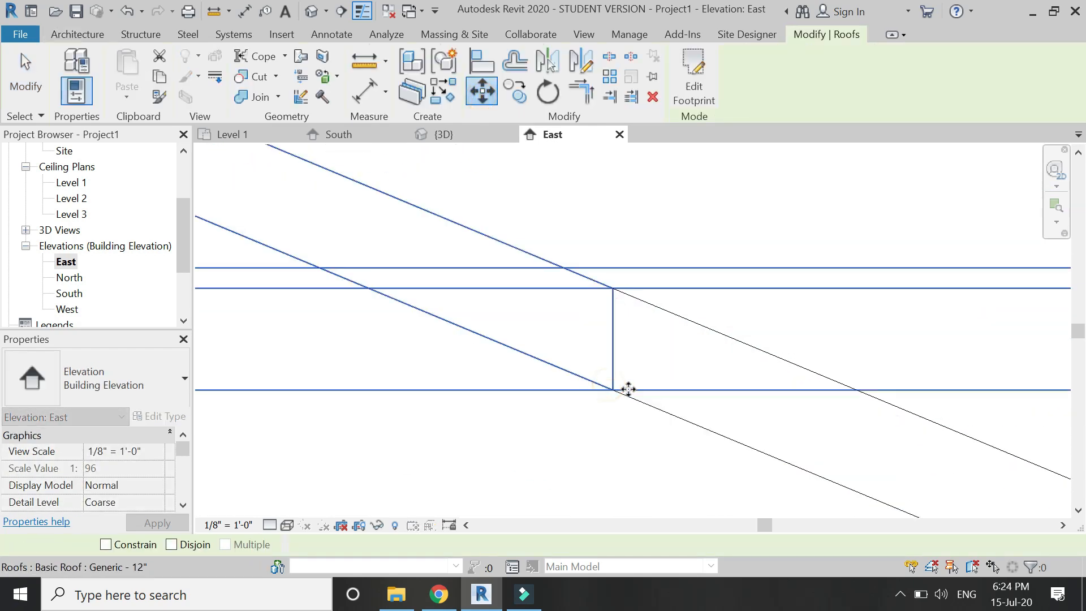
click(683, 334)
scroll(685, 337, down, 3)
scroll(921, 419, down, 1)
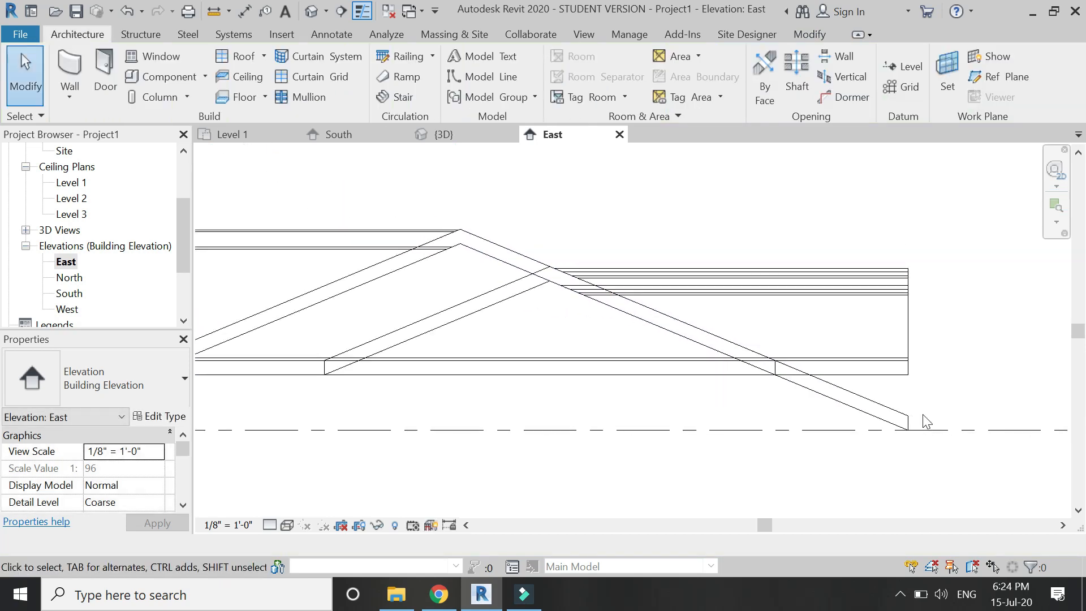
scroll(841, 424, down, 2)
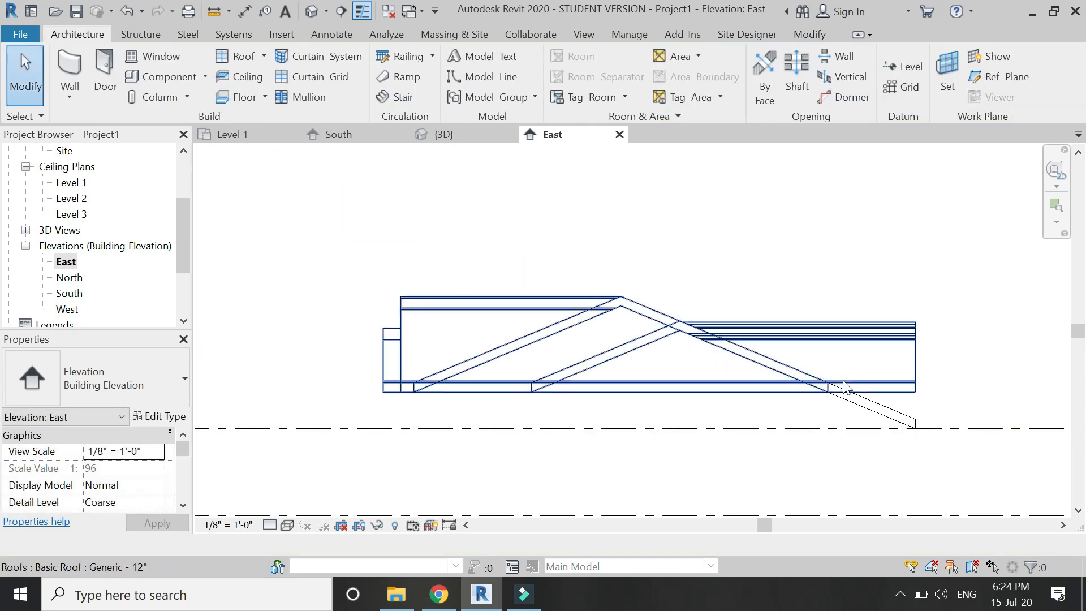
Step: Open the 3D view, display it as Shaded, and orbit to the north side to view the lower sloped roofs
click(444, 136)
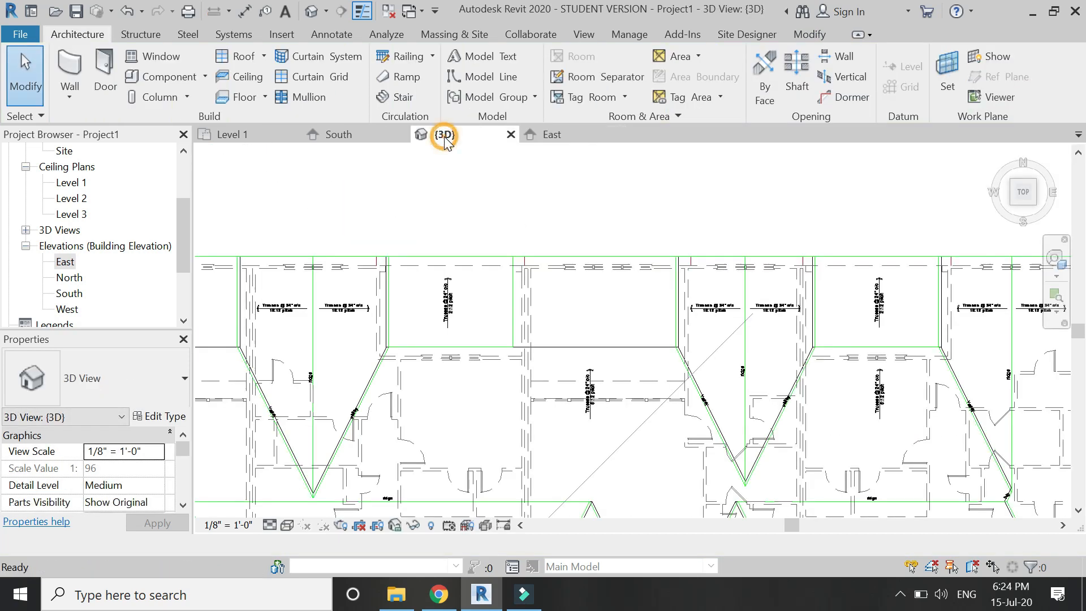
click(1035, 202)
click(293, 523)
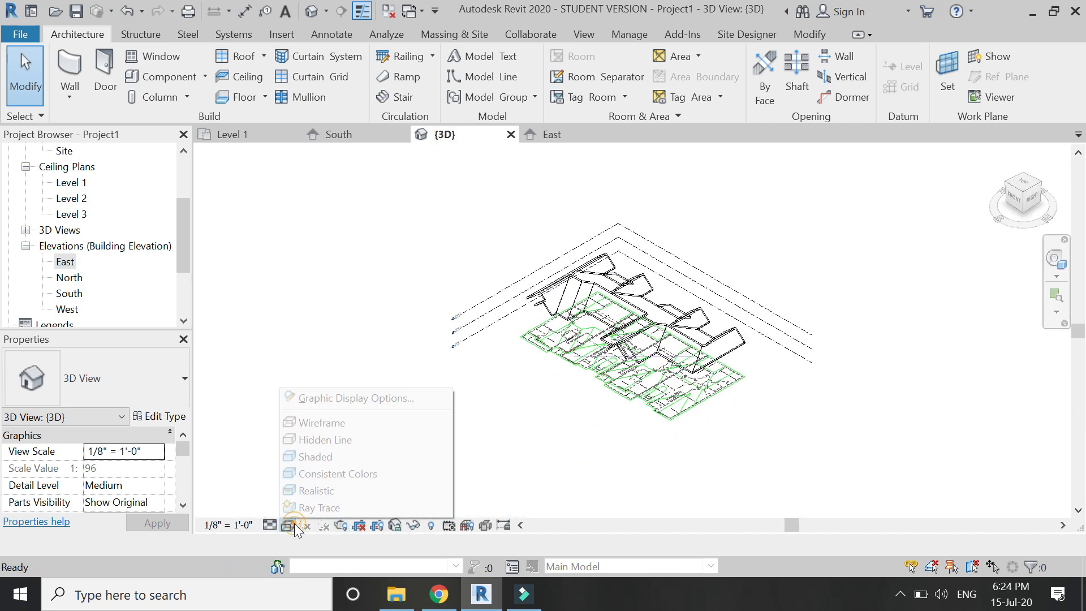
click(315, 457)
scroll(726, 305, up, 5)
click(1057, 259)
drag(806, 232, 635, 254)
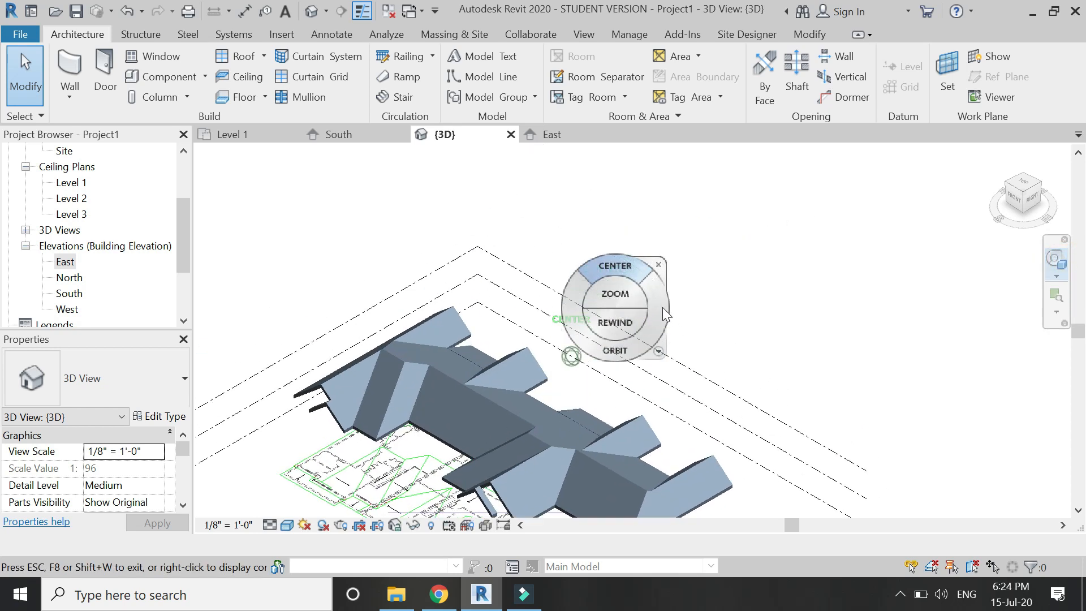
drag(615, 350, 325, 318)
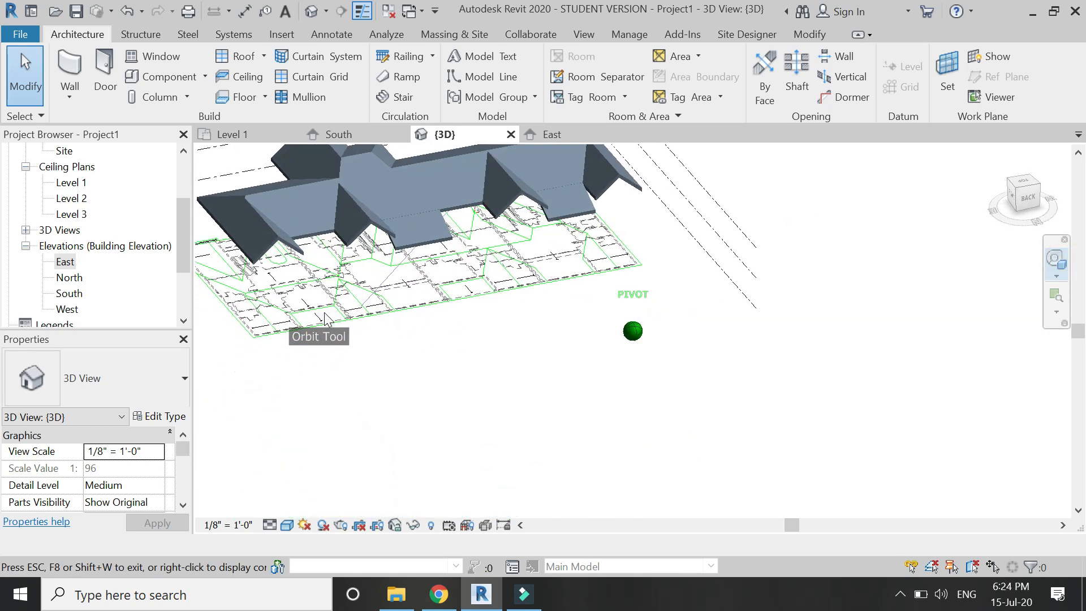
key(Escape)
scroll(435, 198, up, 8)
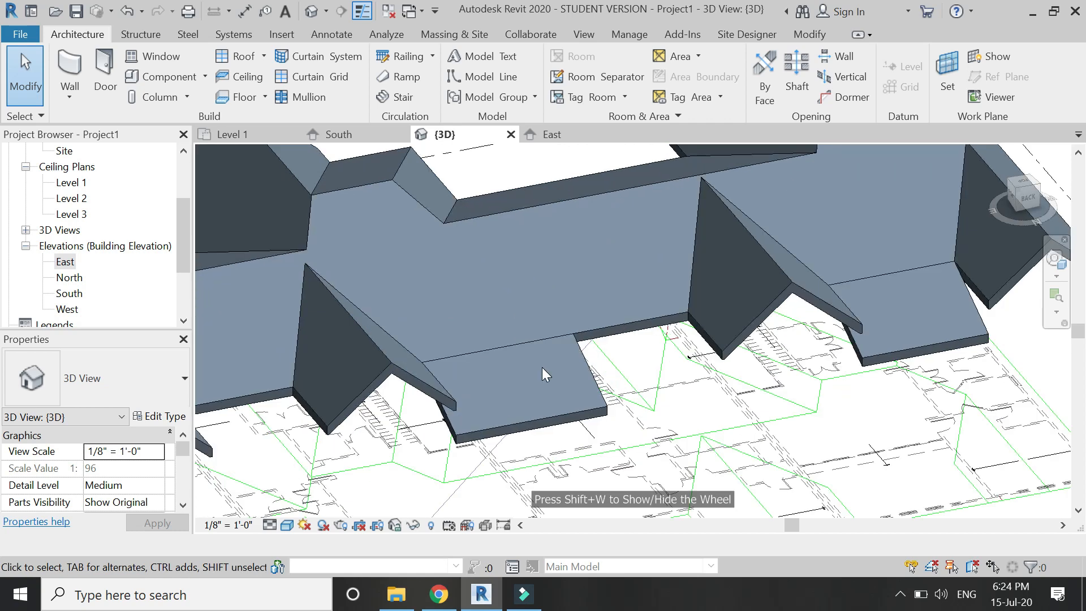
Step: Join both lower sloped roofs between the northern gables to the main roof
click(810, 34)
click(255, 96)
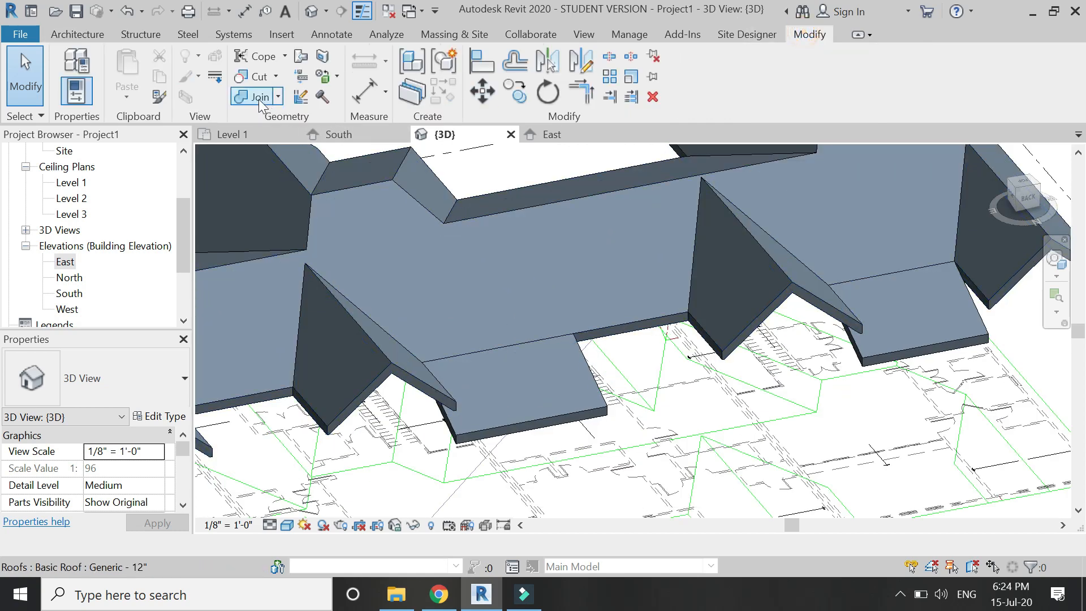
click(581, 358)
click(606, 317)
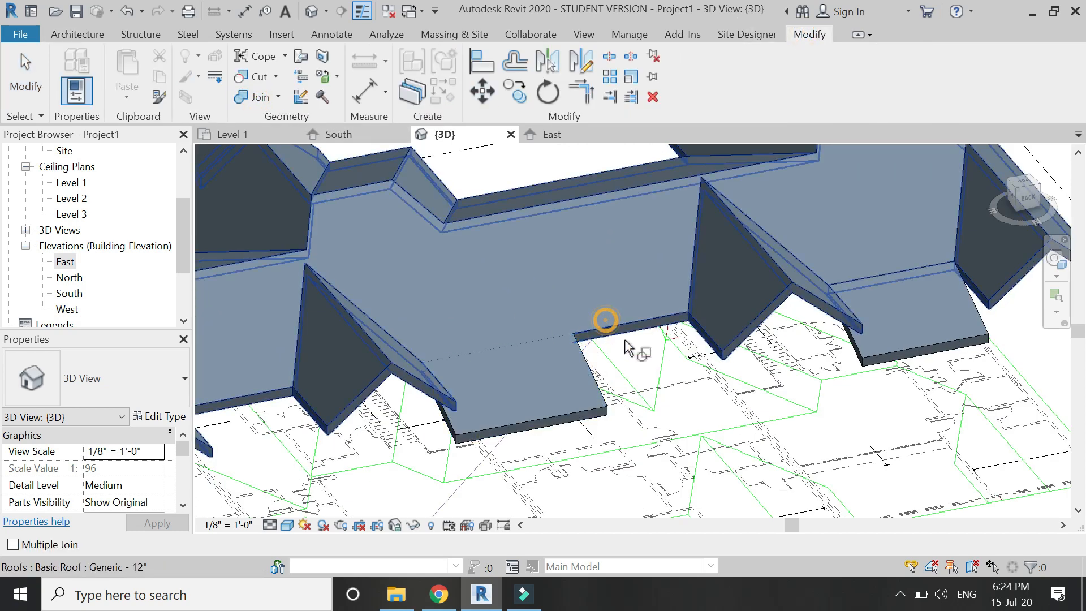
click(927, 341)
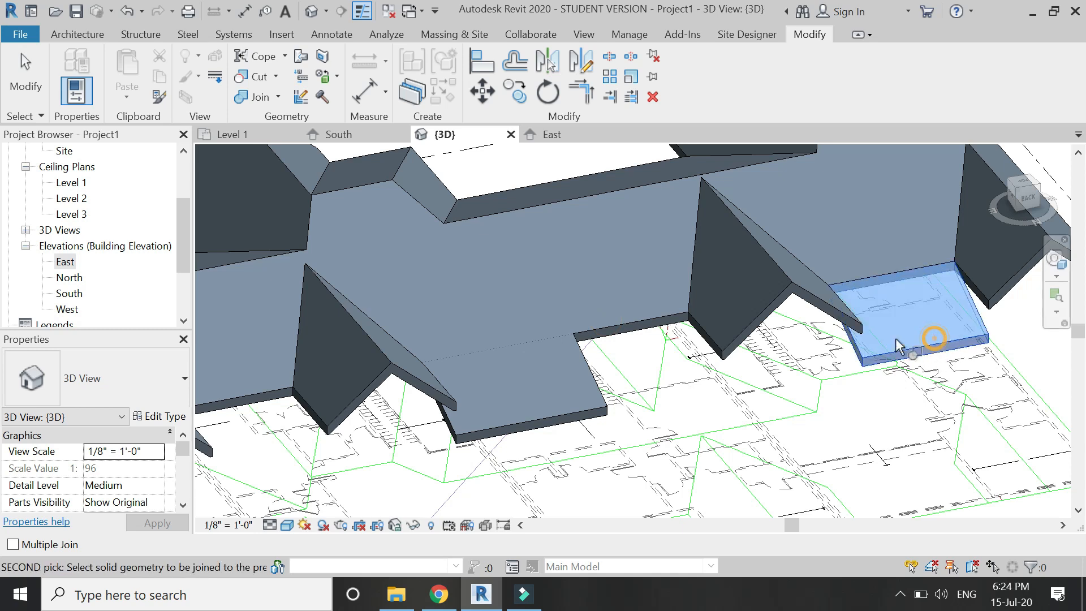
click(645, 314)
key(Escape)
click(257, 101)
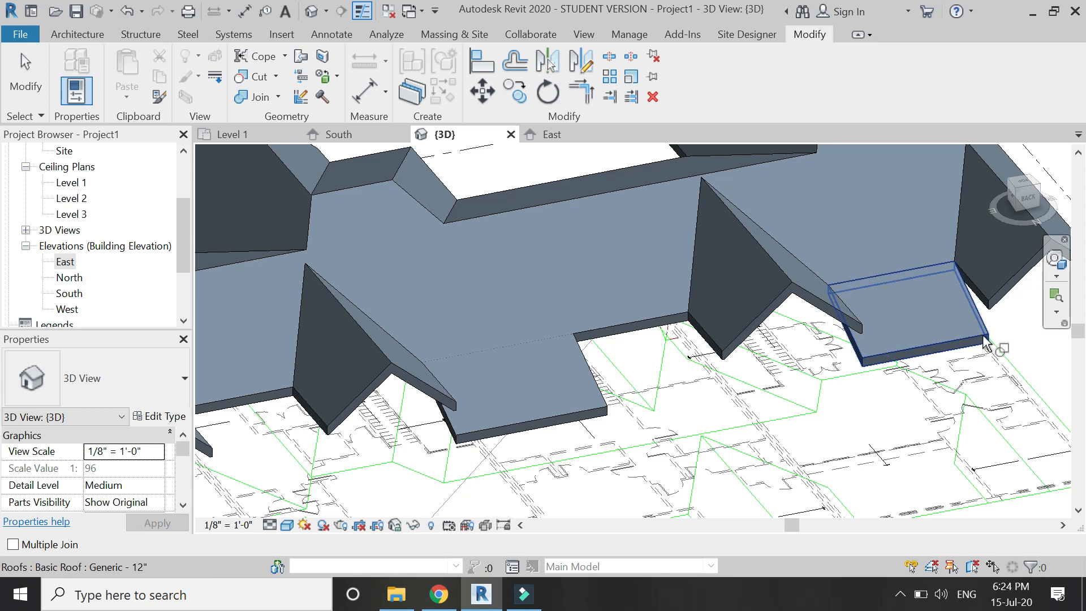
click(875, 326)
click(766, 246)
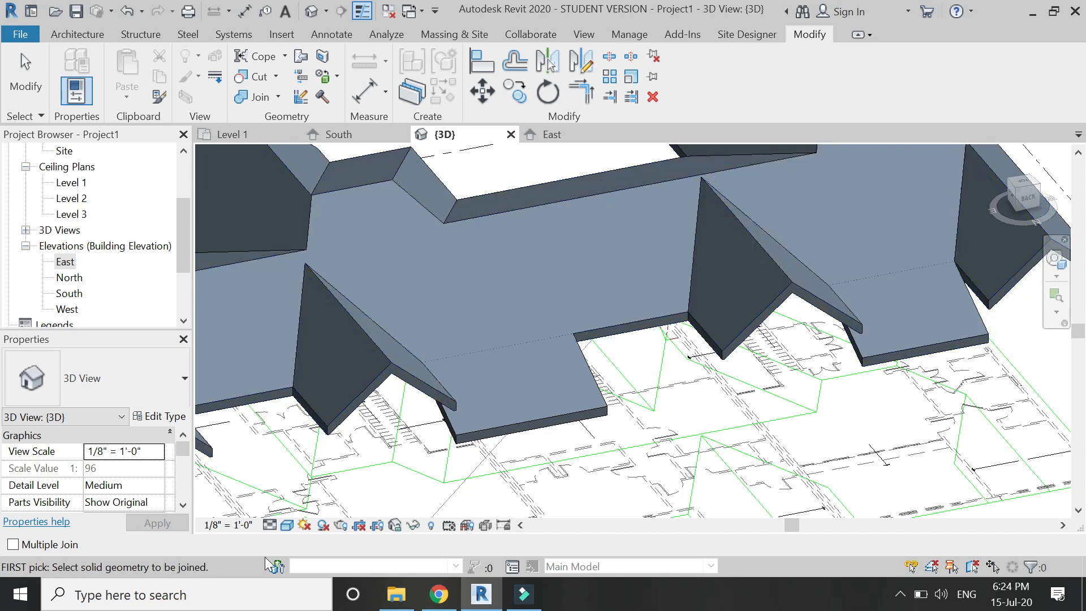
key(Escape)
Step: Display the 3D view in Hidden Line and examine the joined roof from the north and from above
click(287, 525)
click(320, 439)
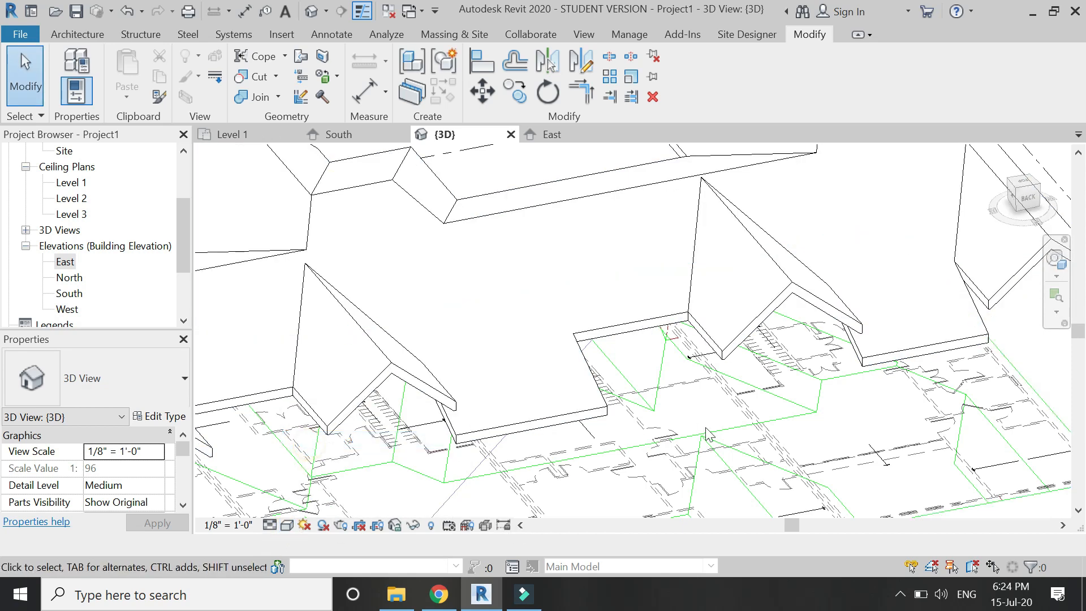
scroll(930, 360, down, 2)
scroll(608, 339, down, 2)
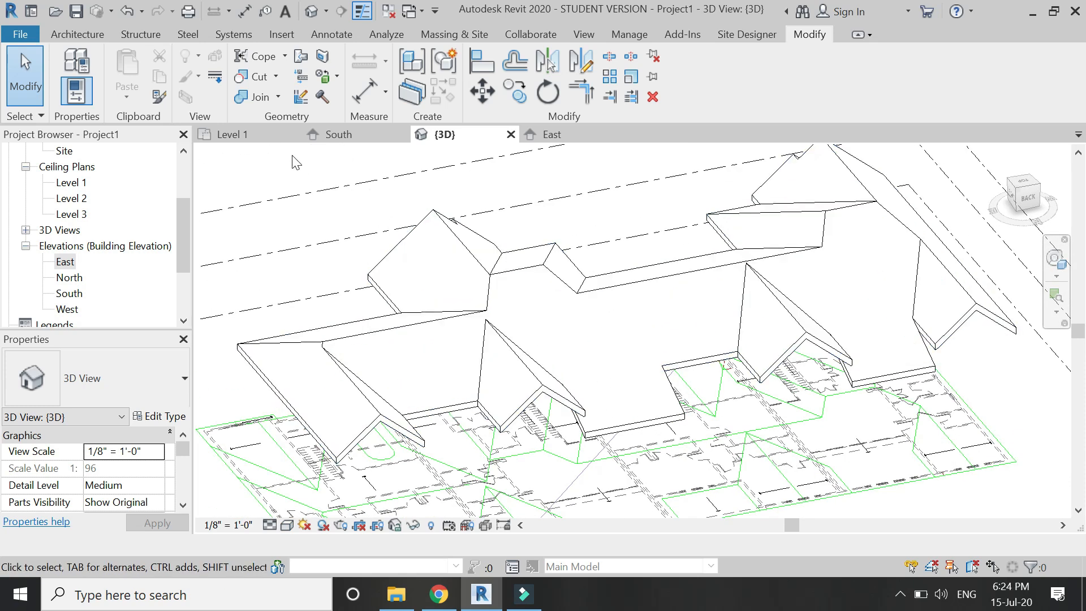
click(1023, 185)
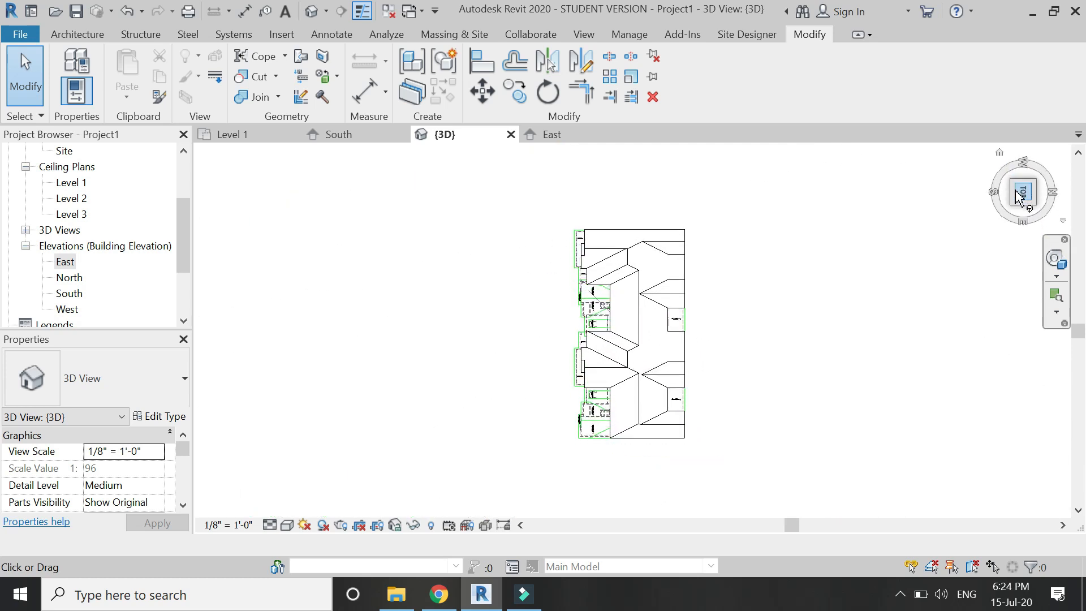
click(1016, 195)
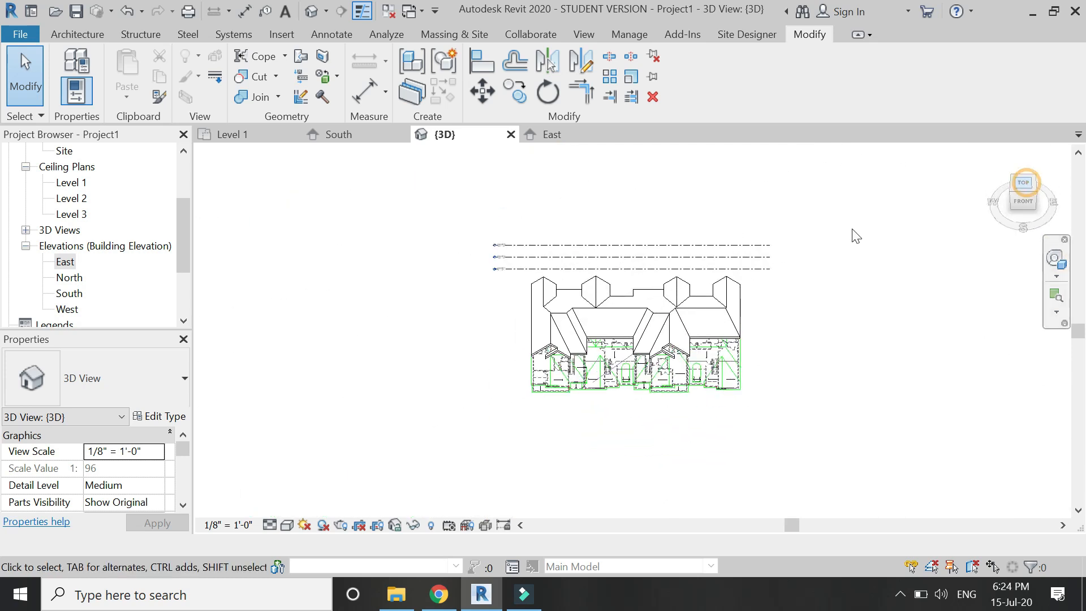
scroll(636, 310, up, 3)
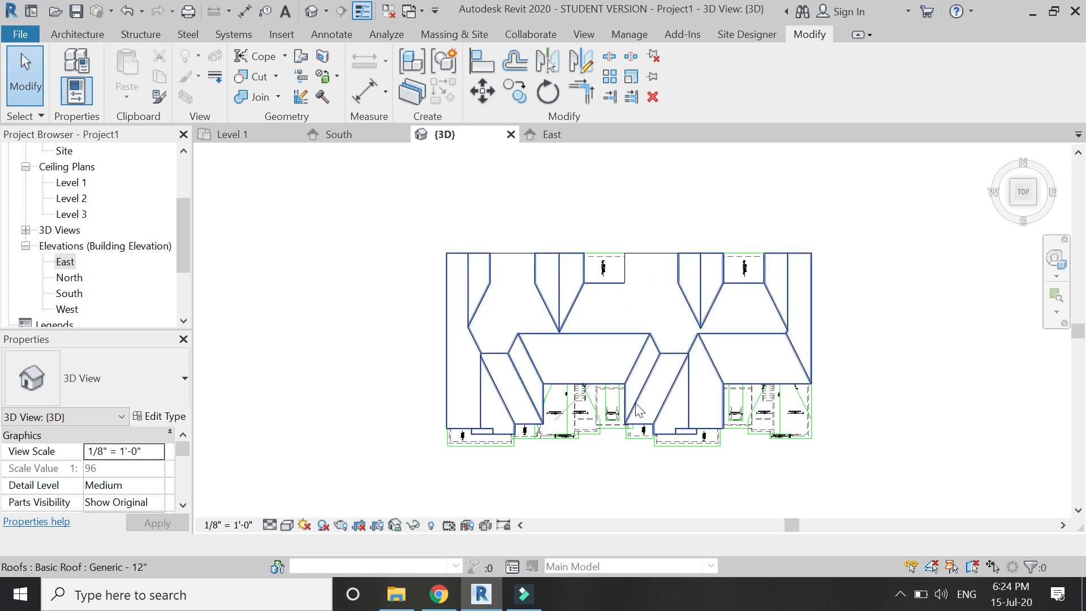
scroll(615, 446, up, 2)
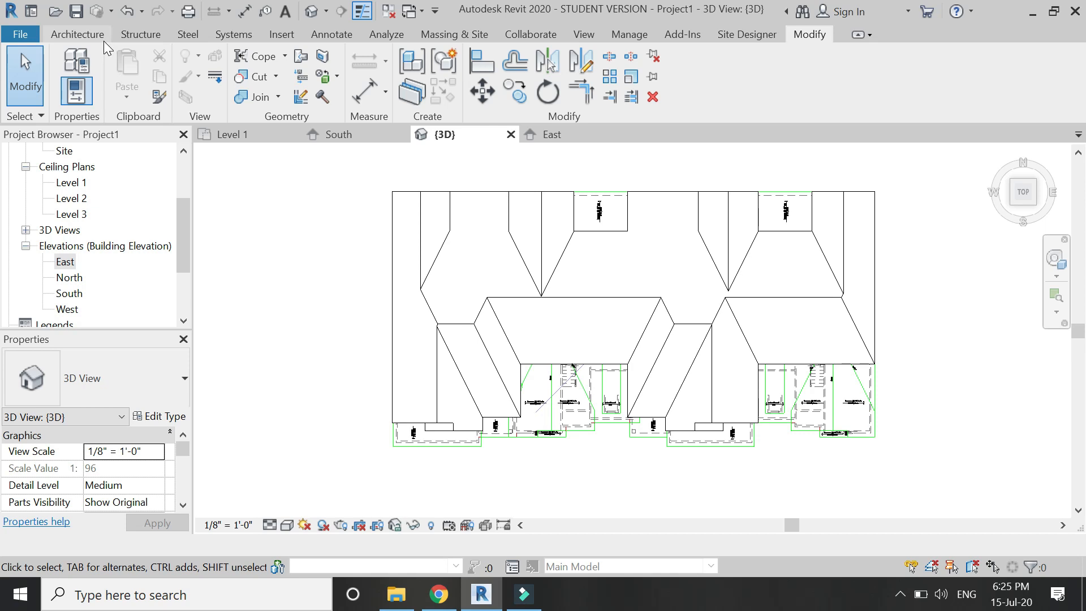
Step: In wireframe, sketch a rectangular roof footprint about 21' 11" by 11' 9" over the gable in the western recess of the south side
click(287, 526)
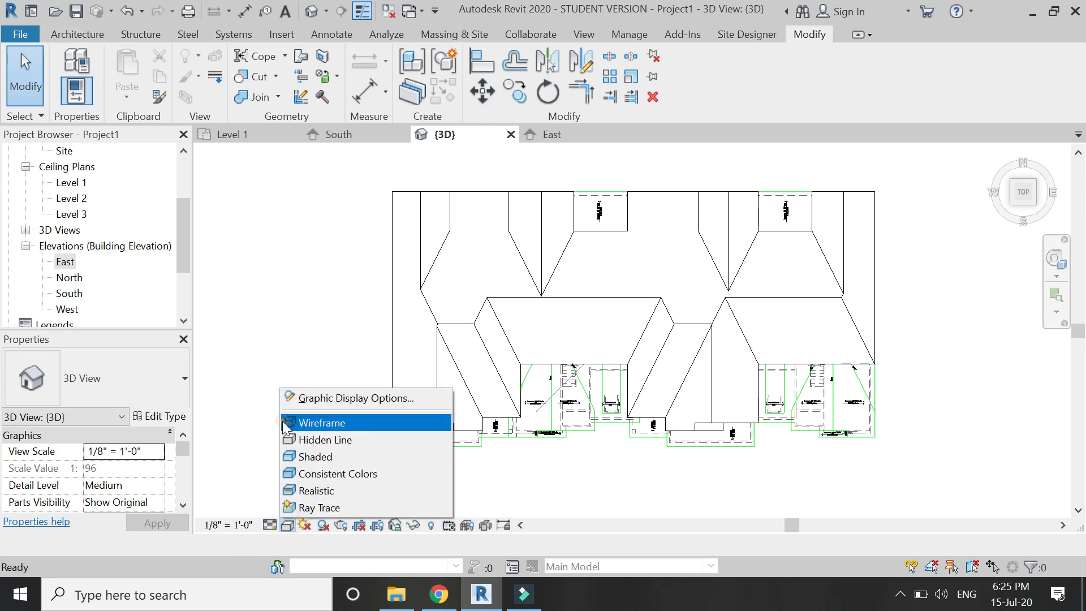
click(283, 421)
click(90, 37)
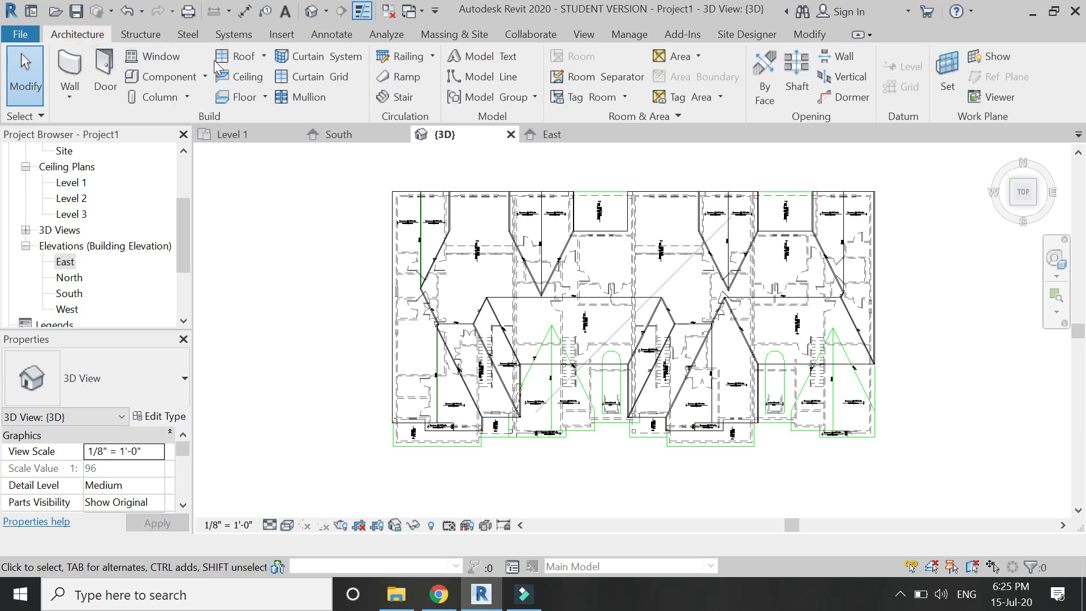
click(222, 57)
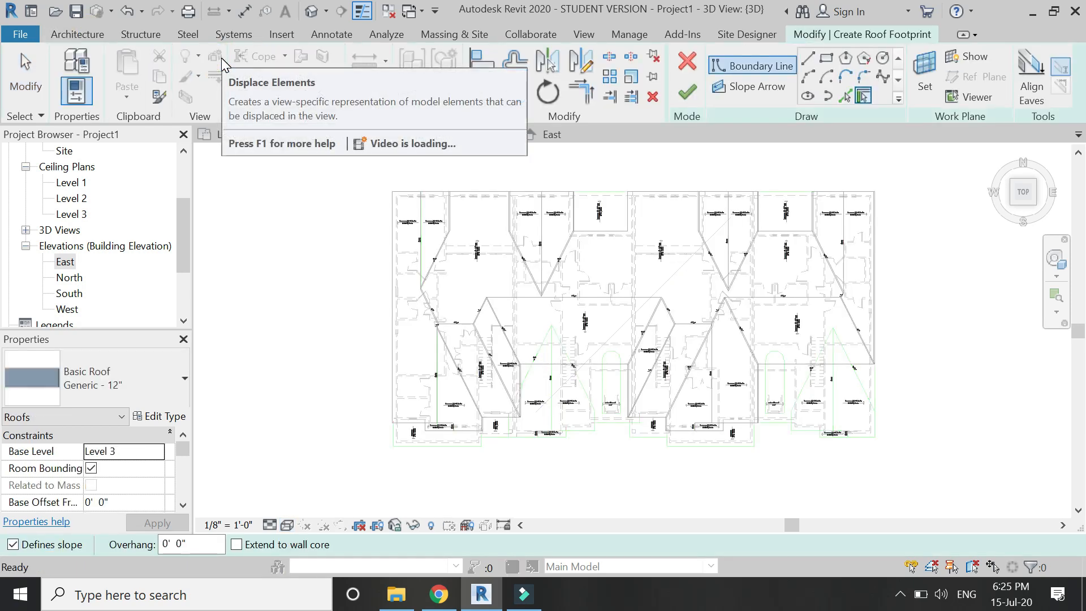
scroll(598, 447, up, 4)
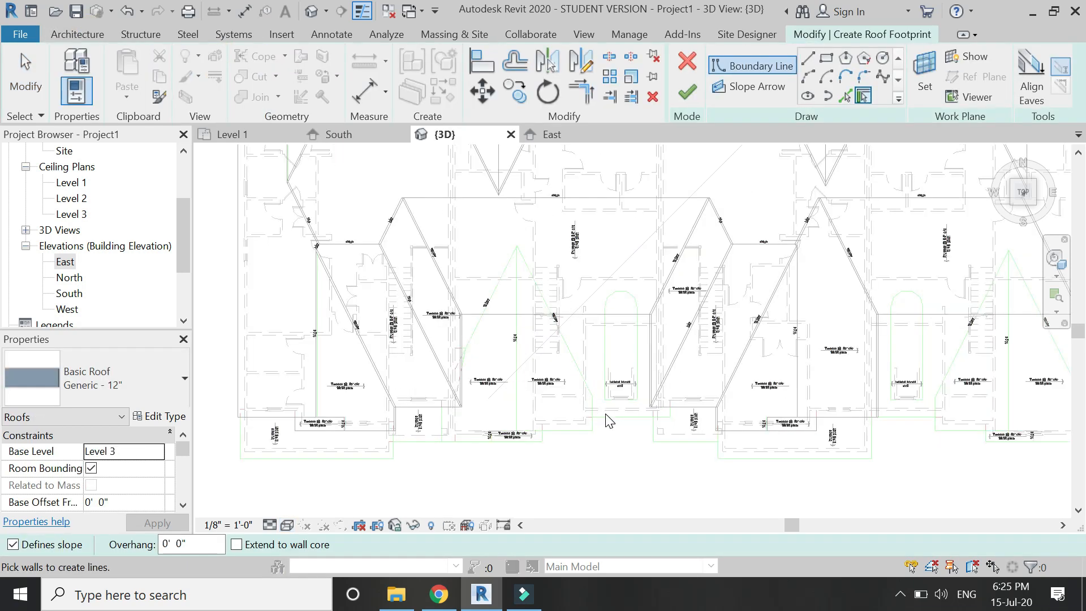
click(827, 59)
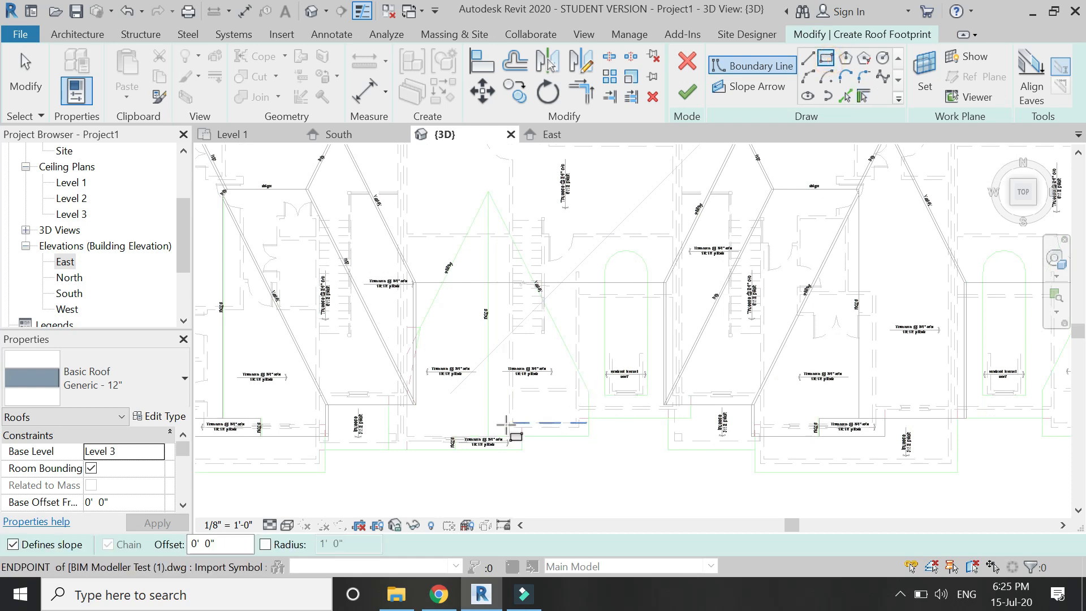
scroll(523, 417, up, 2)
key(Escape)
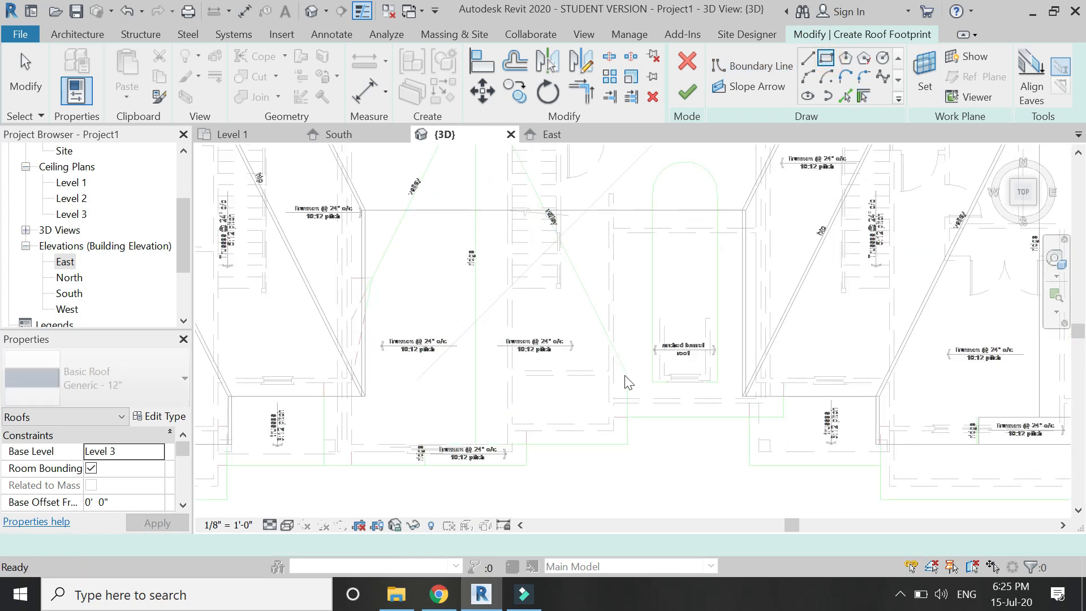
key(Return)
click(627, 374)
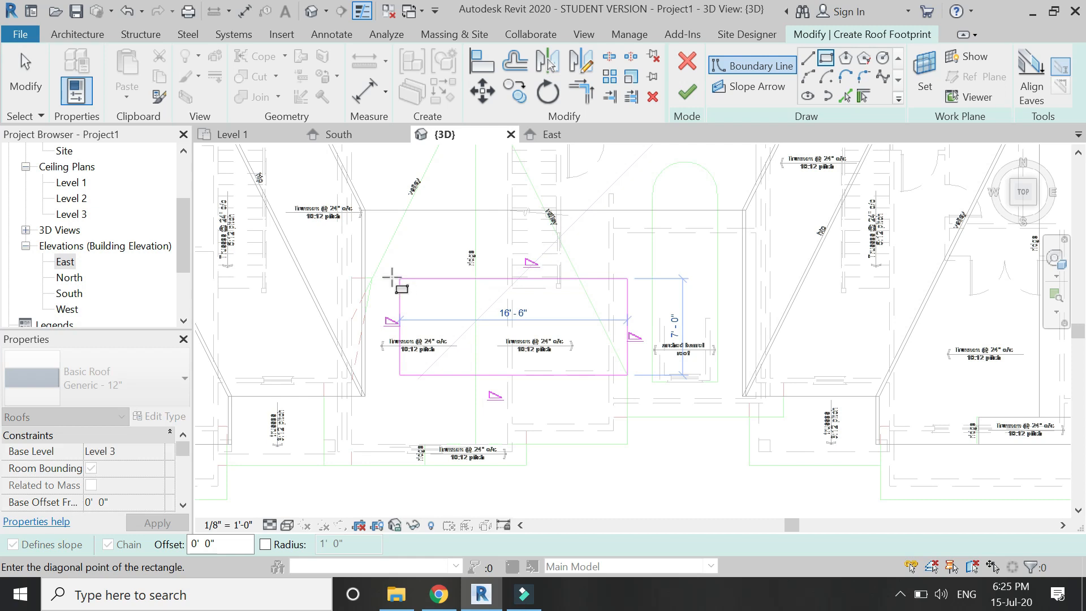
click(323, 212)
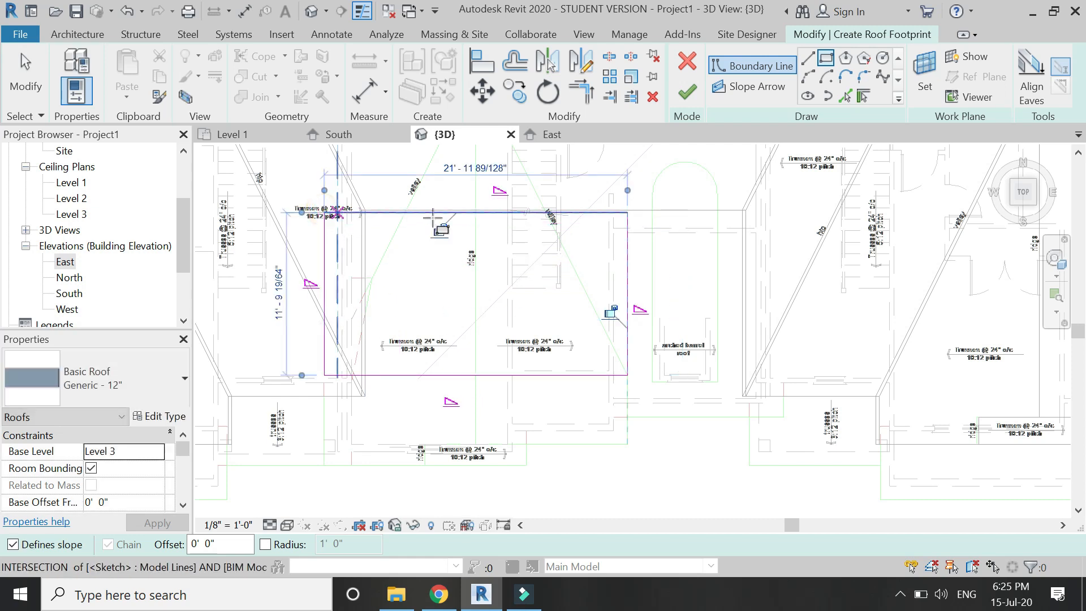
Step: Move the rectangle's north edge onto the main roof's eave line
scroll(475, 227, up, 4)
key(Escape)
key(Escape)
click(480, 254)
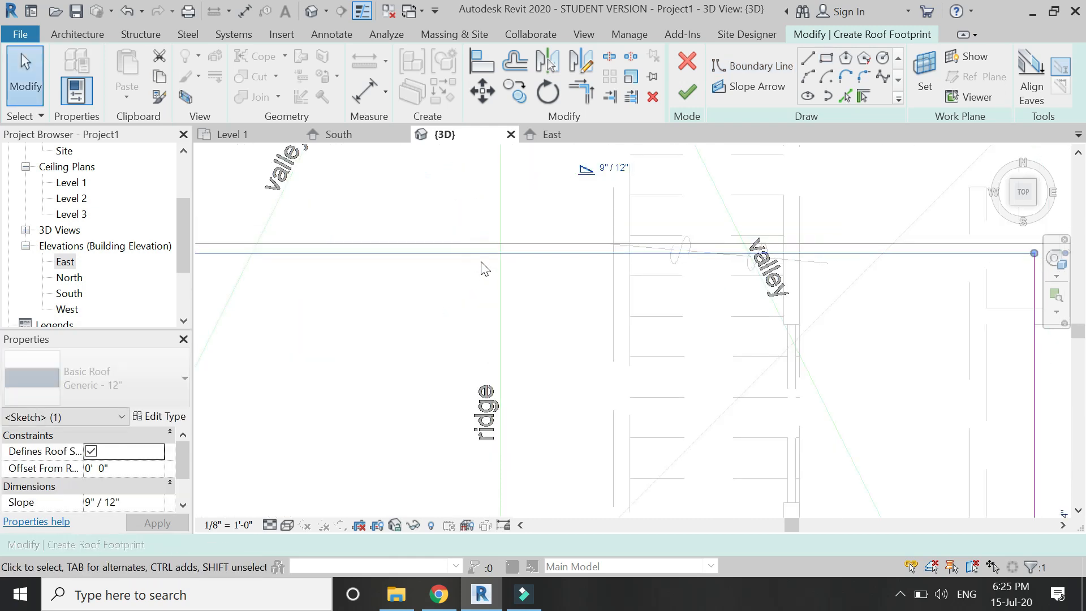
mouse_move(480, 254)
mouse_down()
mouse_move(480, 227)
mouse_move(480, 245)
mouse_up()
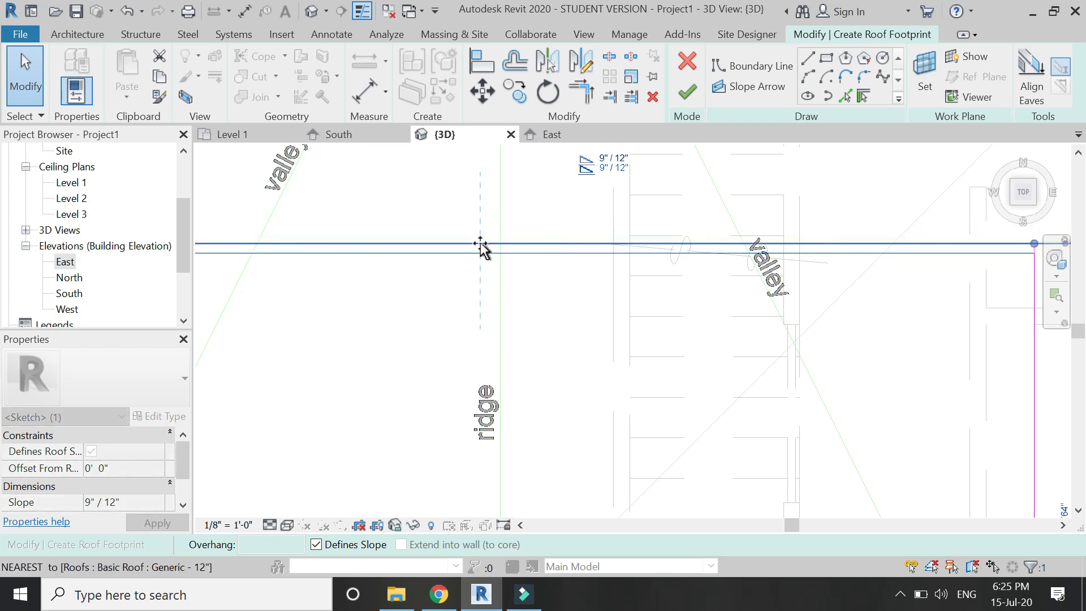
Step: Align the west edge of the footprint rectangle with the vertical roof line of the CAD plan
scroll(480, 243, down, 3)
scroll(560, 263, down, 2)
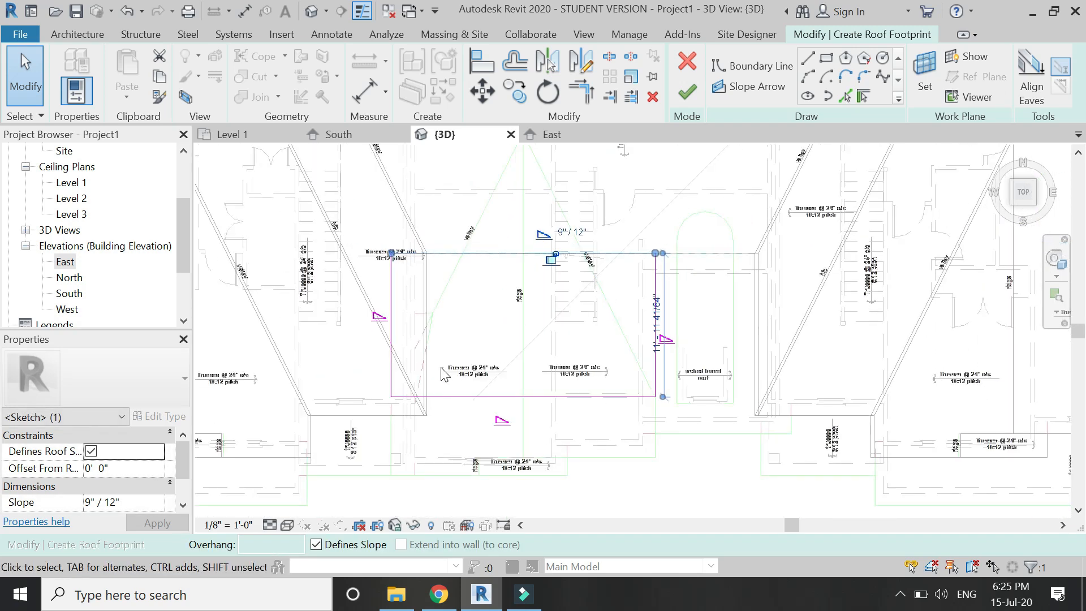
scroll(383, 403, up, 3)
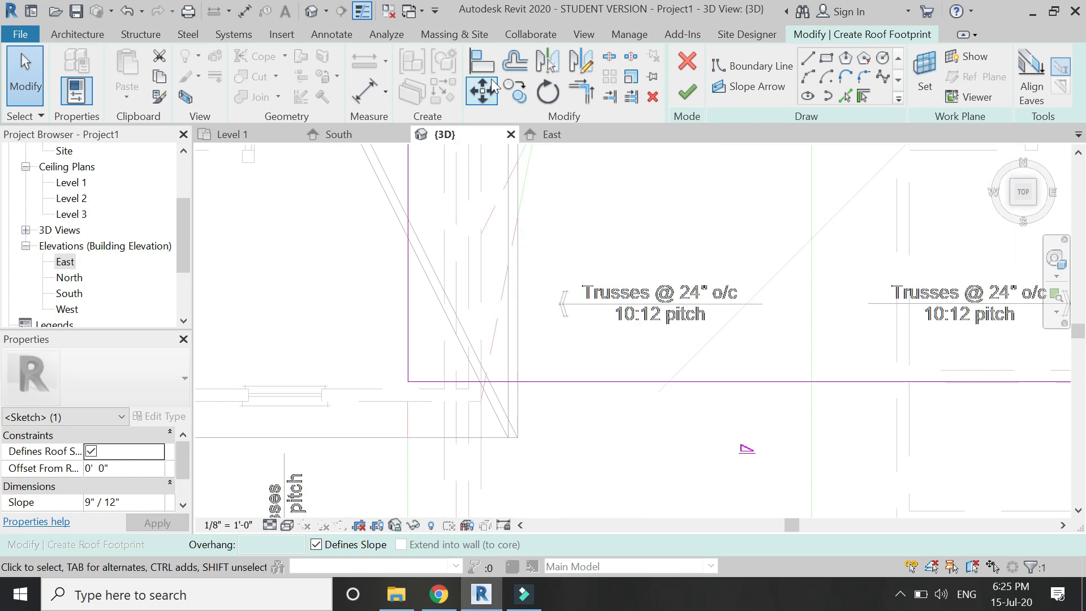
click(407, 357)
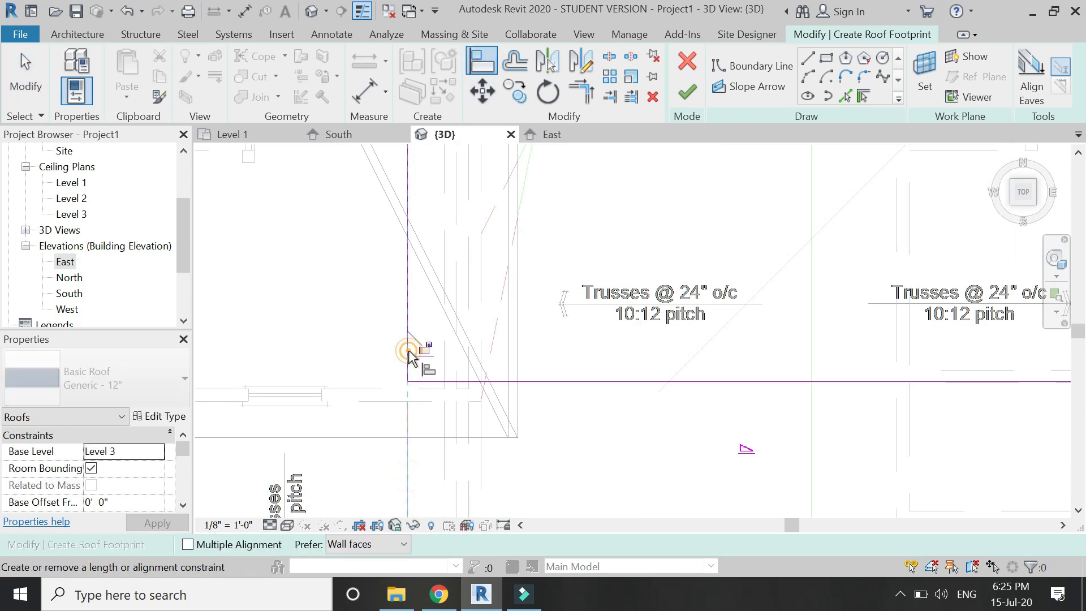
scroll(373, 402, down, 5)
key(Escape)
key(Escape)
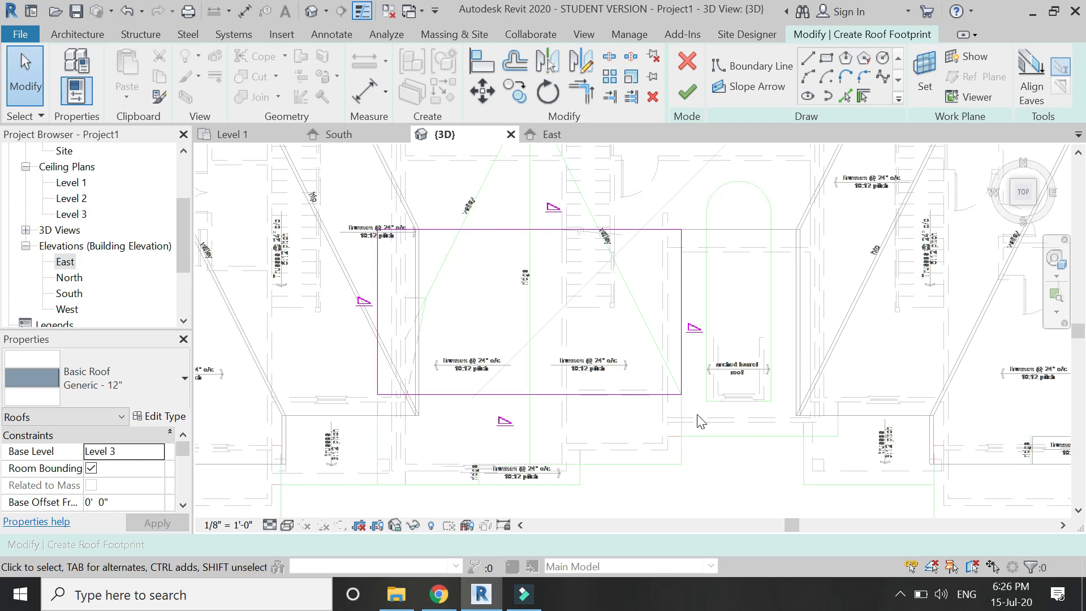
Step: Turn off slope definition for the north, east and west edges of the roof footprint
scroll(700, 421, up, 1)
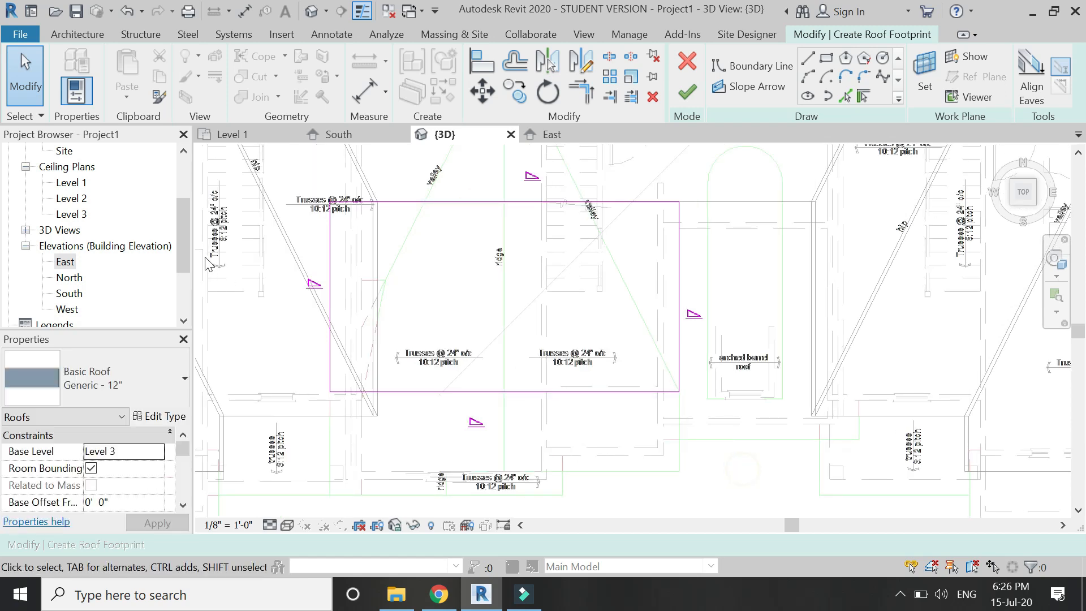
drag(744, 464, 337, 260)
drag(286, 285, 286, 291)
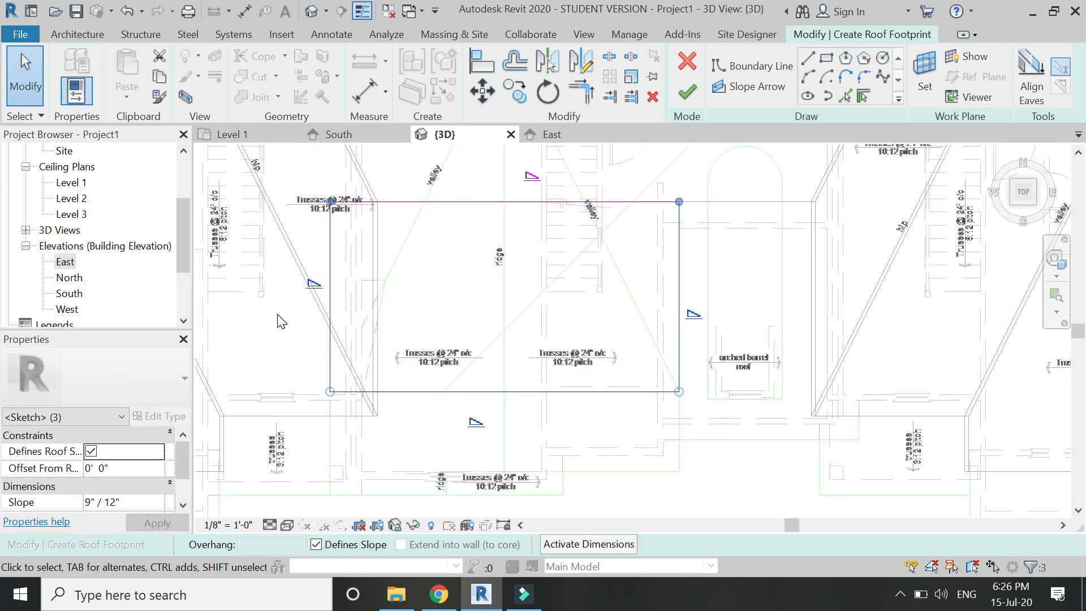
click(689, 265)
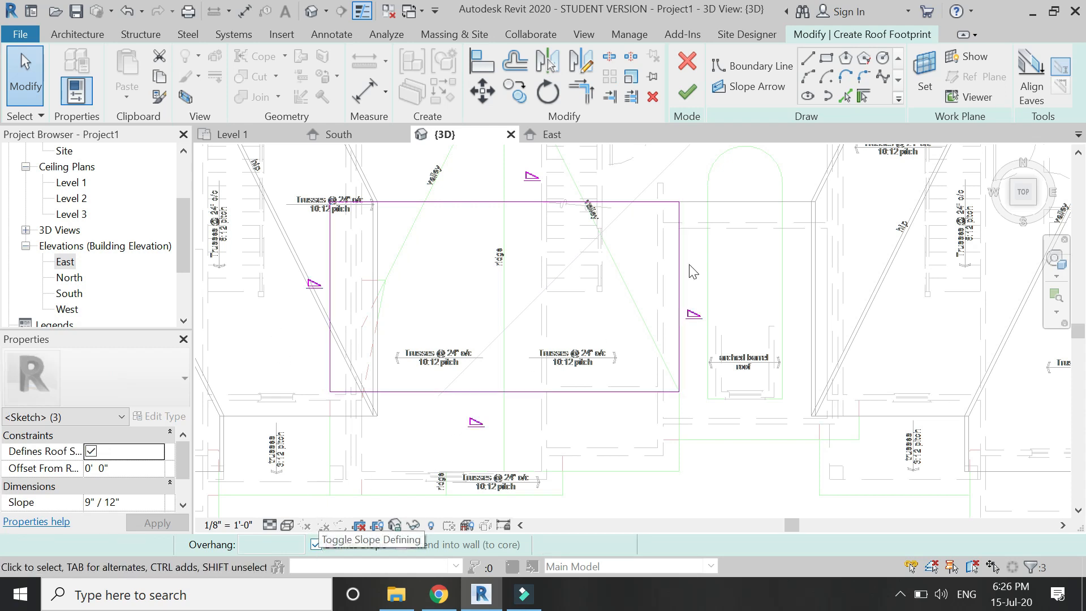
scroll(647, 390, down, 1)
mouse_move(750, 198)
mouse_down()
mouse_move(402, 305)
mouse_move(396, 317)
mouse_up()
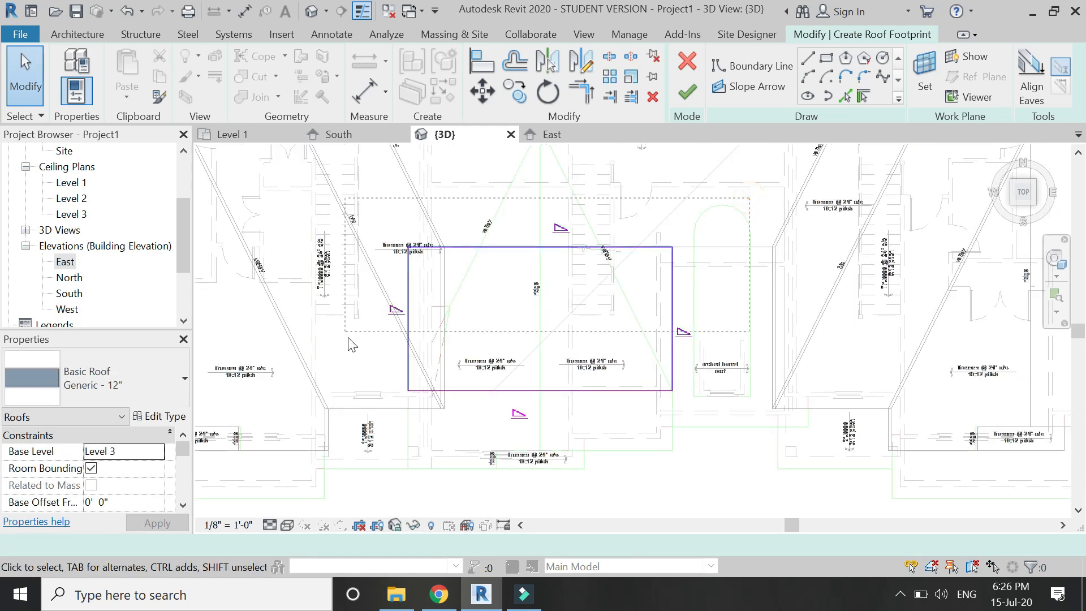
Step: Set the slope of the footprint's south edge and finish the roof
click(573, 393)
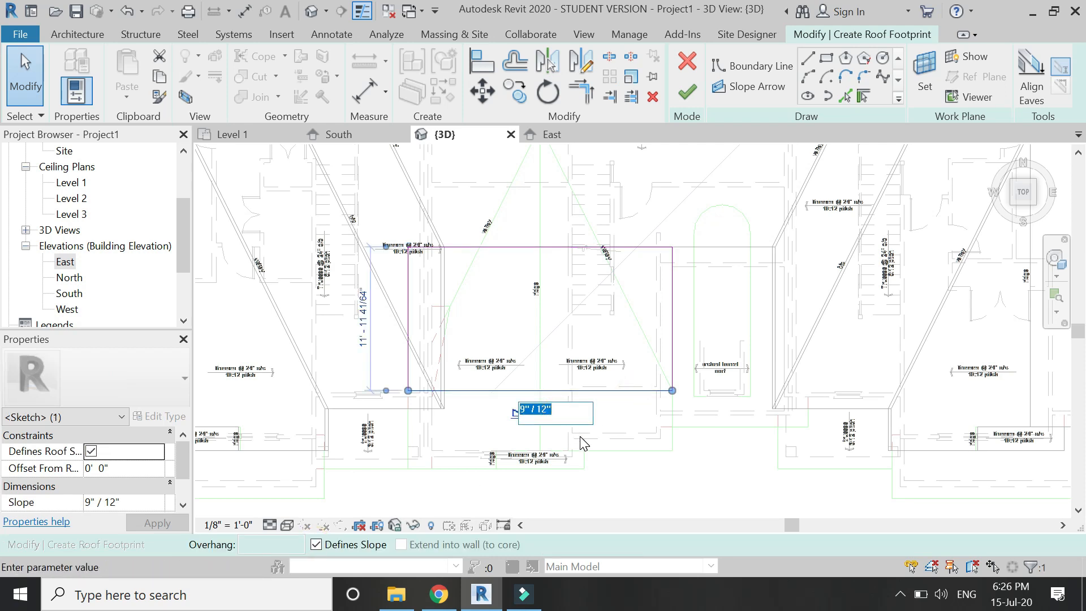
click(646, 461)
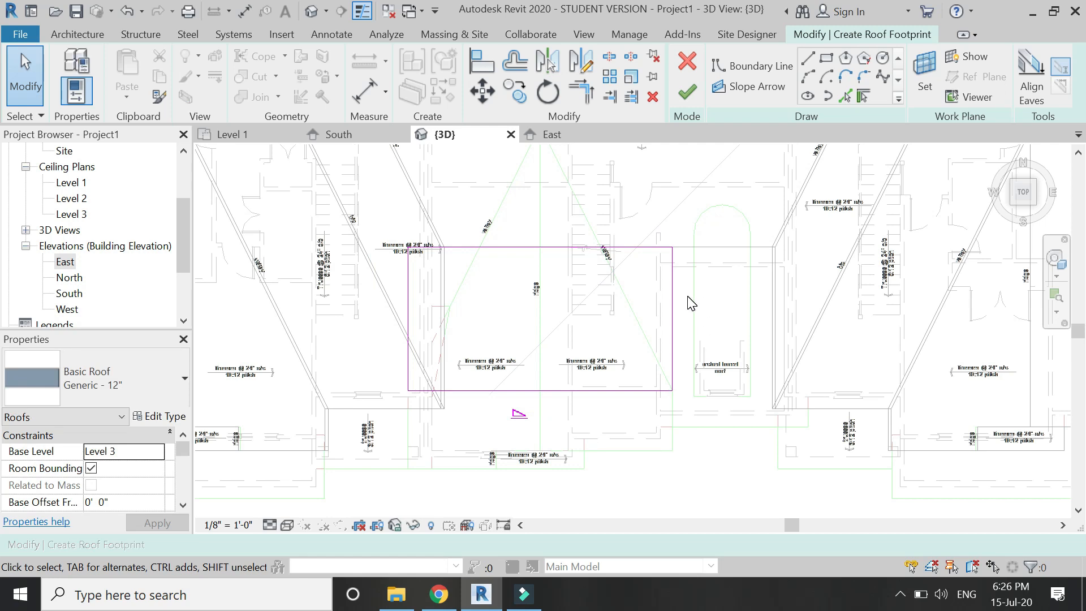
click(699, 97)
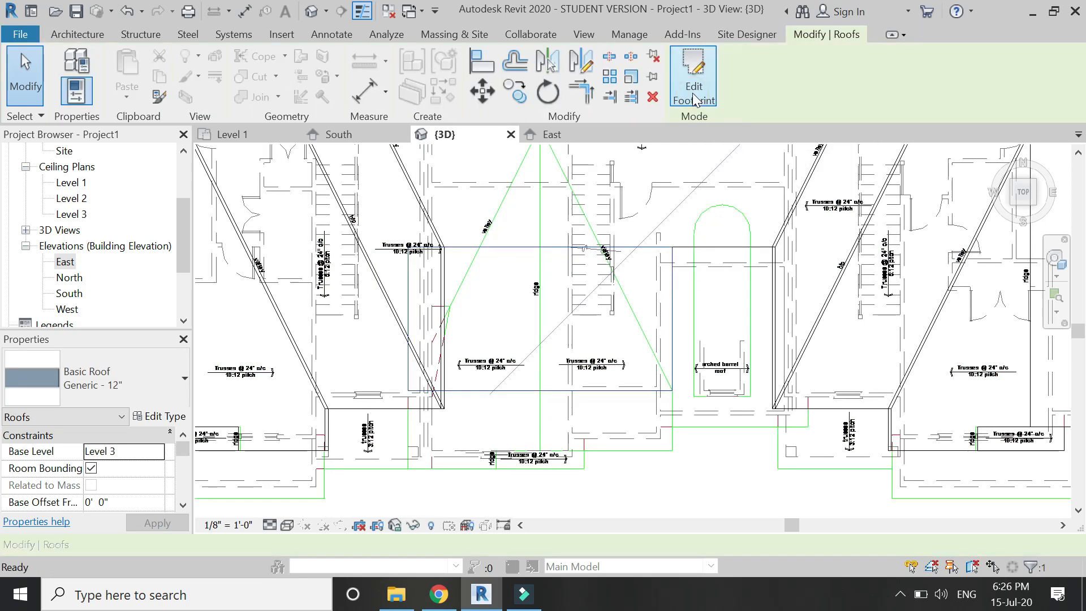
Step: In the East elevation, move the new lower roof down so its upper corner meets the top of the main roof's eave
click(570, 132)
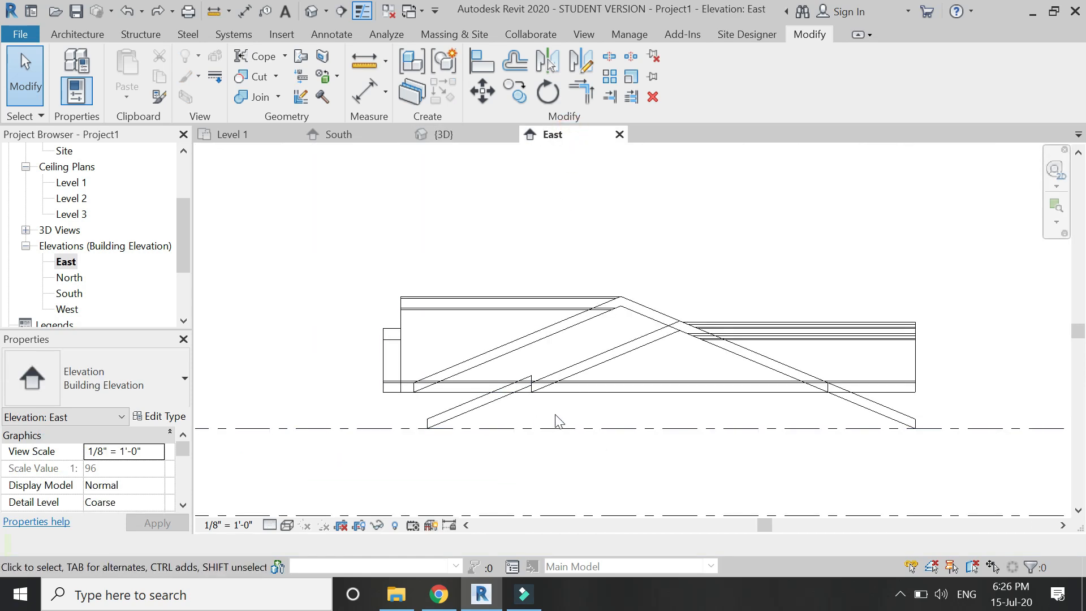
scroll(509, 417, up, 4)
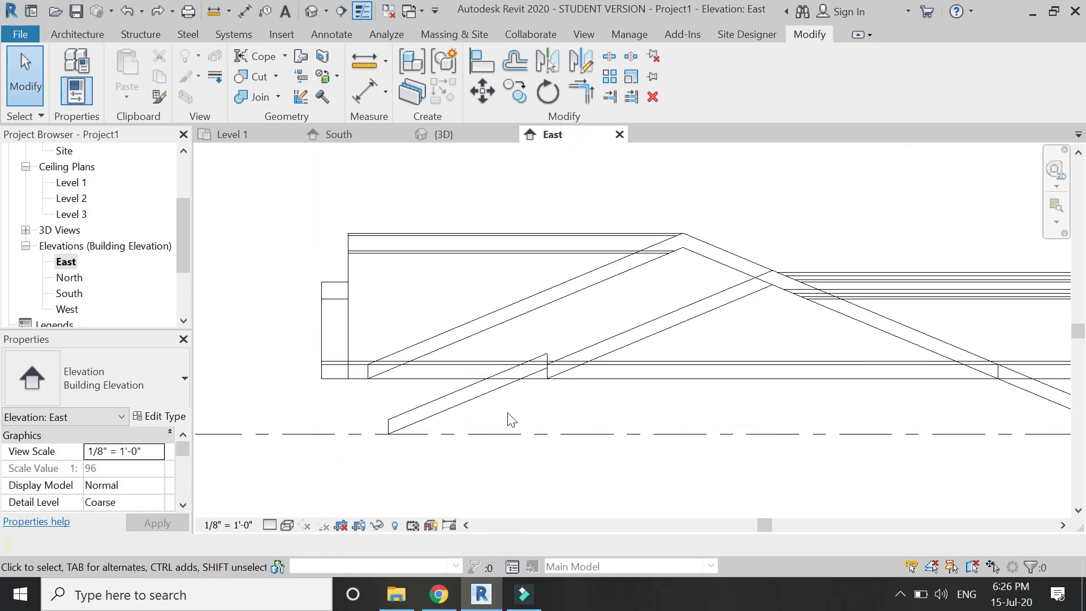
click(502, 380)
scroll(569, 340, up, 3)
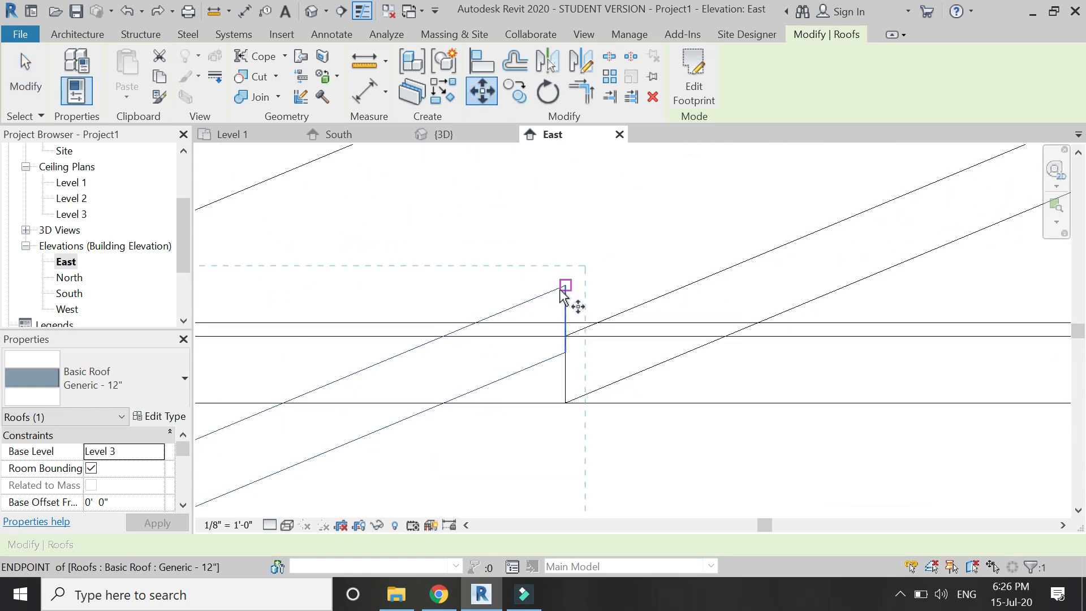
click(564, 285)
click(565, 336)
click(575, 376)
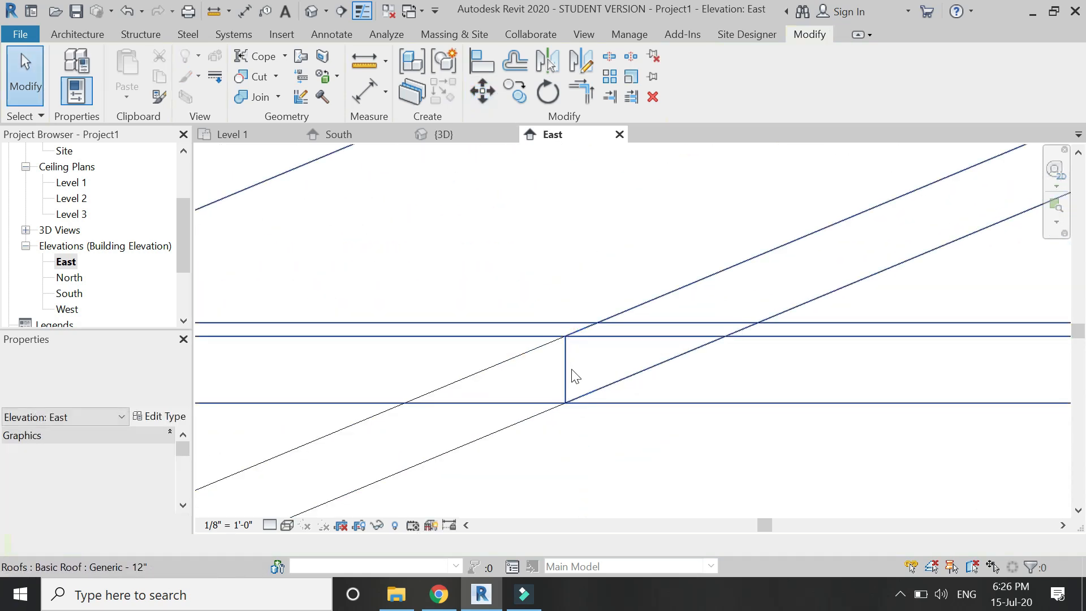
scroll(568, 354, up, 4)
scroll(529, 327, down, 6)
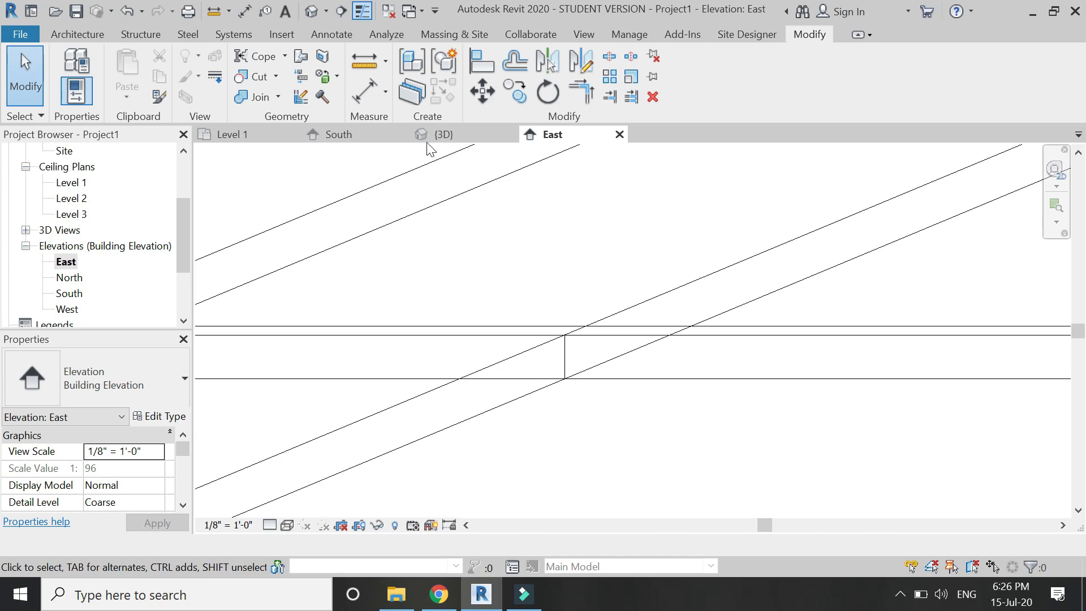
Step: In the 3D view, join the new lower roof in the western recess to the main roof
click(444, 134)
click(253, 96)
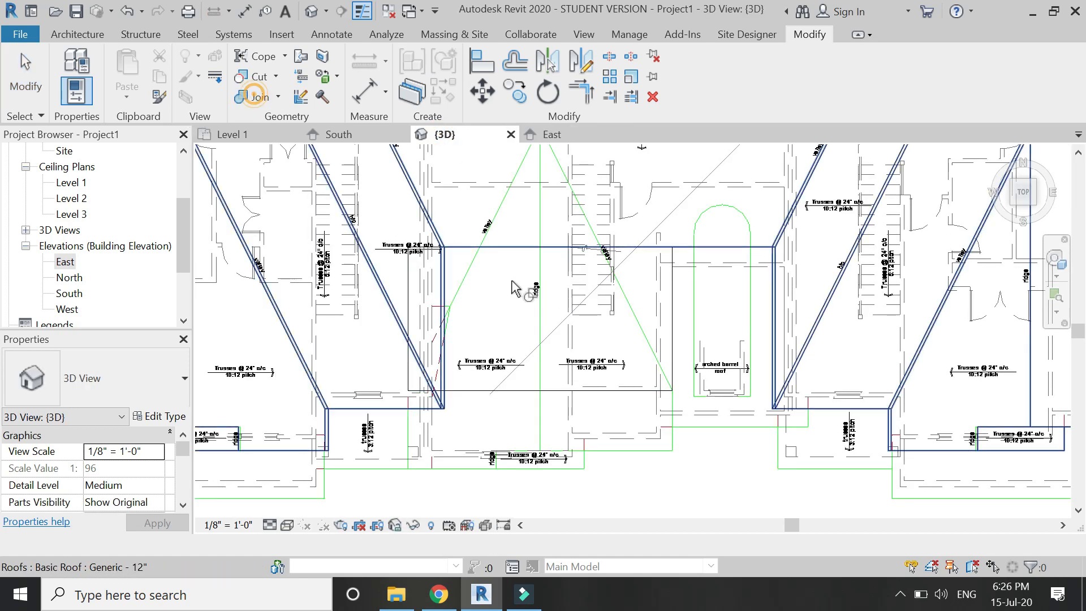
click(671, 310)
click(711, 244)
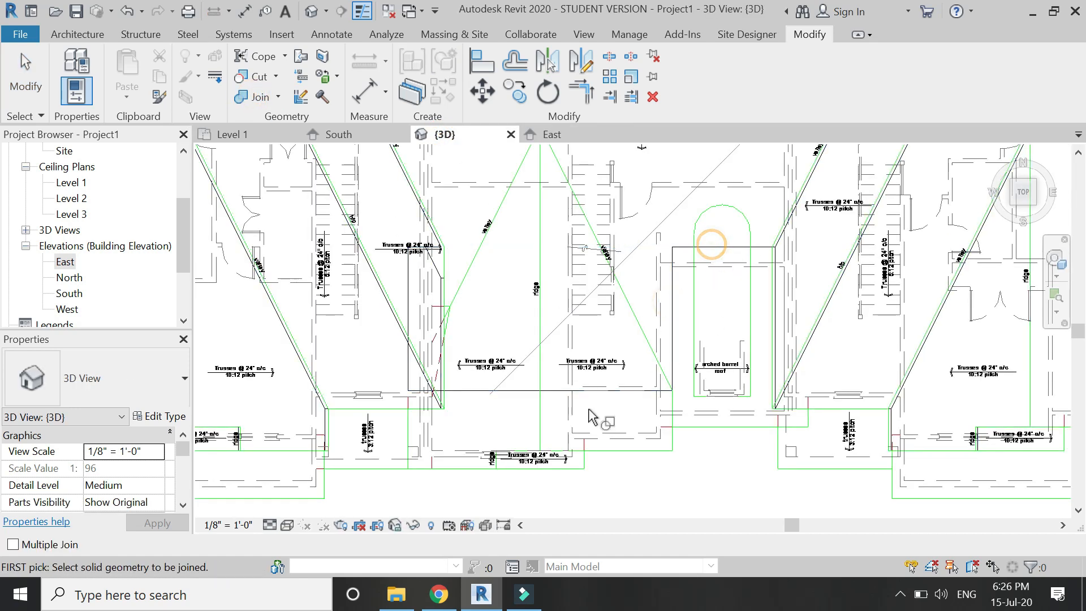
key(Escape)
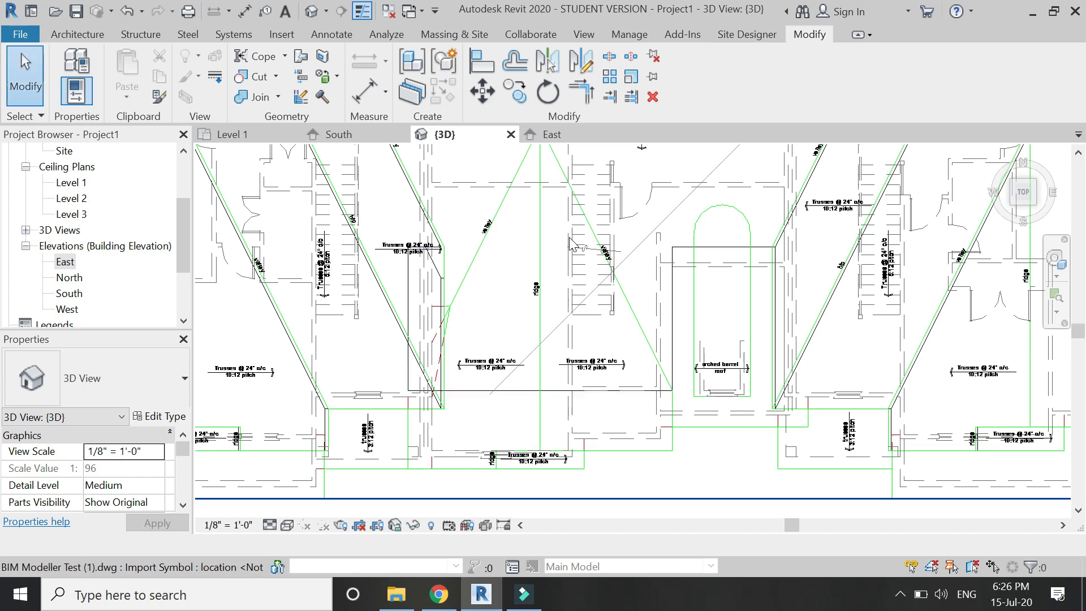
Step: Sketch an 11' 6" by 15' 0" rectangular roof footprint around the arched barrel roof, reaching north to the main roof's eave
scroll(495, 277, down, 1)
scroll(761, 340, up, 1)
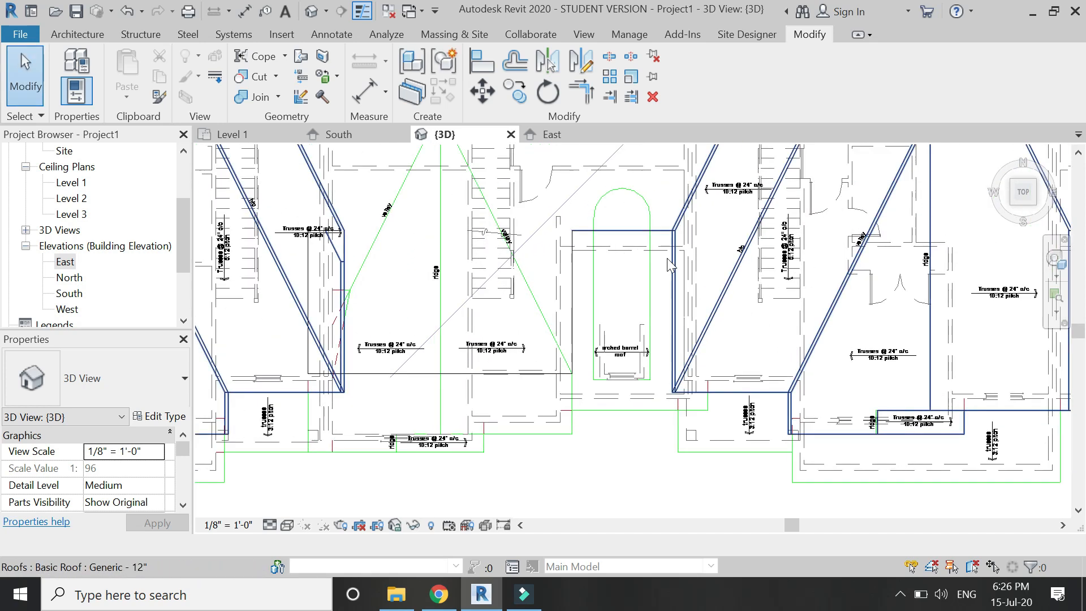
scroll(669, 255, up, 1)
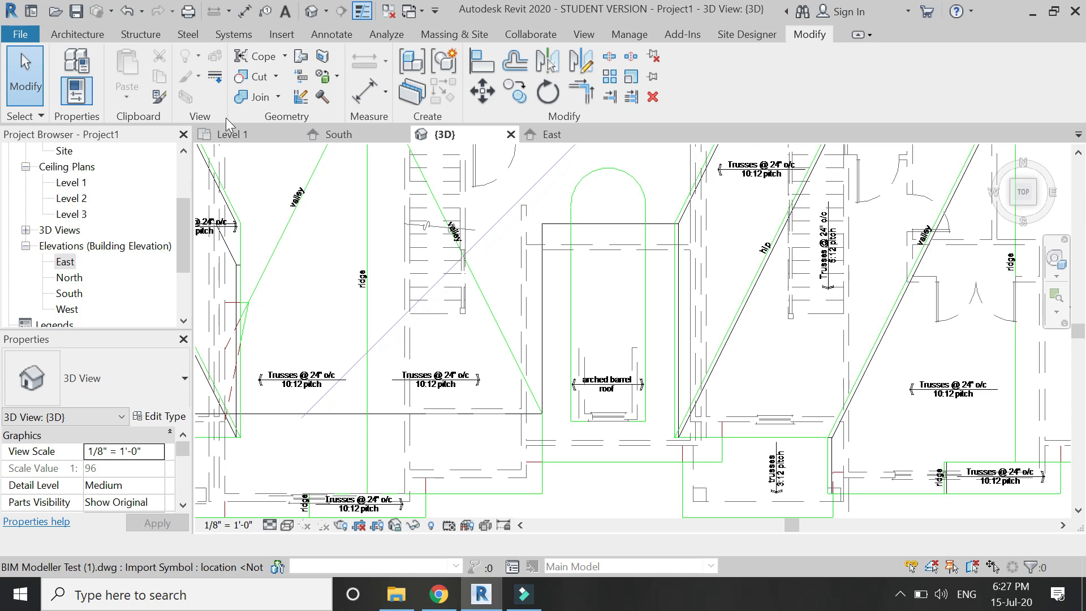
click(103, 38)
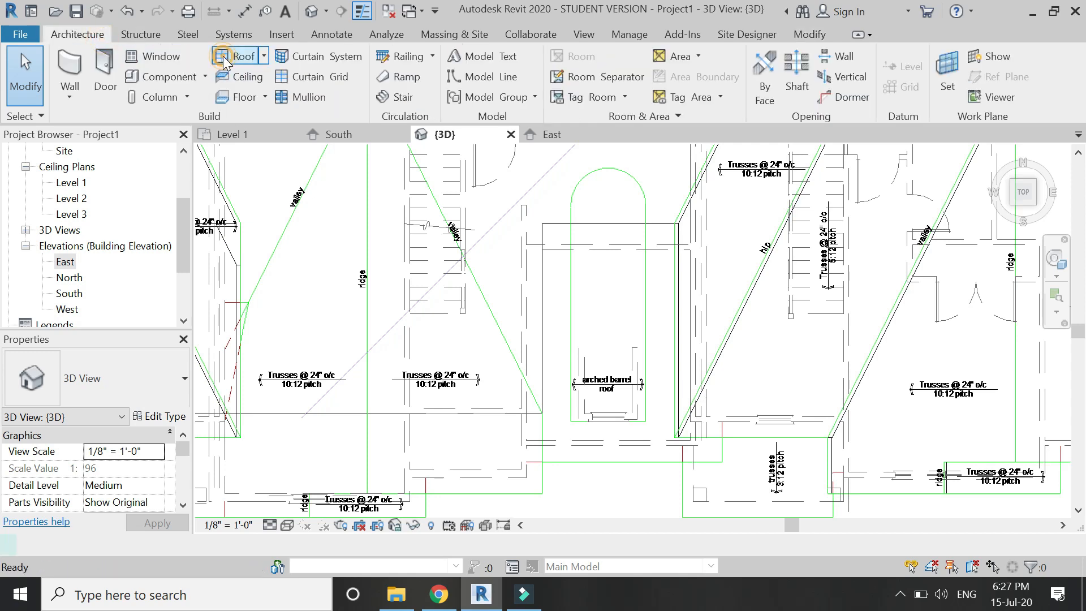
click(224, 59)
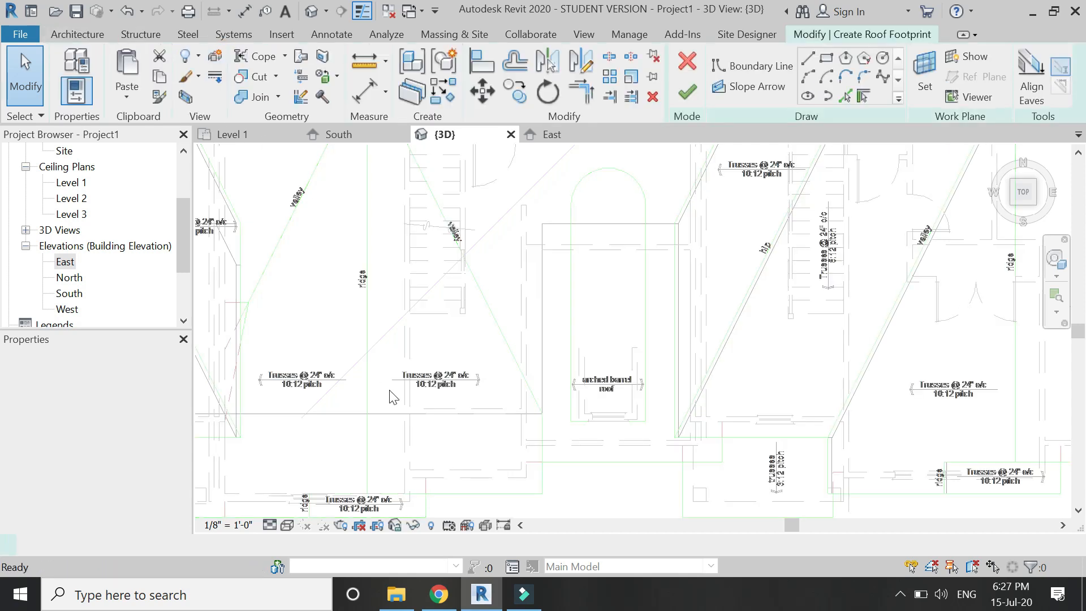
click(825, 62)
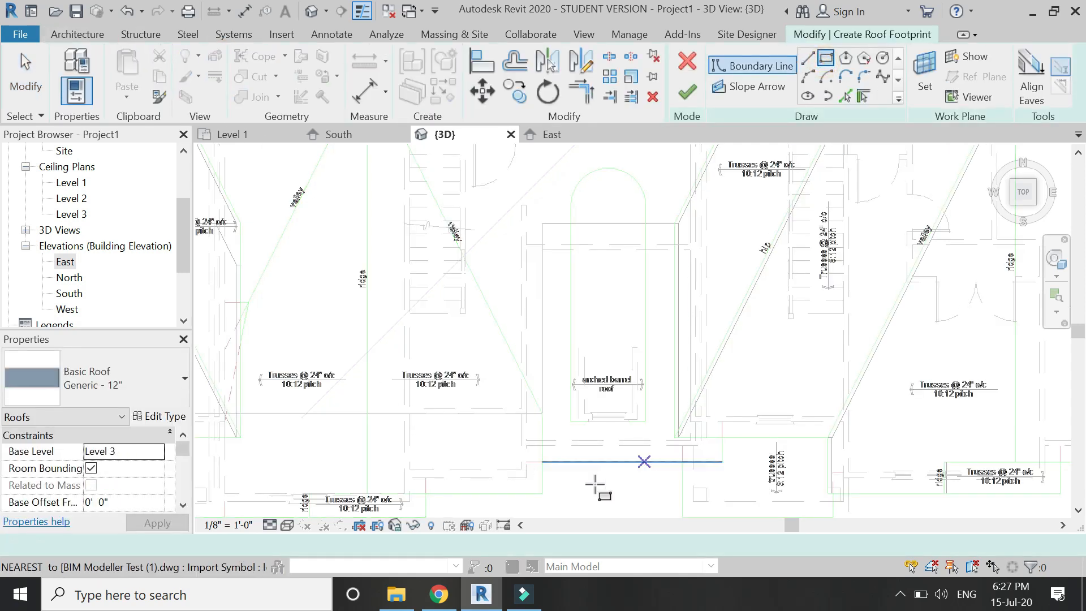
click(542, 461)
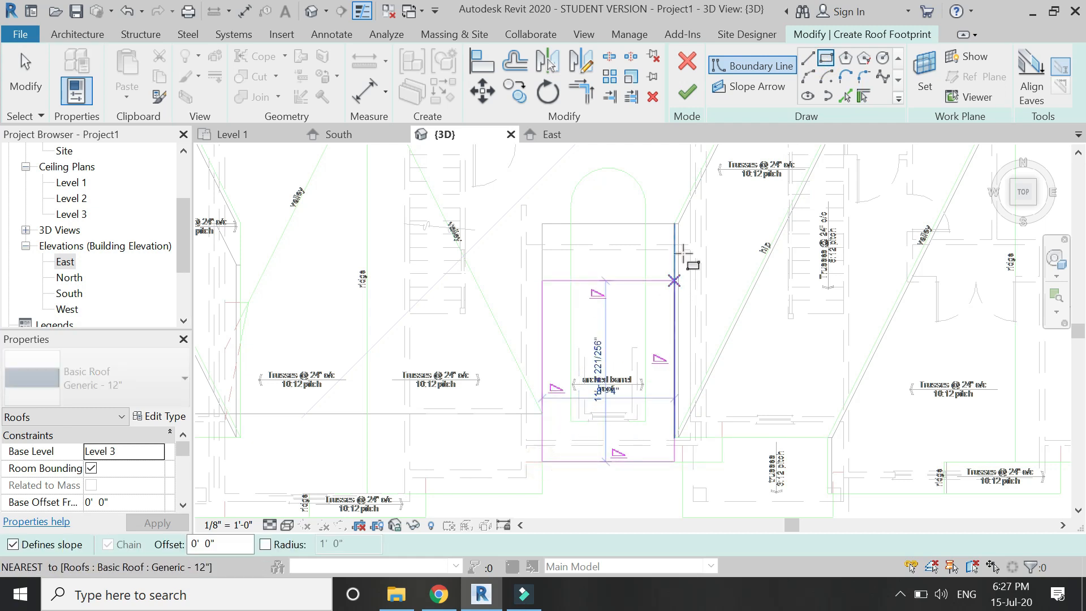
click(724, 223)
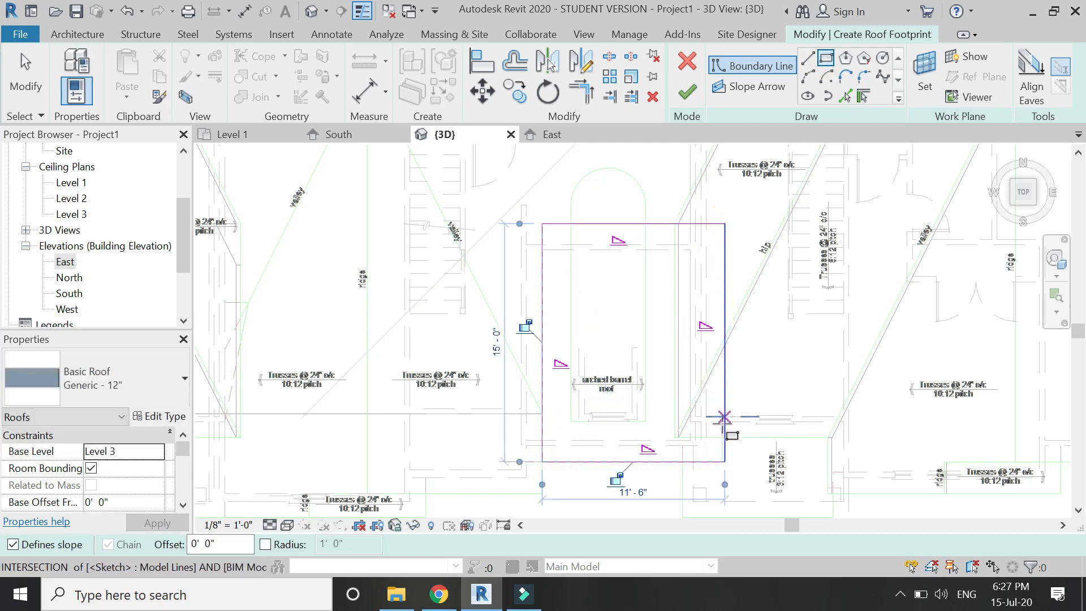
key(Escape)
key(Escape)
Step: Turn off slope definition for the north, east and west edges of the footprint around the arched barrel roof
scroll(725, 452, up, 5)
mouse_move(726, 435)
mouse_down()
mouse_move(688, 436)
mouse_move(727, 439)
mouse_up()
scroll(754, 450, down, 4)
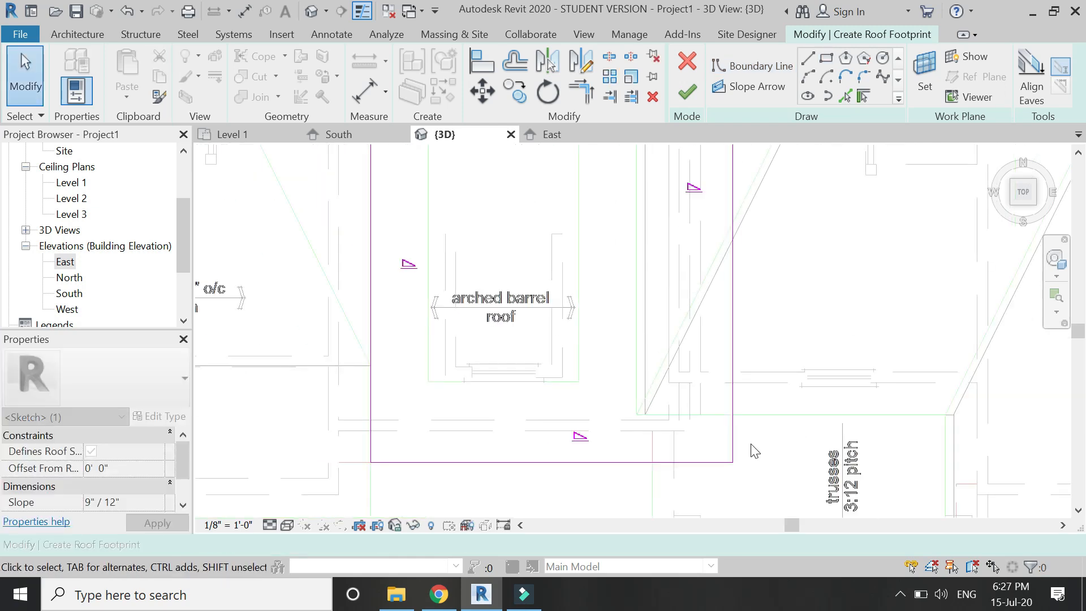
scroll(755, 451, down, 3)
scroll(592, 447, down, 1)
mouse_move(741, 187)
mouse_down()
mouse_move(535, 277)
mouse_move(506, 303)
mouse_up()
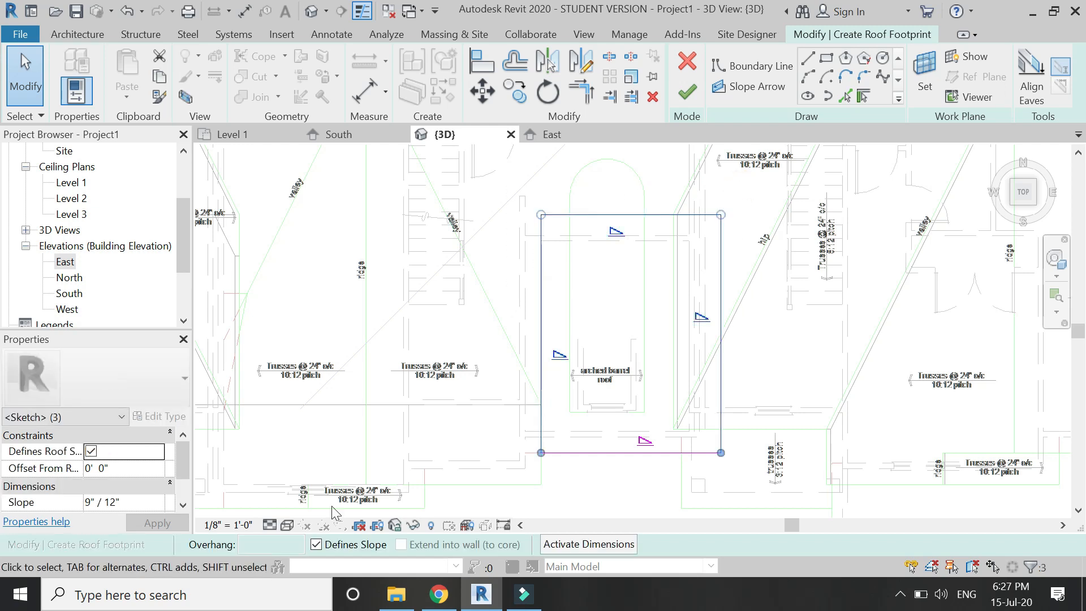
click(747, 461)
Step: Set the south edge's slope for the footprint around the arched barrel roof and finish the roof
click(676, 453)
click(668, 437)
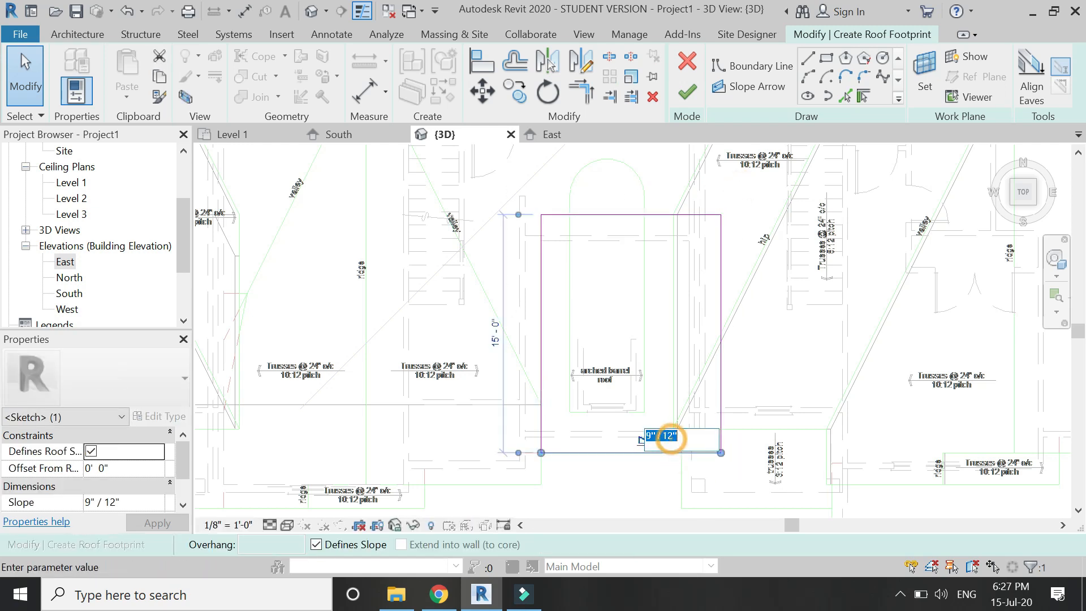
click(766, 368)
click(687, 93)
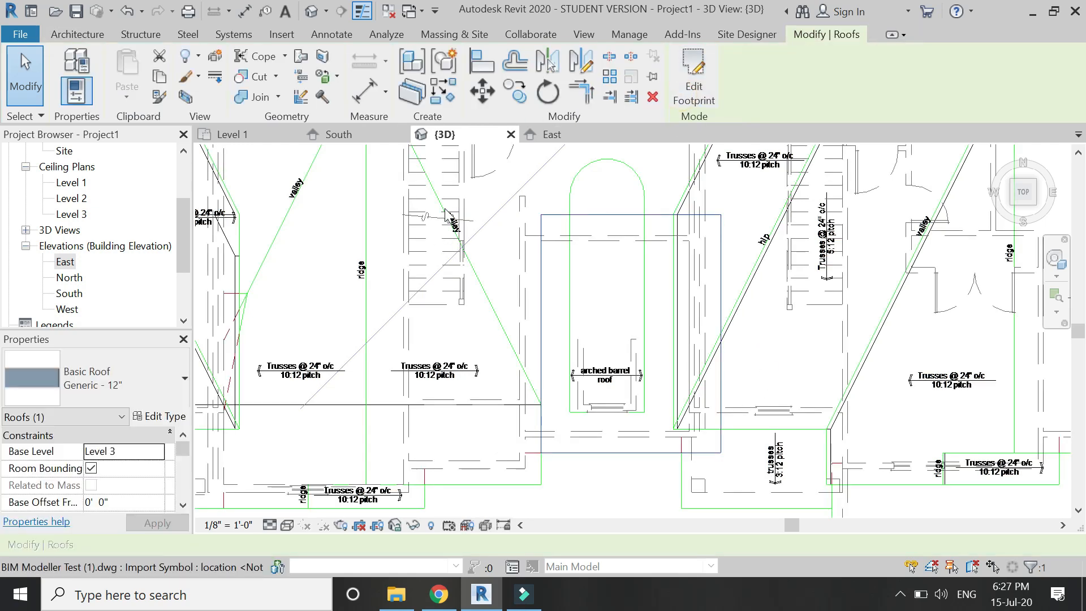
Step: In the East elevation, move the barrel-roof-area roof down so its upper corner meets the top of the main roof's eave
click(549, 135)
scroll(616, 396, down, 5)
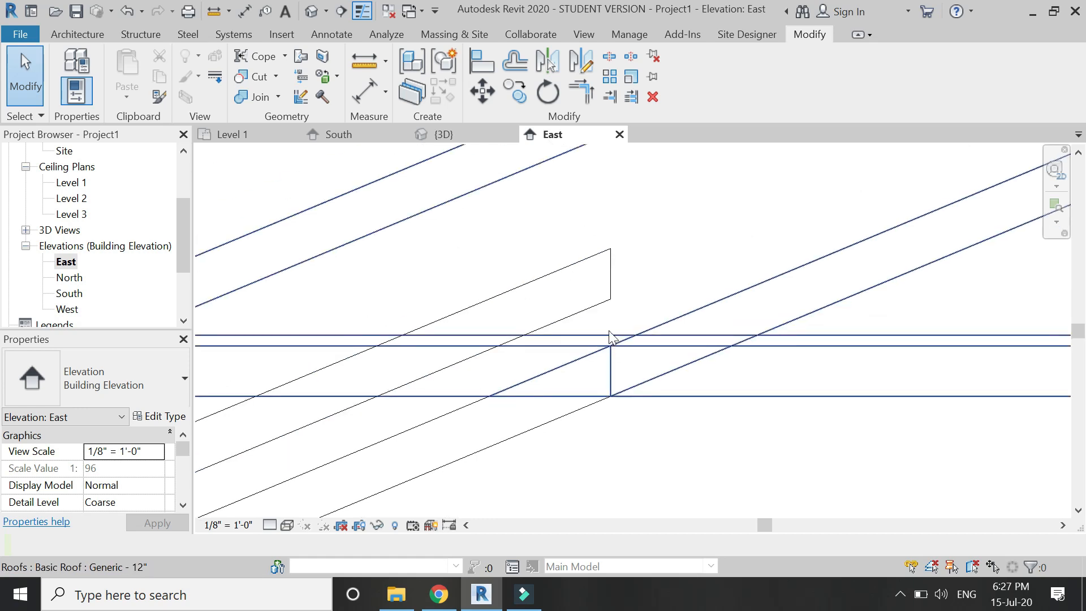
click(610, 323)
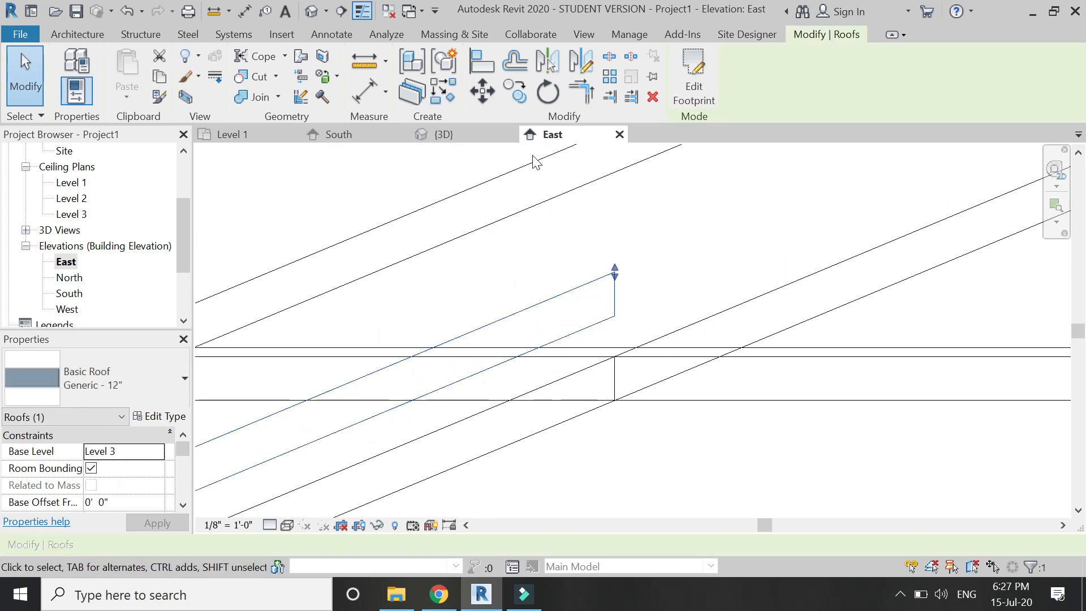
click(482, 90)
click(602, 248)
scroll(588, 380, up, 3)
scroll(587, 378, up, 2)
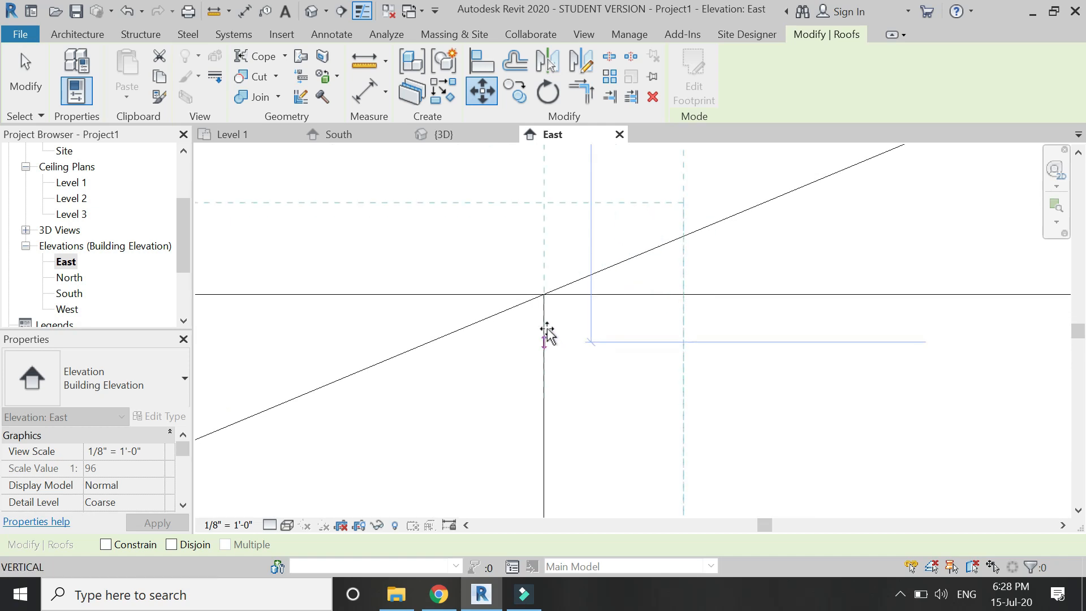
click(543, 293)
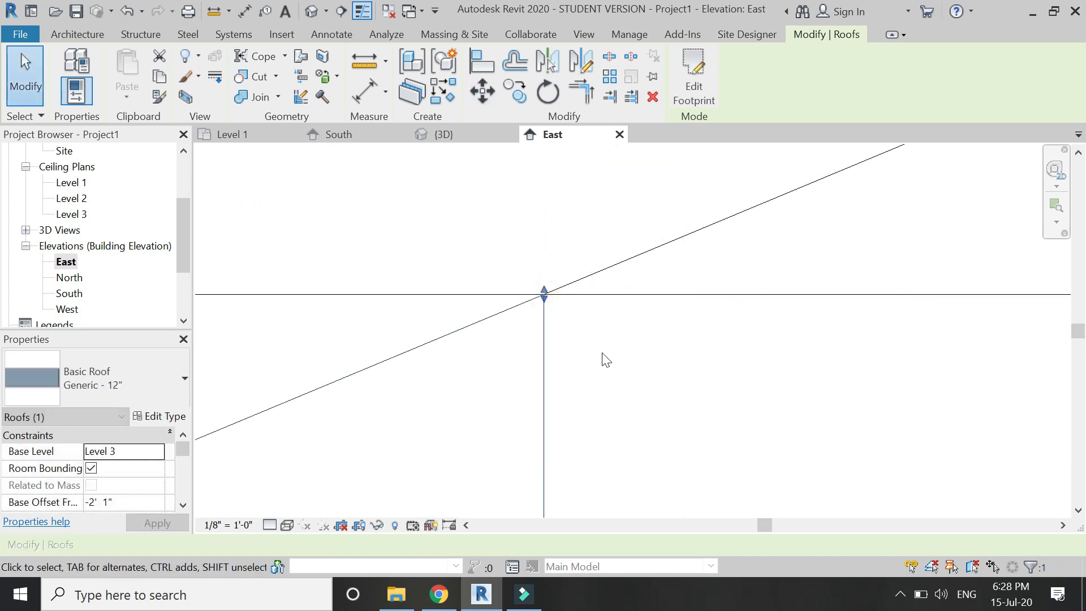
key(Escape)
scroll(602, 357, down, 5)
scroll(598, 348, down, 4)
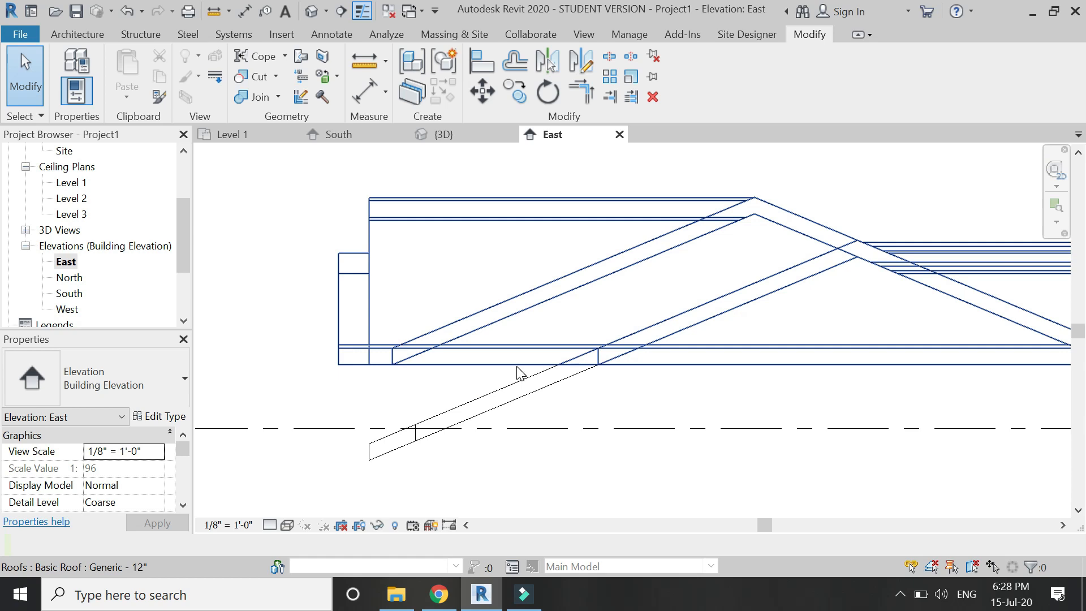
Step: Show the roof model in the 3D view from an isometric angle with the Shaded visual style
click(447, 135)
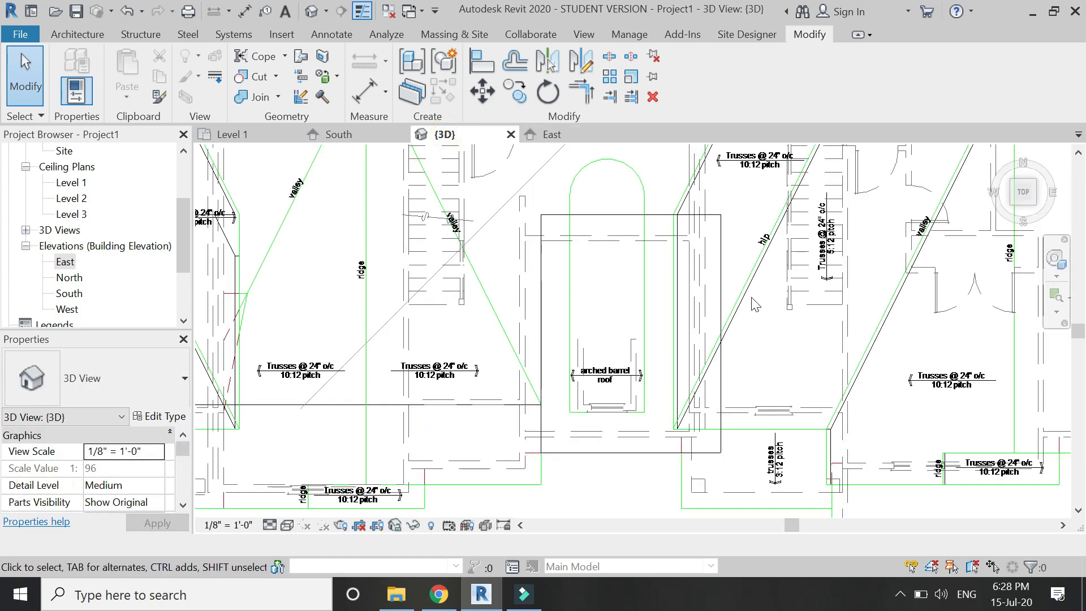
click(1033, 199)
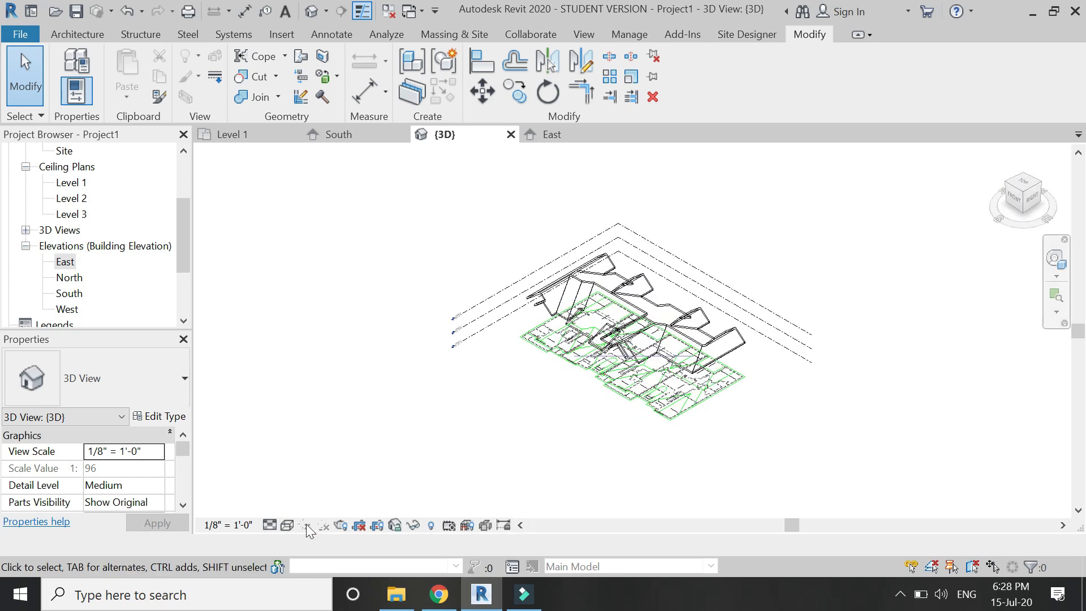
click(287, 525)
click(316, 453)
scroll(622, 348, up, 5)
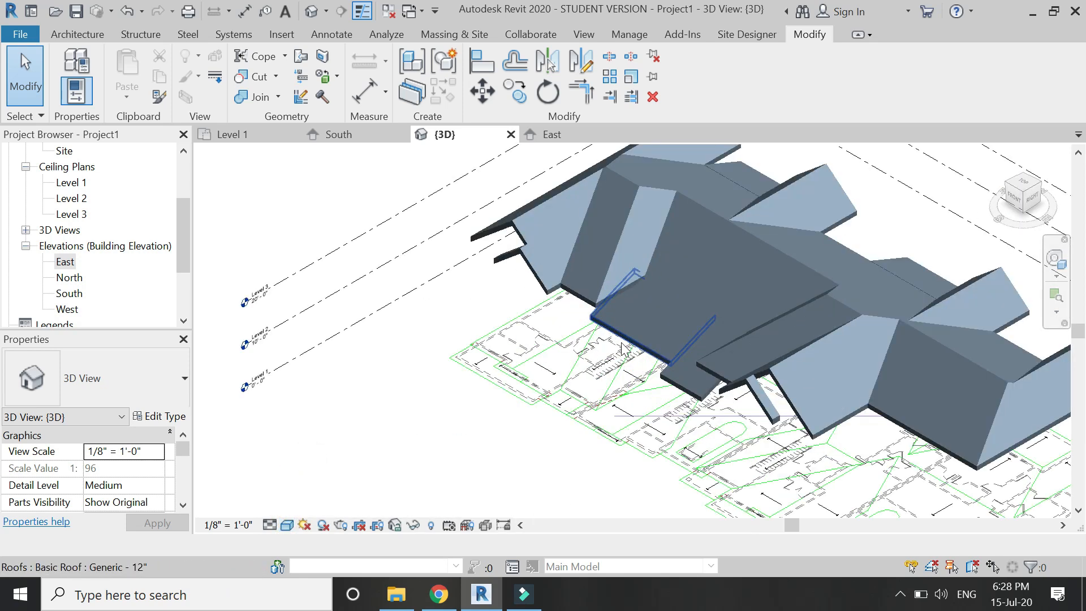
scroll(622, 349, up, 3)
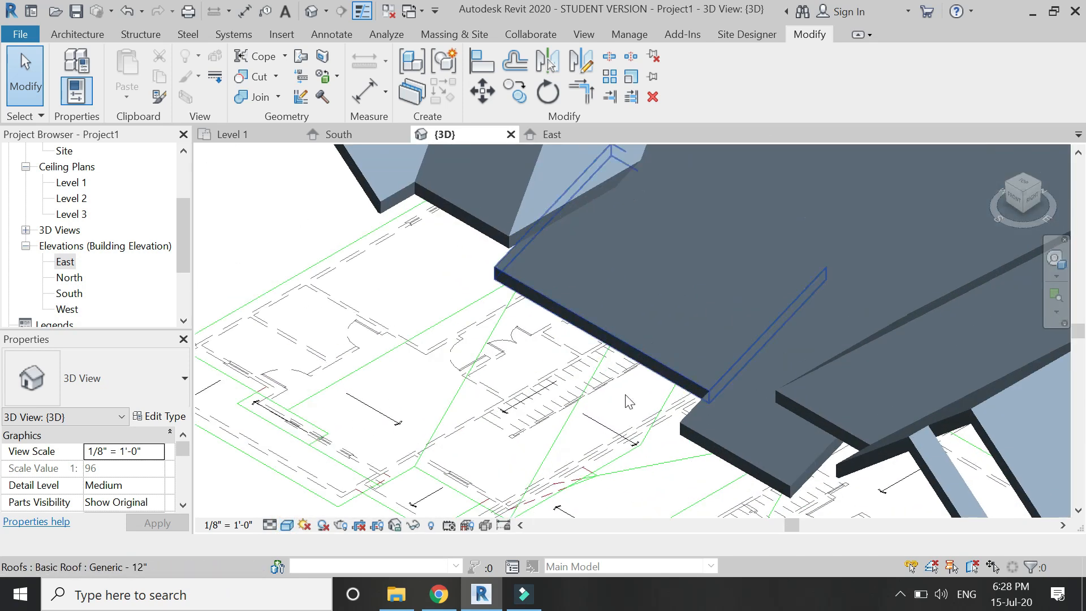
Step: Join the small sloped roof over the arched barrel roof area to the adjoining main roof with Join Geometry
click(263, 99)
click(691, 414)
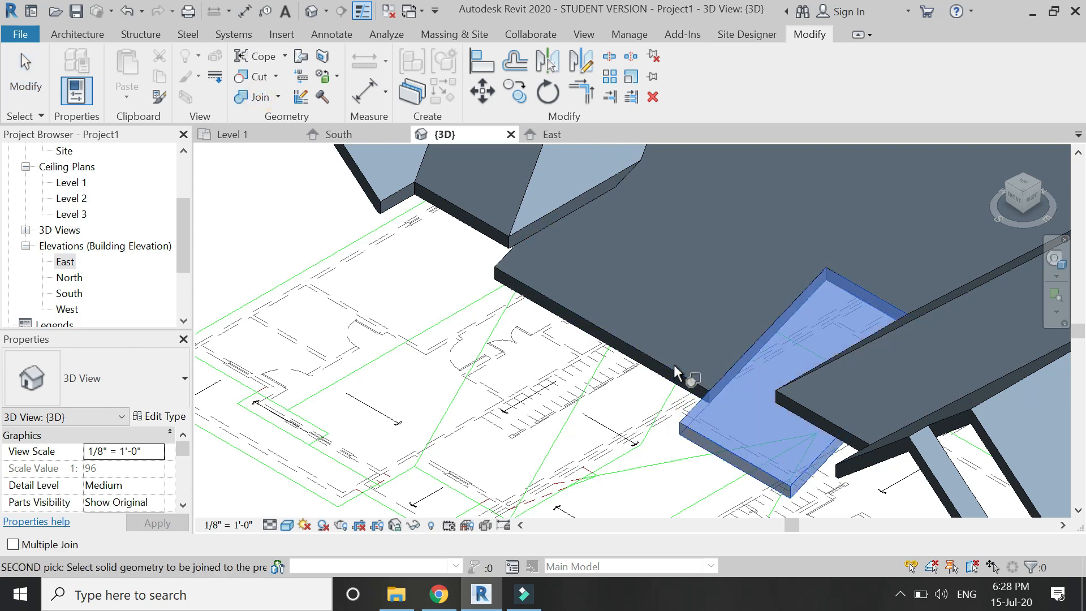
click(677, 367)
click(691, 412)
click(952, 295)
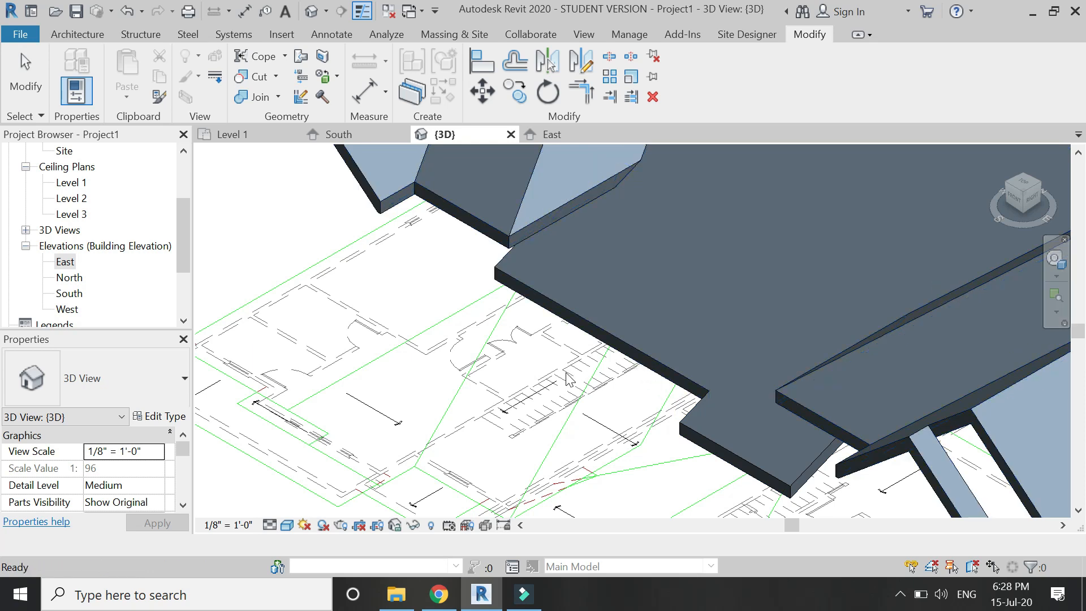
Step: Inspect the joined roofs from the south side in 3D and return to the Level 1 floor plan
scroll(463, 339, down, 2)
scroll(449, 324, down, 2)
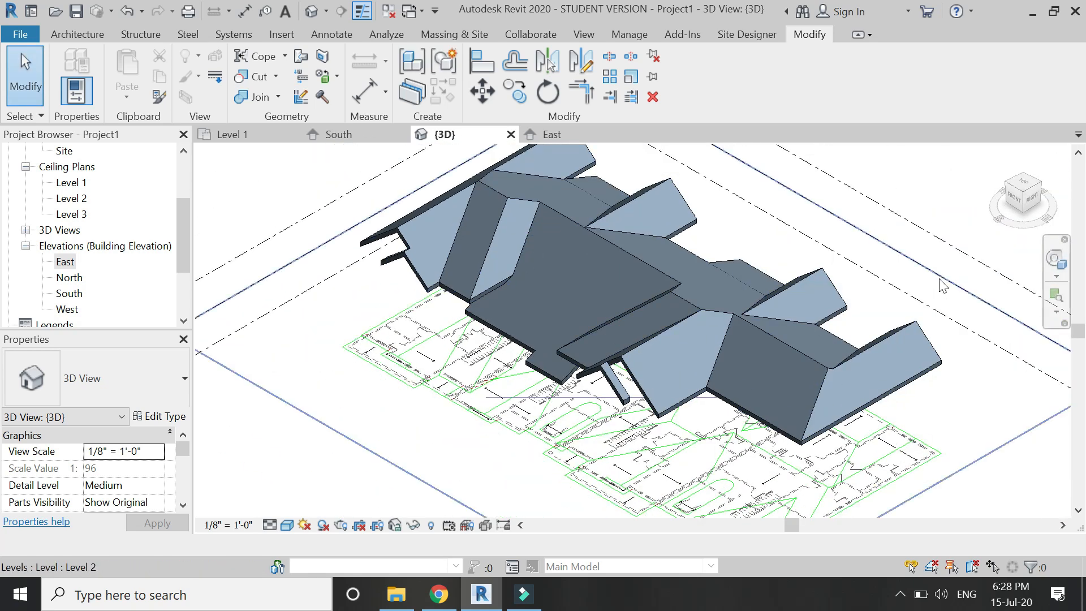
click(1055, 259)
drag(723, 252, 525, 317)
drag(509, 391, 695, 422)
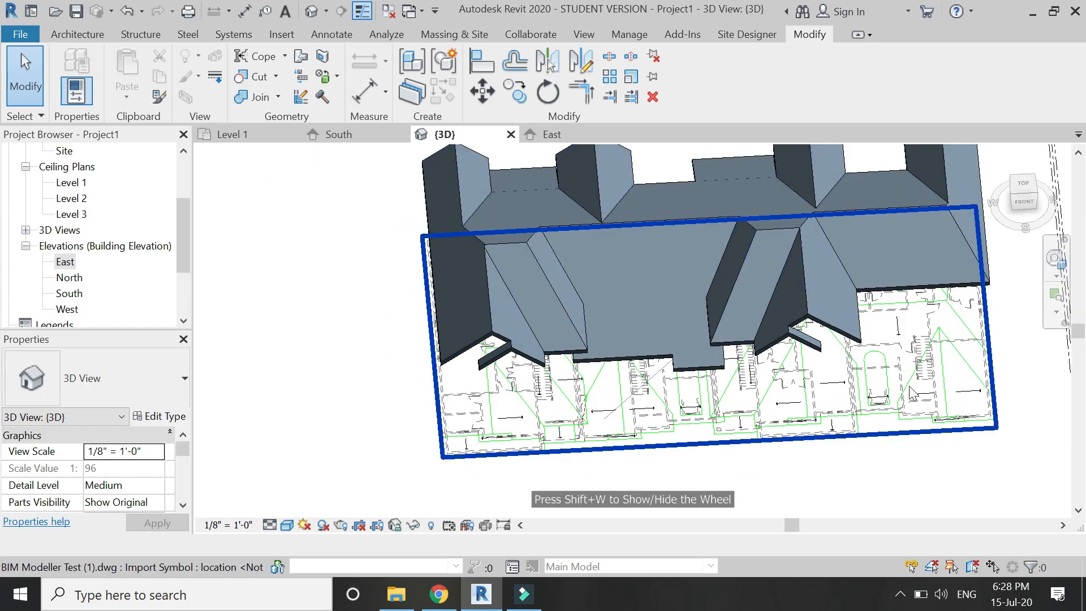
click(264, 133)
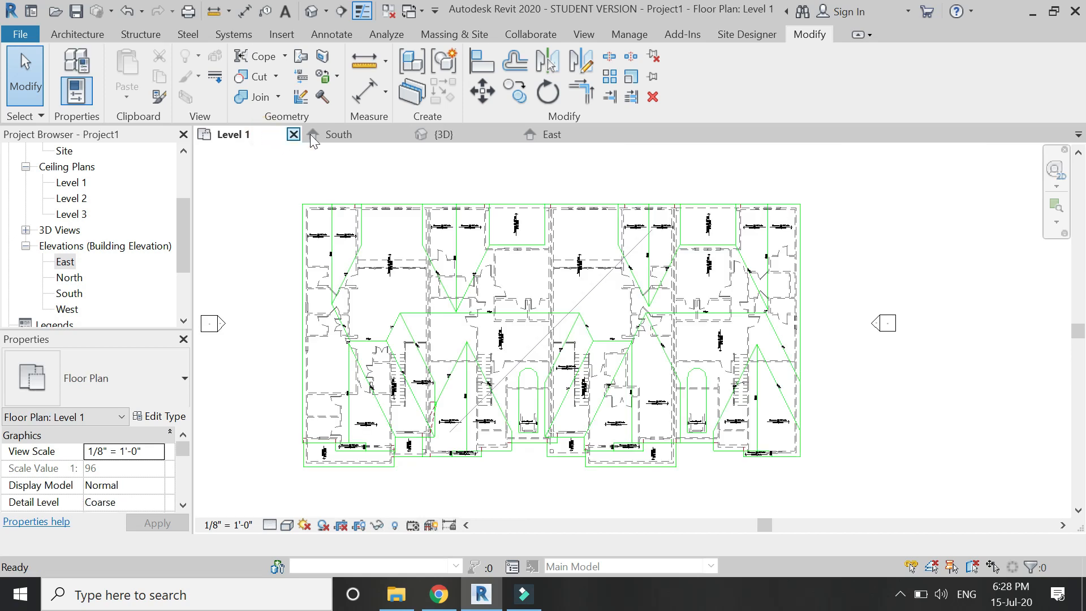
Step: Show the 3D model from the top in Wireframe visual style
click(465, 134)
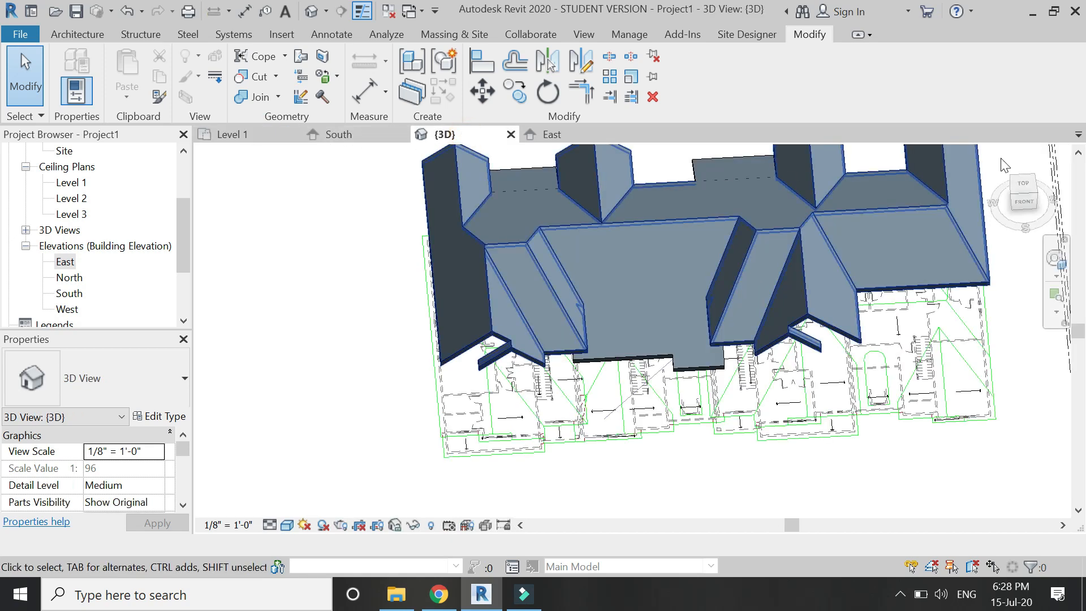
click(1028, 190)
click(287, 524)
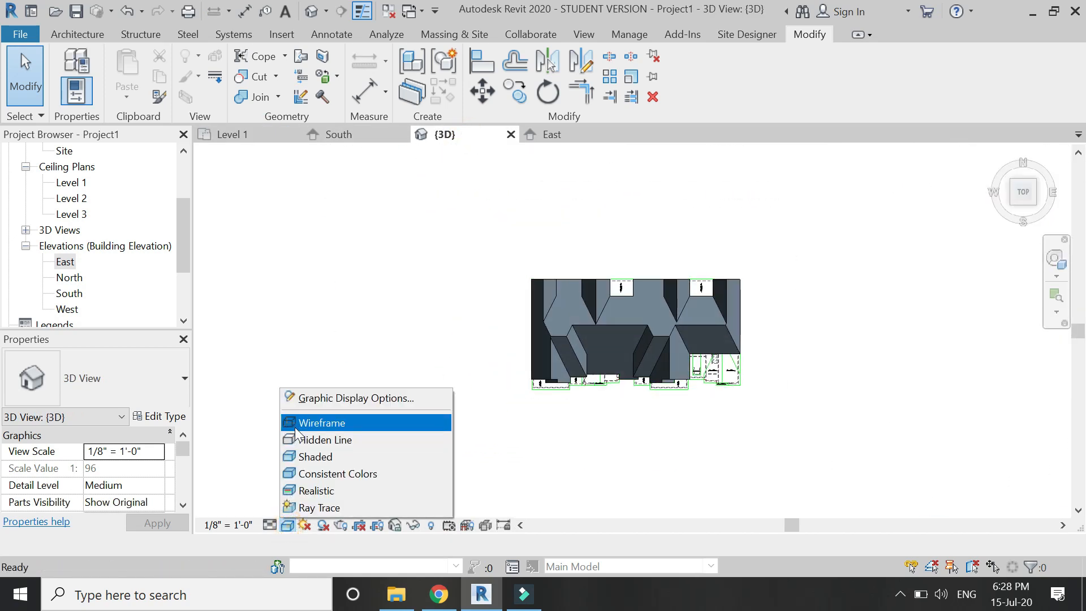
click(295, 425)
Step: Sketch a rectangular roof footprint about 21'-4" by 12' between the main roof's lower edge and the outer ends of the two easternmost front valley lines
scroll(745, 371, up, 6)
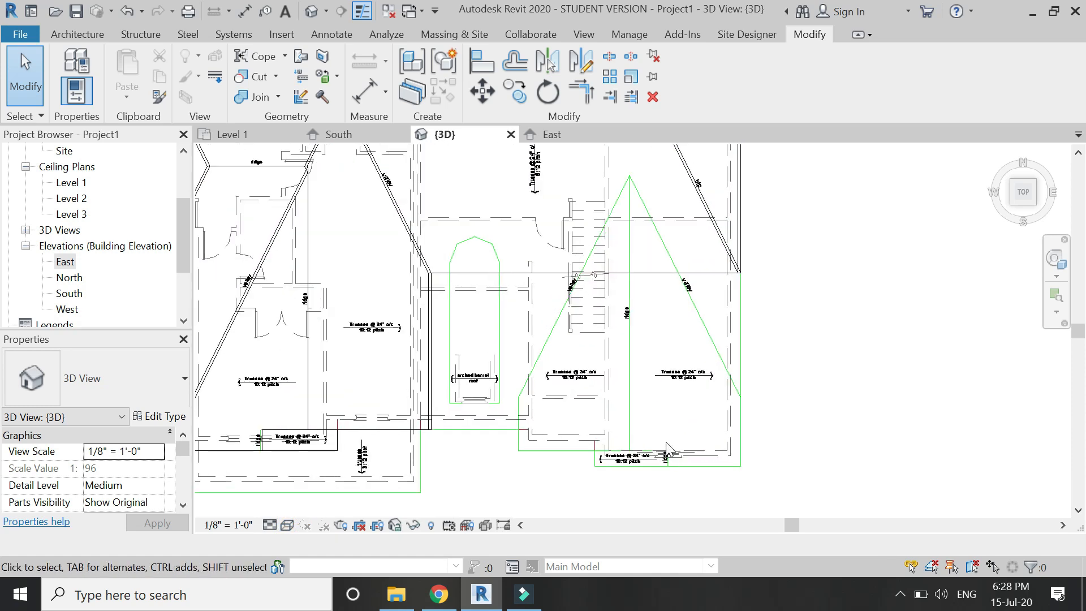
scroll(671, 410, up, 4)
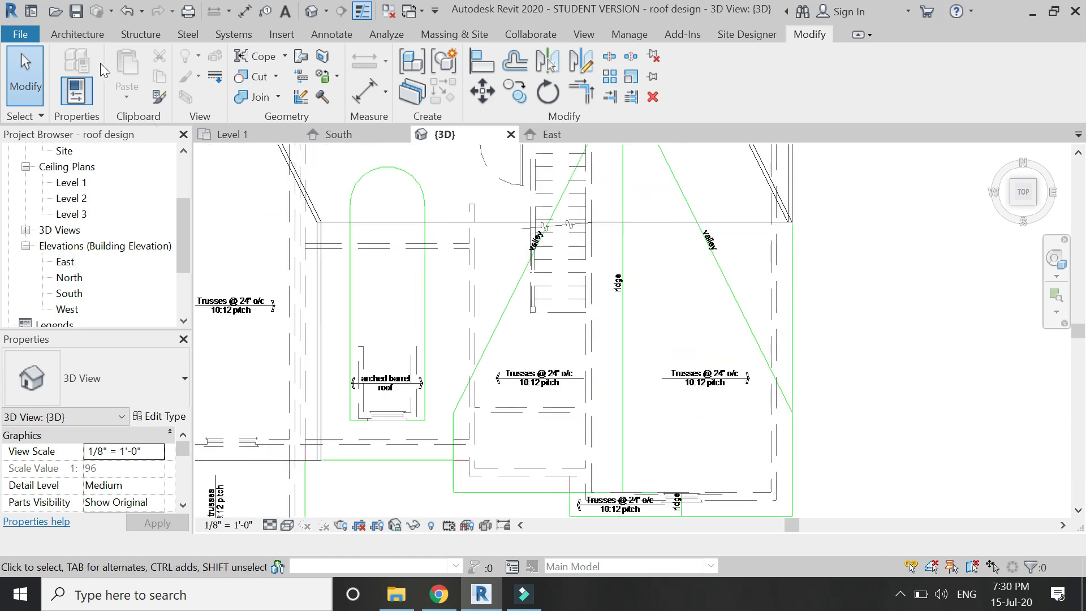
click(92, 38)
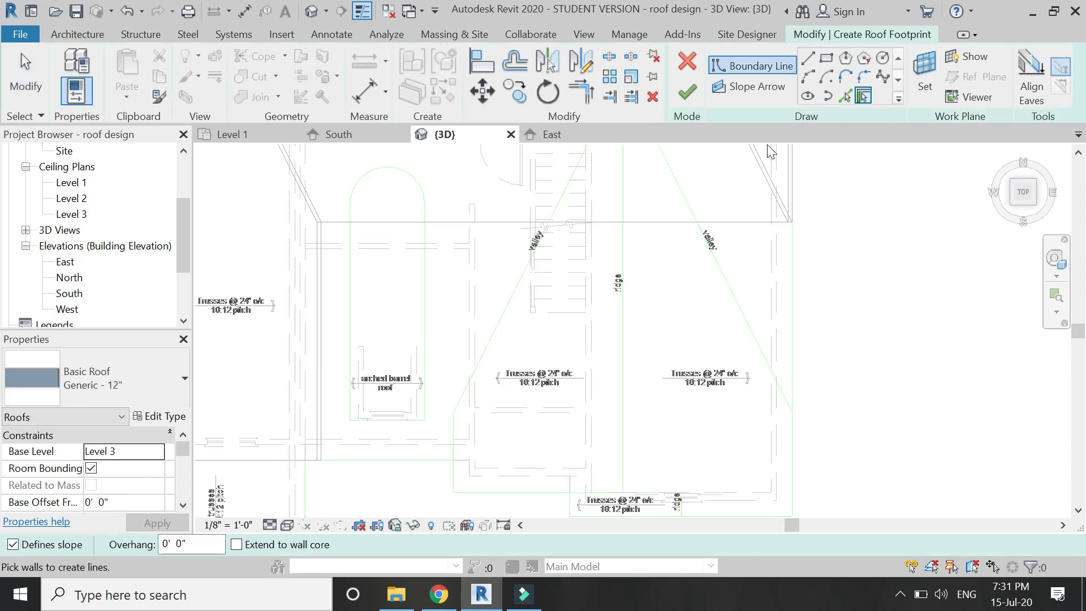
click(825, 62)
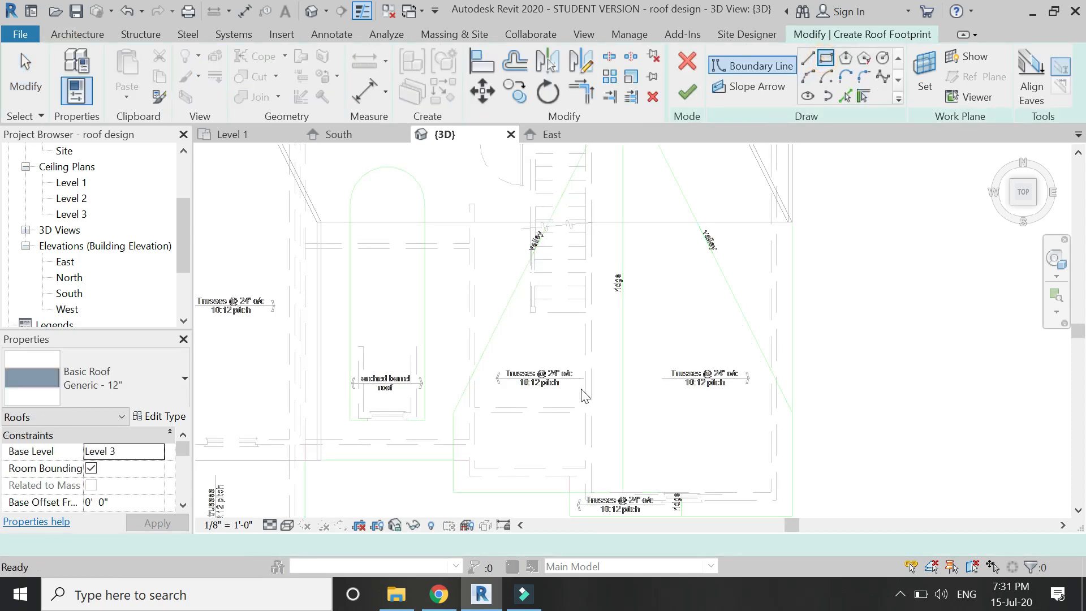
click(452, 411)
click(792, 223)
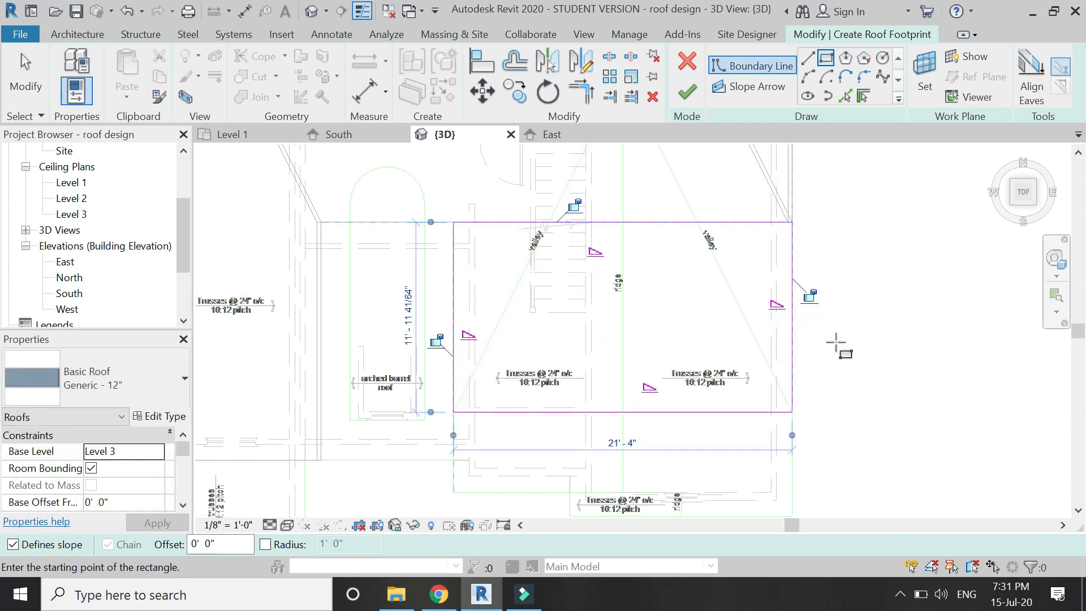
key(Escape)
key(Escape)
Step: Remove the slope from the rectangle's back and side edges, set the front edge's slope to 5"/12", and finish the roof
drag(846, 189, 419, 340)
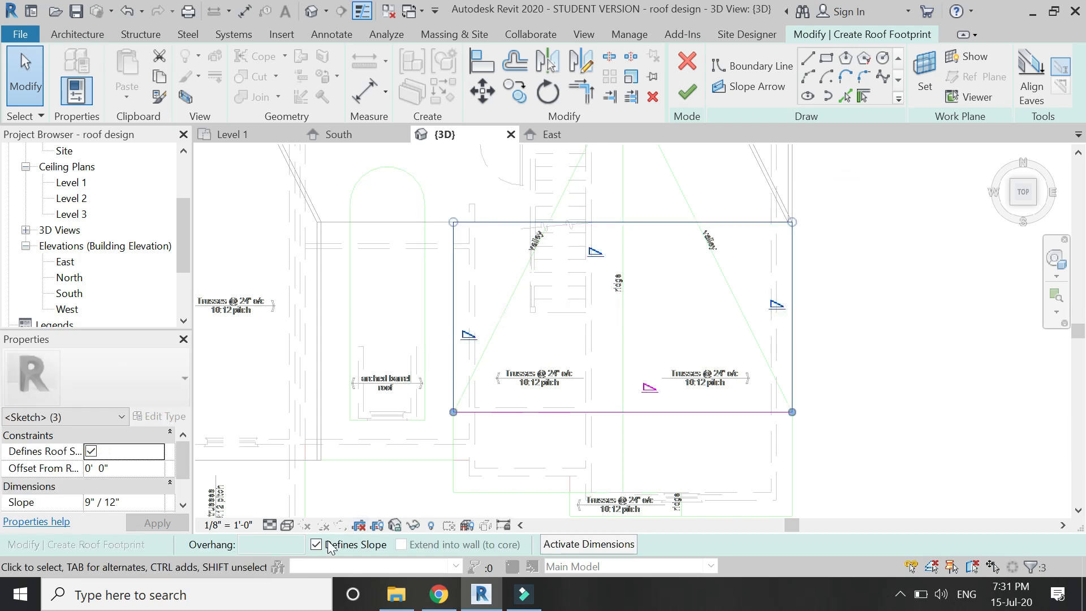
click(552, 412)
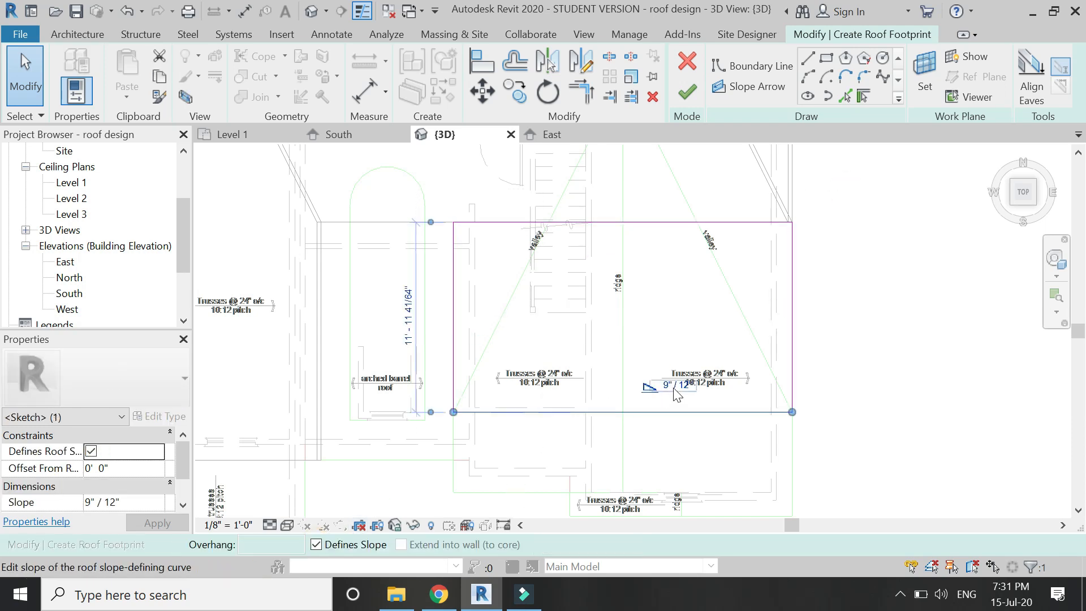
text(5)
key(Return)
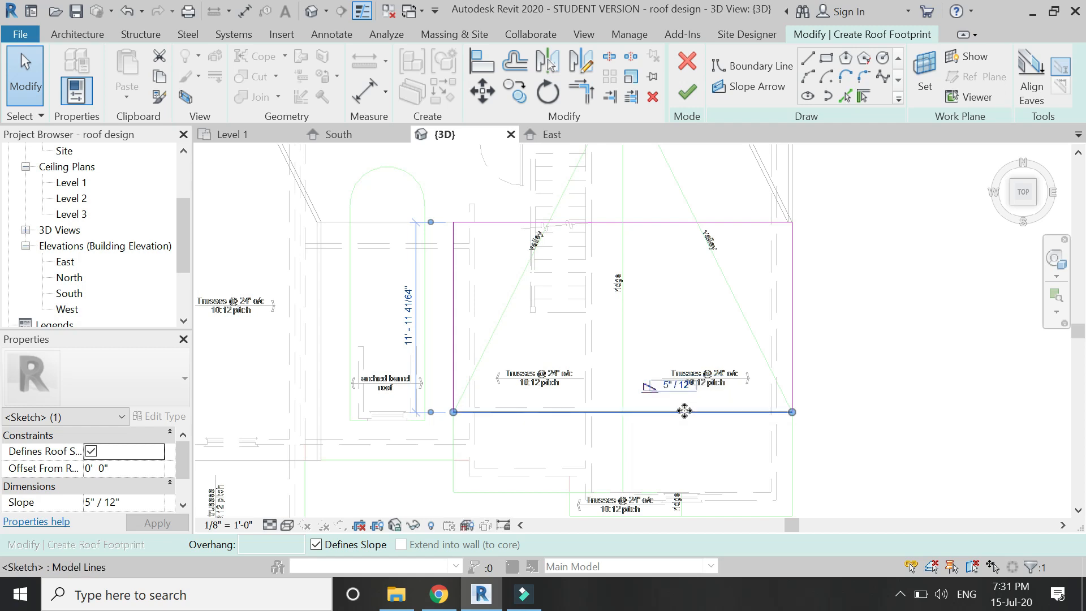
click(876, 333)
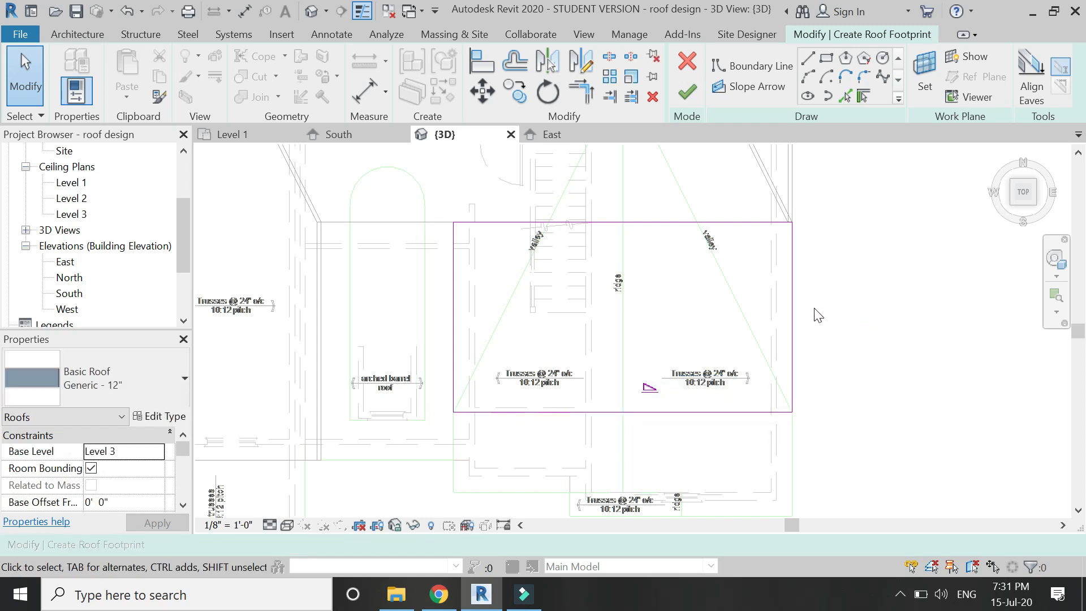
click(694, 98)
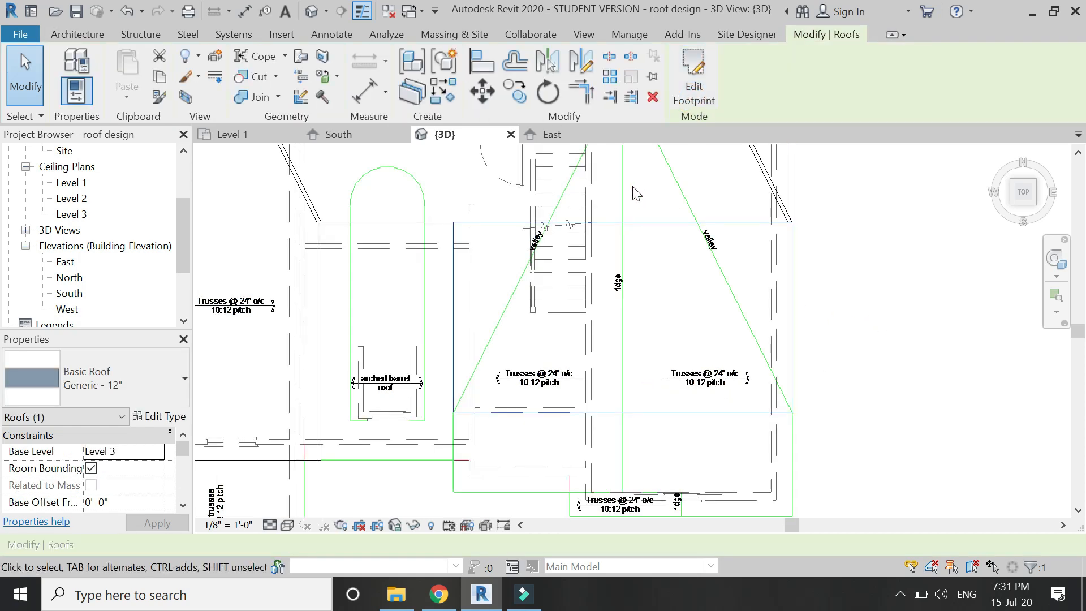
Step: In the East elevation, move the new roof straight down about 10" so its upper corner meets the main roof's sloping edge
click(566, 136)
middle_drag(634, 353, 642, 384)
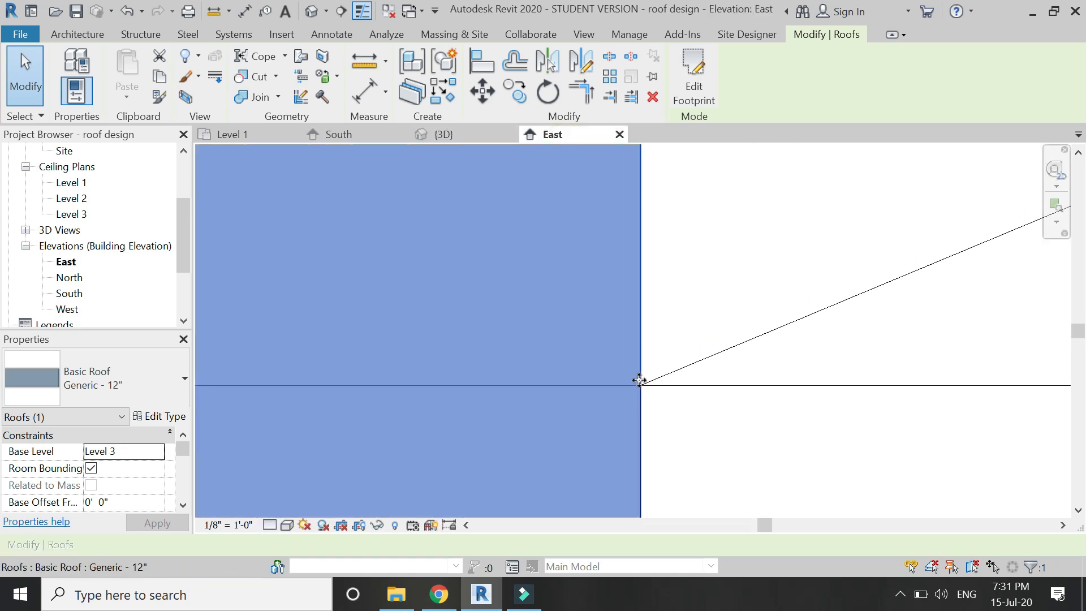
scroll(639, 380, down, 4)
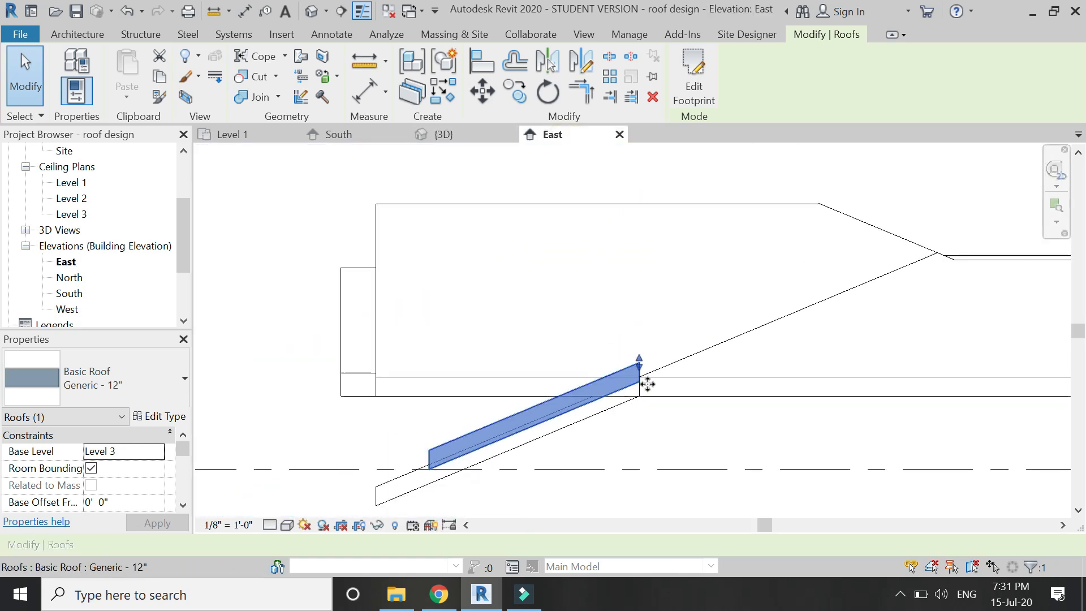
click(477, 135)
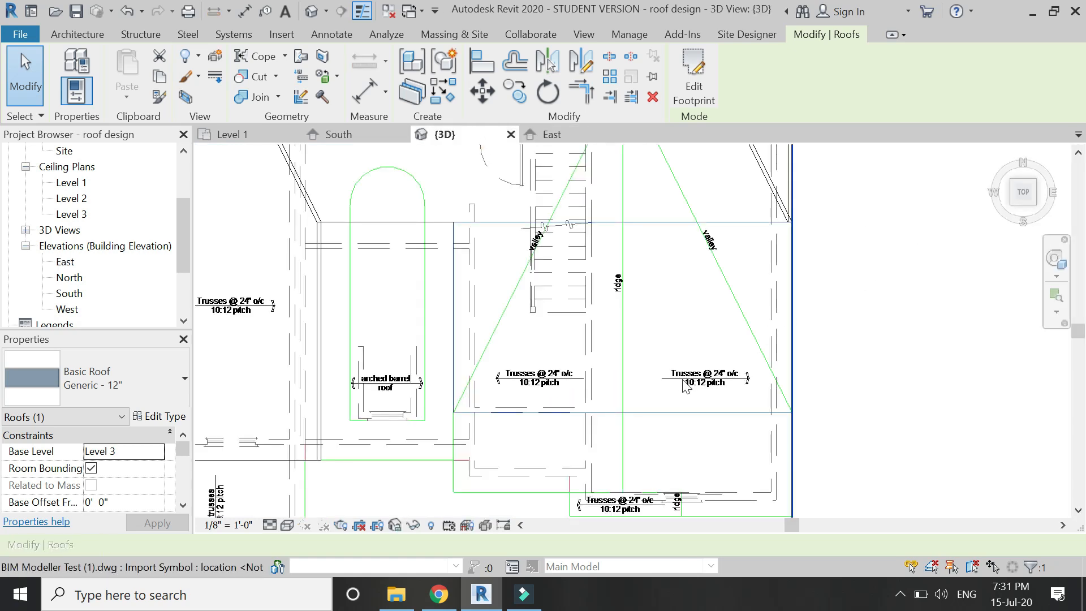
click(569, 138)
scroll(660, 407, up, 4)
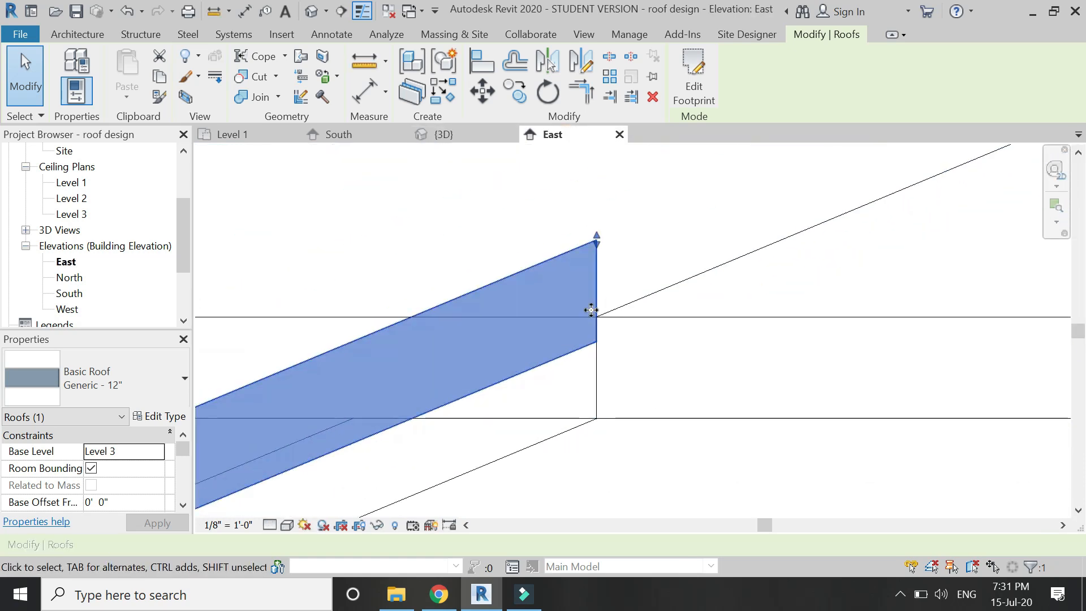
scroll(588, 259, up, 3)
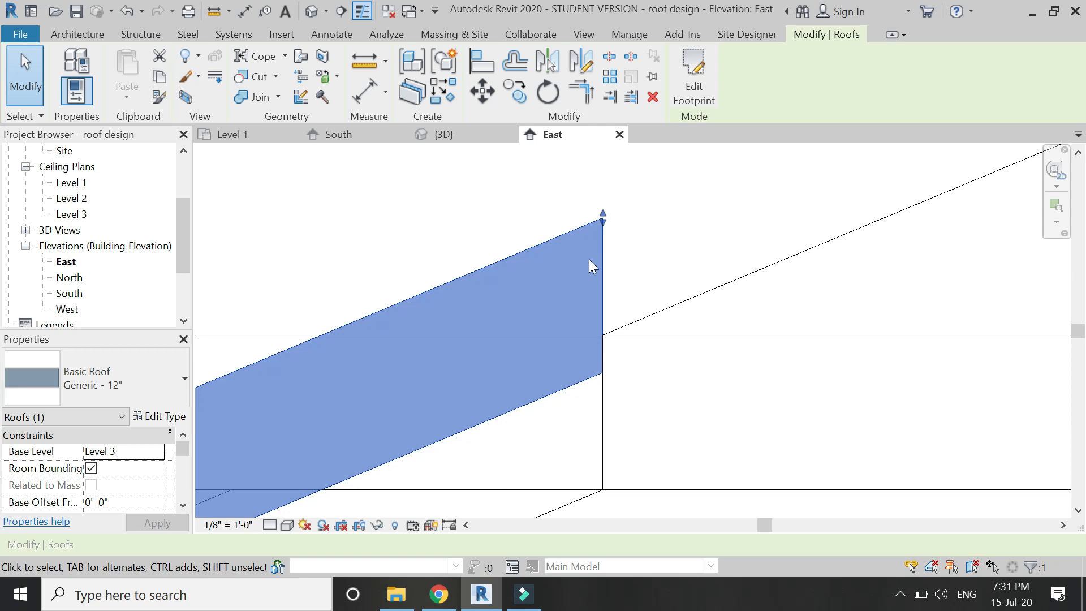
click(482, 93)
click(606, 201)
scroll(602, 381, up, 9)
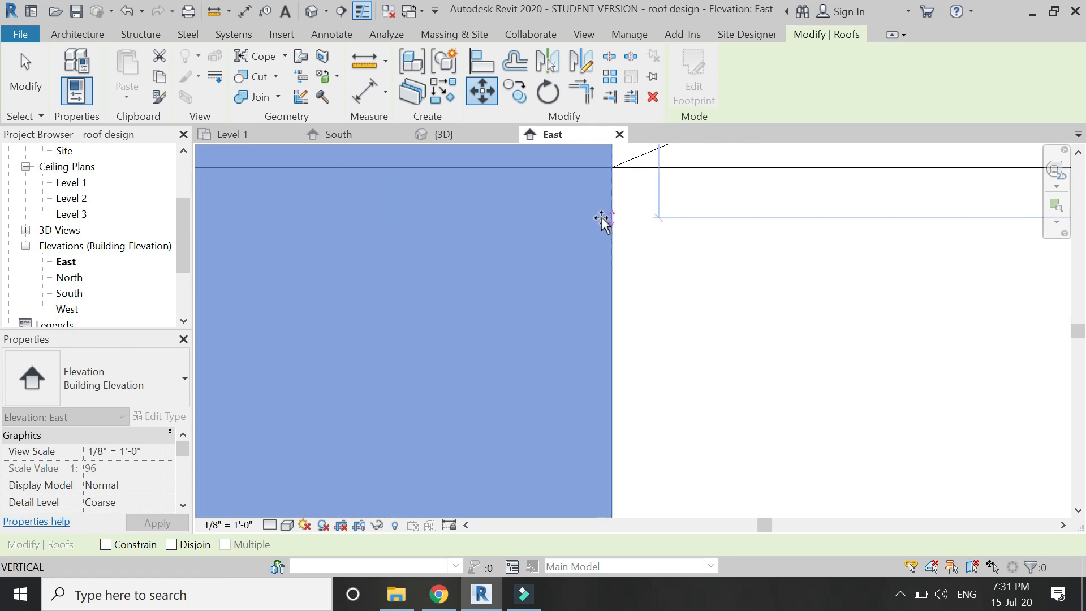
click(611, 167)
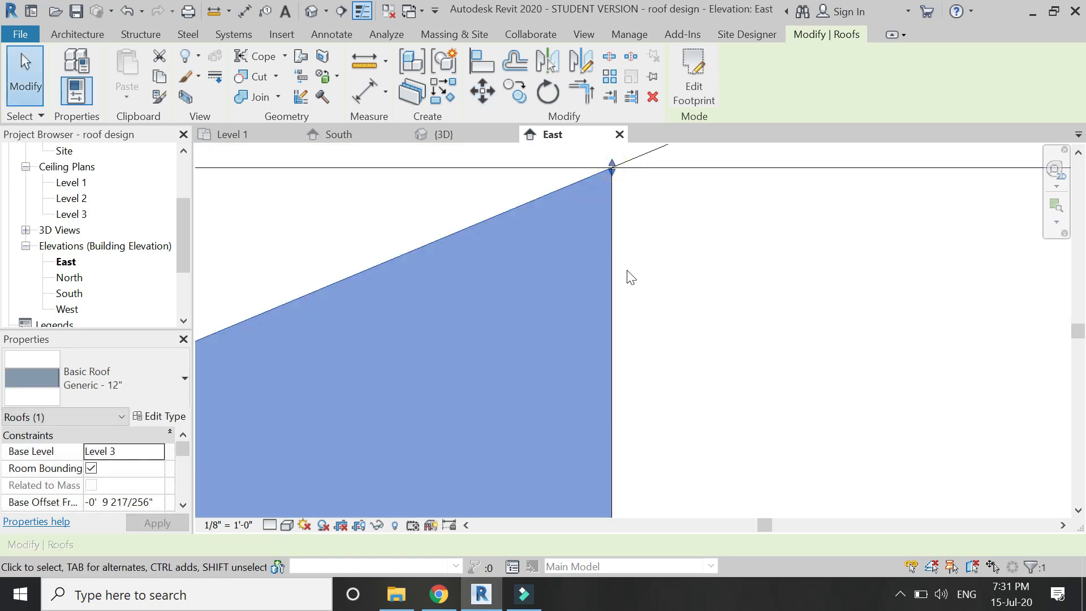
click(629, 294)
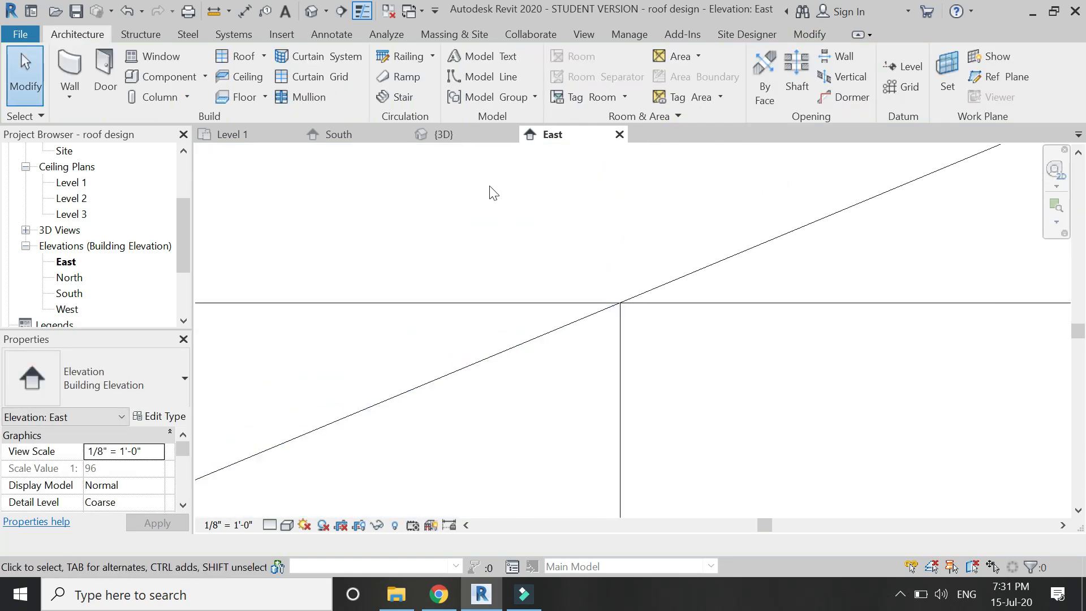
Step: In the 3D view, join the new front roof to the main roof with Join Geometry
click(472, 134)
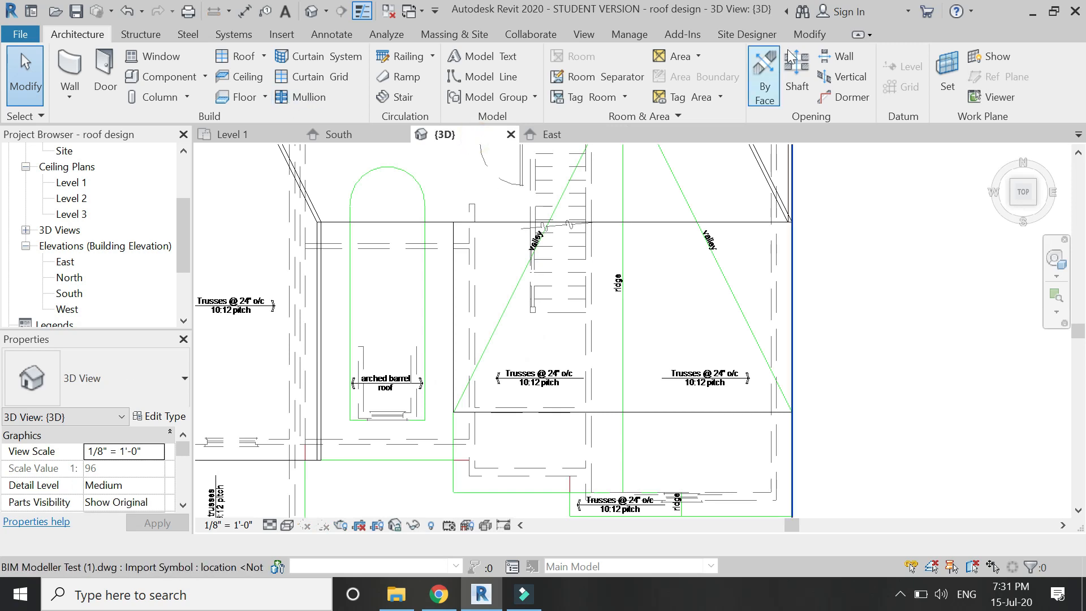
click(809, 34)
click(258, 97)
click(638, 411)
click(774, 199)
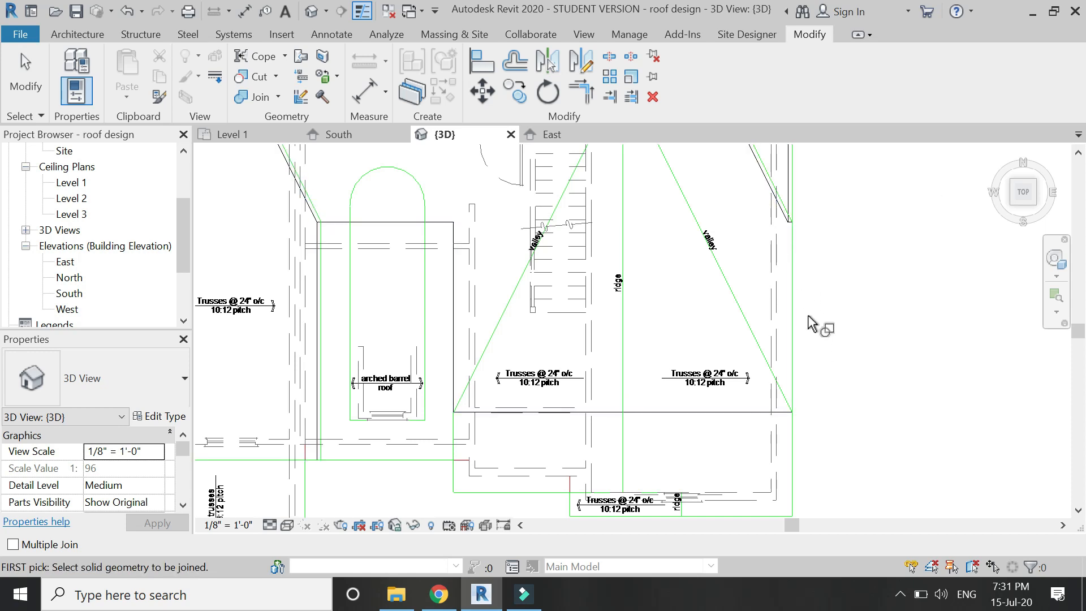
scroll(829, 348, down, 2)
scroll(576, 351, up, 2)
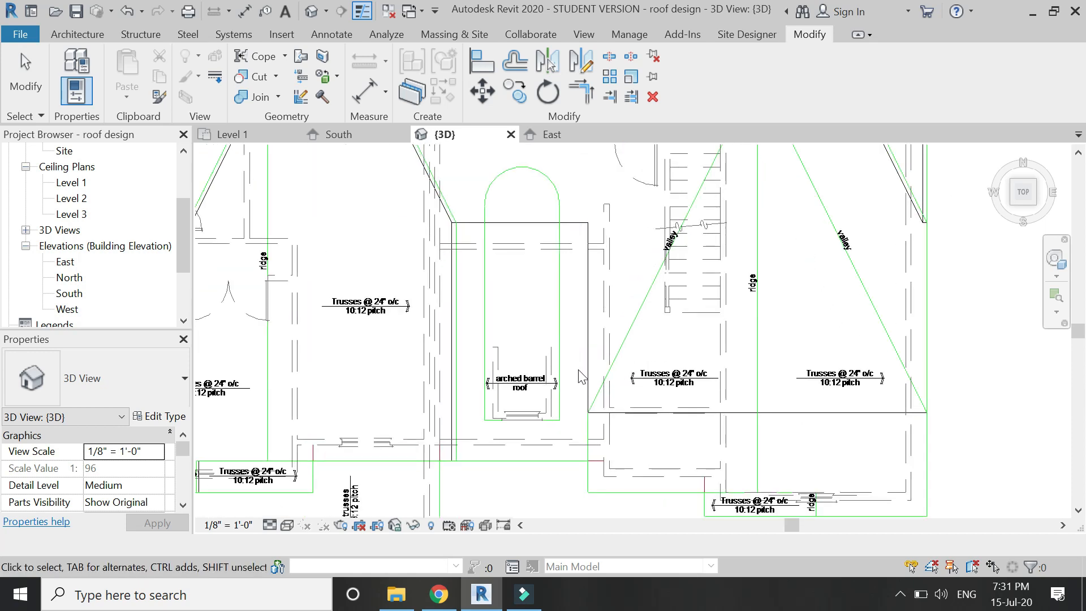
key(Escape)
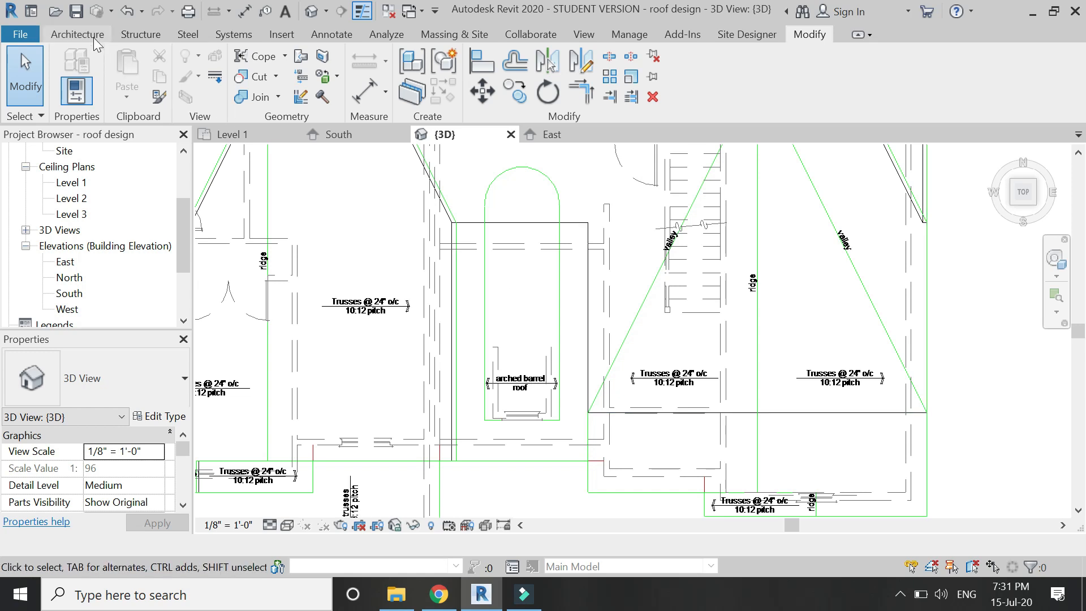
Step: Sketch a rectangular roof footprint about 15'-0" deep around the arched barrel roof outline, between the main roof and the new front roof
click(77, 35)
click(222, 59)
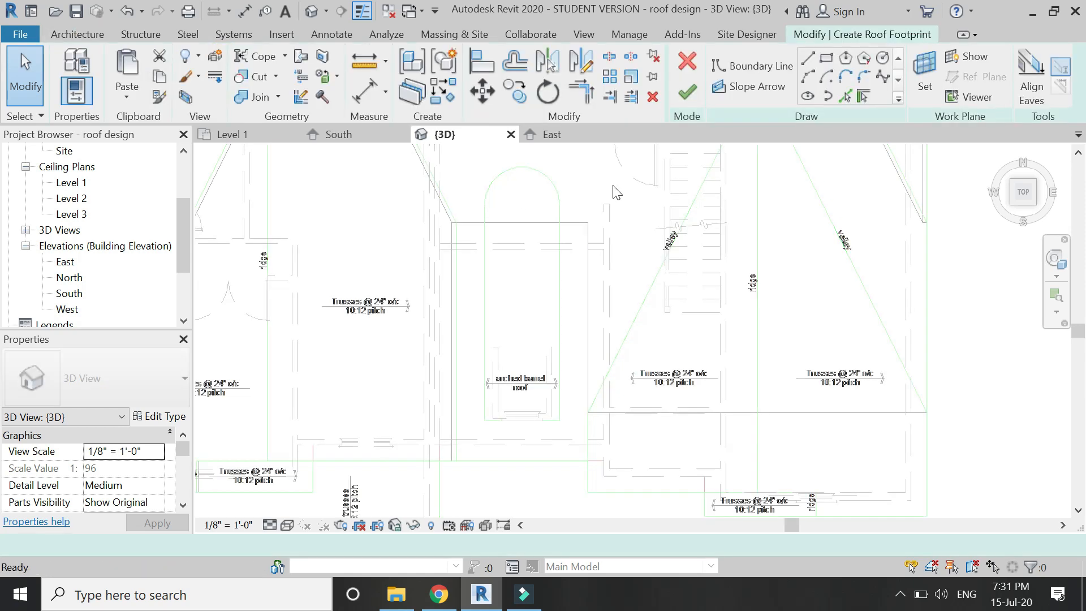
click(826, 60)
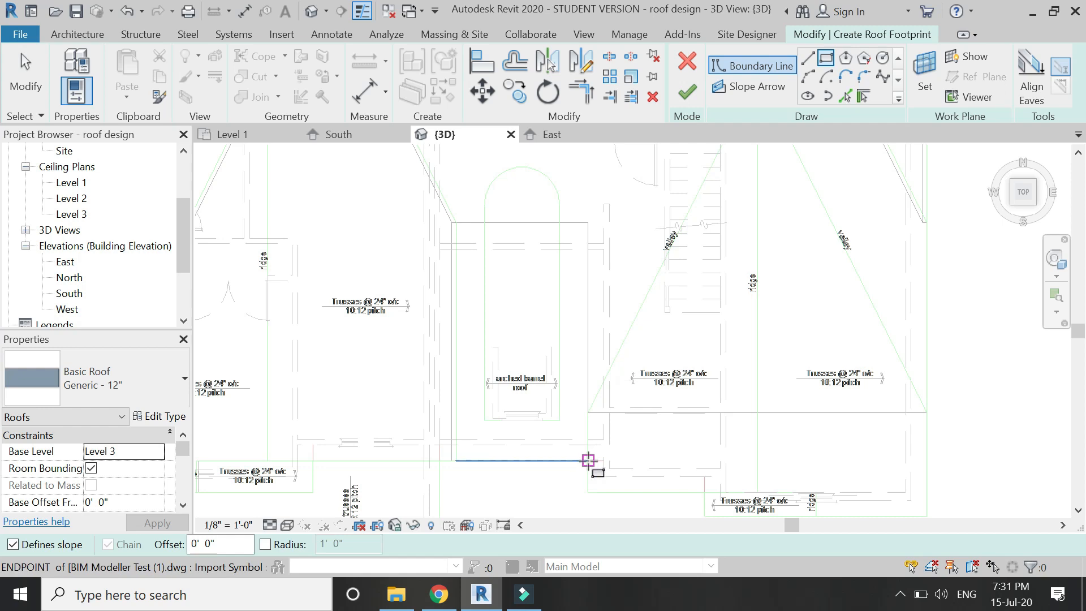
click(588, 460)
click(440, 243)
key(Escape)
key(Escape)
Step: Remove the slope from the barrel-area footprint's back and side edges, give its front edge a 5"/12" slope, and finish the roof
drag(610, 197, 413, 339)
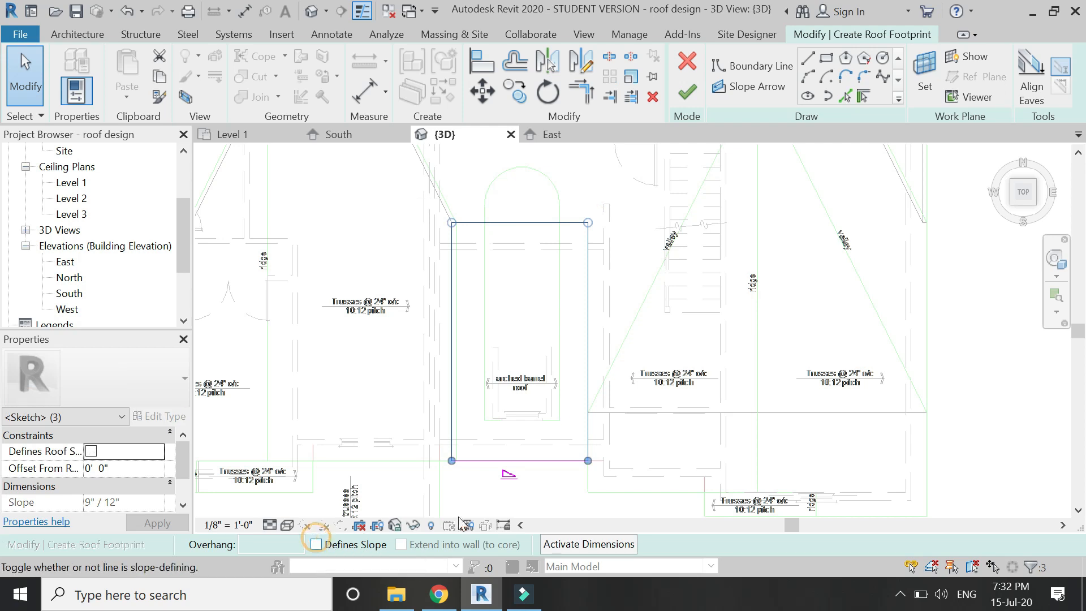
click(552, 463)
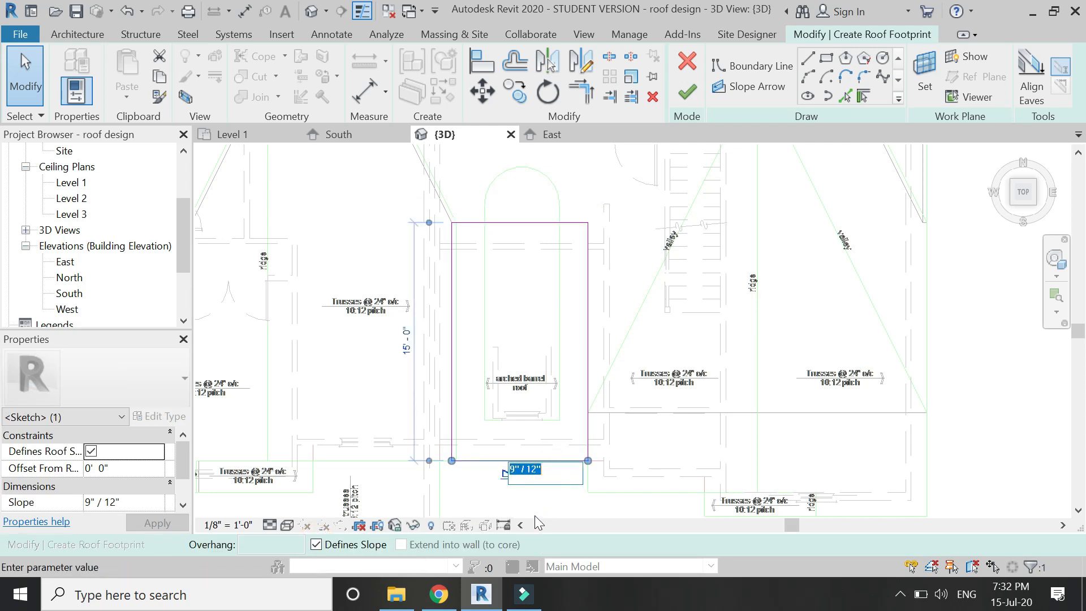
text(5)
key(Return)
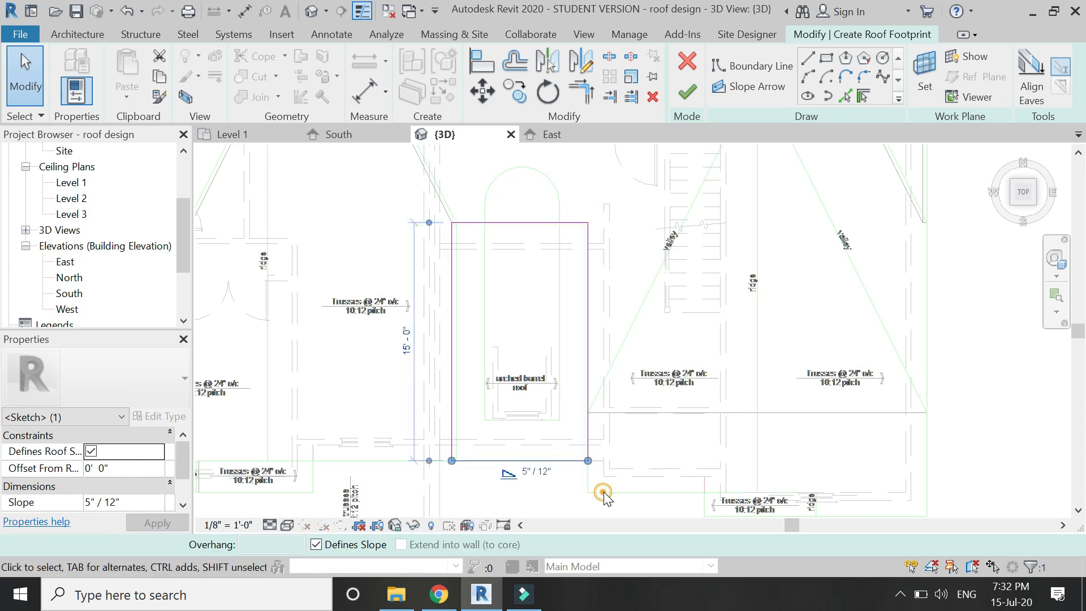
click(604, 496)
click(690, 91)
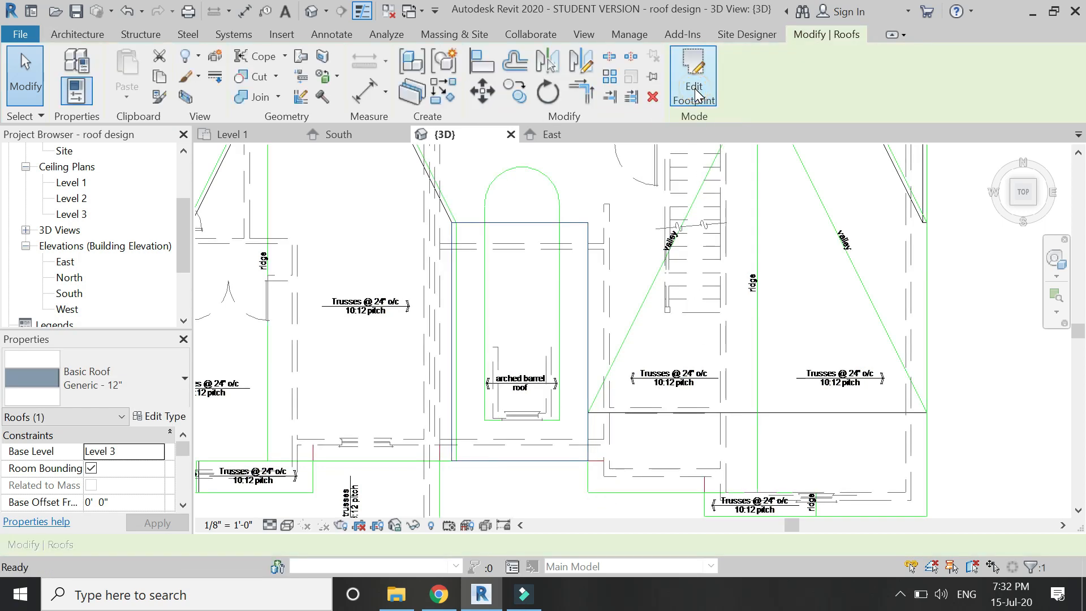
Step: In the East elevation, move the barrel-area roof straight down about 2'-1" so its upper corner meets the adjoining roof slopes
click(576, 133)
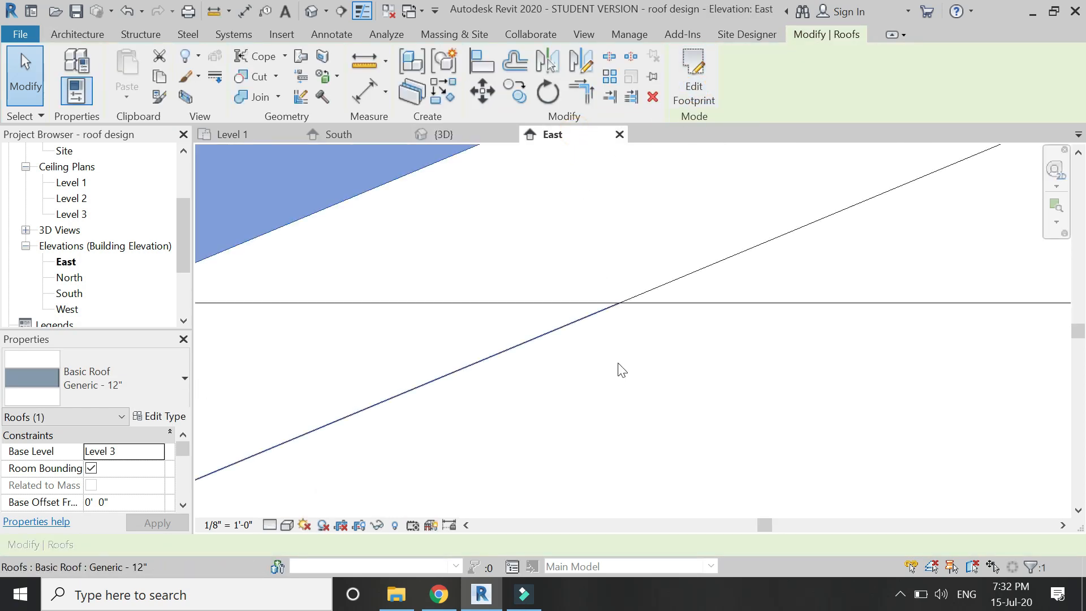
scroll(611, 368, up, 4)
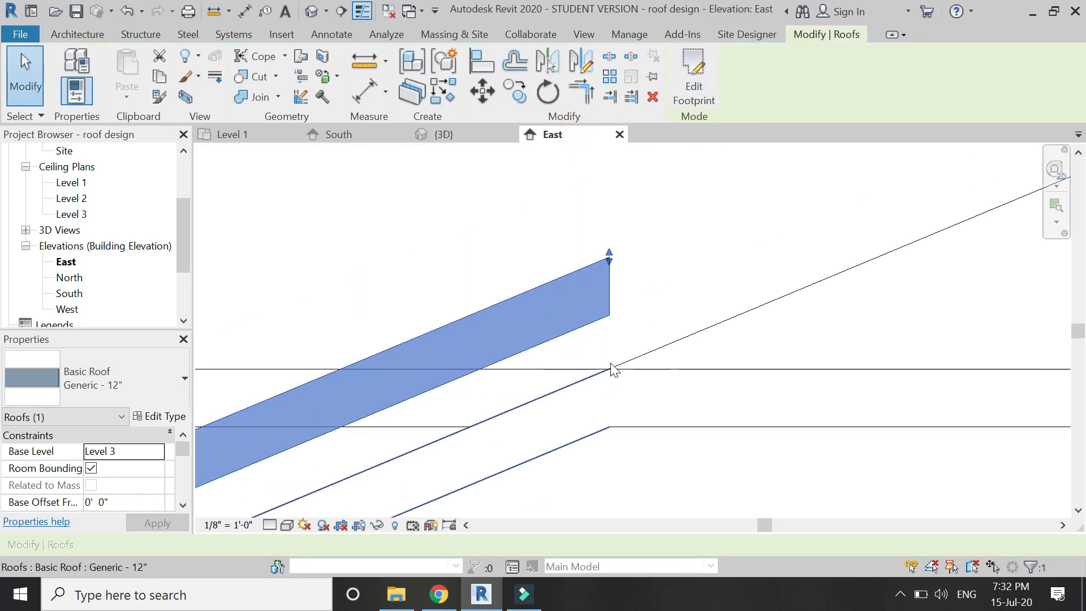
click(483, 92)
click(601, 225)
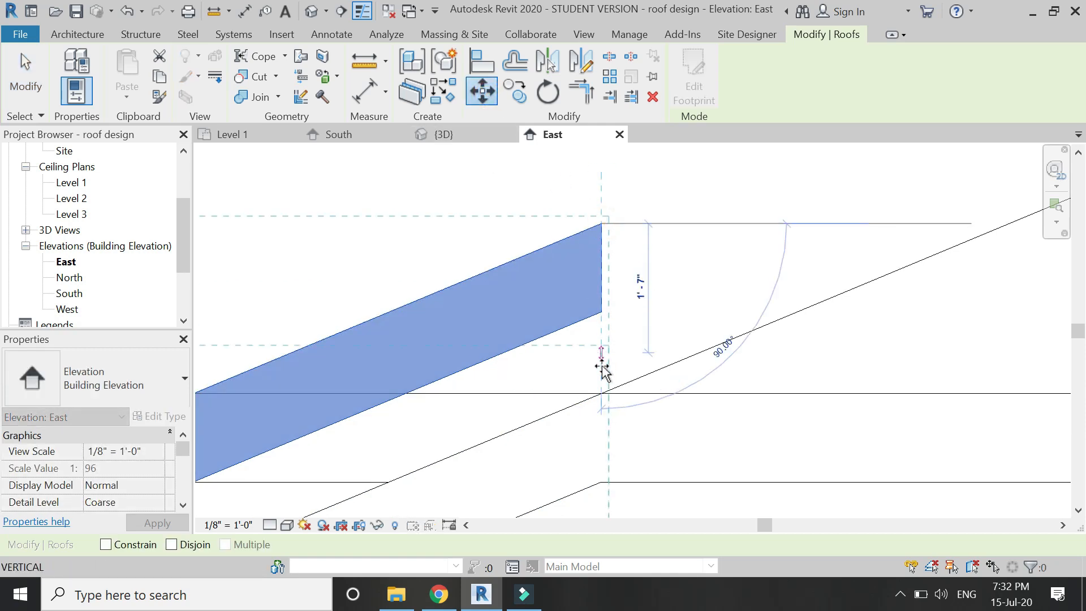
scroll(597, 401, up, 7)
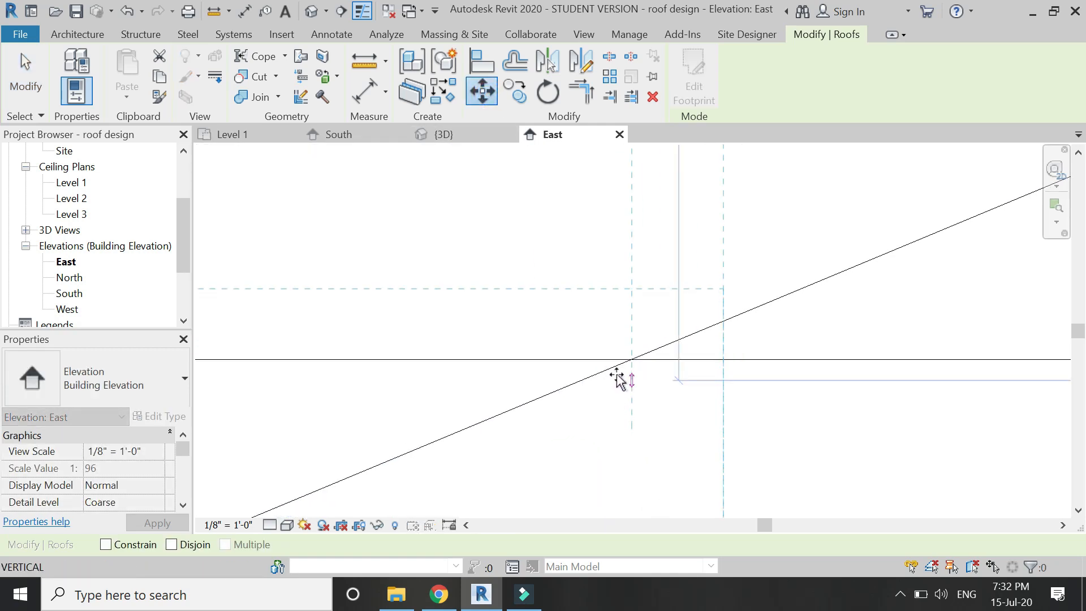
click(632, 359)
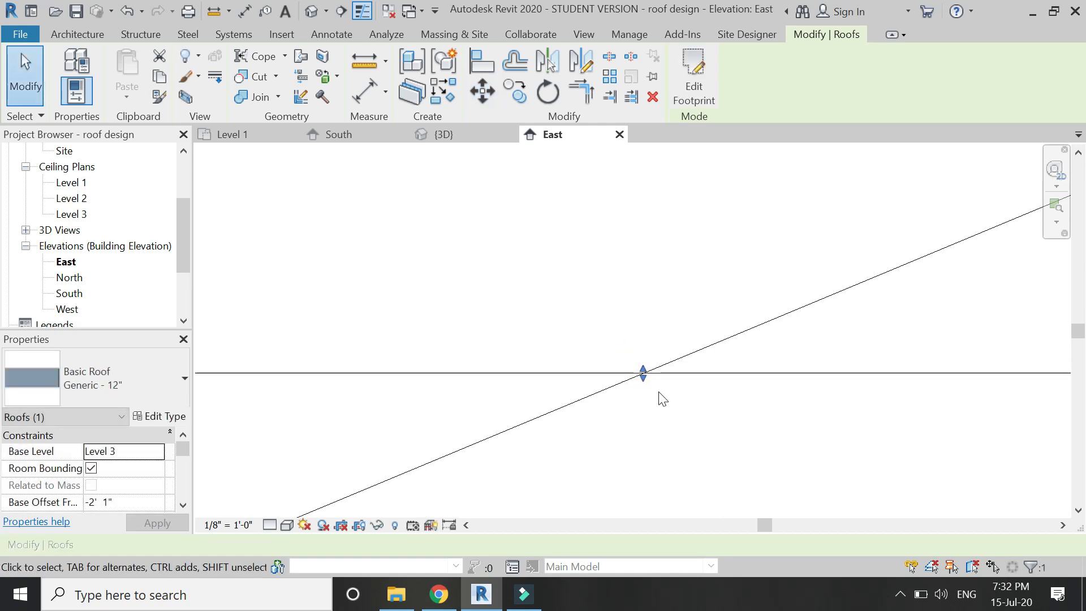
Step: In the 3D view, join the barrel-area roof to the main roof with Join Geometry
click(467, 134)
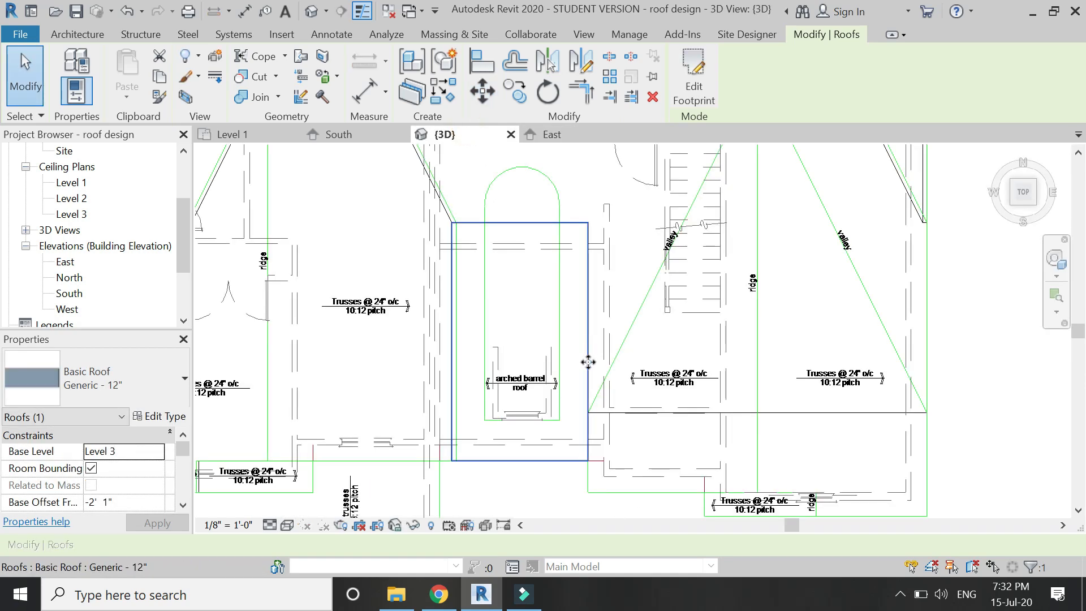
click(257, 97)
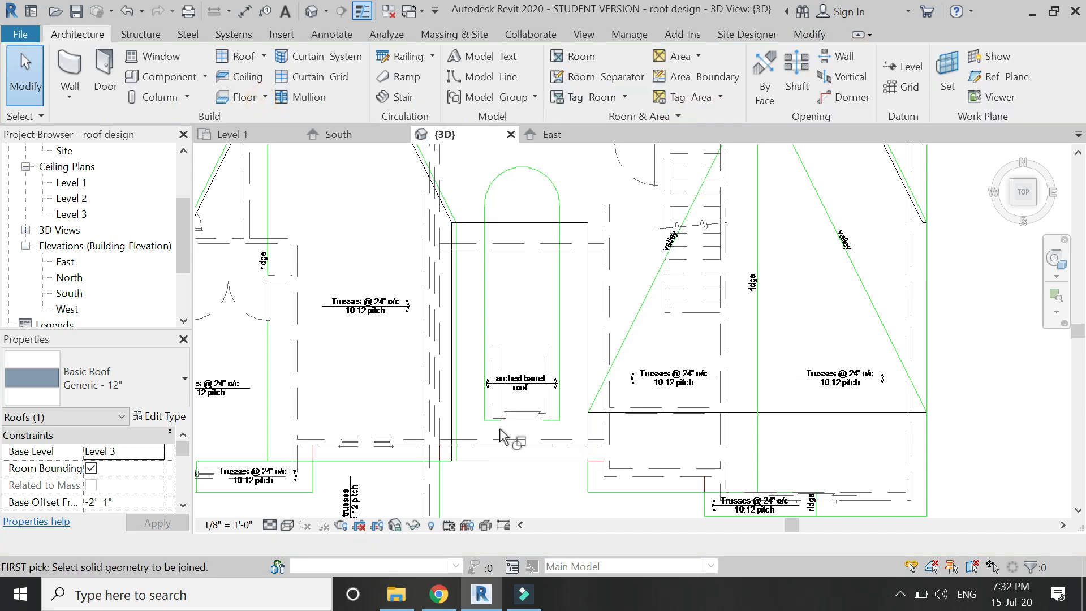
click(536, 460)
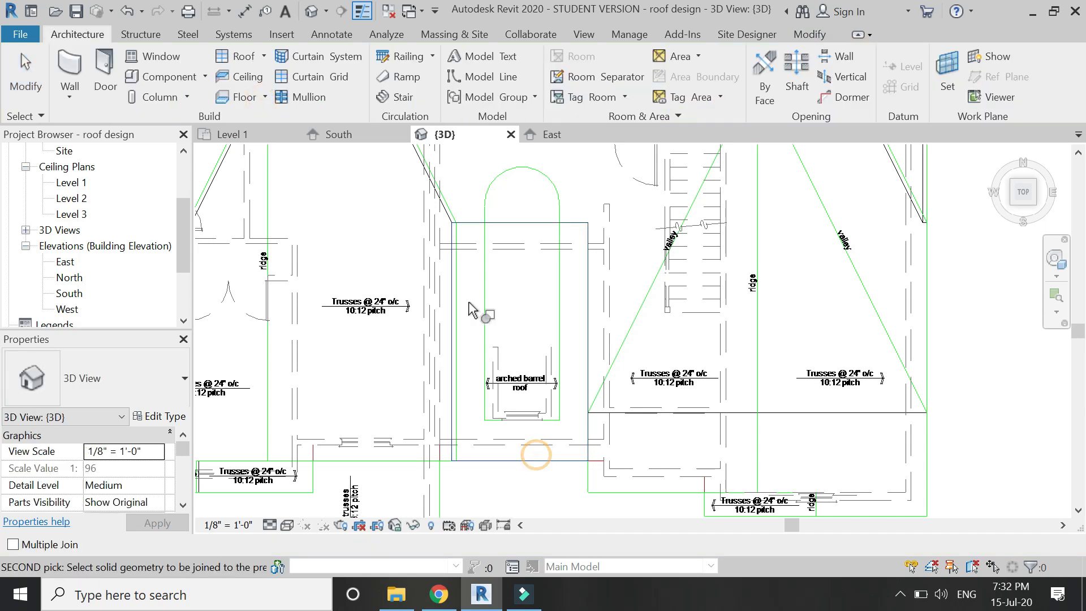
click(440, 202)
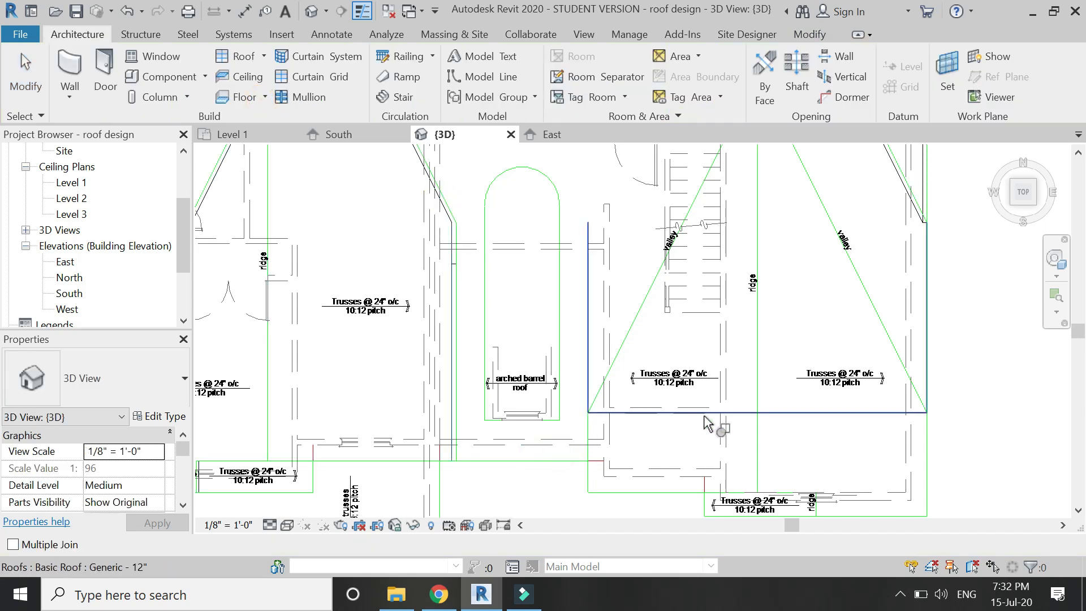
key(Escape)
Step: Display the 3D view in Shaded style to check the joined roofs from above, and return it to Wireframe
scroll(687, 440, down, 5)
click(287, 525)
click(423, 454)
scroll(778, 362, down, 1)
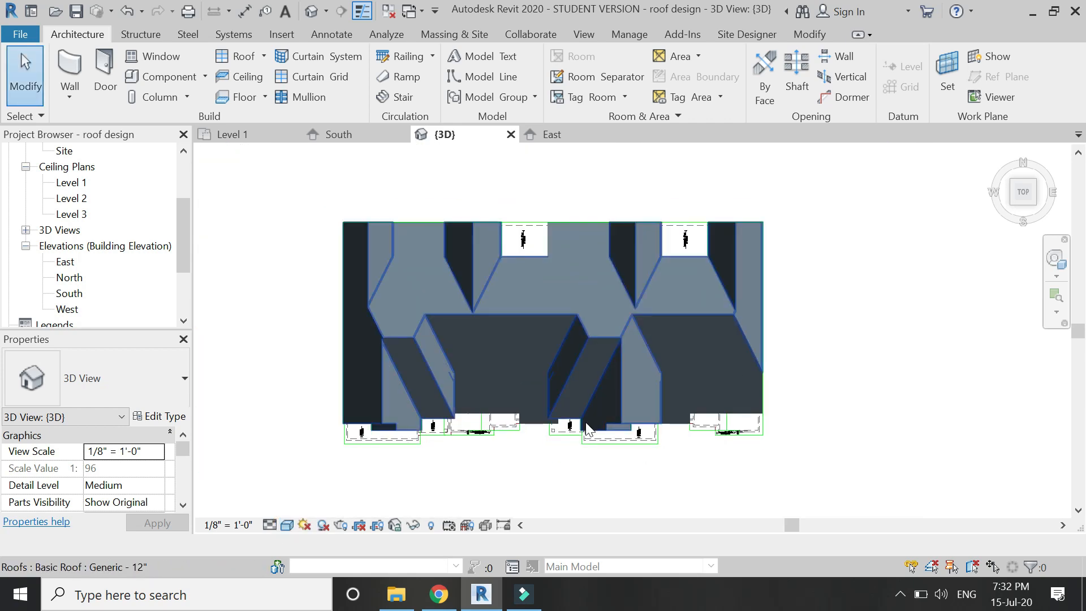
scroll(588, 430, up, 3)
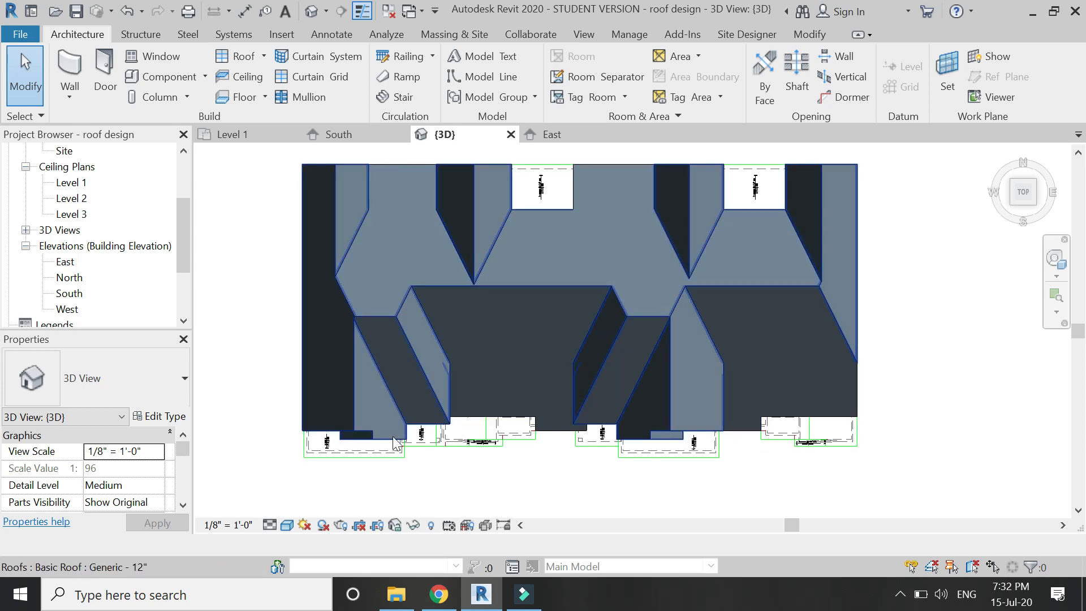
click(287, 525)
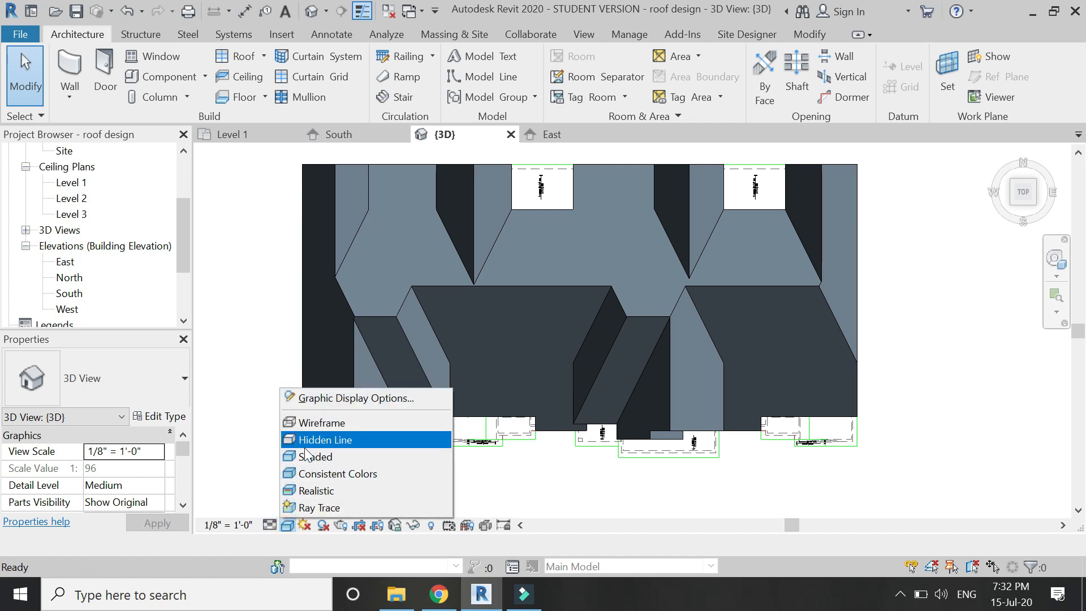
click(320, 422)
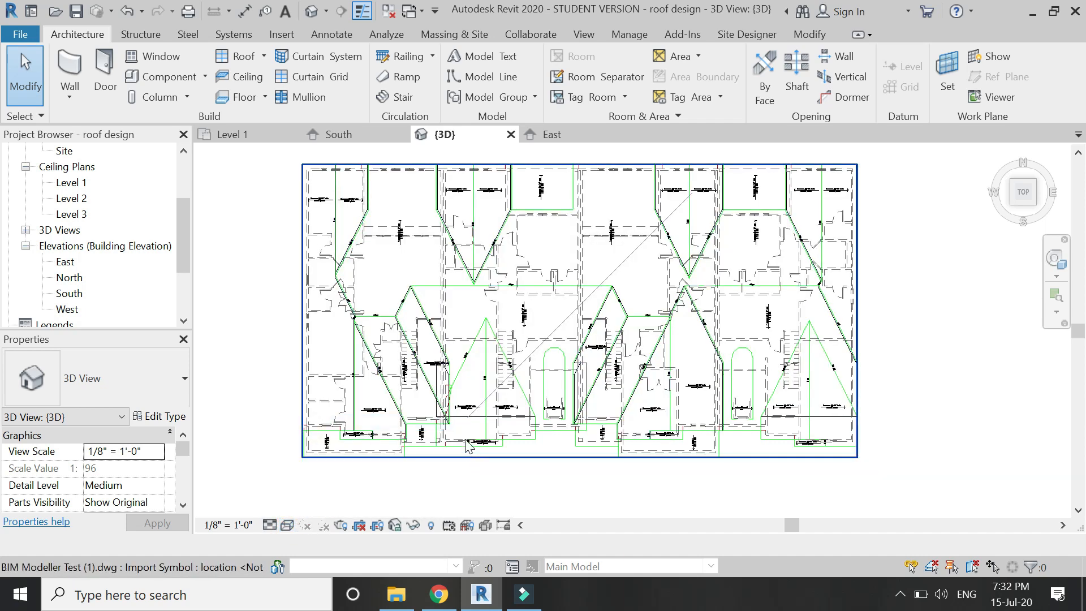
Step: Start a roof footprint over the front gable area and draw its 14'-8" front edge and 1'-6" jog back along the plan outline
scroll(463, 423, up, 3)
scroll(463, 424, up, 2)
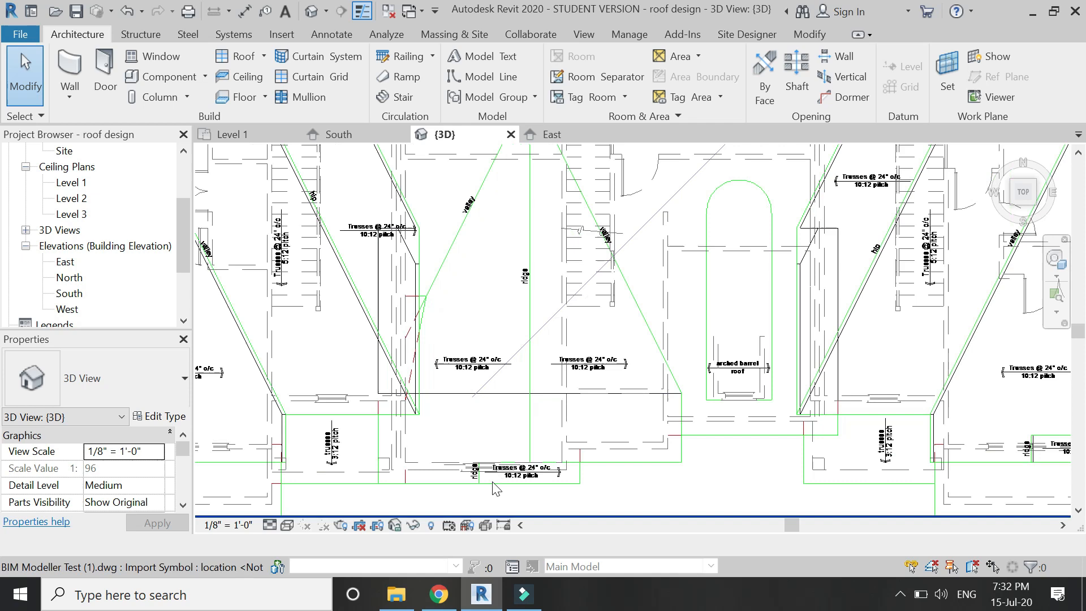
click(242, 63)
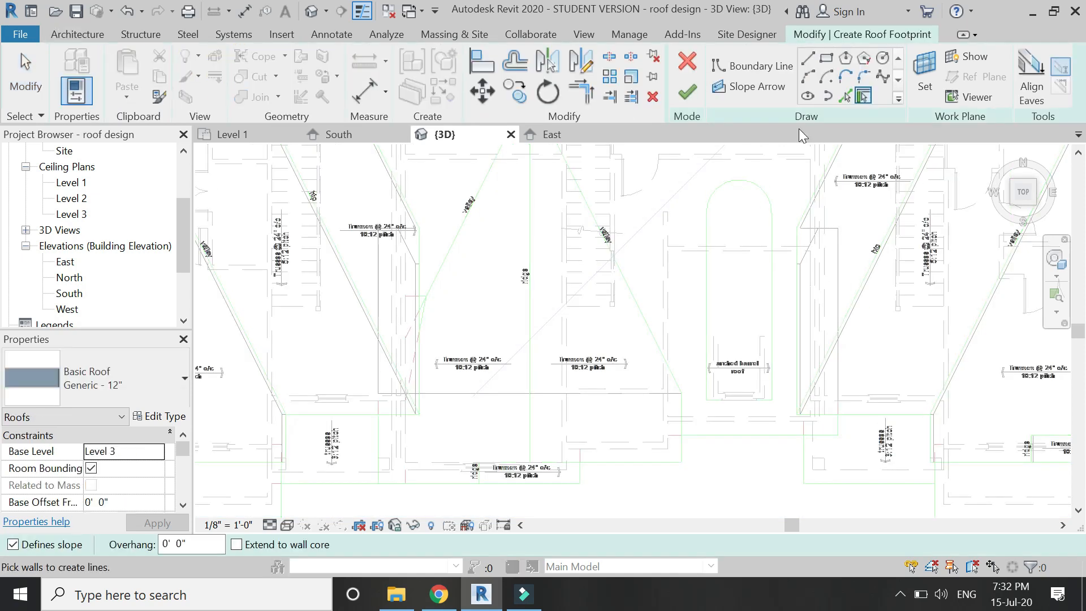
scroll(420, 502, up, 2)
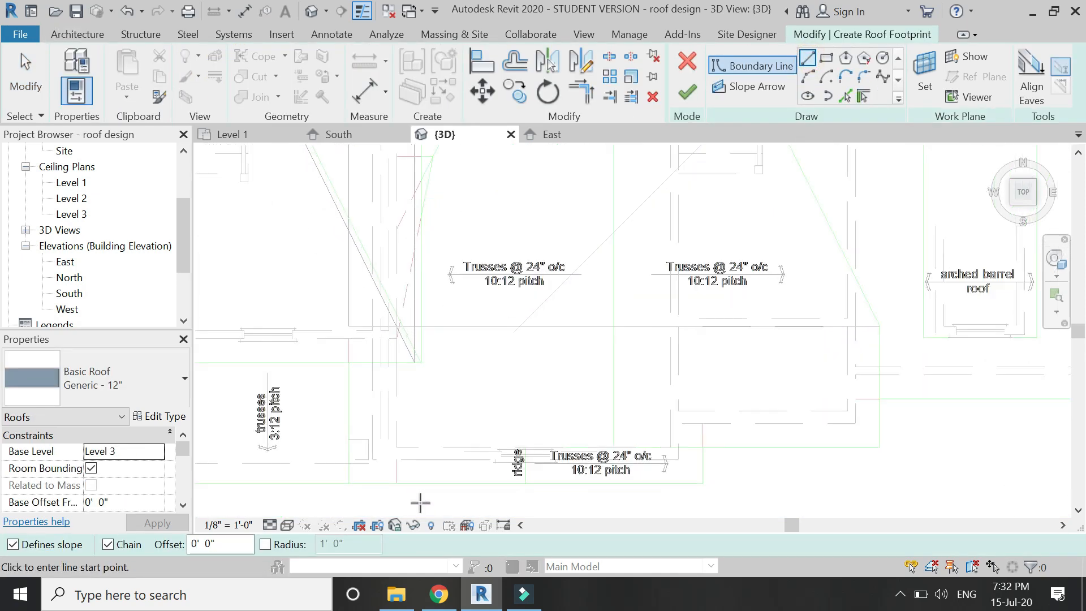
scroll(420, 501, up, 2)
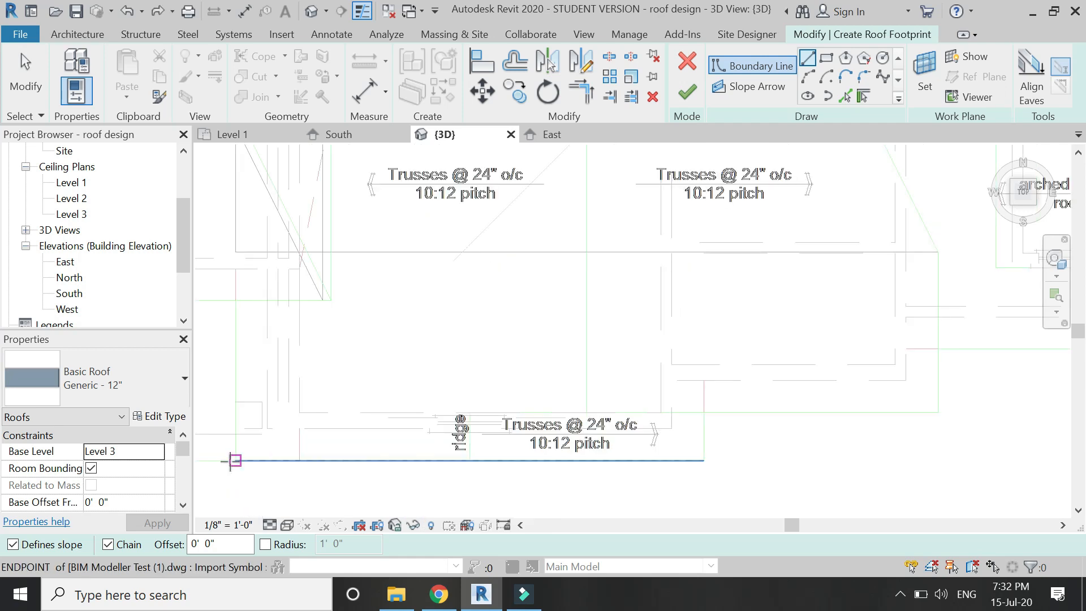
click(232, 461)
click(703, 458)
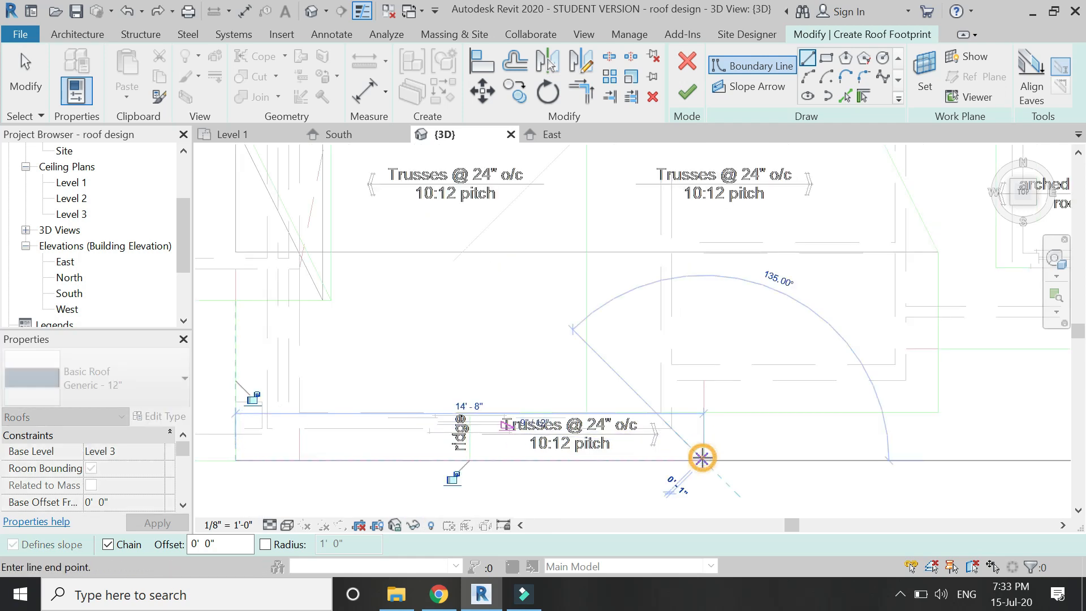
click(703, 413)
scroll(704, 413, down, 2)
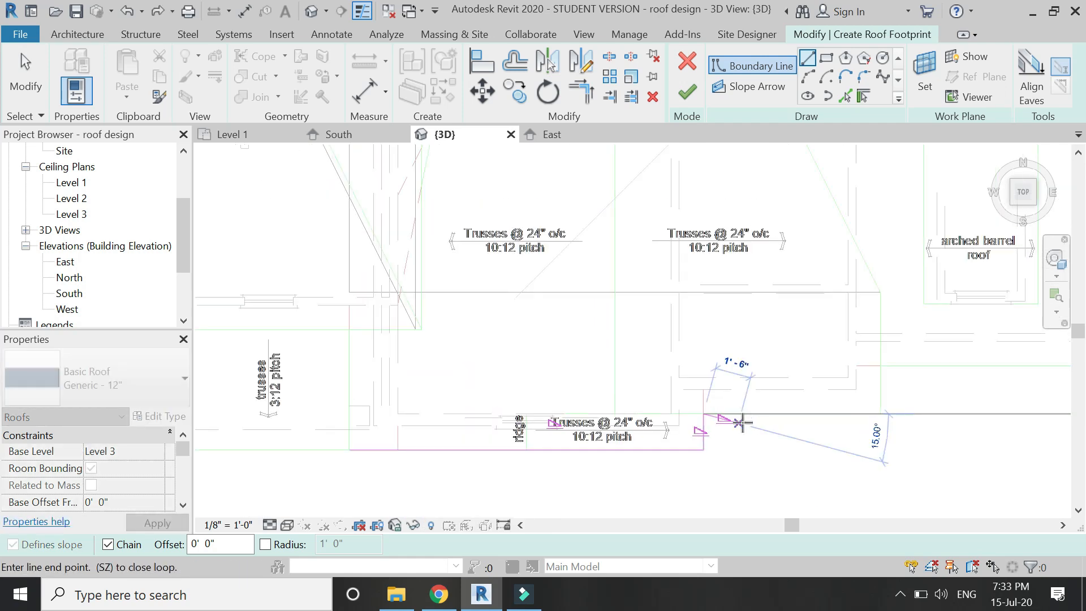
Step: Continue the footprint with a 7'-4" front edge, run it back to the main roof's eave, and close the loop along the eave
click(880, 414)
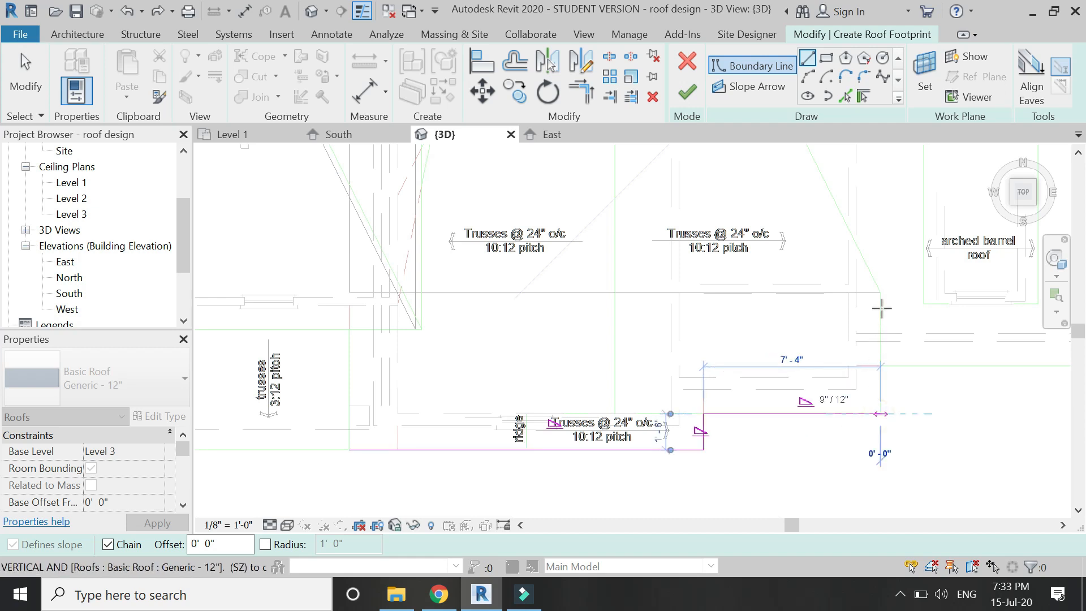
click(880, 291)
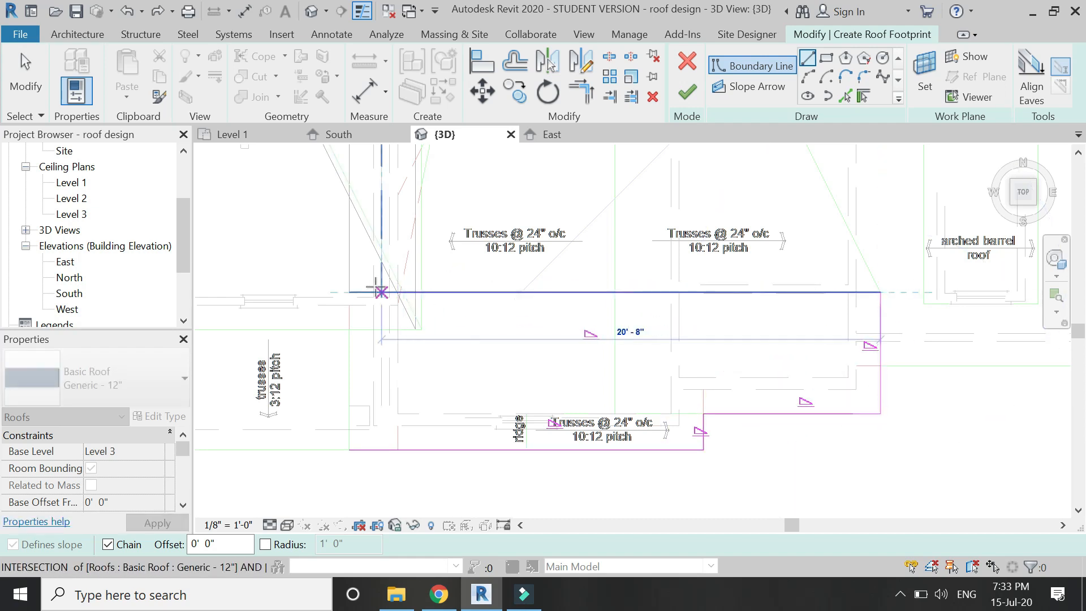
click(349, 292)
click(350, 449)
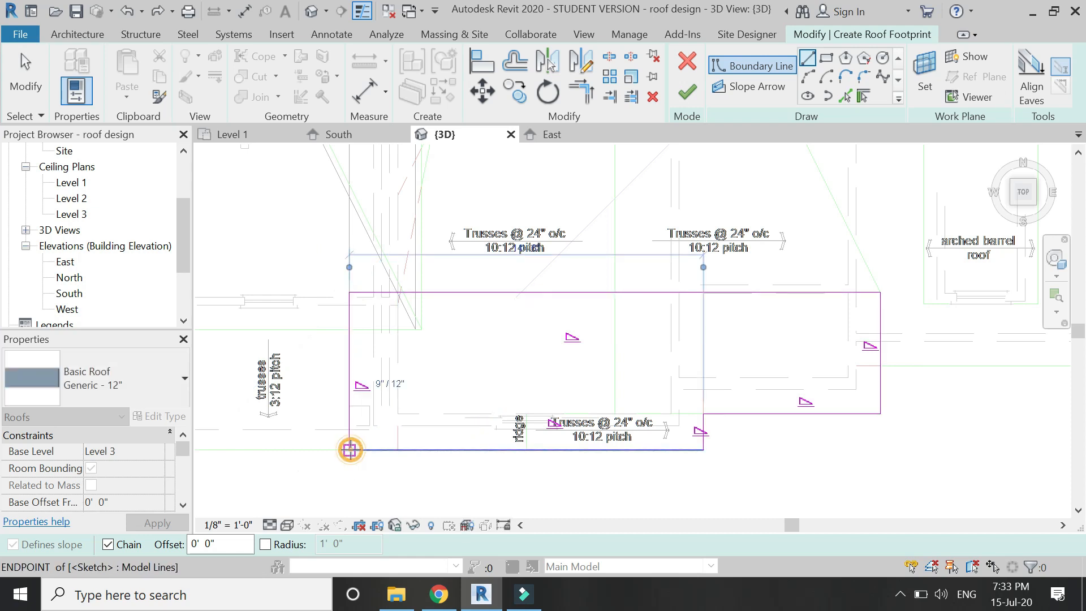
scroll(517, 452, down, 1)
key(Escape)
Step: Set the slope of the footprint's short jog edge to 10"/12" and apply a new slope to its two outer side edges
scroll(667, 440, up, 4)
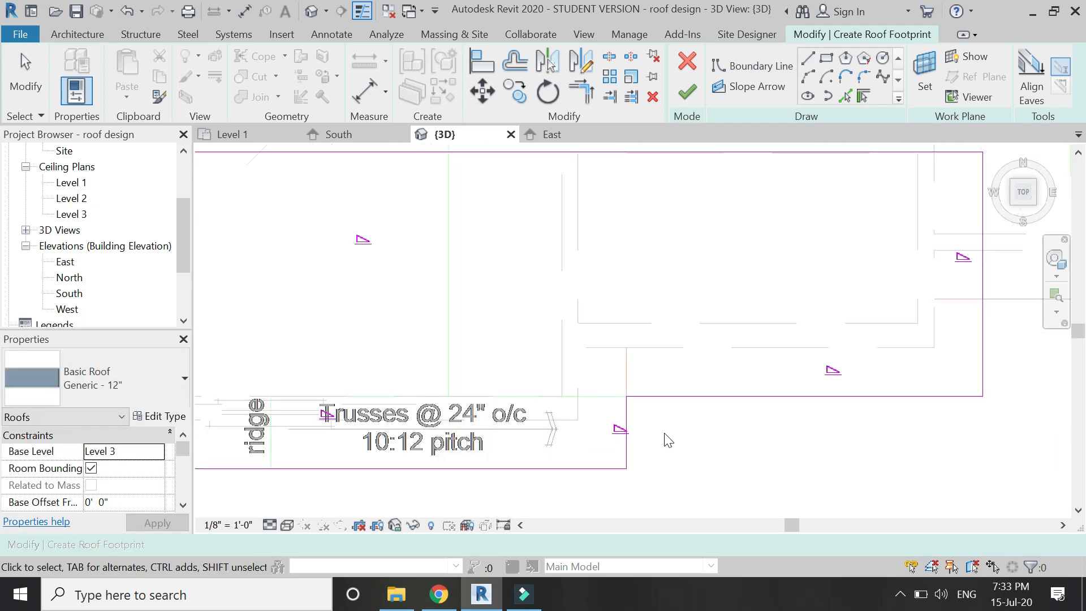
click(626, 430)
click(633, 424)
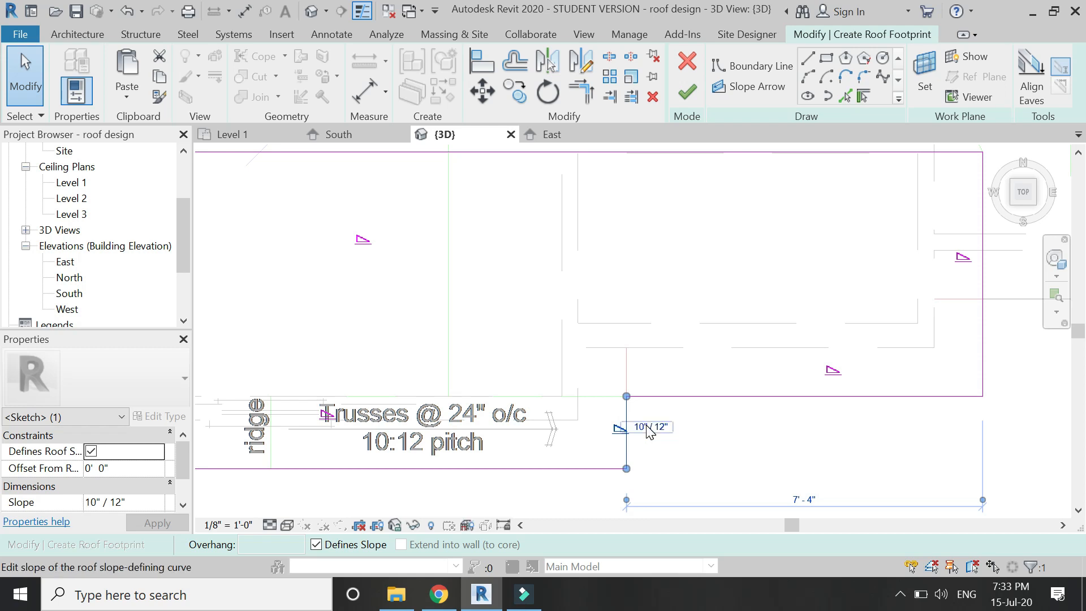
text(10)
click(749, 461)
scroll(757, 472, down, 1)
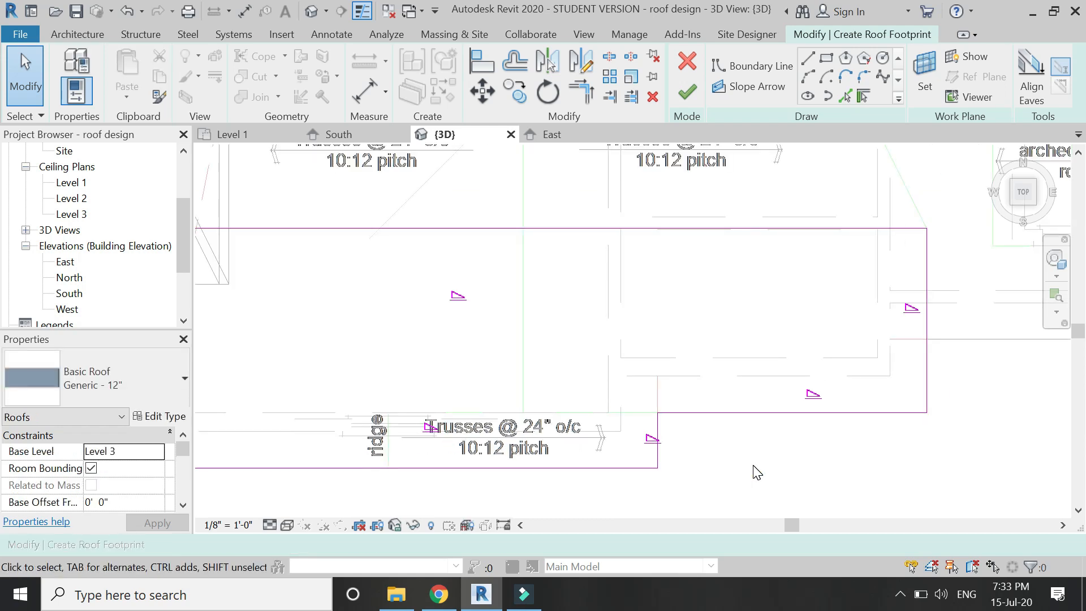
scroll(787, 490, down, 1)
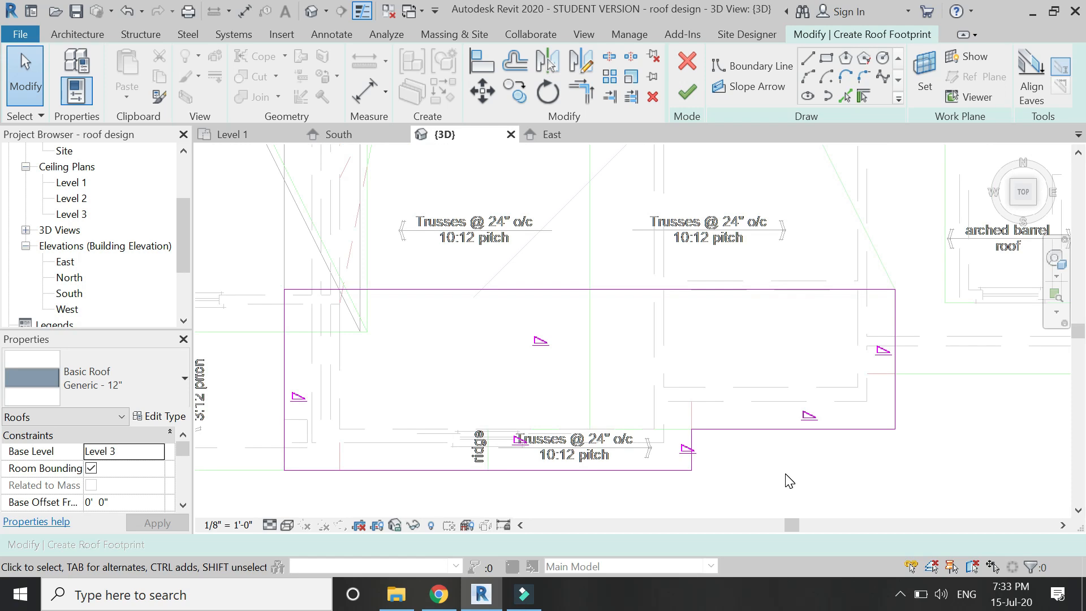
drag(253, 359, 253, 359)
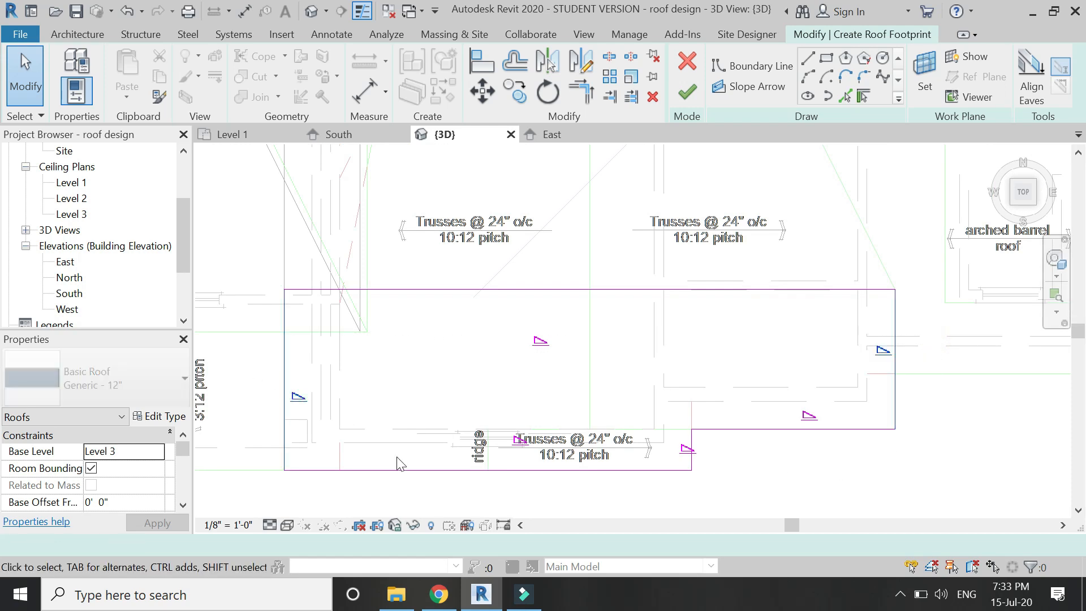
click(126, 504)
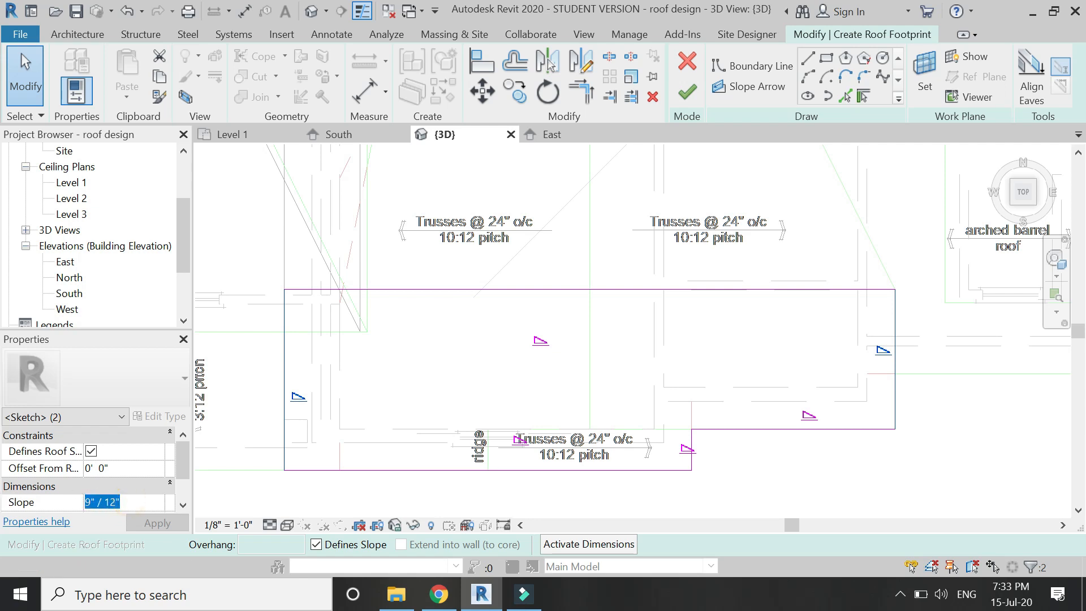
click(157, 523)
Step: Remove the slope from the footprint's two front edges and its back edge
click(759, 436)
click(757, 429)
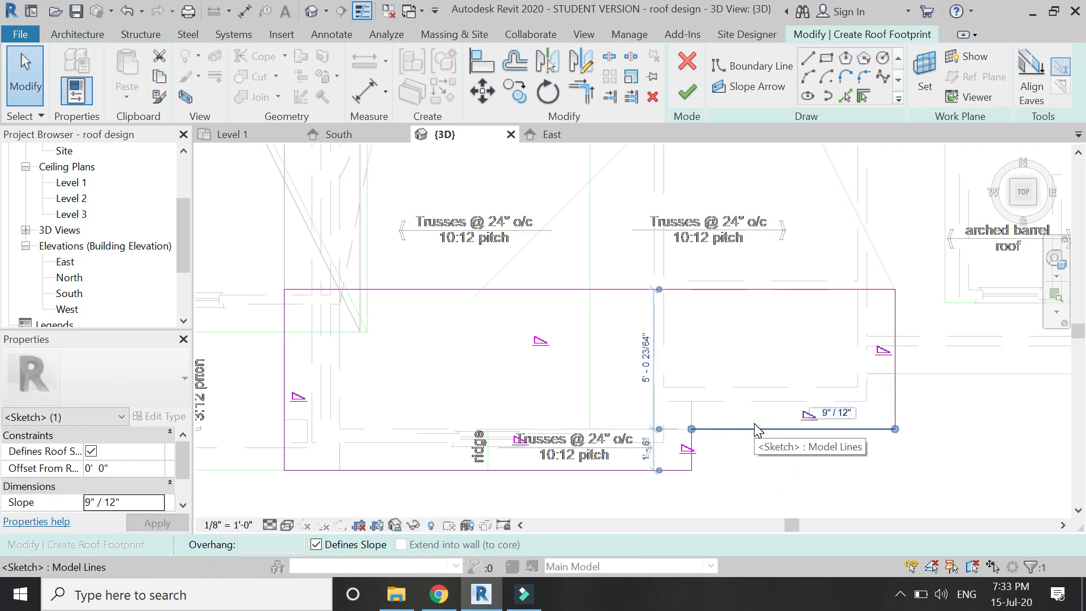
ctrl+click(597, 470)
ctrl+click(613, 290)
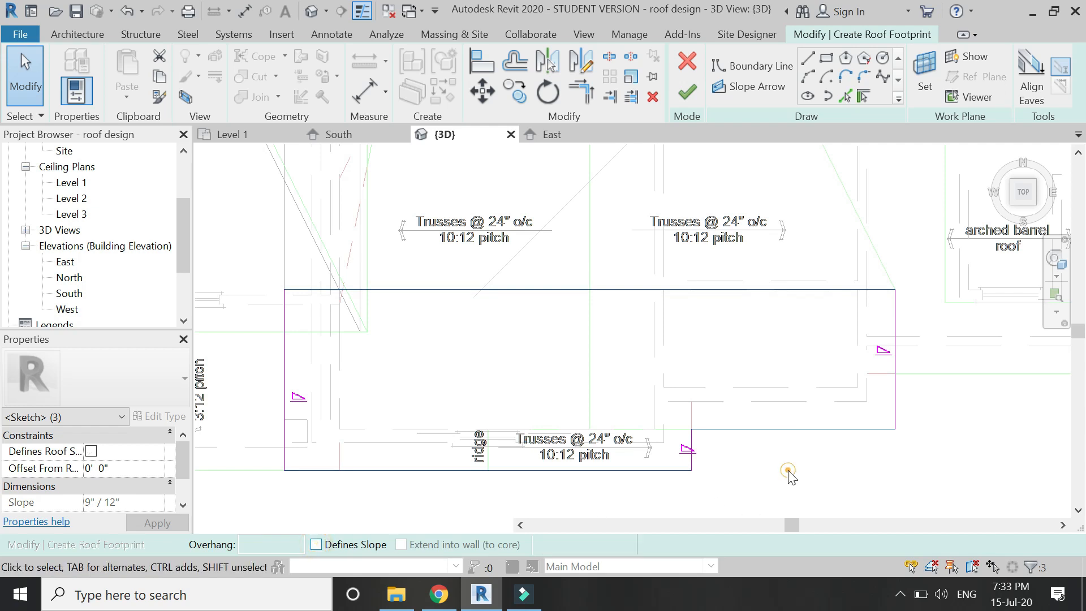
click(846, 417)
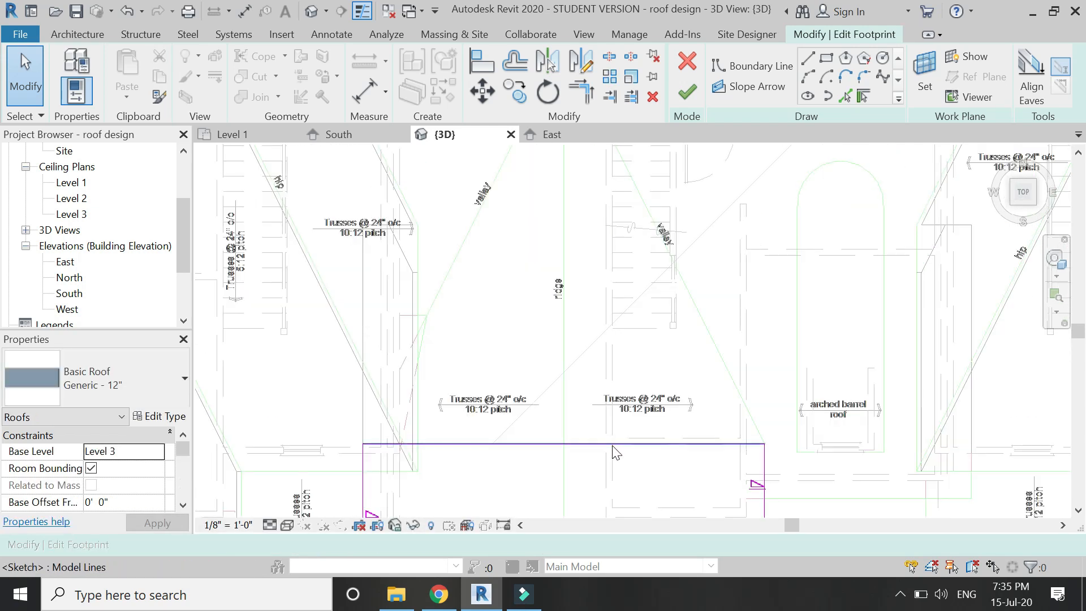
Step: Move the gable footprint's back edge into the main roof, level with the adjoining roof's hip corner, and finish the footprint edit
click(615, 445)
drag(618, 442, 602, 223)
scroll(599, 260, up, 8)
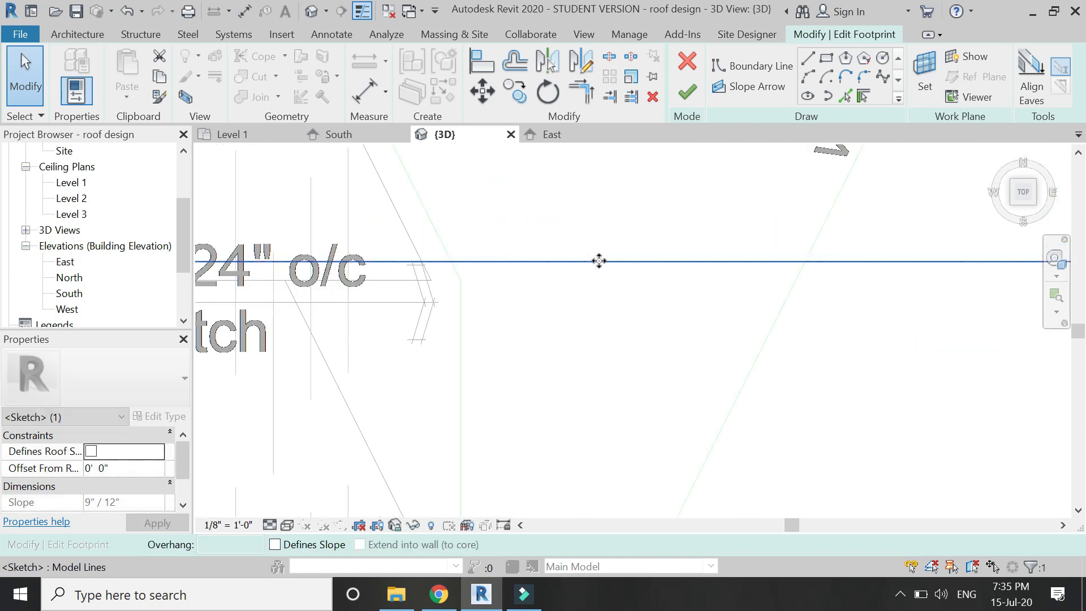
drag(601, 282, 601, 287)
scroll(601, 286, down, 8)
scroll(501, 280, up, 1)
click(524, 302)
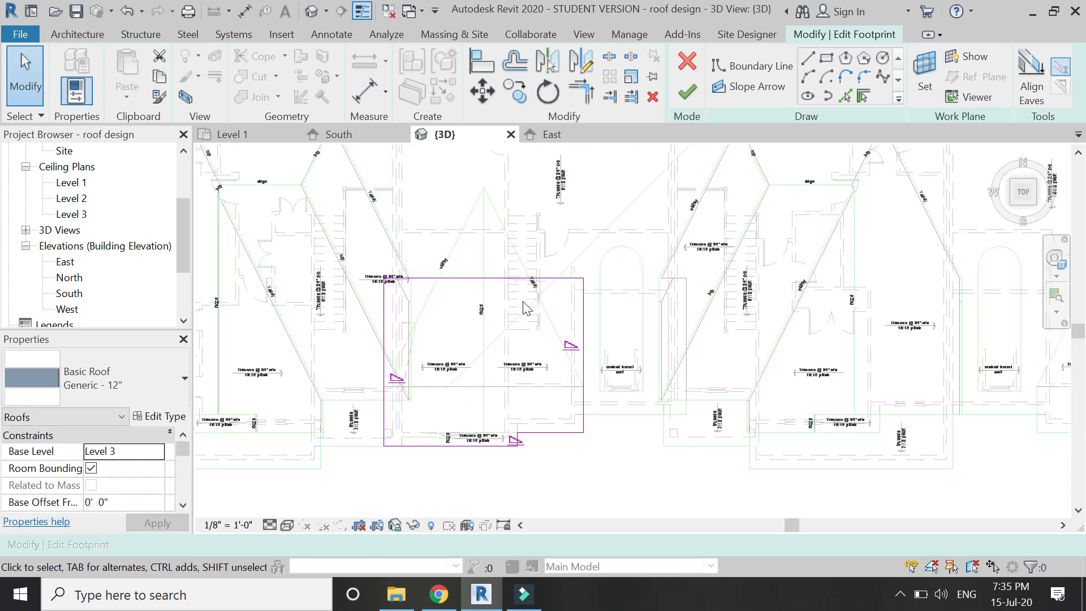
click(688, 90)
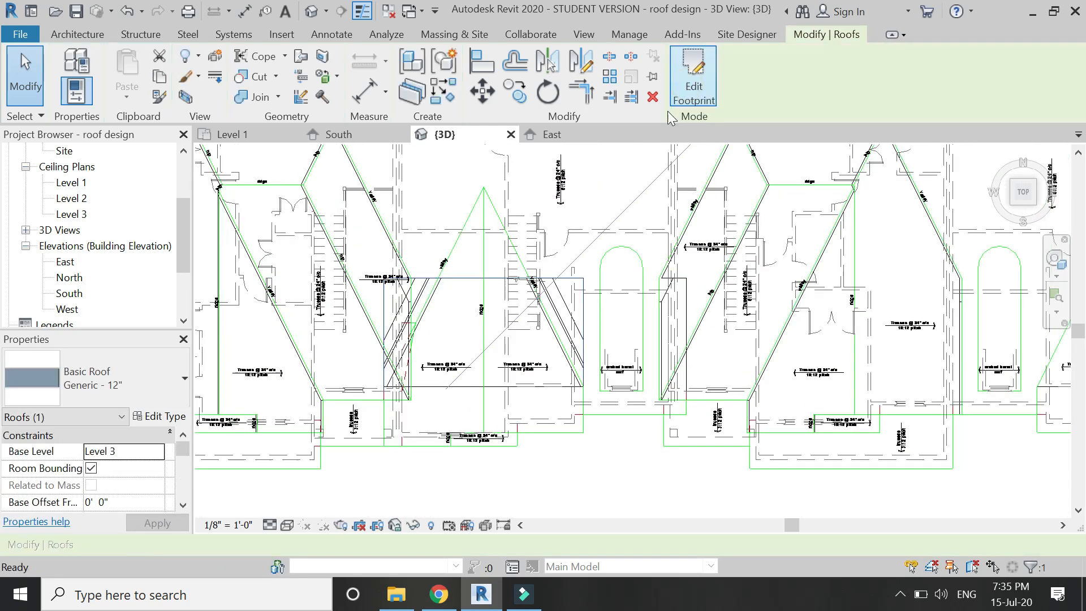
Step: Set the 3D view to Hidden Line and show the new gable roof from the front-right isometric corner
click(356, 249)
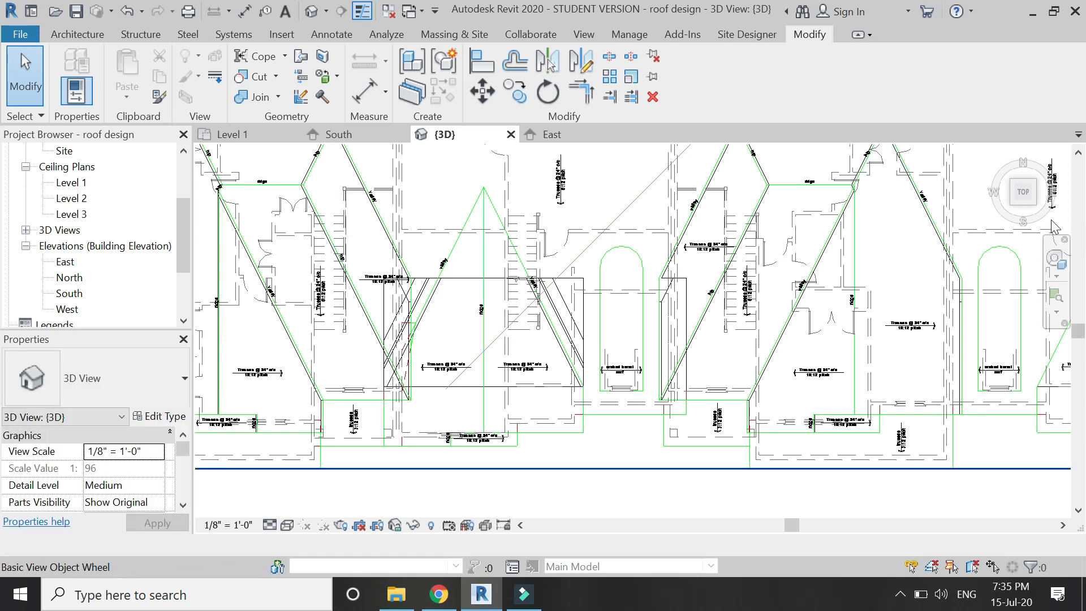
click(287, 526)
click(317, 452)
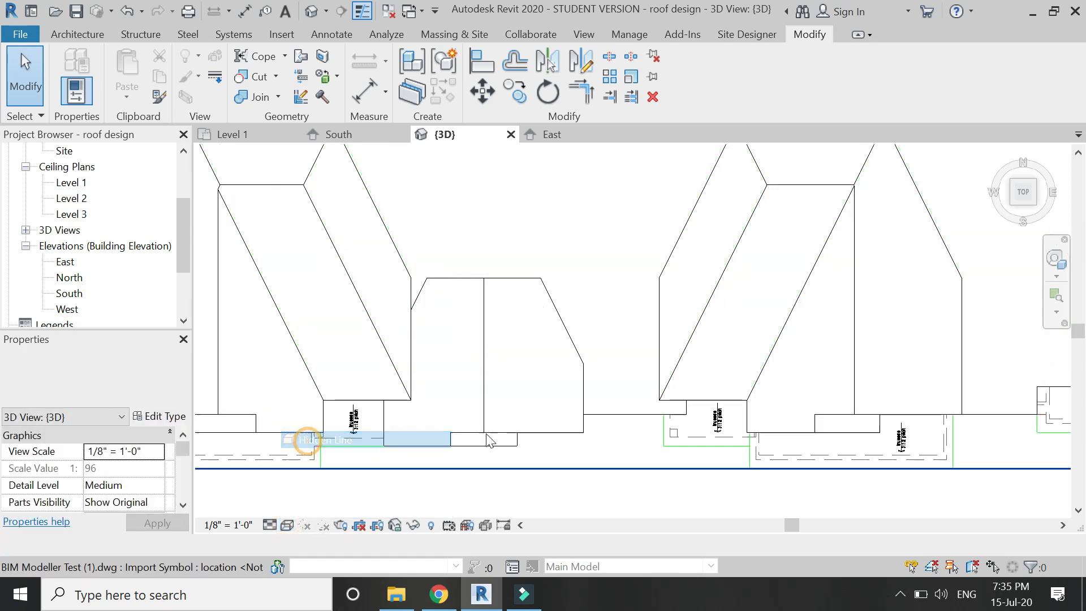
click(1032, 204)
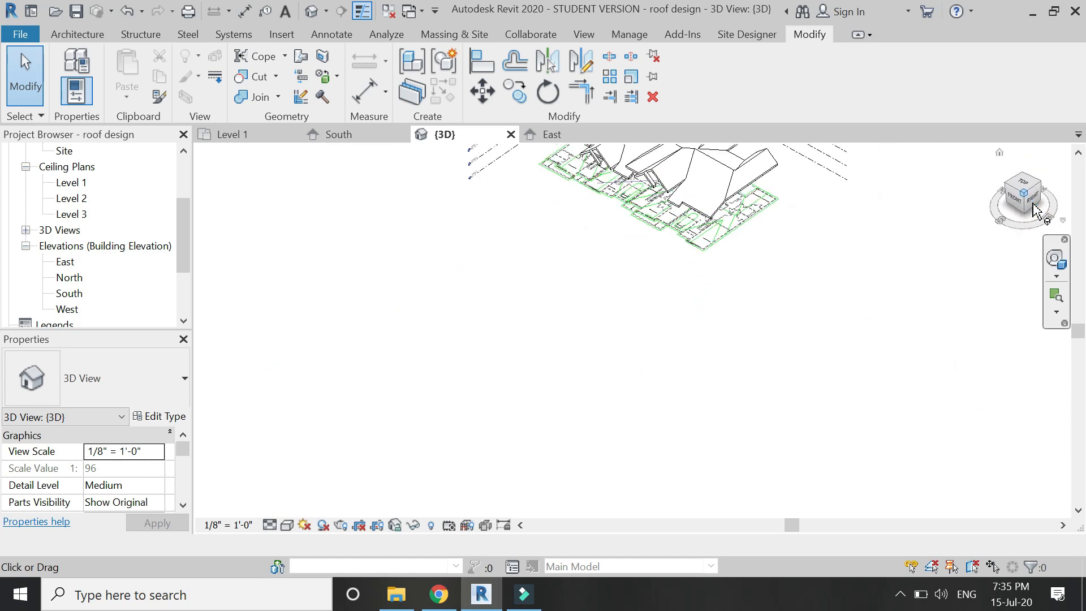
scroll(636, 376, up, 4)
scroll(636, 375, up, 5)
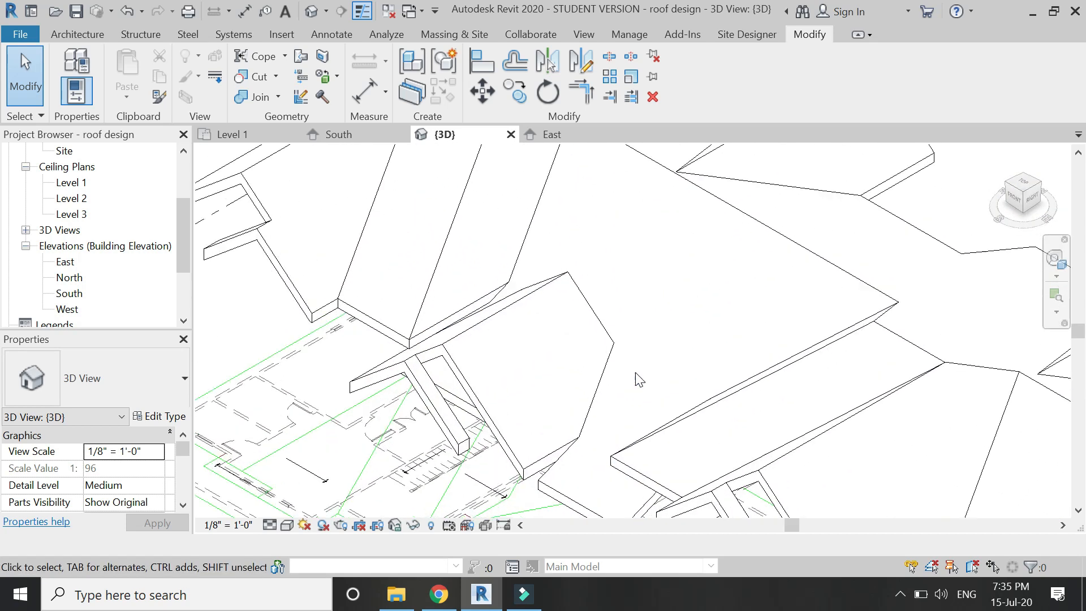
Step: Extend the new gable roof's back edge onto the main roof's front slope with Join/Unjoin Roof
click(304, 59)
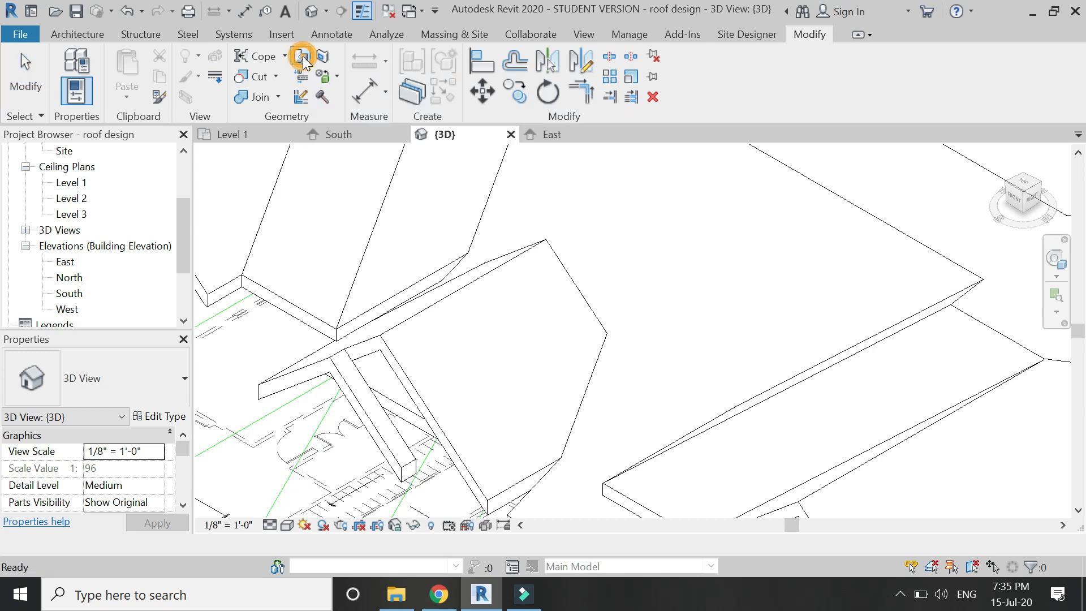
click(580, 289)
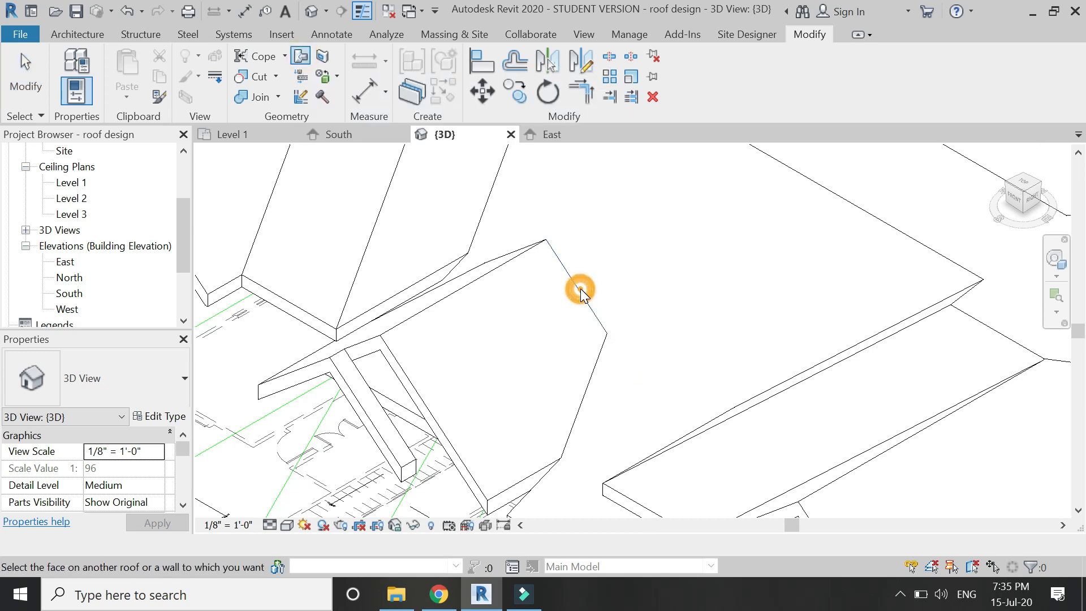
click(795, 181)
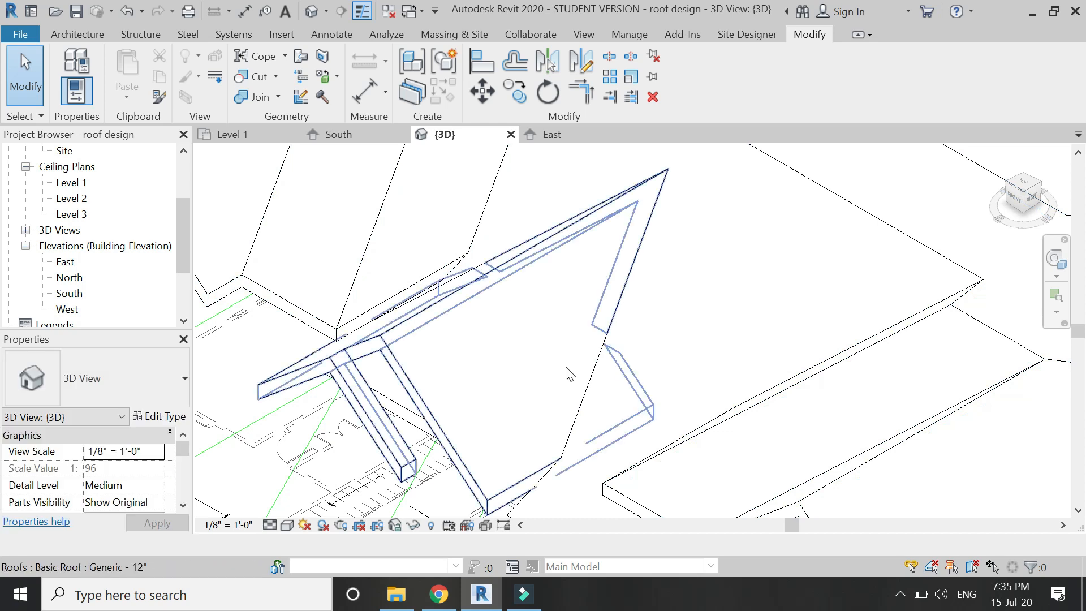
Step: Join the geometry of the new gable roof with the roof section beneath it
scroll(539, 366, down, 2)
scroll(497, 438, up, 3)
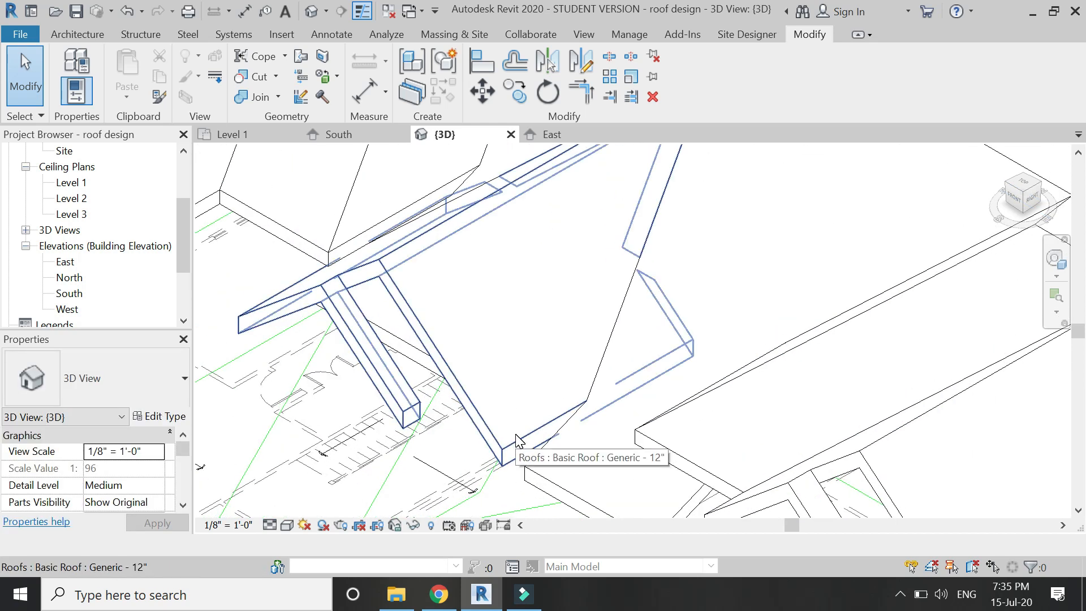
click(250, 103)
click(468, 409)
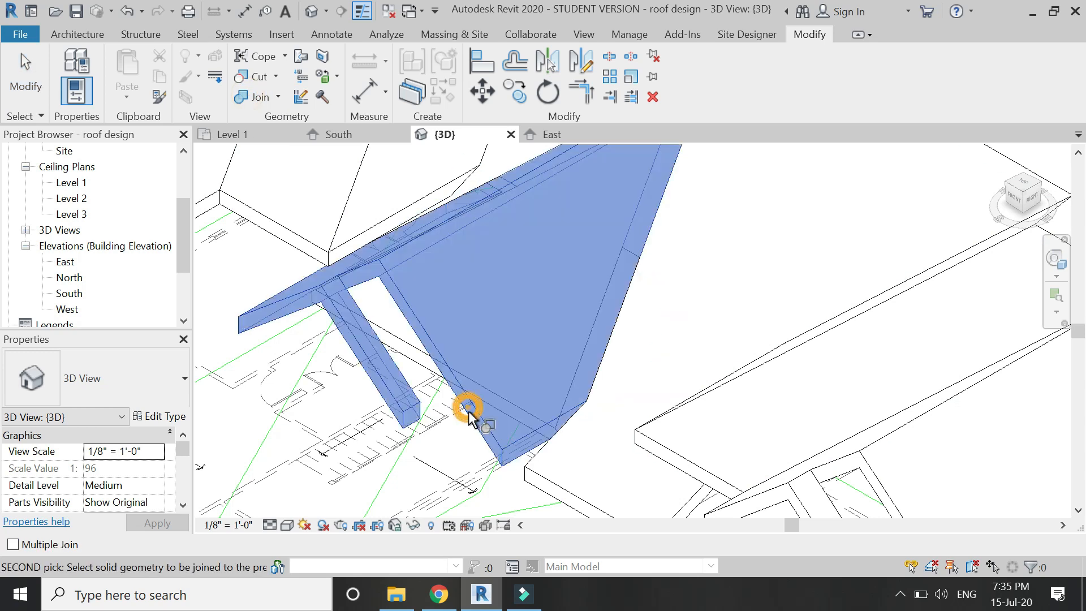
click(407, 341)
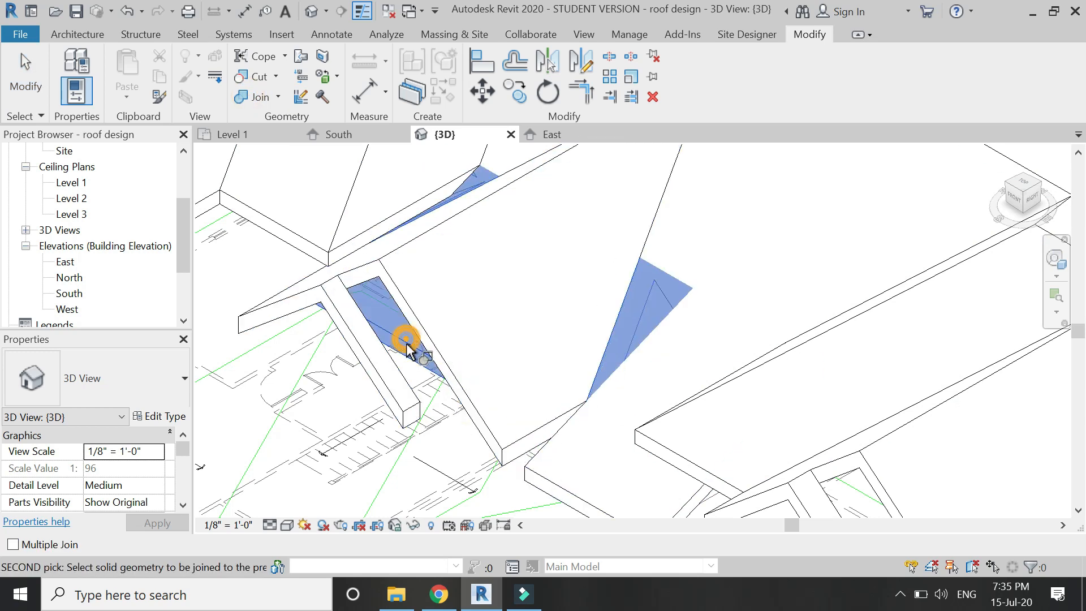
click(474, 396)
key(Escape)
key(Escape)
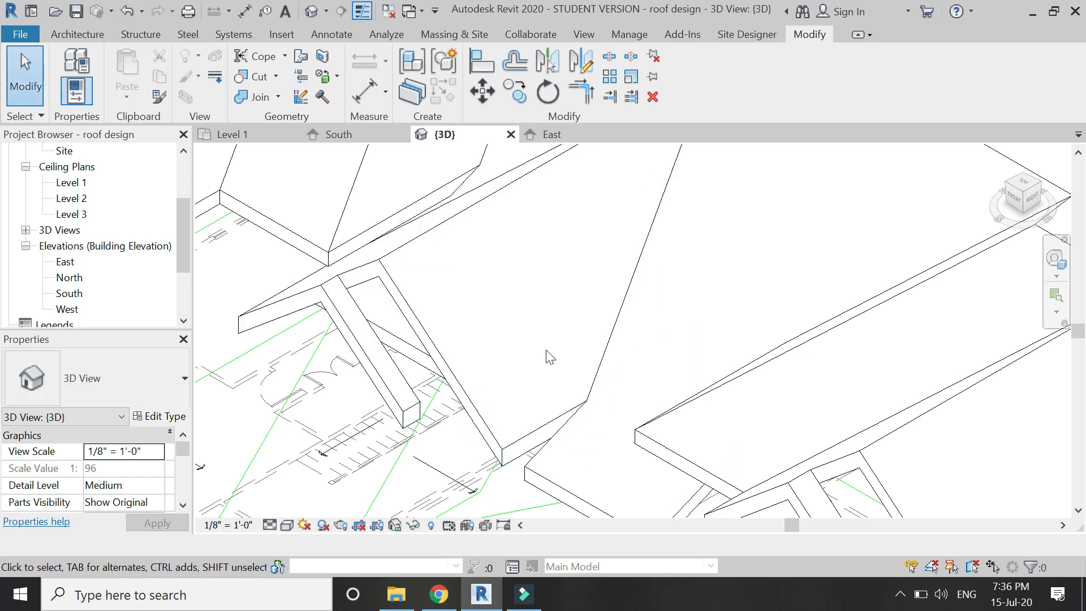
Step: Examine the joined gable roof from the front
scroll(549, 356, down, 1)
click(1064, 252)
drag(539, 194, 465, 316)
drag(469, 402, 646, 371)
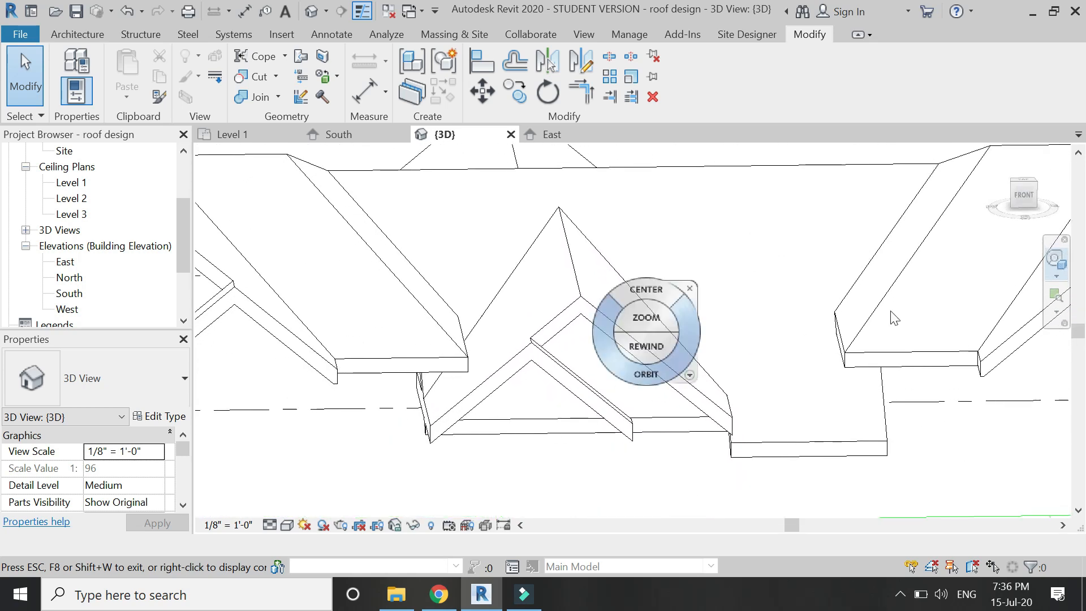
key(Escape)
Step: Show the model from the bottom and temporarily hide the imported DWG plan
click(1028, 209)
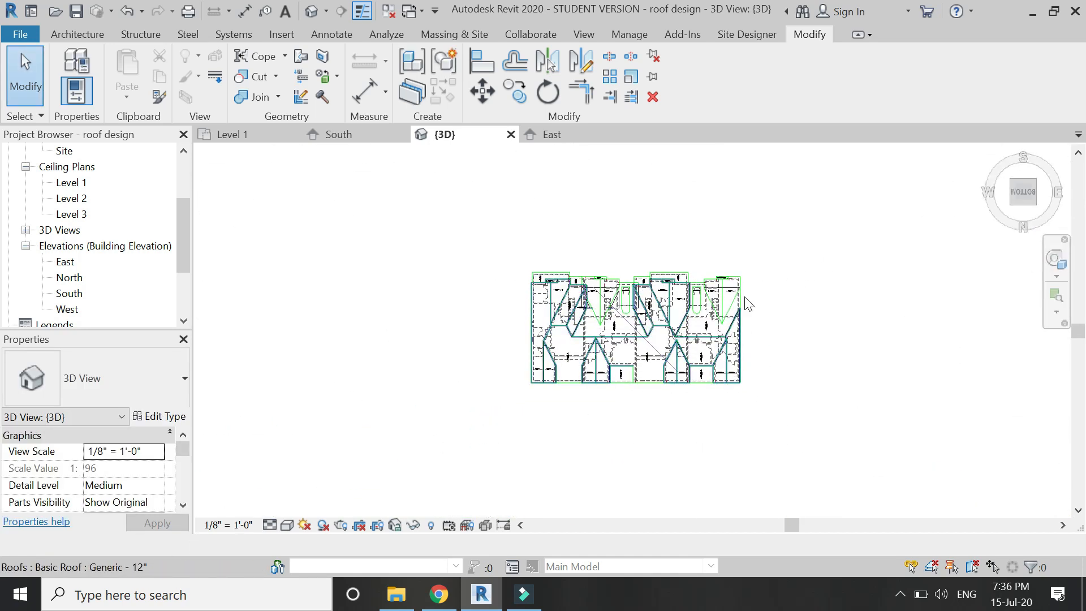
scroll(744, 286, up, 2)
click(738, 270)
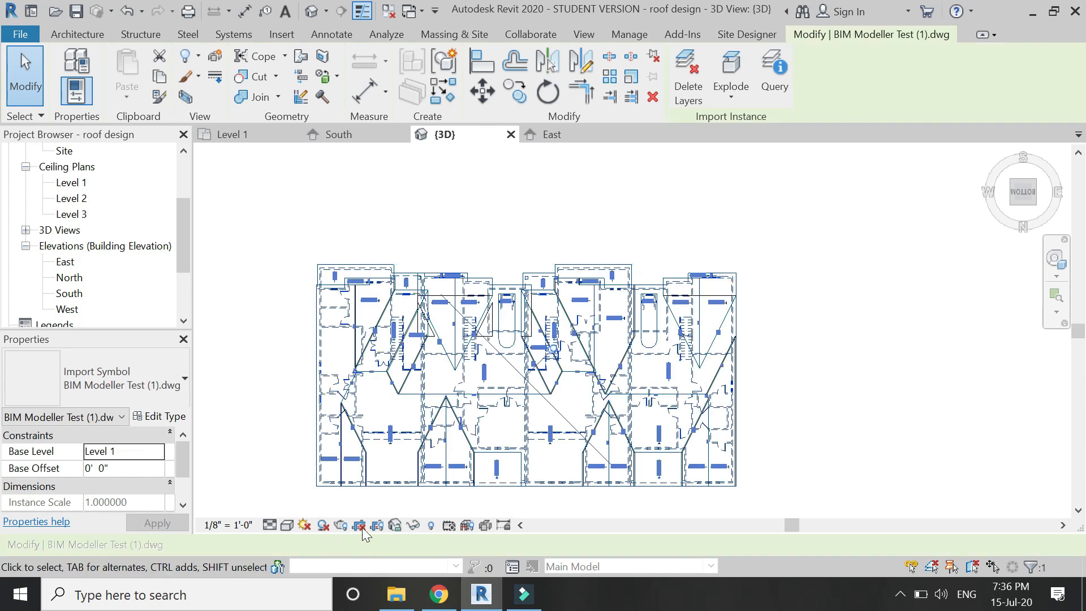
click(420, 529)
click(429, 482)
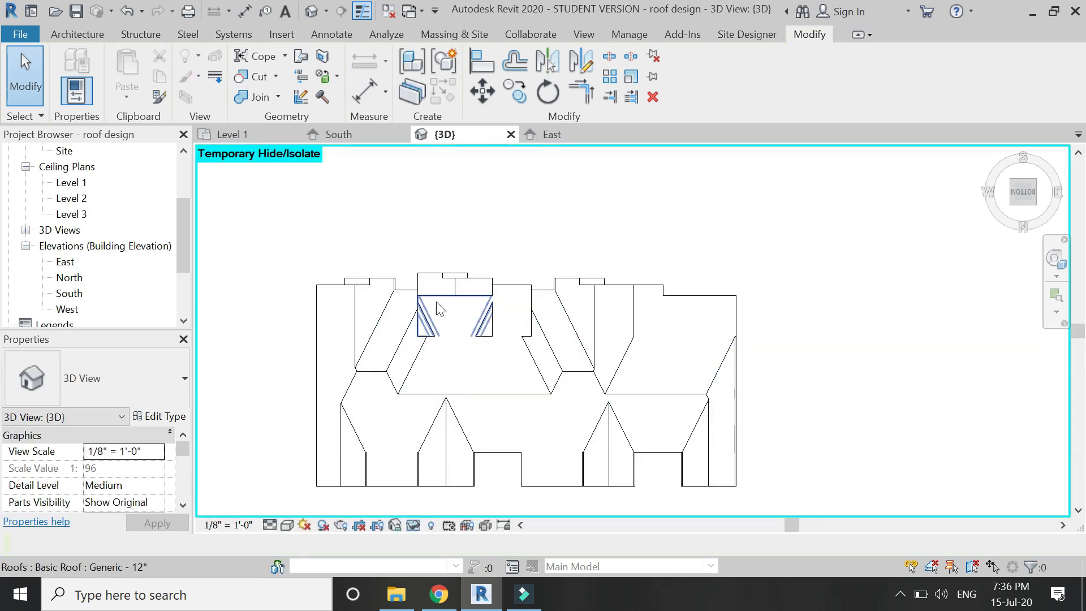
Step: Try deleting the roof section at the front gable, and undo the deletion
scroll(447, 319, up, 3)
scroll(451, 327, up, 2)
scroll(439, 265, down, 1)
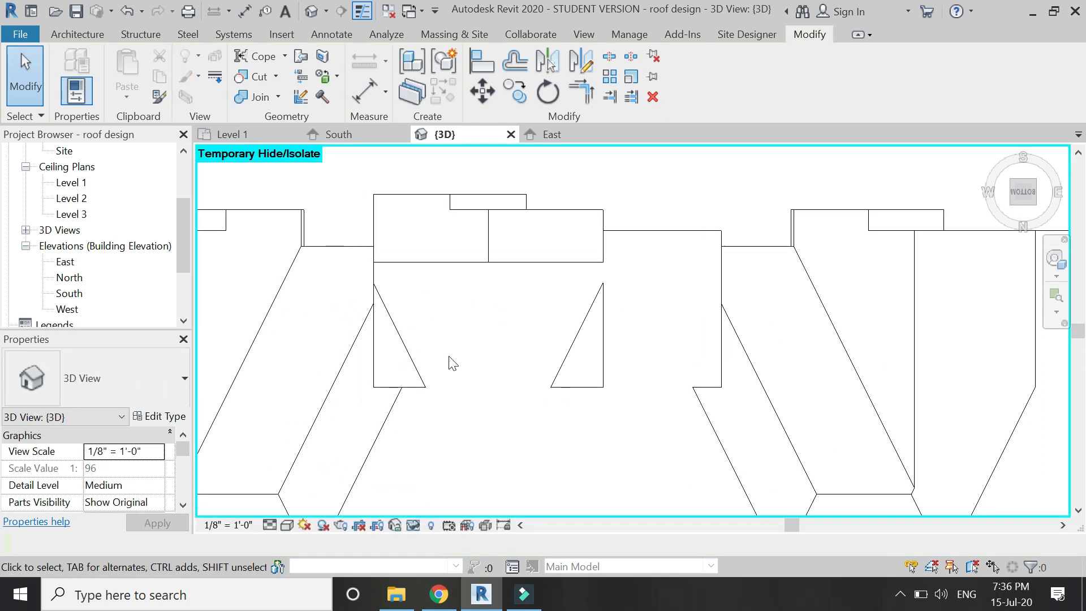
scroll(450, 361, up, 1)
click(417, 373)
click(413, 366)
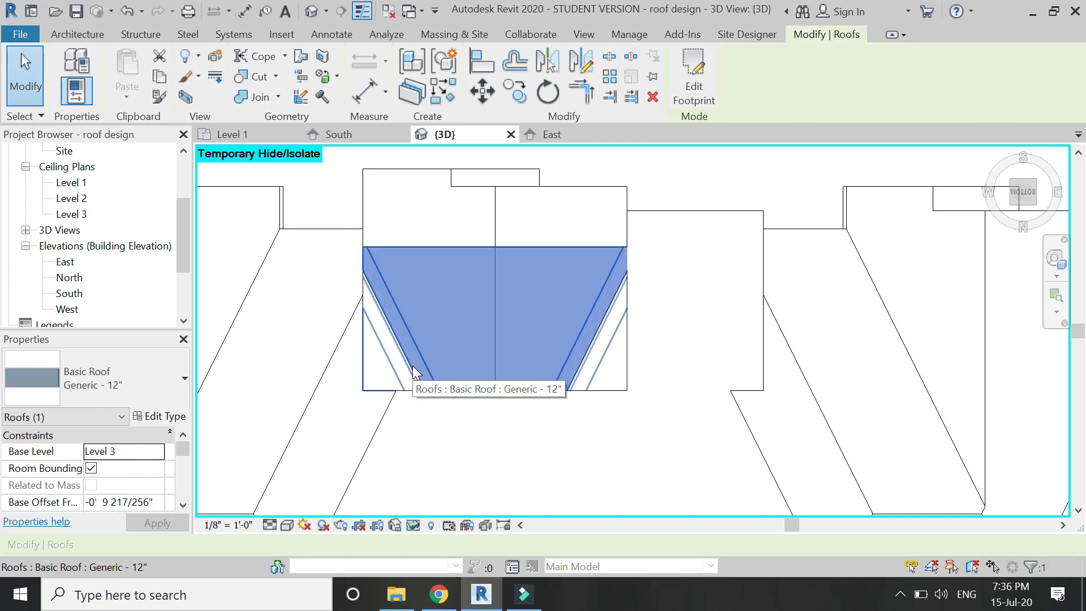
key(Delete)
scroll(422, 317, down, 1)
key(ctrl+z)
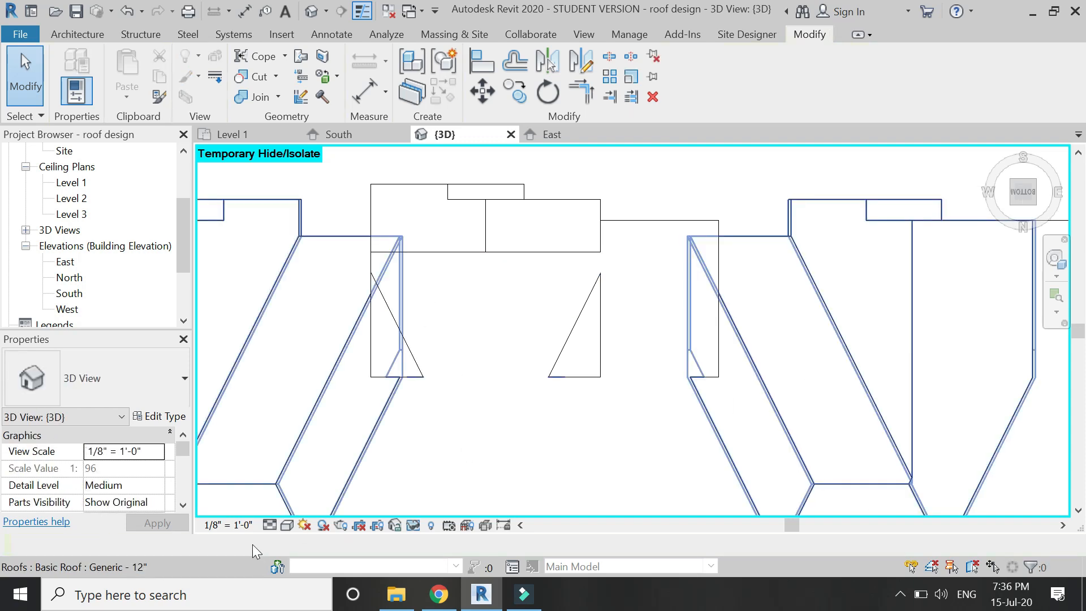
Step: Set the 3D view's visual style to Wireframe and show the area beneath the front gable
click(287, 525)
click(317, 423)
scroll(531, 298, down, 1)
scroll(519, 442, up, 2)
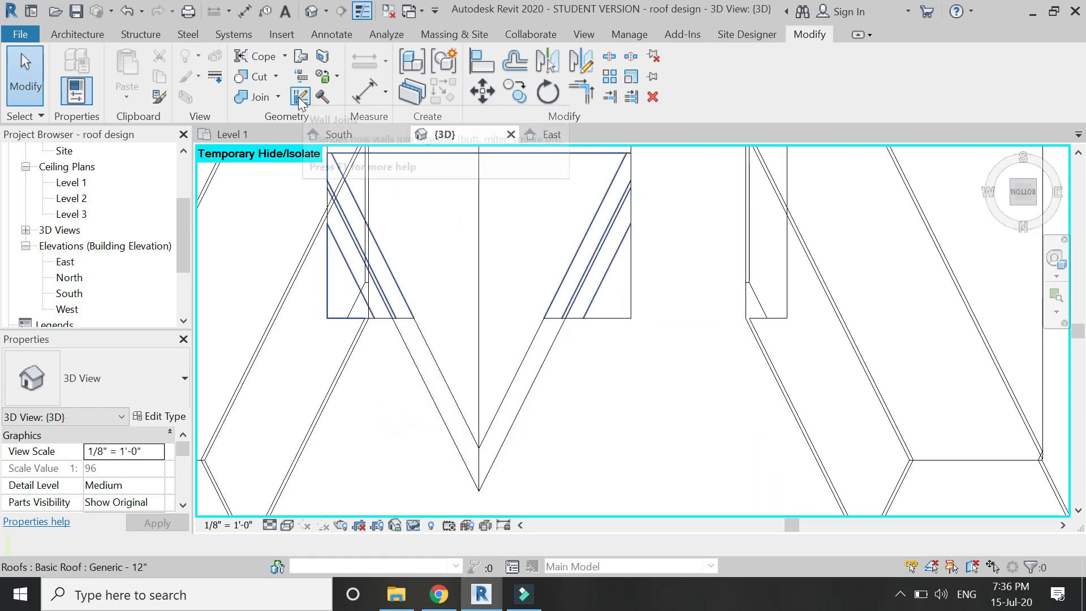
Step: Start a By Face opening on the main roof's front slope, where the gable roof meets it
click(78, 34)
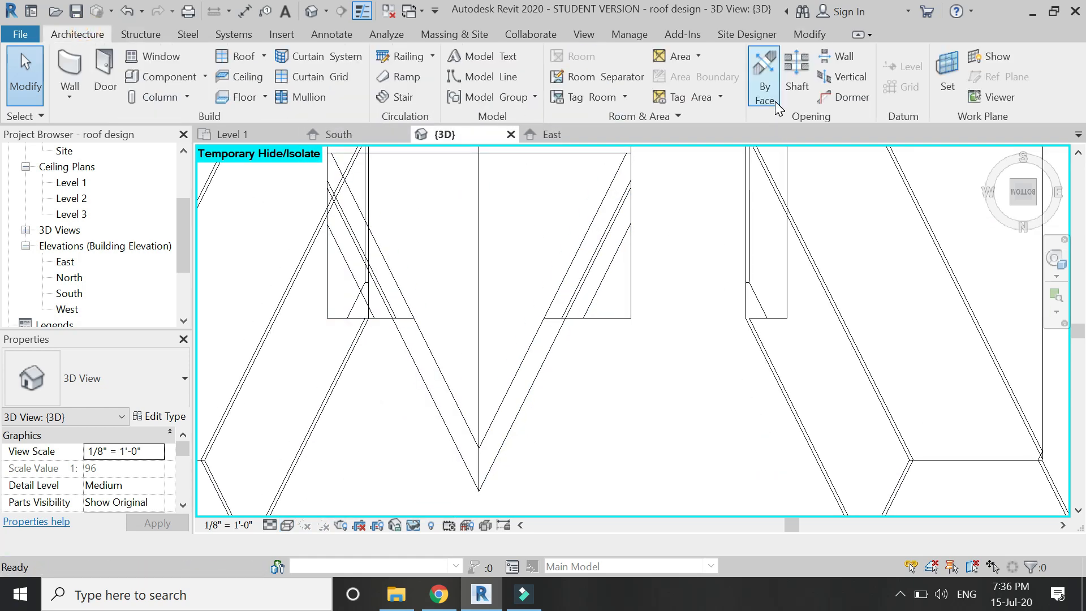
click(777, 105)
scroll(471, 151, down, 1)
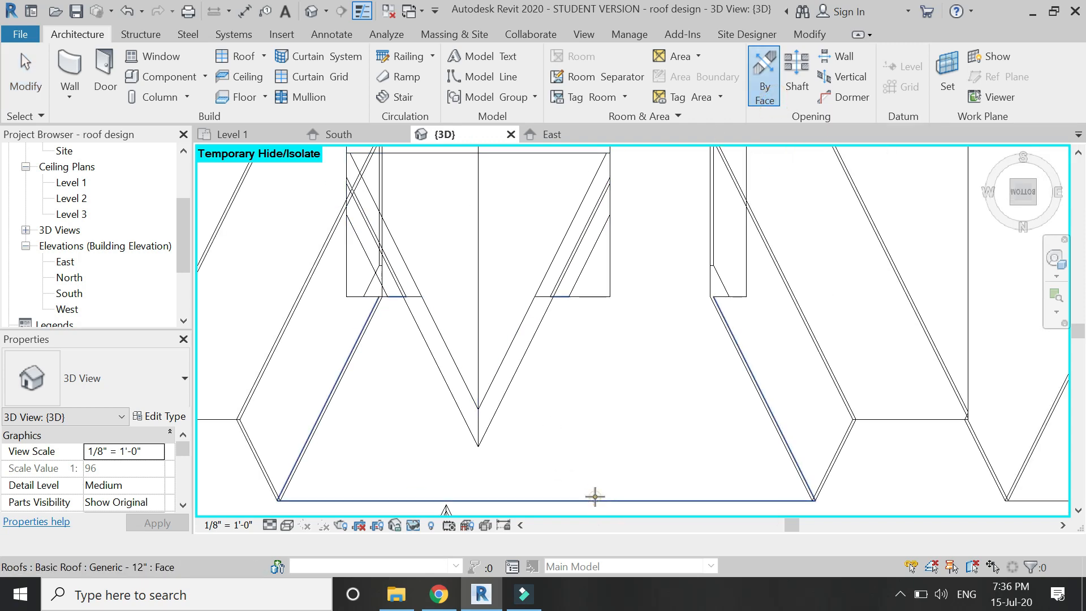
click(595, 496)
scroll(463, 309, up, 1)
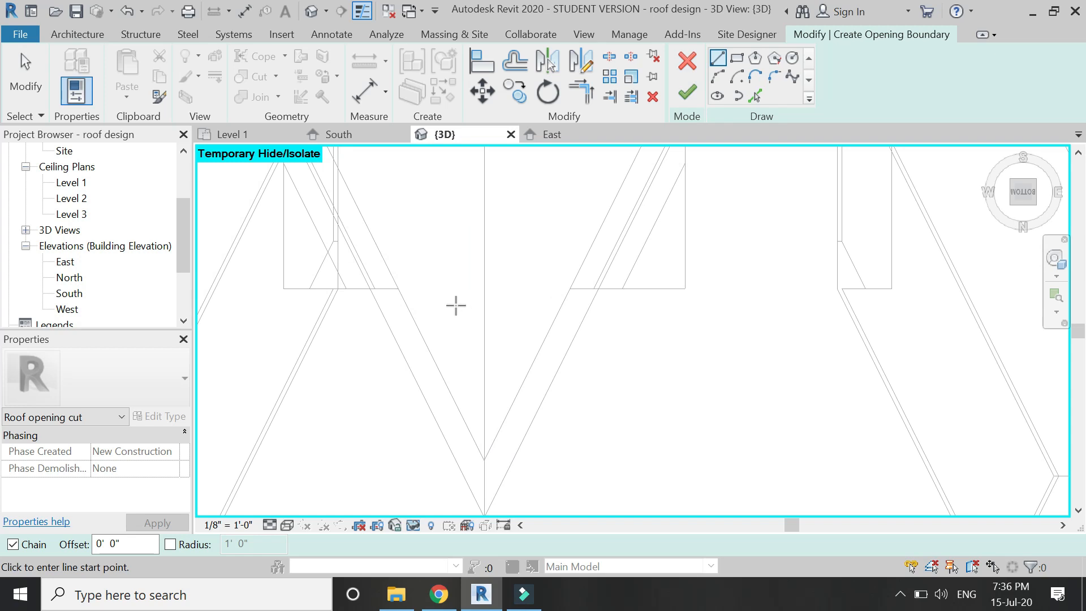
scroll(364, 289, up, 3)
click(368, 292)
scroll(376, 289, down, 2)
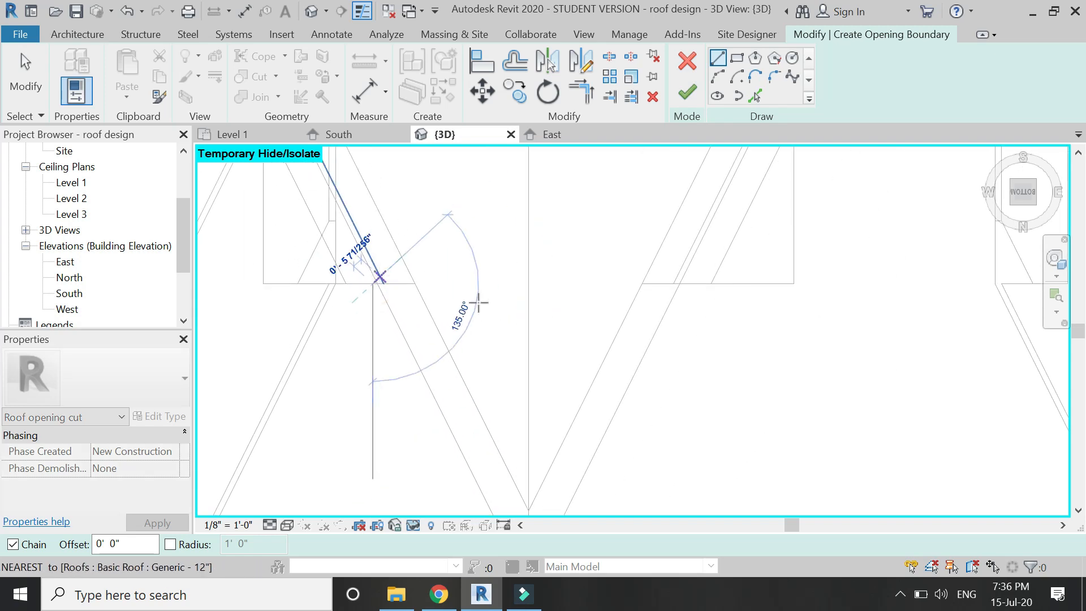
key(Escape)
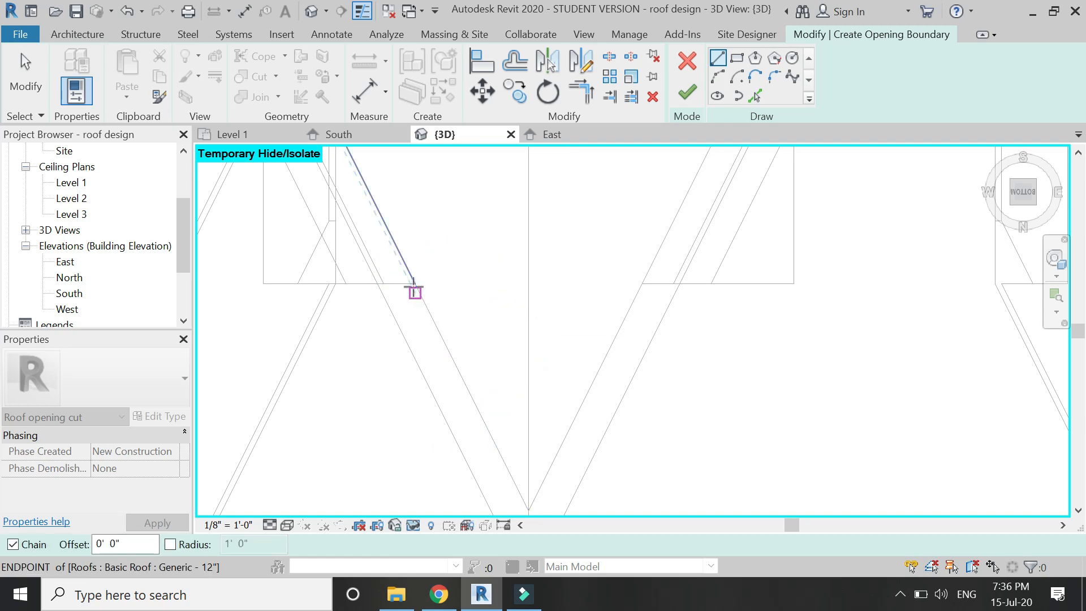
Step: Sketch a triangular opening within the gable's two valley lines, with sides about 11'-11" long meeting at the ridge line, and finish the opening
scroll(411, 283, up, 3)
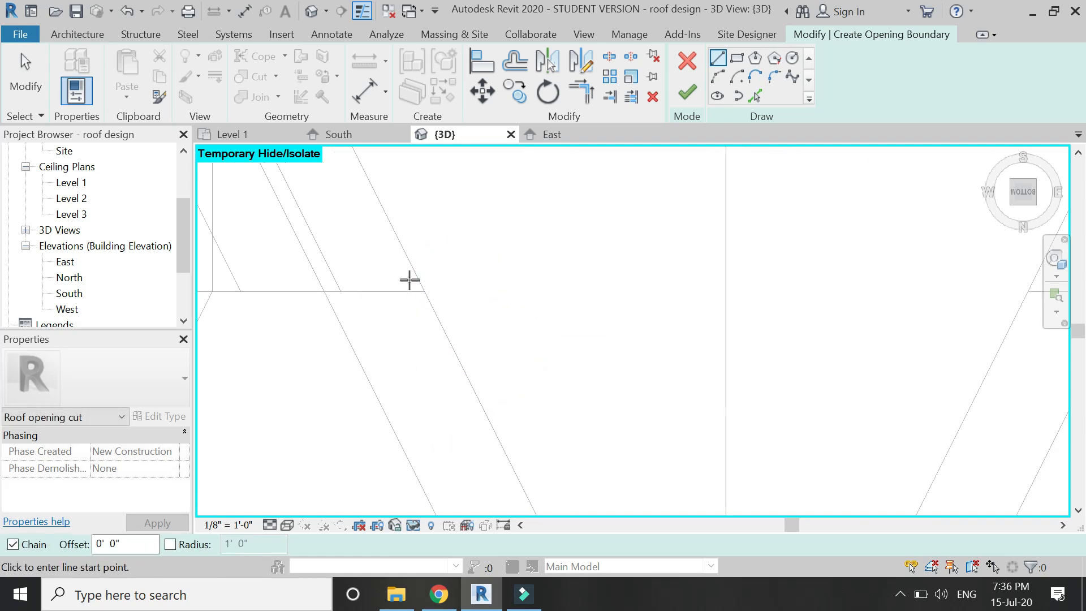
click(405, 276)
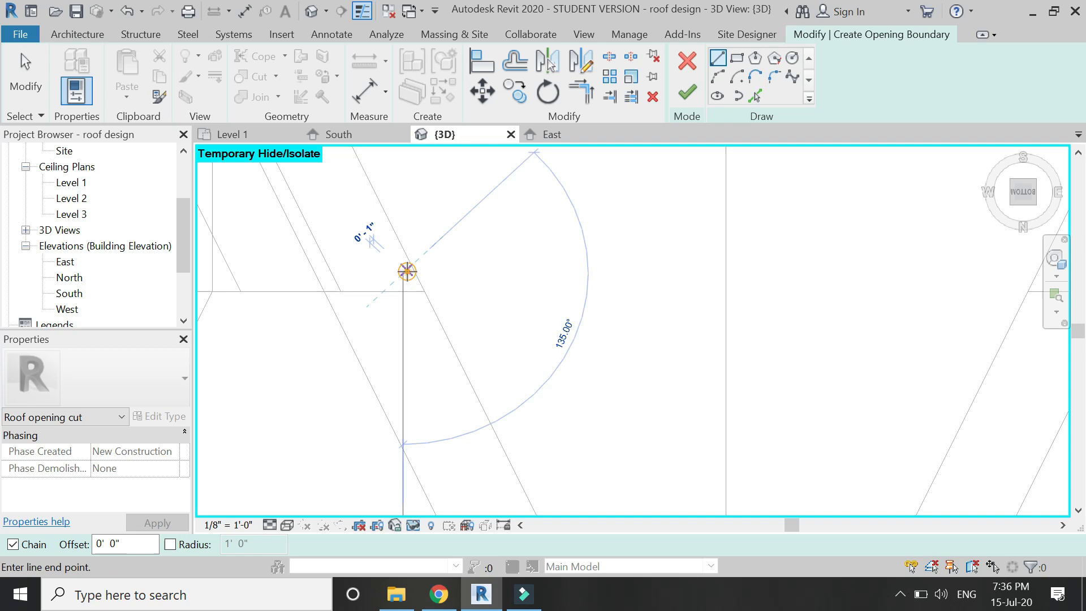
scroll(405, 275, down, 2)
click(829, 274)
scroll(831, 247, down, 2)
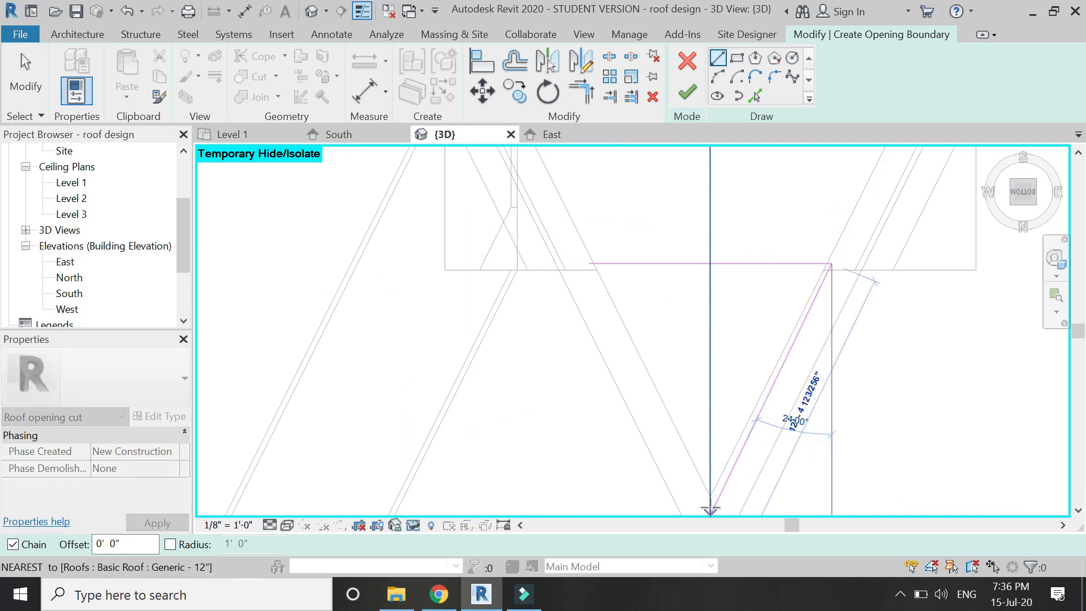
click(709, 505)
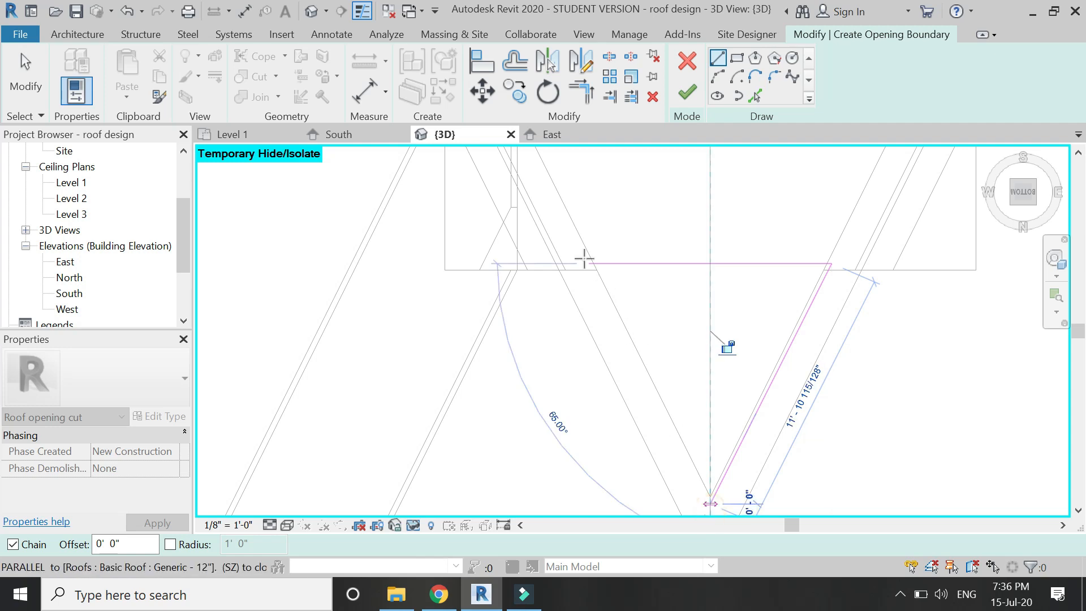
click(584, 259)
scroll(539, 241, down, 2)
key(Escape)
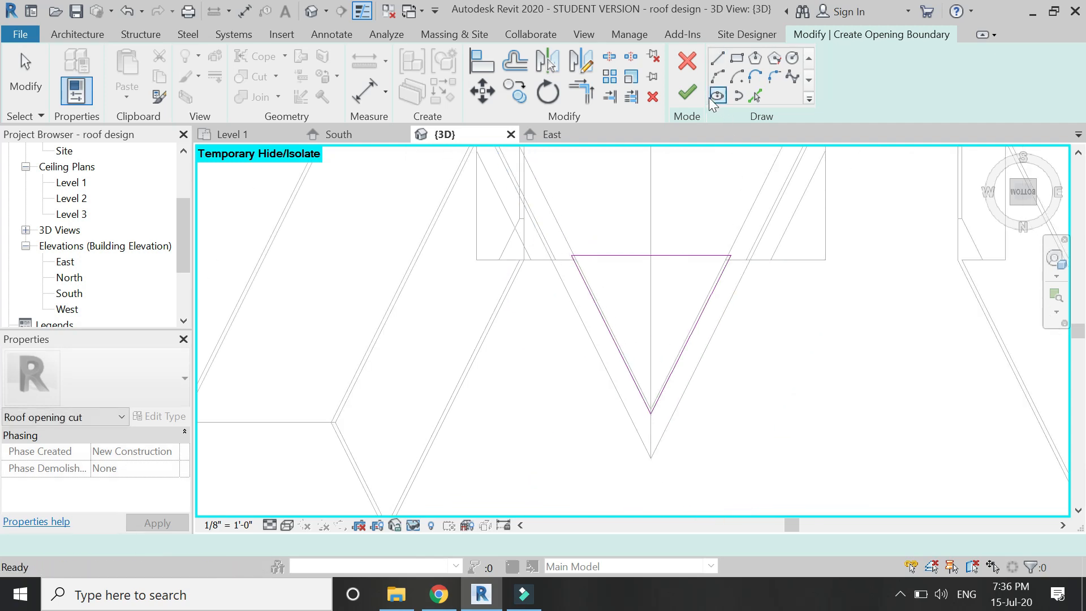
click(688, 92)
key(Escape)
scroll(717, 331, up, 2)
scroll(715, 328, up, 1)
scroll(474, 411, down, 3)
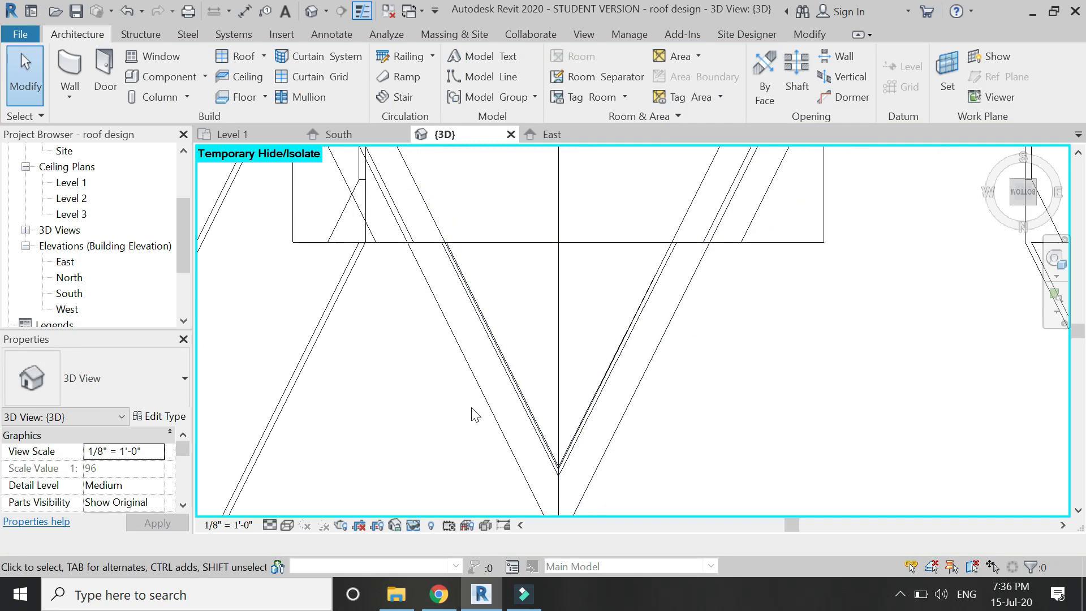
click(572, 401)
key(Escape)
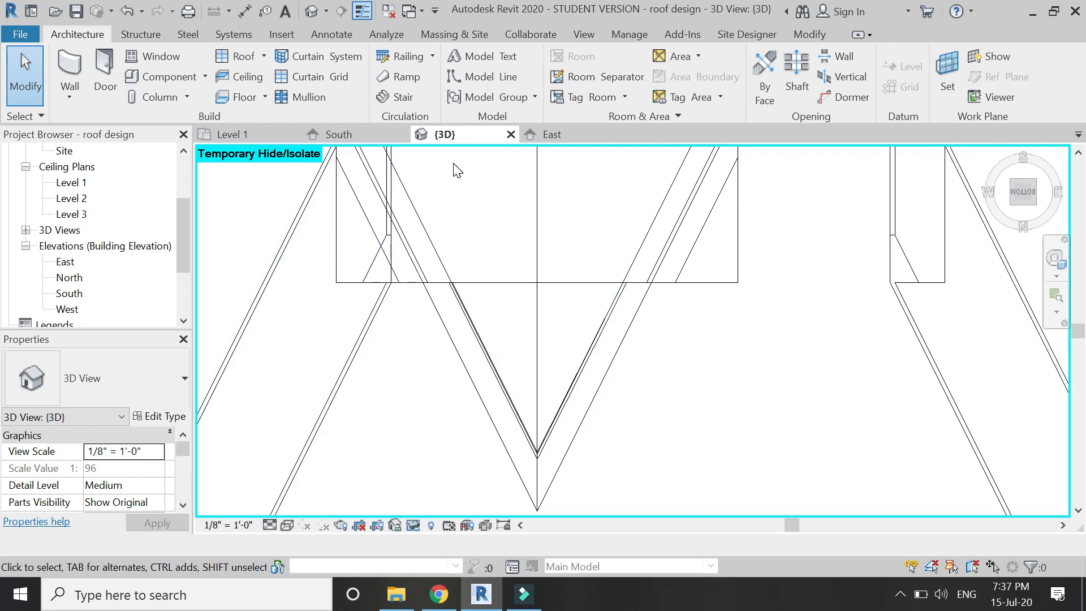
Step: Start a By Face opening on the roof section beneath the gable and sketch a triangle around its east corner, following the gable's valley line
scroll(509, 368, down, 2)
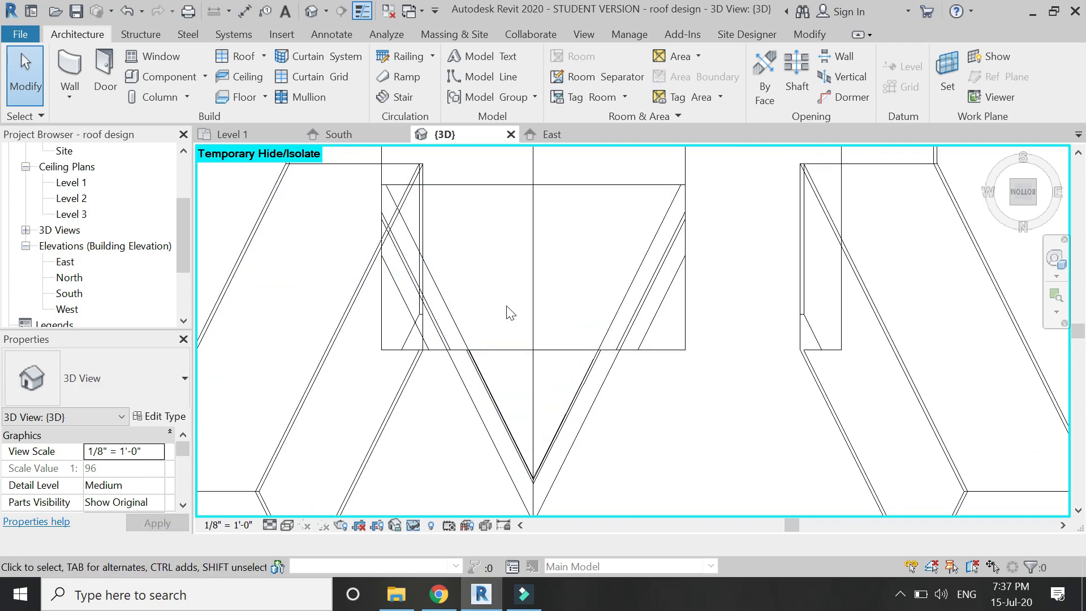
click(765, 79)
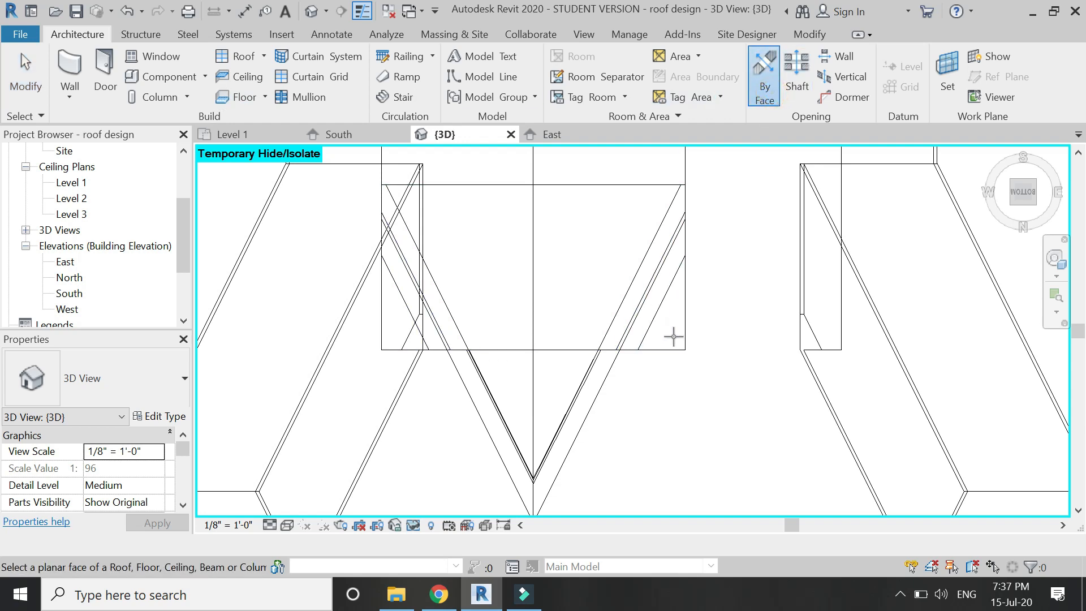
click(681, 336)
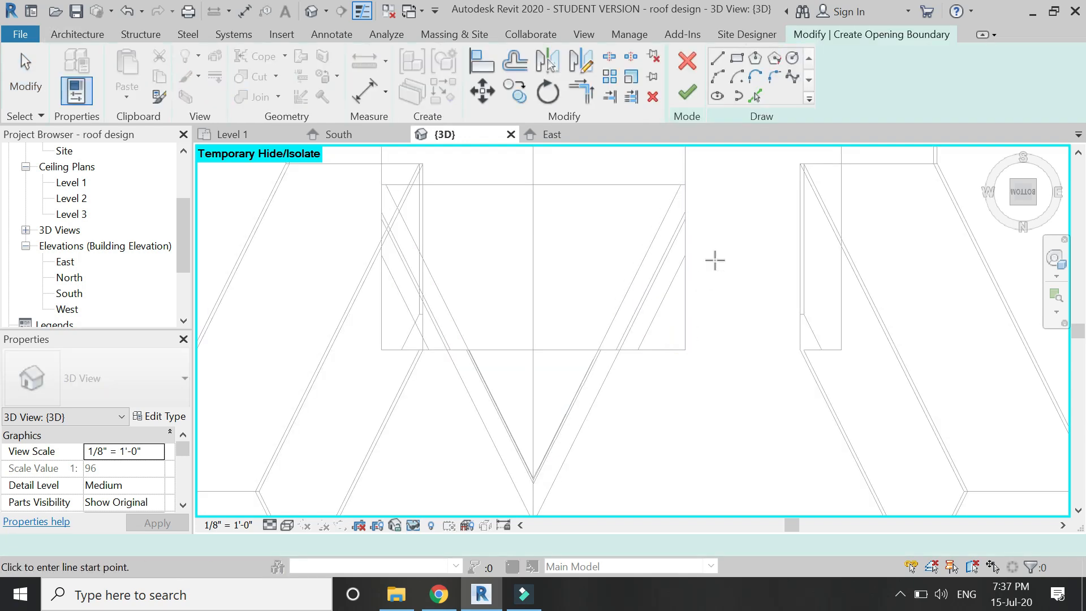
scroll(715, 256, up, 3)
click(530, 422)
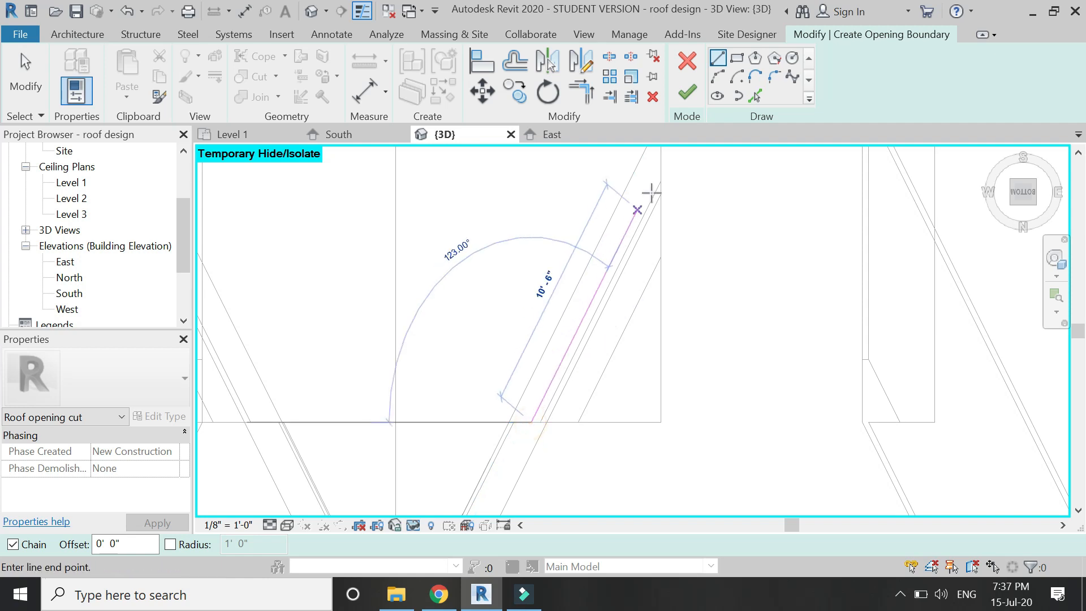
click(667, 149)
click(667, 425)
click(522, 434)
key(Escape)
key(Escape)
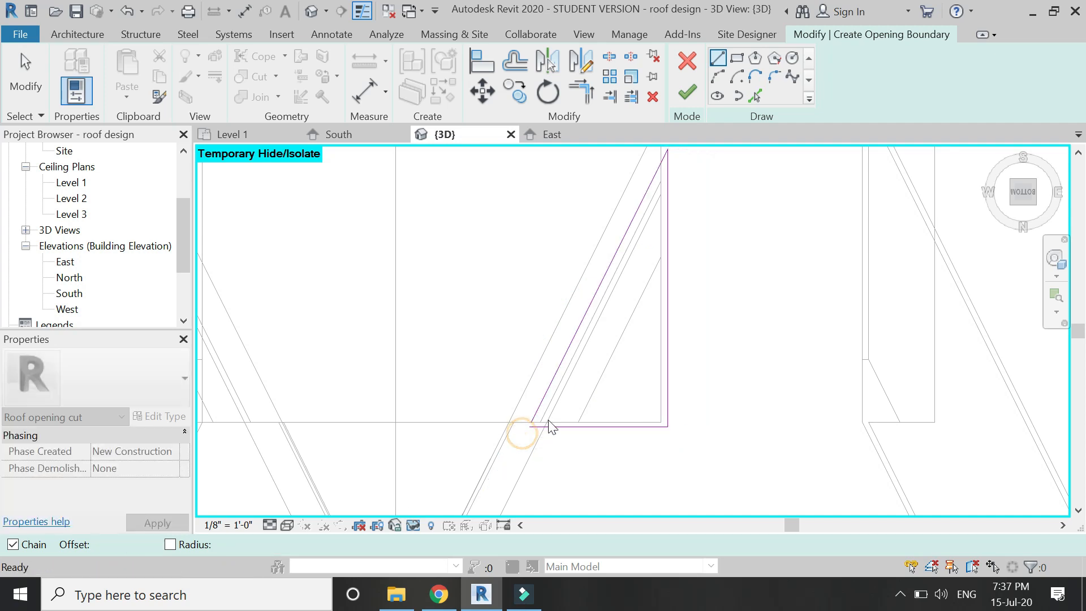
Step: Trim the triangle's diagonal and base lines into a closed corner and finish the east-side opening
key(t)
key(r)
click(546, 393)
click(559, 428)
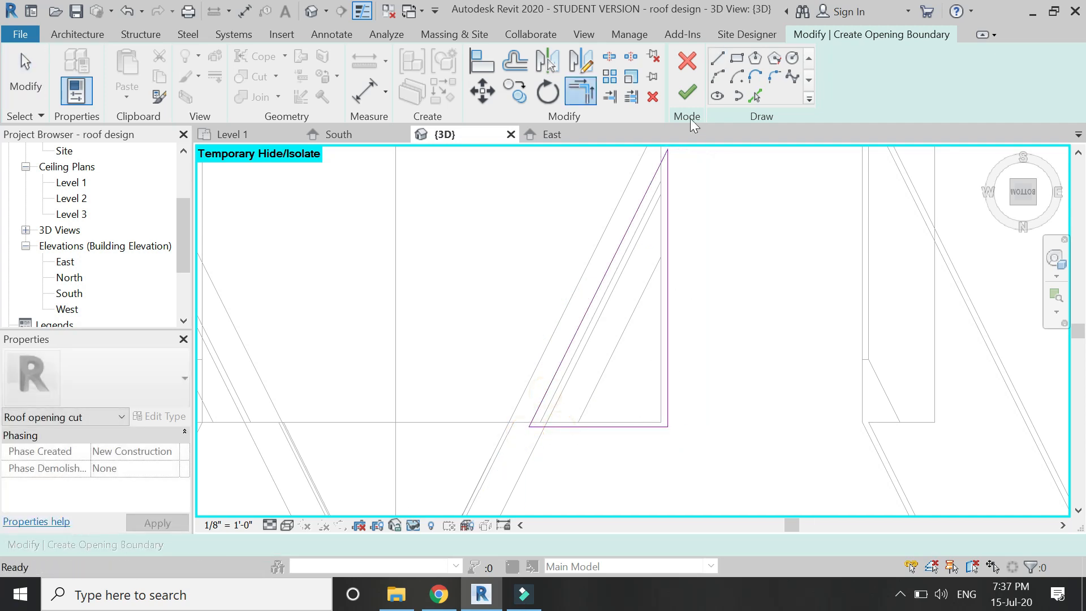
click(688, 93)
scroll(742, 407, down, 2)
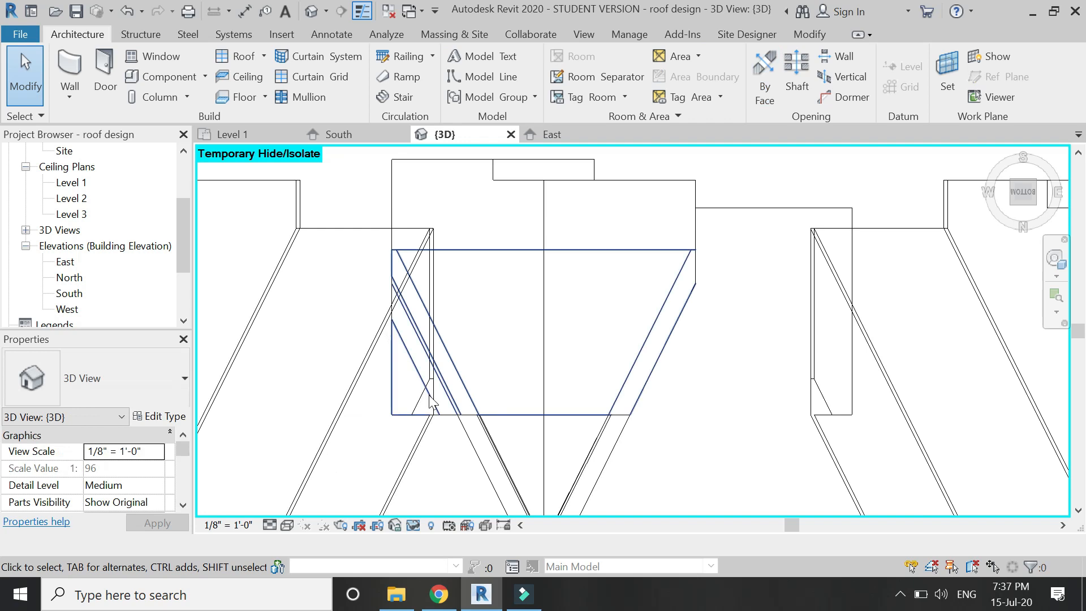
scroll(388, 376, up, 1)
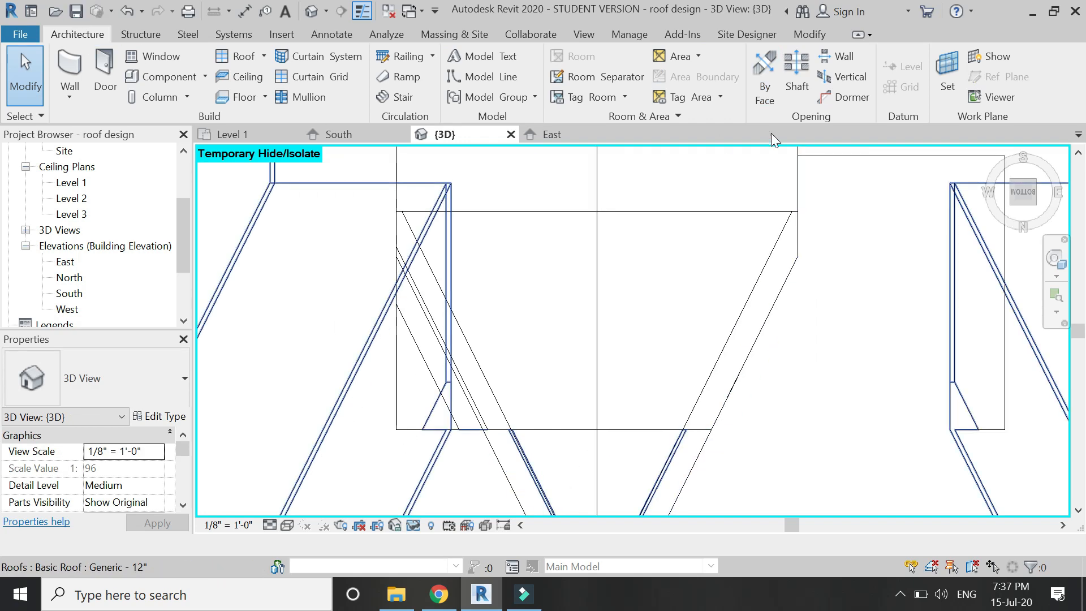
Step: Create a By Face opening on the roof section beneath the gable, with a triangular boundary around its west corner along the gable's valley line
click(776, 84)
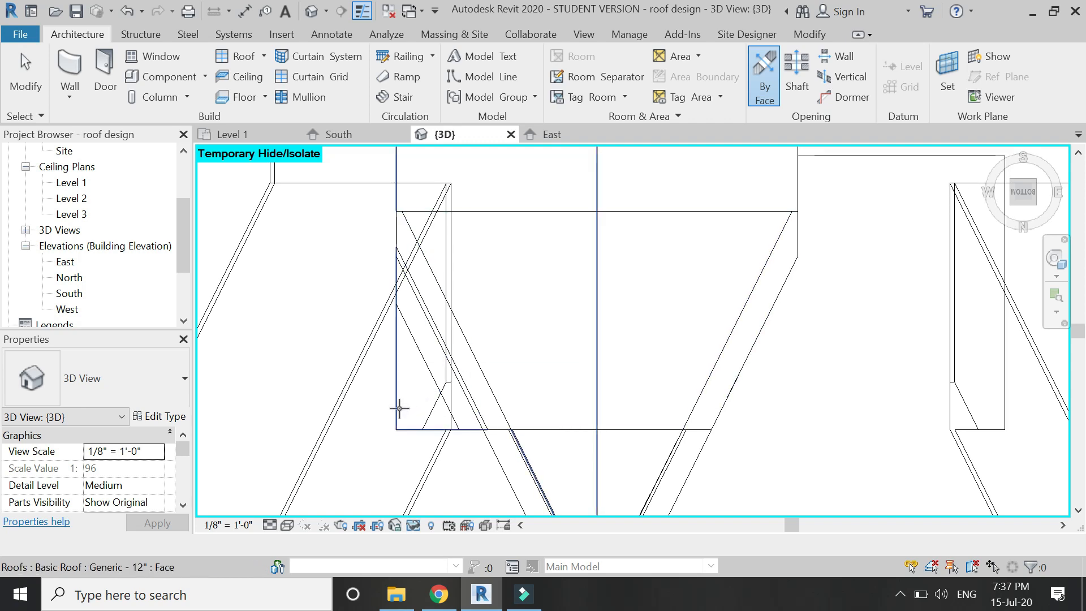
click(400, 411)
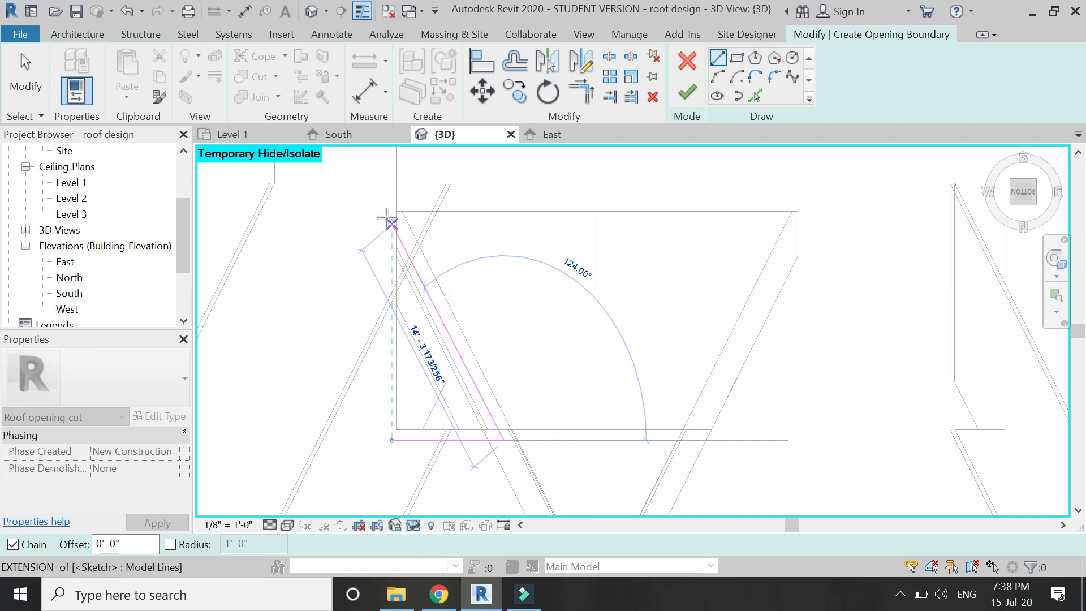
click(388, 219)
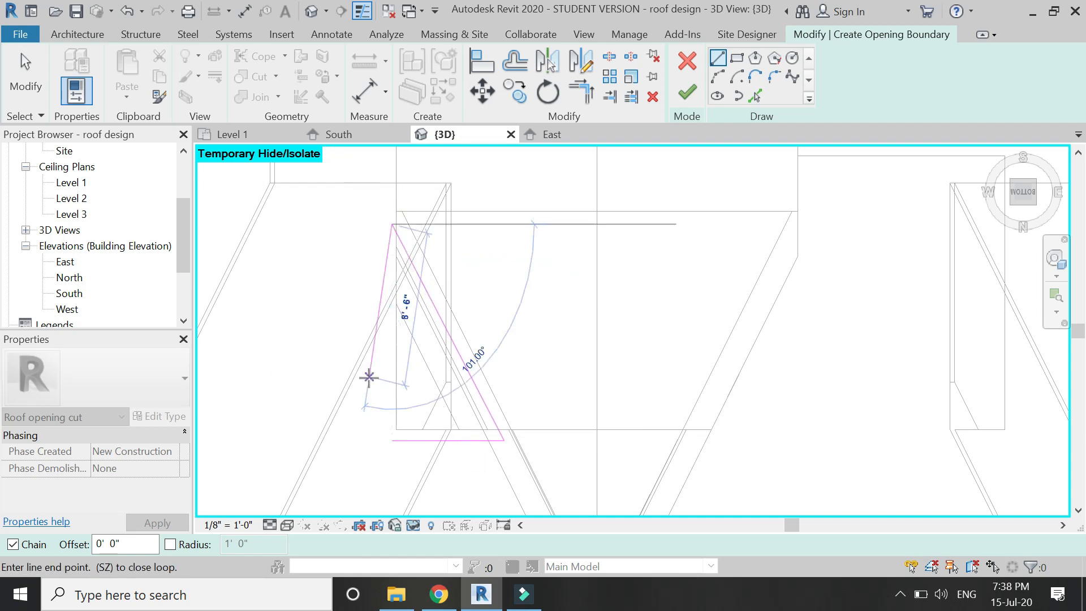
click(390, 441)
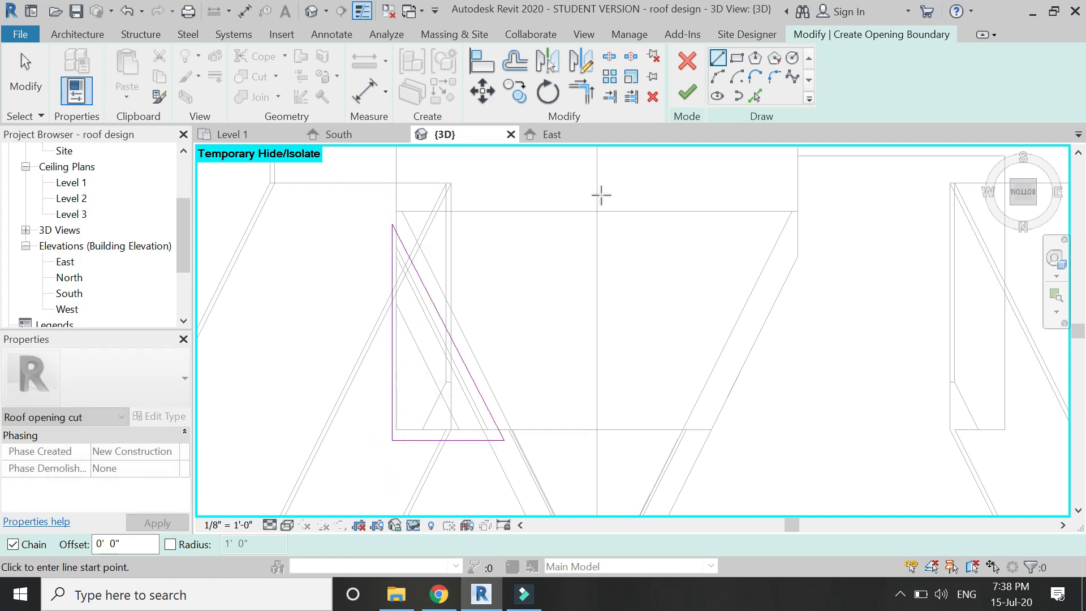
click(678, 99)
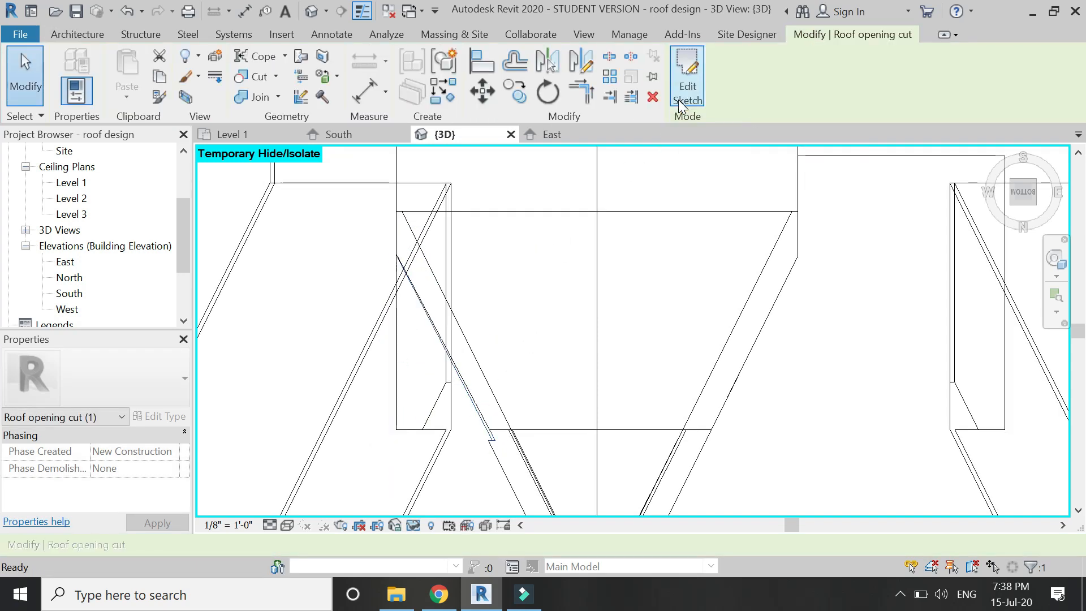
click(665, 154)
Step: Inspect the opening cuts in the roof section beneath the gable from below and from the front in Hidden Line display
click(1035, 181)
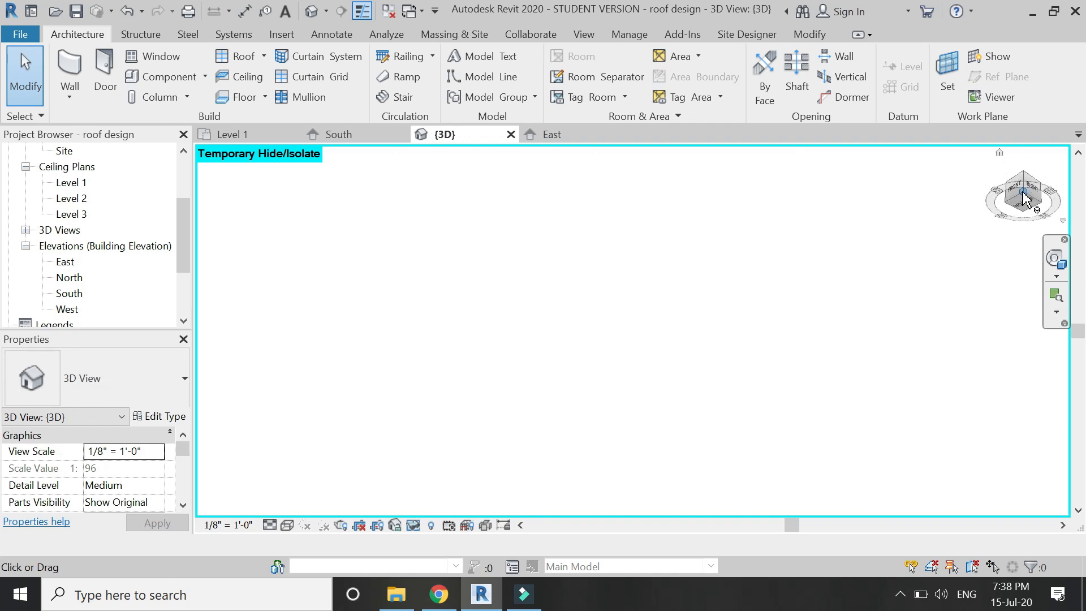
scroll(564, 371, up, 5)
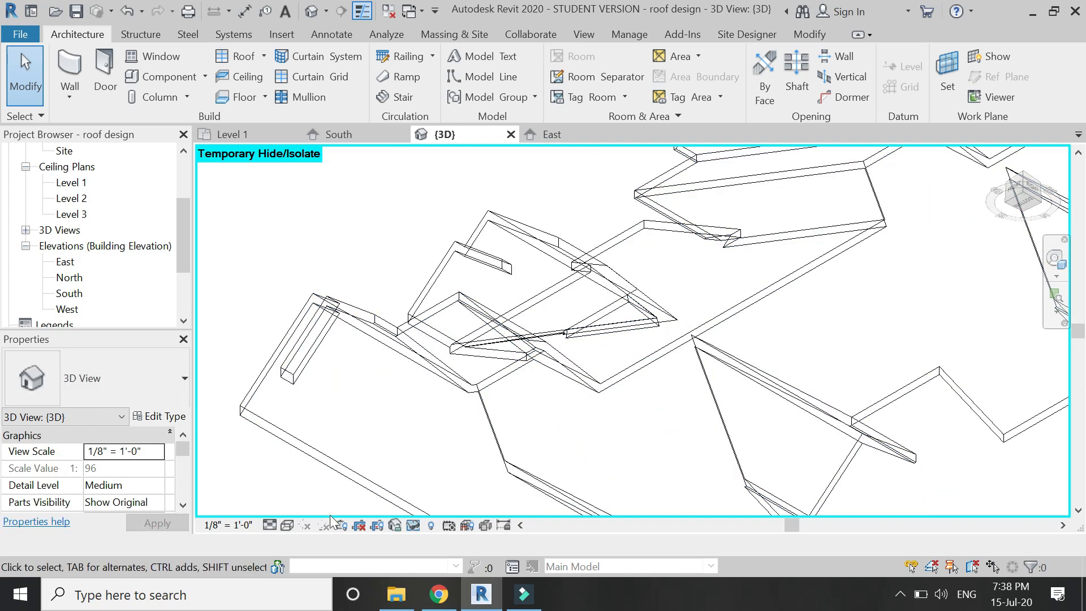
click(286, 526)
click(315, 440)
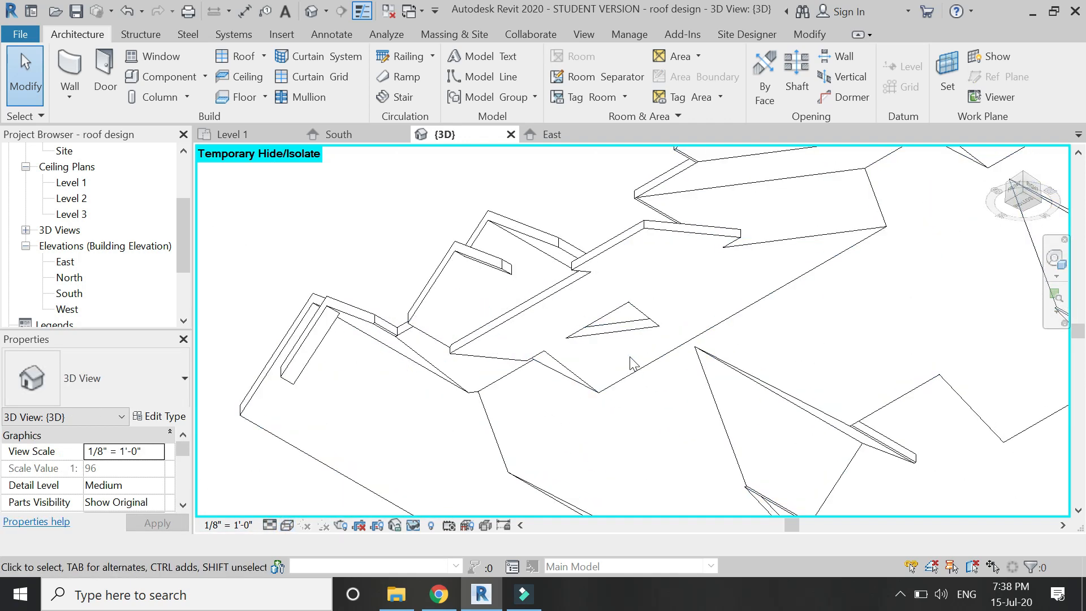
scroll(680, 415, up, 2)
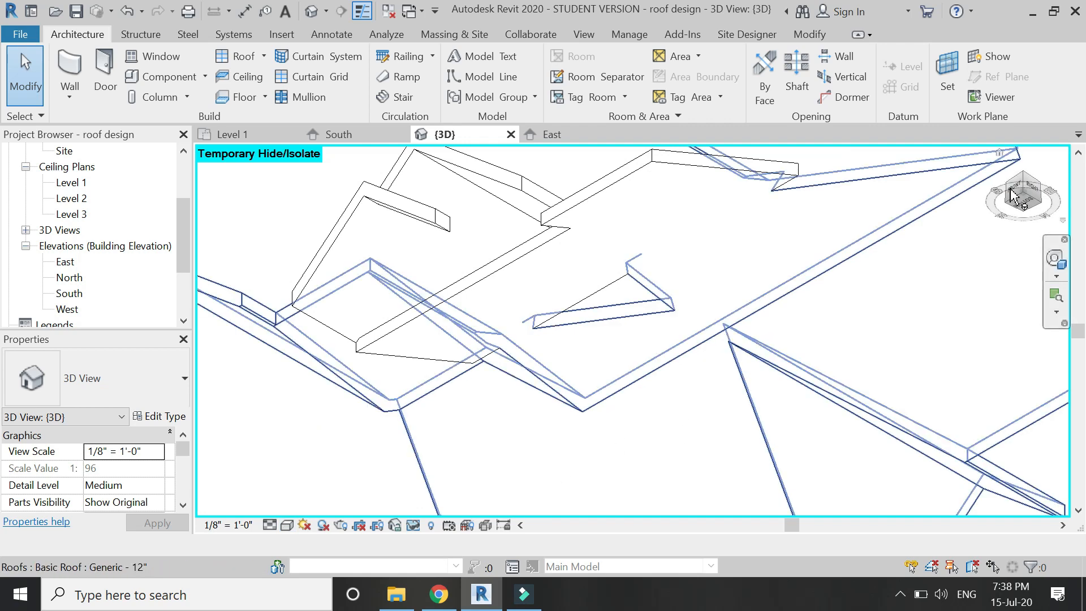
click(1055, 260)
drag(562, 208, 415, 292)
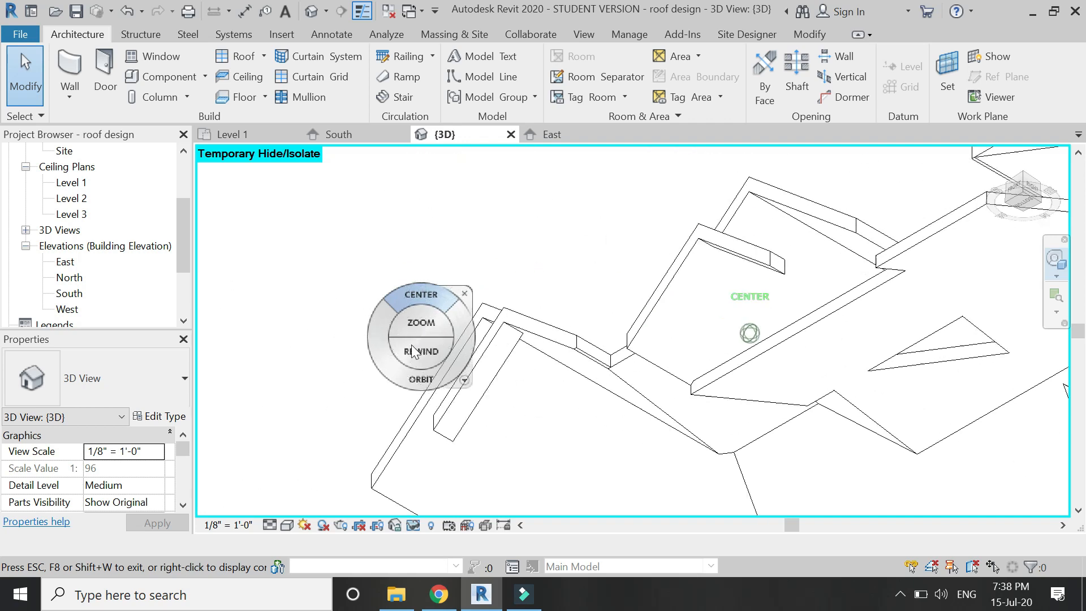
drag(421, 379, 526, 410)
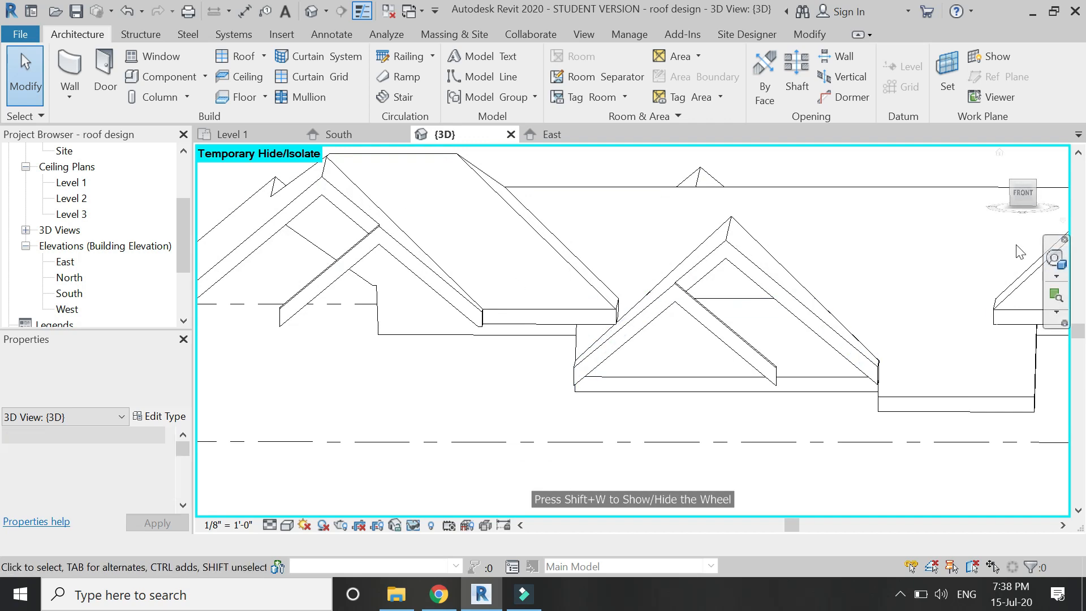
Step: Return to the bottom view in Wireframe display and start a By Face opening on the roof section beneath the middle gable
click(1027, 213)
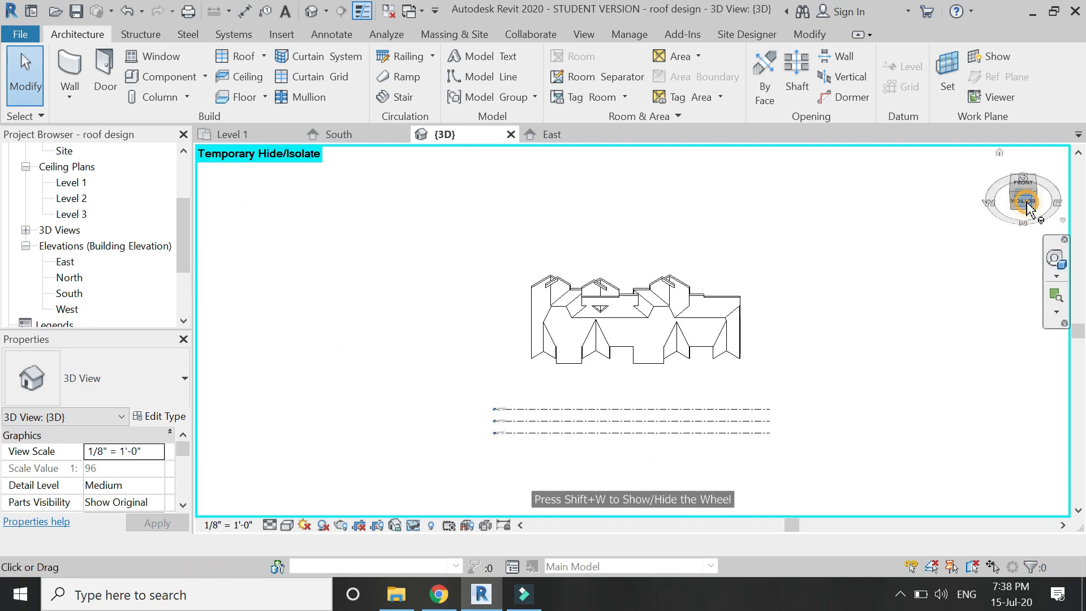
scroll(558, 236, up, 5)
scroll(555, 236, up, 2)
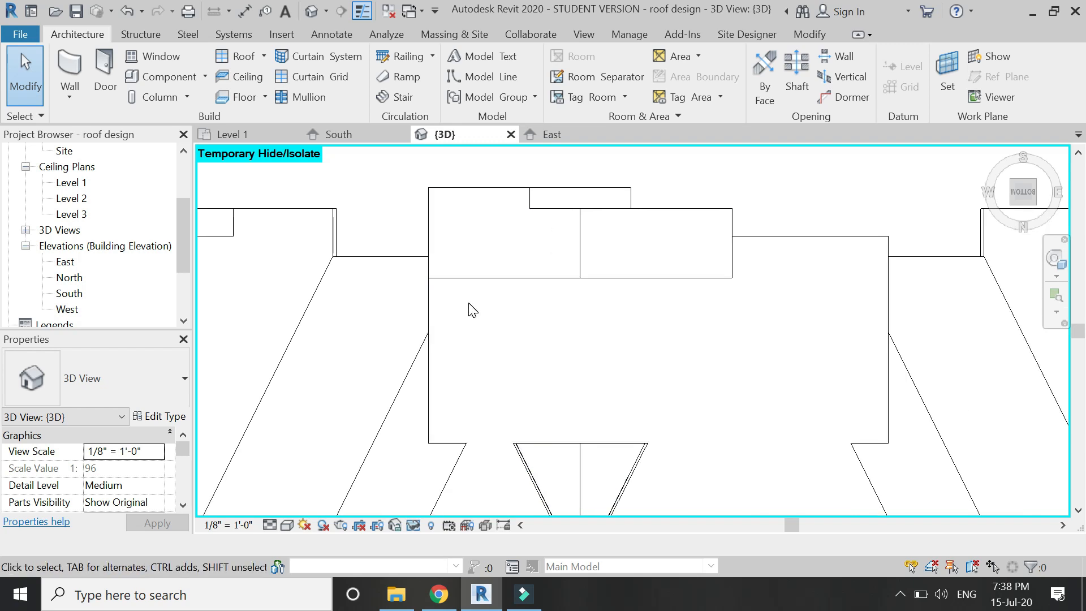
click(288, 525)
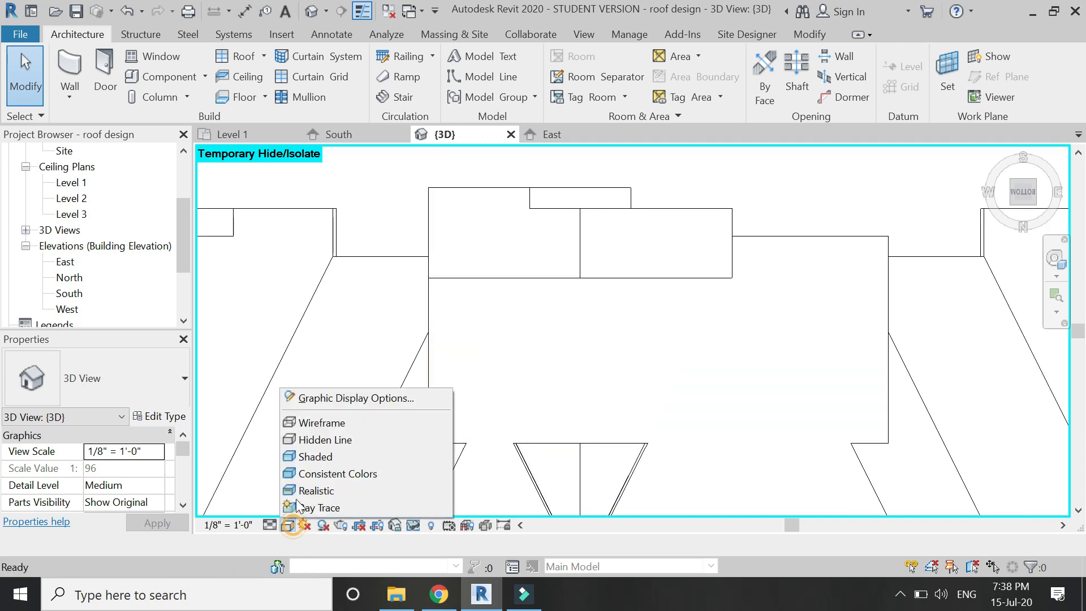
click(310, 425)
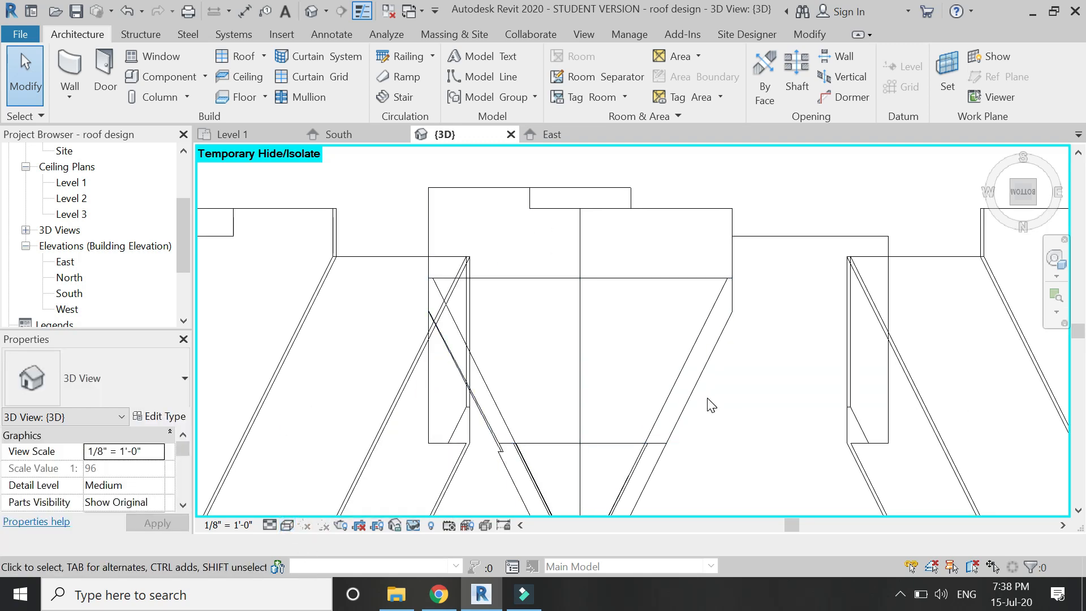
click(663, 280)
key(Escape)
click(758, 90)
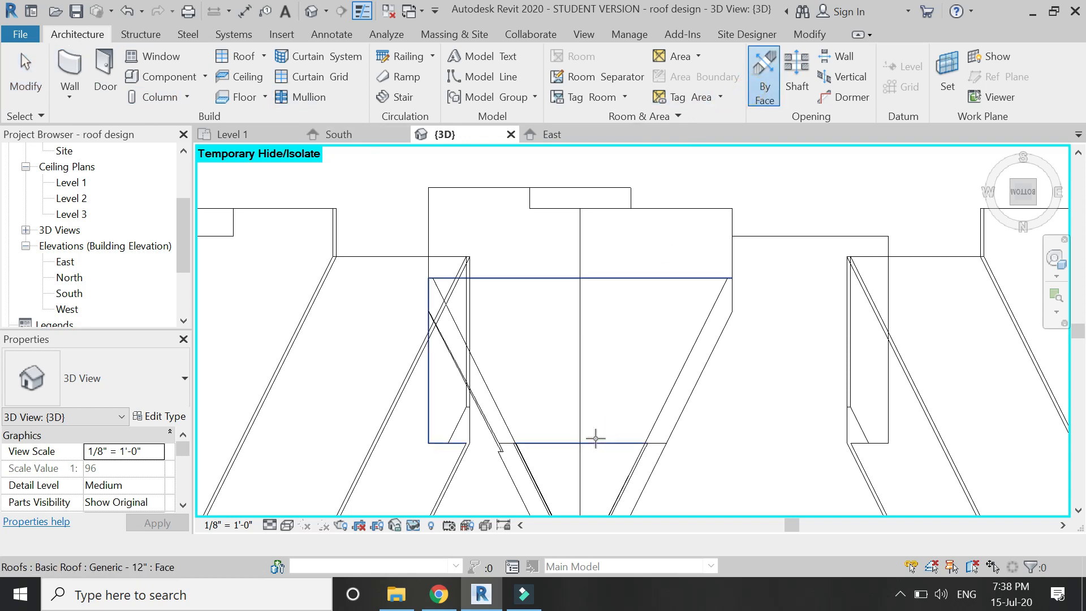
click(595, 439)
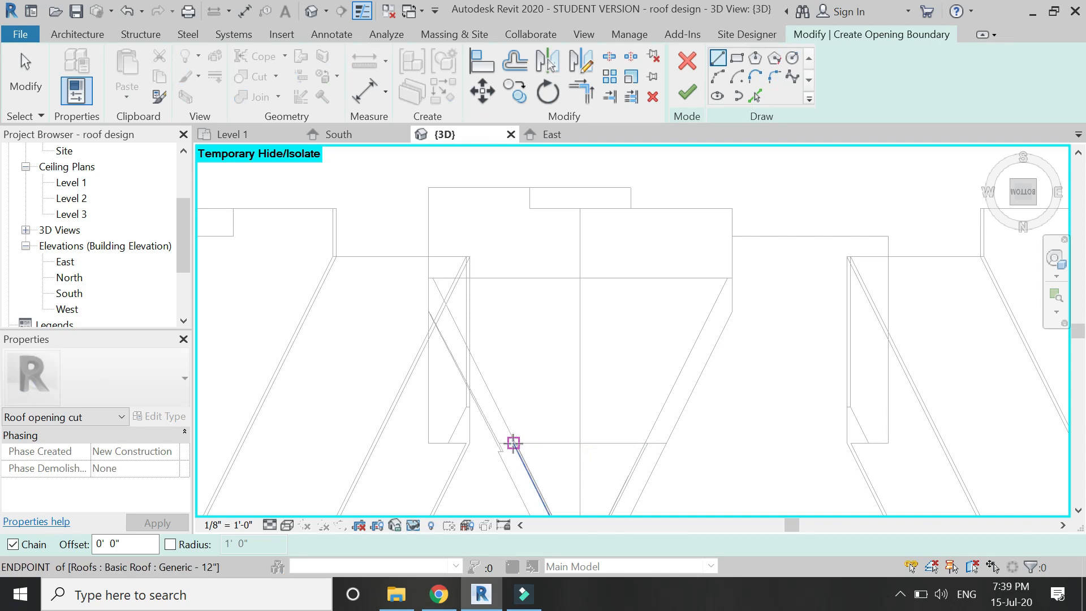
Step: Sketch the opening's west side about 14'-7" long beside the gable's valley line, and a horizontal line from its south end to the east edge
scroll(512, 442, up, 3)
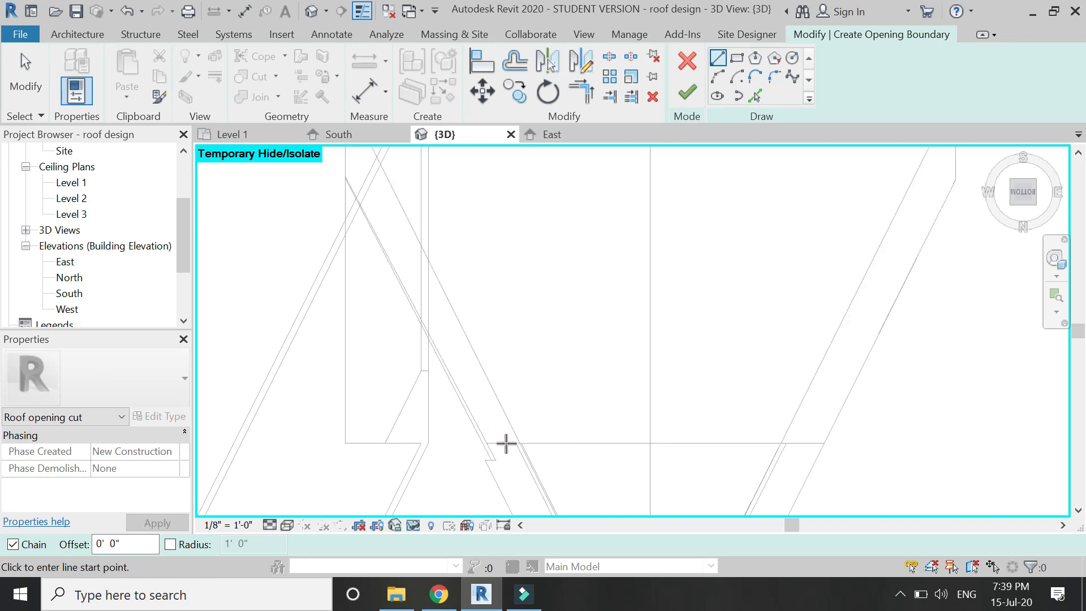
click(513, 442)
scroll(512, 443, down, 1)
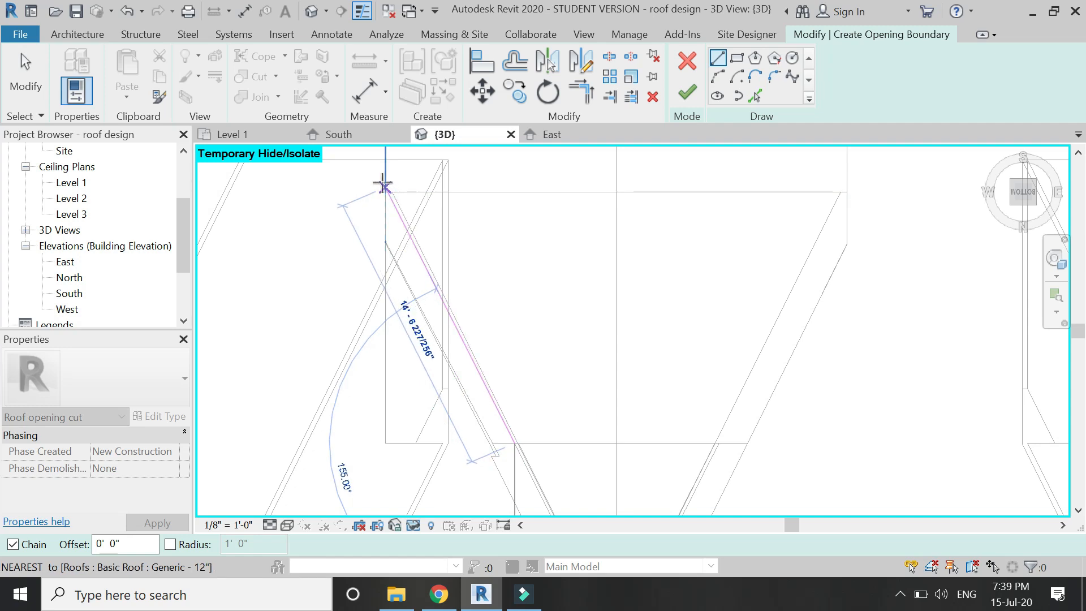
click(385, 189)
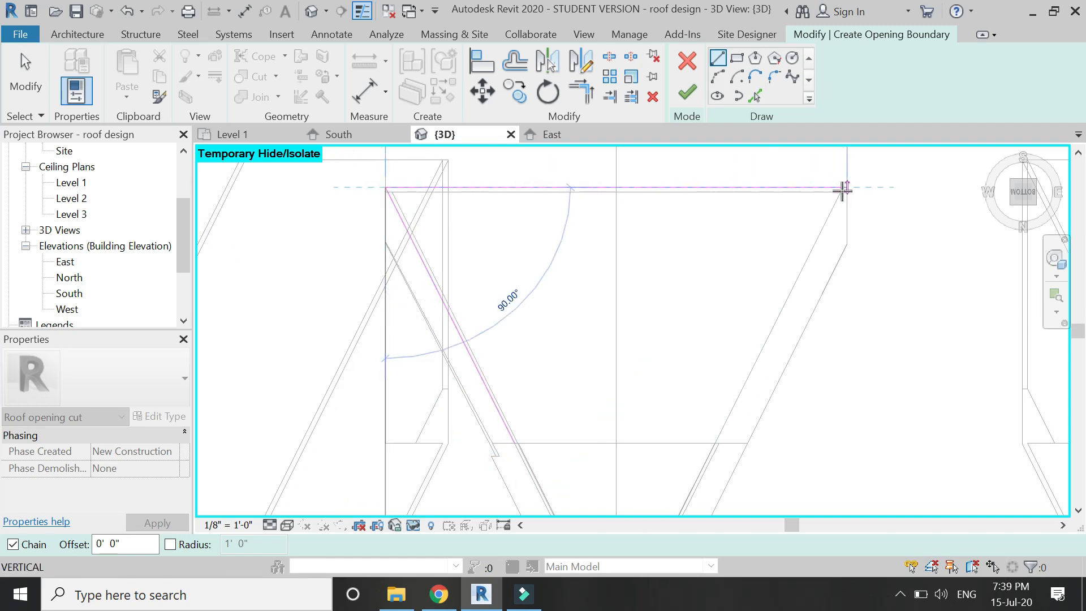
click(843, 189)
key(Escape)
key(Escape)
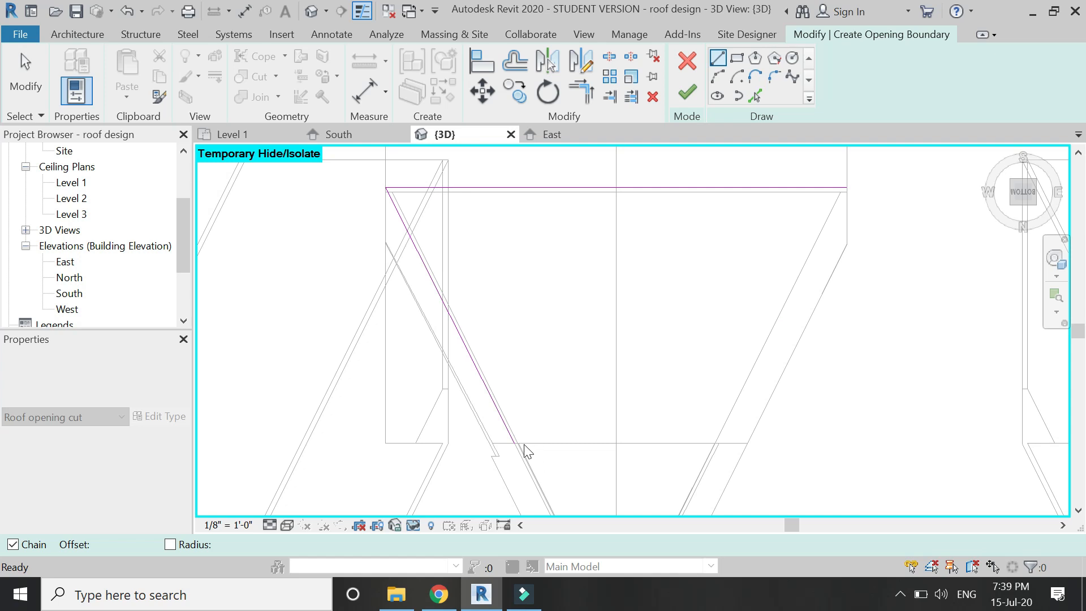
Step: Close the four-sided boundary with a base line and an east diagonal, and finish the opening by unjoining the elements
scroll(515, 445, up, 4)
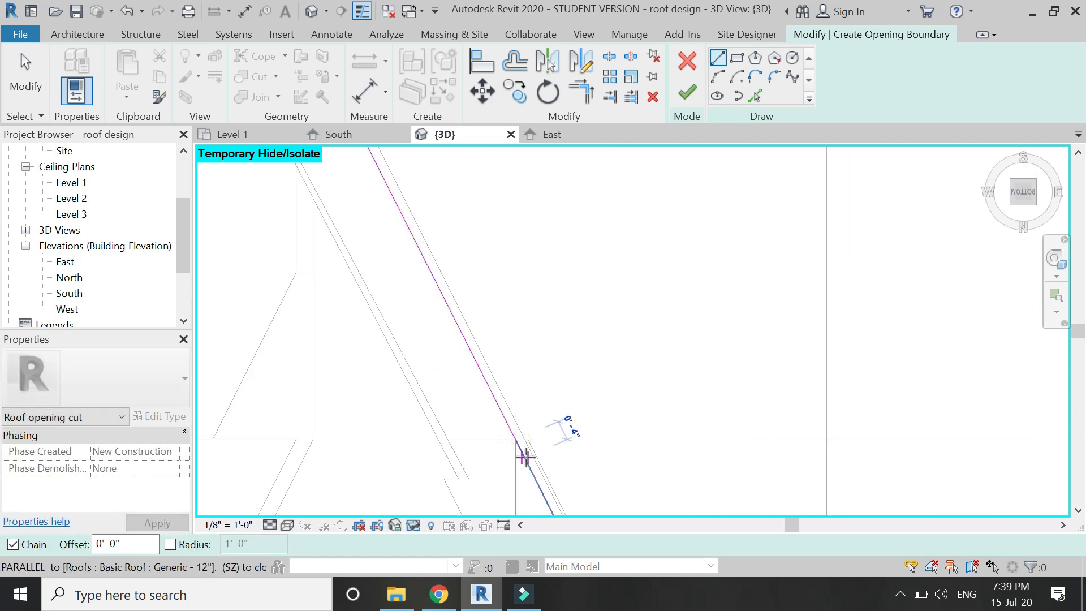
click(515, 445)
scroll(520, 450, up, 2)
scroll(521, 449, down, 3)
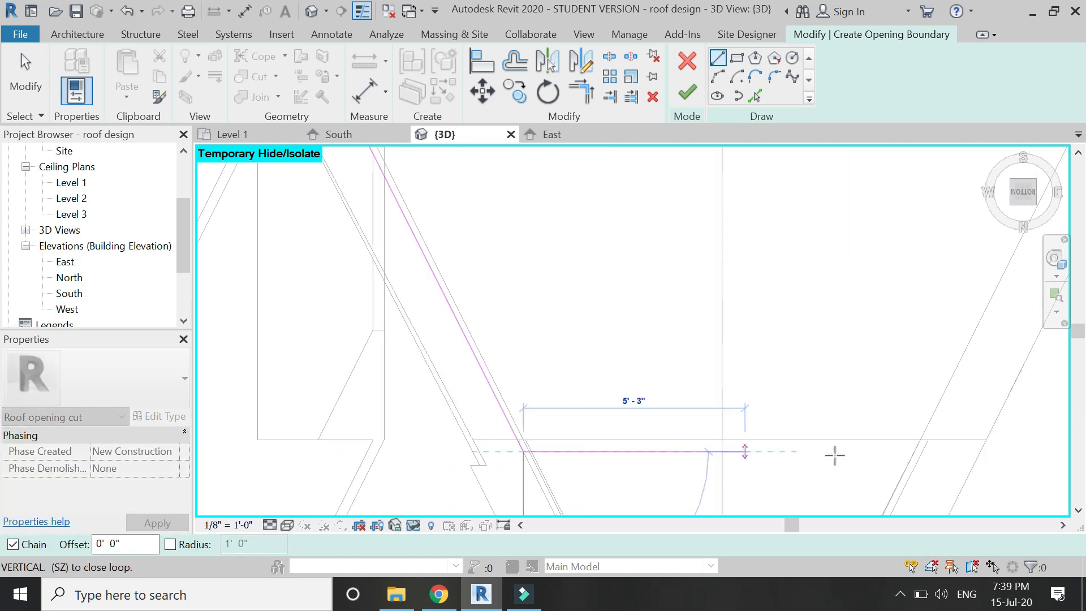
click(921, 452)
scroll(792, 468, down, 4)
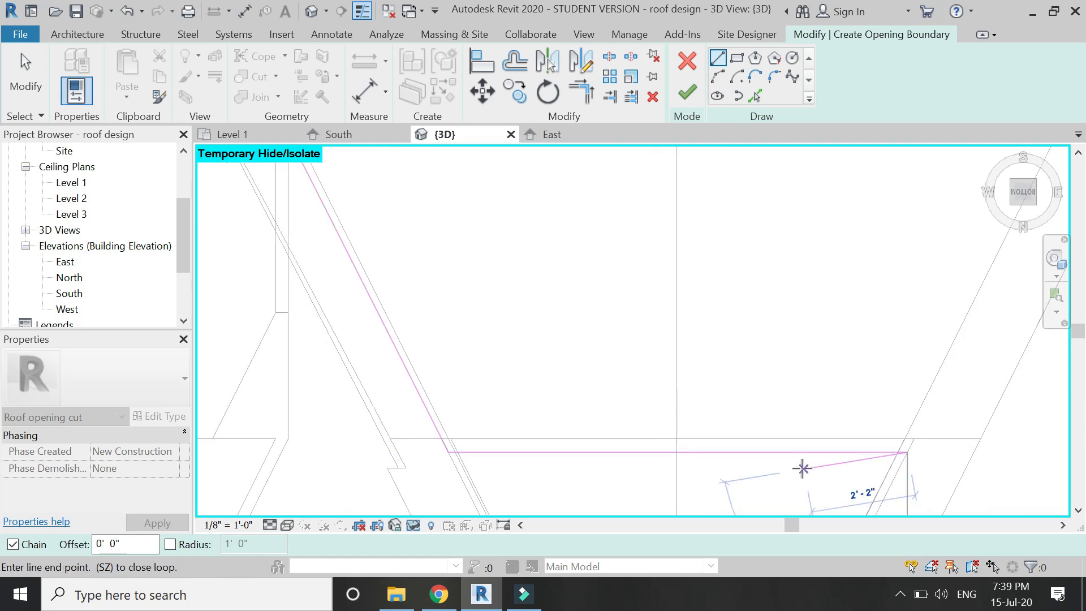
click(936, 265)
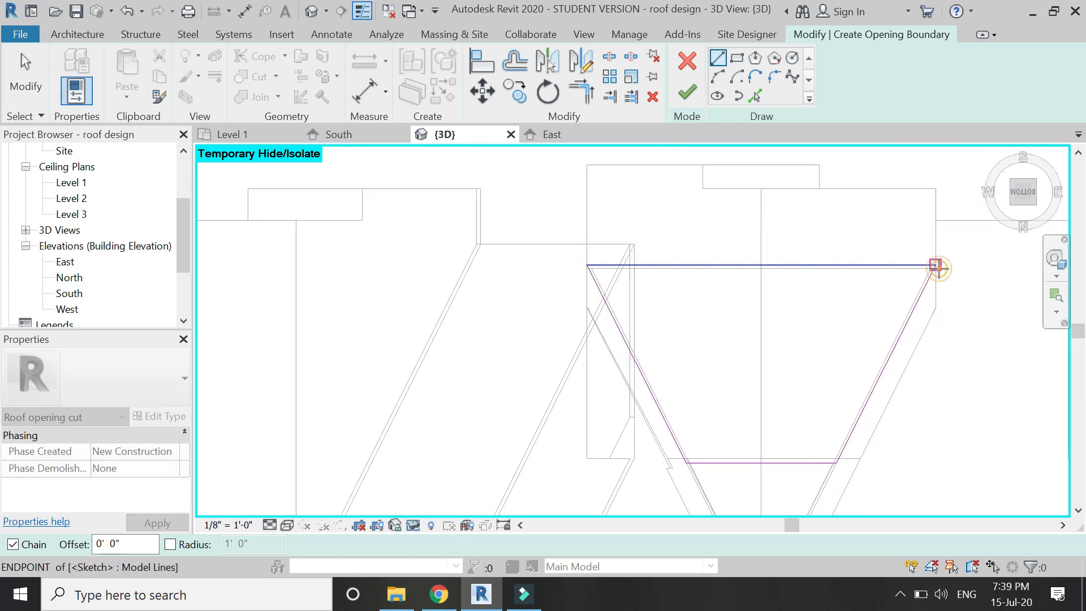
key(Escape)
click(687, 92)
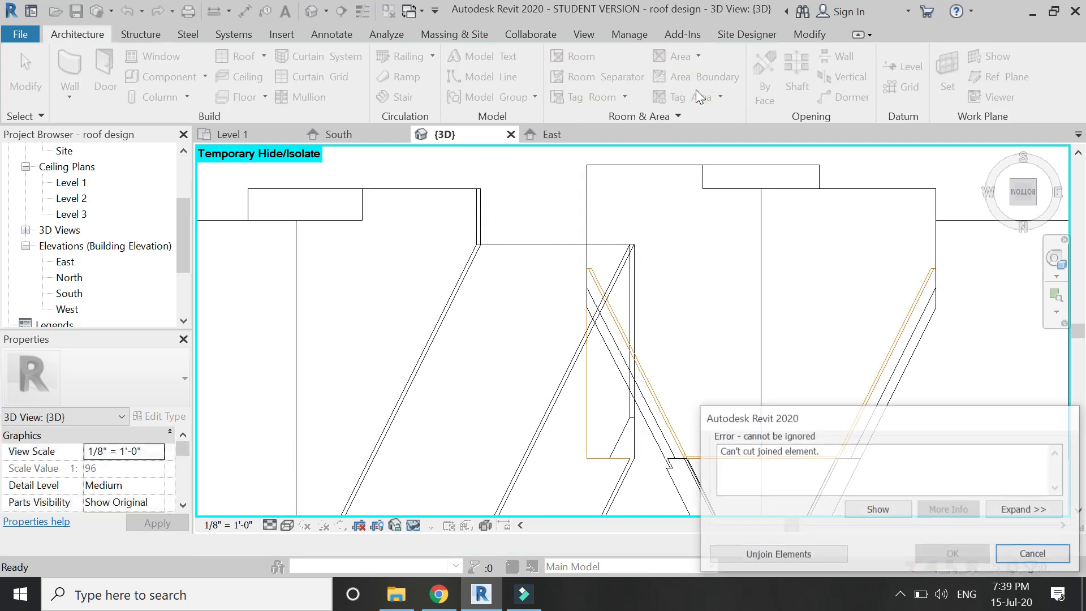
click(759, 555)
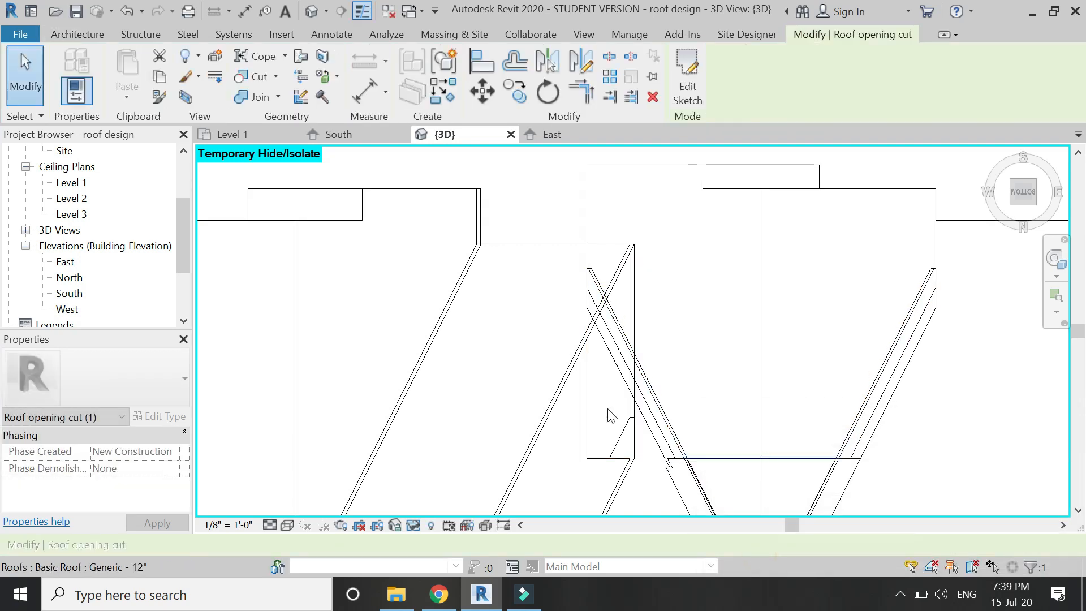
Step: Edit the opening's boundary to move its base line north beyond the roof section's edge, and finish it by unjoining the elements
key(Escape)
scroll(791, 454, up, 3)
click(776, 426)
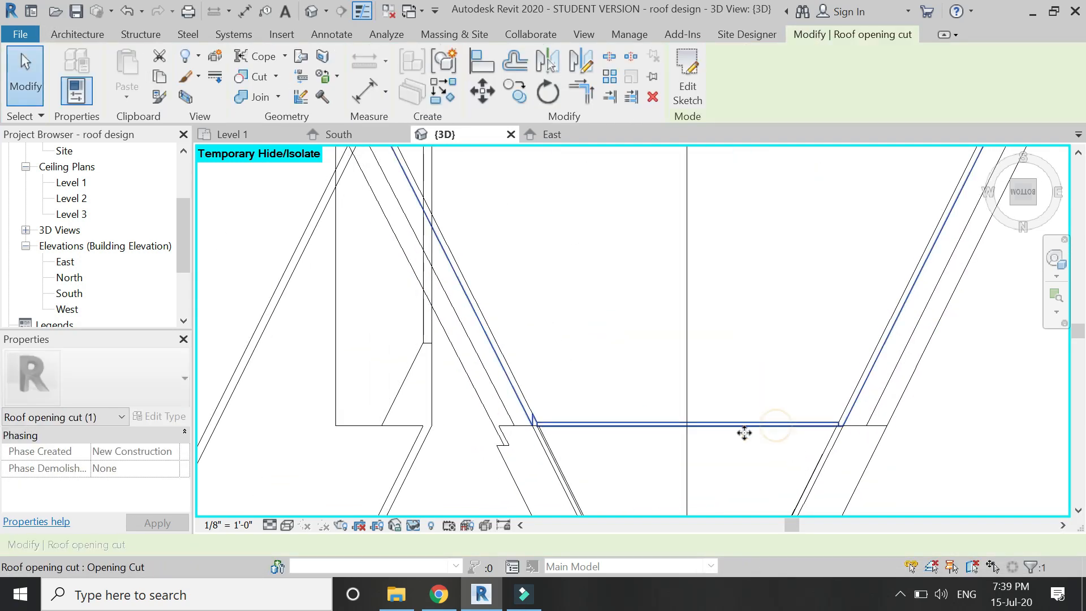
double_click(744, 426)
click(750, 436)
drag(751, 444, 744, 468)
click(686, 91)
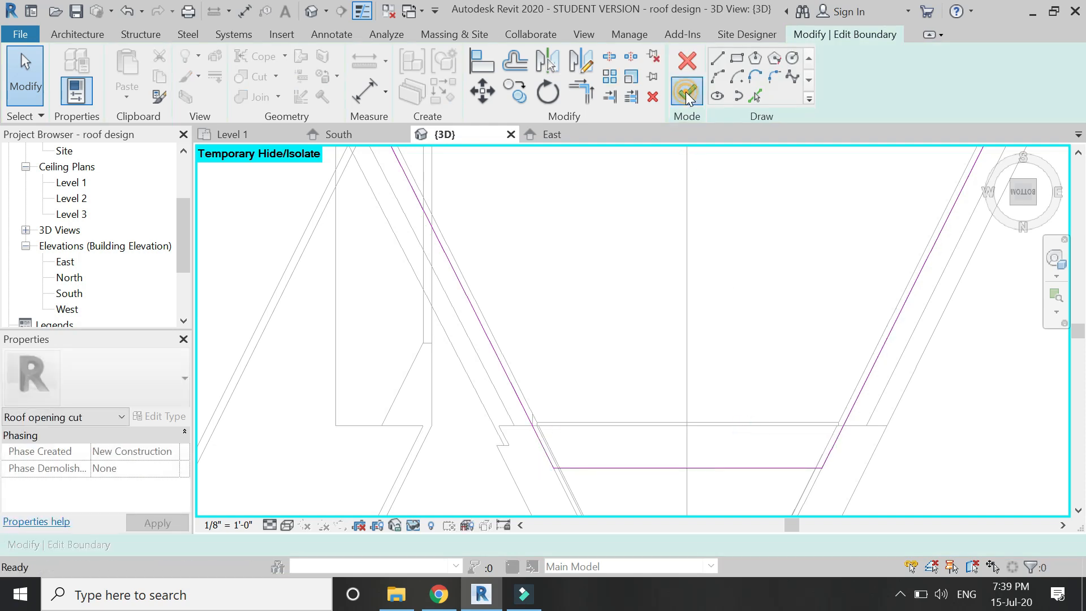
click(777, 554)
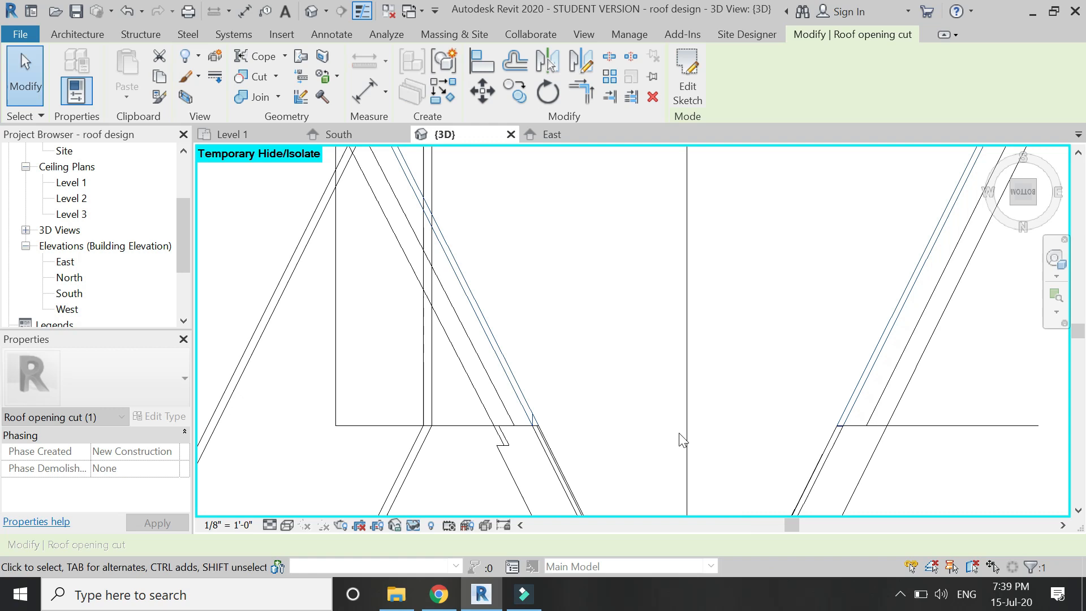
Step: Switch the 3D view to Shaded display and check the cut roof section beneath the gable
scroll(635, 473, down, 3)
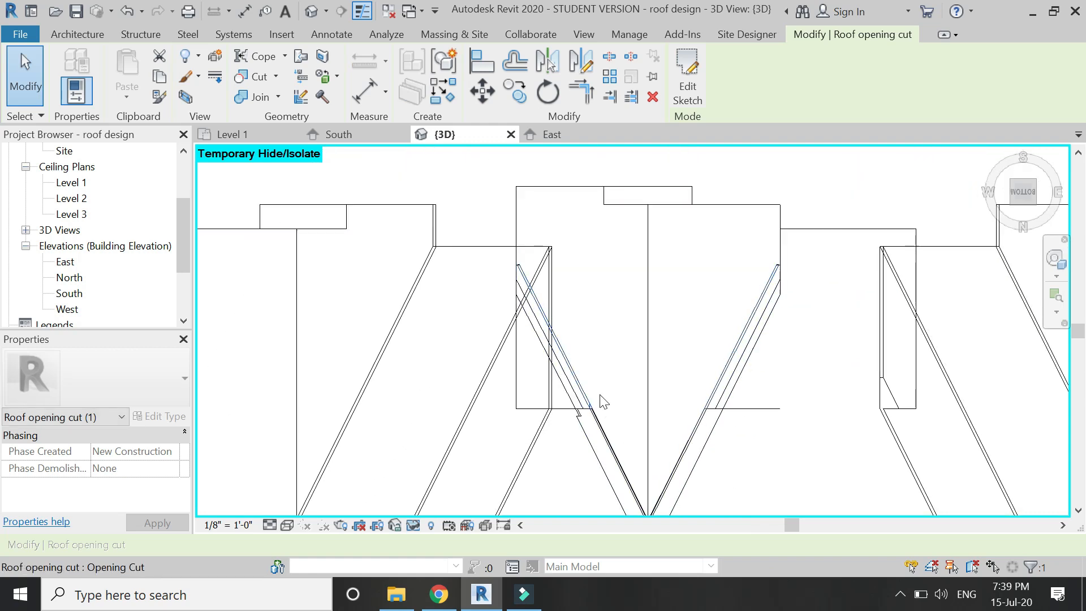
click(518, 407)
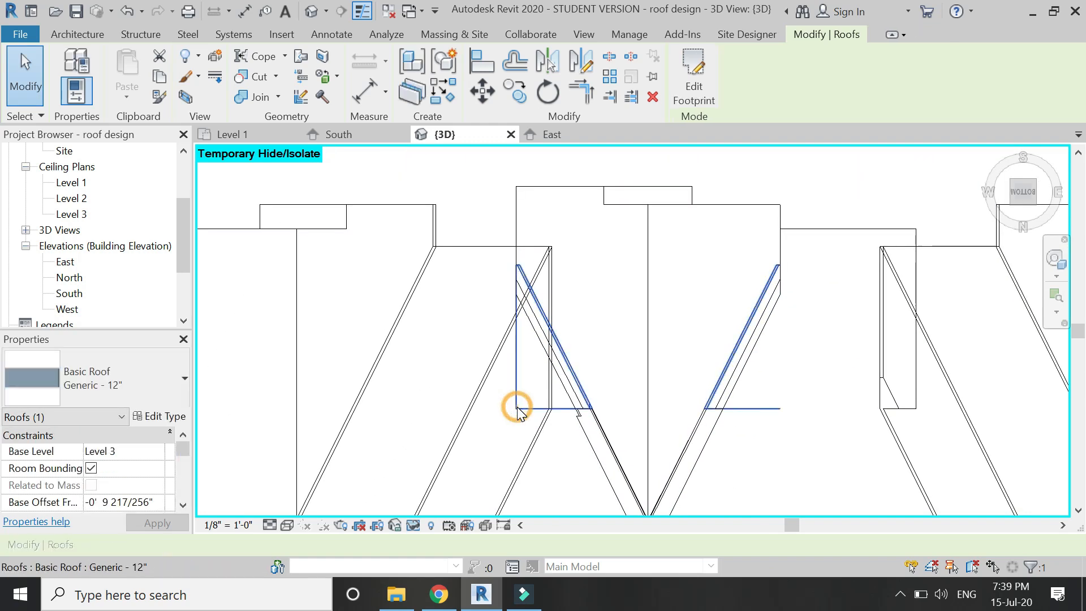
key(Escape)
scroll(500, 310, down, 2)
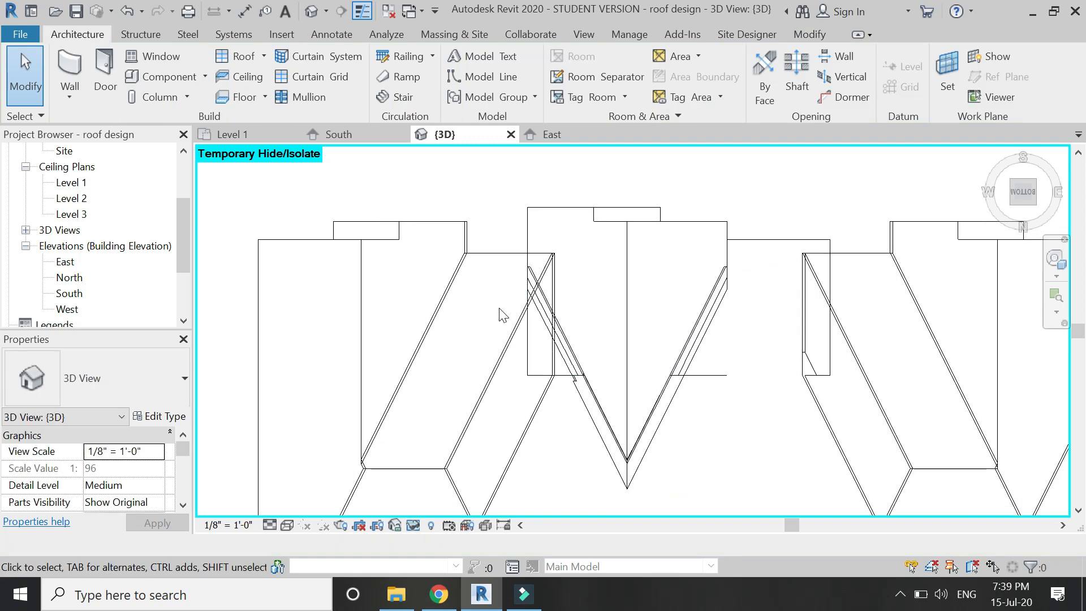
click(287, 525)
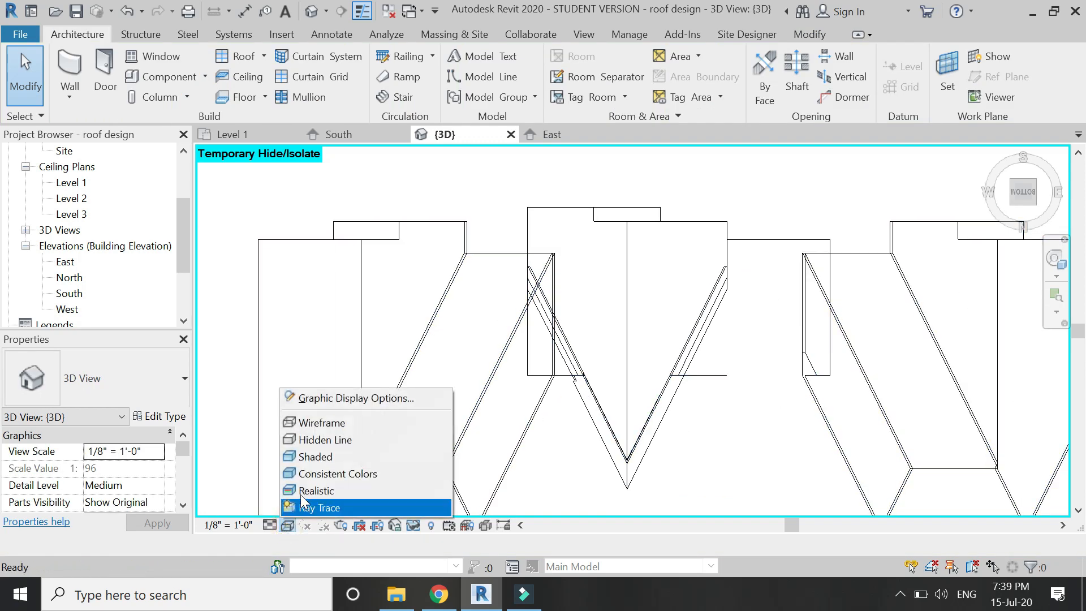
click(303, 458)
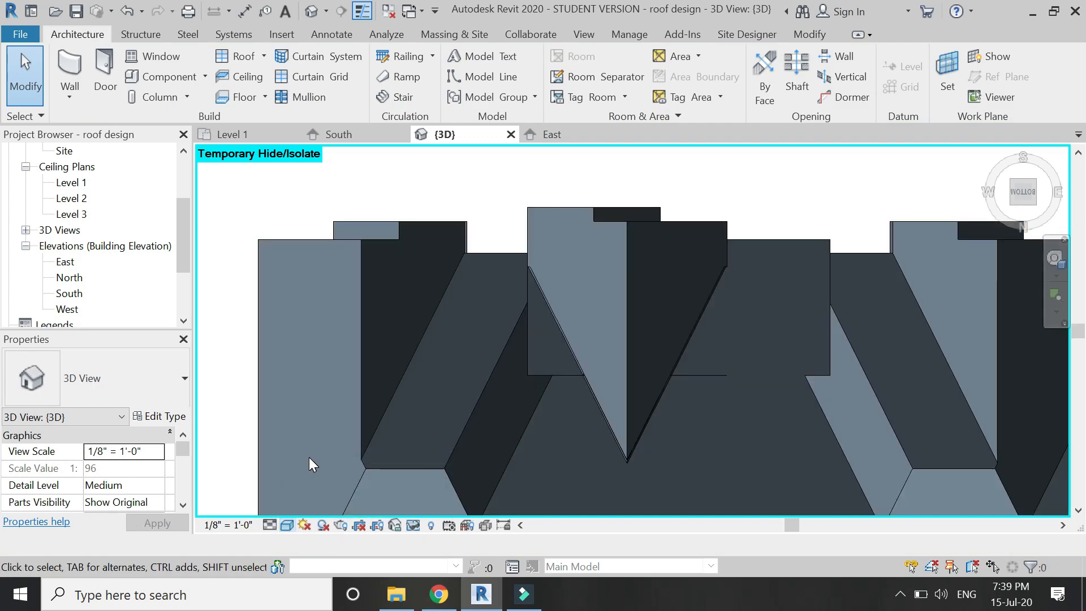
Step: Examine the isolated roofs from the corner and from above to check the cut beneath the gable and the remaining overhanging pieces
scroll(526, 233, down, 2)
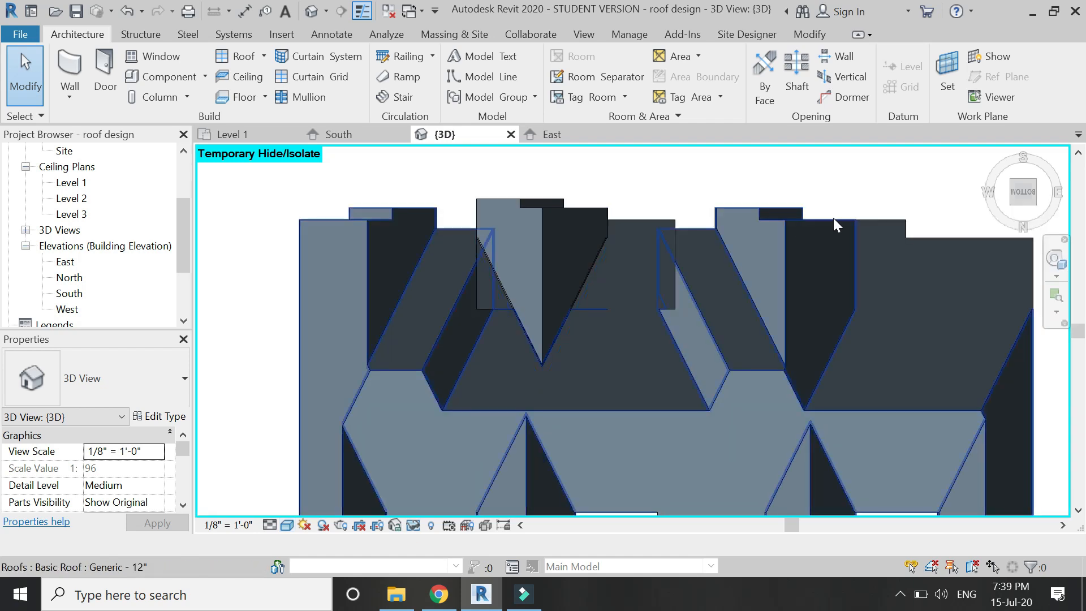
click(1010, 183)
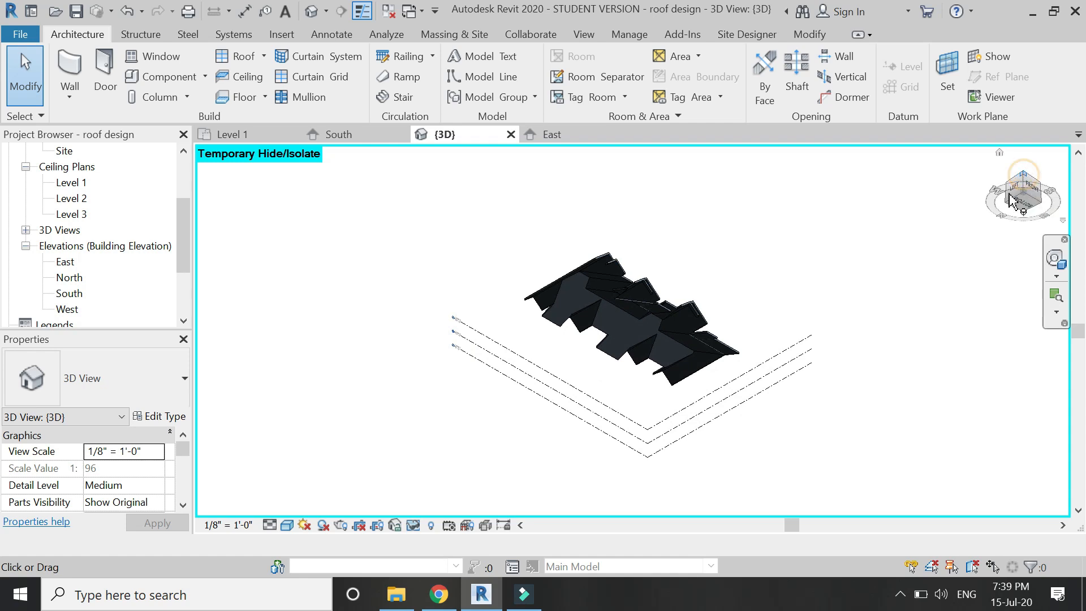
click(1013, 201)
scroll(659, 424, up, 5)
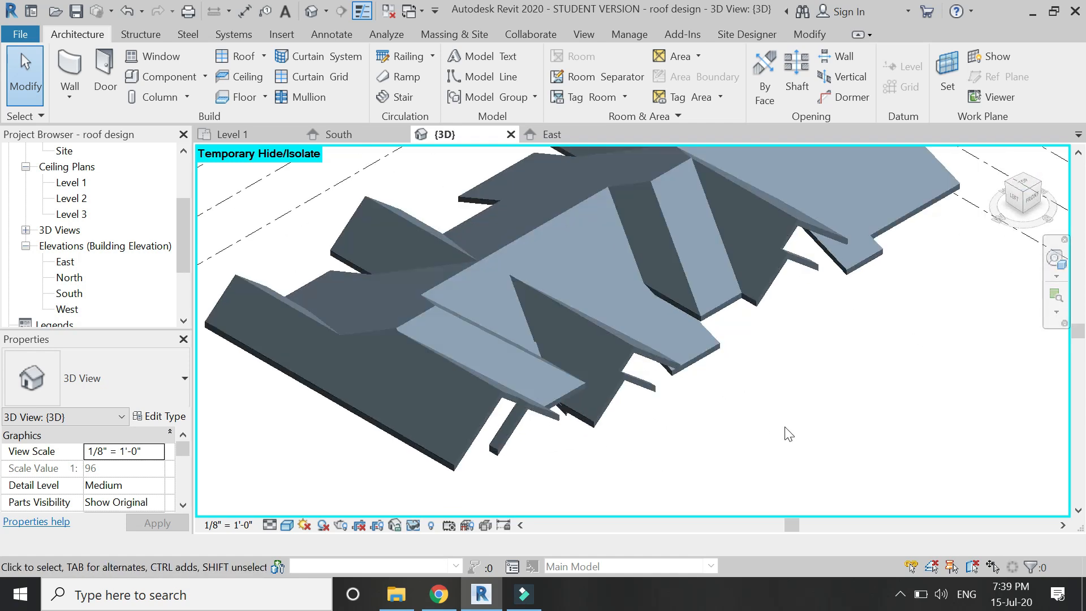
scroll(788, 434, up, 2)
click(1054, 258)
drag(532, 412, 335, 433)
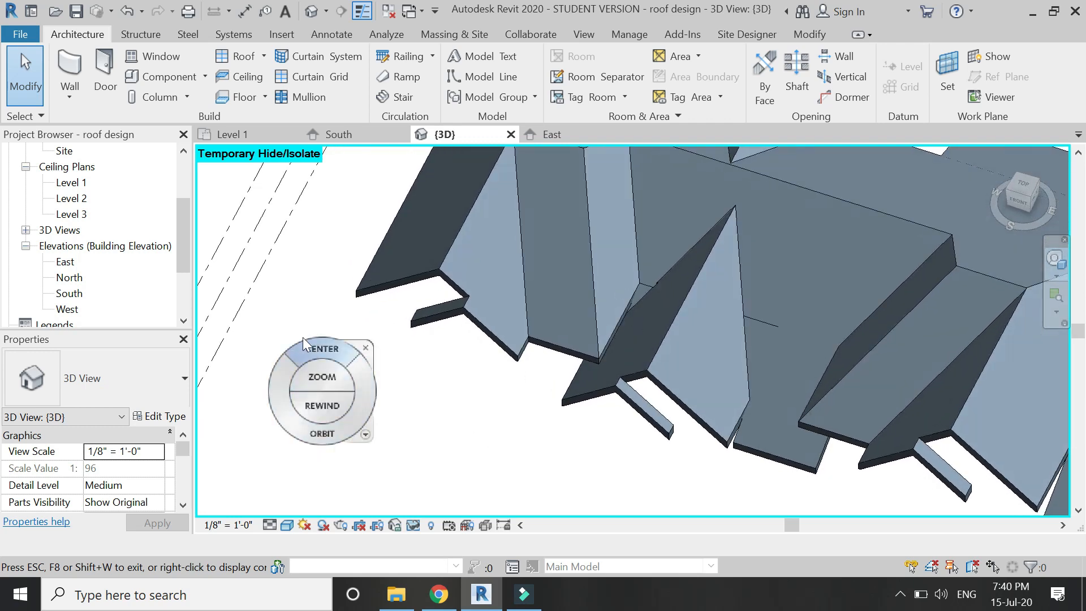
scroll(294, 300, down, 3)
key(Escape)
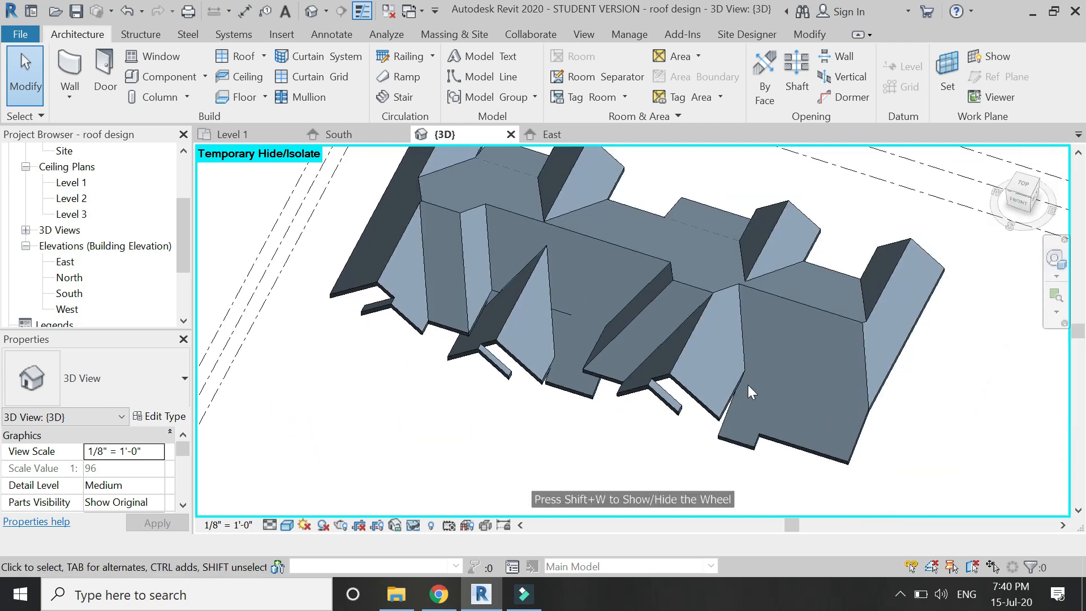
Step: Reset the temporary hide/isolate and show the model from the top in Wireframe display over the plan's southeast gable
click(1022, 186)
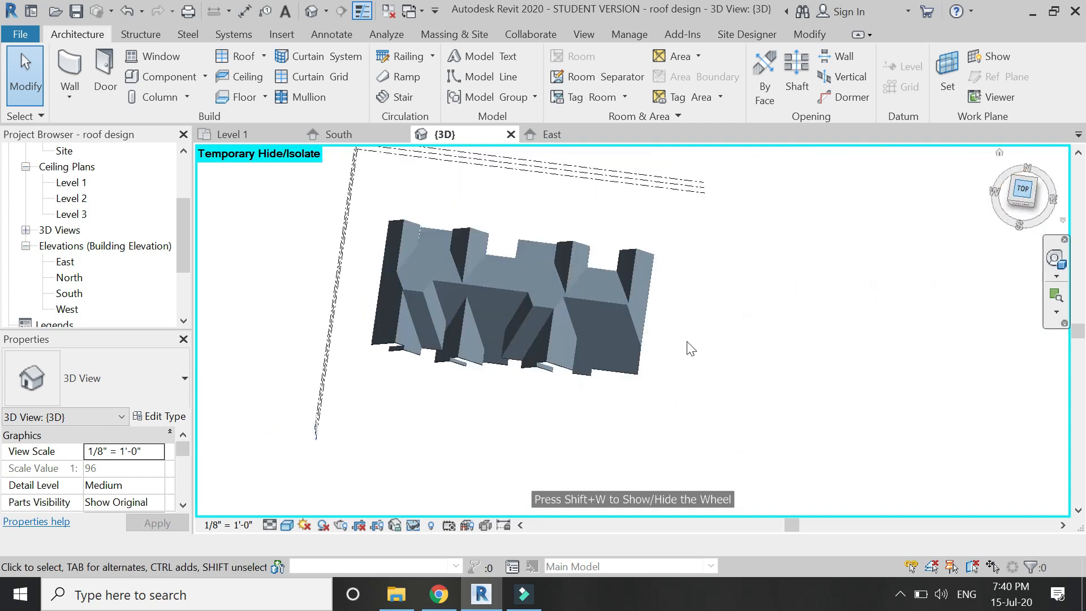
click(415, 524)
click(425, 508)
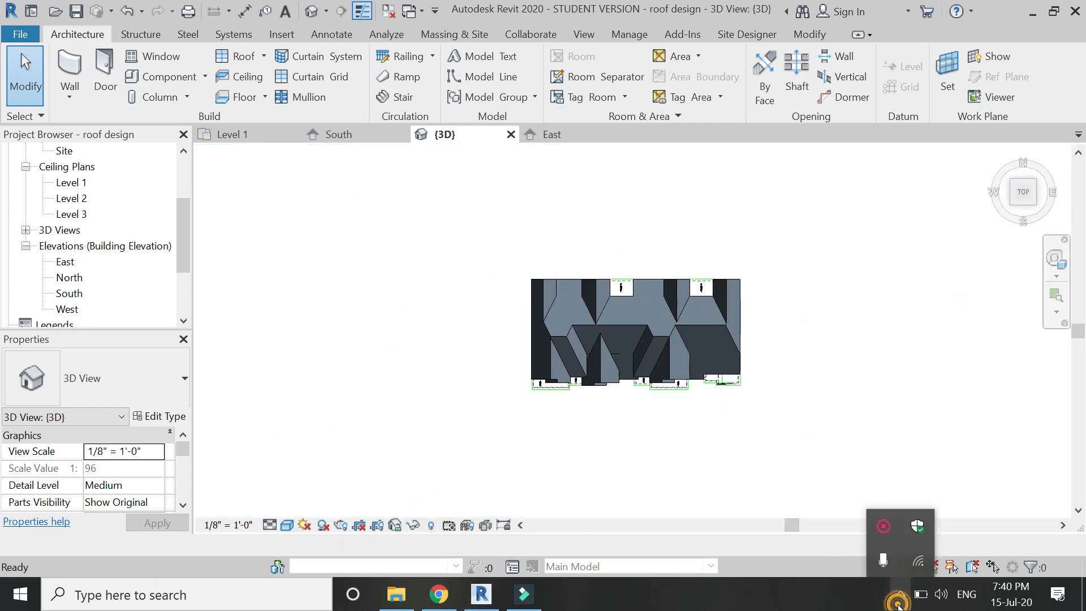
click(288, 525)
click(293, 419)
scroll(741, 373, up, 3)
scroll(736, 398, up, 5)
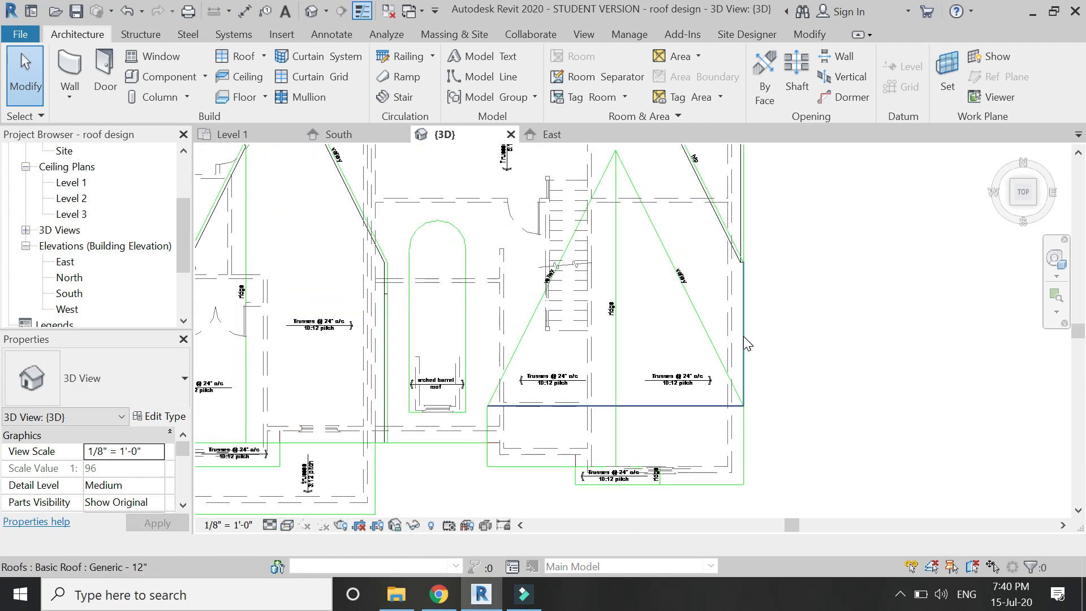
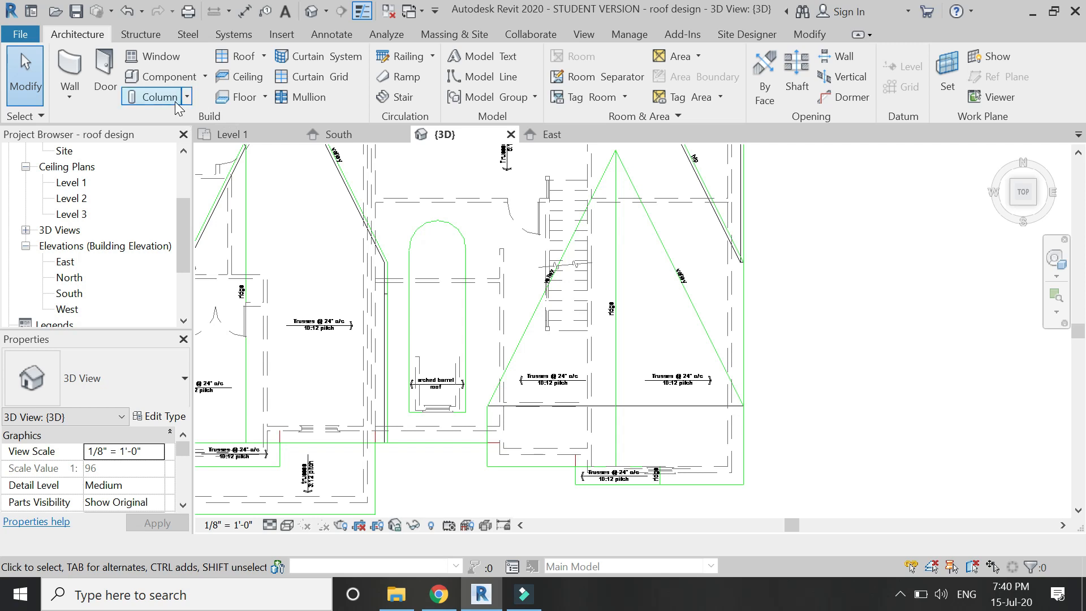
Step: Start a roof by footprint and trace the southeast gable's lower west side and stepped south edge, ending with a 14'-0" line
click(236, 56)
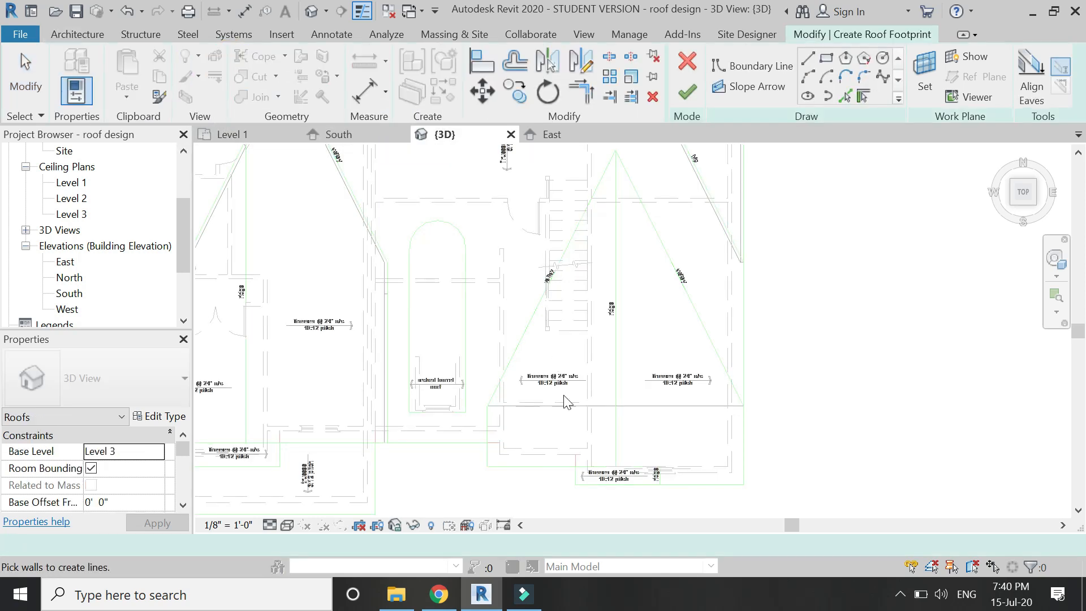
click(807, 57)
scroll(533, 448, up, 3)
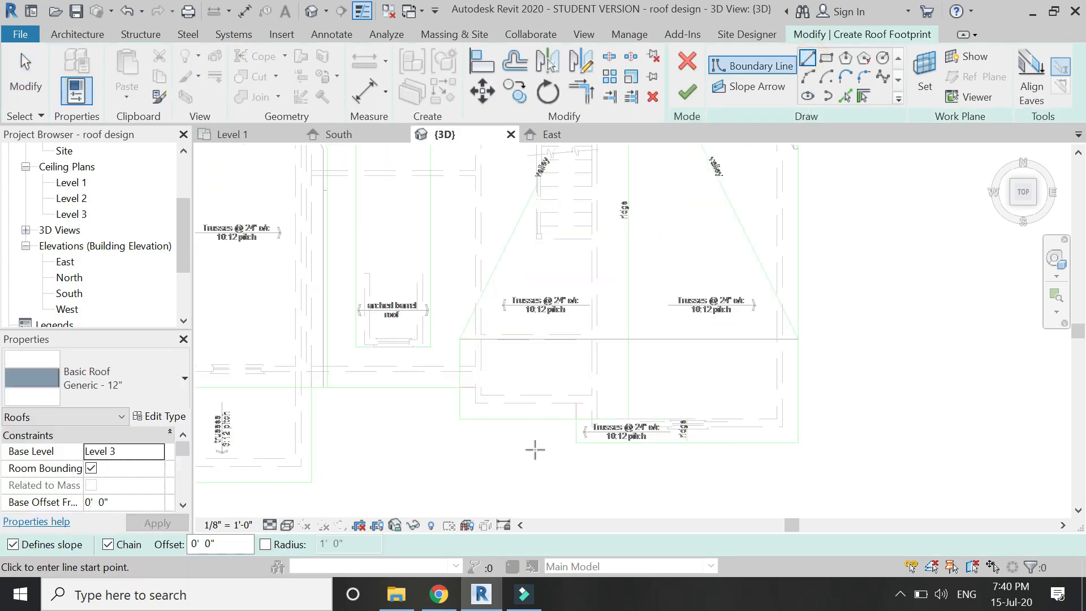
click(436, 310)
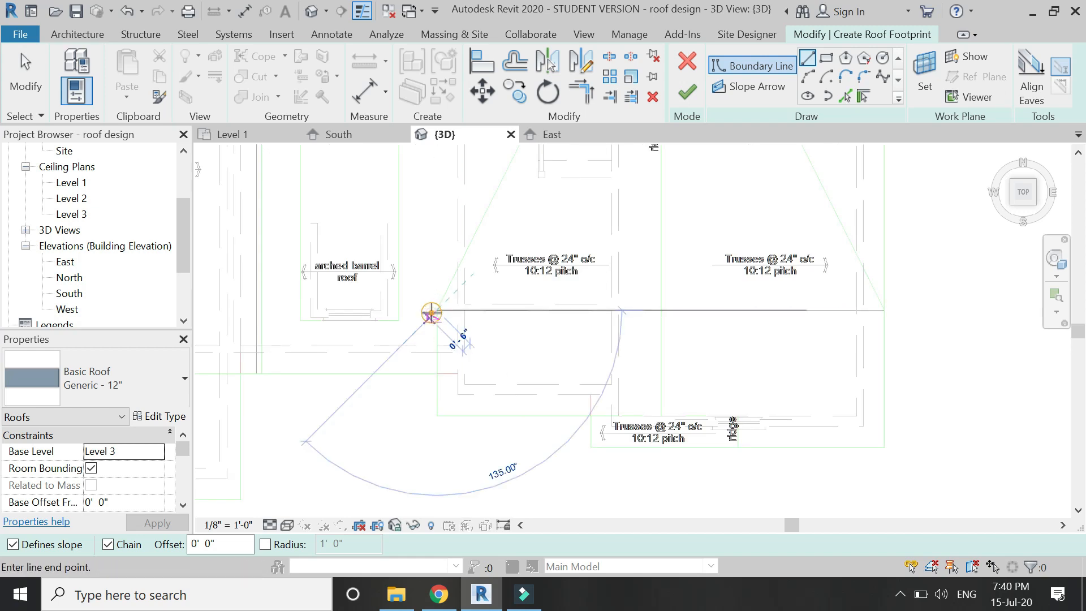
click(437, 416)
click(591, 415)
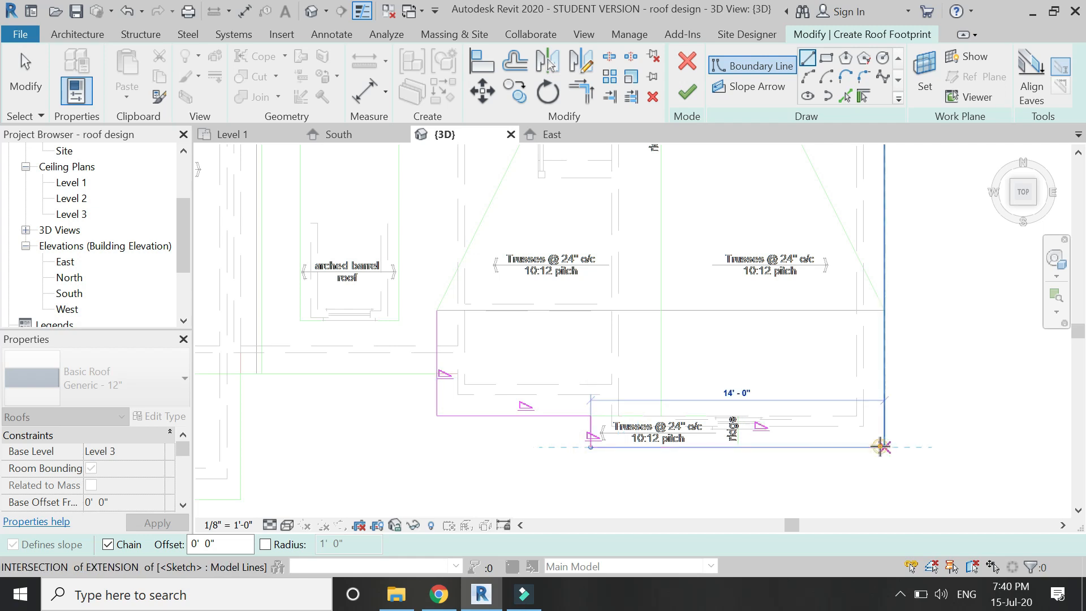
click(884, 447)
Step: Sketch the footprint's east side up to the main roof's valley corner, and a north edge 21'-4" long going west
scroll(884, 447, down, 4)
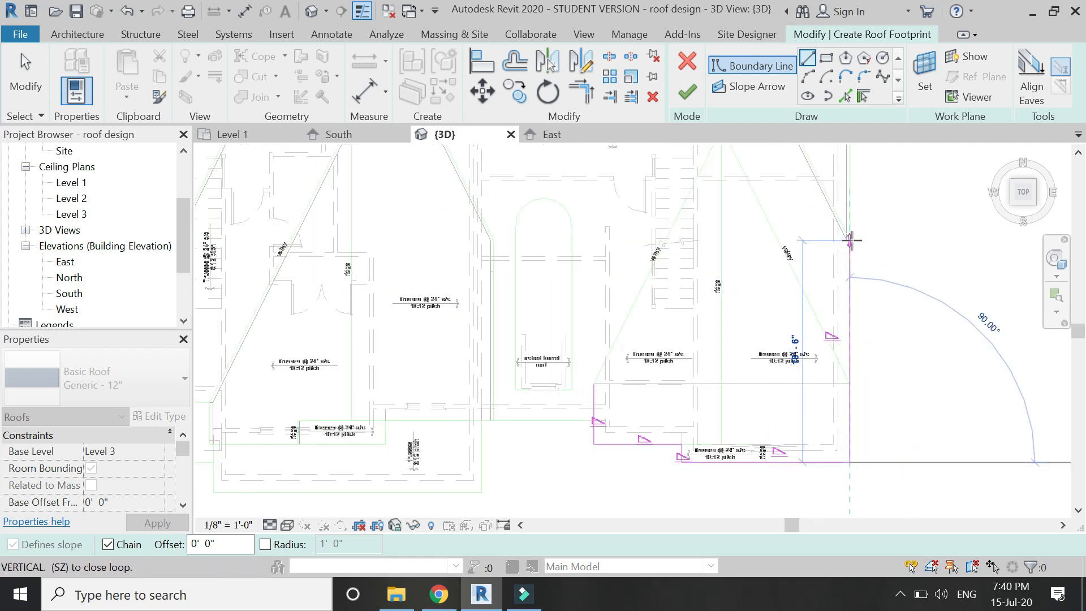
scroll(850, 241, up, 5)
click(844, 240)
scroll(843, 238, down, 3)
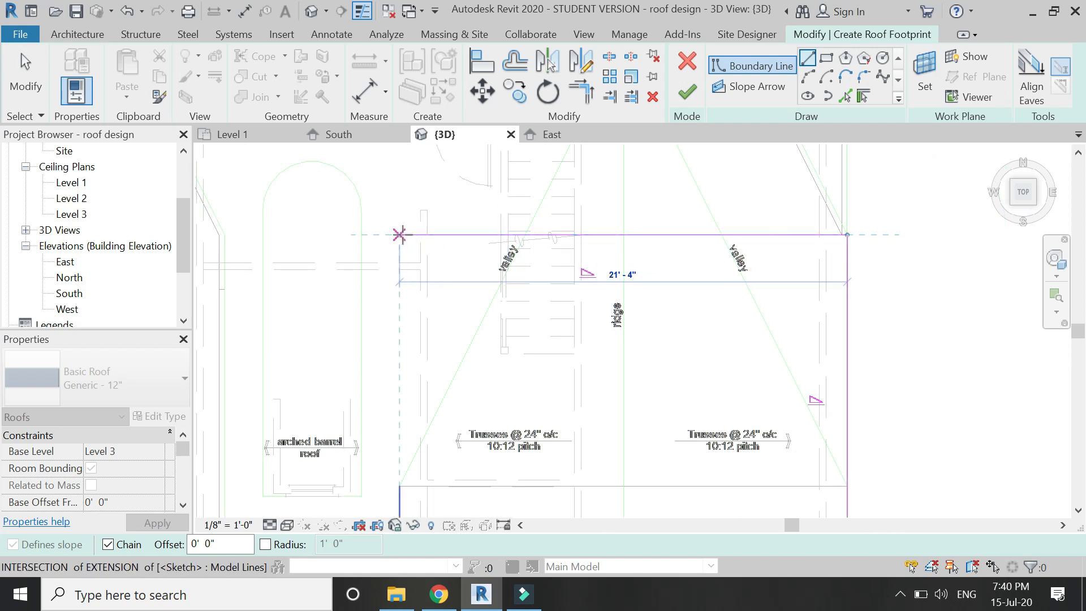
click(400, 234)
scroll(401, 203, down, 1)
key(Escape)
key(Escape)
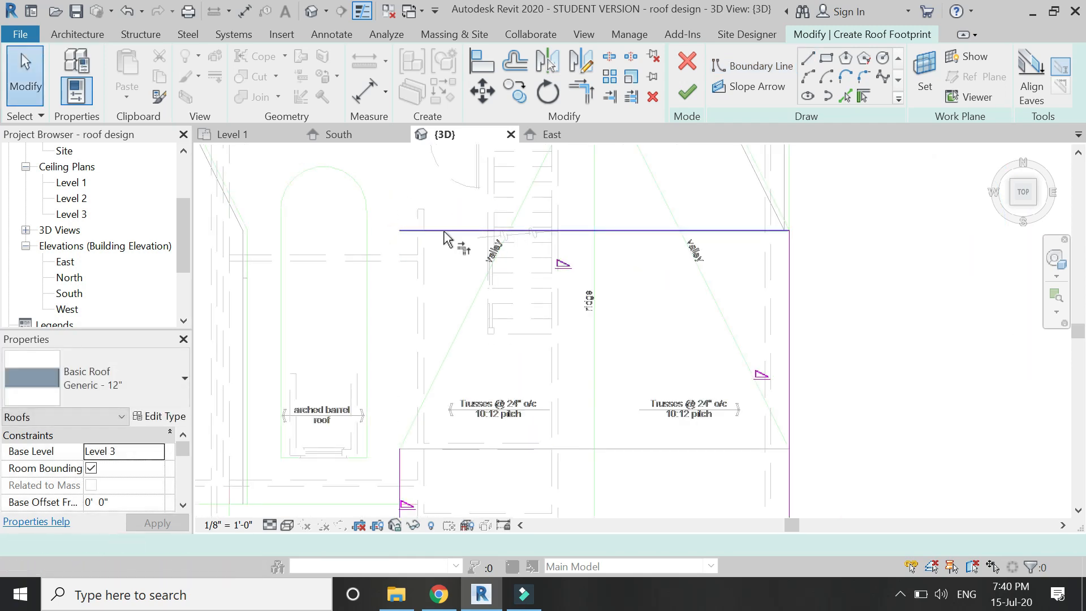
Step: Trim the footprint's west side and north edge to a corner to close the roof boundary
key(t)
key(r)
click(444, 231)
scroll(380, 297, down, 2)
key(Escape)
key(Escape)
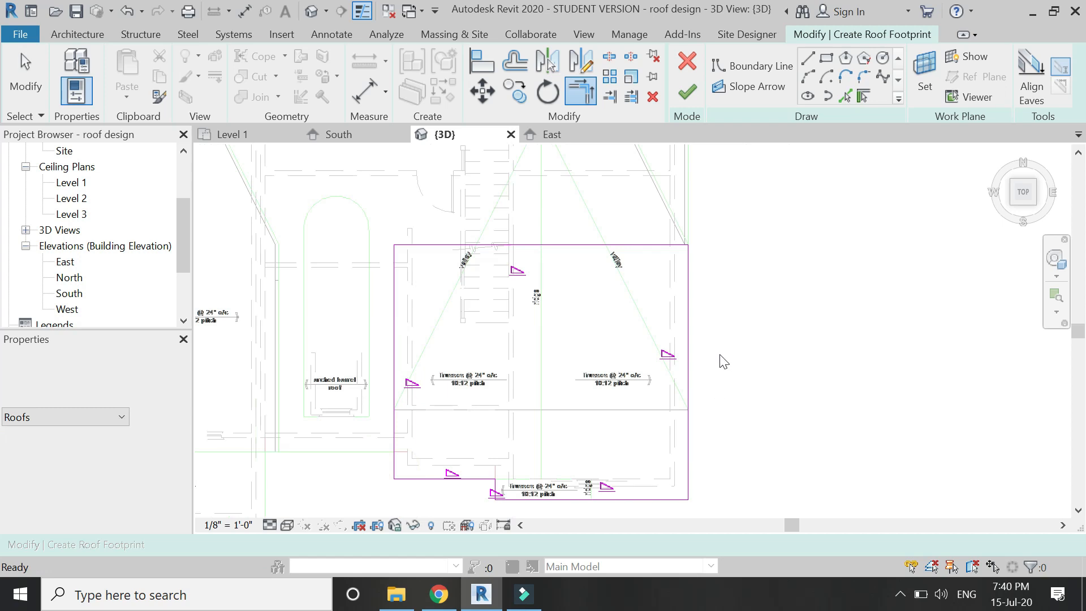
Step: Remove the slope definition from the footprint's north edge and its two south edges
click(589, 245)
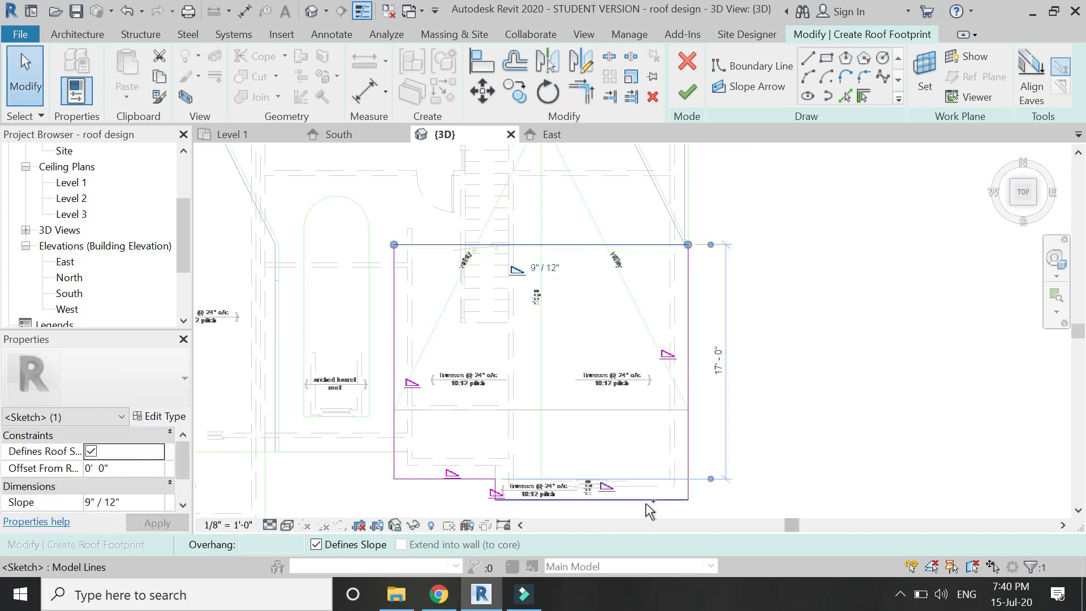
ctrl+click(424, 478)
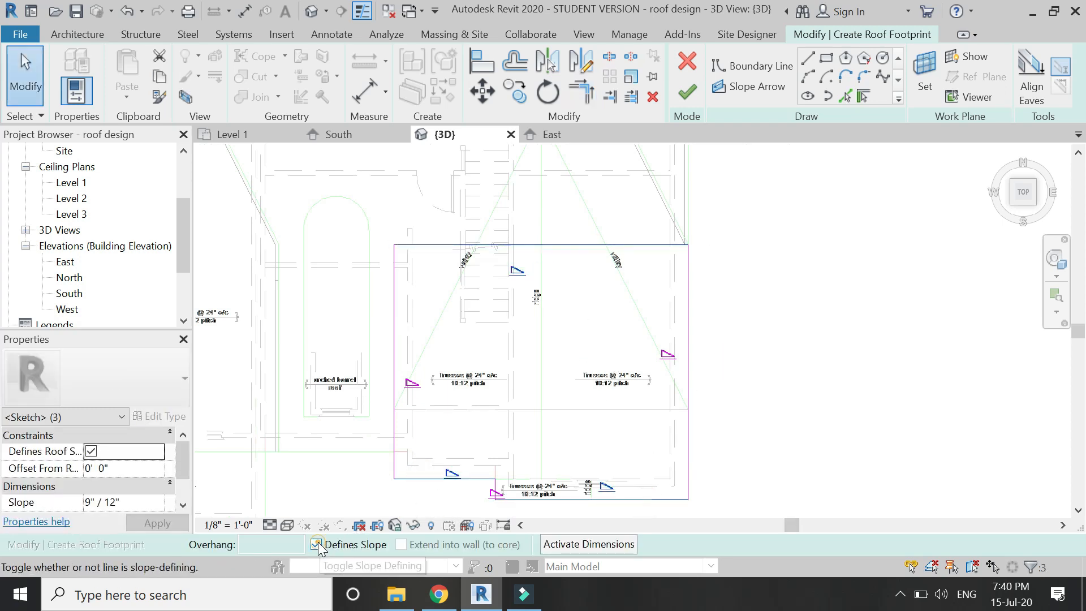
click(316, 544)
Step: Set a 10"/12" slope on the west side, the east side and the short step edge, and finish the roof
drag(758, 356, 303, 380)
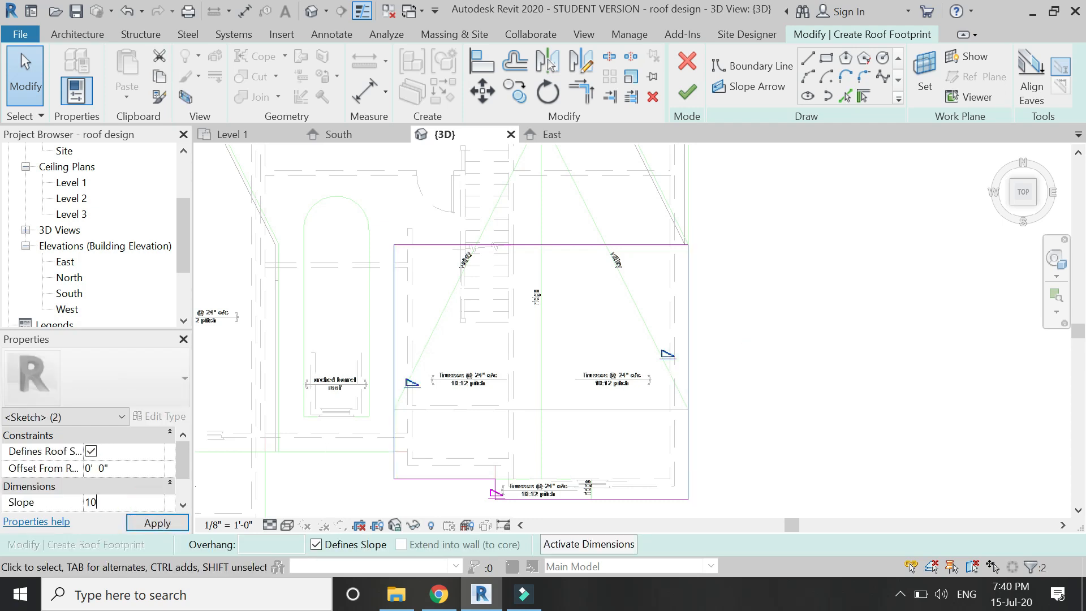
click(787, 476)
scroll(492, 450, up, 2)
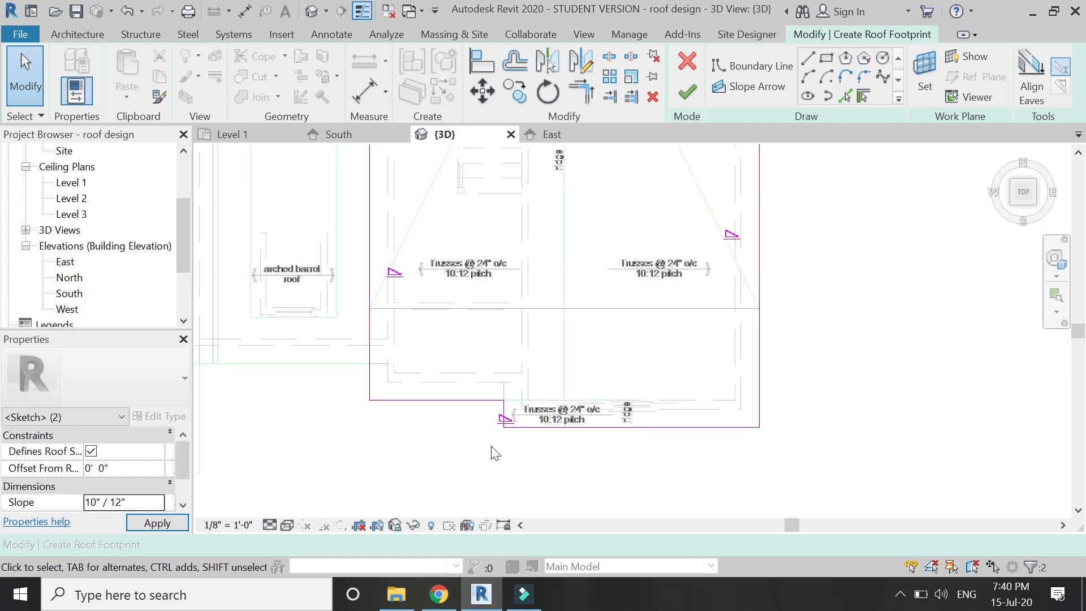
click(507, 411)
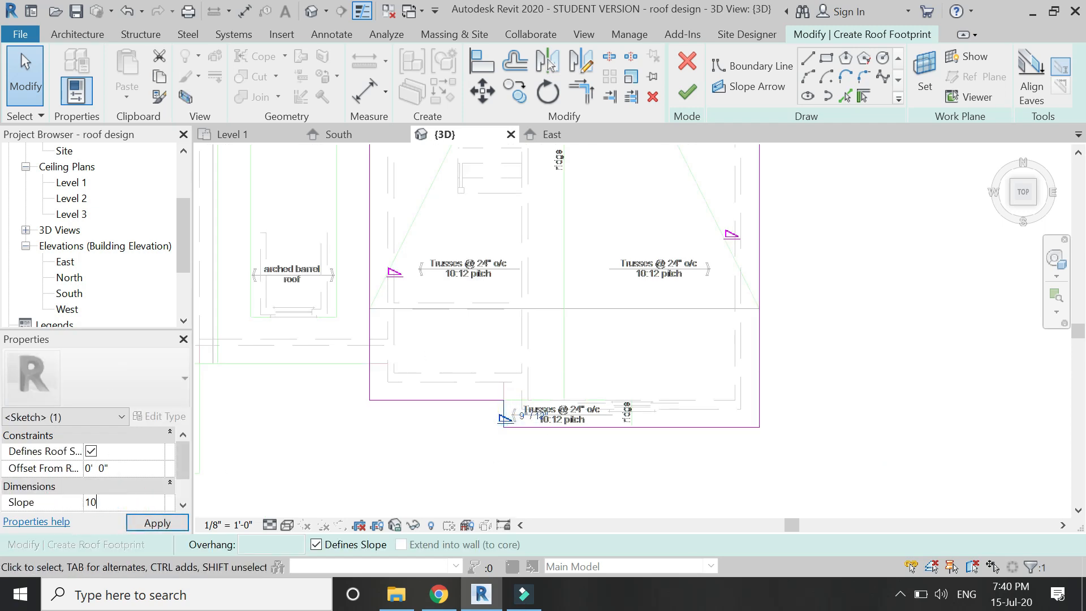
click(299, 474)
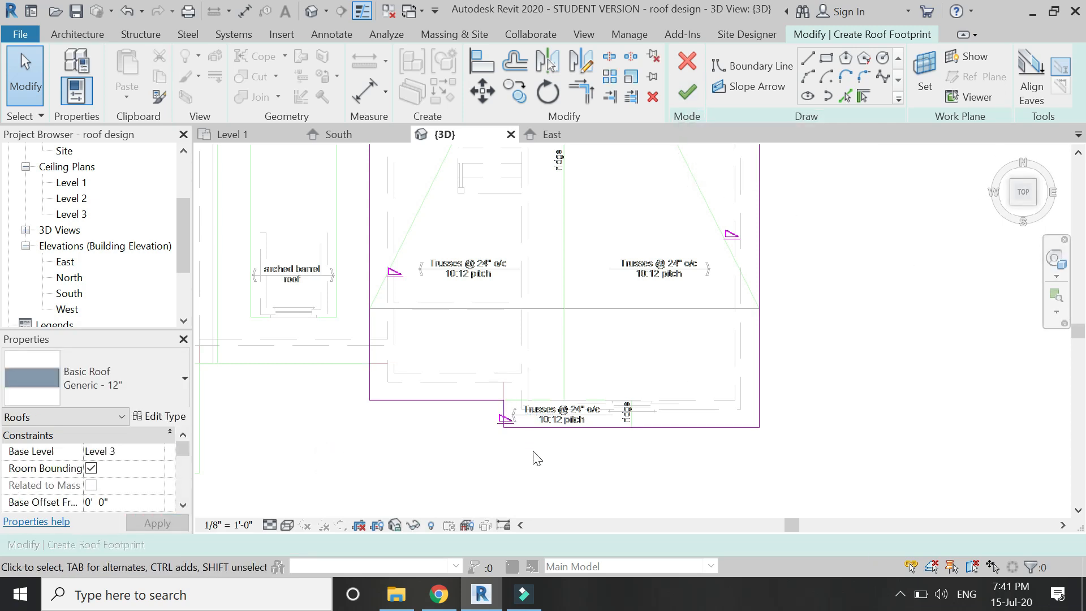
scroll(536, 458, down, 2)
click(688, 92)
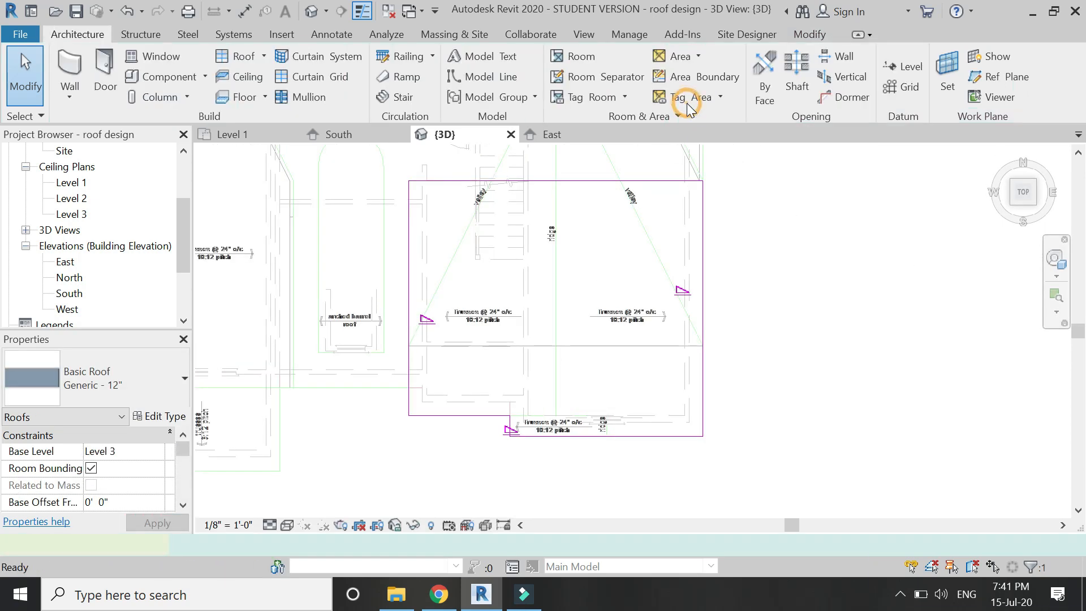
Step: Switch the 3D view to Hidden Line display
click(553, 370)
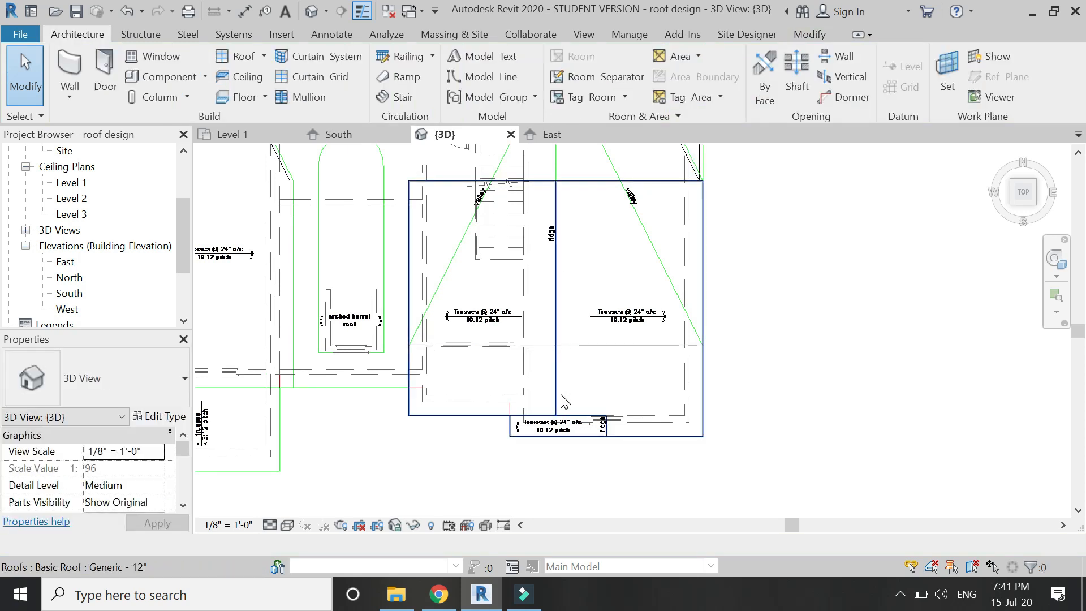
scroll(563, 383, down, 1)
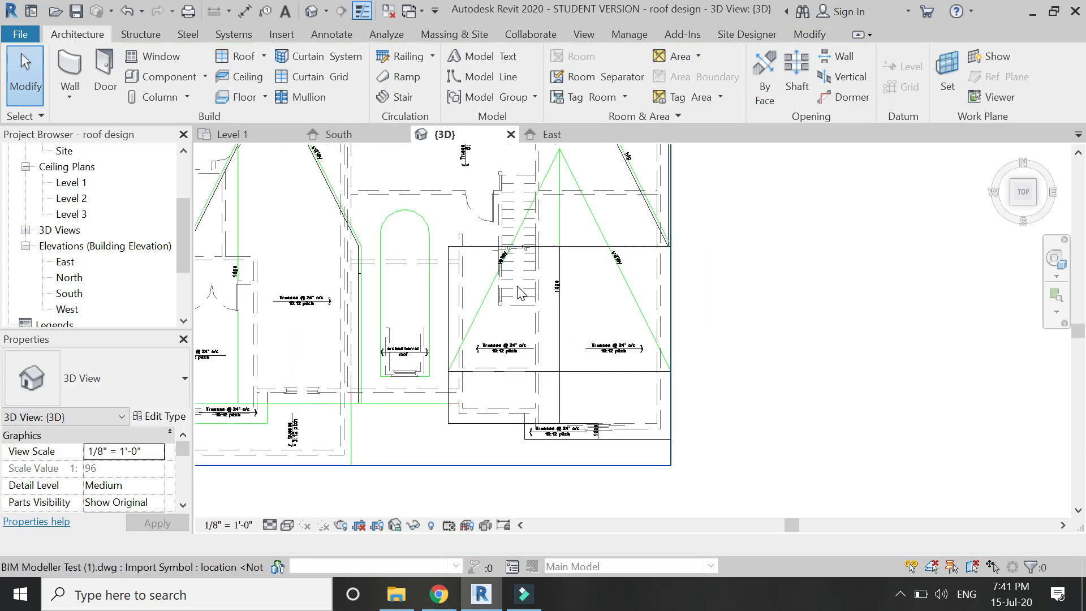
click(287, 525)
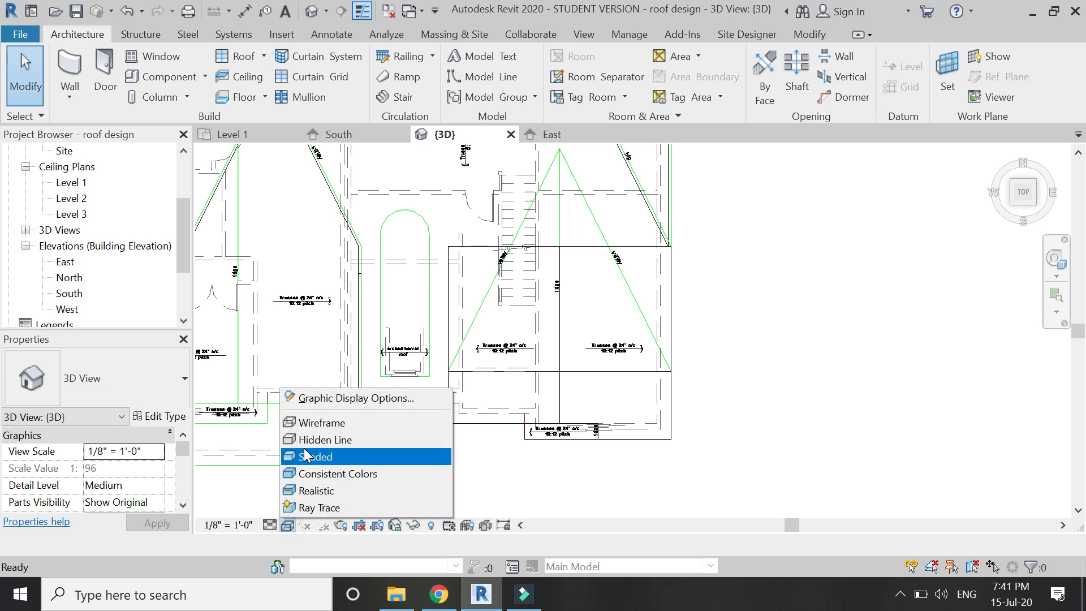
click(317, 440)
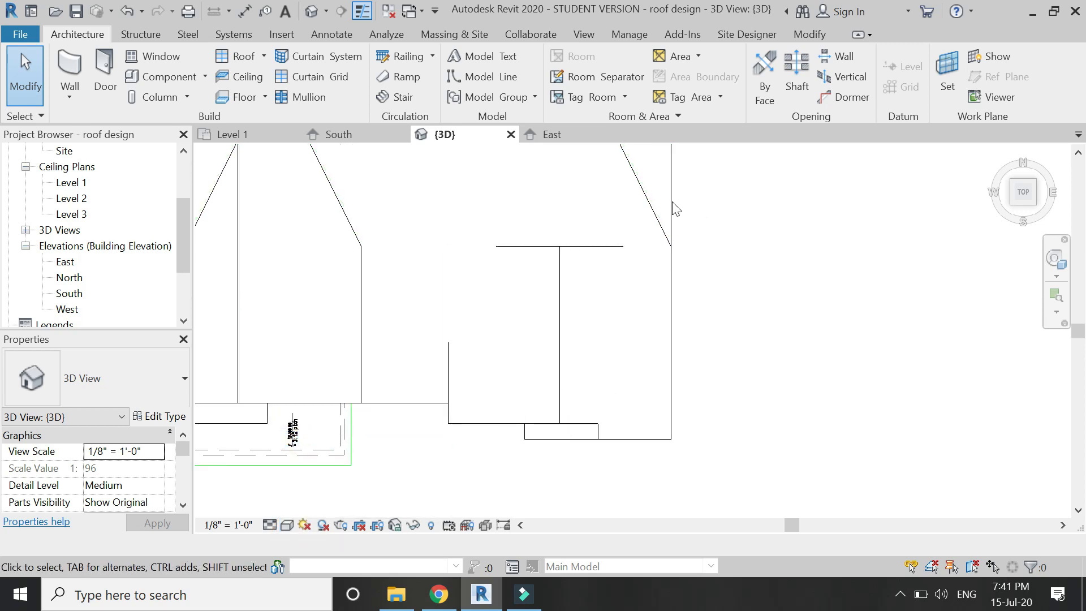
Step: Extend the new gable roof's rear end to the main roof's sloping face with Join/Unjoin Roof
click(1057, 263)
drag(702, 235, 556, 311)
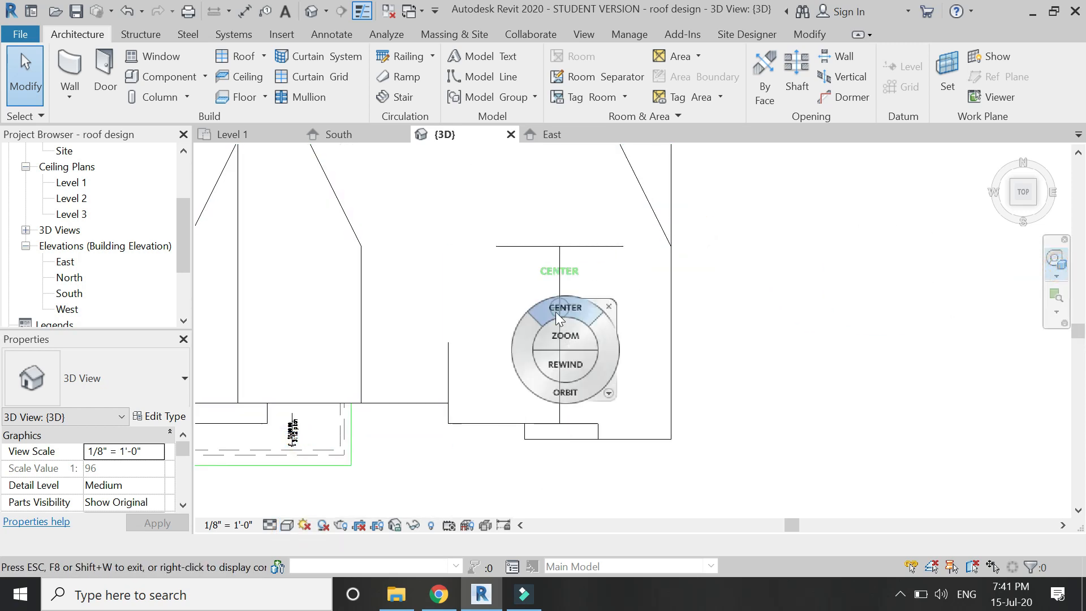
drag(594, 381, 427, 309)
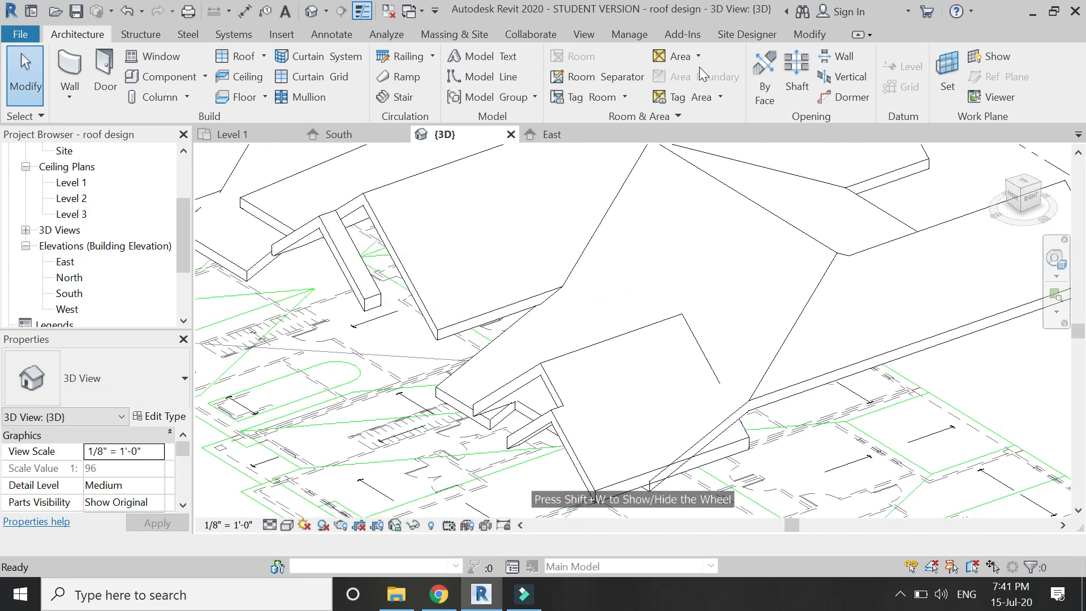
click(820, 34)
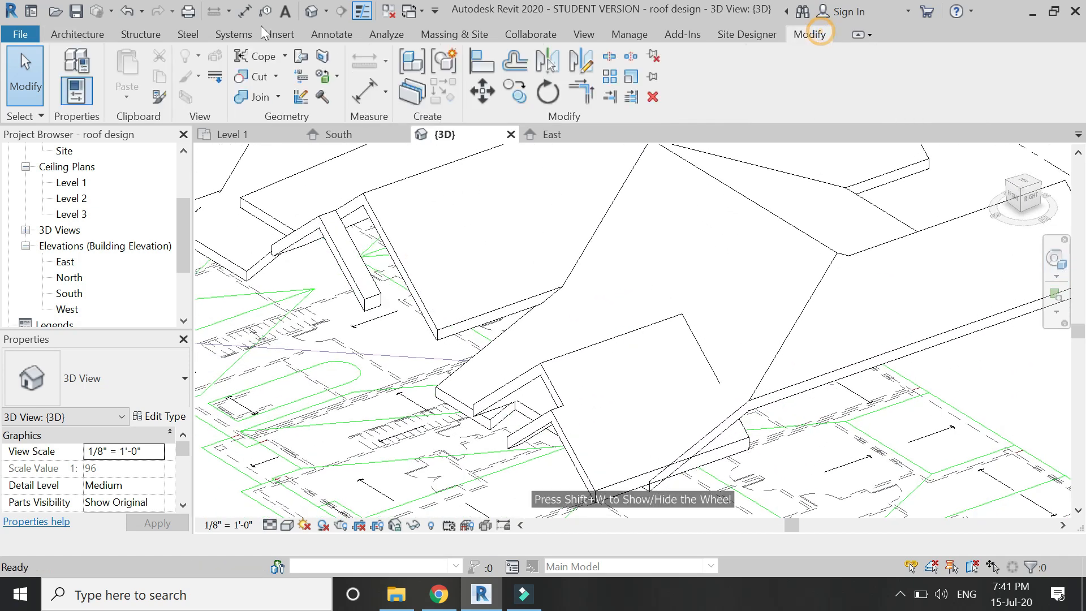
click(299, 59)
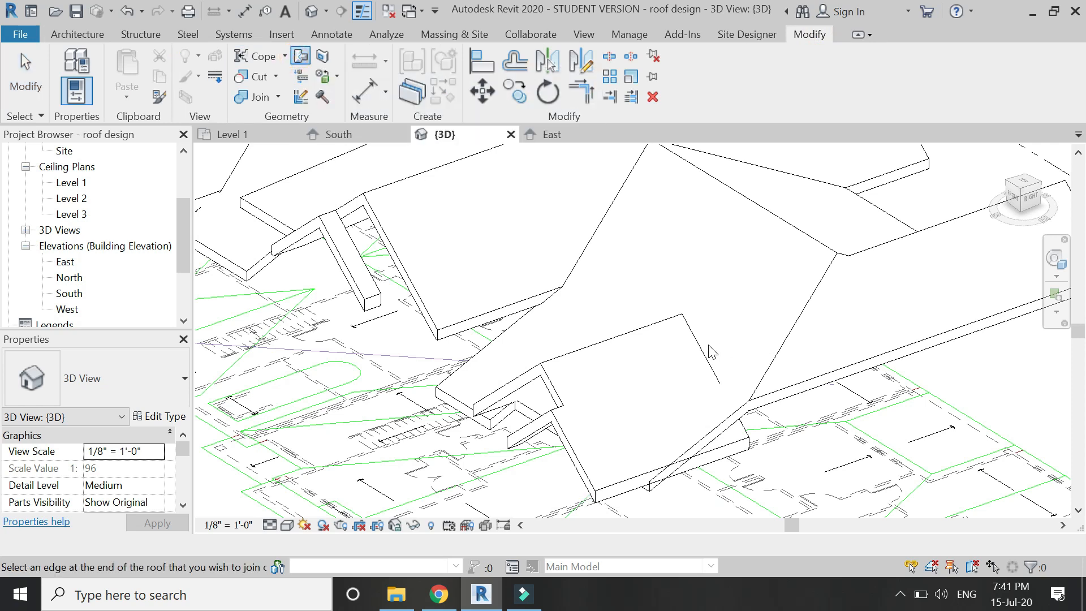
click(792, 315)
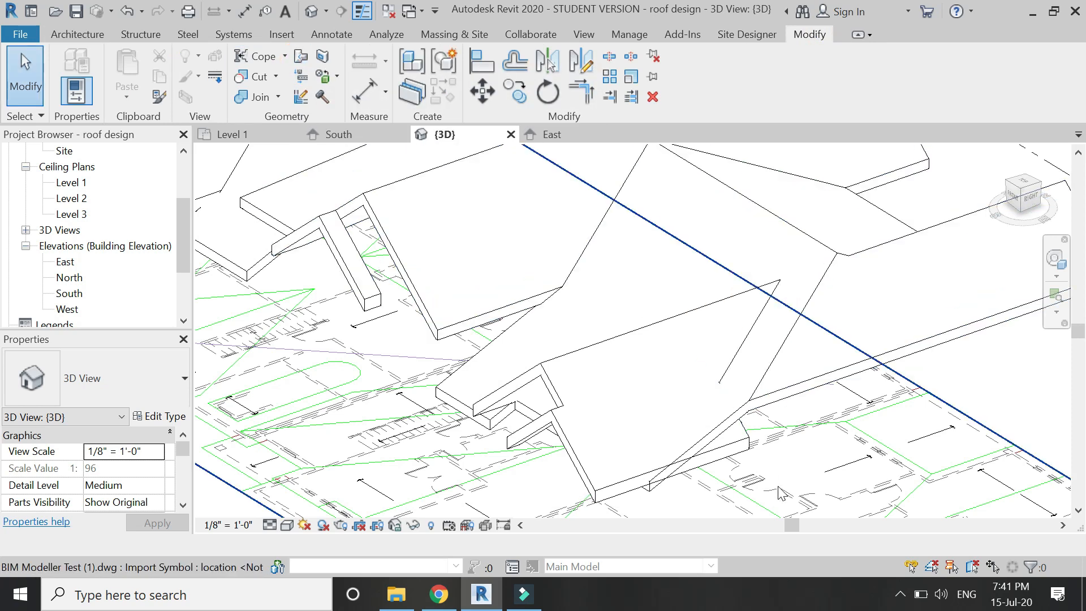
Step: Join the geometry of the new gable roof with the main roof it overlaps at the east eave
click(846, 294)
click(262, 103)
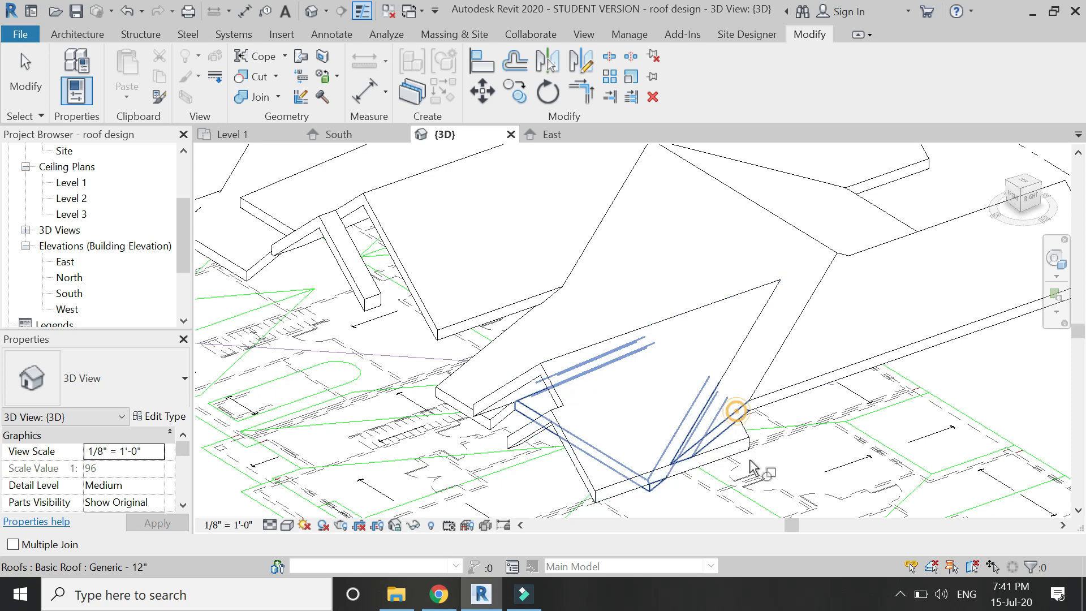
key(Escape)
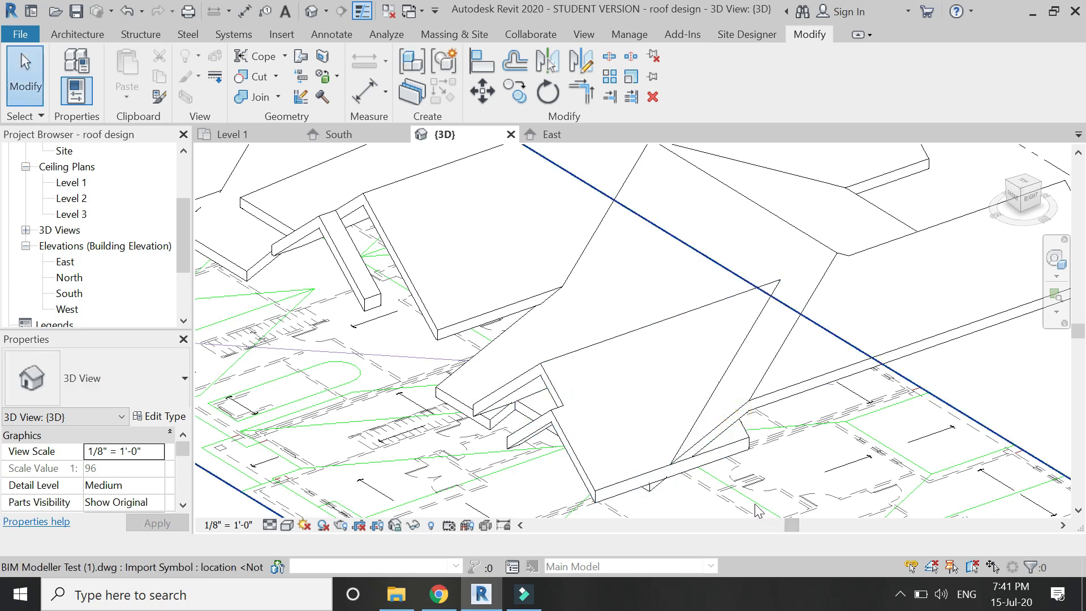
Step: Orient the 3D view to Bottom and temporarily hide the imported DWG plan
click(1021, 186)
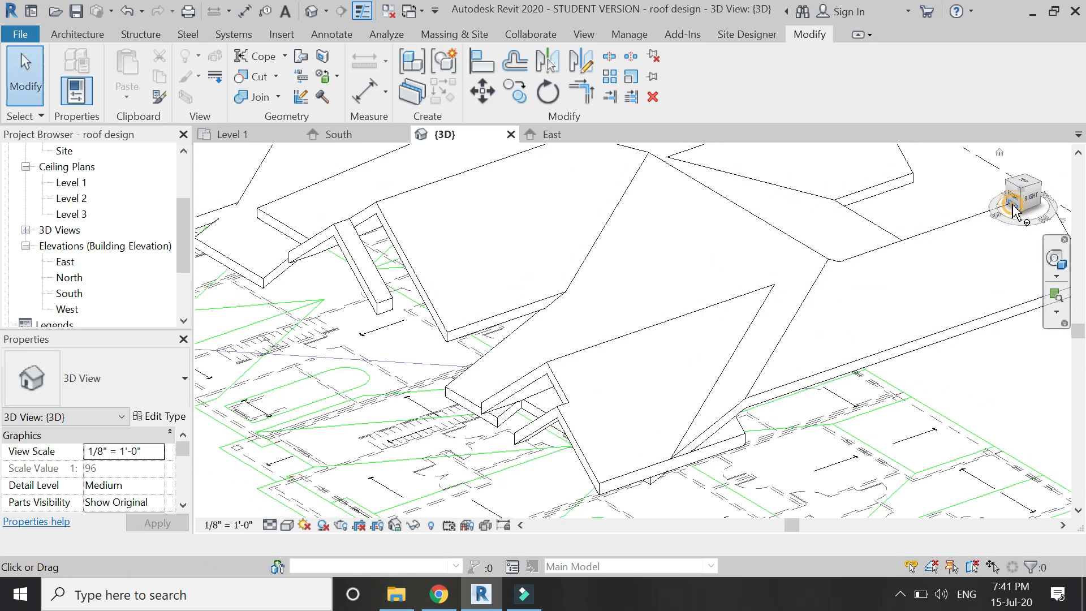
click(1019, 201)
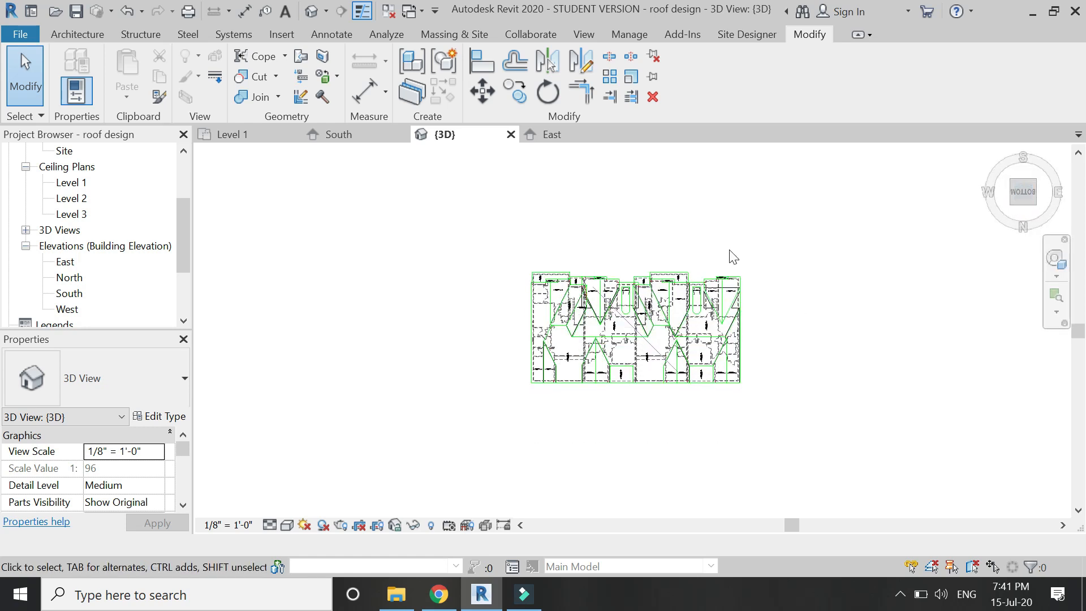
scroll(860, 263, up, 3)
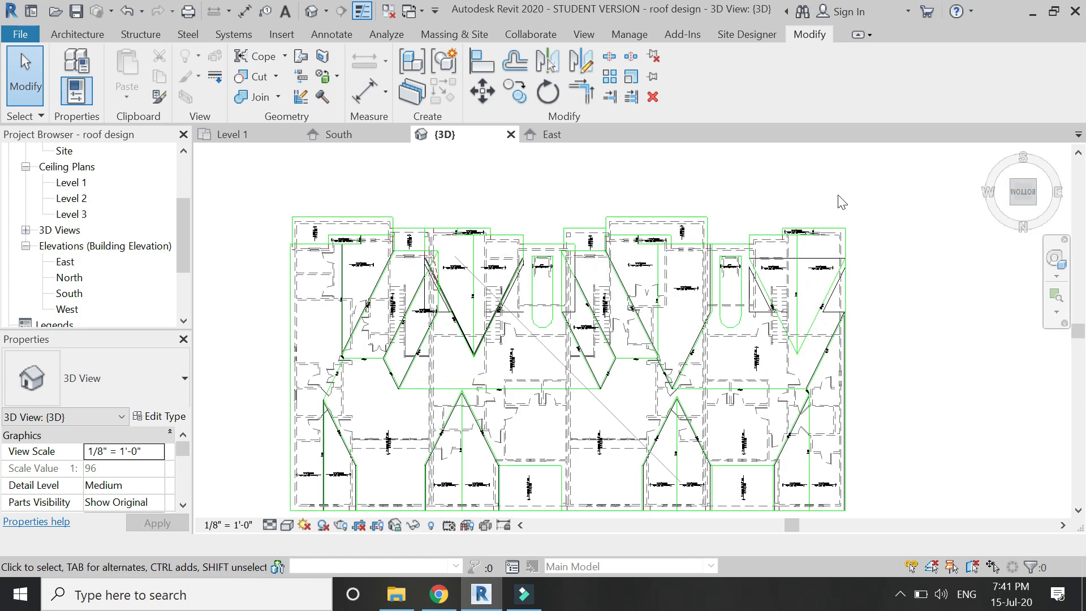
click(802, 294)
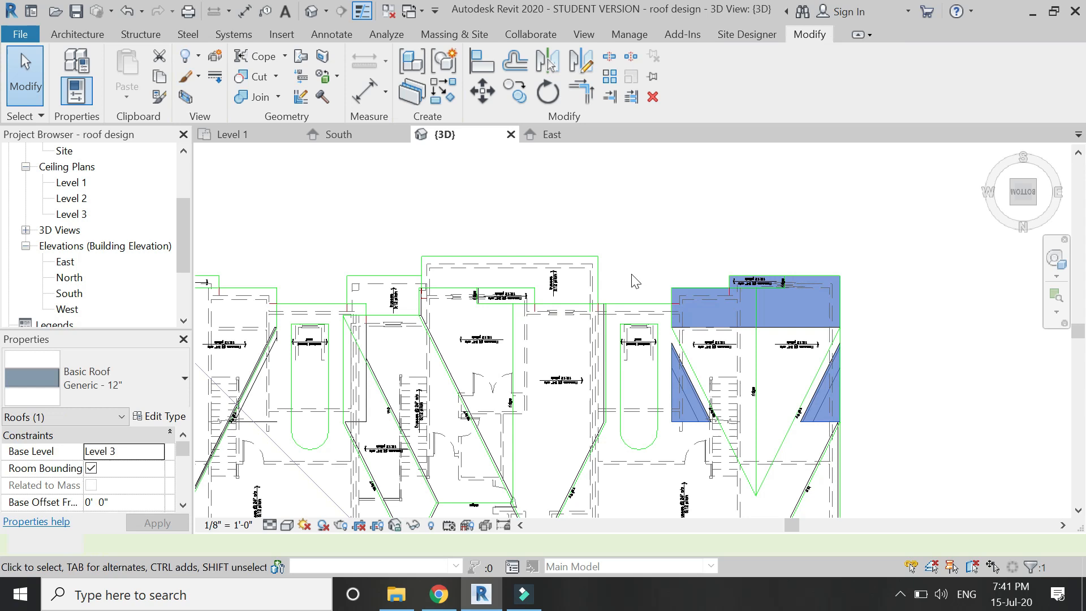
key(Escape)
click(574, 266)
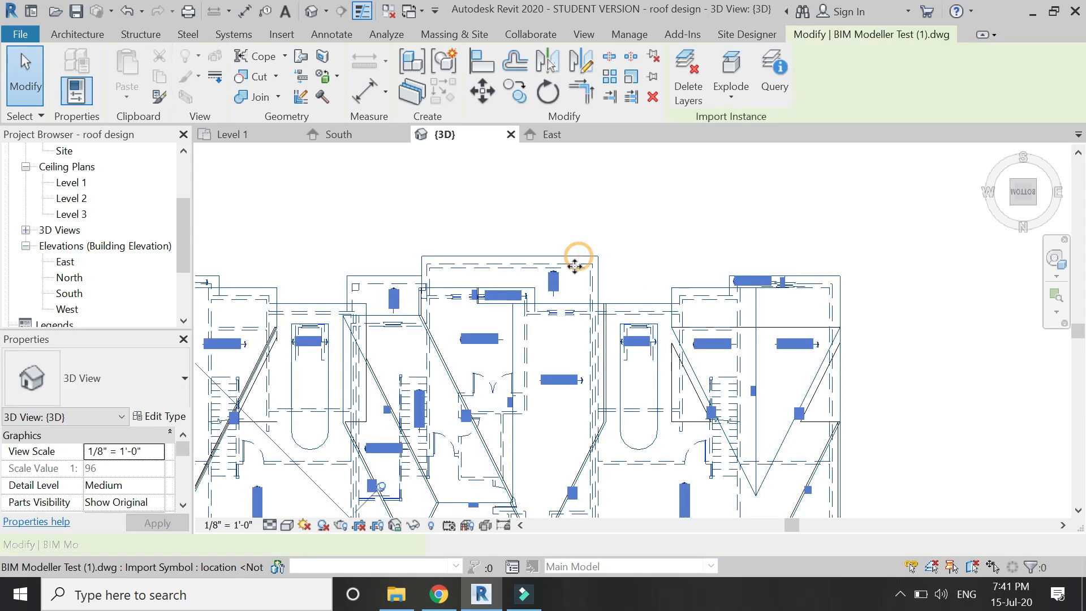
click(415, 525)
click(455, 482)
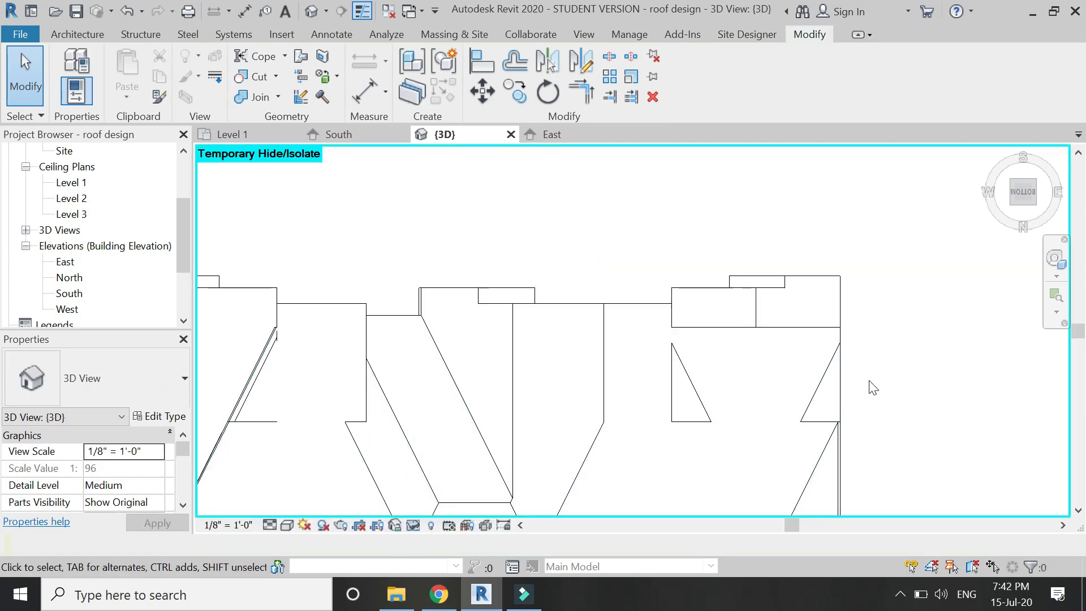
Step: Switch the bottom view to Wireframe display around the easternmost south gable roof
scroll(808, 374, up, 3)
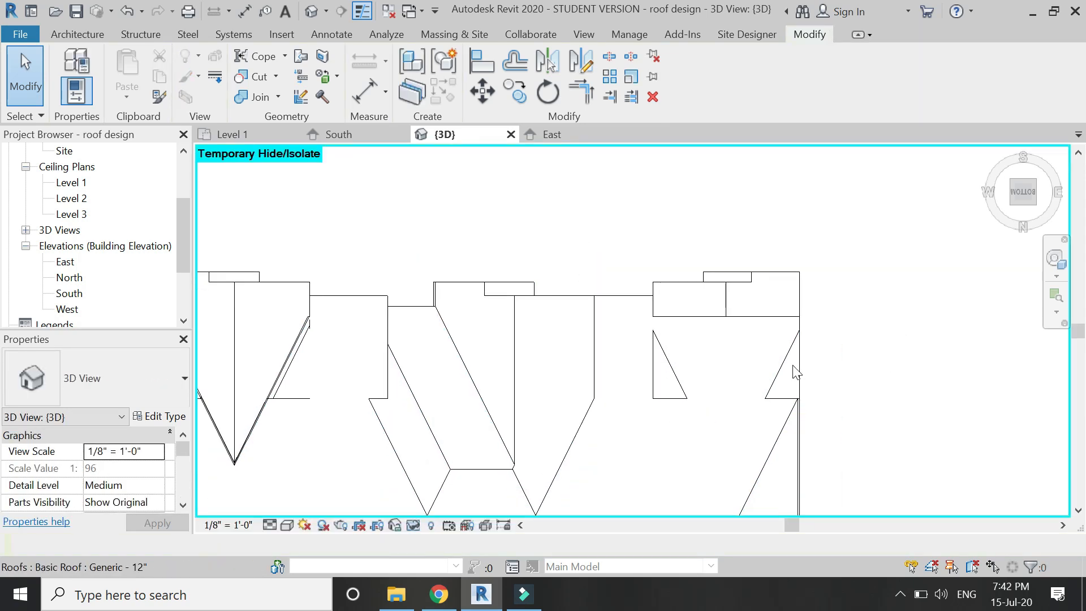
click(287, 526)
click(315, 420)
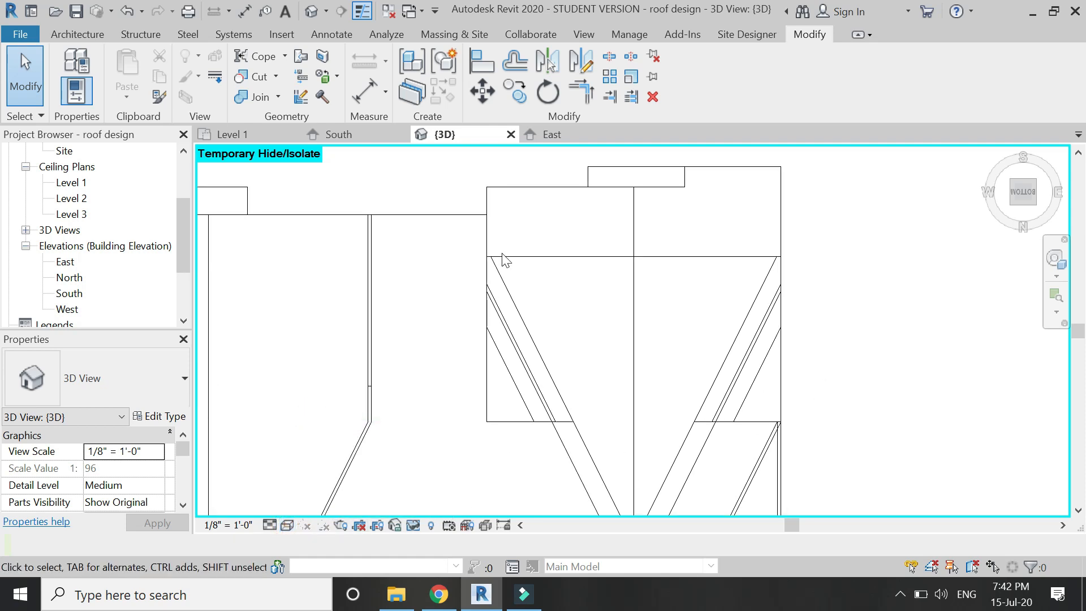
scroll(586, 325, down, 2)
scroll(684, 387, up, 2)
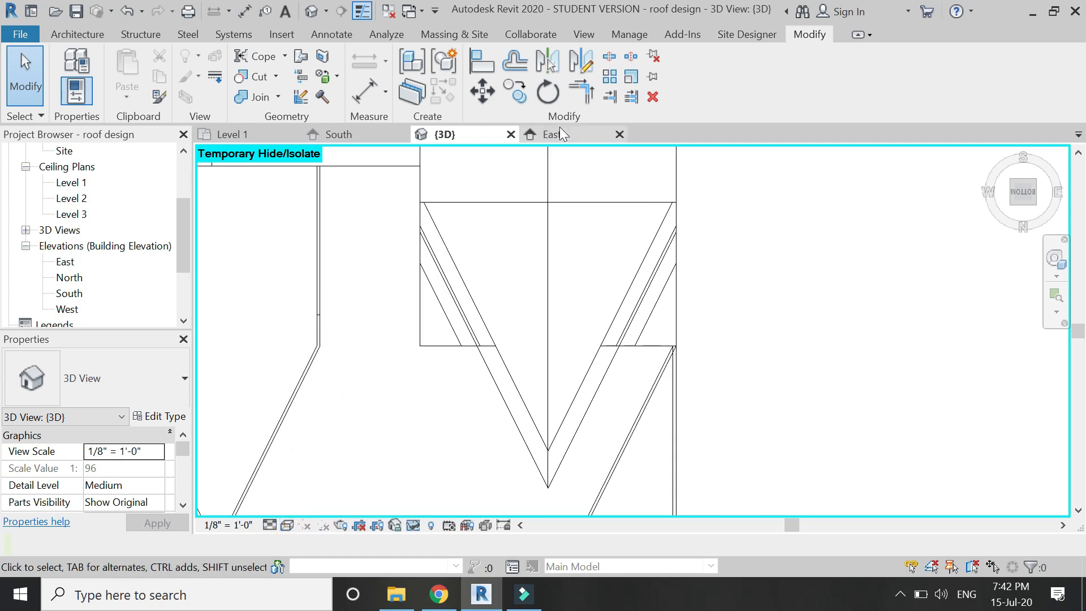
click(83, 39)
click(765, 73)
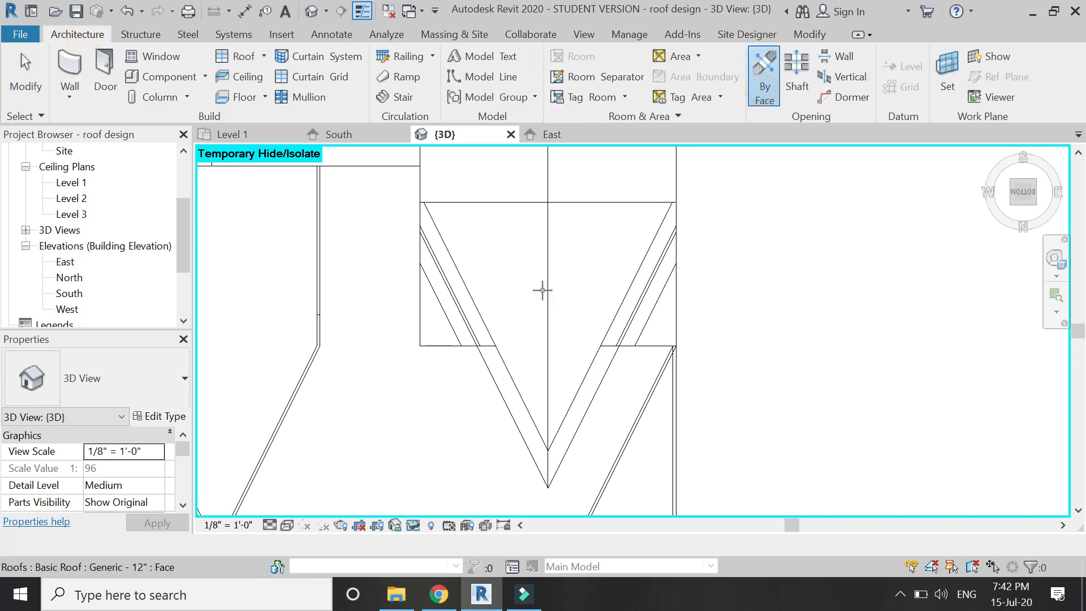
scroll(539, 285, down, 1)
scroll(582, 258, down, 1)
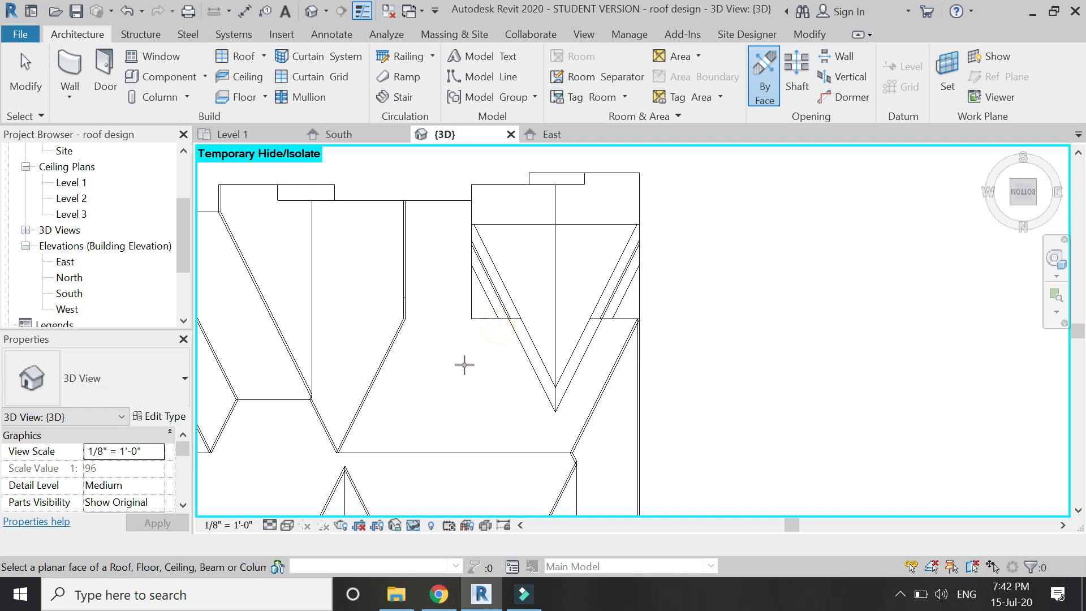
scroll(630, 332, down, 2)
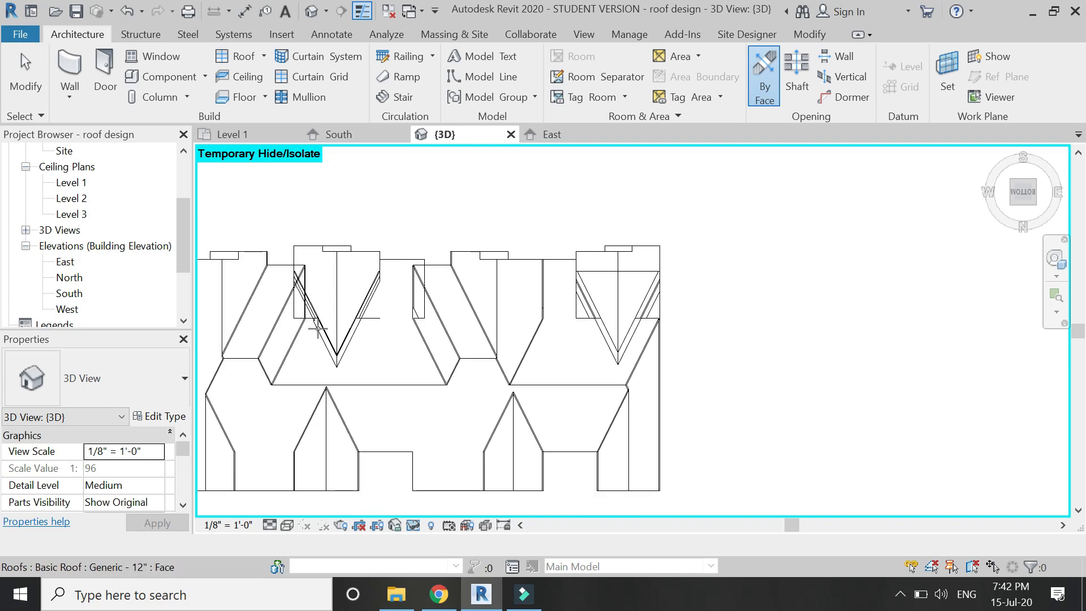
scroll(656, 328, up, 2)
click(609, 346)
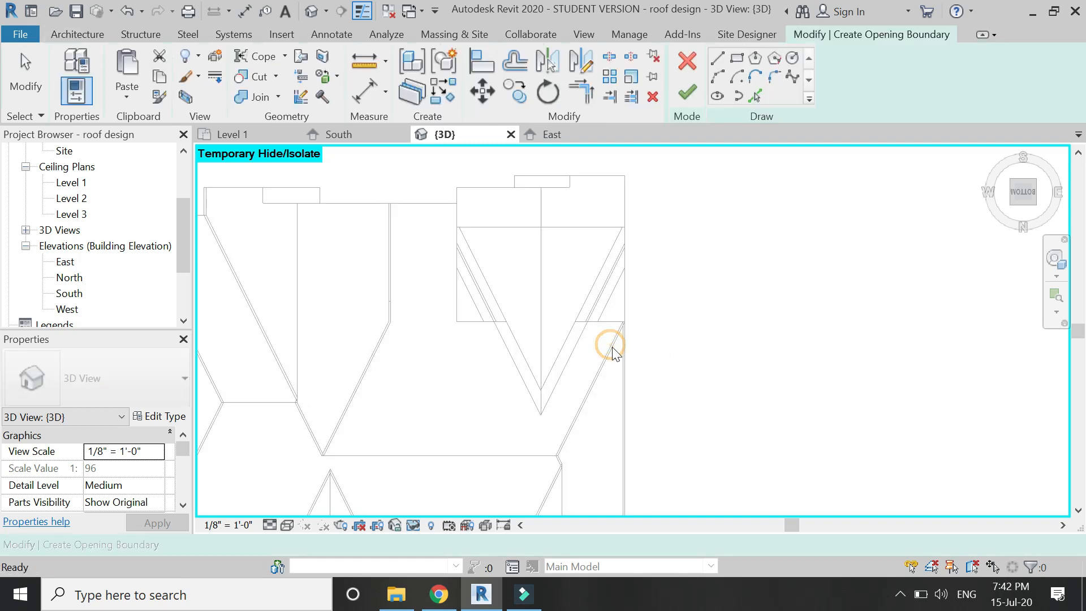
click(691, 64)
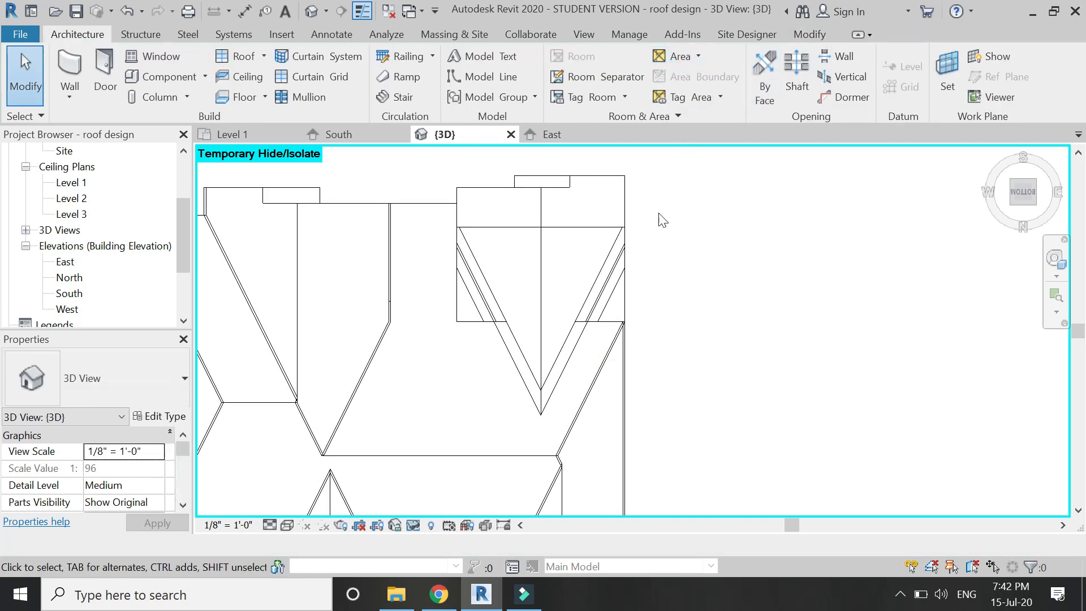
click(606, 355)
key(Escape)
click(606, 354)
key(Escape)
Step: Start an opening by face on the main roof and sketch a triangle inside the east gable's valley lines, about 9'-8" wide at its base
click(756, 90)
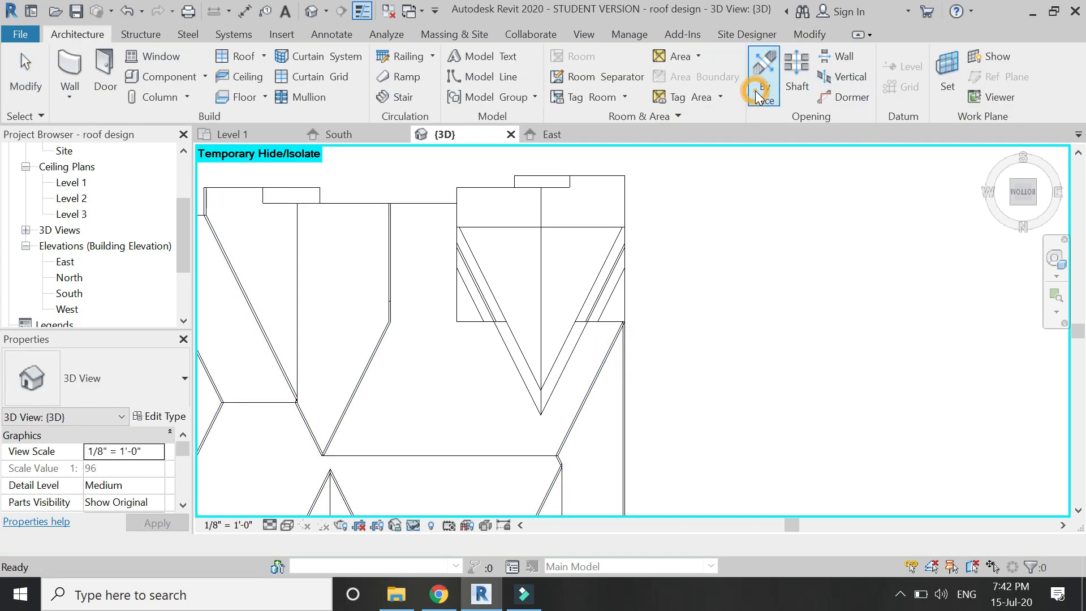
click(581, 392)
scroll(581, 393, up, 4)
scroll(498, 304, up, 1)
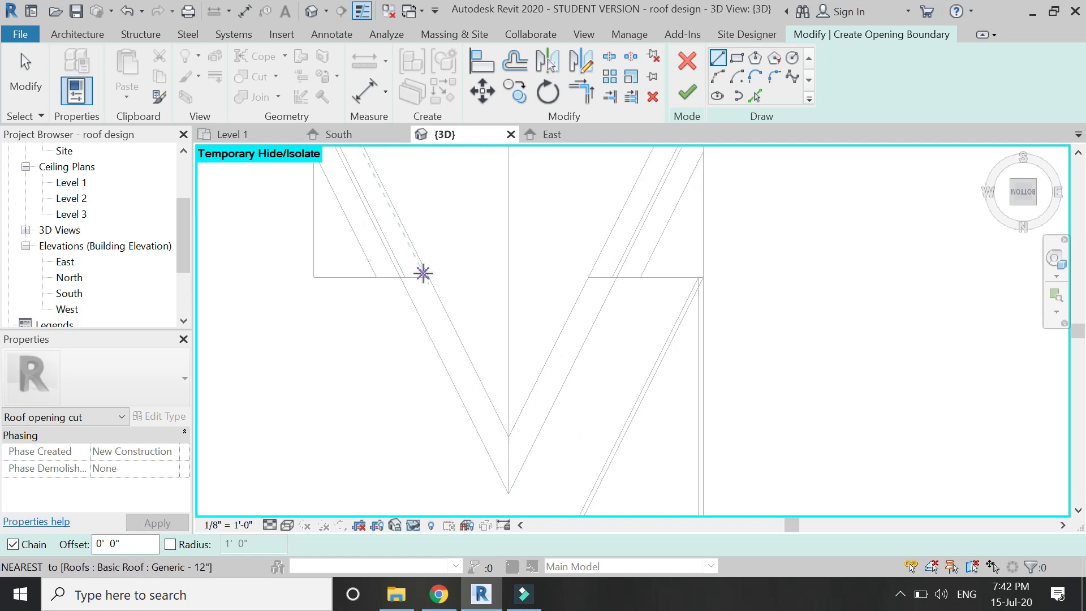
click(422, 270)
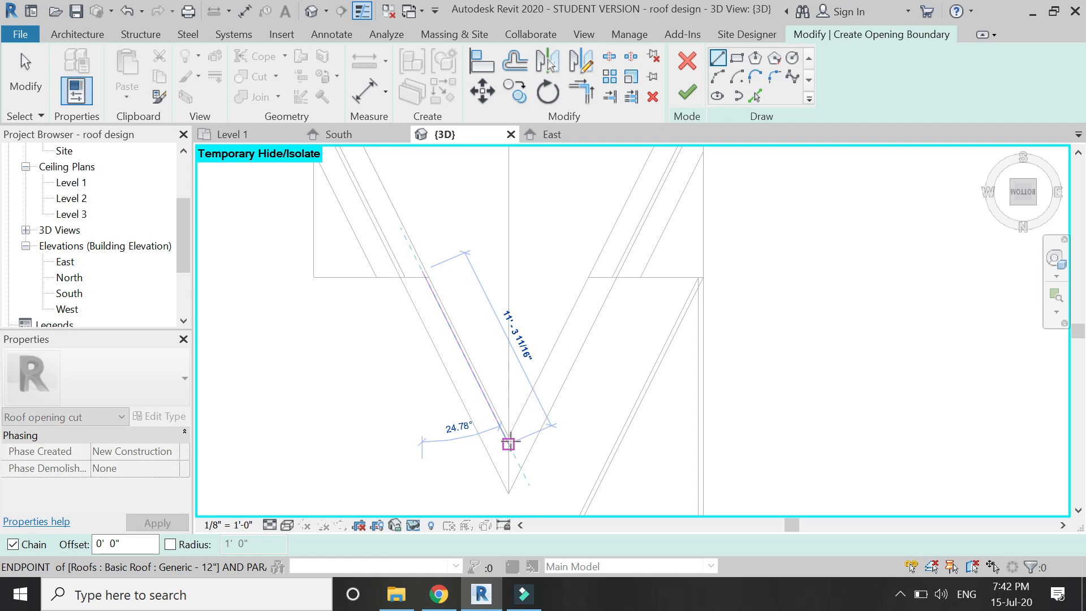
click(509, 443)
click(597, 267)
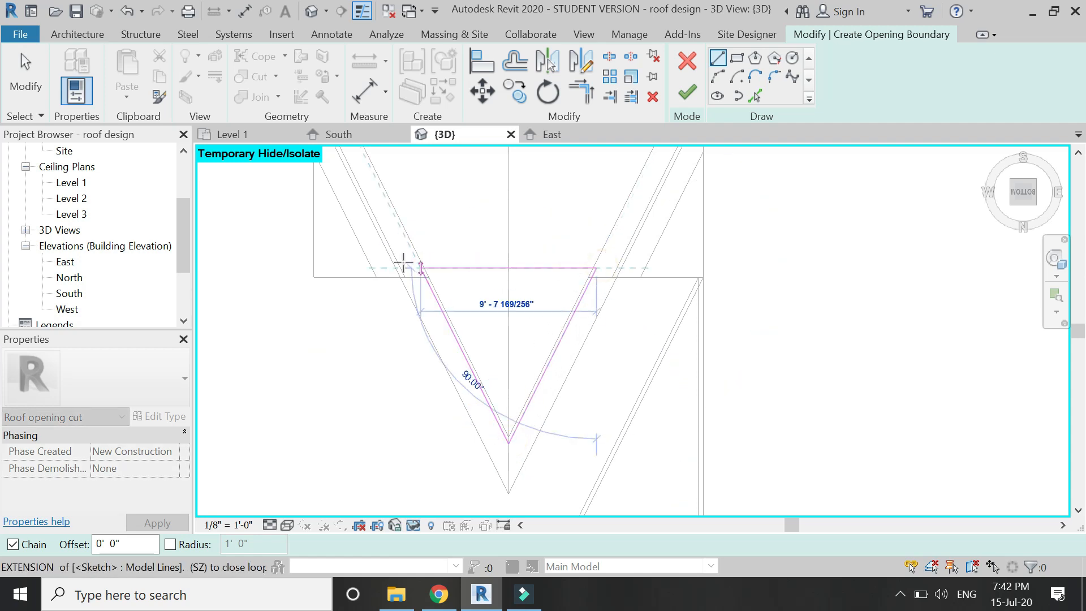
click(422, 269)
Step: Trim the triangle's west corner and finish the opening cut in the main roof
key(t)
key(r)
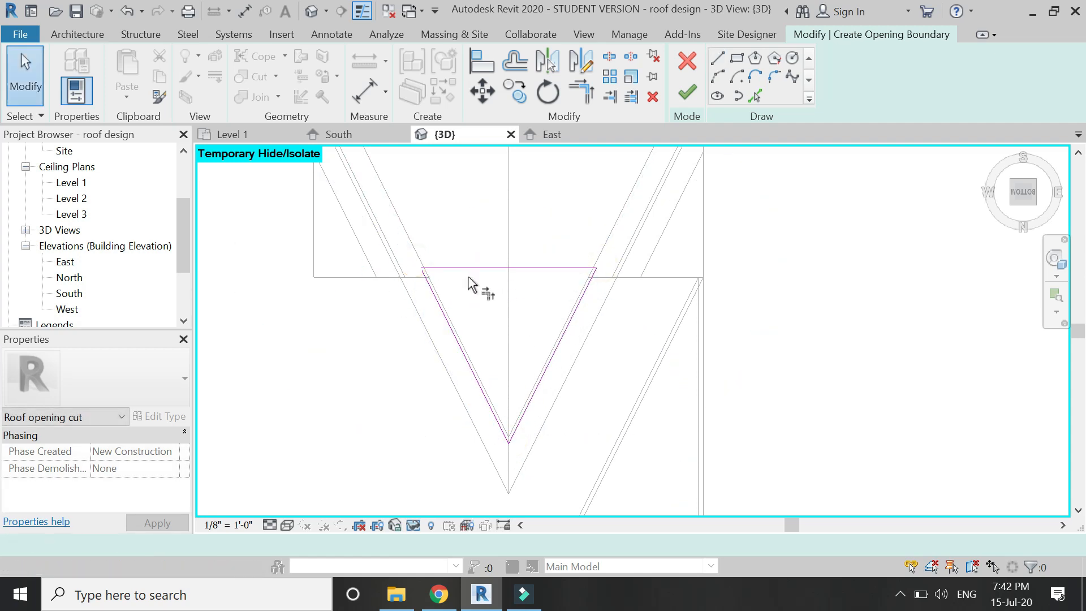
click(464, 271)
click(435, 303)
click(682, 99)
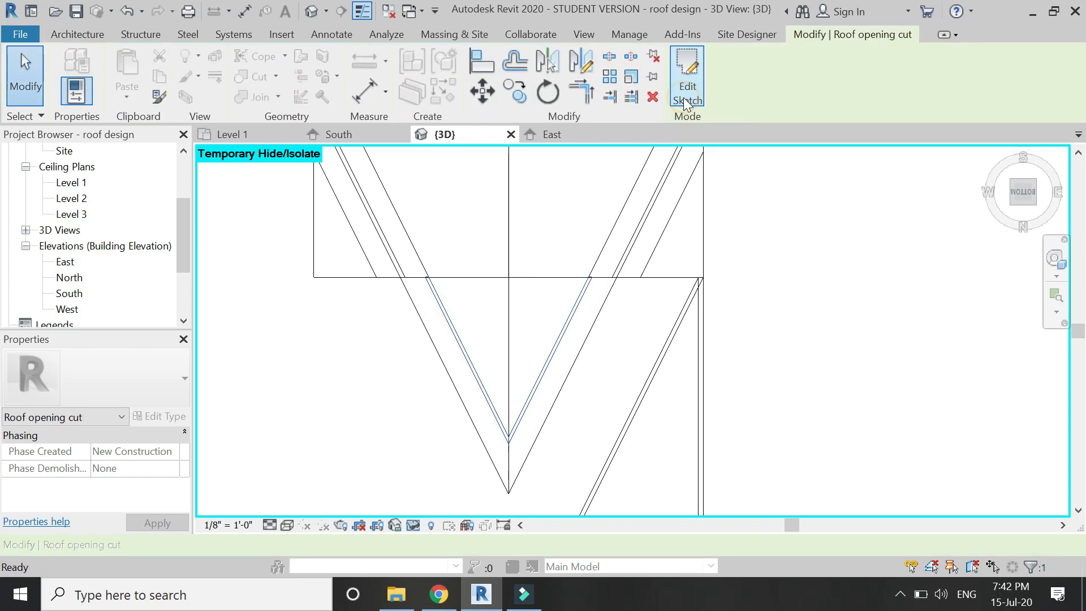
key(Escape)
scroll(608, 393, down, 3)
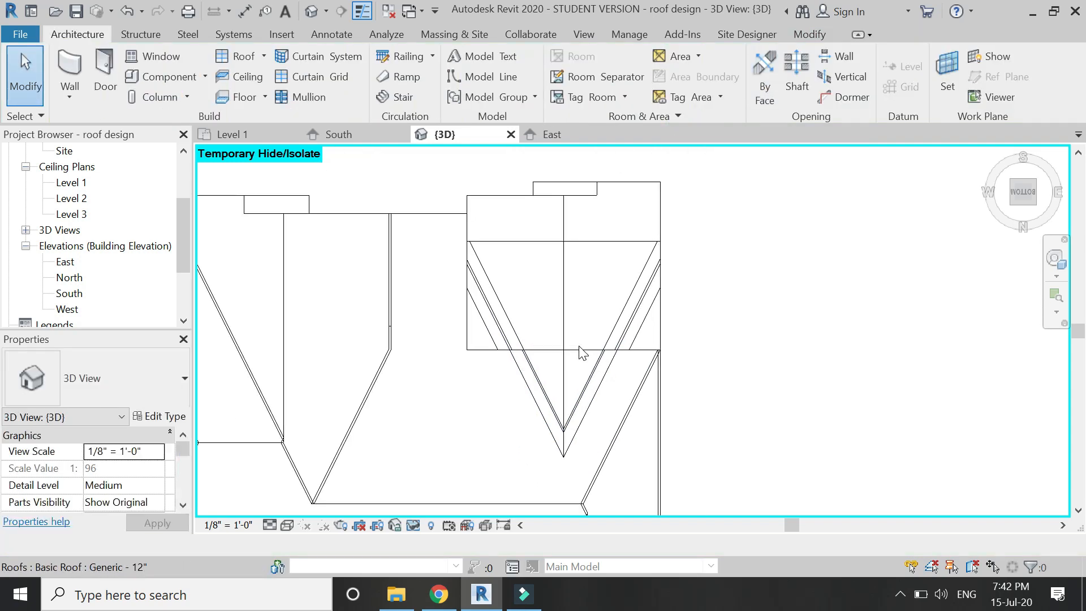
scroll(559, 234, up, 2)
click(592, 259)
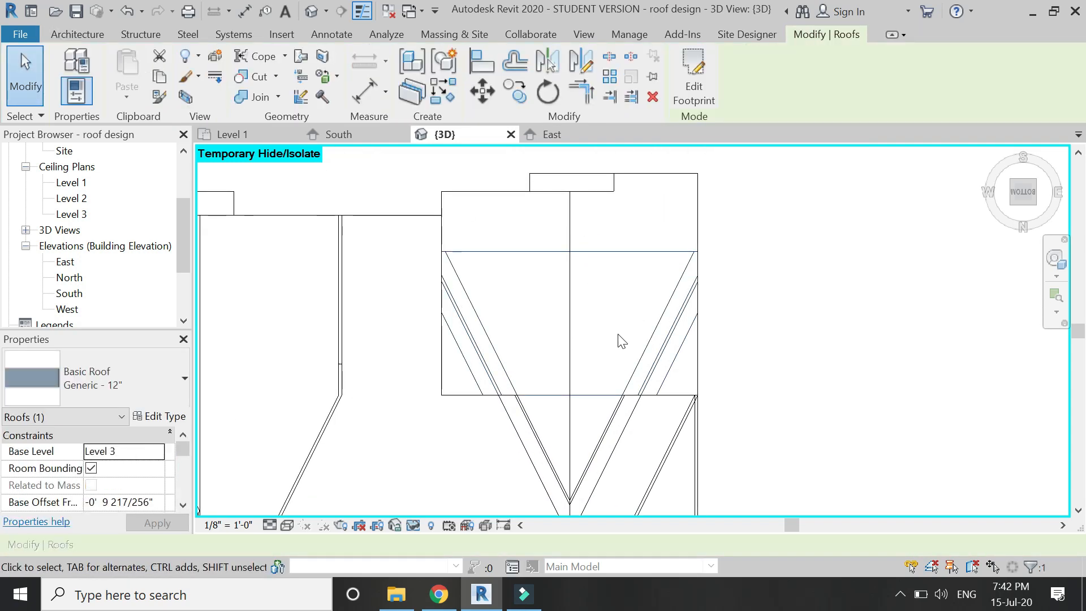
key(Escape)
click(600, 256)
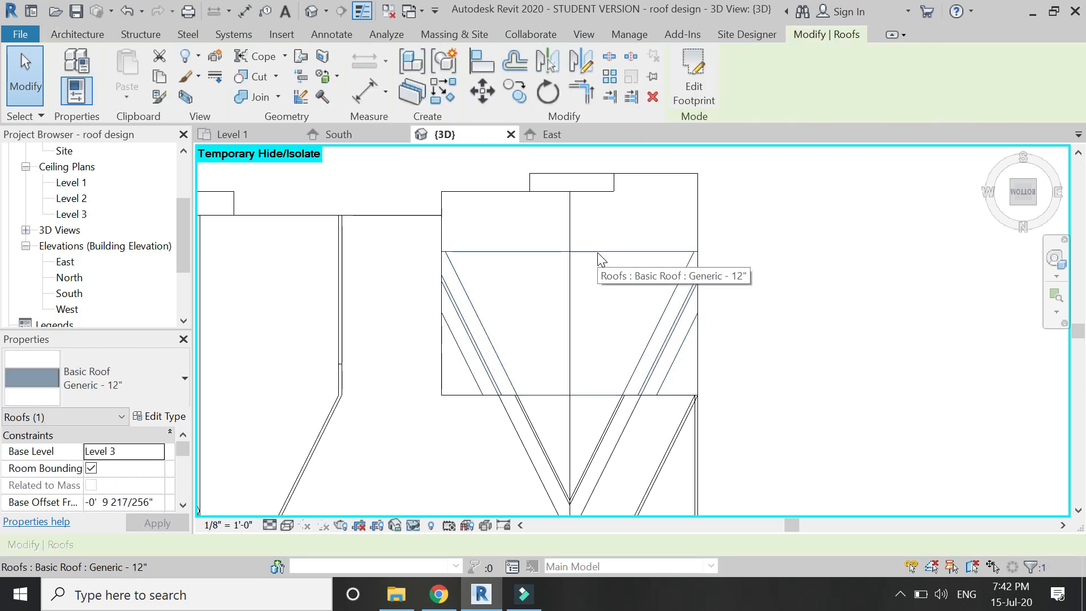
key(Escape)
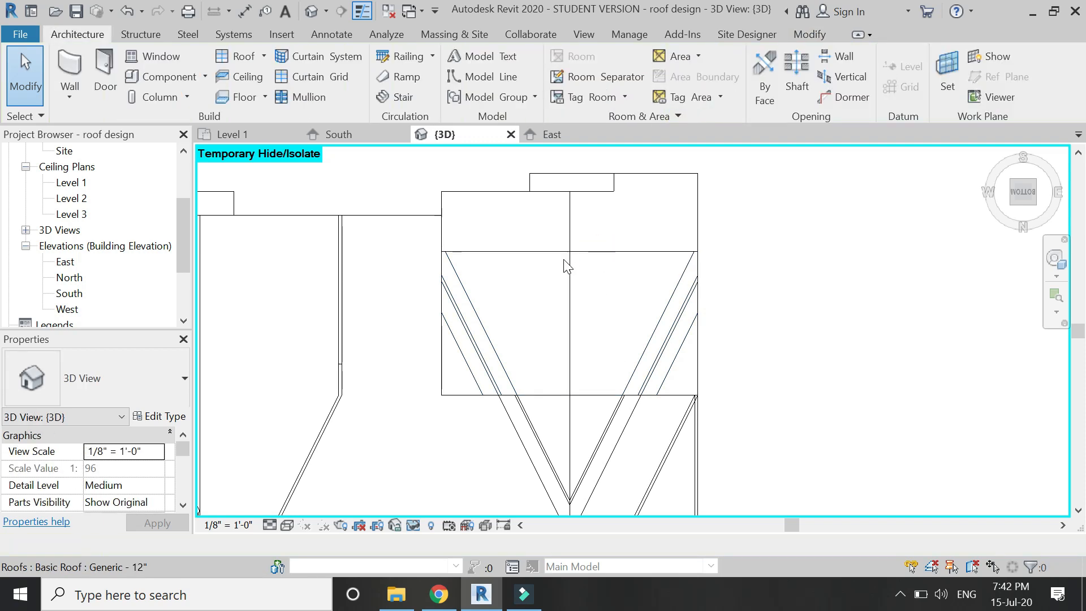
Step: Start an opening by face on the roof strip under the gable and sketch its sloping west side and long horizontal south edge
click(765, 91)
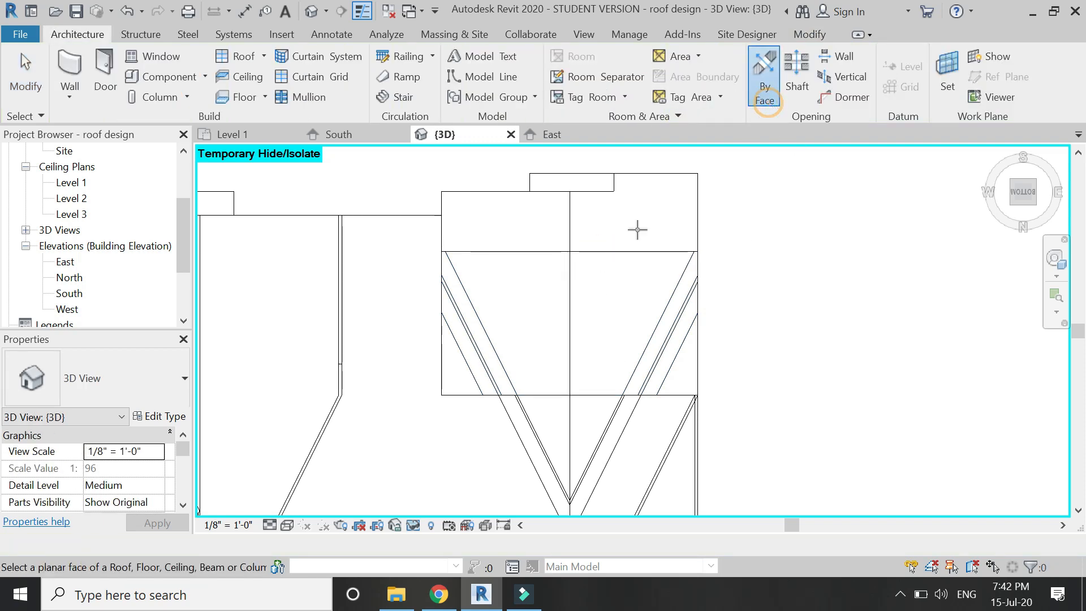
click(622, 256)
scroll(604, 309, up, 1)
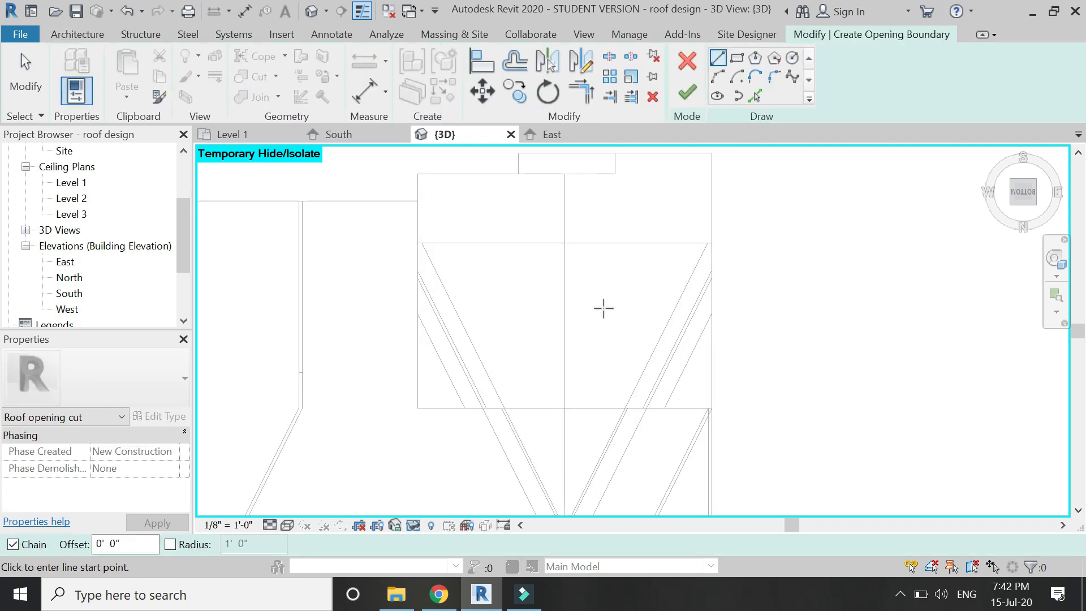
click(499, 408)
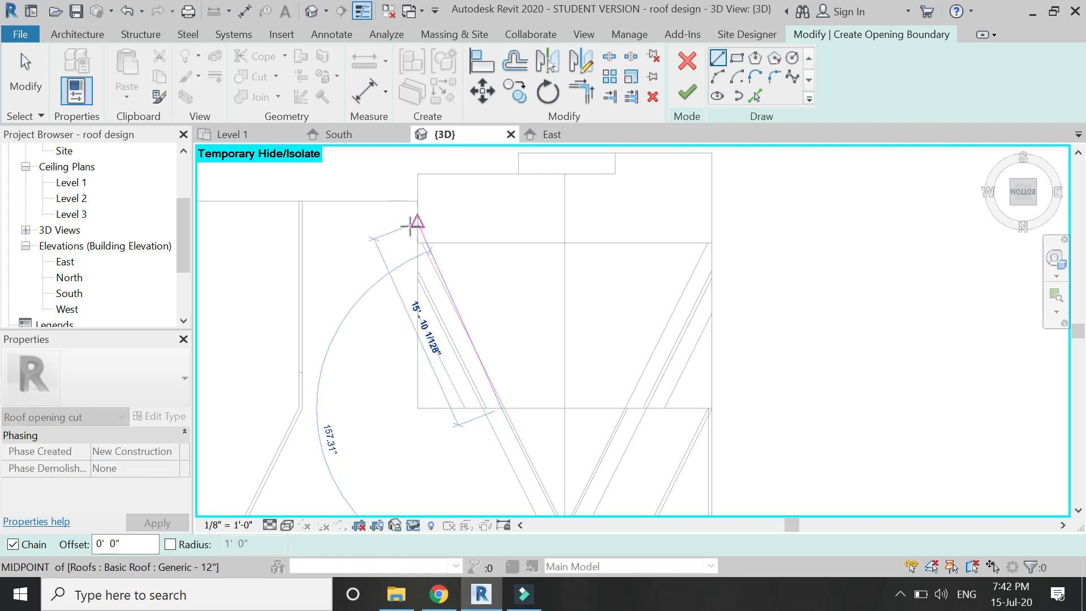
click(408, 223)
click(726, 223)
key(Escape)
Step: Extend the opening's west side past the strip's north edge and sketch a short horizontal edge across to the east valley line
click(497, 407)
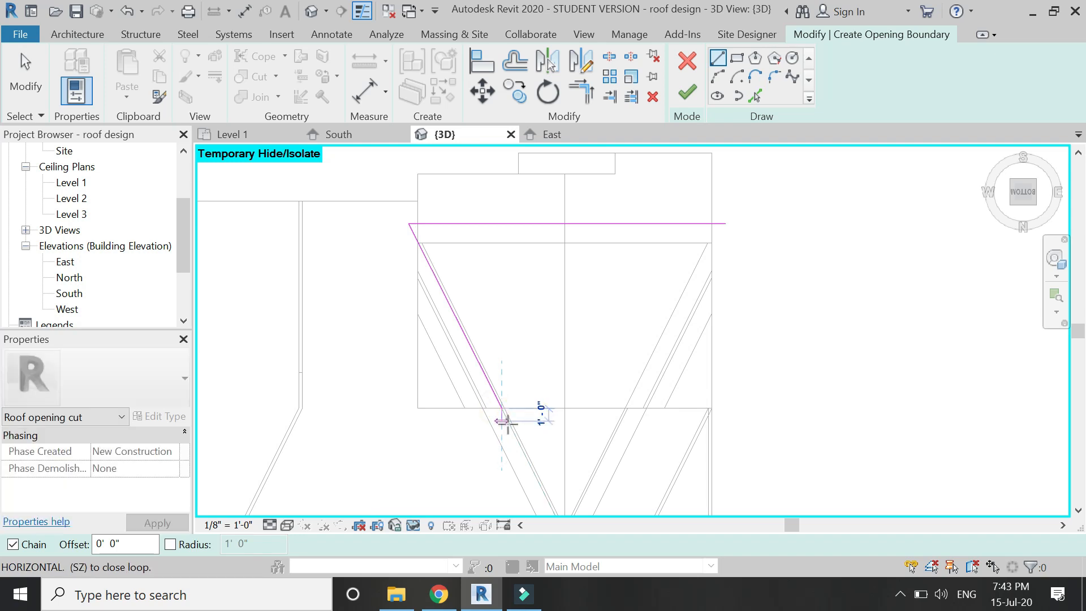
scroll(509, 424, up, 3)
click(509, 426)
click(707, 420)
scroll(707, 420, down, 1)
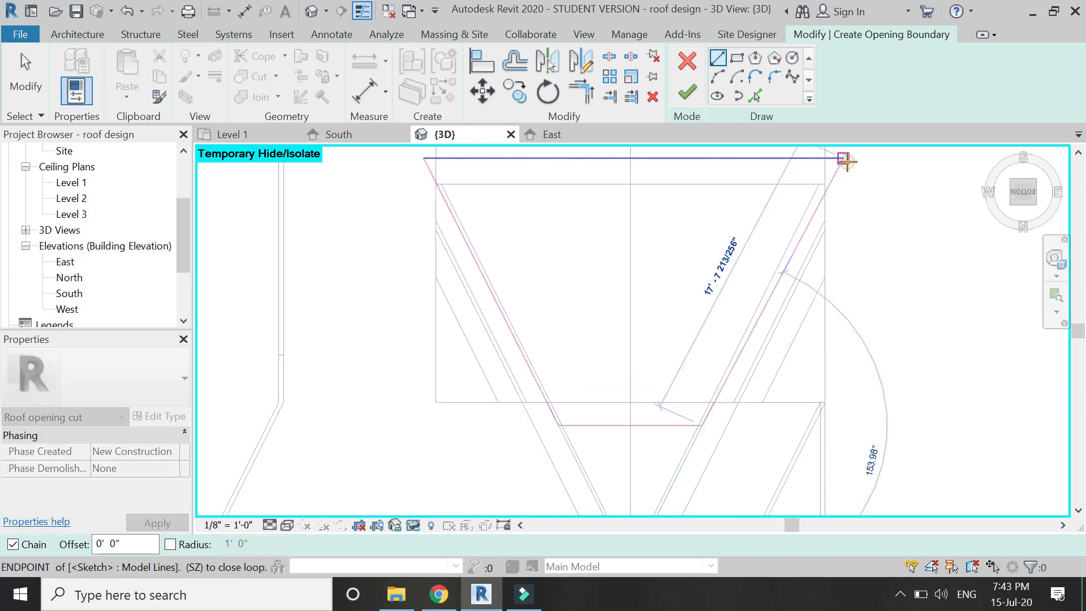
click(842, 159)
key(Escape)
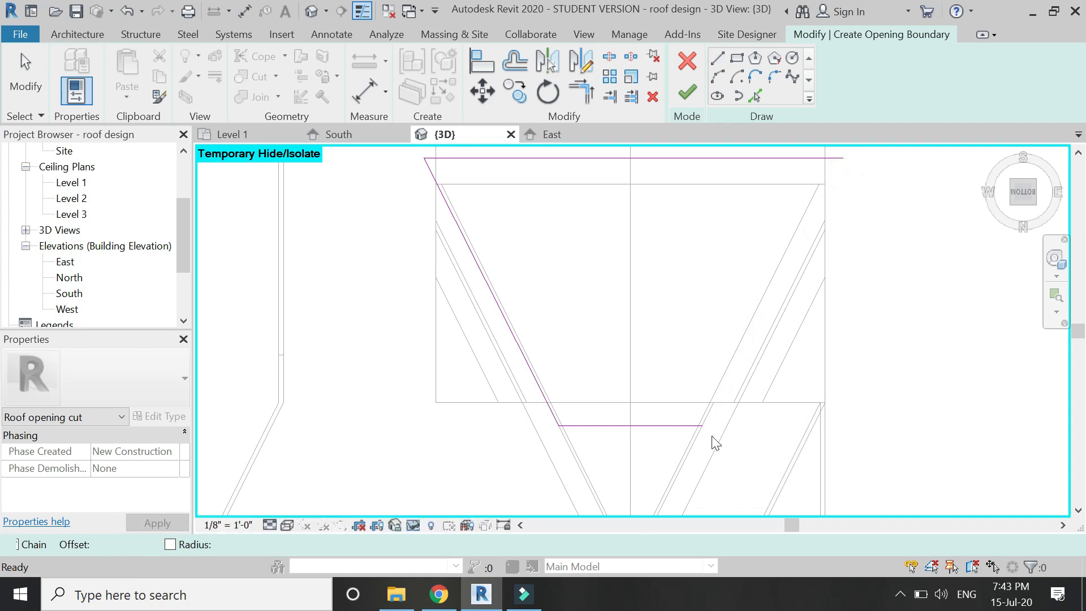
Step: Sketch the opening's sloping east side, trim its corner with the long south edge, and finish the opening
click(702, 426)
click(838, 158)
key(Escape)
key(r)
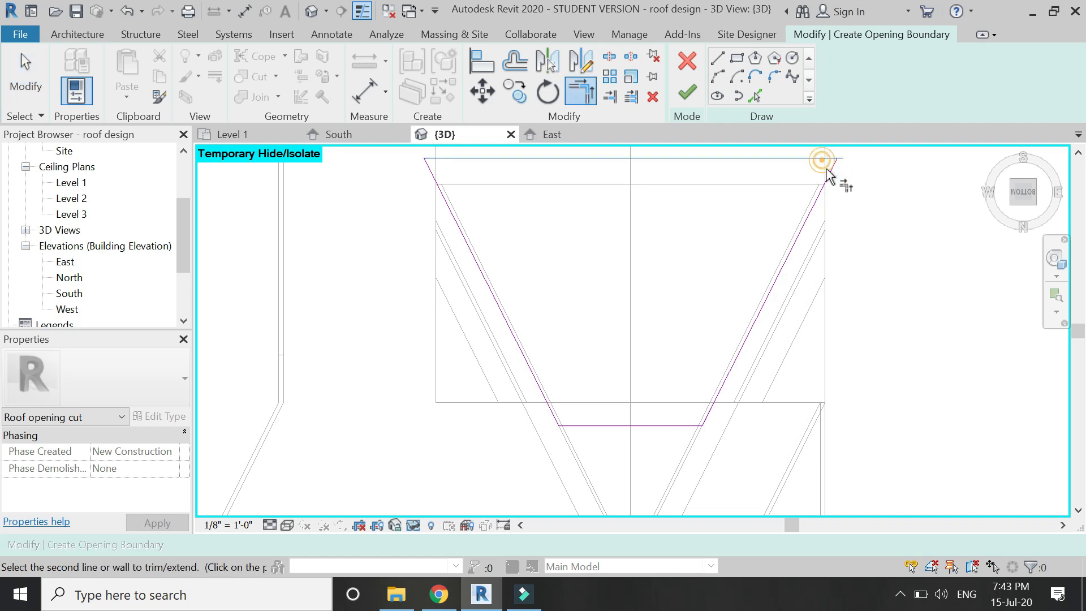
key(Escape)
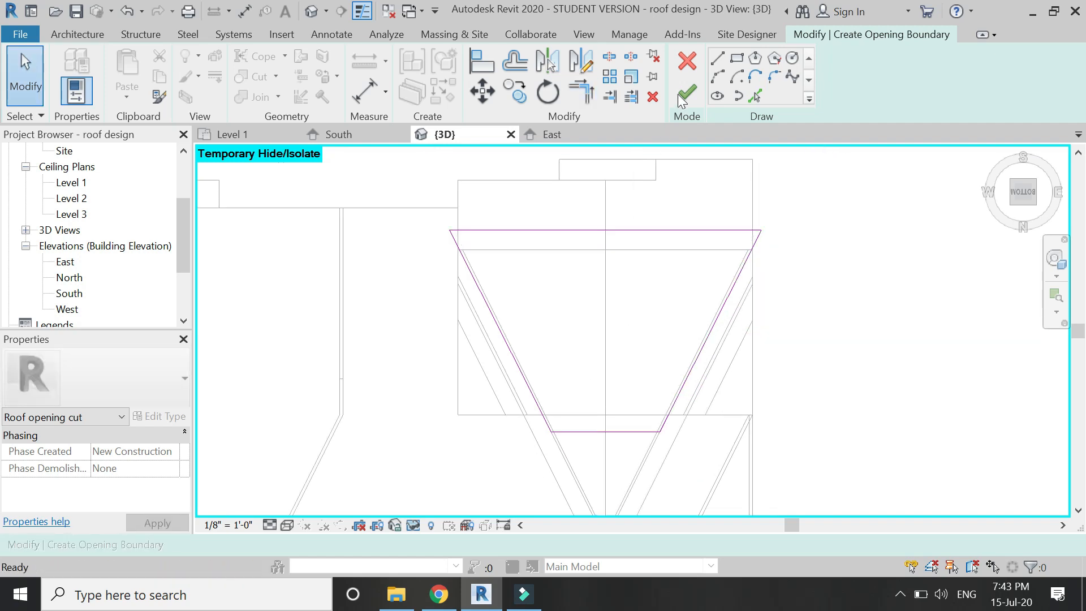
click(683, 93)
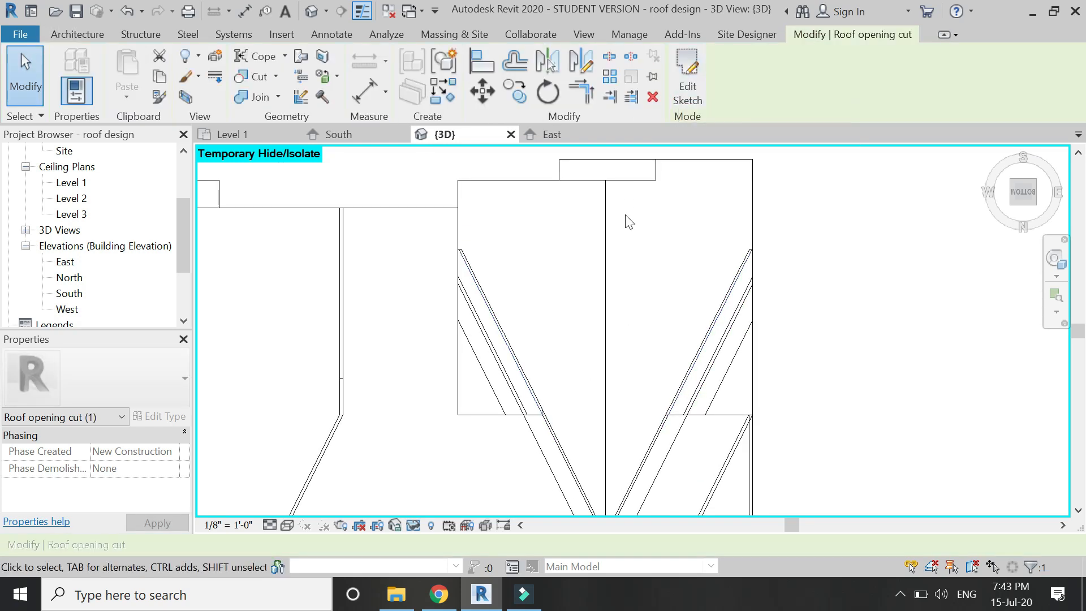
Step: Start an opening by face on the roof west of the easternmost gable and sketch its sloping side, 12'-6" straight west side and horizontal north edge
click(580, 304)
click(766, 102)
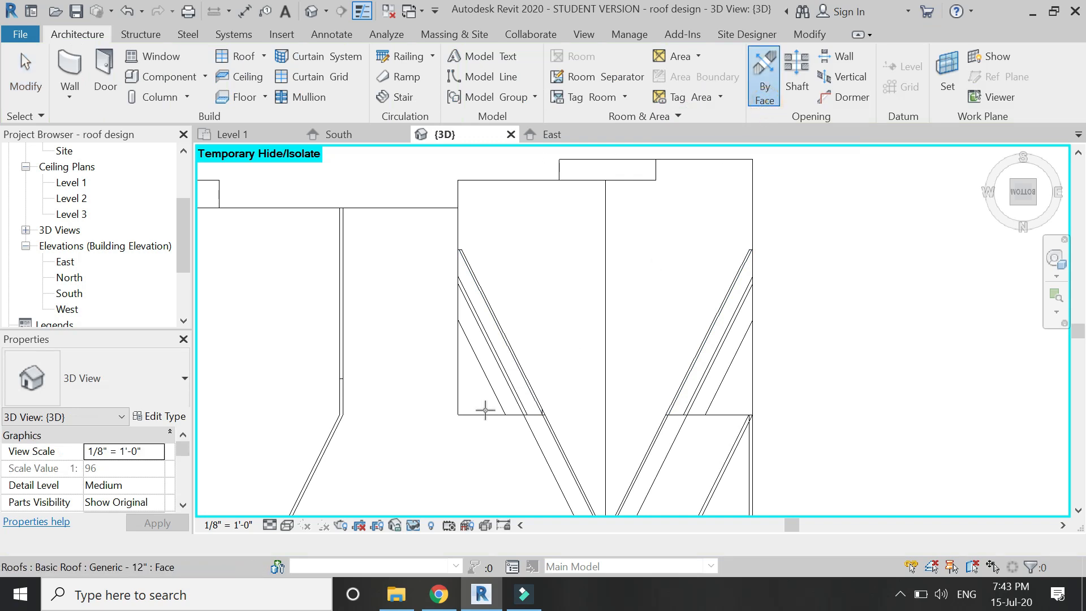
click(462, 413)
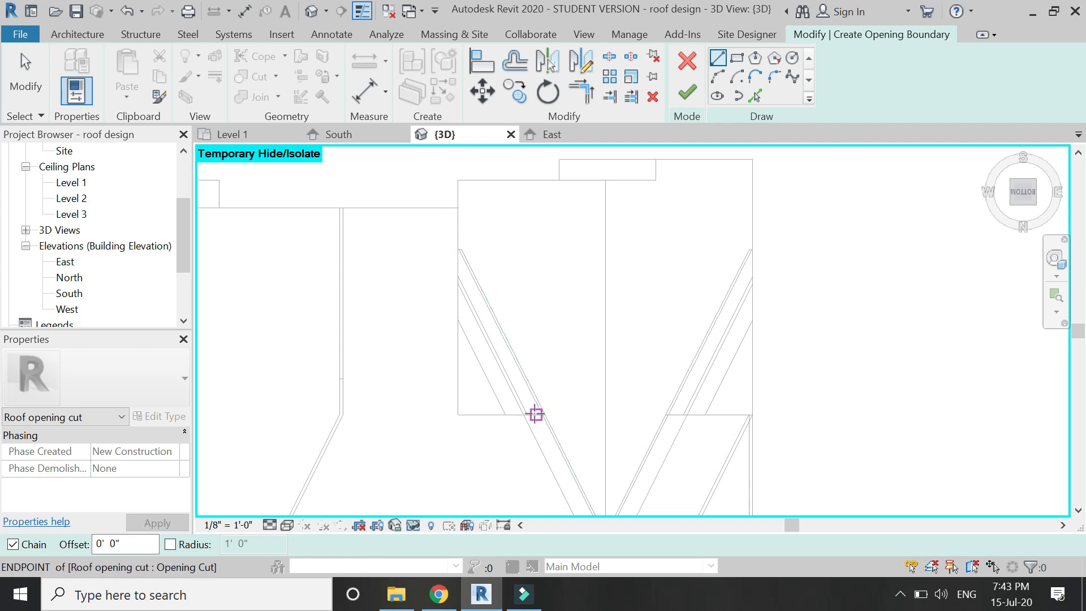
scroll(531, 415, up, 3)
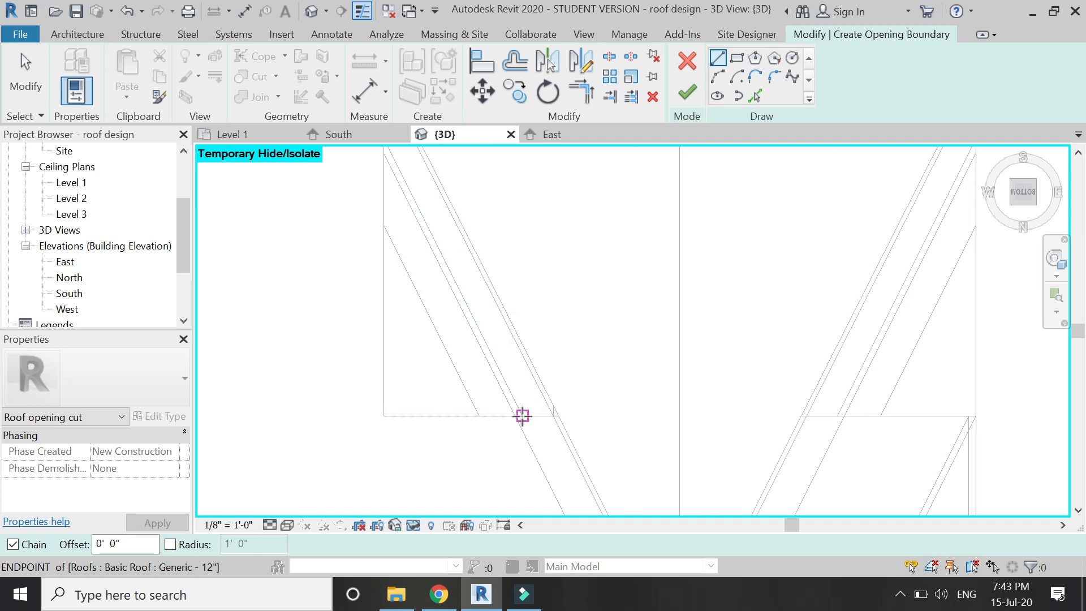
click(522, 416)
scroll(522, 416, down, 1)
click(407, 180)
click(400, 441)
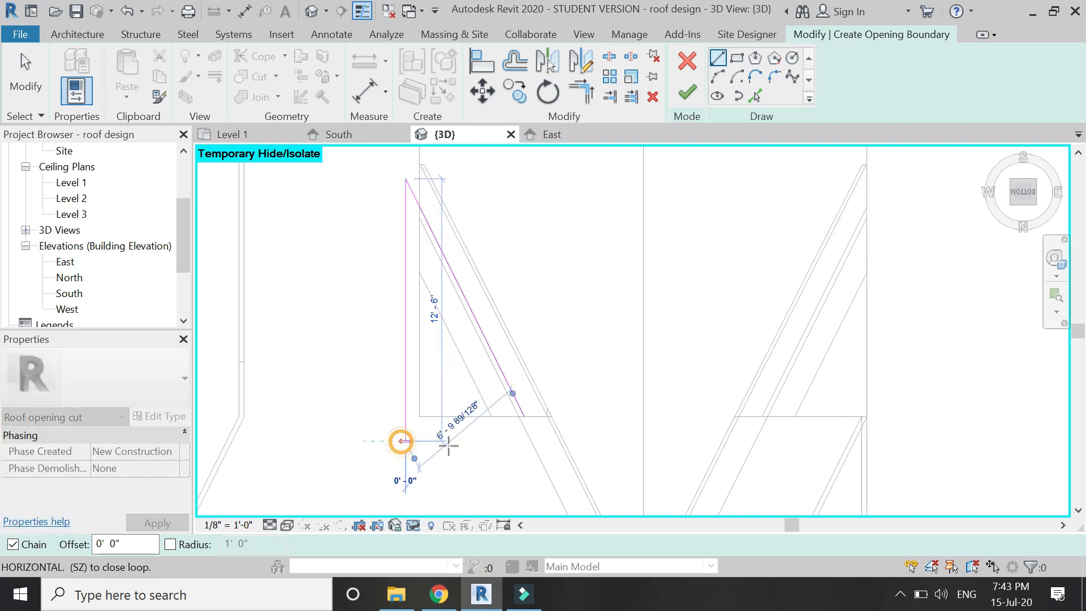
click(536, 440)
key(Escape)
key(Escape)
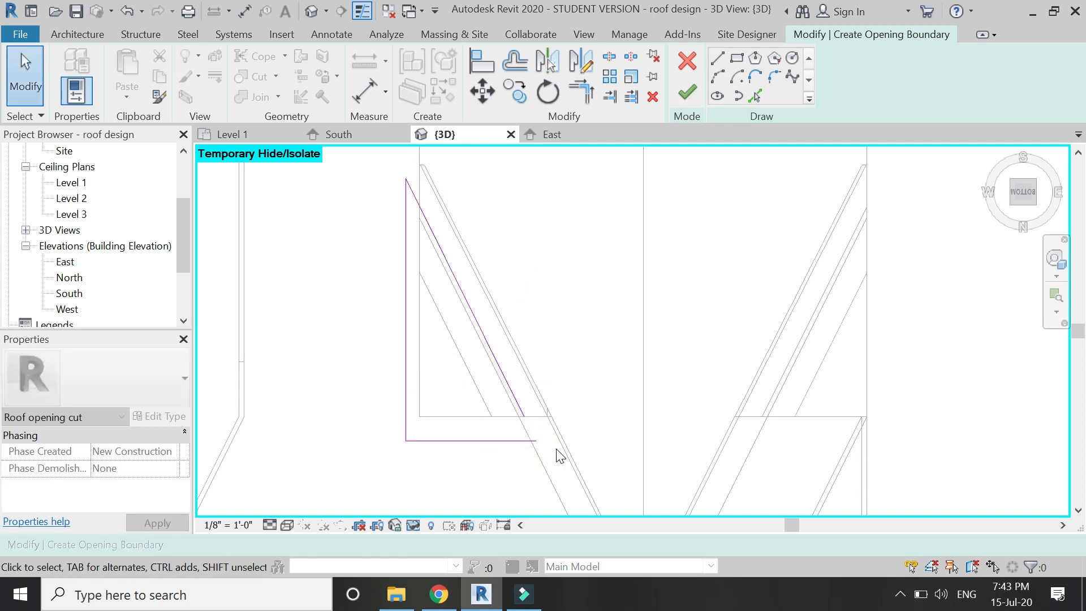
Step: Trim the west opening's sloping side and north edge into a closed corner and finish the opening cut
key(t)
key(r)
click(519, 405)
click(526, 440)
scroll(440, 401, down, 2)
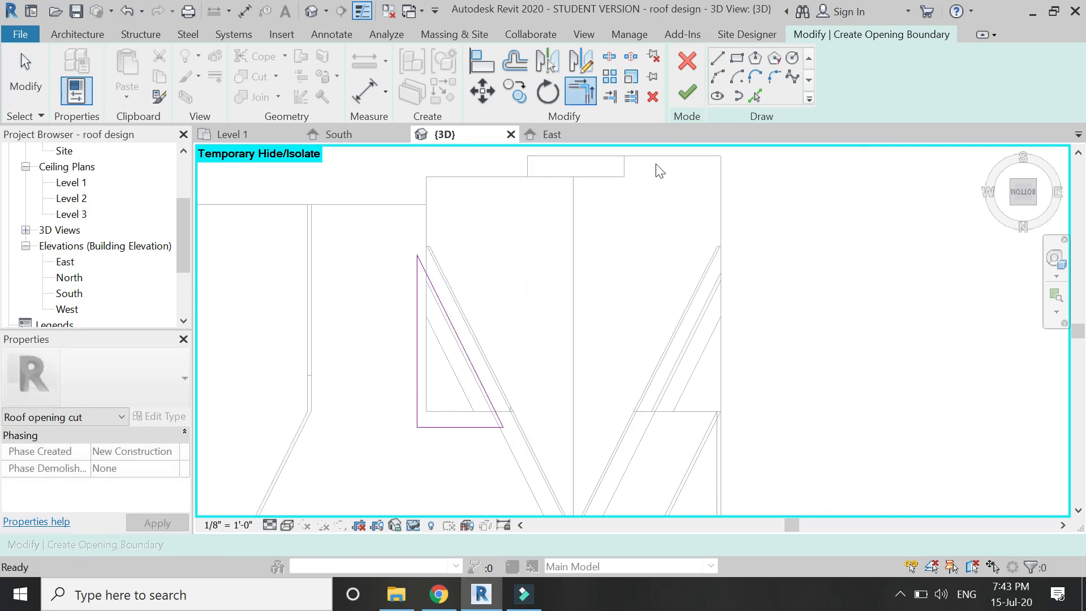
click(686, 94)
key(Escape)
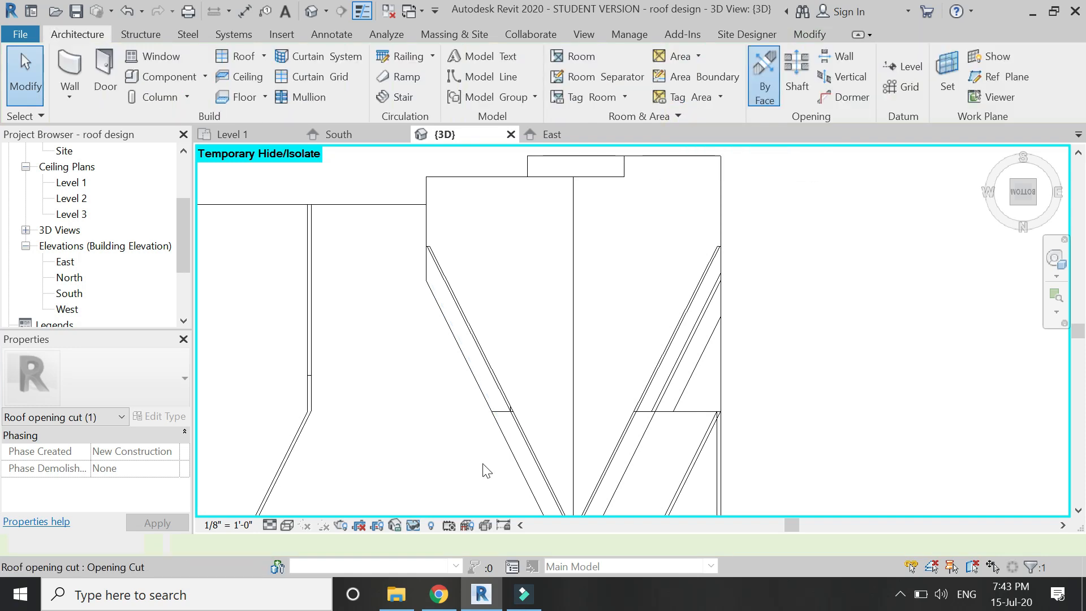
Step: Start an opening by face east of the same gable and sketch its sloping side about 13'-6" long, straight east side and horizontal north edge
scroll(866, 300, up, 1)
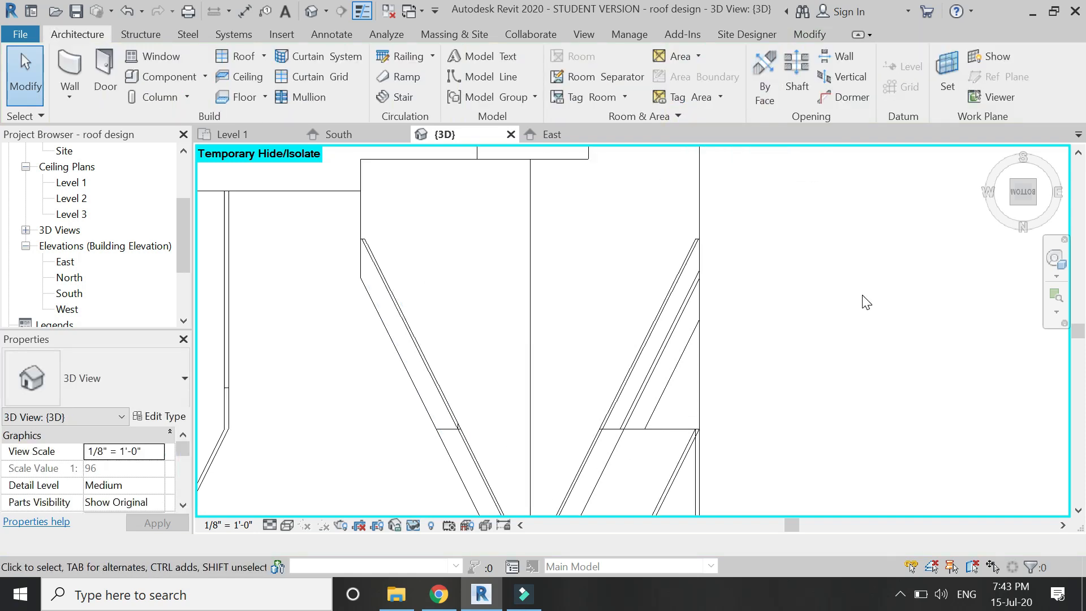
click(765, 102)
click(680, 423)
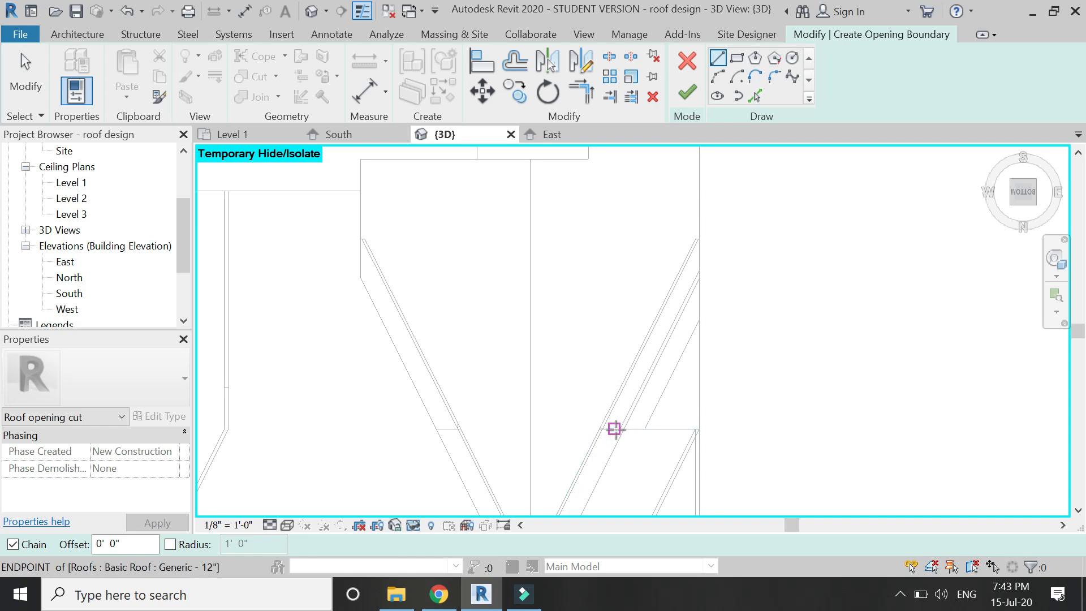
click(619, 428)
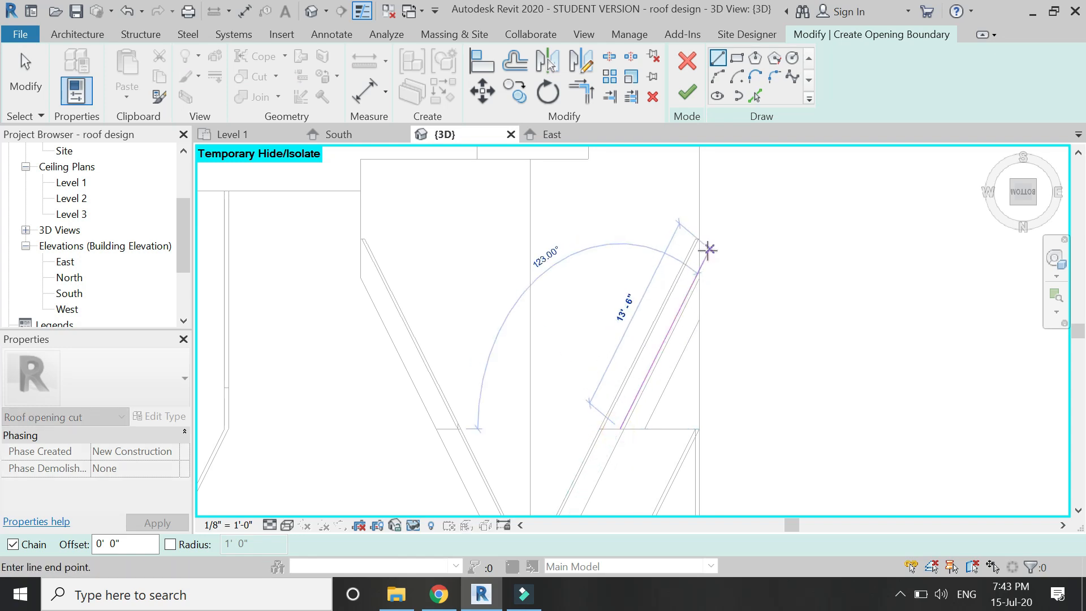
click(708, 249)
click(711, 447)
click(605, 447)
key(Escape)
key(Escape)
Step: Trim the east opening's sloping side and north edge to a corner and finish the opening cut
key(r)
click(632, 403)
click(631, 447)
key(Escape)
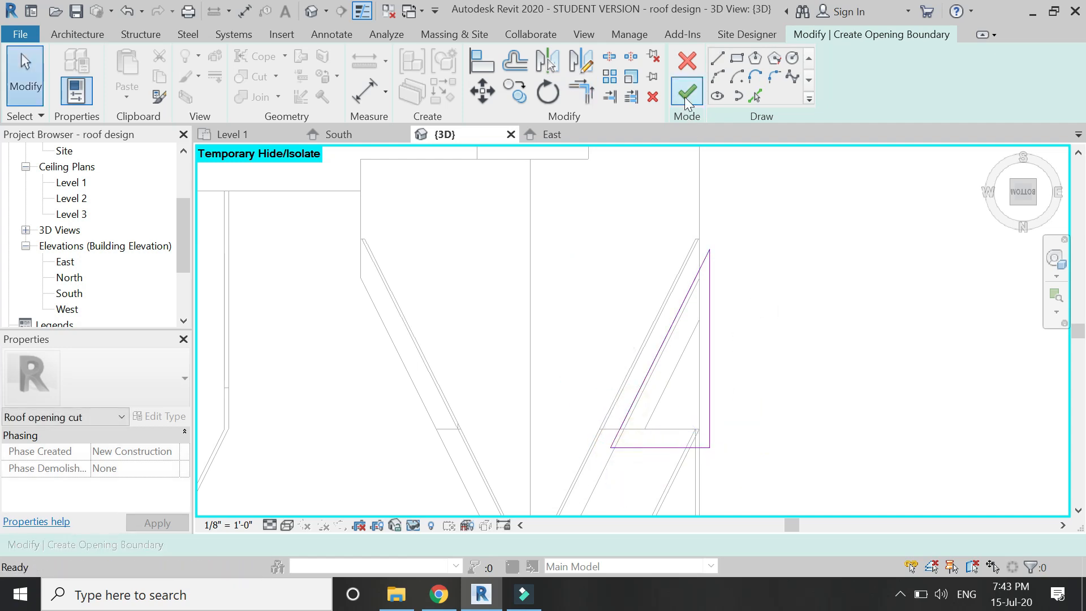
click(686, 92)
click(711, 342)
Step: Shade the 3D view and examine the cut roofs from below and from an isometric angle above
scroll(601, 370, down, 2)
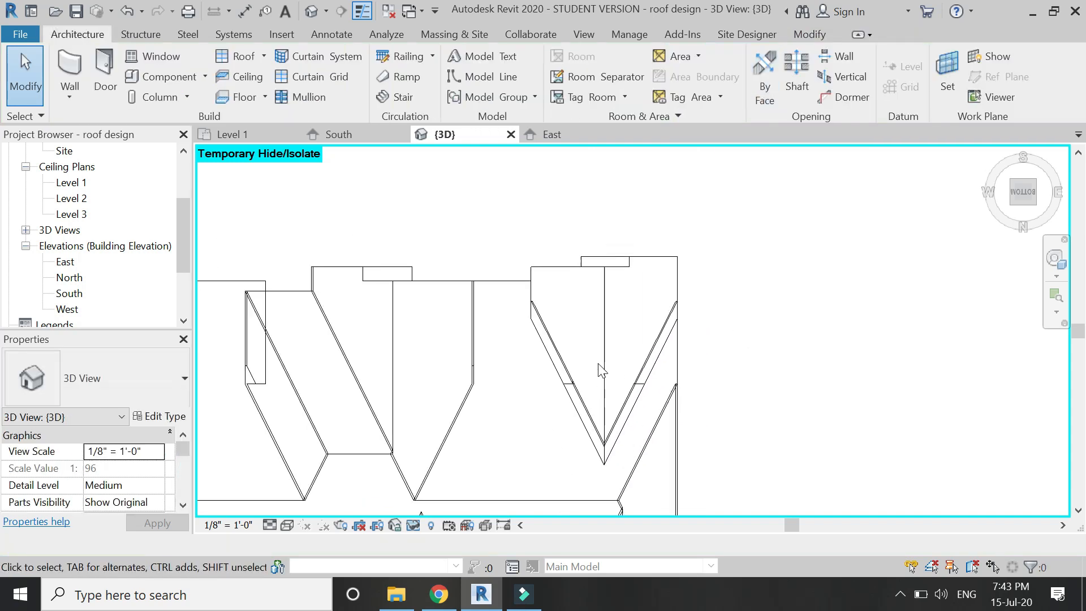
scroll(613, 308, down, 2)
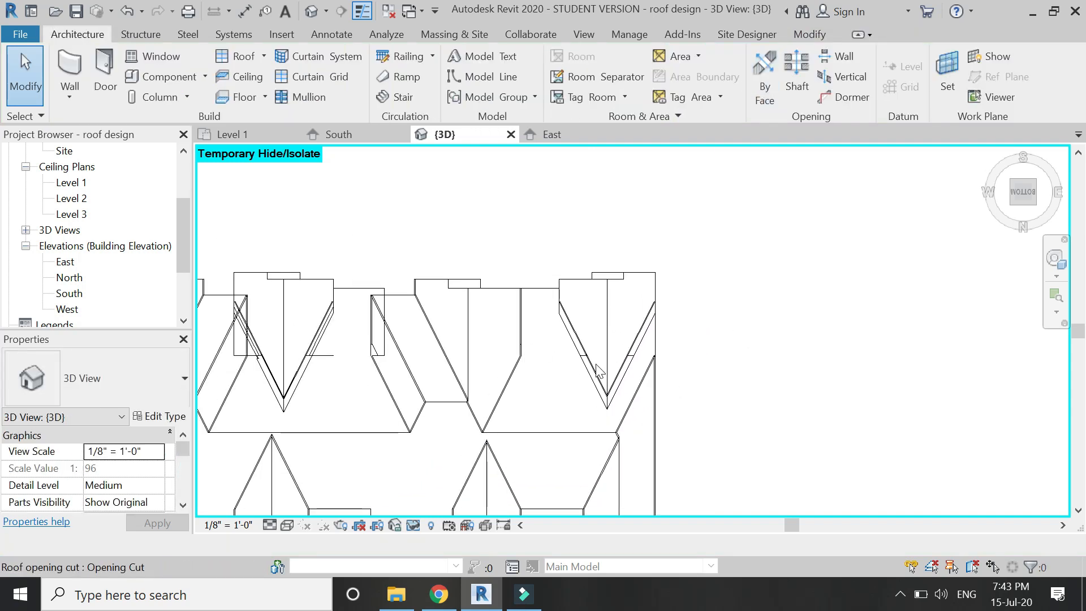
scroll(625, 331, down, 1)
click(324, 524)
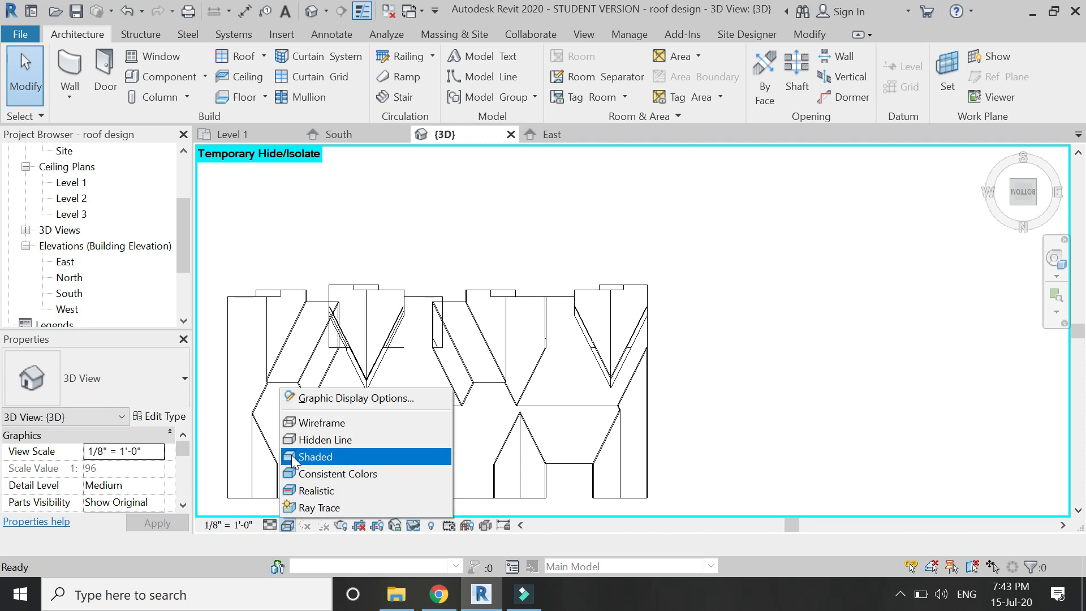
click(290, 454)
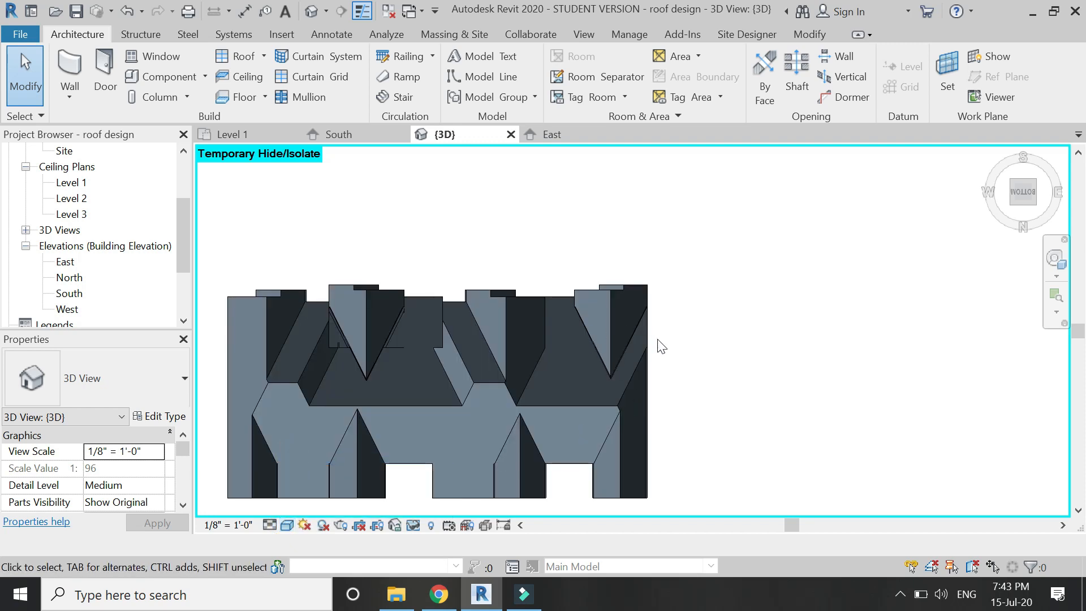
scroll(327, 328, up, 3)
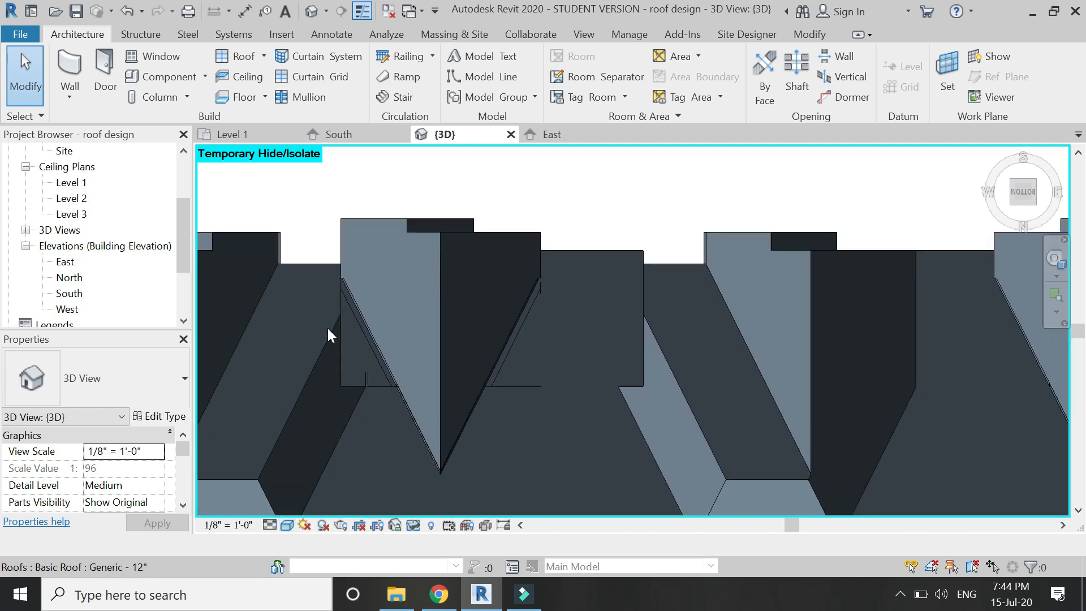
scroll(327, 328, up, 3)
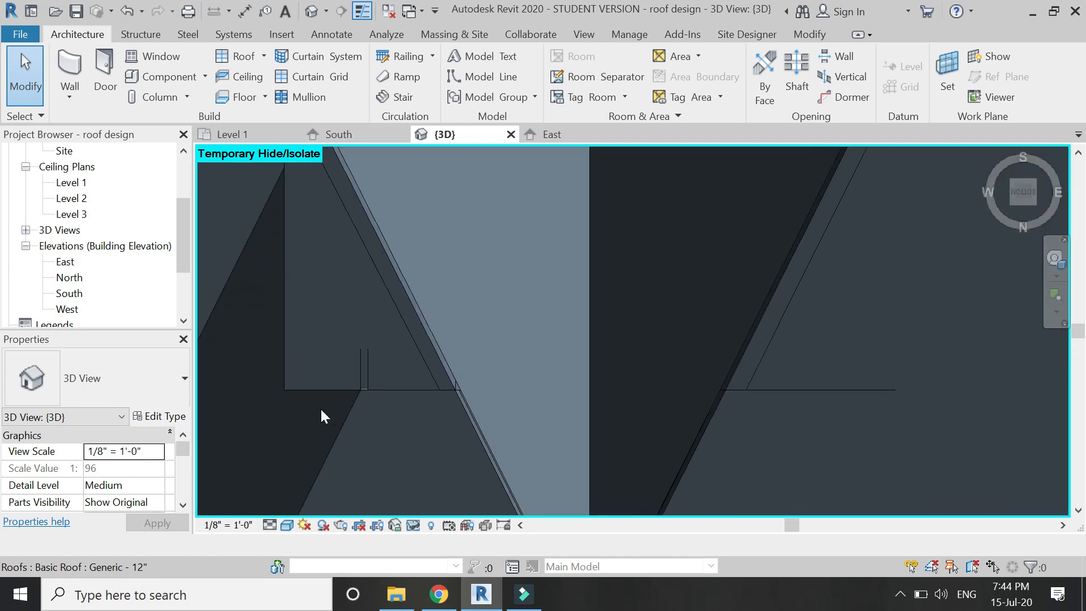
scroll(308, 407, down, 8)
scroll(524, 361, up, 3)
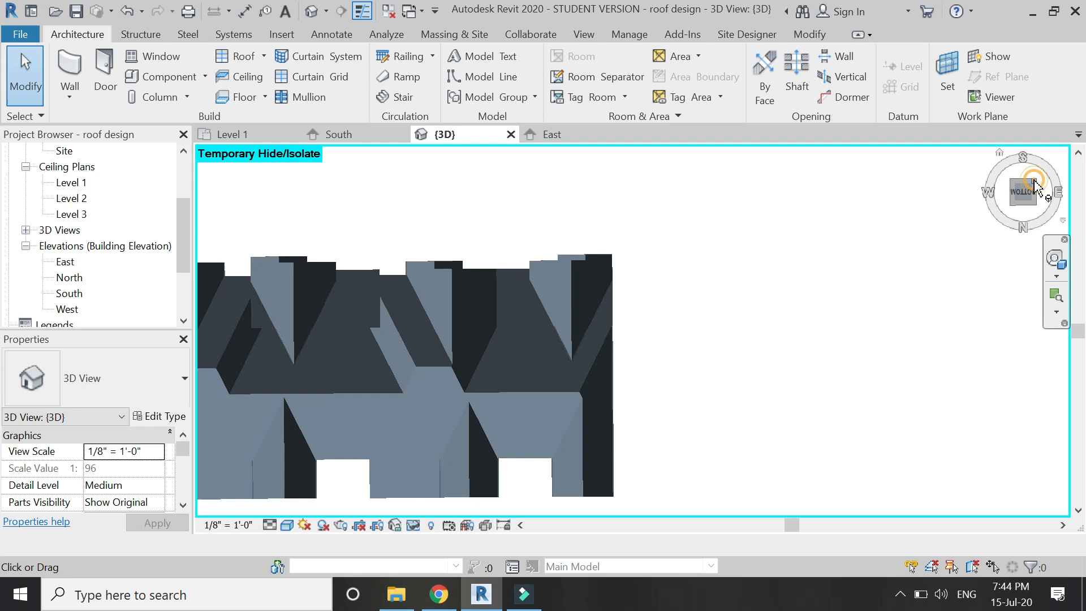
click(1031, 207)
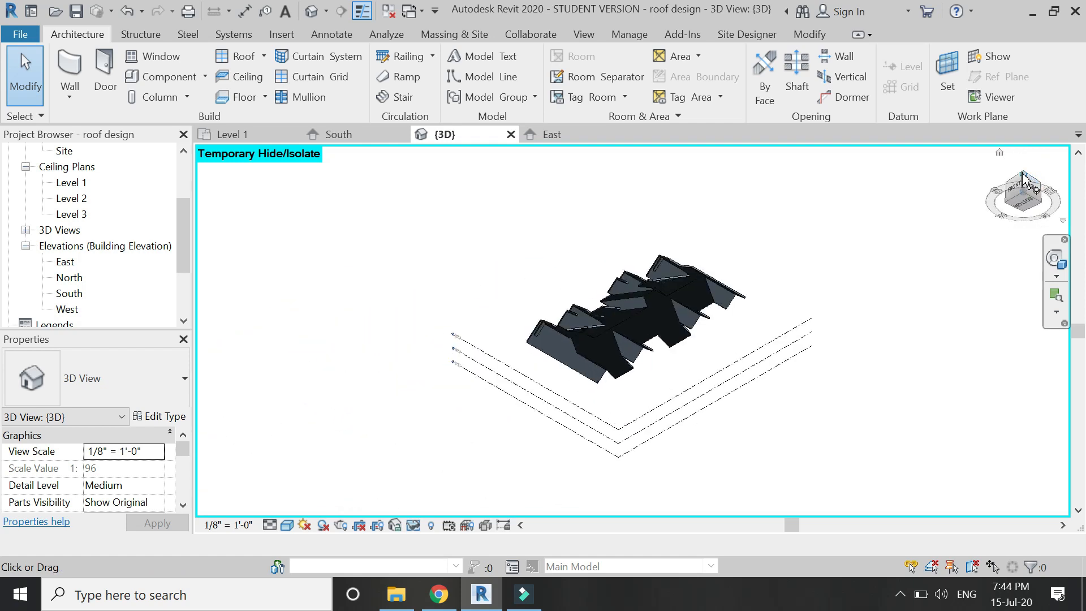
click(1024, 177)
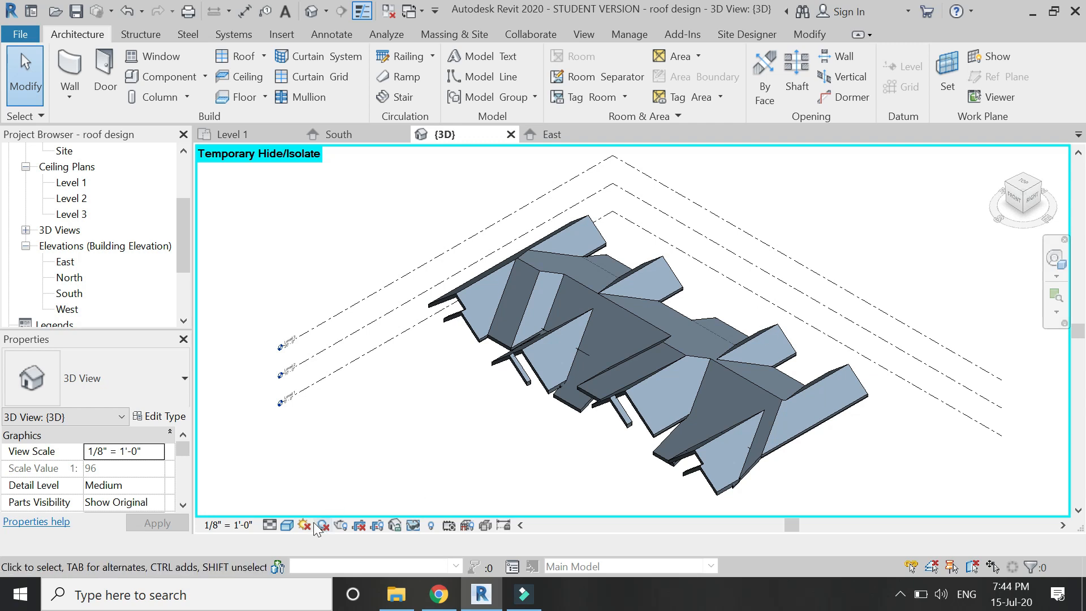
Step: Show the model as a wireframe from the top and reset the temporary hide/isolate
click(287, 526)
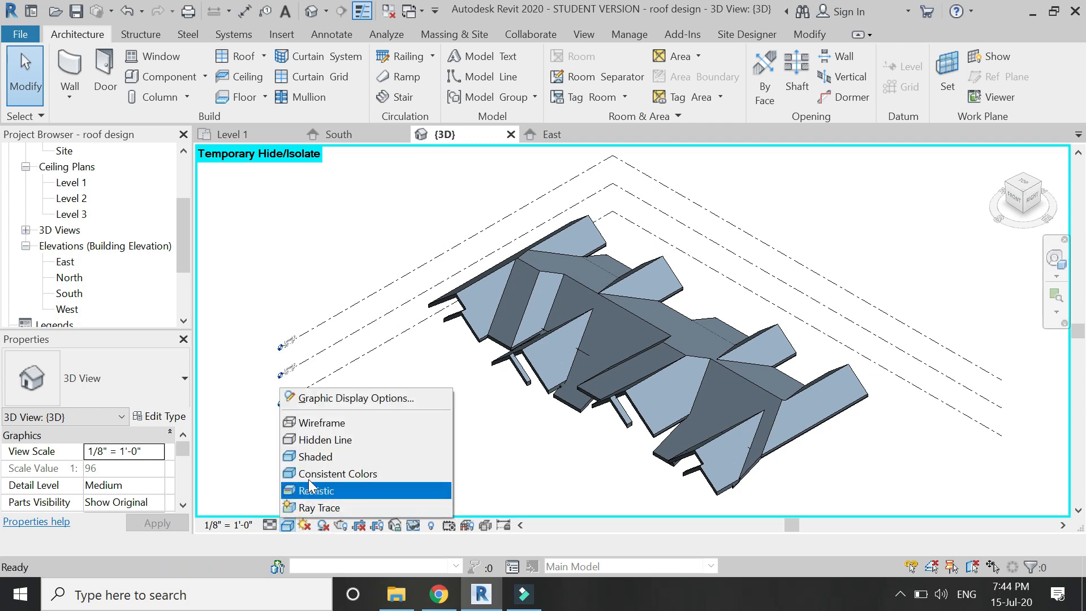
click(321, 422)
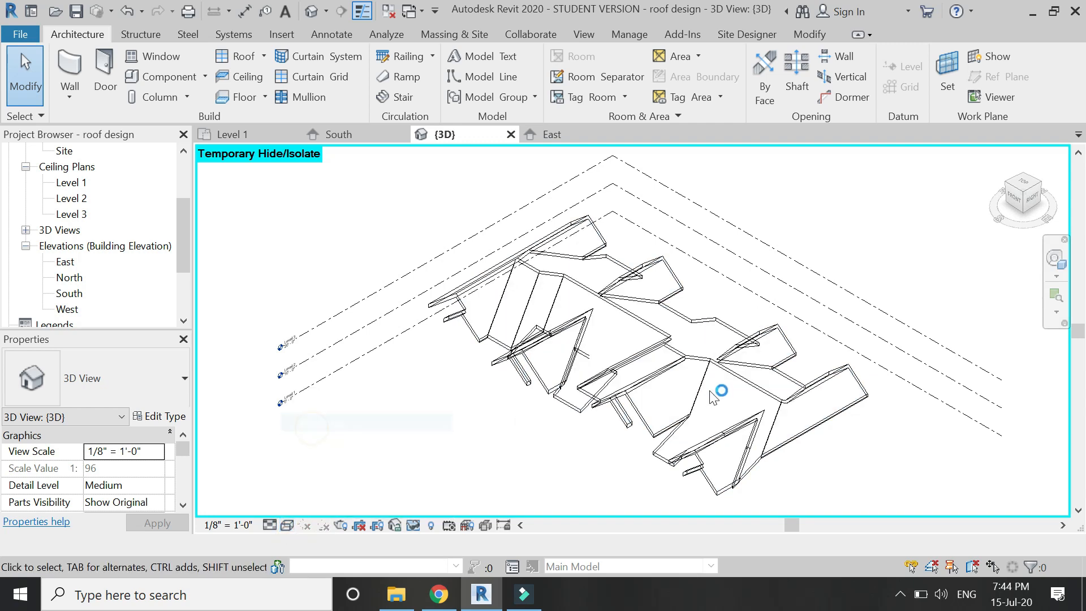
click(1022, 191)
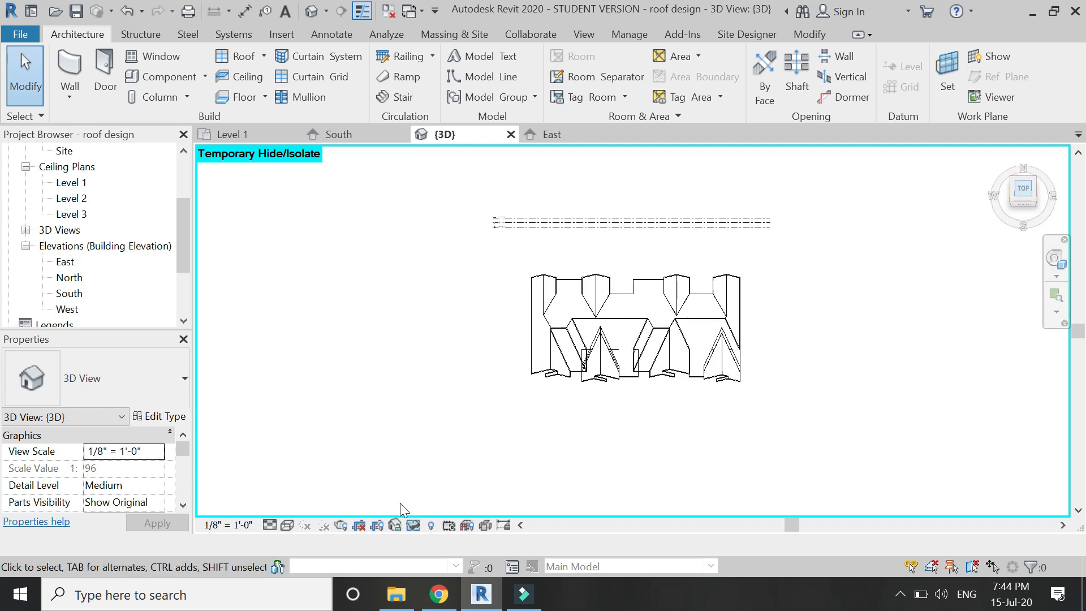
click(415, 526)
click(464, 571)
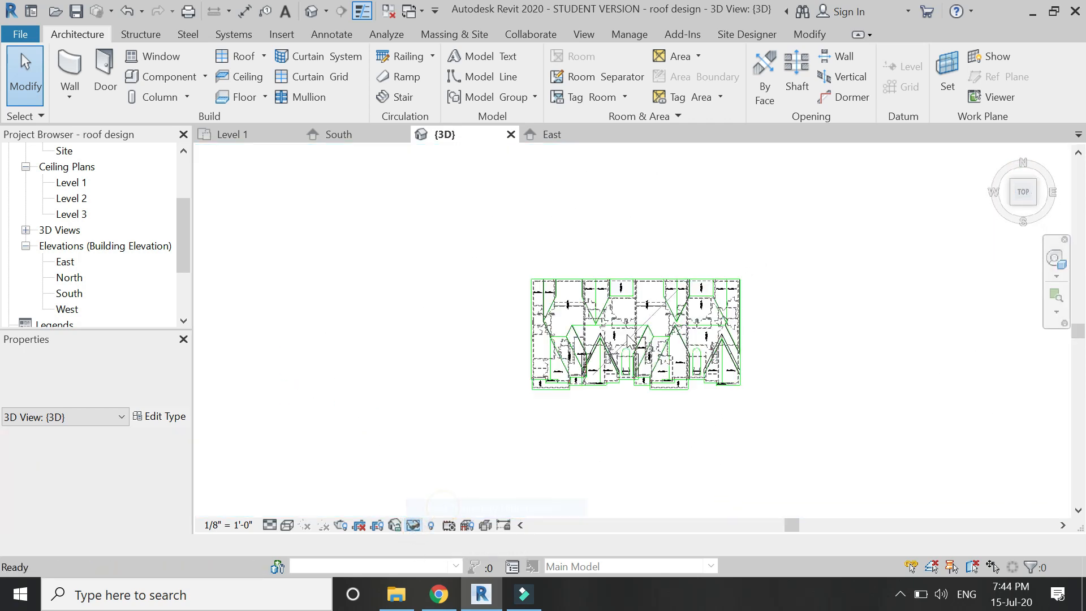
Step: Set the work plane for a new low-pitch roof on Level 2
scroll(639, 261, up, 7)
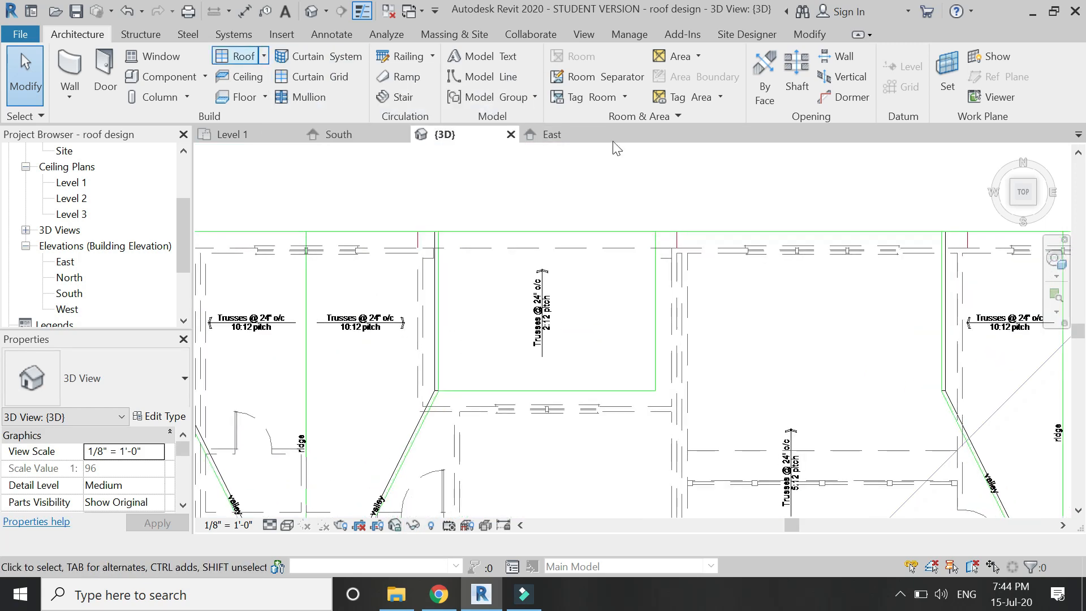
click(940, 85)
click(873, 278)
click(819, 300)
click(777, 375)
Step: Start a footprint roof and sketch a rectangle about 11'-4" deep around the western 2:12 pitch area on the plan's north side
click(248, 56)
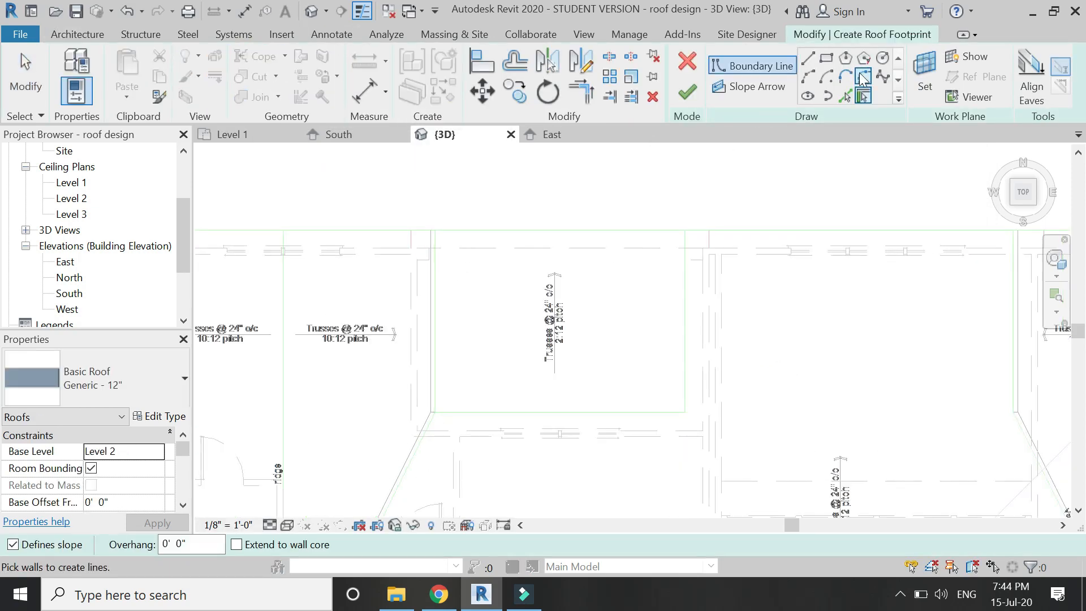
click(827, 59)
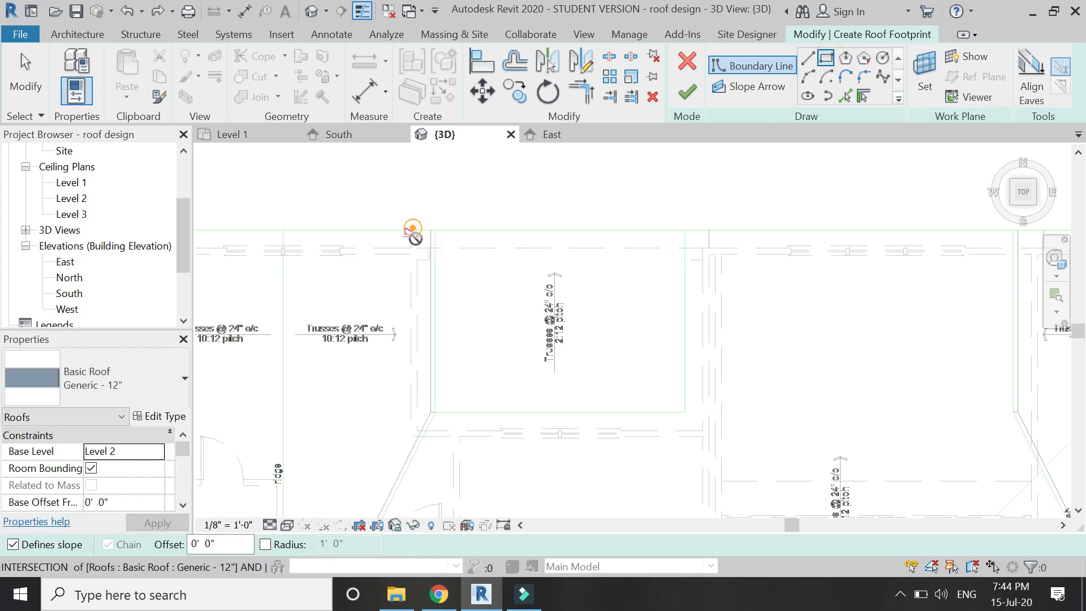
click(411, 229)
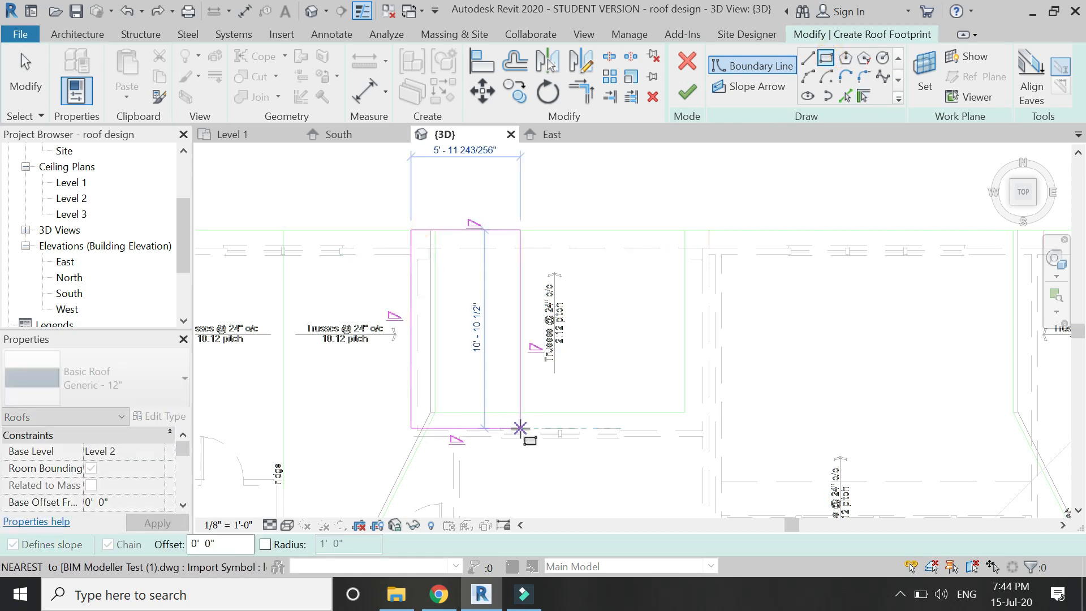
click(710, 437)
key(Escape)
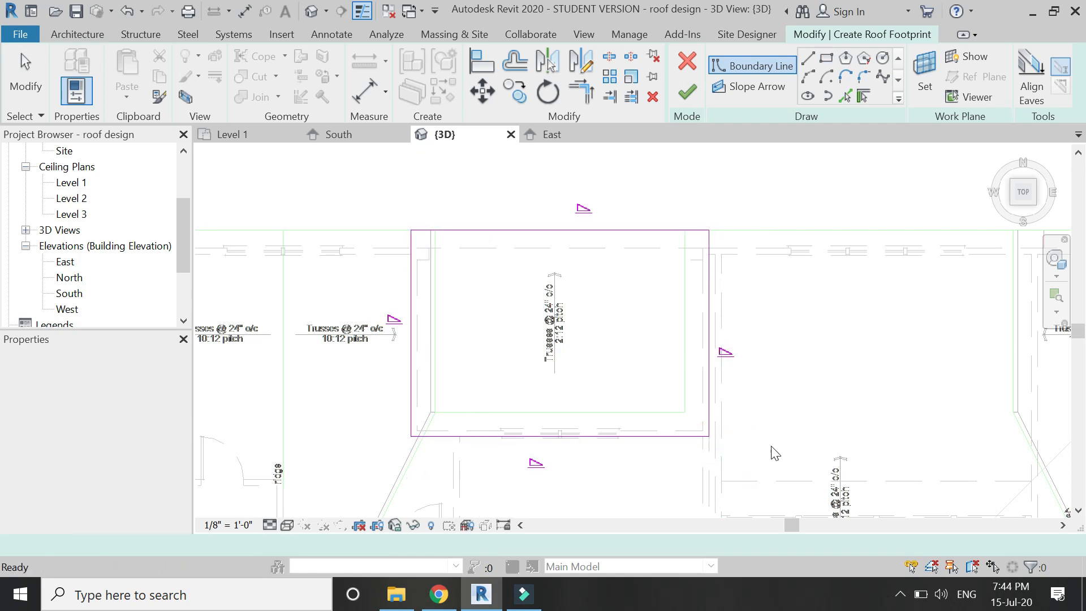
key(Escape)
Step: Remove the slope from the west, east and south edges, set the north edge's slope to 2"/12", and finish the roof
drag(745, 472, 379, 294)
click(547, 229)
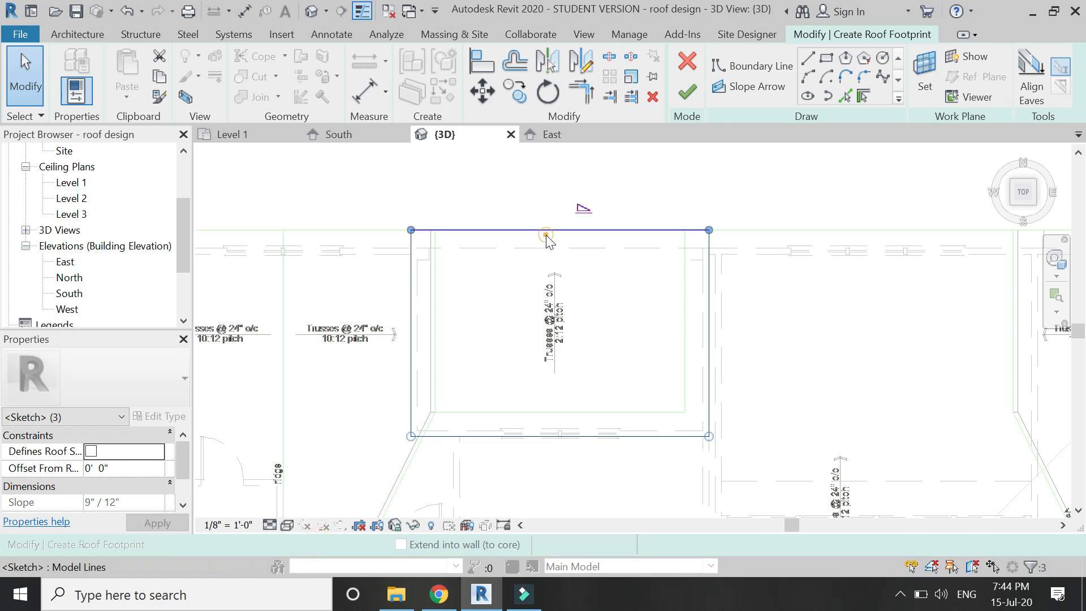
click(613, 208)
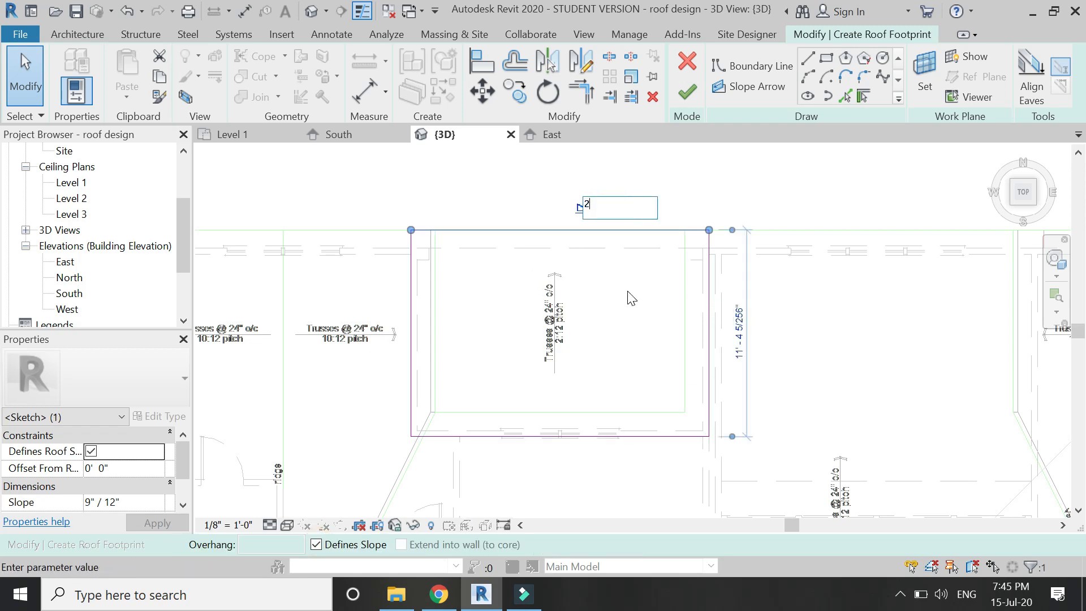
key(Return)
click(696, 86)
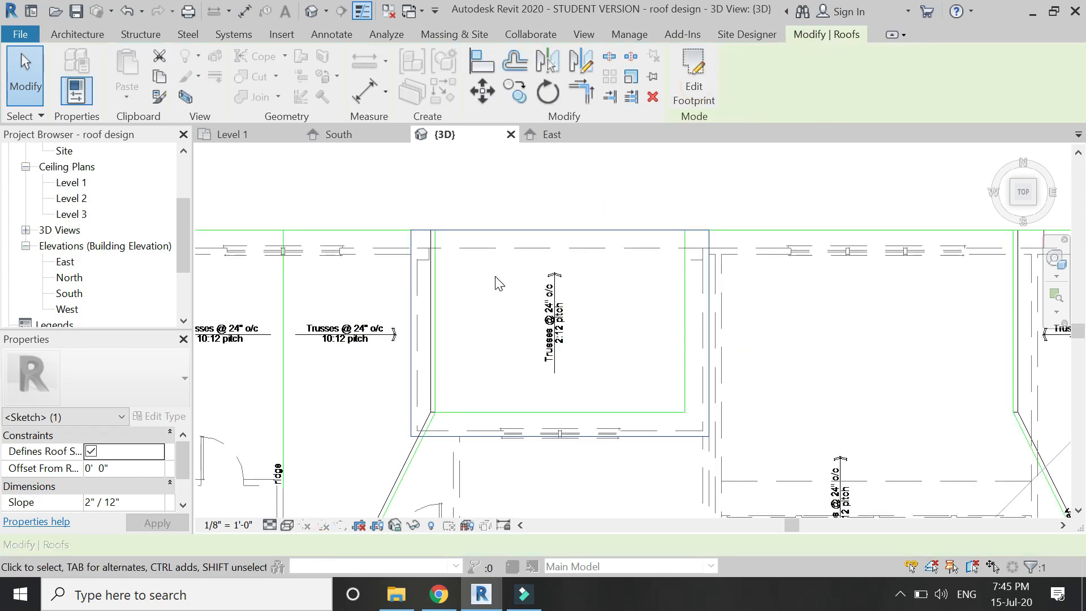
click(315, 273)
Step: Start another footprint roof and sketch a 16'-4" wide rectangle around the 2:12 pitch area between the two eastern gables
scroll(317, 276, down, 4)
scroll(754, 310, up, 3)
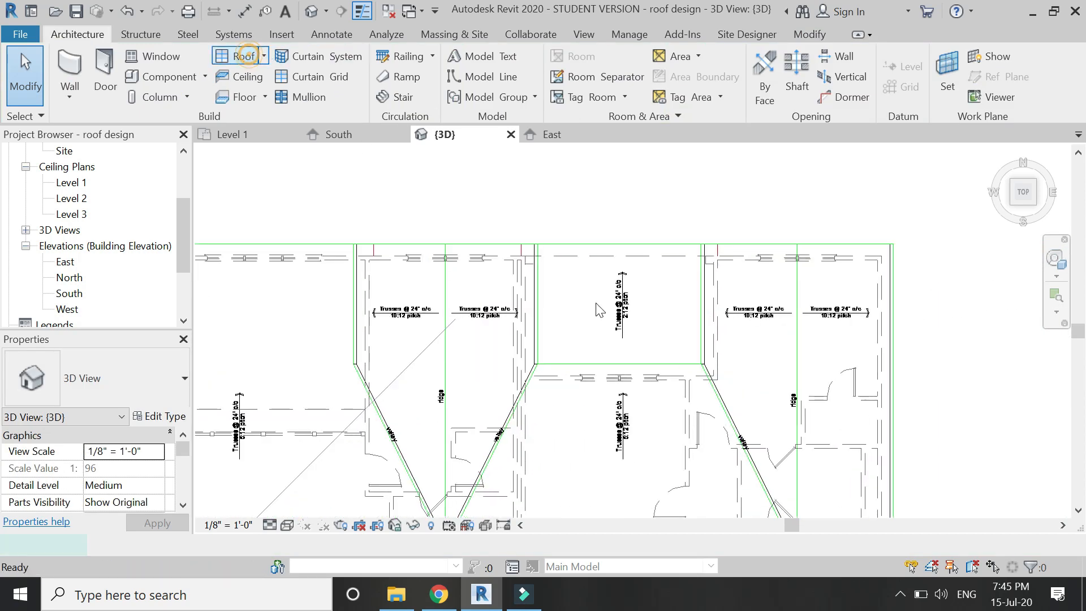
scroll(707, 280, up, 2)
click(826, 58)
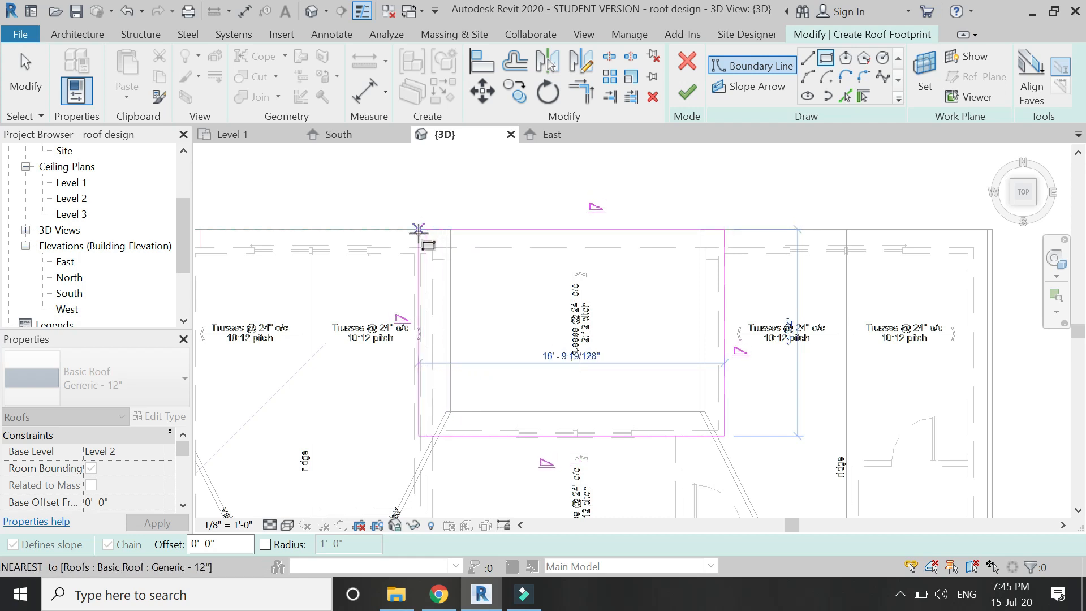
click(426, 229)
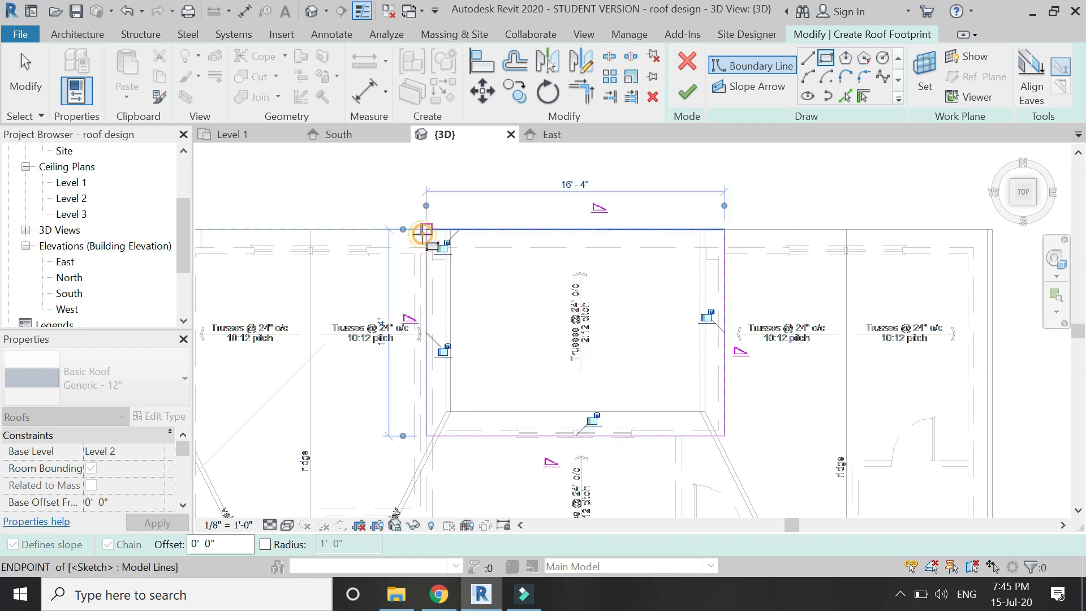
Step: Remove the slope from the rectangle's west, east and south edges, set its north edge's slope to 2"/12", and finish the eastern roof
key(Escape)
key(Escape)
drag(754, 473, 411, 315)
click(682, 232)
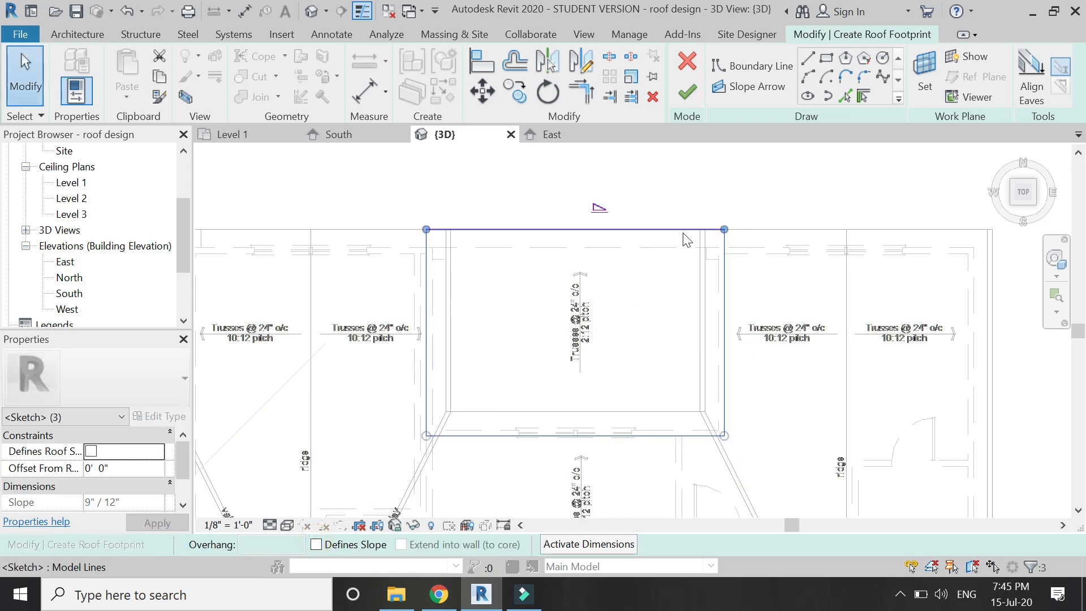
click(625, 203)
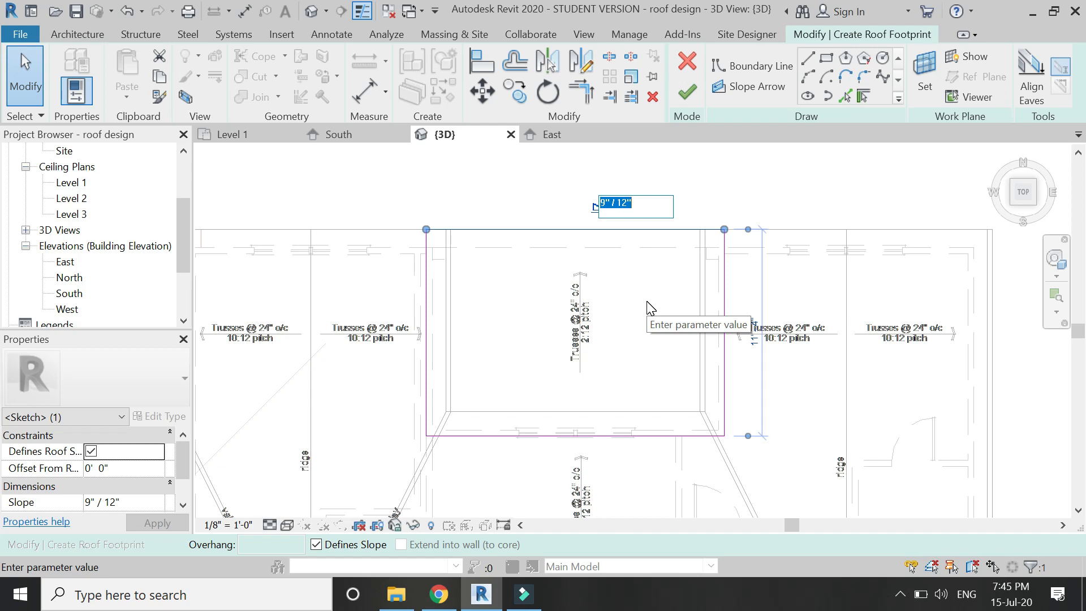
text(2)
key(Return)
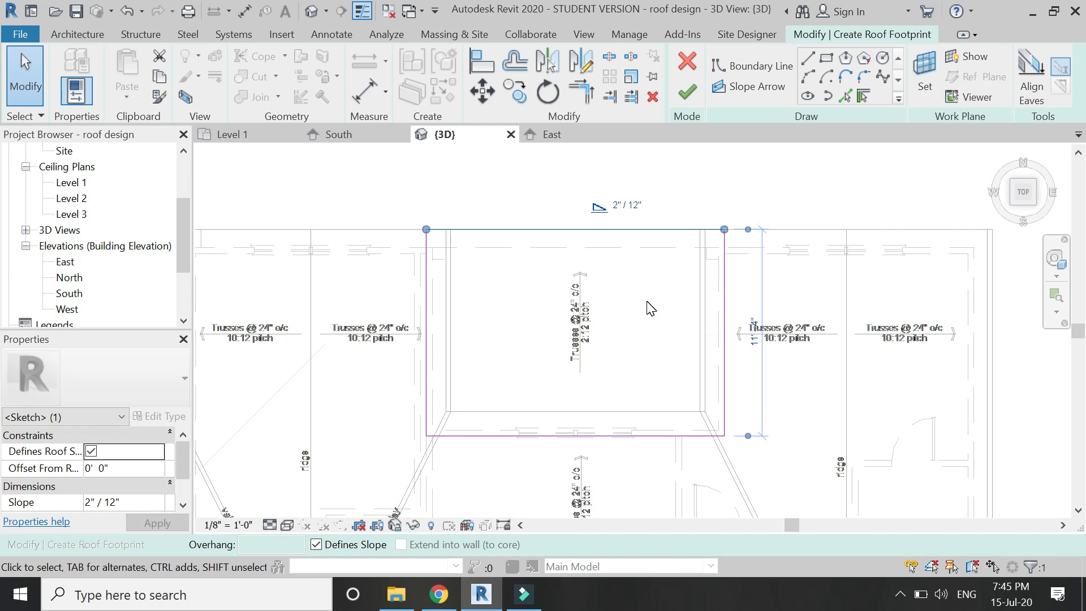
click(688, 93)
click(678, 174)
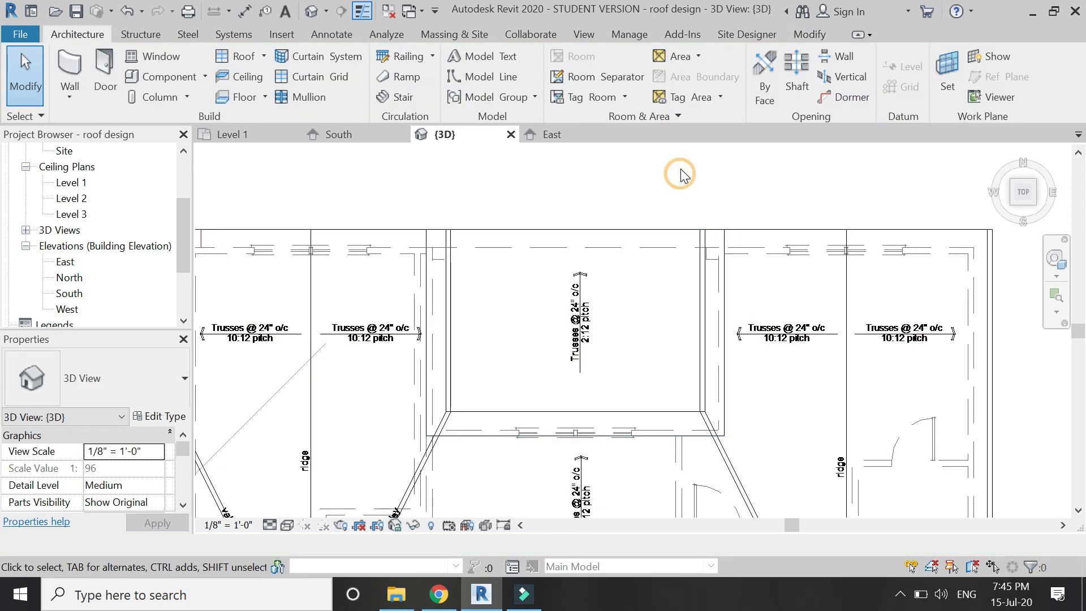
Step: Start a footprint roof at the plan's southwest corner and draw the stepped north boundary of the 3:12 pitch area, with a 12'-4" eastern run
scroll(692, 179, down, 4)
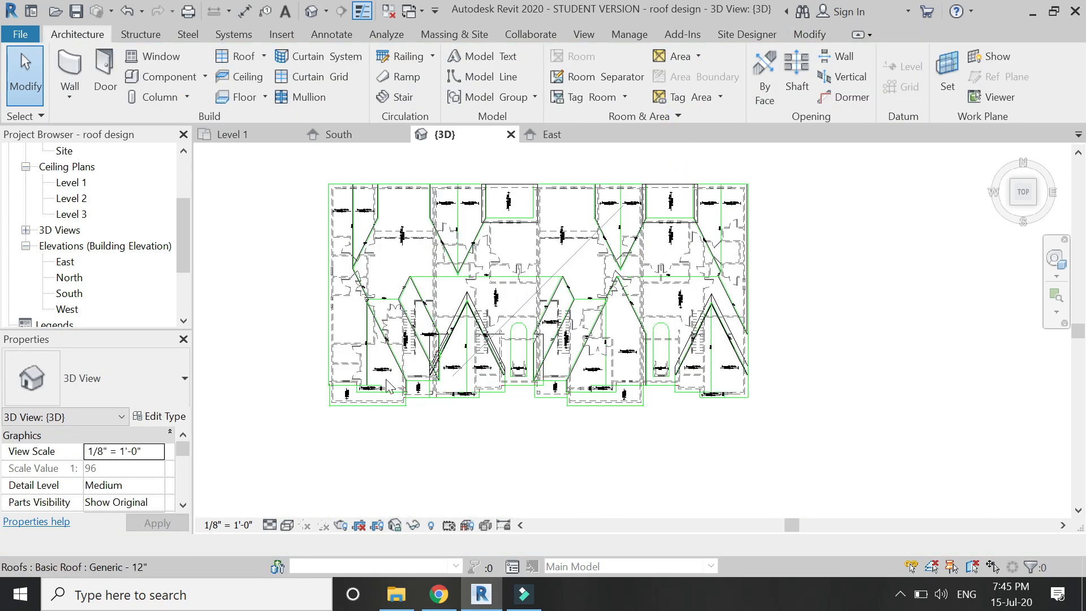
scroll(337, 386, up, 5)
scroll(326, 383, up, 3)
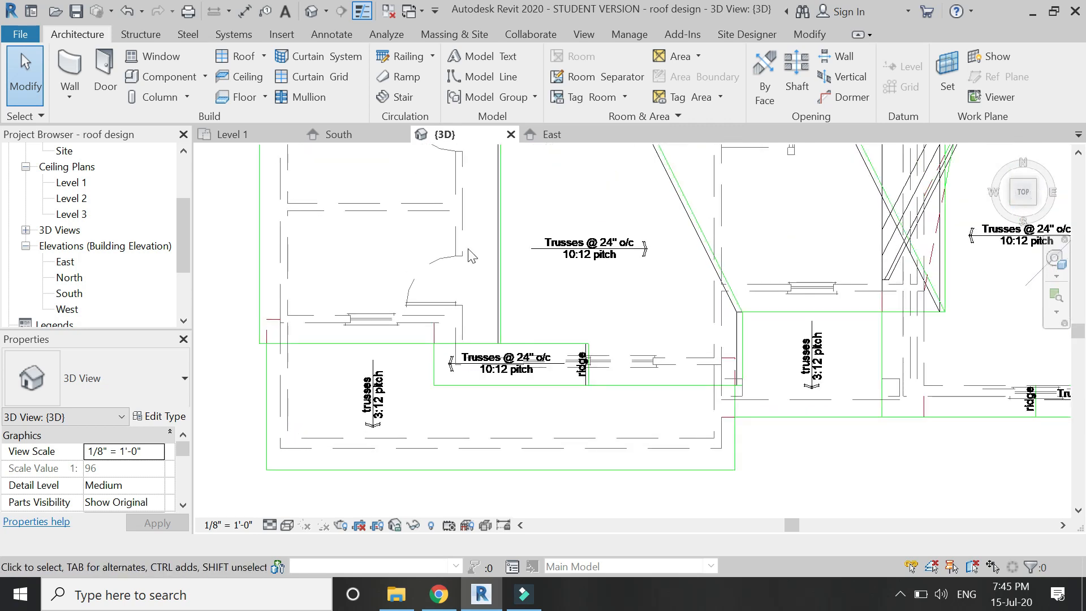
click(240, 56)
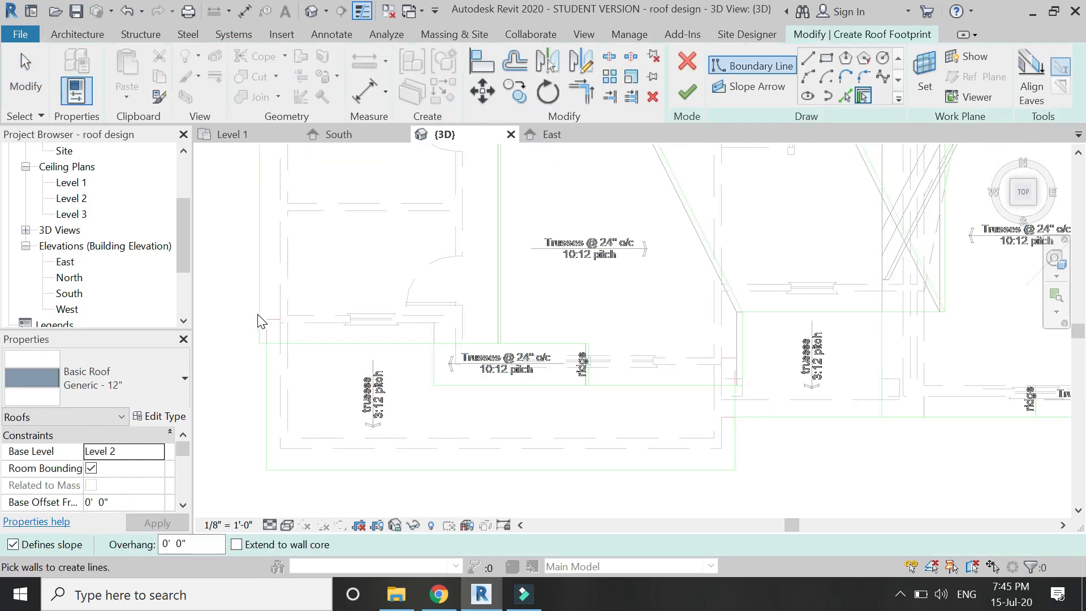
click(809, 61)
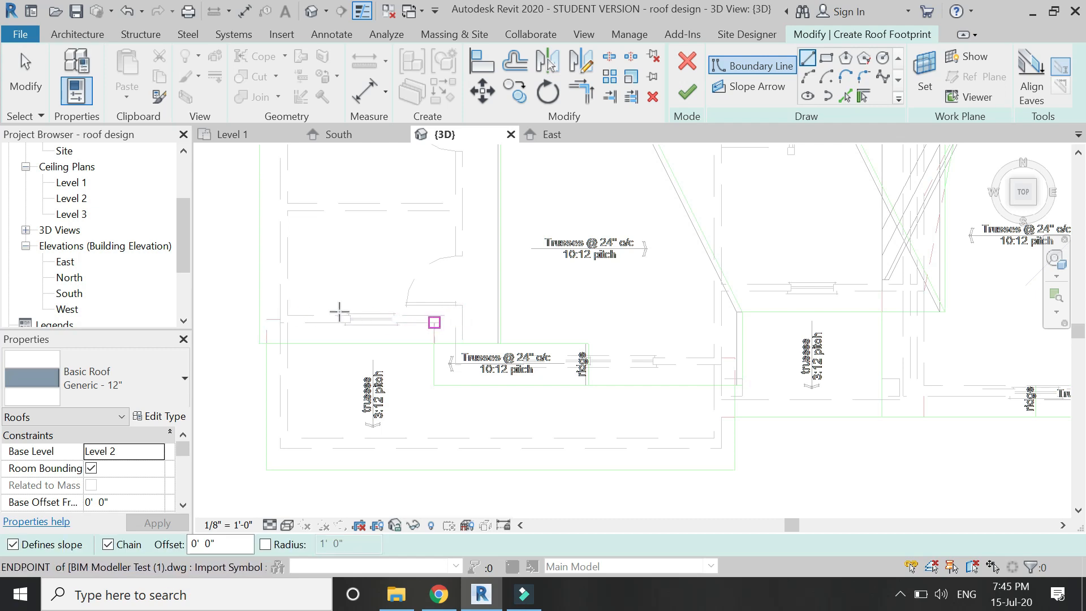
scroll(280, 317, up, 3)
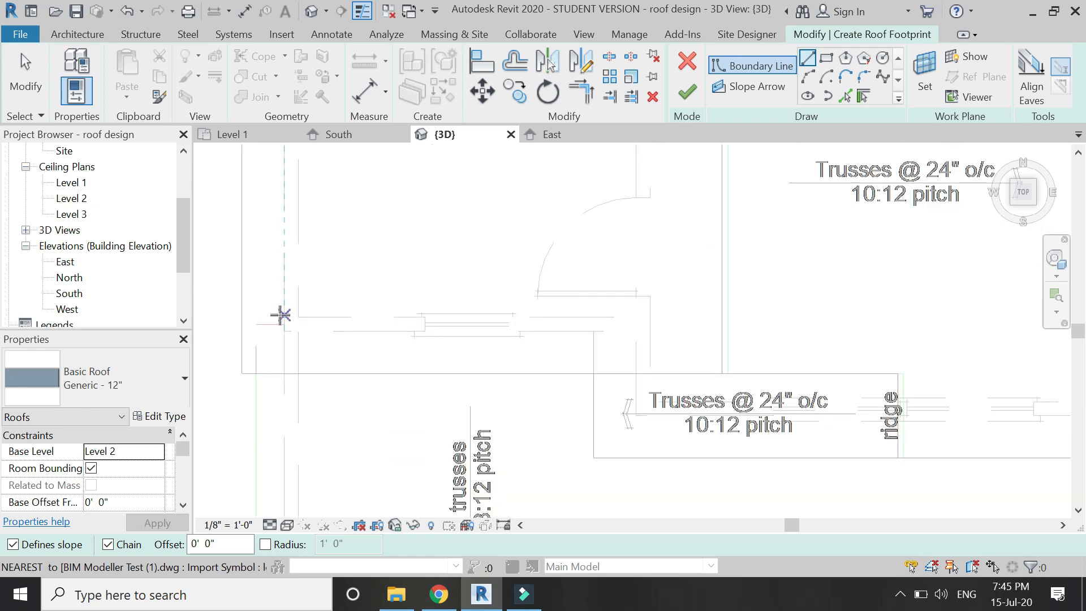
click(284, 316)
click(650, 316)
scroll(649, 316, down, 3)
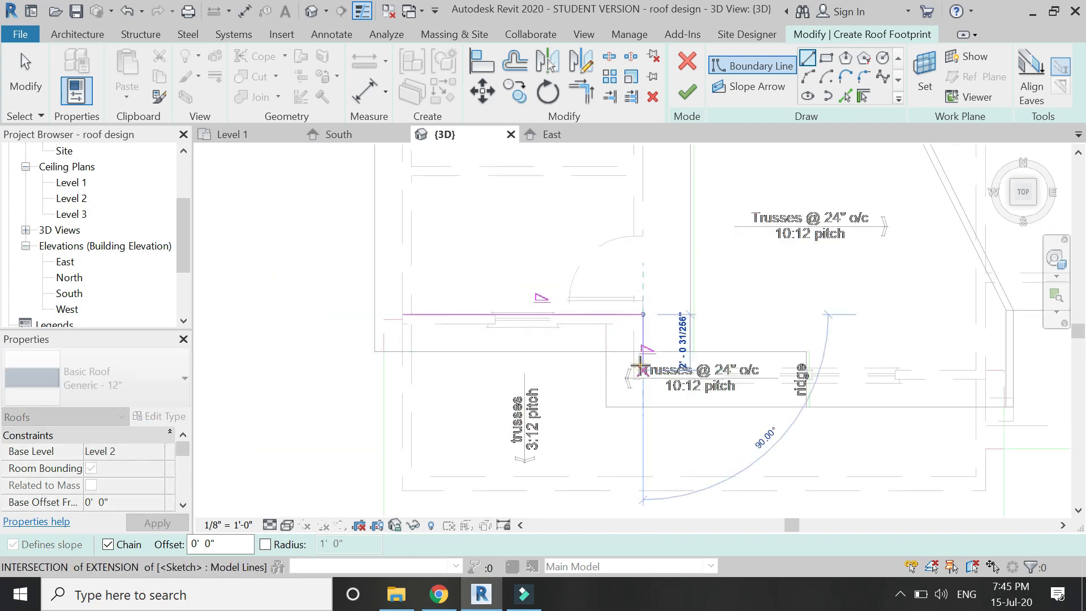
click(642, 367)
scroll(897, 366, up, 1)
click(900, 367)
scroll(899, 367, down, 1)
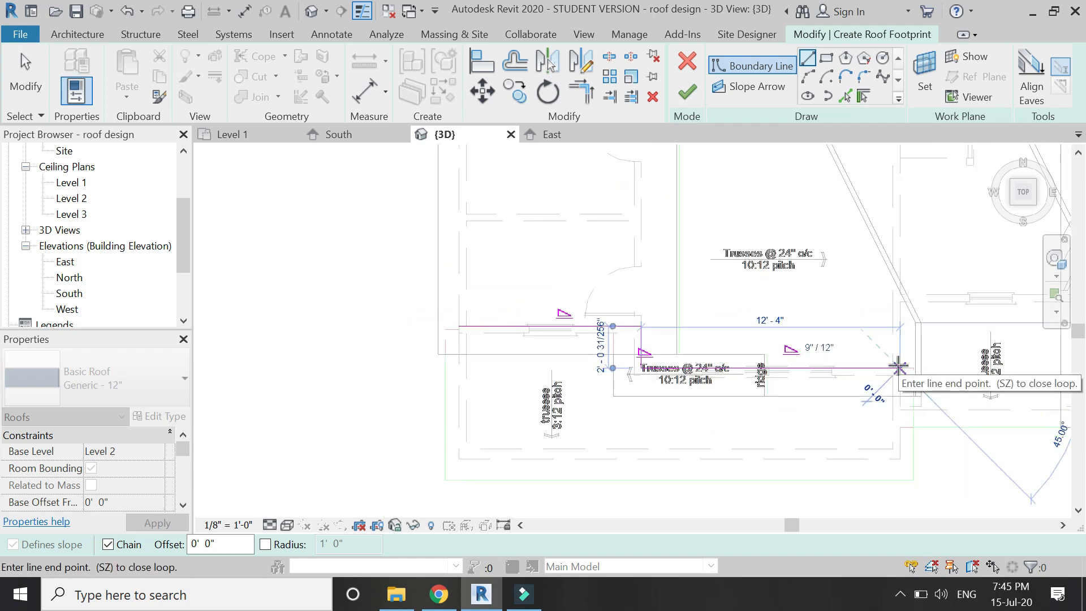
Step: Close the L-shaped outline with east, south and west edges along the DWG eave lines, and trim its northwest corner
click(899, 479)
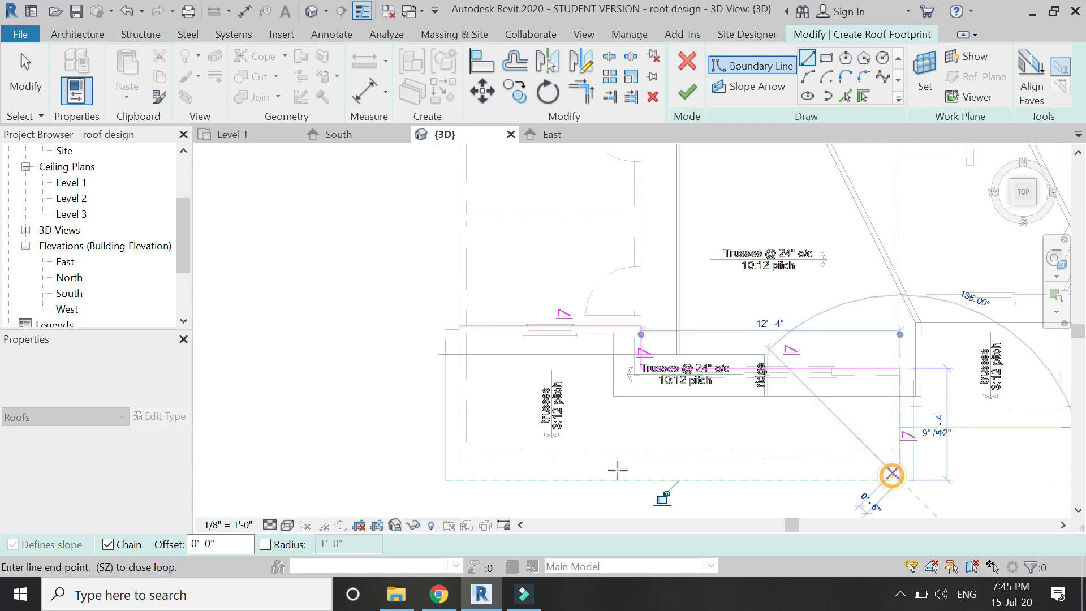
click(446, 480)
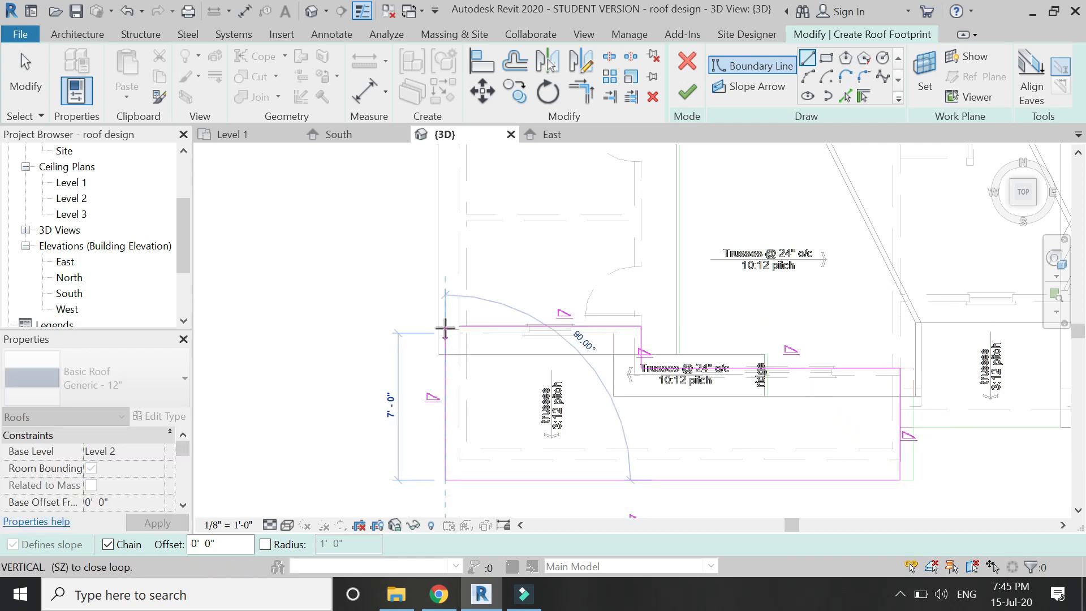
click(445, 326)
key(Escape)
key(t)
key(r)
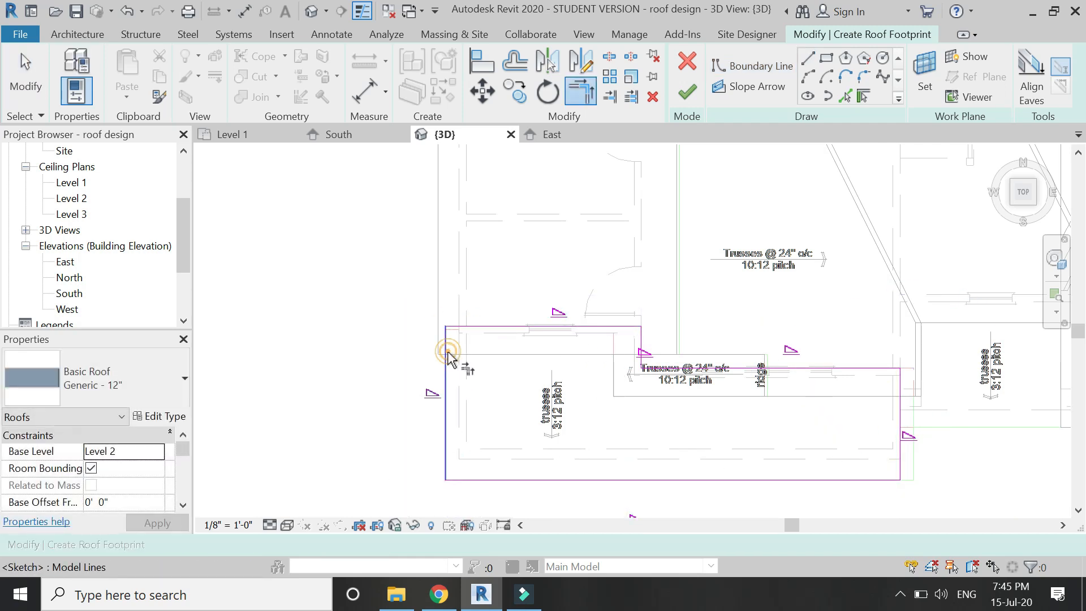
scroll(424, 350, down, 2)
key(Escape)
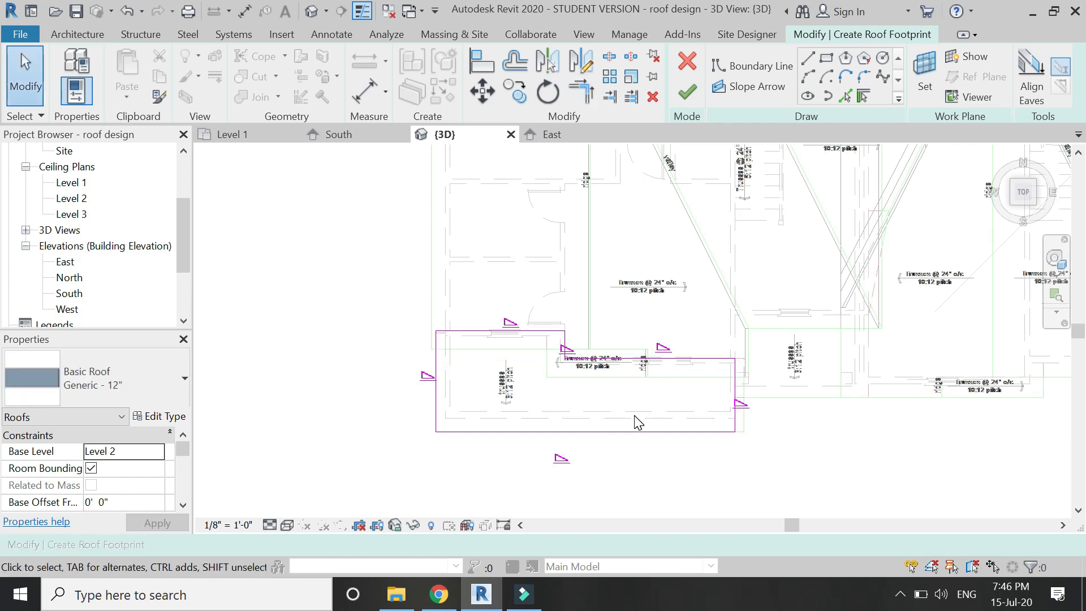
Step: Remove the slope from the west and east edges of the L-shaped roof outline
scroll(643, 392, up, 1)
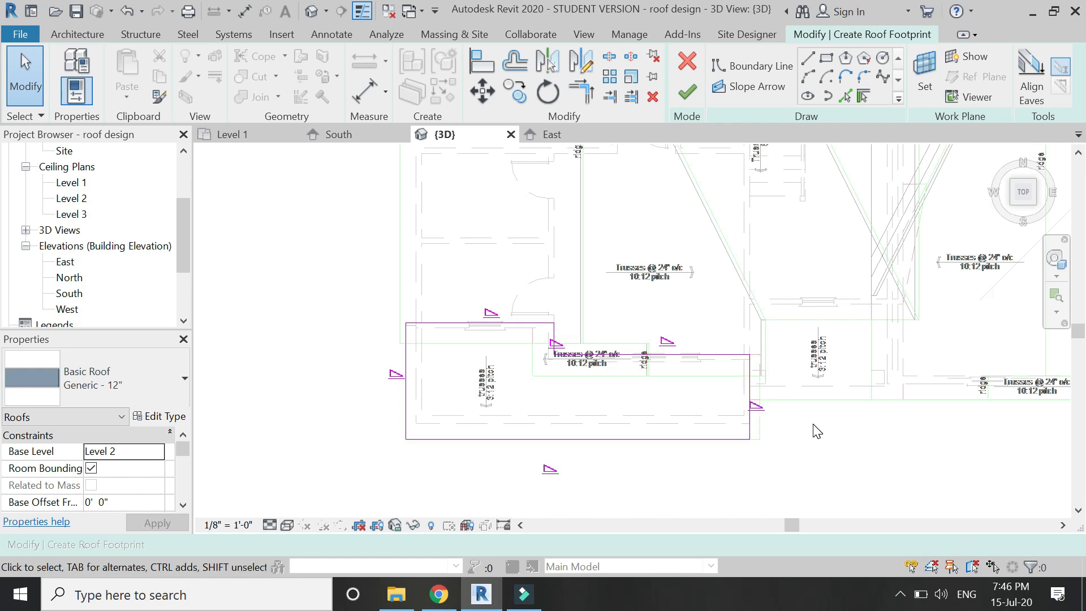
drag(814, 421, 663, 392)
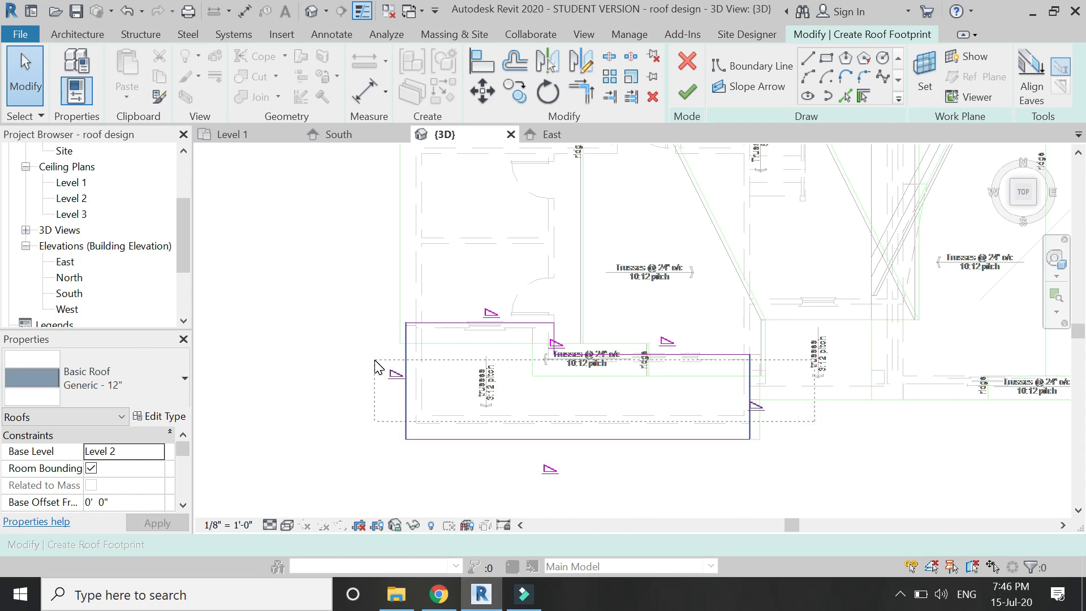
drag(375, 360, 375, 361)
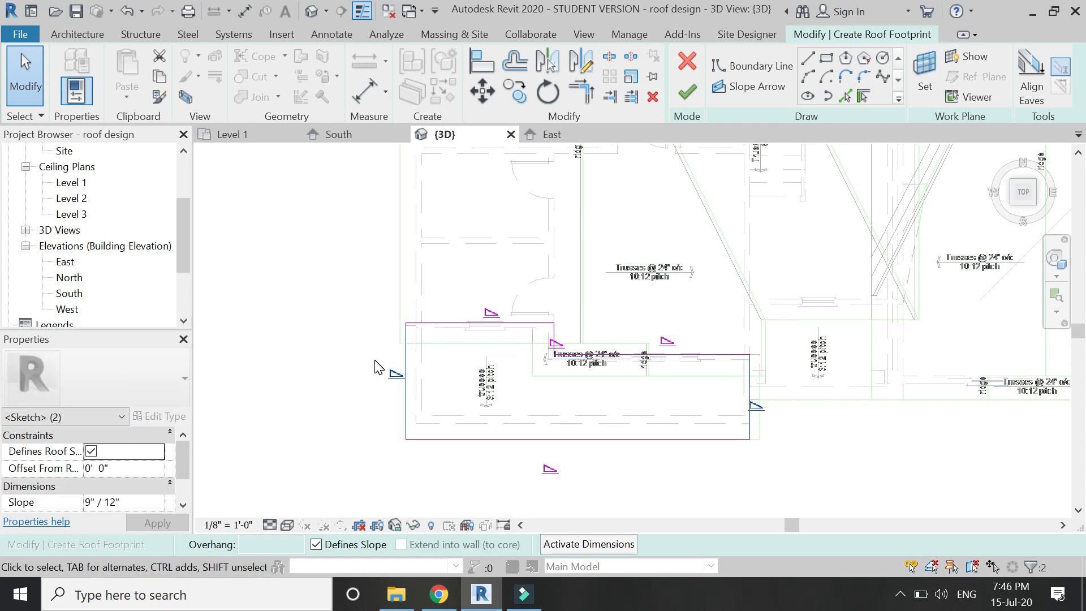
click(316, 545)
click(310, 393)
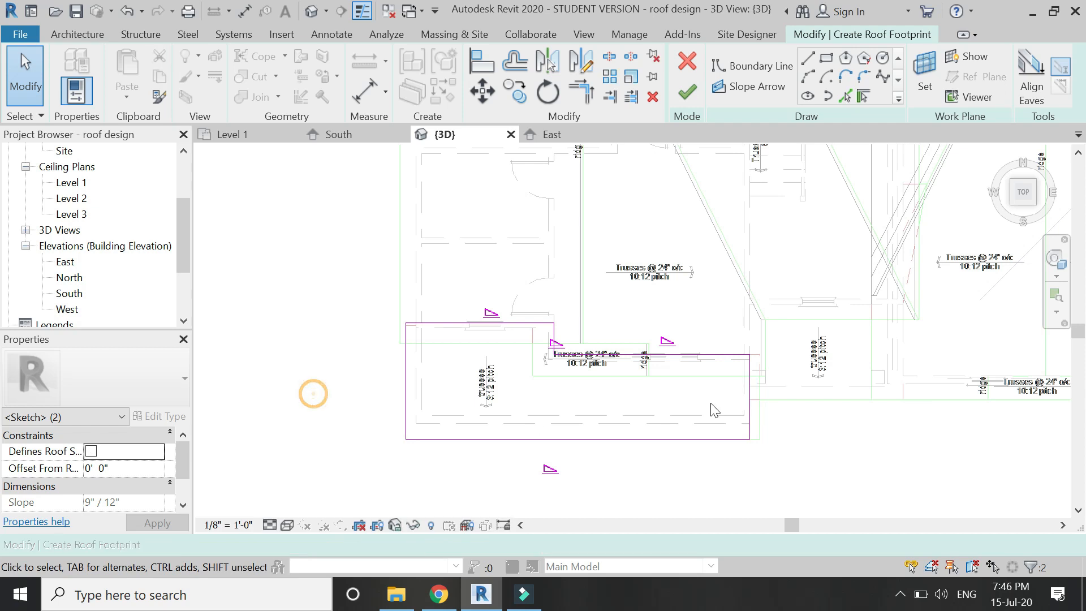
Step: Set the slope of the L-shaped outline's south edge to 3"/12"
scroll(467, 395, down, 2)
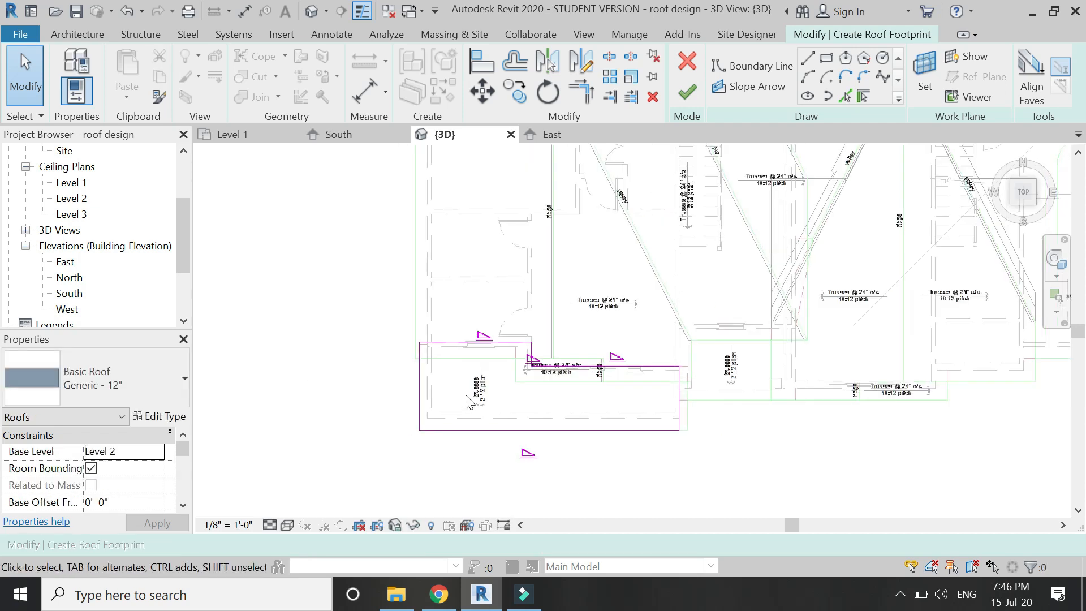
scroll(575, 331, up, 2)
click(561, 464)
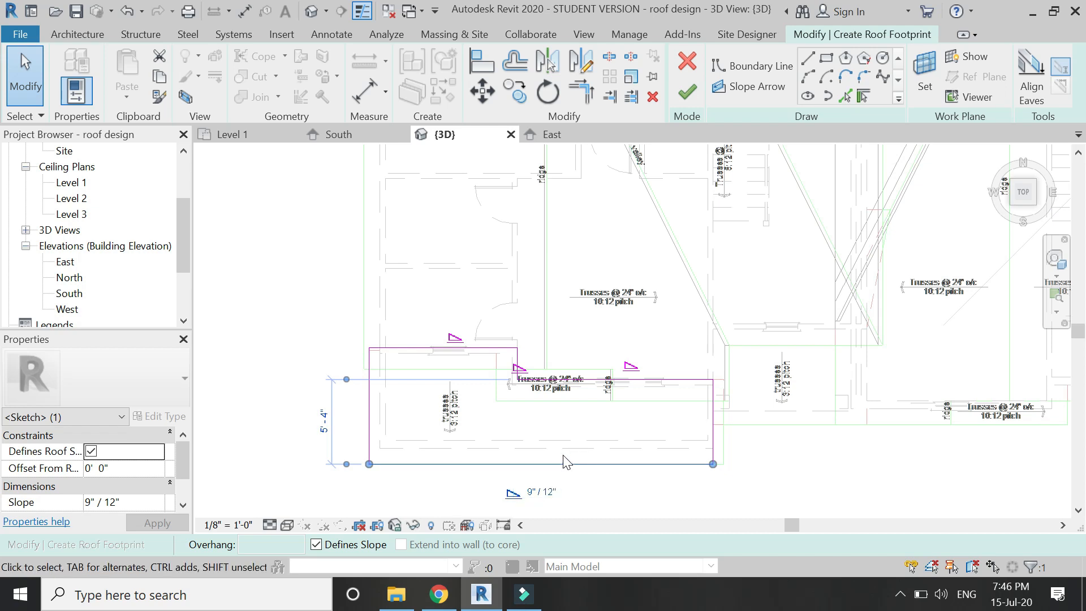
click(542, 493)
click(632, 497)
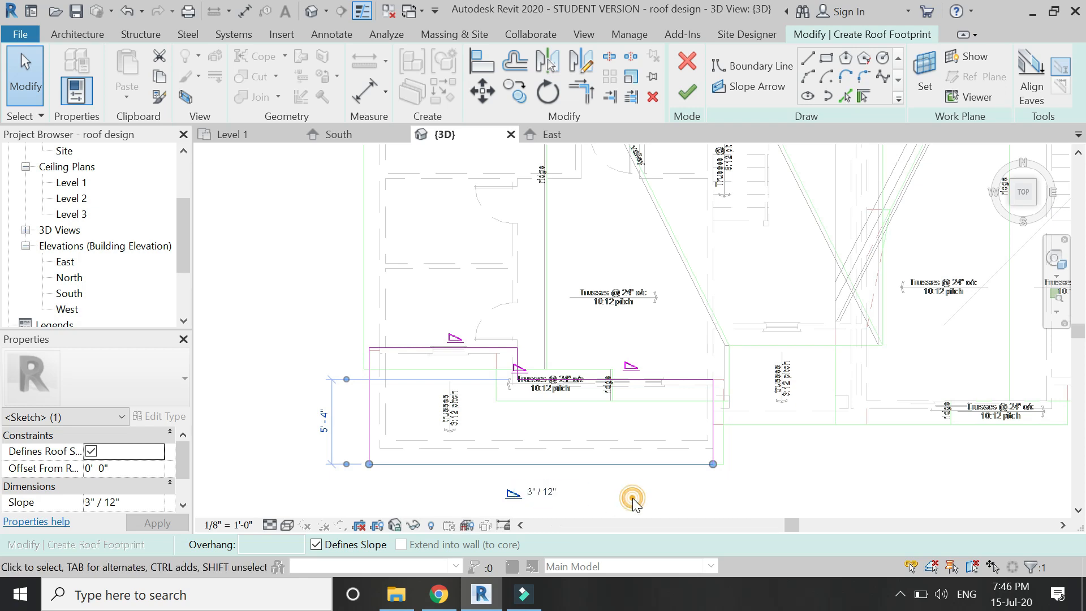
click(604, 431)
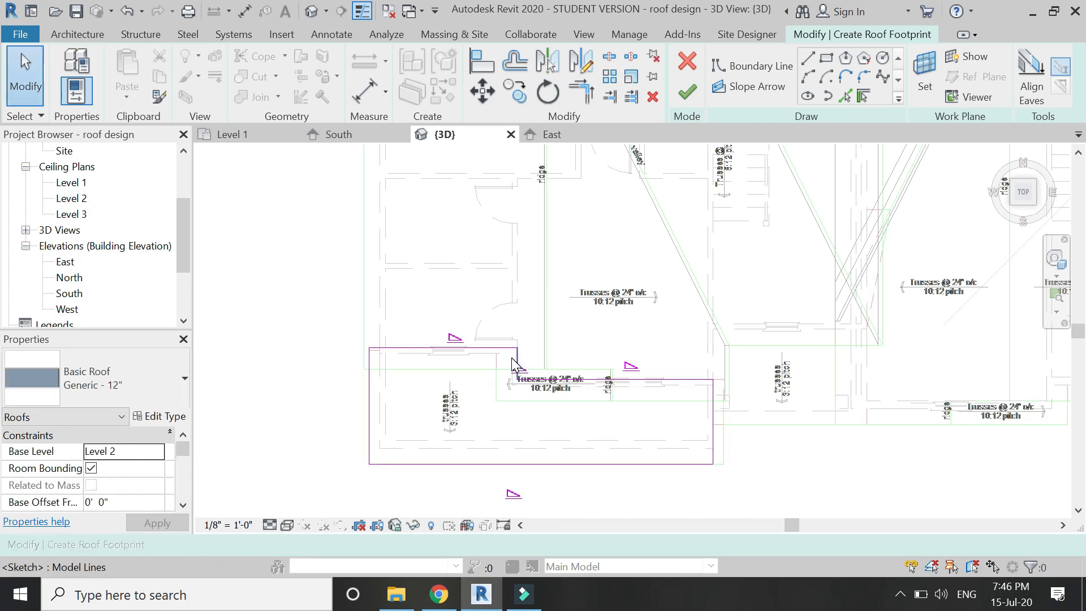
Step: Remove the slope from the three stepped edges on the outline's north side and finish the roof
scroll(511, 357, up, 1)
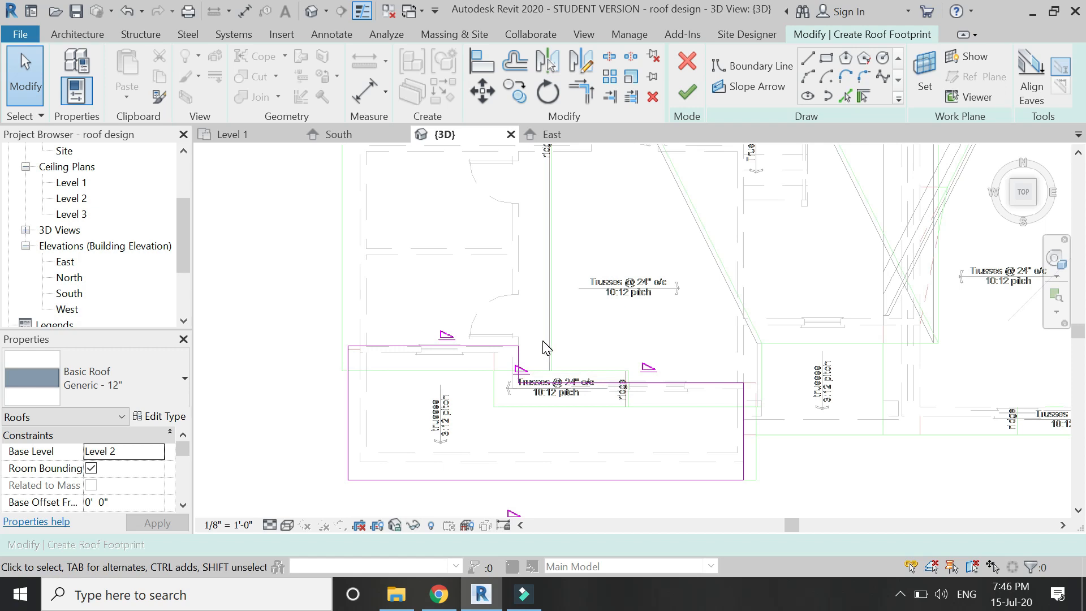
drag(695, 421, 409, 305)
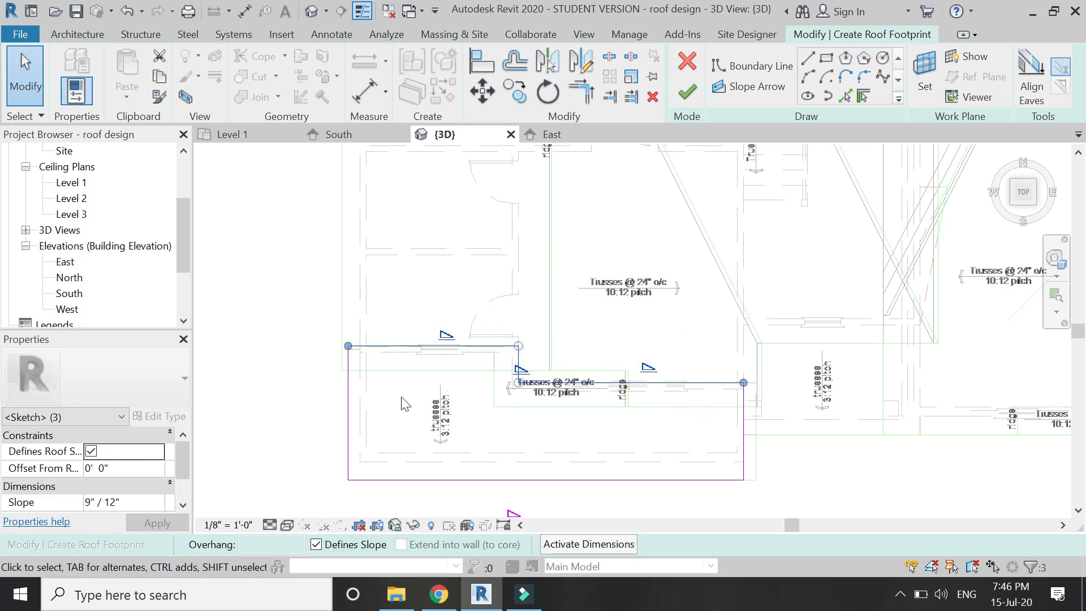
click(311, 546)
click(287, 416)
scroll(293, 368, down, 2)
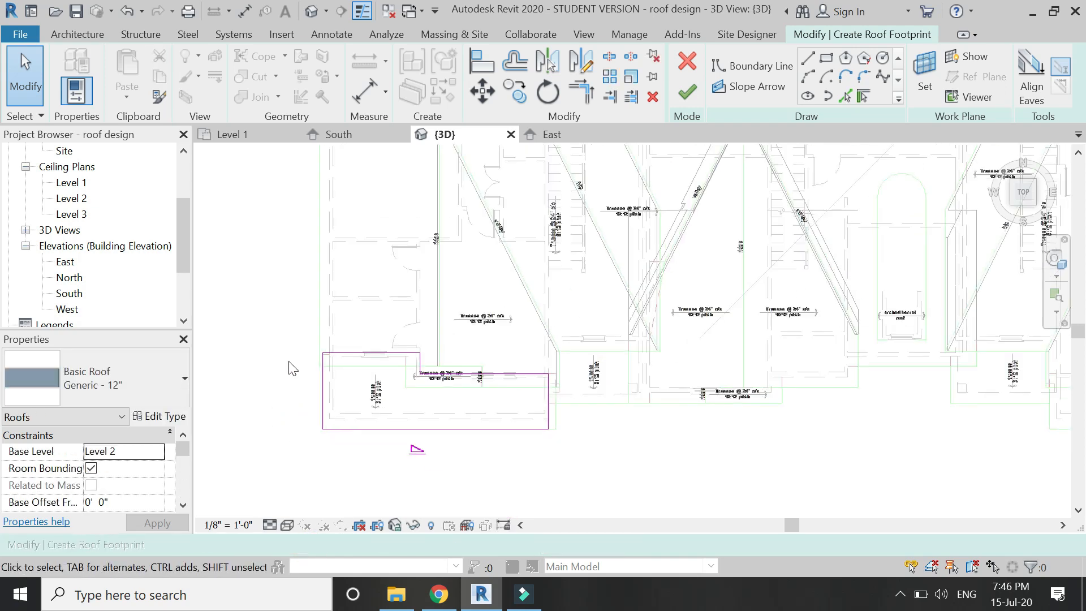
click(687, 92)
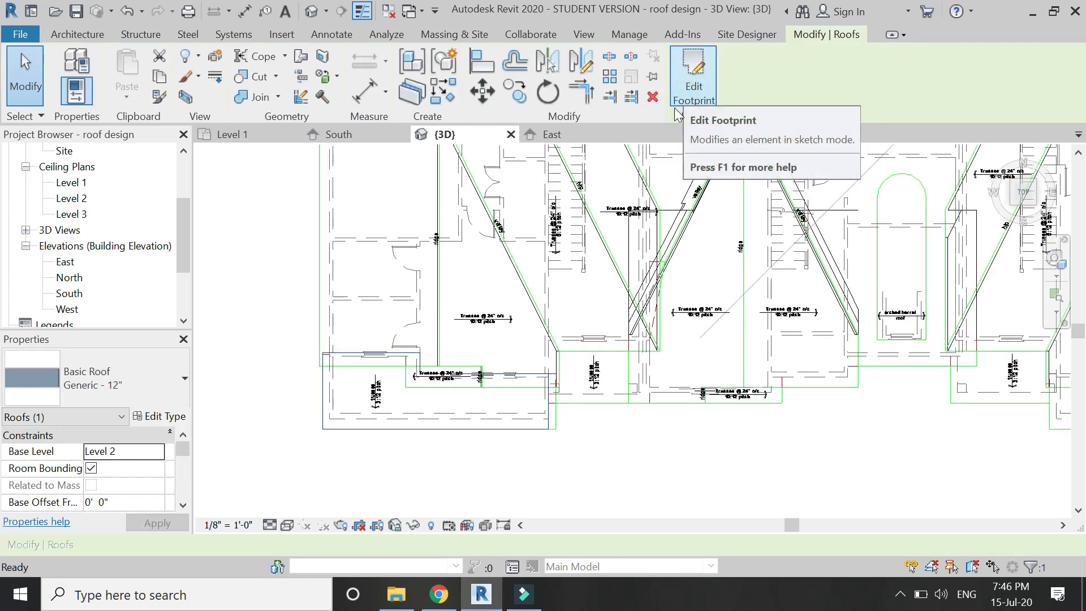
click(534, 357)
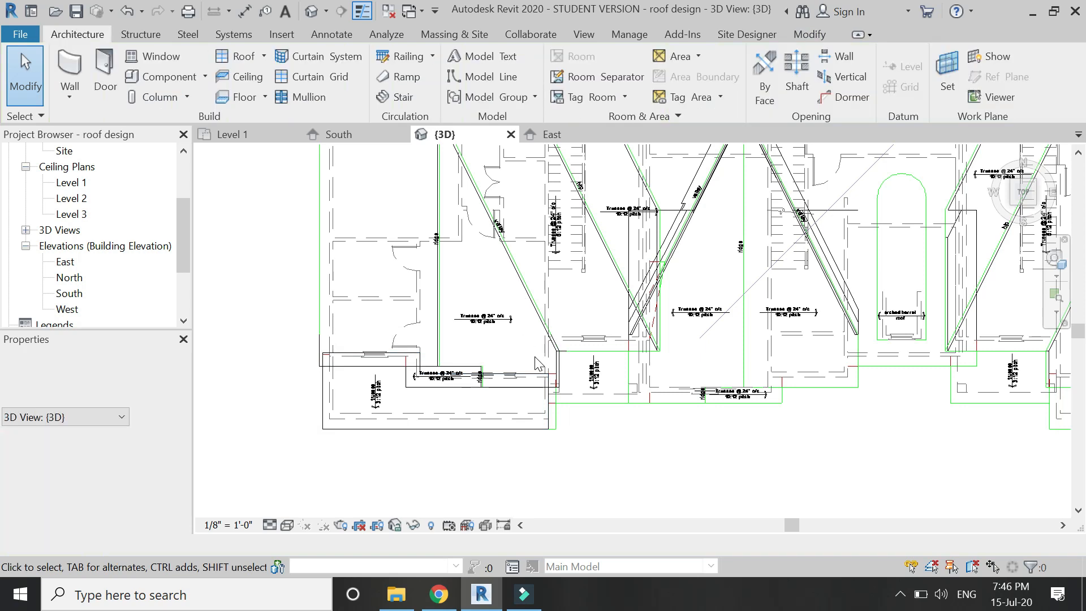
Step: Start another footprint roof and sketch a rectangle around the 3:12 pitch area just east of the L-shaped roof
scroll(614, 399, up, 2)
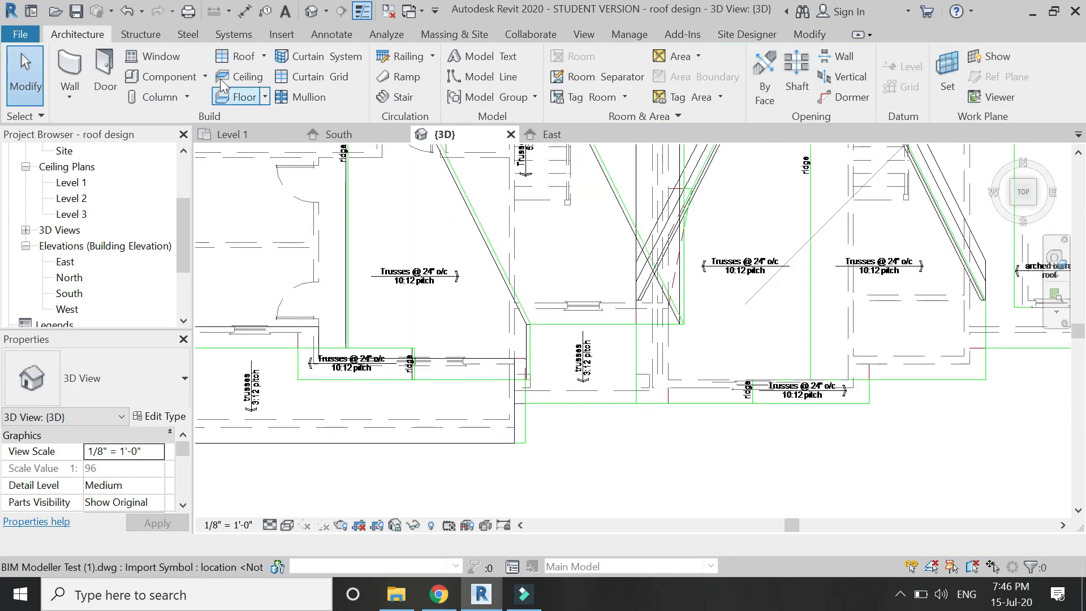
click(240, 56)
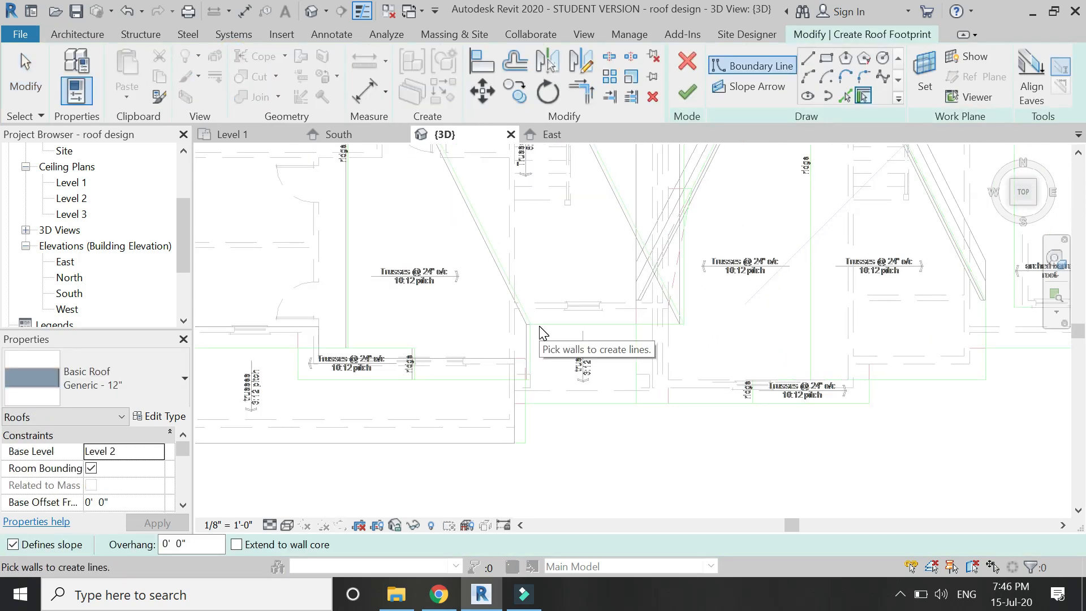
click(815, 56)
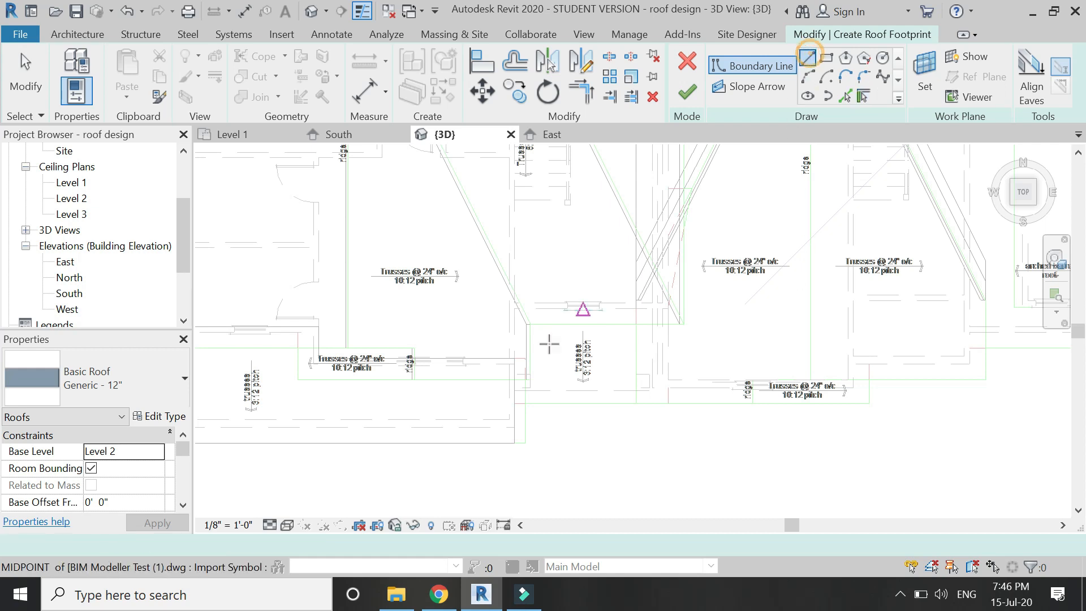
scroll(537, 368, up, 2)
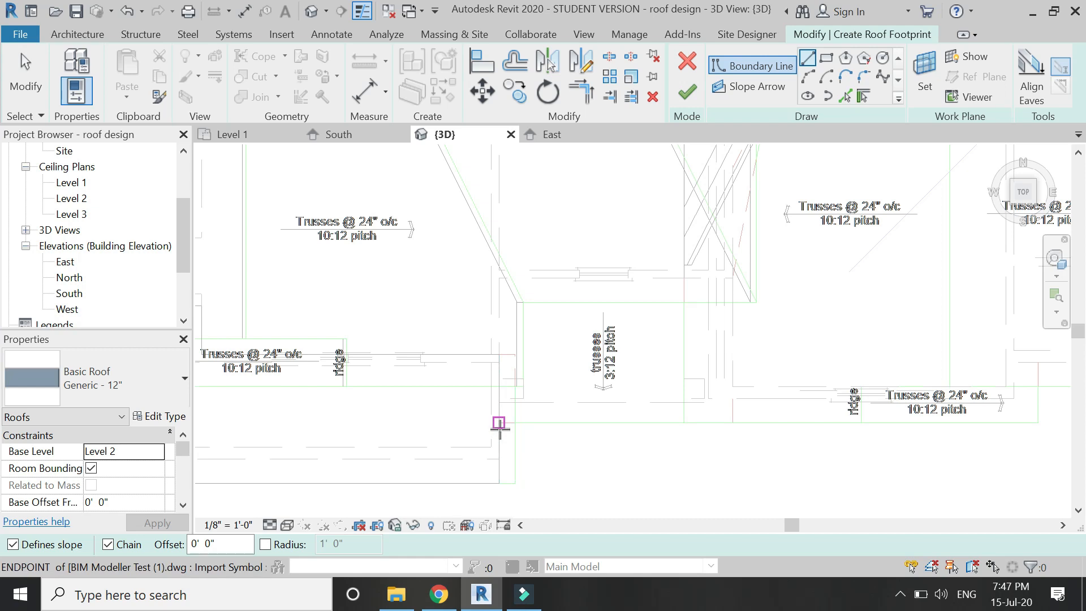
click(499, 423)
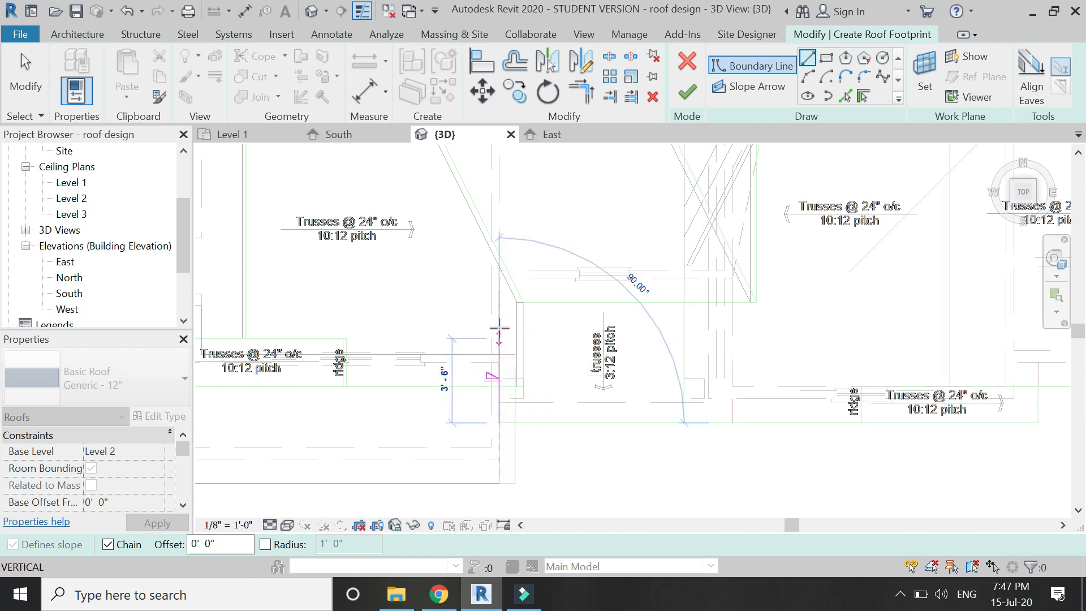
click(499, 267)
click(708, 267)
click(708, 422)
click(499, 423)
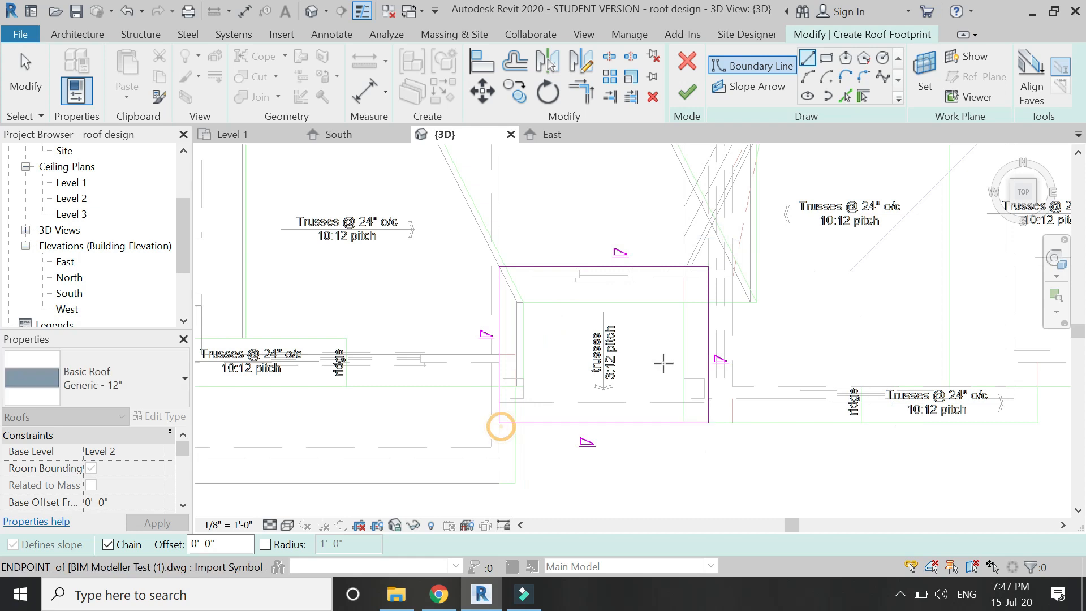
Step: Remove the slope from the north, west and east edges of the rectangular roof outline
key(Escape)
key(Escape)
drag(815, 235, 465, 354)
click(643, 469)
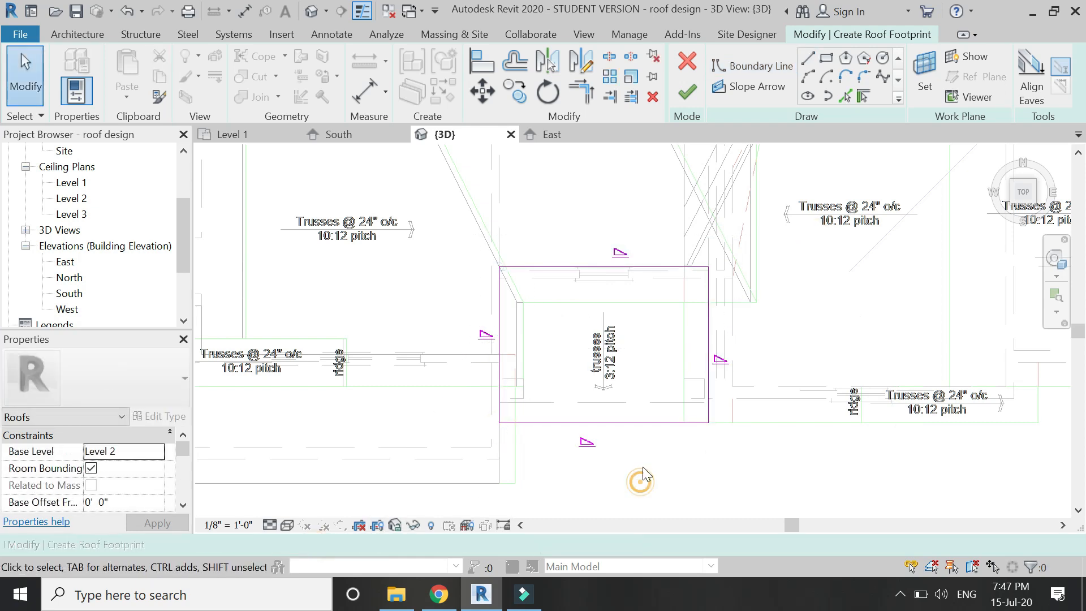
mouse_move(790, 240)
mouse_down()
mouse_move(650, 316)
mouse_move(435, 384)
mouse_up()
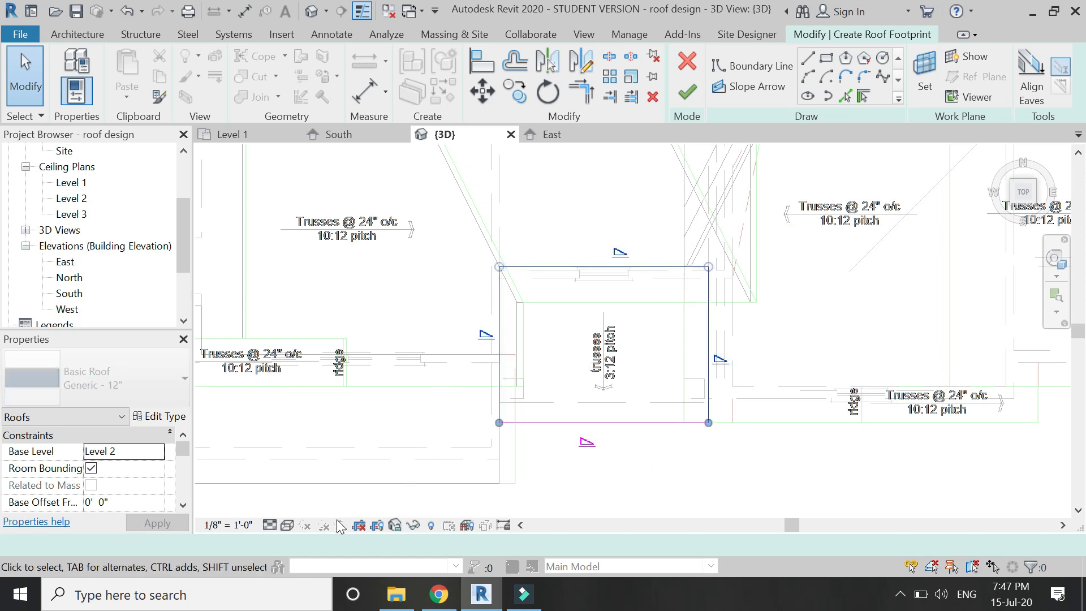
click(315, 544)
Step: Set the slope of the rectangle's south edge to 3"/12" and finish the roof
click(660, 423)
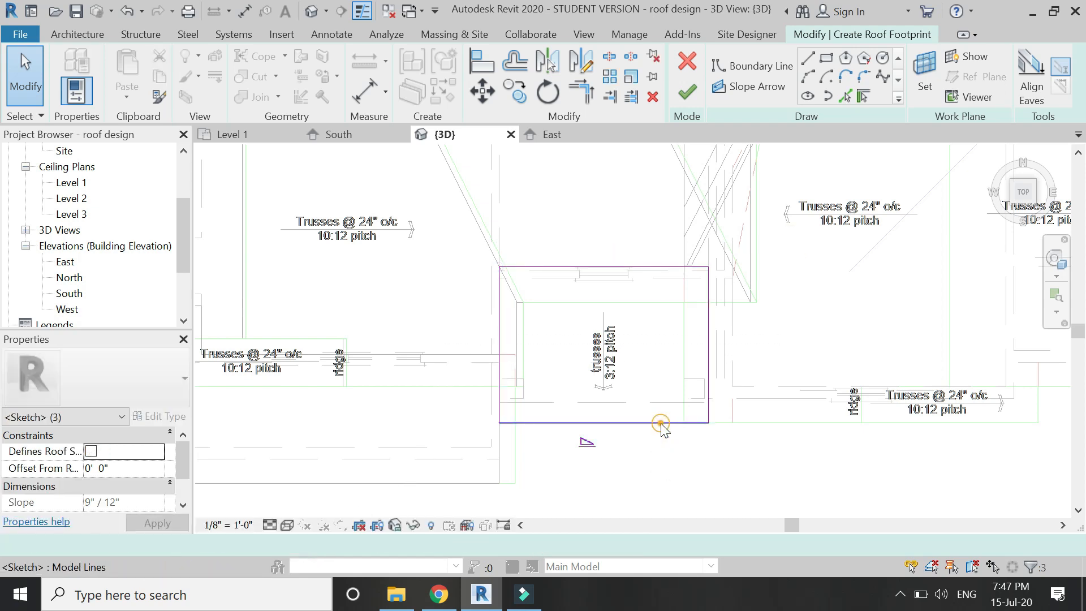
click(600, 438)
text(3)
key(Return)
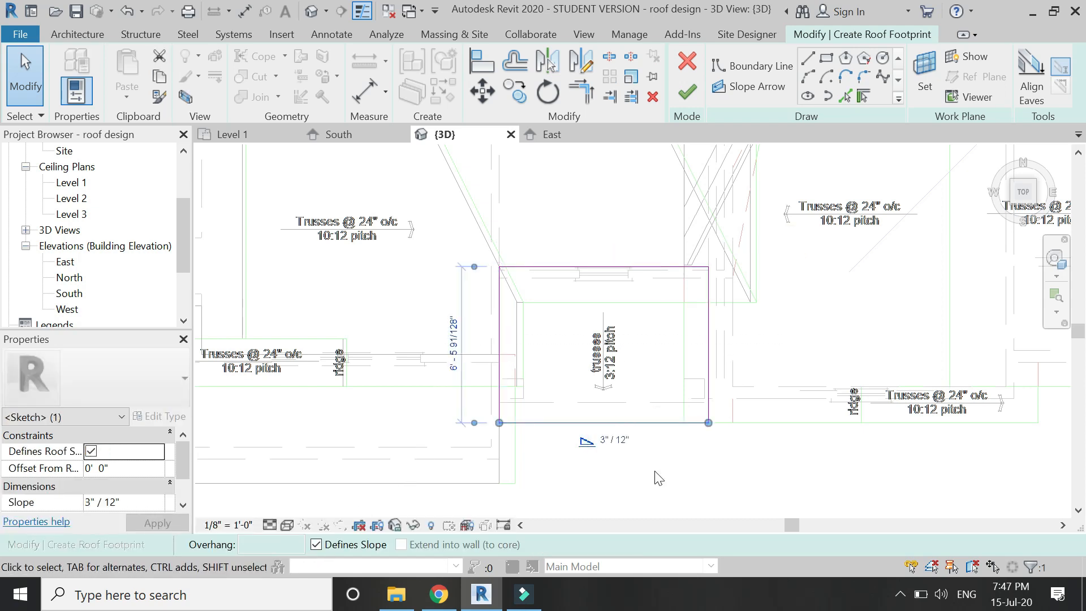
click(655, 472)
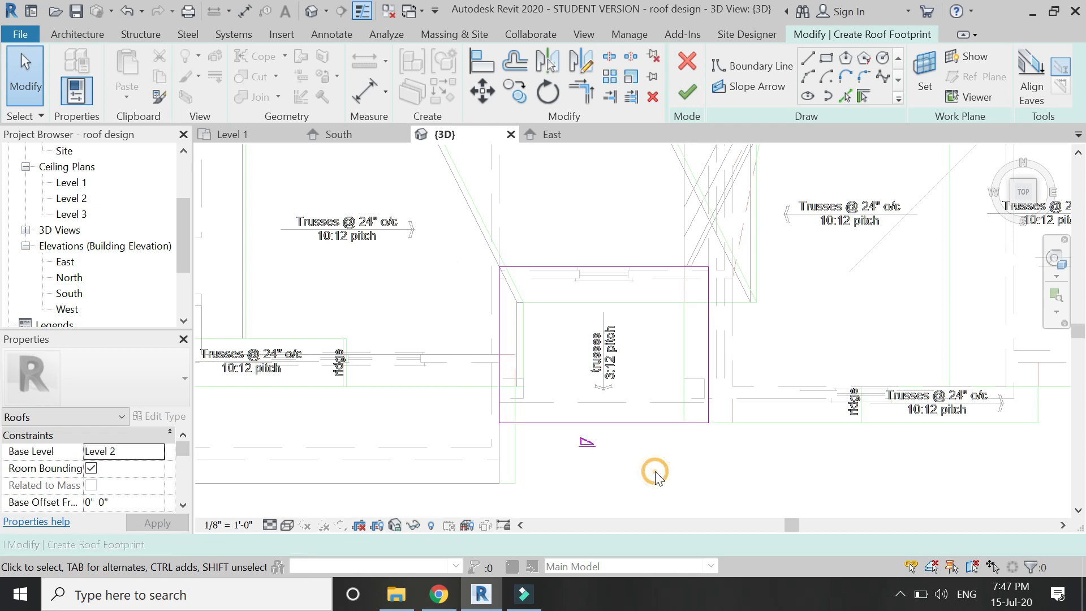
click(689, 94)
Step: Start a footprint roof with straight boundary lines for the wide stepped 3:12 pitch area on the east part of the south side
scroll(375, 385, down, 5)
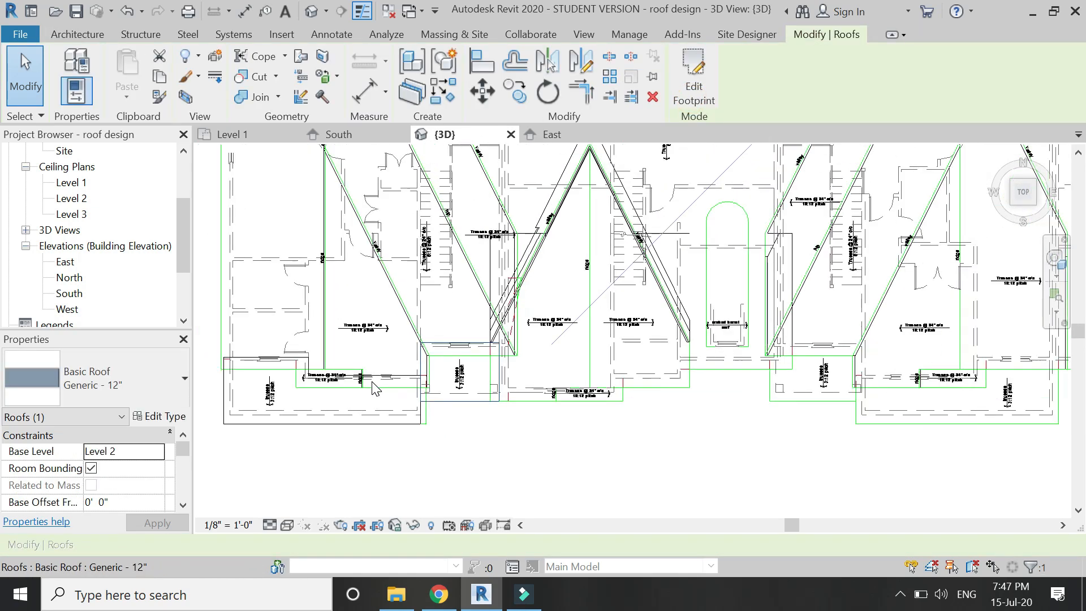
scroll(551, 416, up, 2)
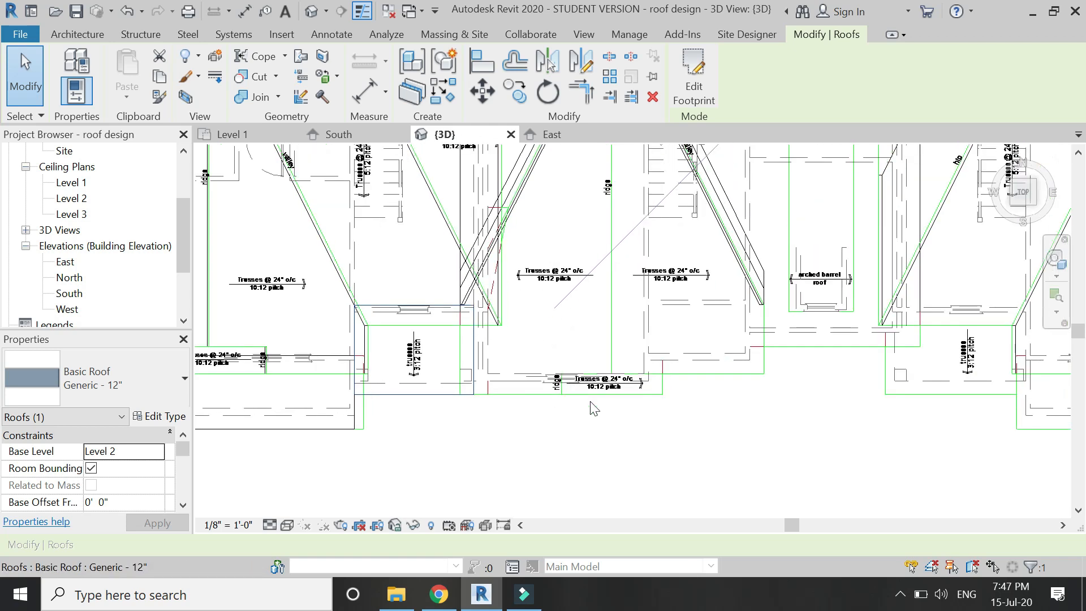
scroll(575, 405, down, 3)
scroll(970, 362, up, 3)
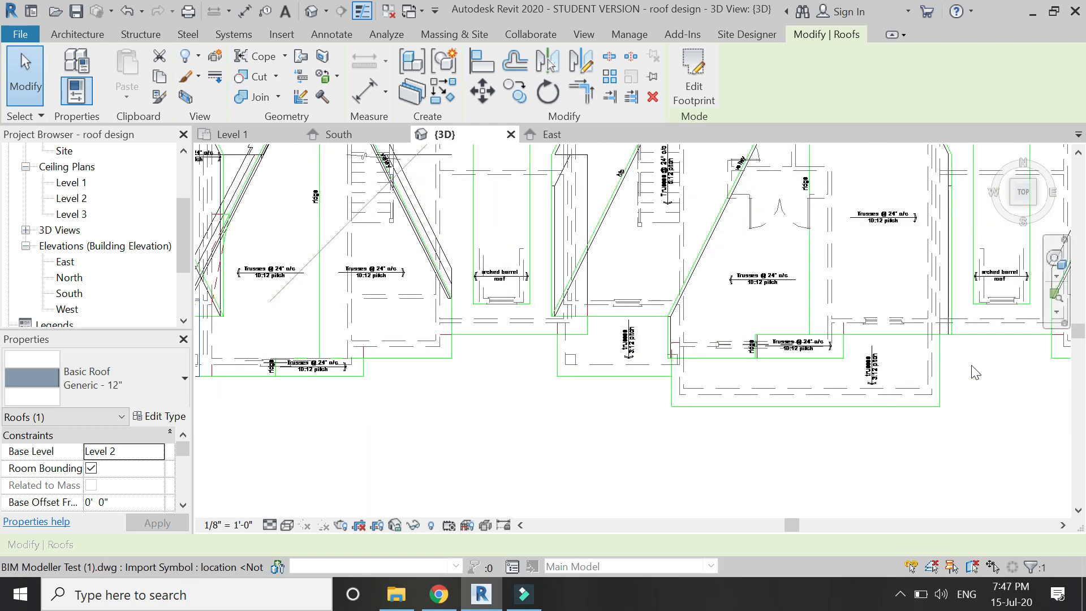
scroll(974, 331, up, 1)
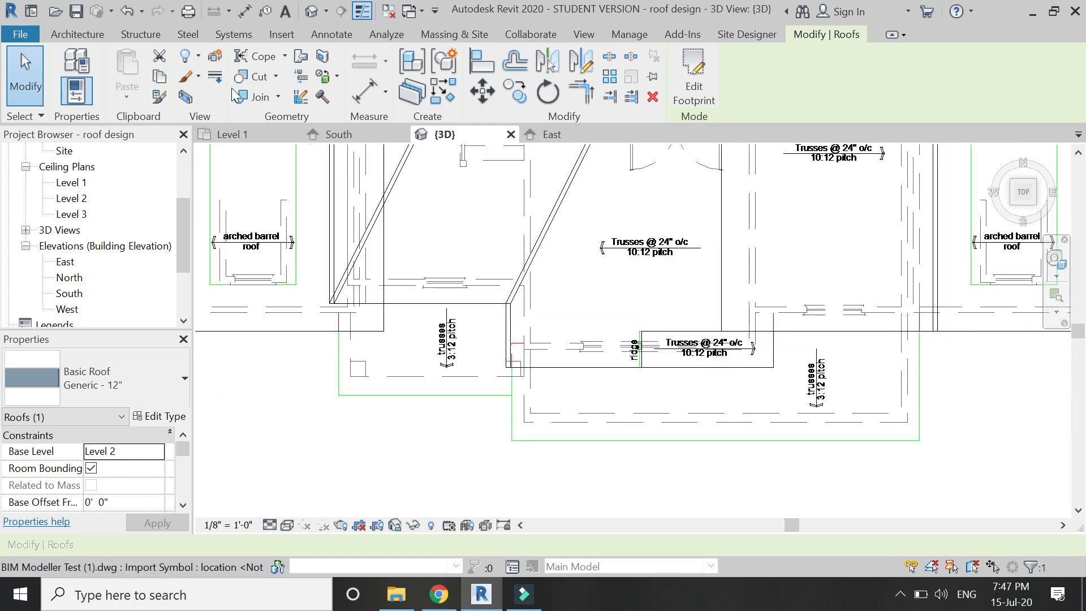
click(77, 34)
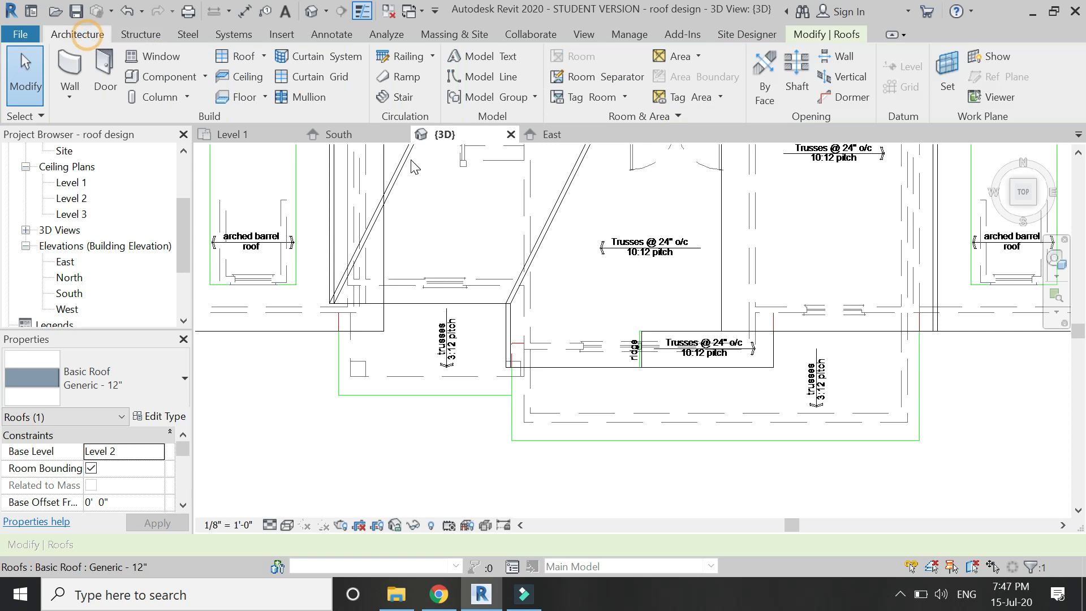
click(242, 57)
scroll(580, 368, down, 1)
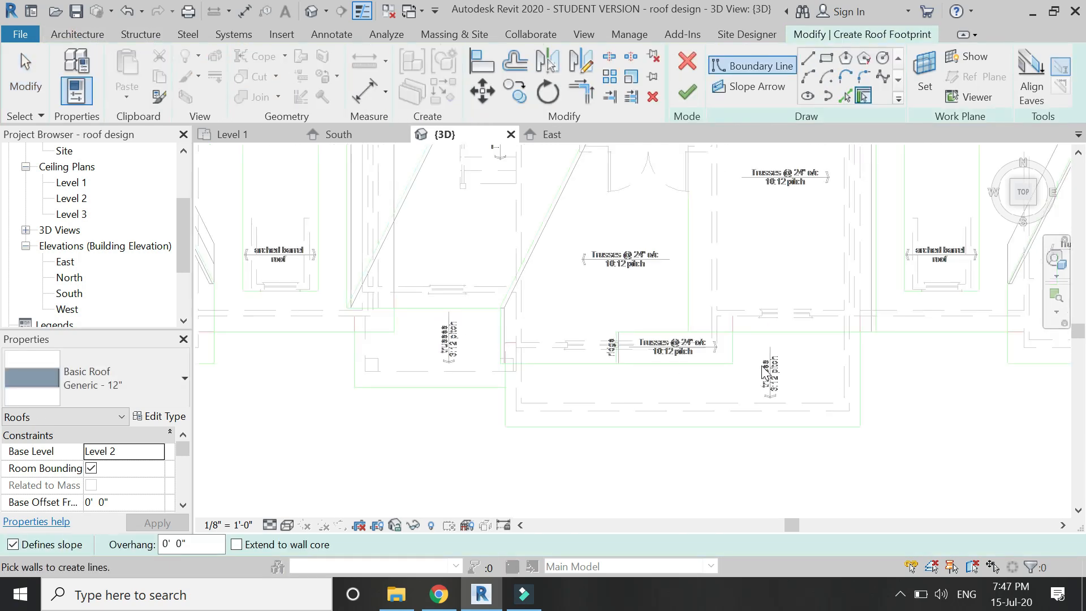
scroll(826, 358, up, 1)
click(808, 58)
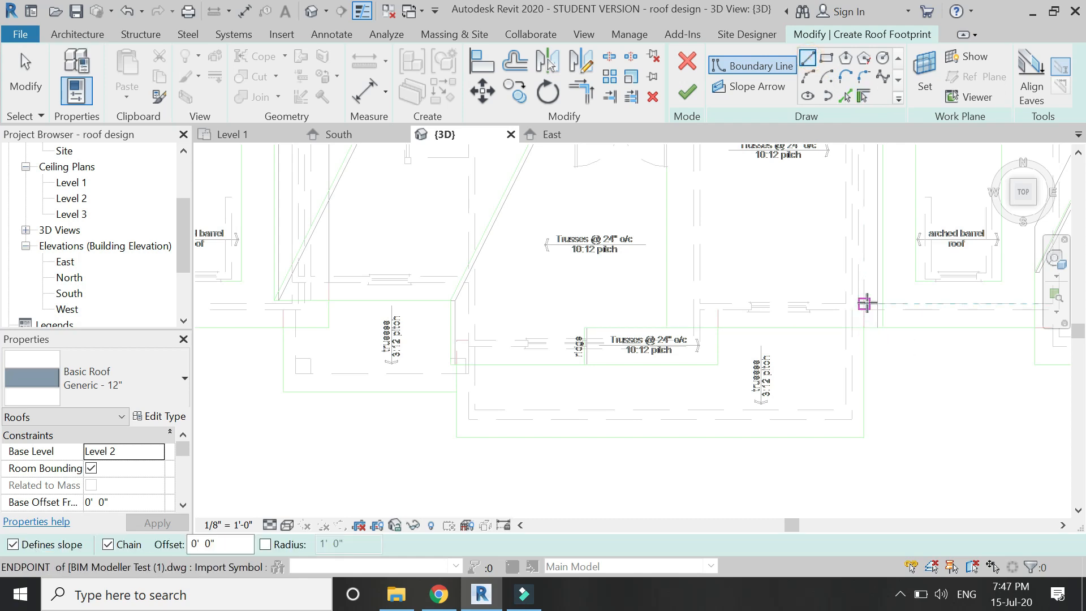
click(864, 303)
click(864, 440)
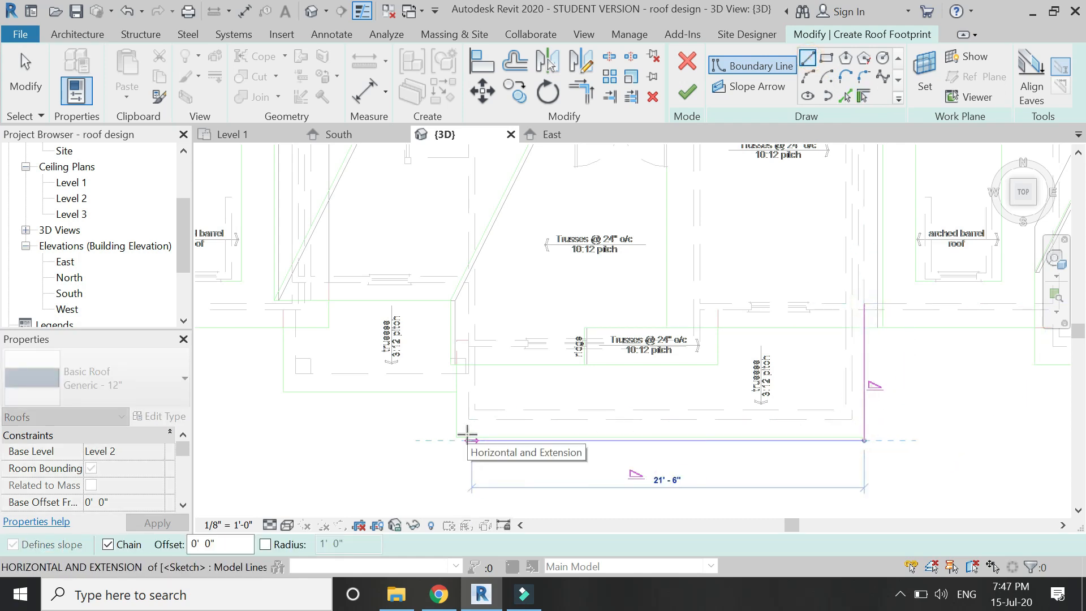
key(Escape)
key(ctrl+z)
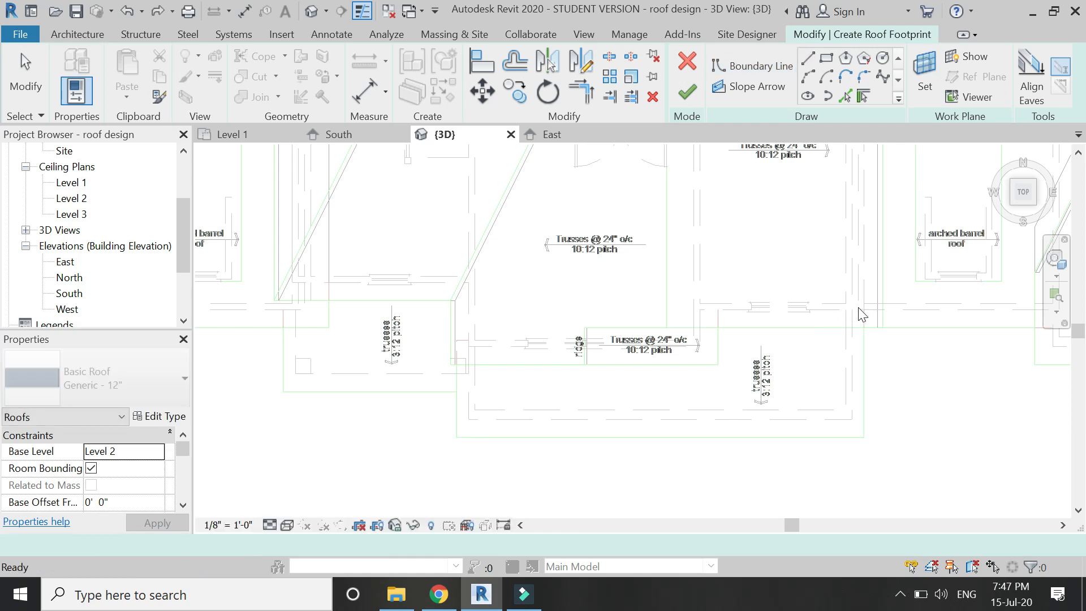
Step: Sketch the closed L-shaped outline around the eastern 3:12 area, 22'-4" along the south and 7'-4" on the east, with a stepped north side
key(l)
key(i)
click(864, 304)
click(864, 435)
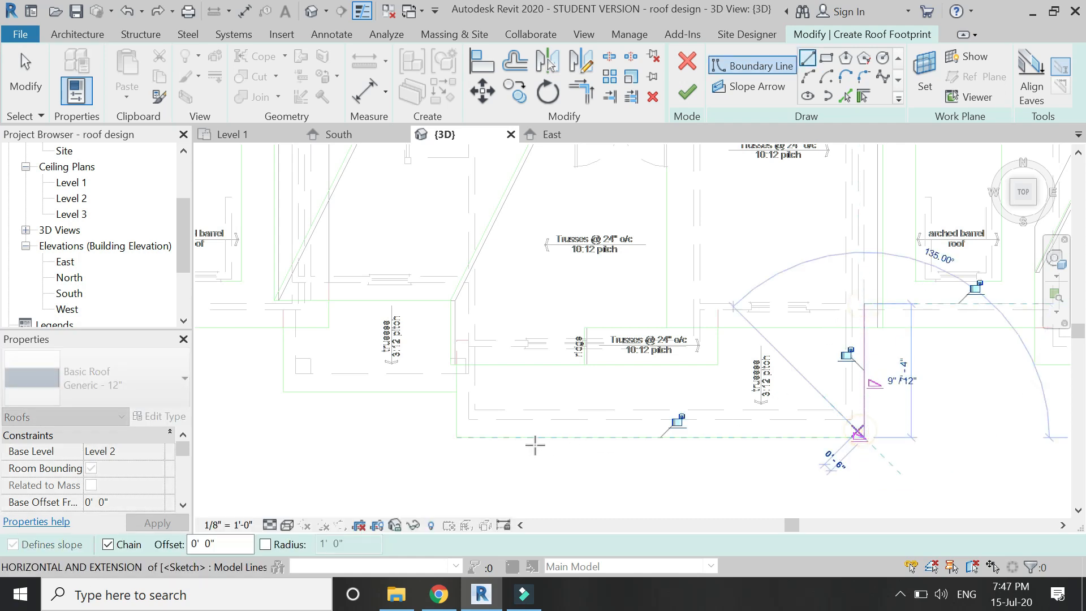
click(456, 436)
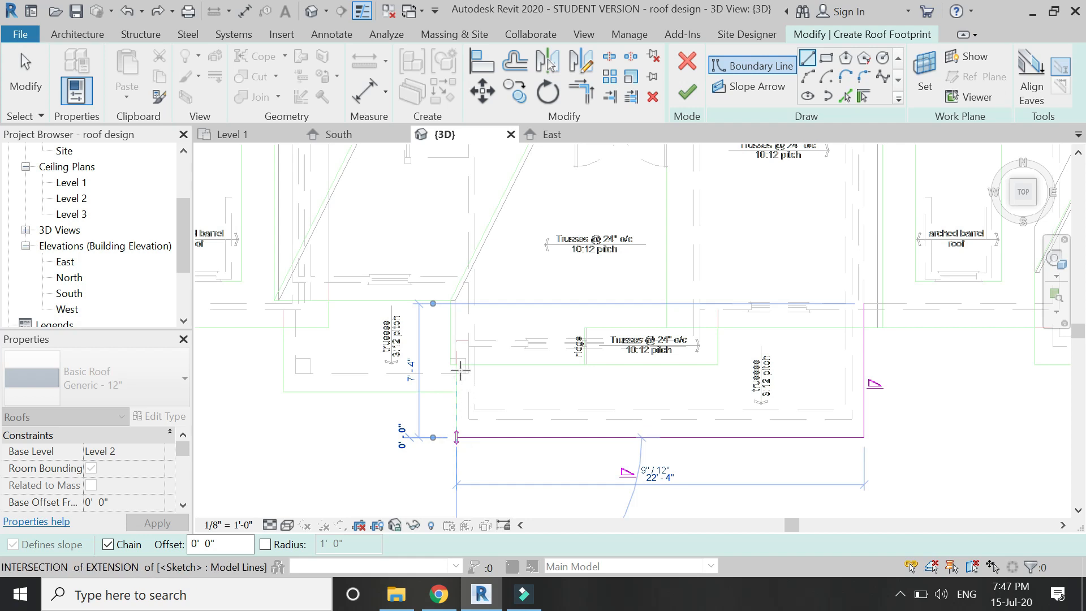
click(456, 337)
click(694, 338)
click(694, 304)
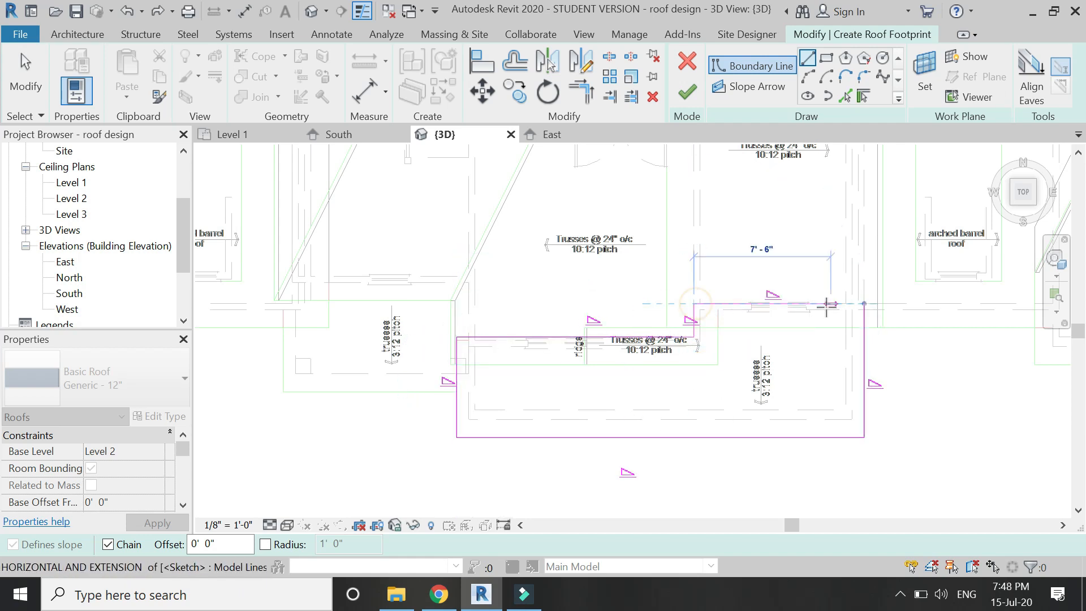
click(863, 304)
key(Escape)
key(Escape)
Step: Keep the slope only on the L-shaped outline's south edge, set it to 3"/12" and finish the roof
drag(930, 275, 447, 390)
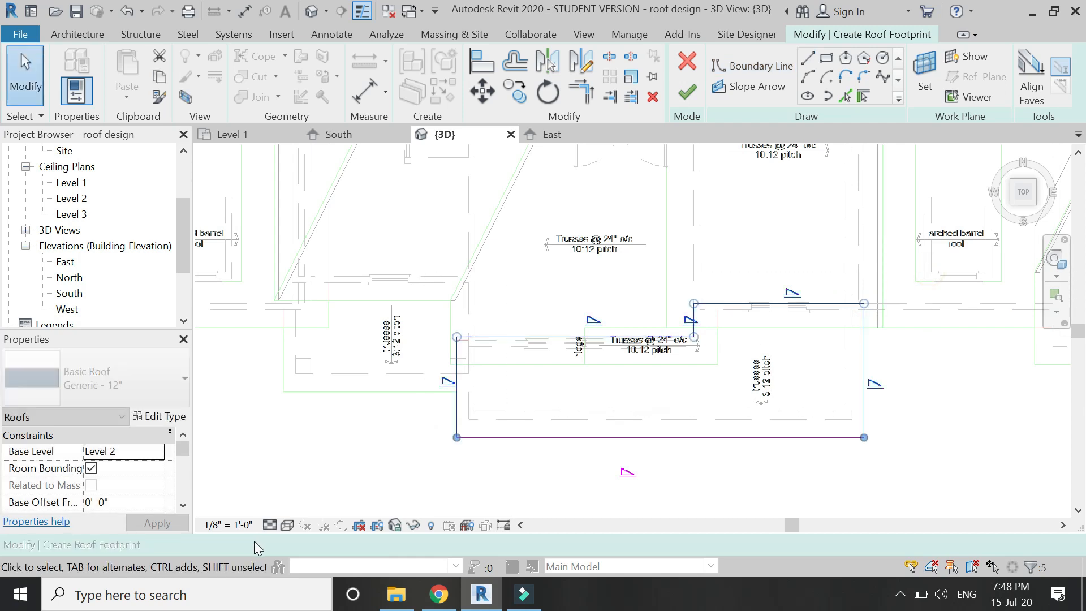
click(316, 545)
click(703, 437)
click(665, 469)
text(3)
key(Return)
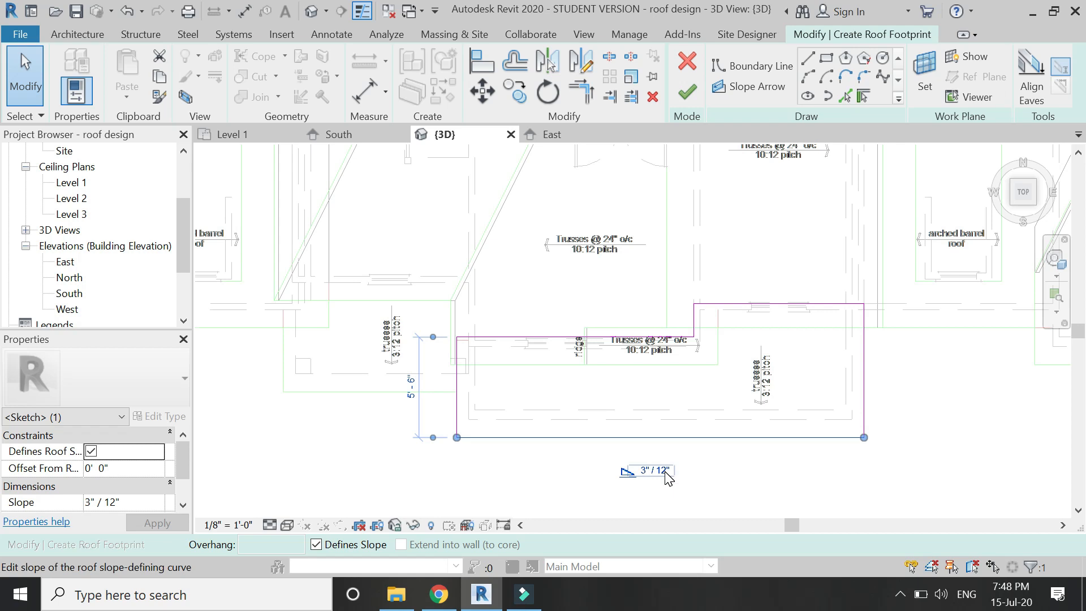
click(754, 480)
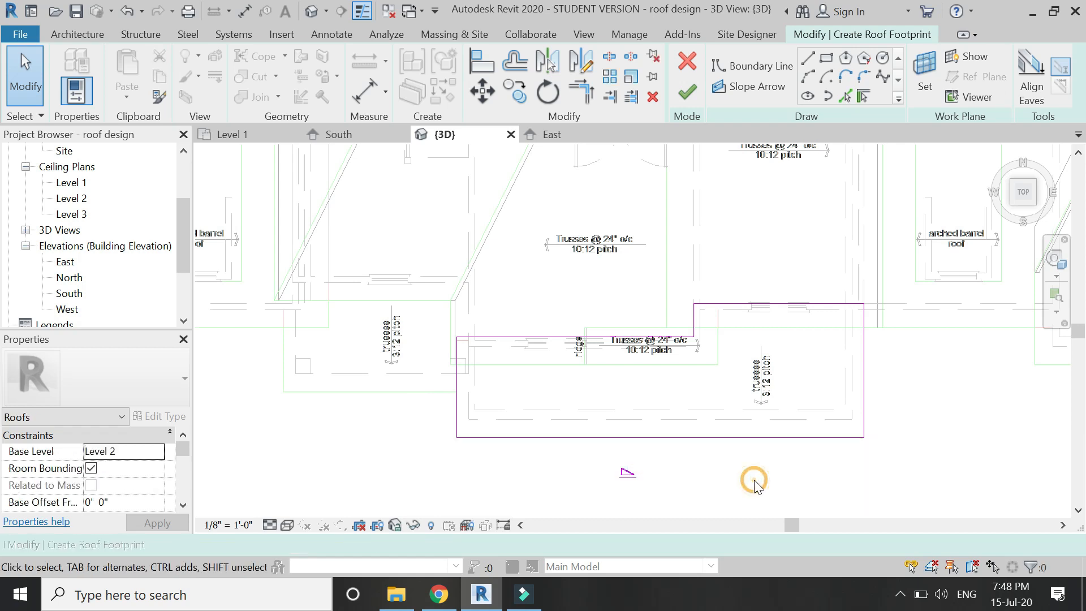
click(688, 92)
Step: Start another footprint roof and sketch a rectangle about 10'-6" by 6'-4 1/2" around the 3:12 area just west of the new L-shaped roof
scroll(622, 317, up, 3)
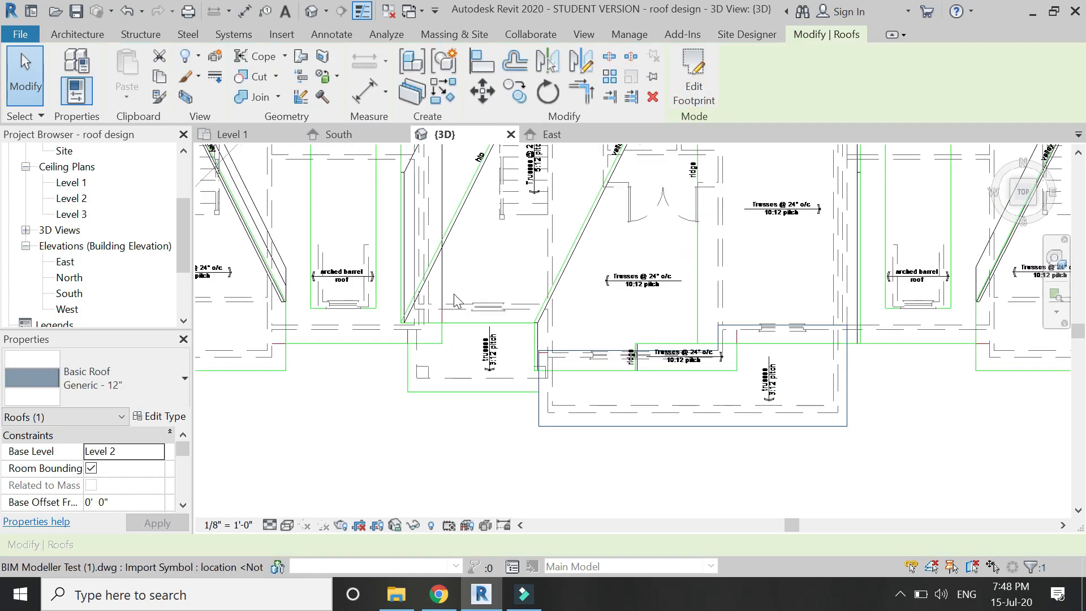
click(101, 35)
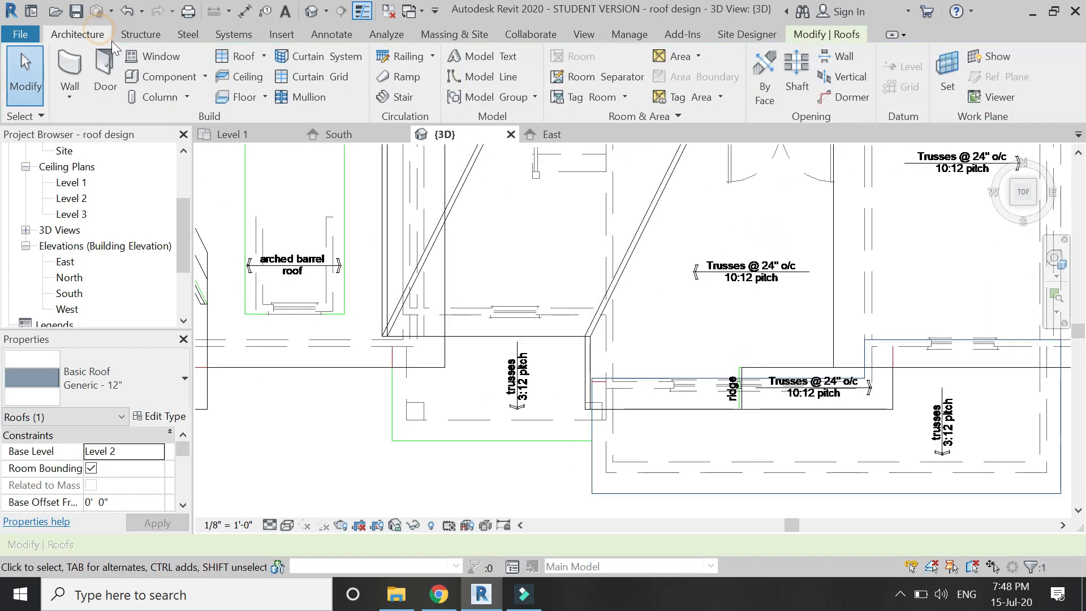
click(237, 56)
click(827, 61)
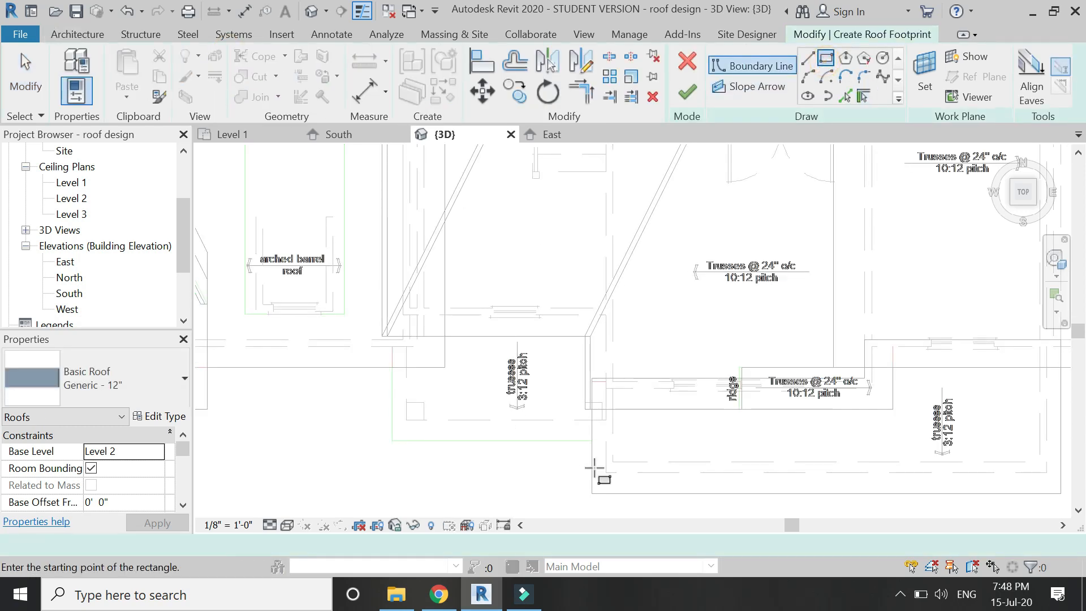
click(393, 441)
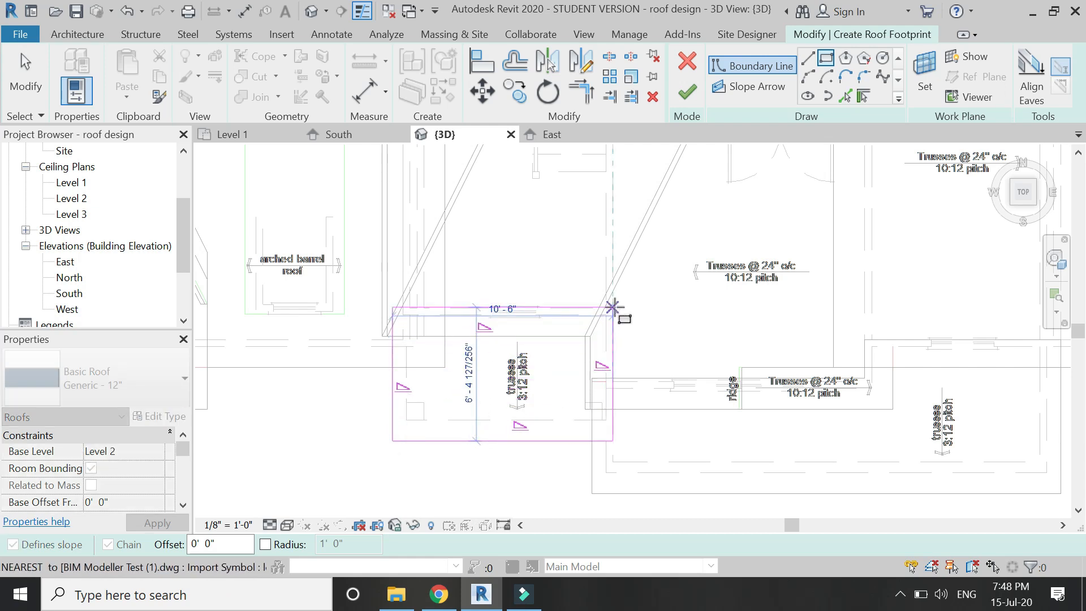
click(613, 307)
key(Escape)
Step: Remove the slope from the rectangle's other three edges, set its south edge to 3"/12" and finish the roof
drag(668, 279, 373, 397)
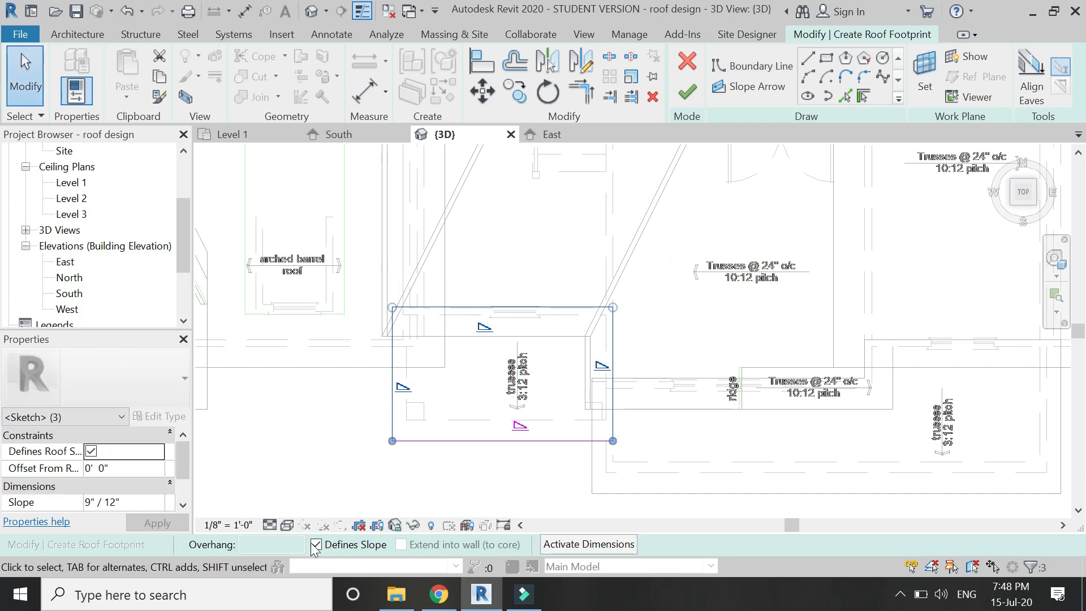
click(458, 453)
click(461, 440)
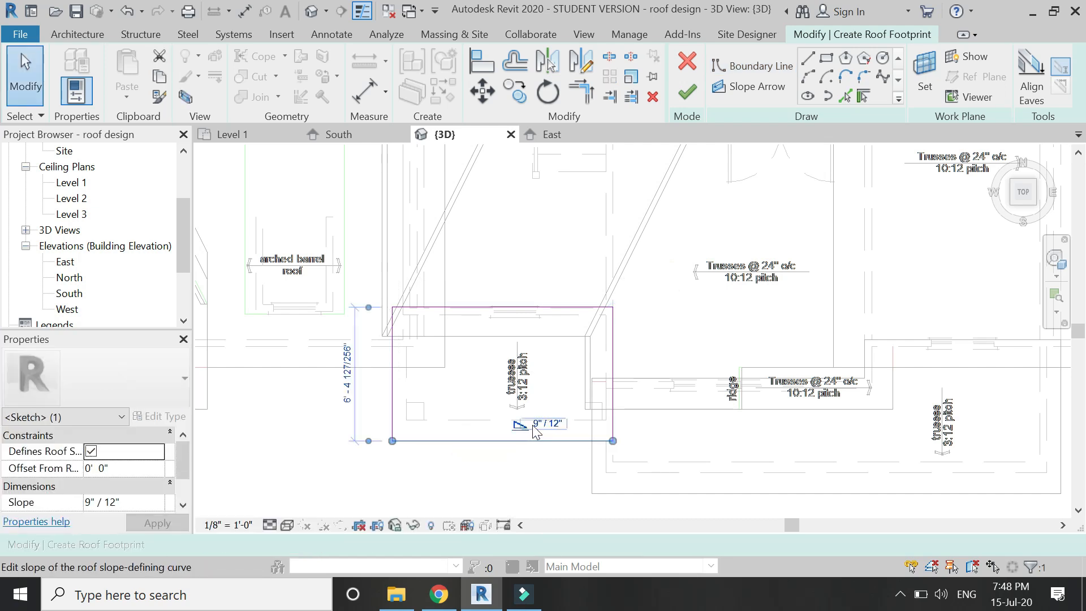
click(531, 423)
text(3)
key(Return)
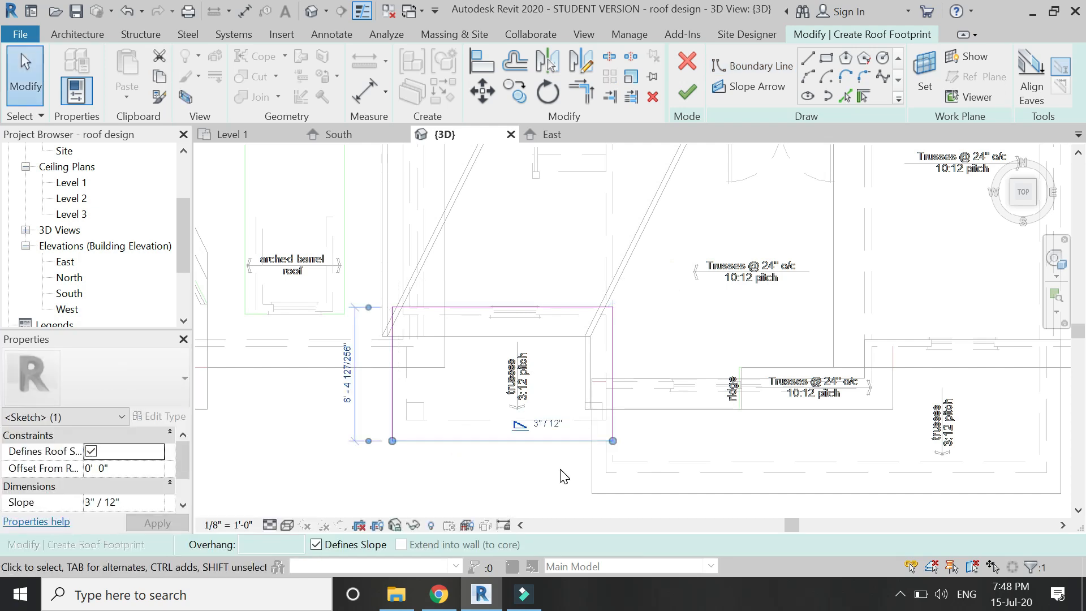
click(557, 473)
click(687, 92)
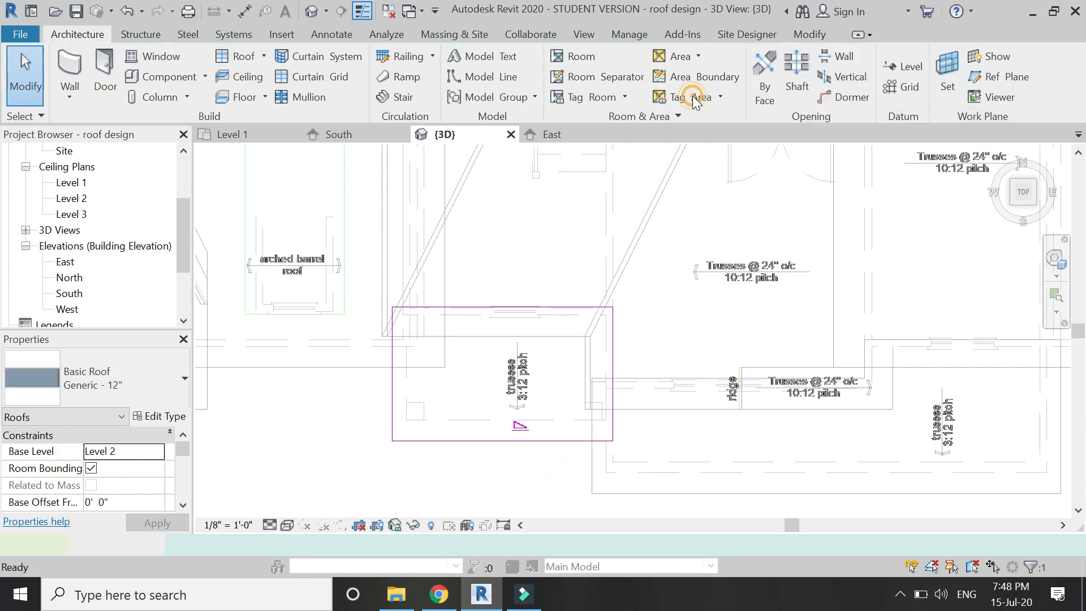
Step: In the East elevation, move one smaller 3:12 roof straight up until its top surface lines up with the L-shaped roof's upper top corner
click(566, 134)
scroll(626, 330, down, 4)
click(526, 385)
scroll(526, 385, up, 6)
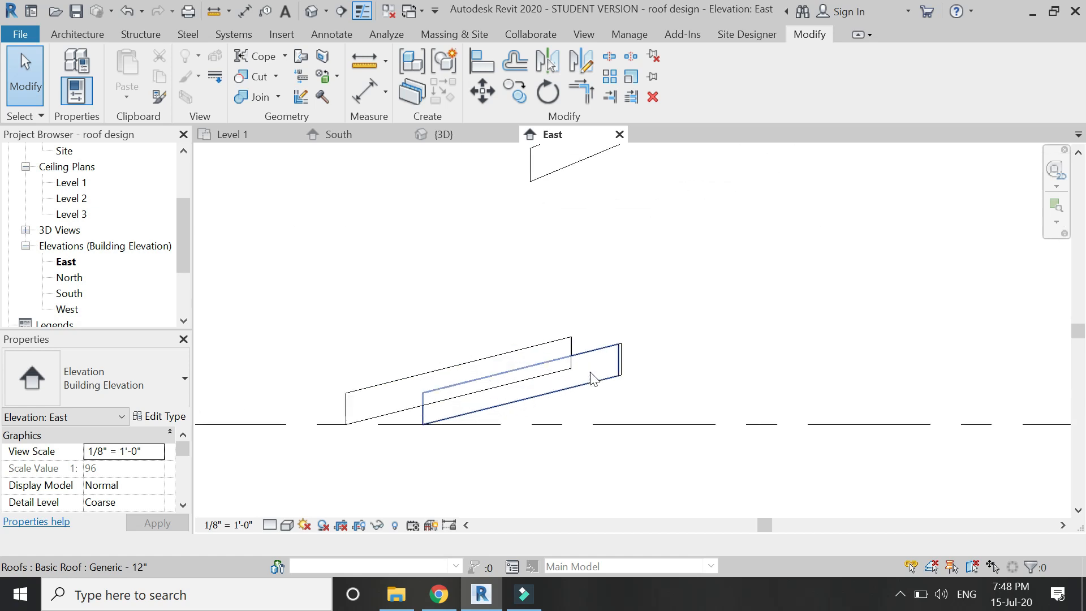
scroll(610, 342, up, 2)
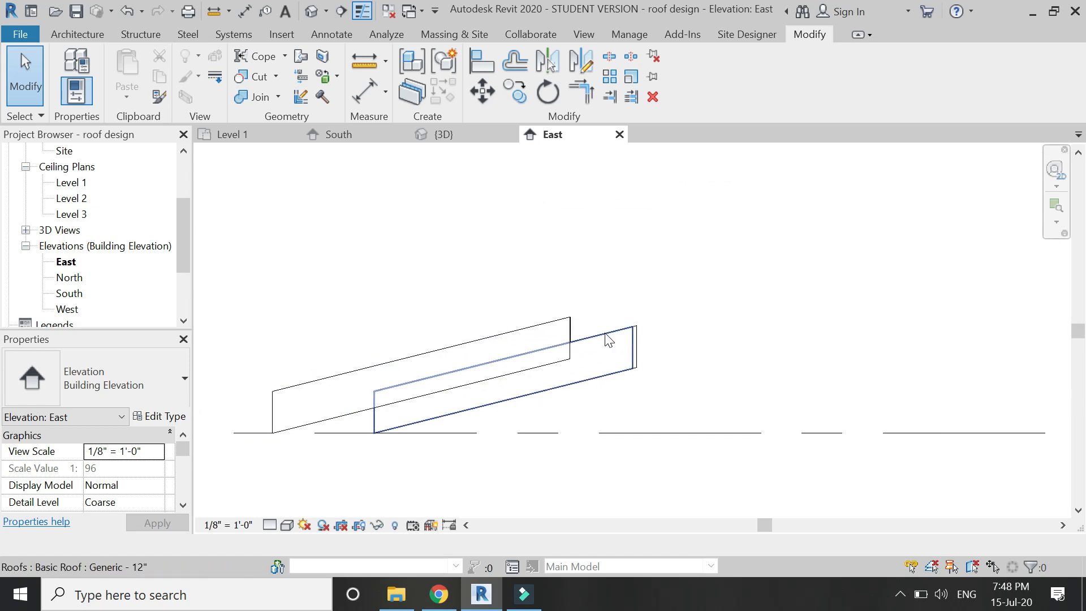
click(638, 359)
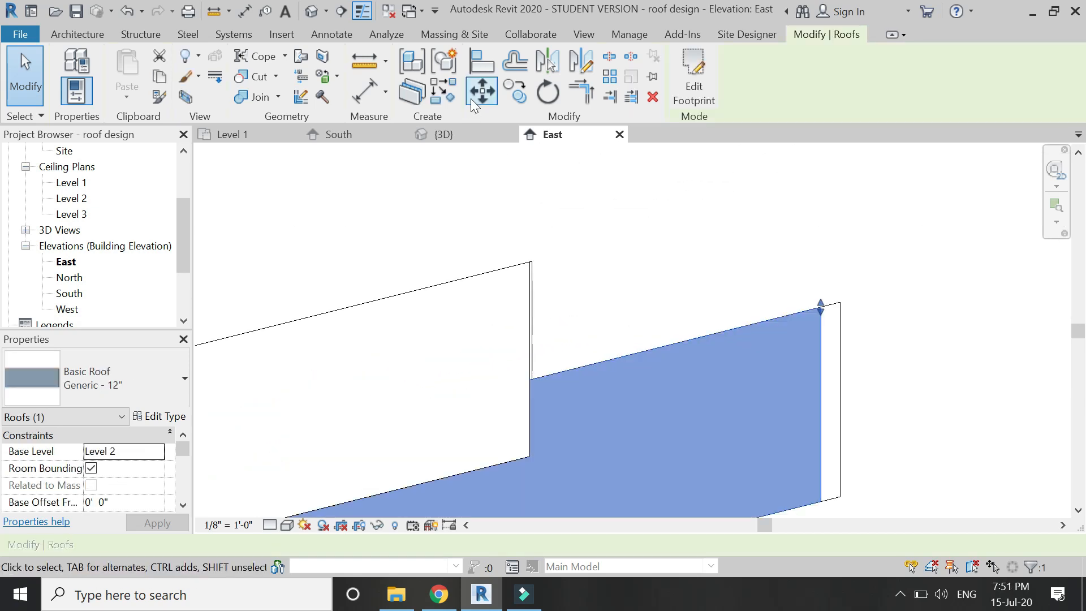
key(m)
key(v)
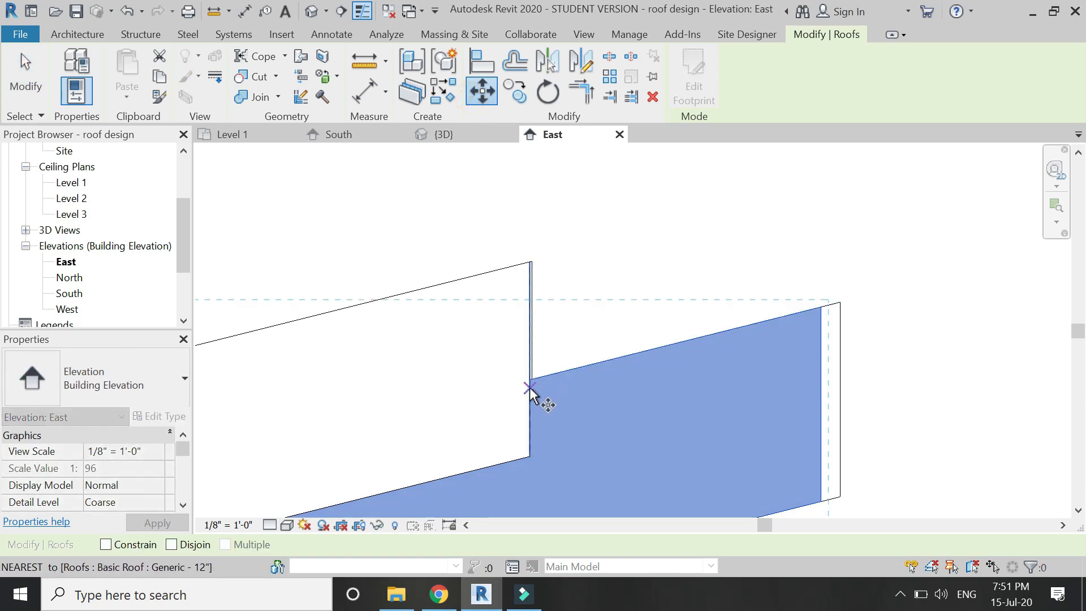
click(530, 376)
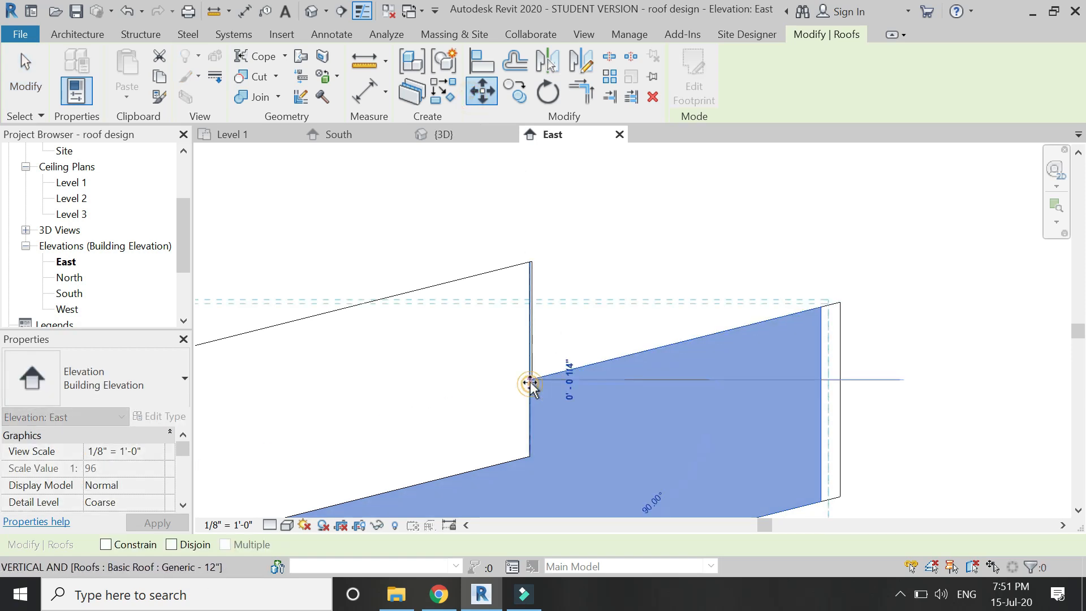
click(530, 263)
key(Escape)
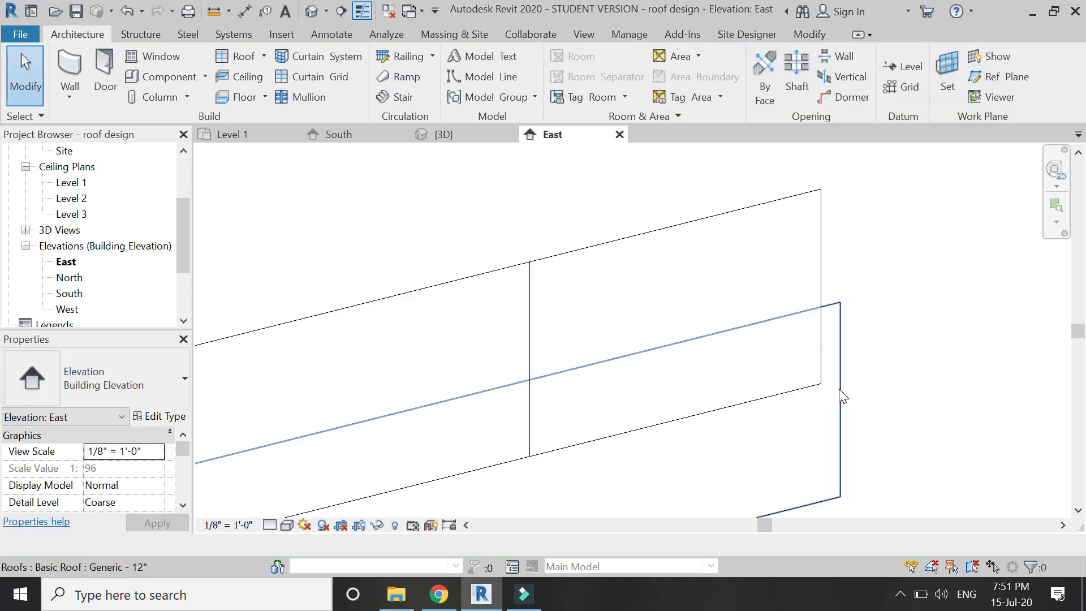
Step: In the East elevation, move the remaining lower 3:12 roof straight up until its top surface lines up with the neighbouring roof's upper corner
click(841, 396)
click(482, 93)
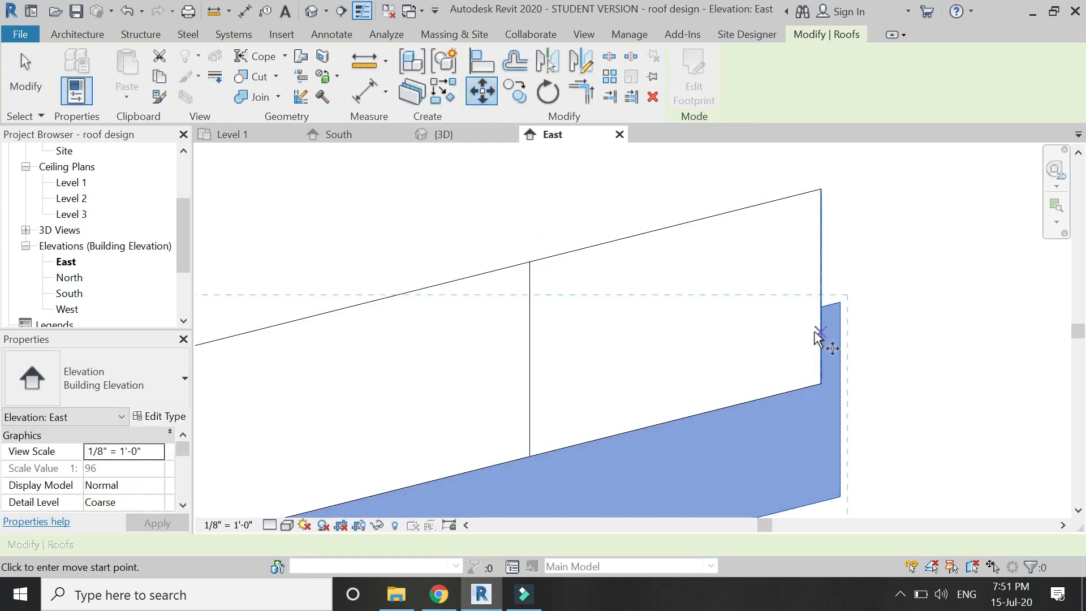
click(820, 305)
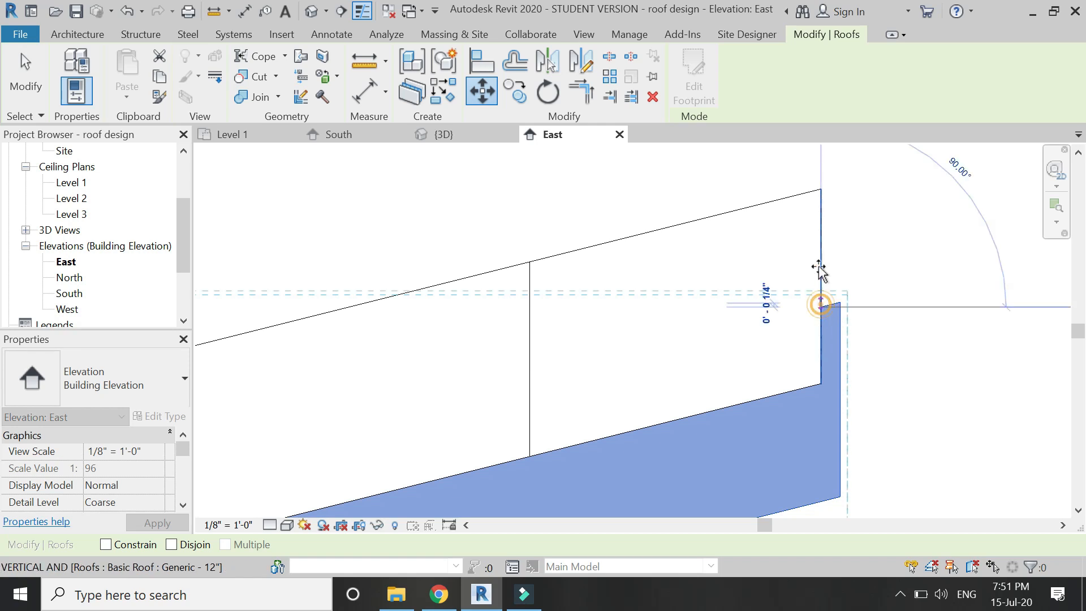
click(820, 189)
key(Escape)
scroll(830, 186, up, 8)
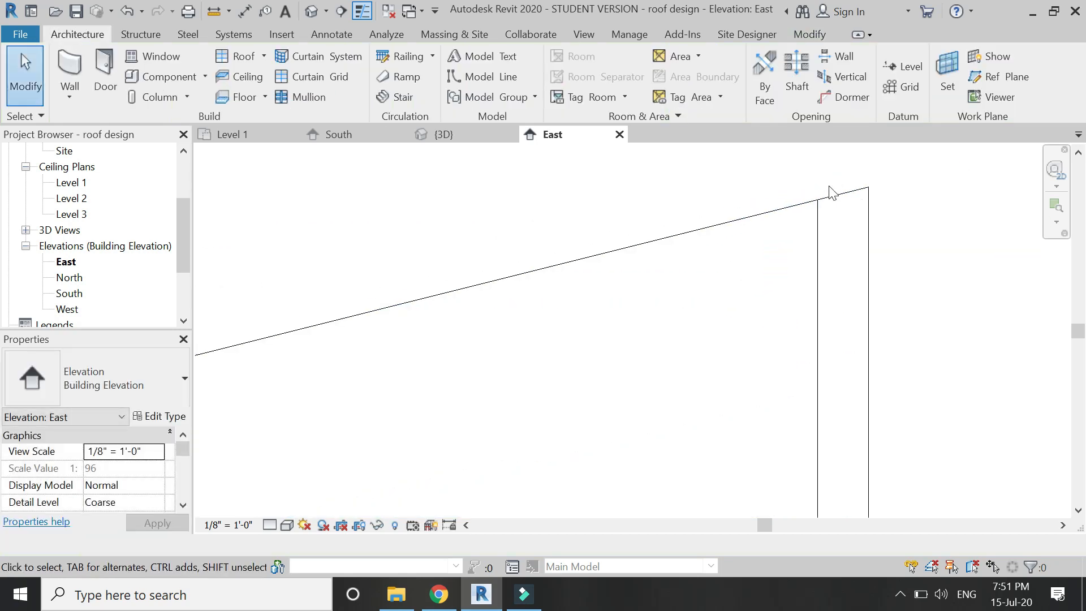
scroll(798, 233, down, 11)
scroll(666, 320, down, 6)
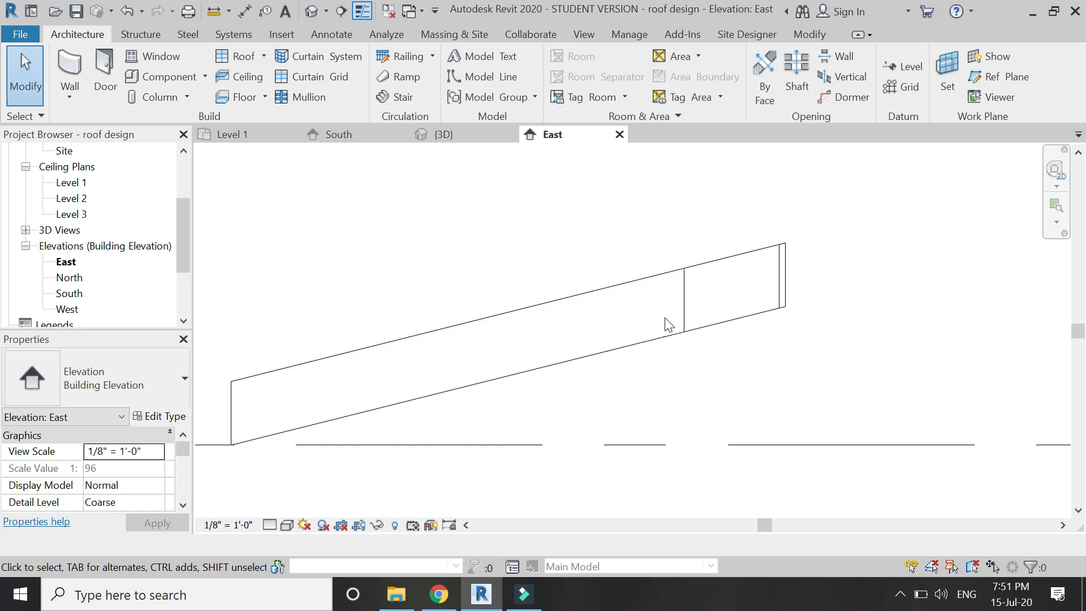
Step: Open the 3D view and set its visual style to Shaded
click(456, 135)
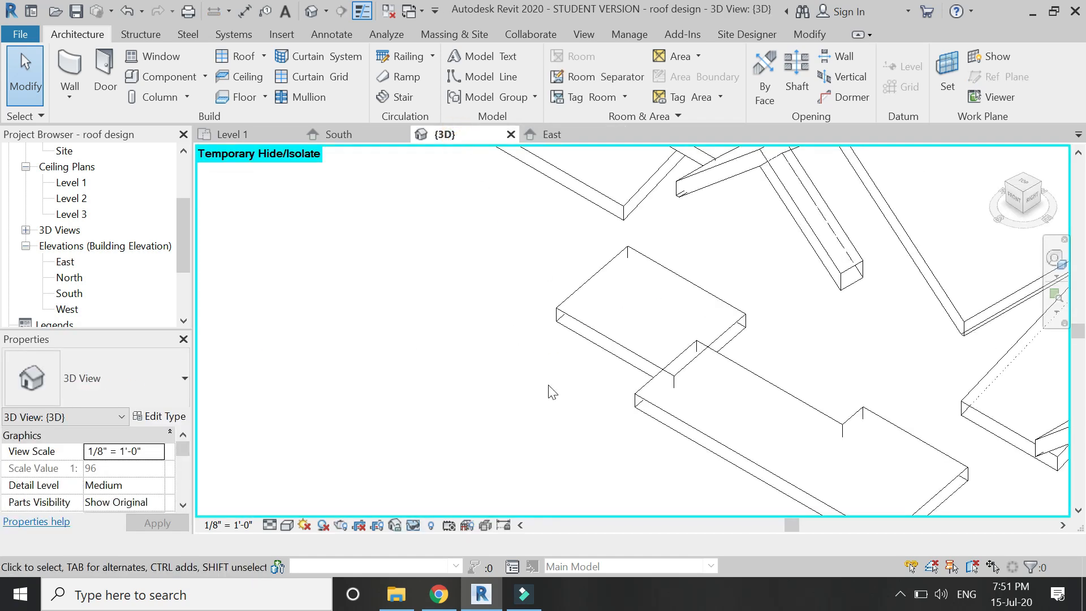
click(286, 525)
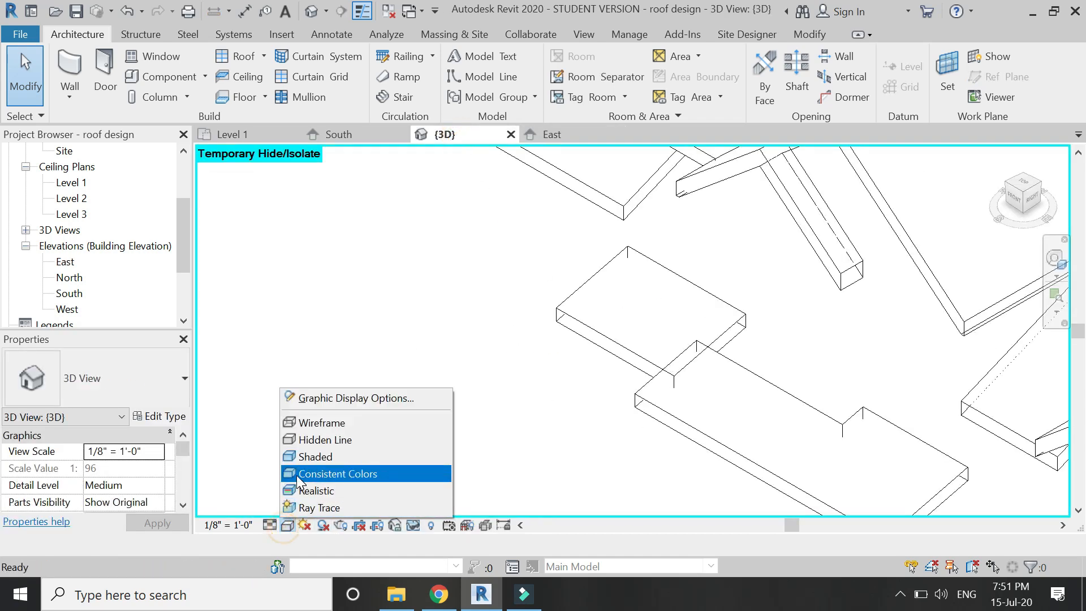
click(308, 455)
scroll(702, 345, up, 6)
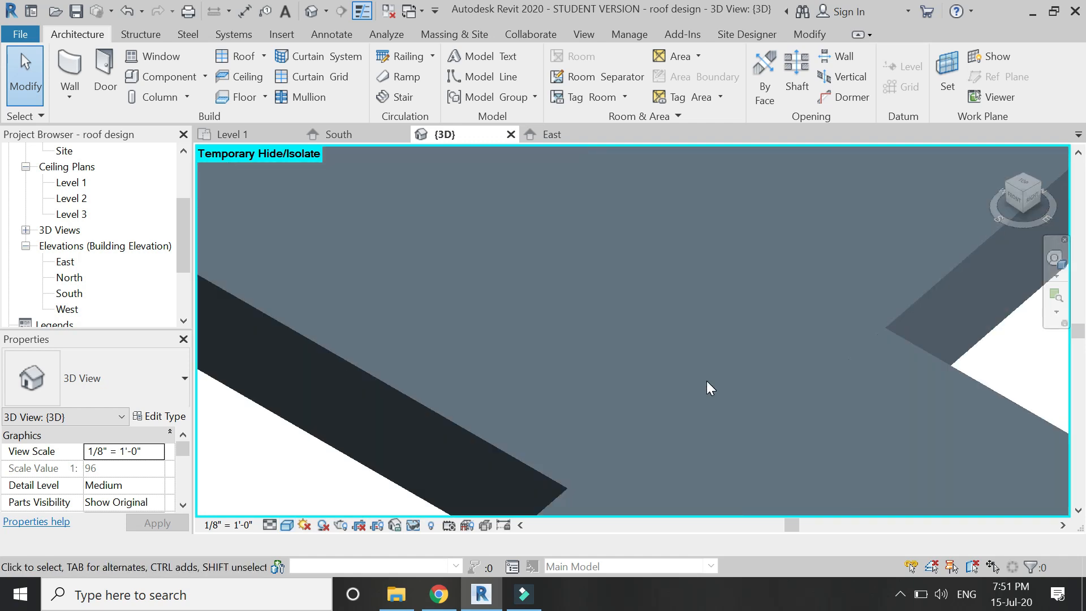
scroll(571, 430, down, 5)
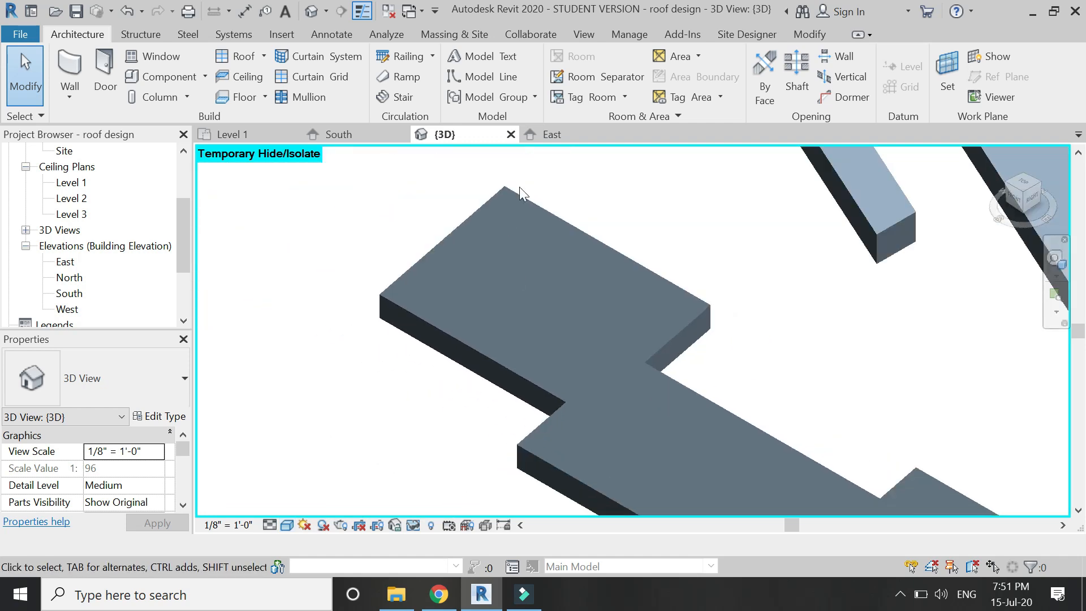
Step: Join the geometry of the rectangular 3:12 roof and the adjacent L-shaped 3:12 roof
click(808, 36)
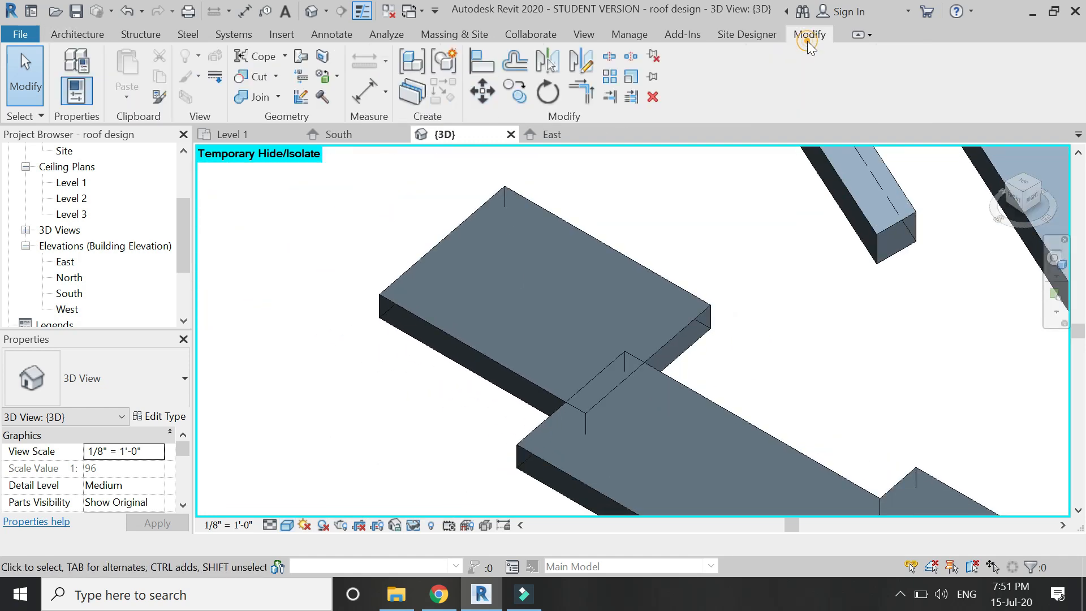
click(244, 100)
click(656, 278)
click(668, 381)
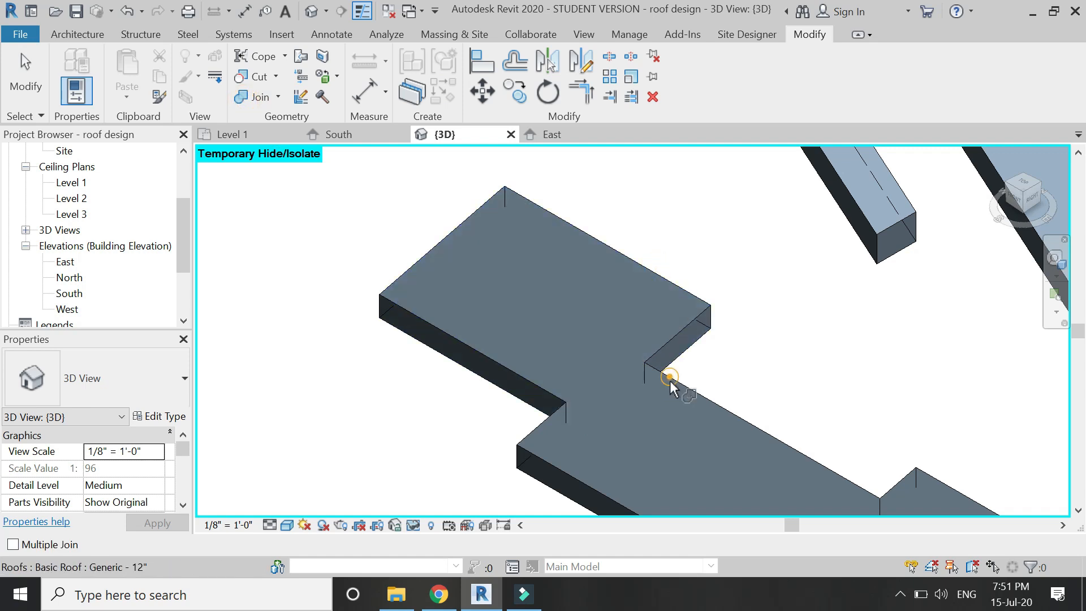
scroll(781, 412, down, 6)
key(Escape)
Step: Save the roof design project at the save reminder
click(1053, 261)
drag(776, 251, 552, 323)
drag(618, 385, 769, 319)
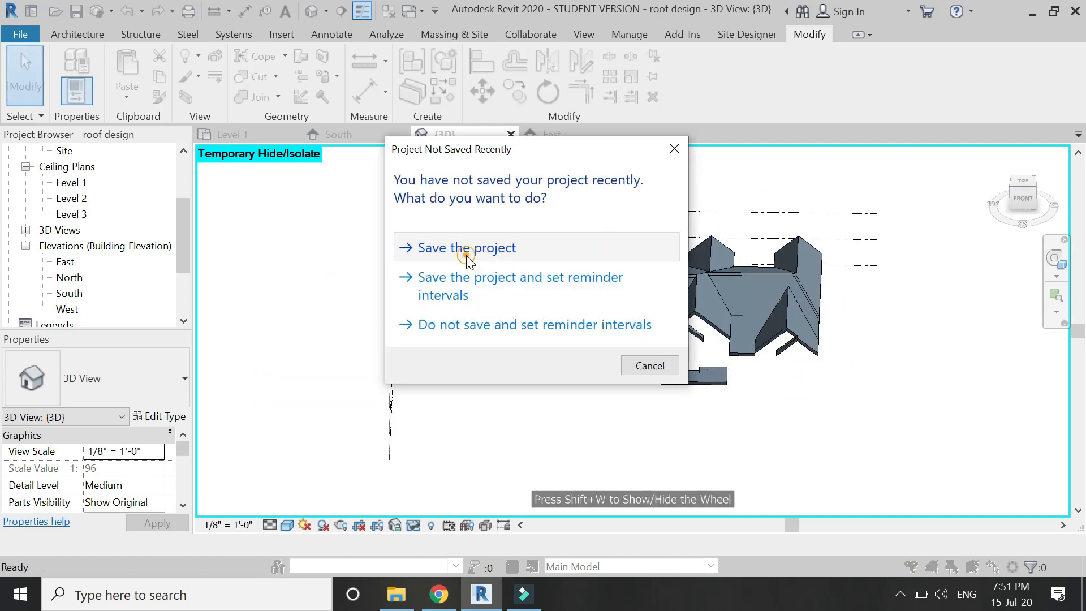
click(464, 249)
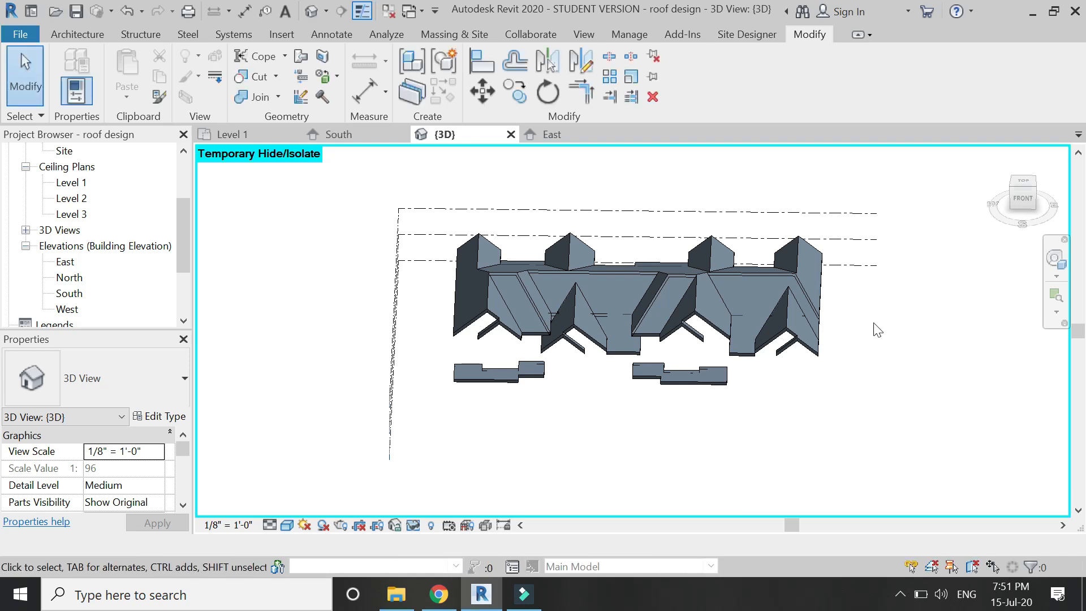
click(900, 592)
click(901, 593)
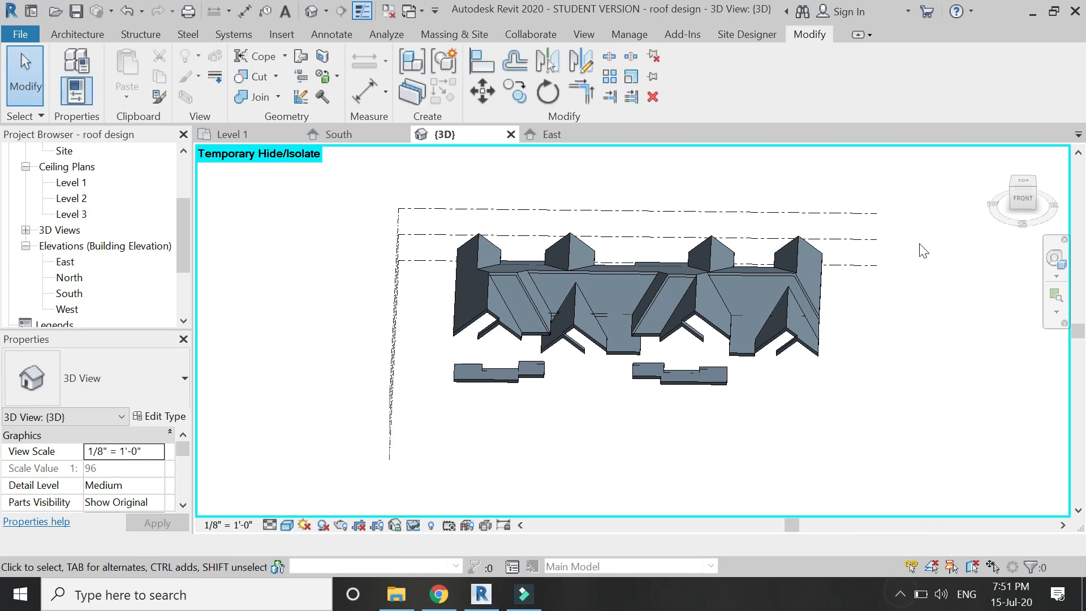
Step: Show the 3D model straight from the front in the Hidden Line visual style
click(1025, 205)
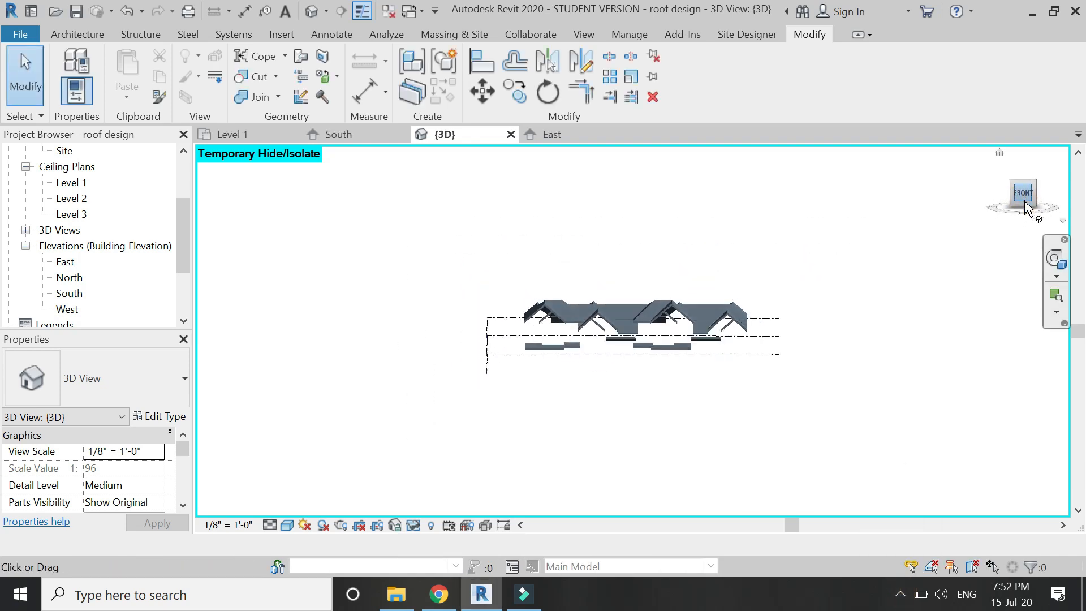
scroll(615, 311, up, 2)
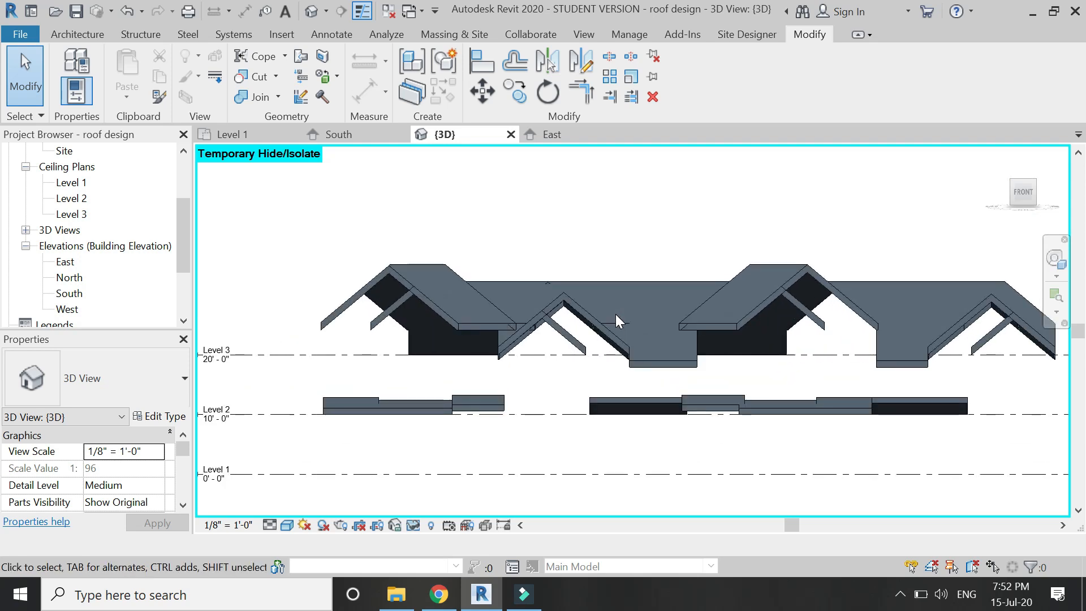
scroll(458, 332, down, 1)
click(286, 525)
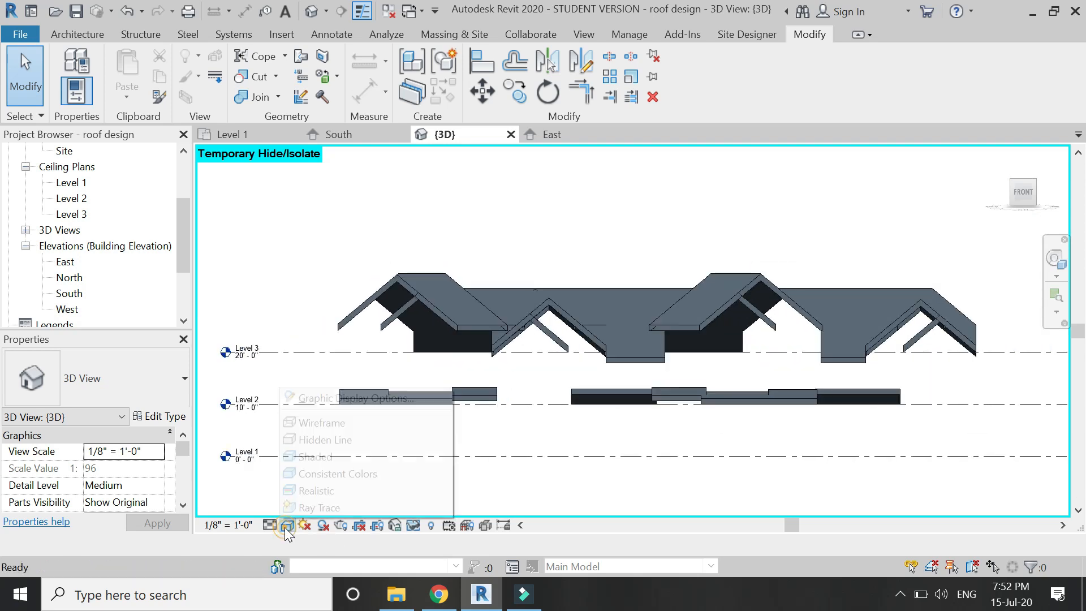
click(300, 437)
scroll(815, 342, up, 1)
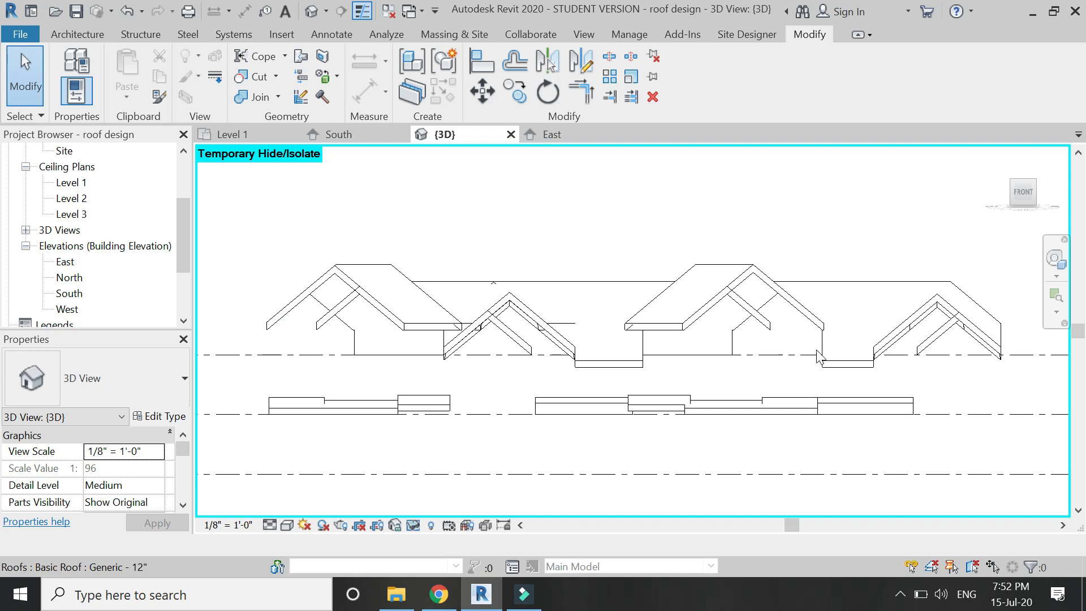
middle_drag(815, 350, 852, 365)
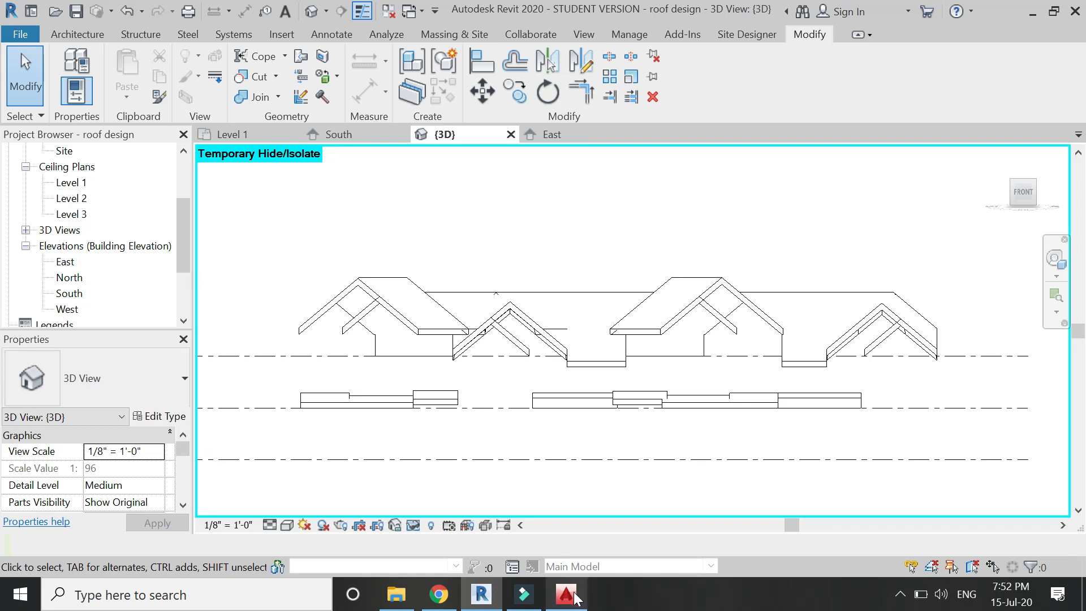
Step: Switch between AutoCAD and Revit to compare the Front Elevation drawing with the roof model's front view and South elevation
click(566, 594)
scroll(509, 371, down, 4)
scroll(507, 375, up, 4)
scroll(508, 376, up, 2)
scroll(460, 362, down, 2)
scroll(627, 322, up, 2)
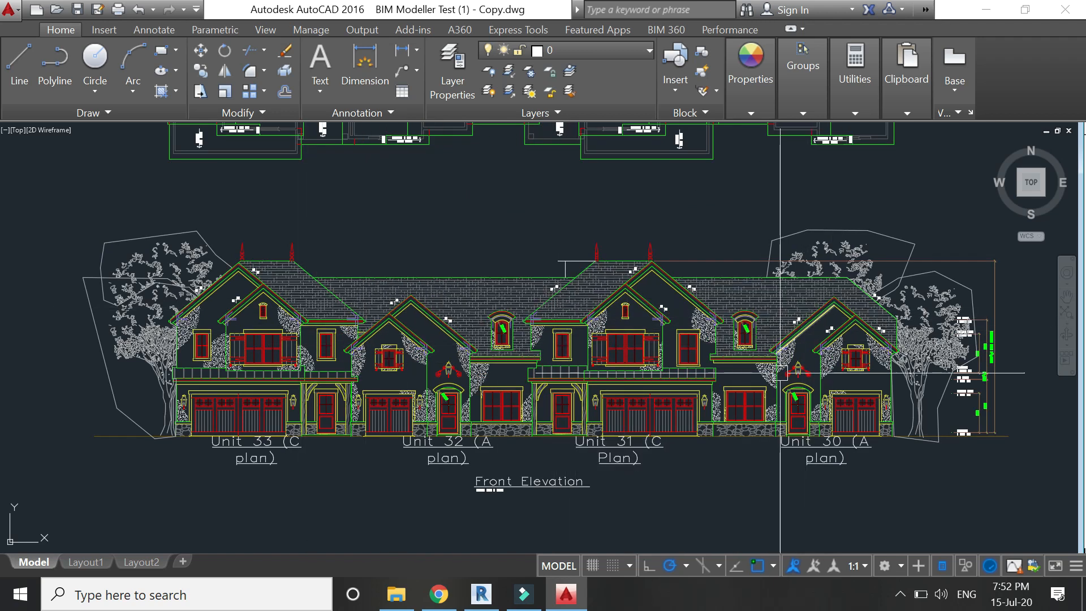
click(524, 594)
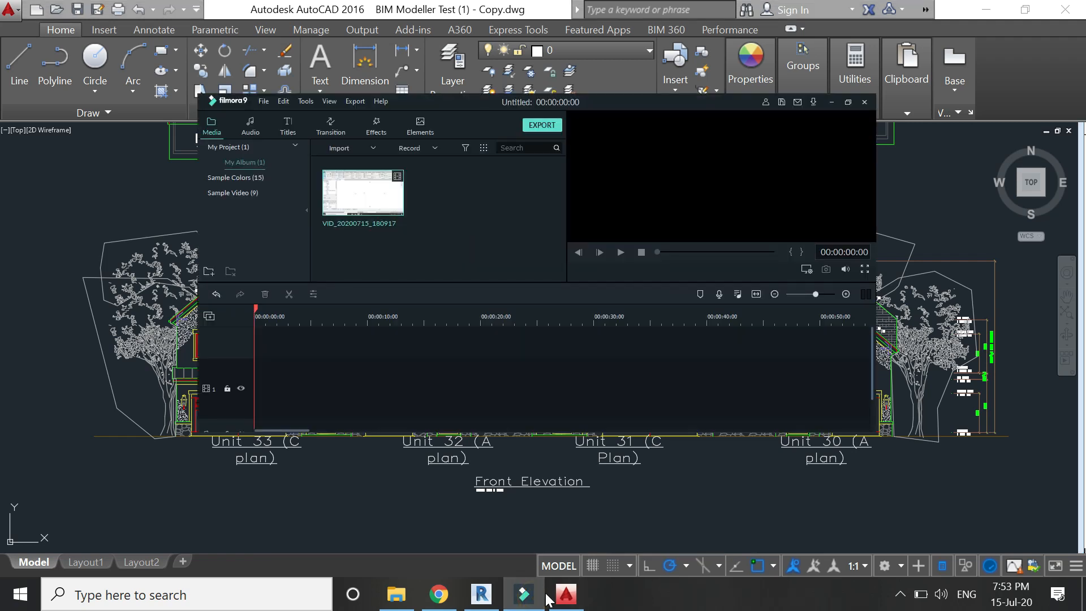
click(554, 597)
click(481, 594)
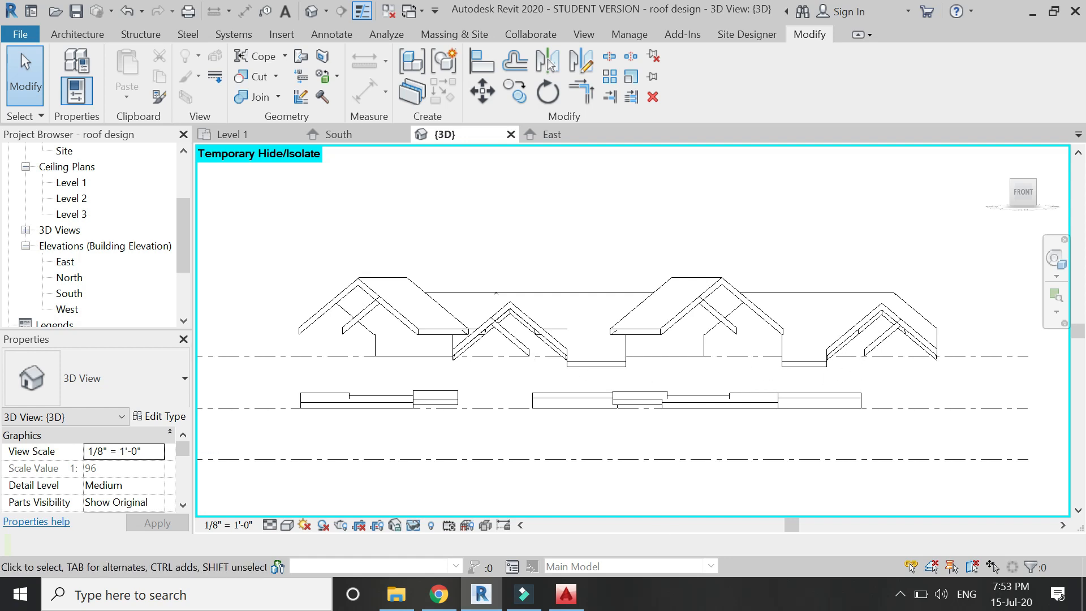
click(569, 596)
click(568, 596)
click(354, 130)
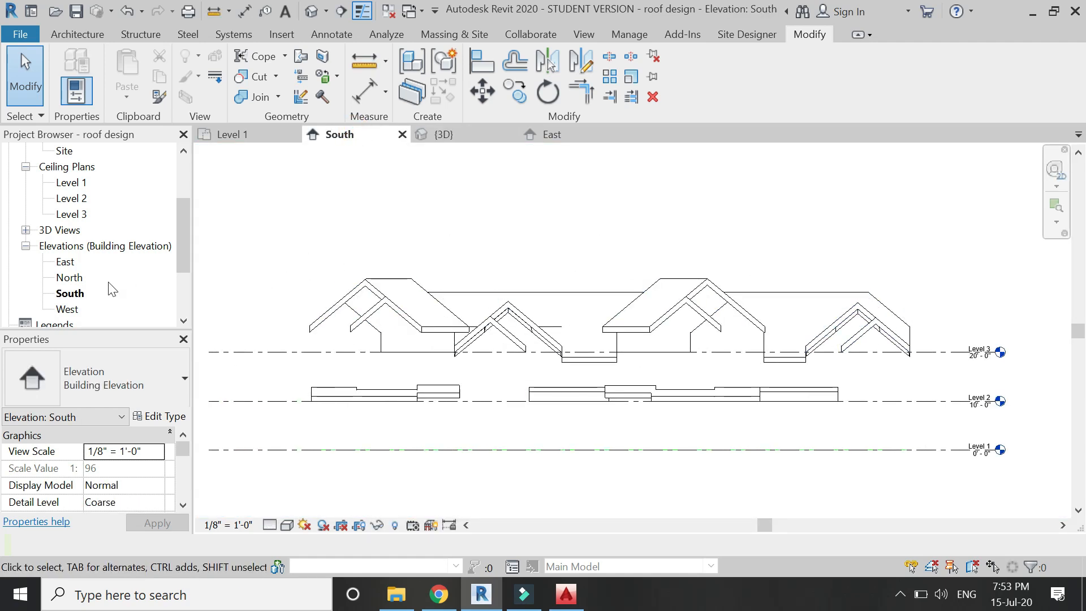
Step: Open the North elevation in Revit and compare its roof outline with the Rear Elevation drawing in AutoCAD
double_click(69, 277)
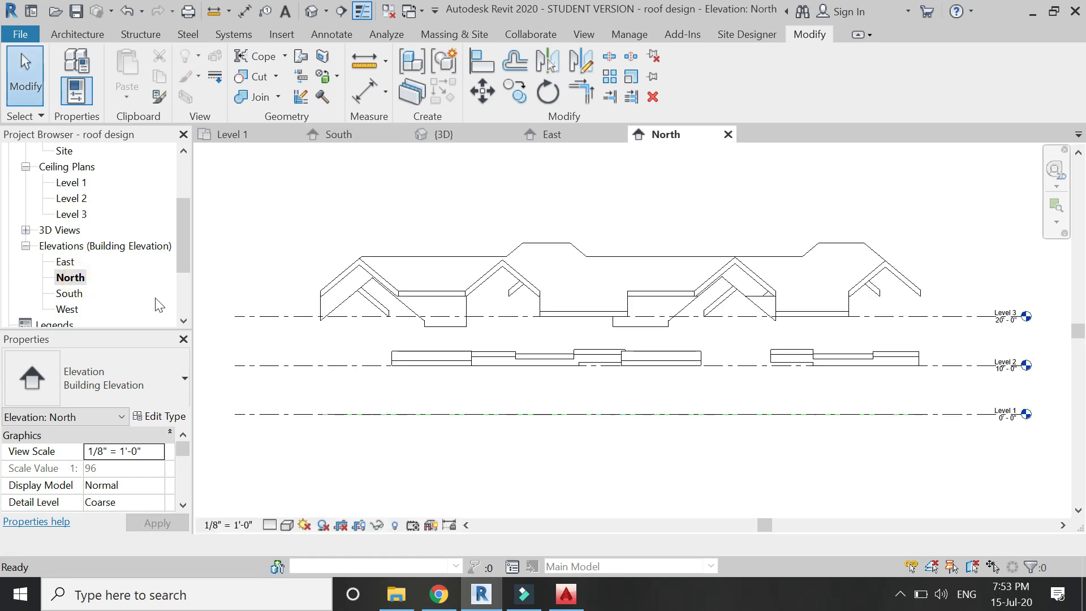
click(567, 601)
scroll(756, 354, down, 5)
scroll(829, 354, up, 8)
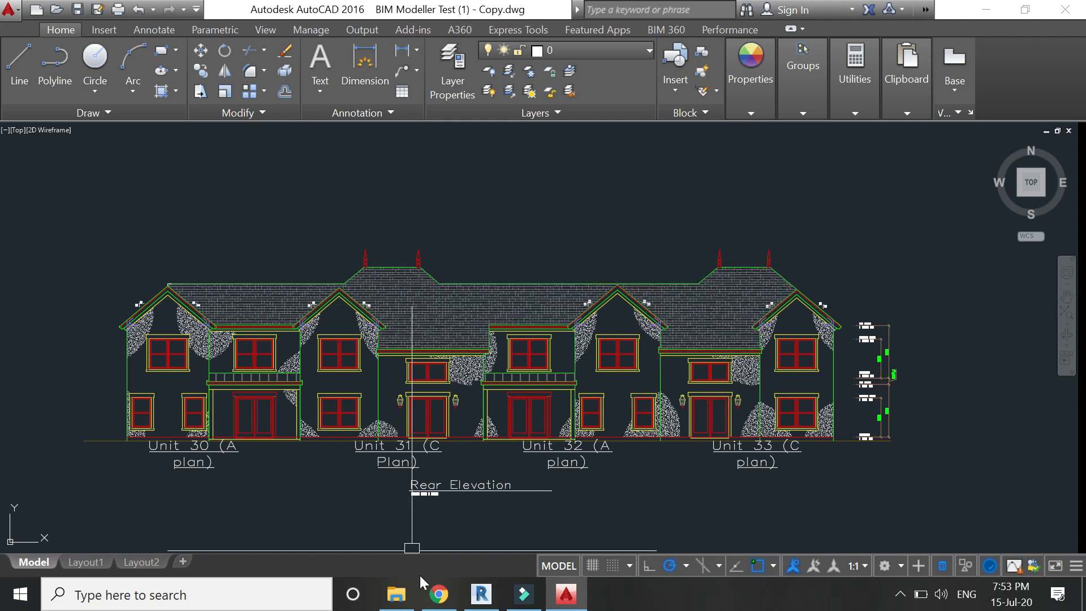
click(482, 593)
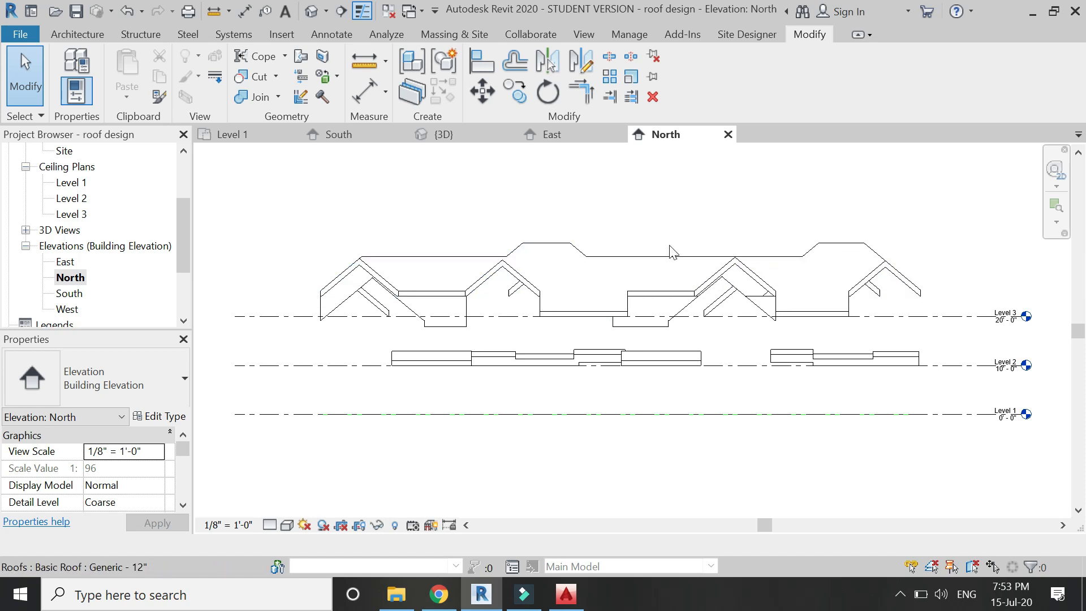
mouse_move(556, 606)
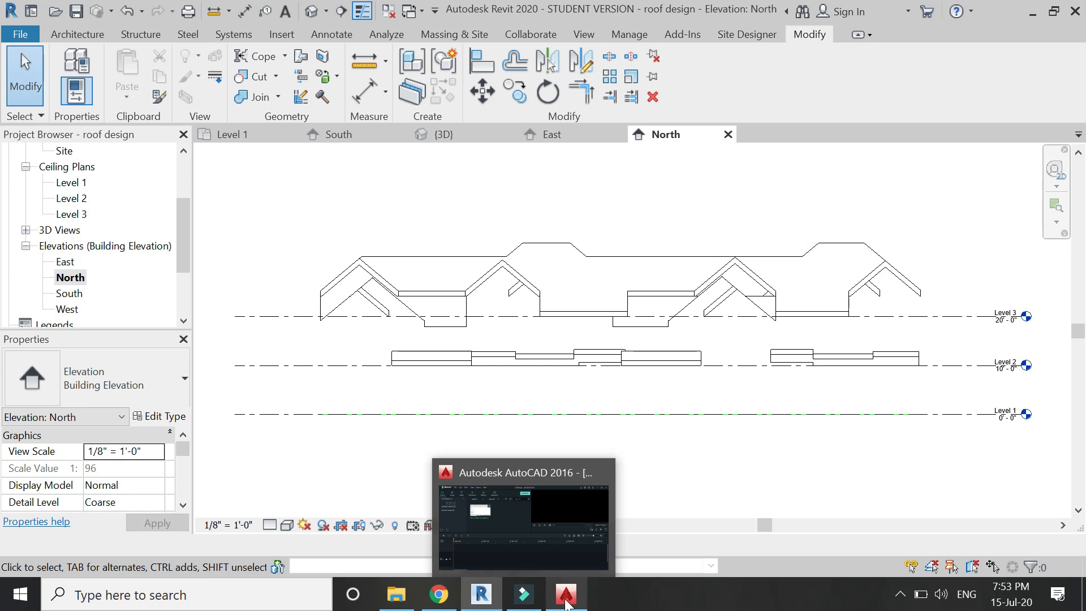
click(566, 595)
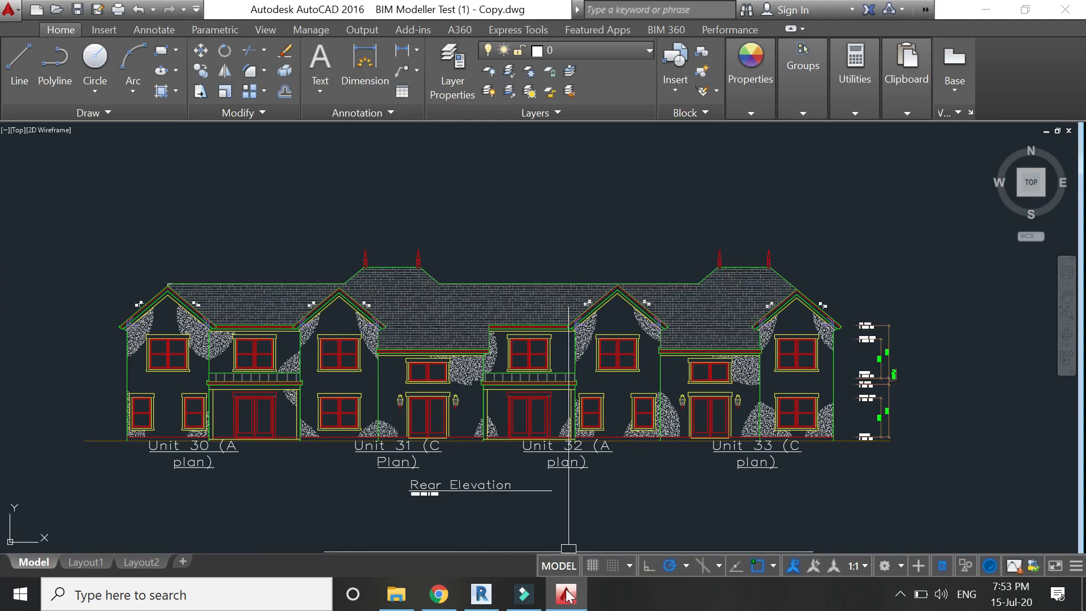
key(alt+Tab)
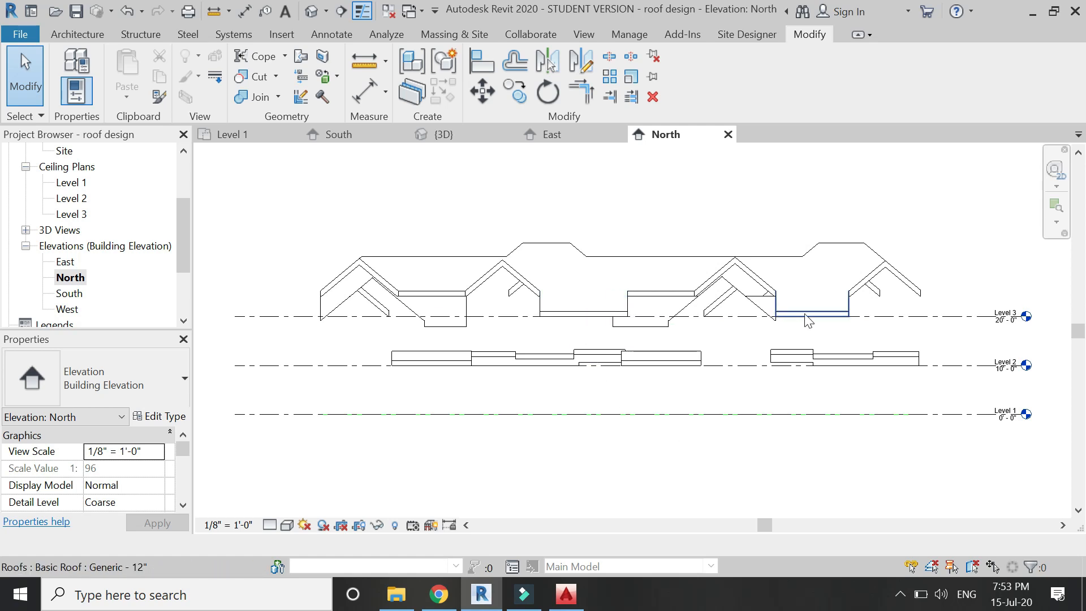
click(563, 595)
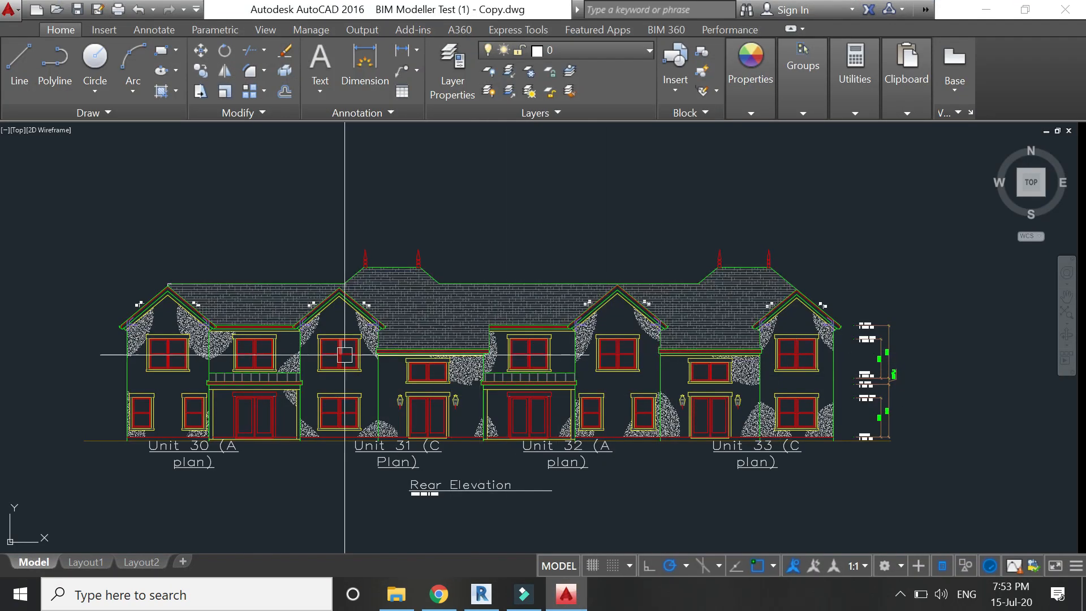
click(492, 603)
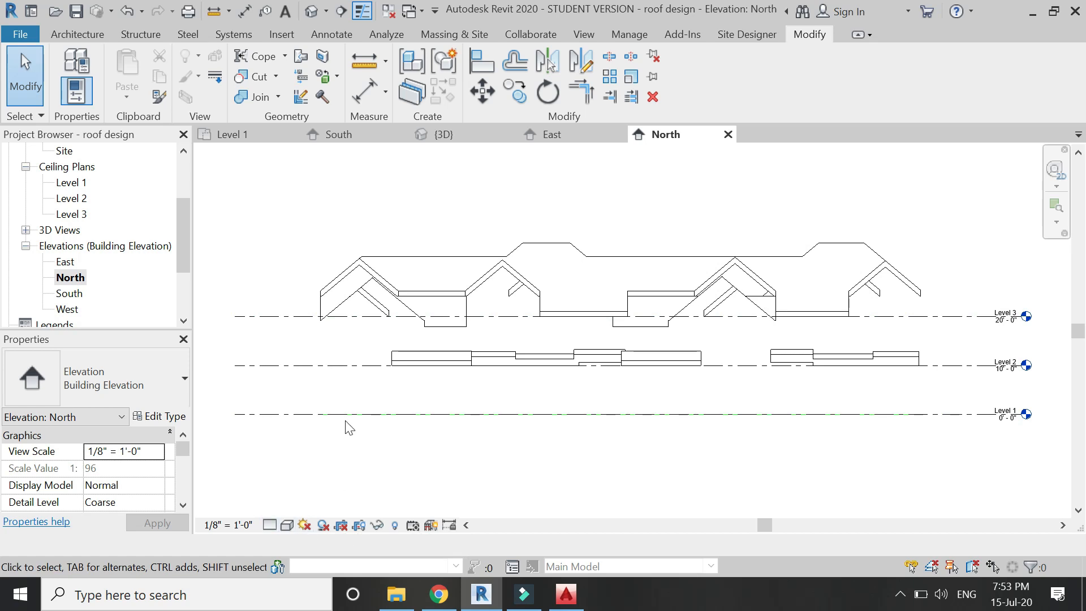
scroll(347, 415, down, 1)
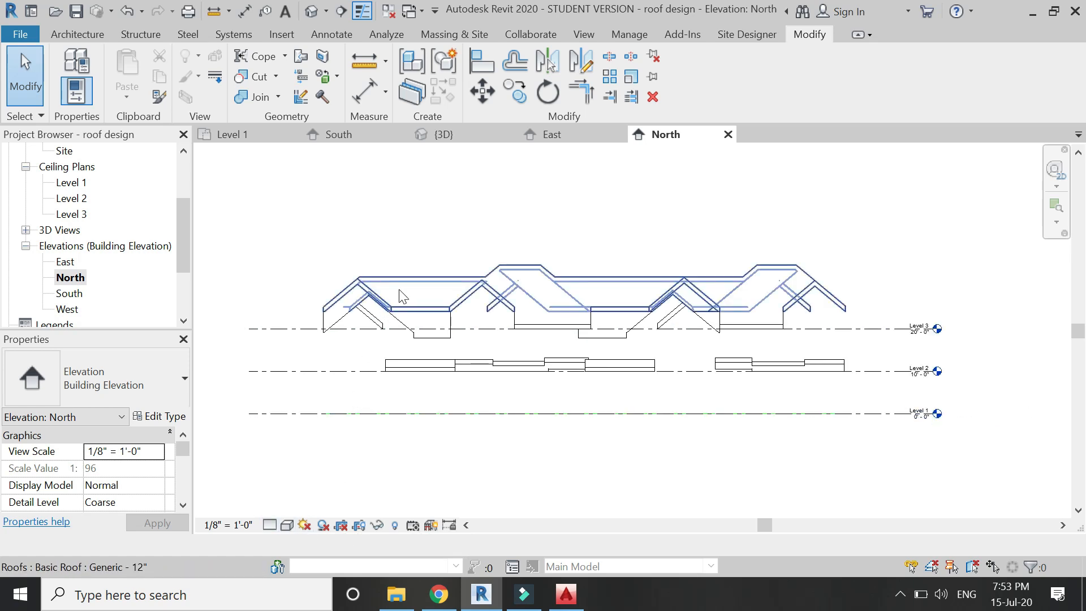
scroll(709, 392, down, 1)
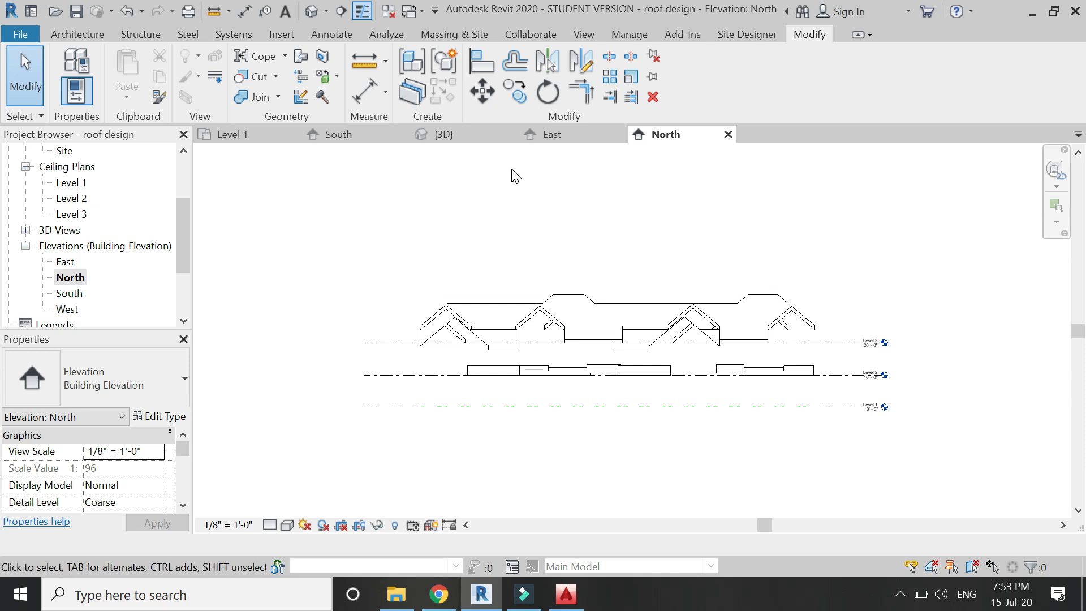
Step: Examine the roof arrangement in the East and West elevations
click(550, 142)
scroll(460, 444, down, 5)
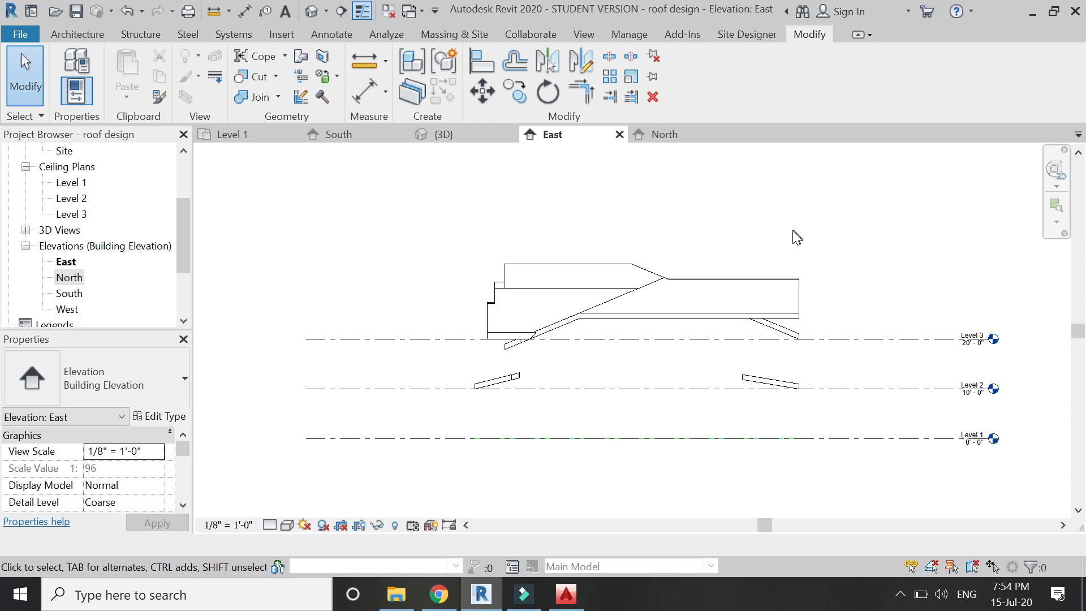
double_click(69, 309)
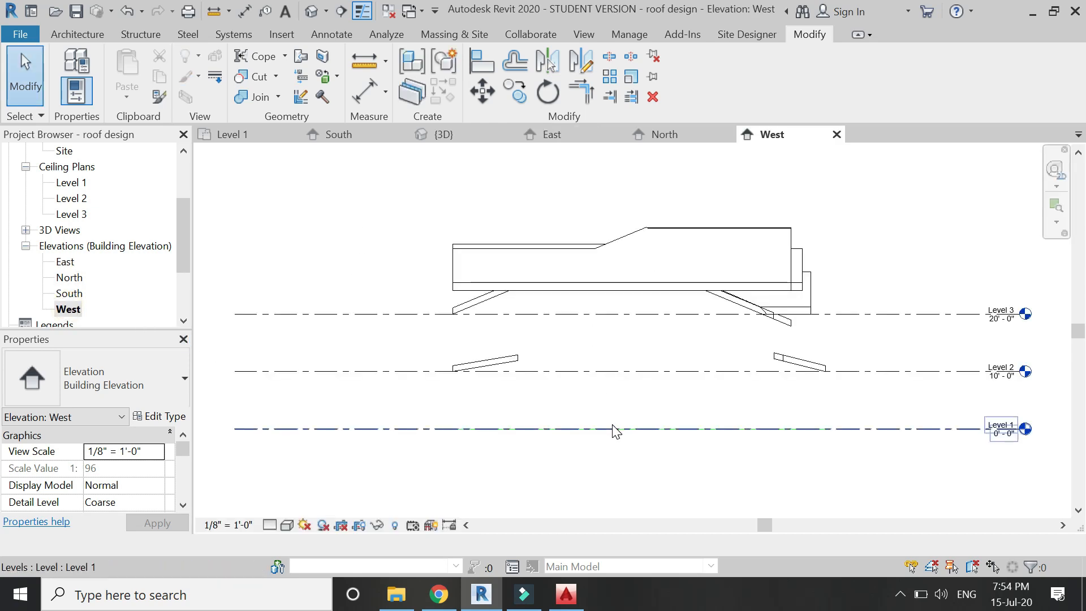
scroll(615, 431, down, 1)
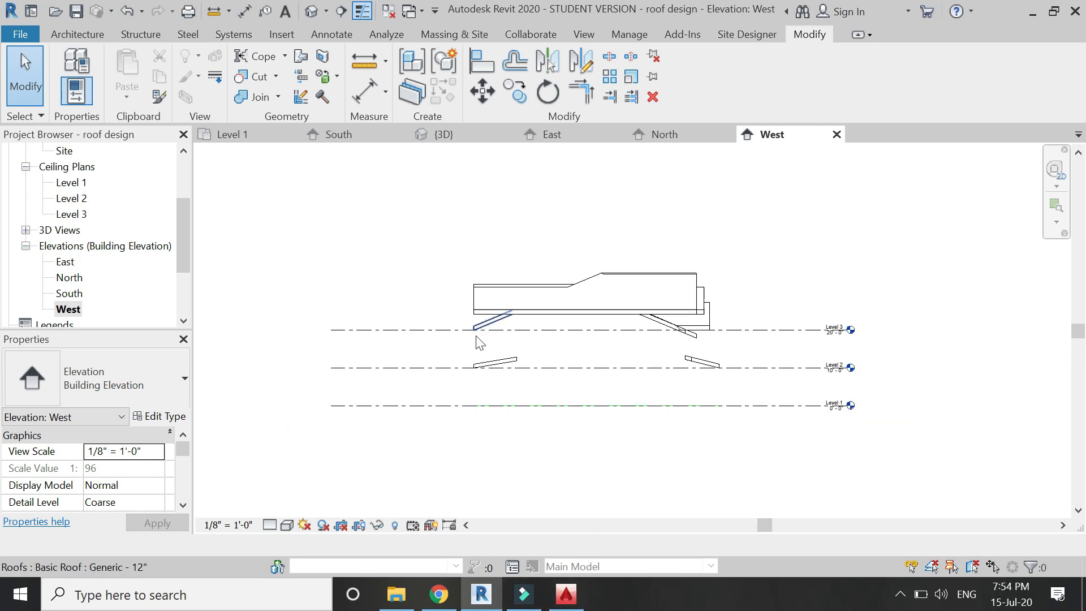
Step: Examine the roof profile in the West, North and East elevations
middle_drag(539, 280, 508, 301)
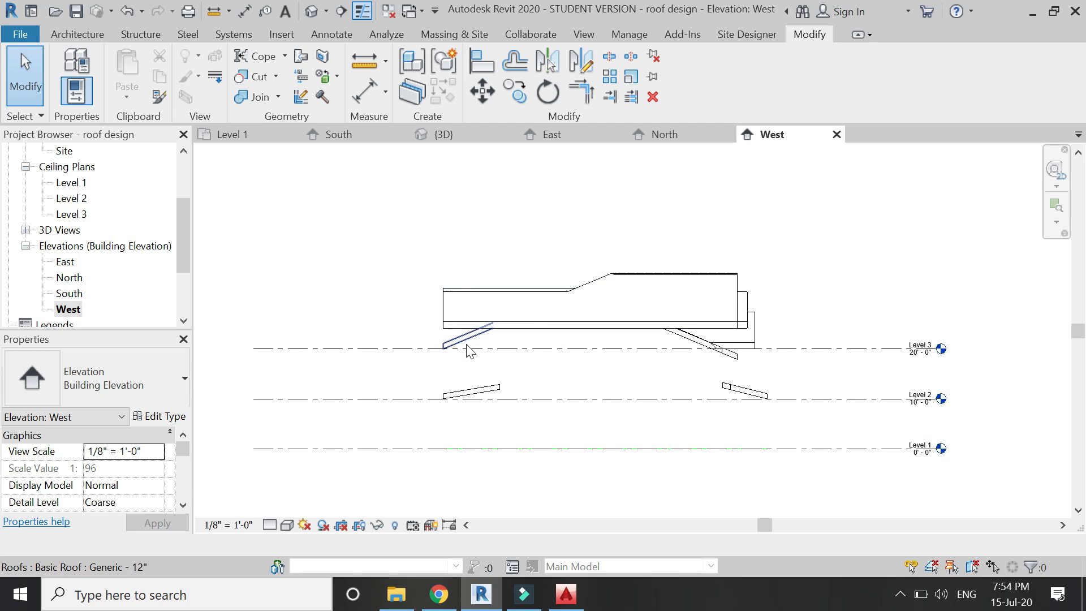
click(690, 141)
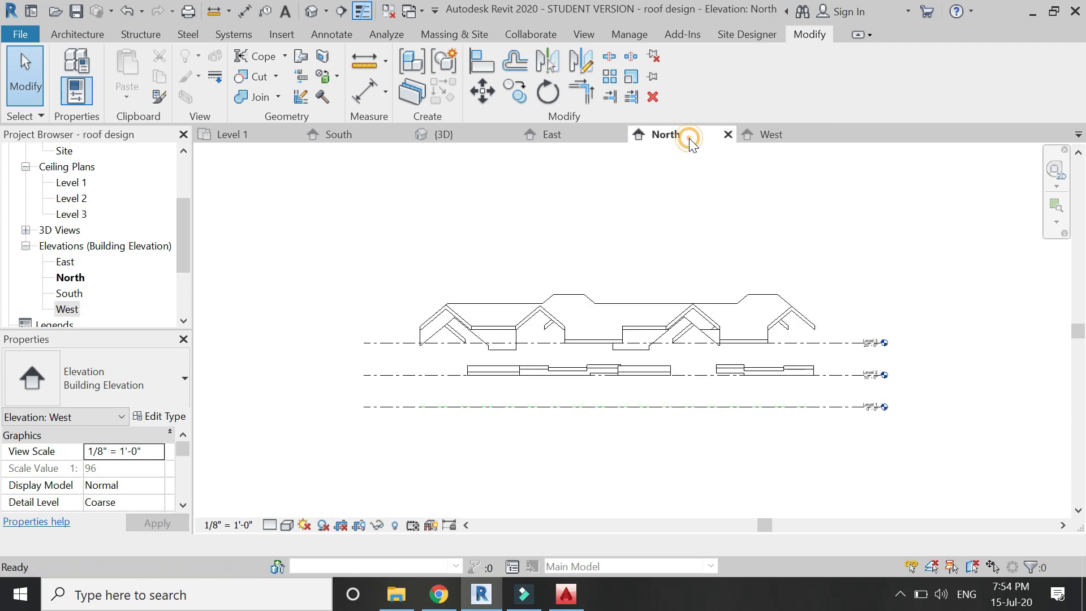
click(577, 138)
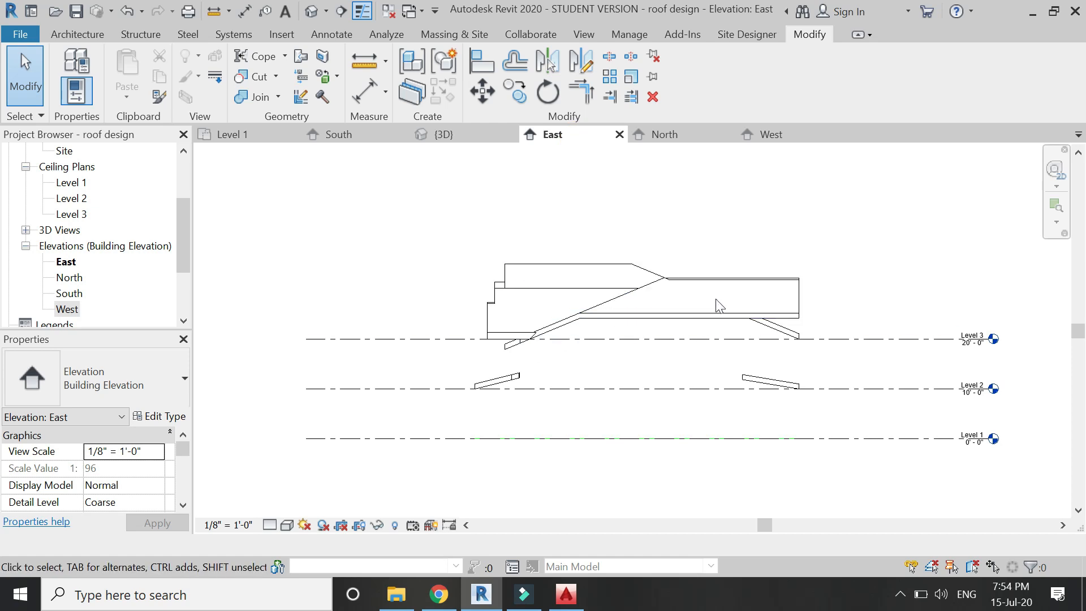
Step: Switch to AutoCAD and examine the Left, Front and Right Elevation drawings beside the roof plan
click(577, 597)
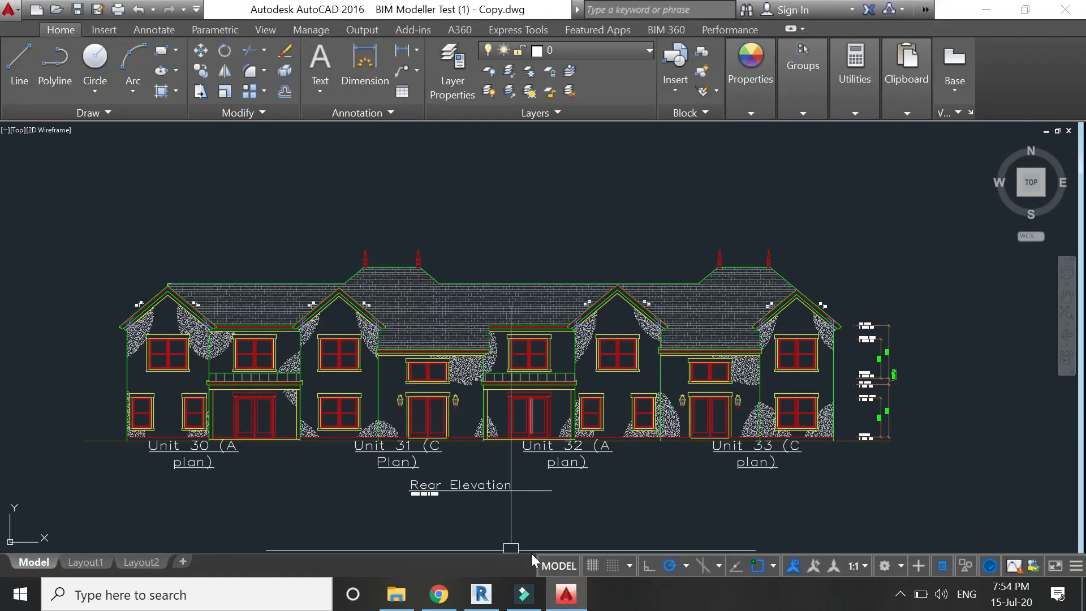
scroll(673, 362, down, 6)
scroll(625, 388, up, 5)
scroll(760, 376, down, 1)
scroll(877, 391, up, 2)
scroll(874, 394, down, 4)
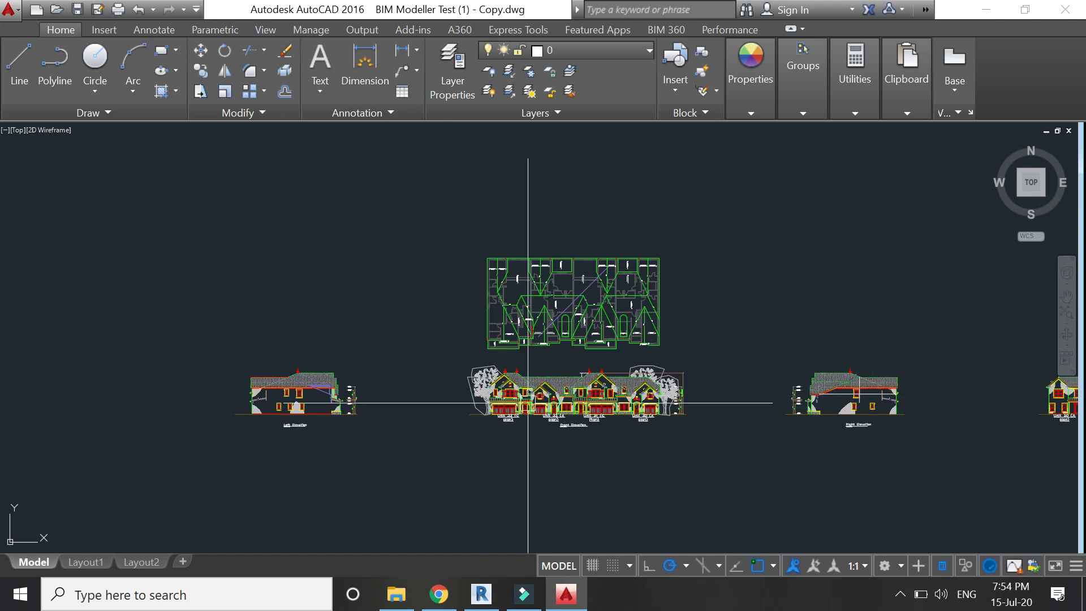
scroll(274, 431, up, 5)
scroll(280, 385, down, 4)
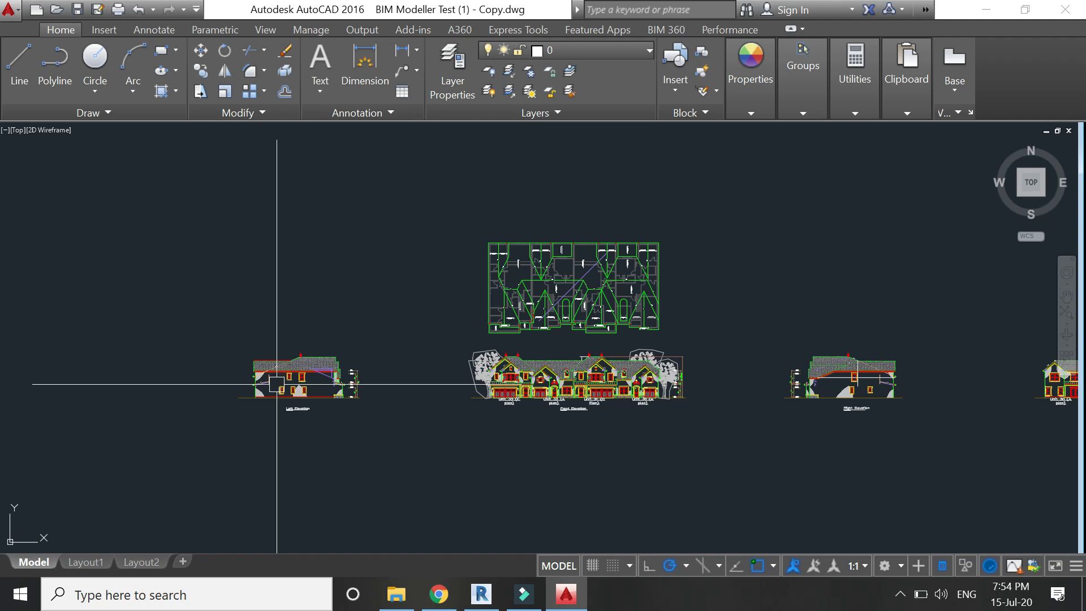
Step: Switch back to Revit and turn the 3D roof model to an angled view from its front, top and right corner
click(481, 594)
click(436, 134)
click(1035, 187)
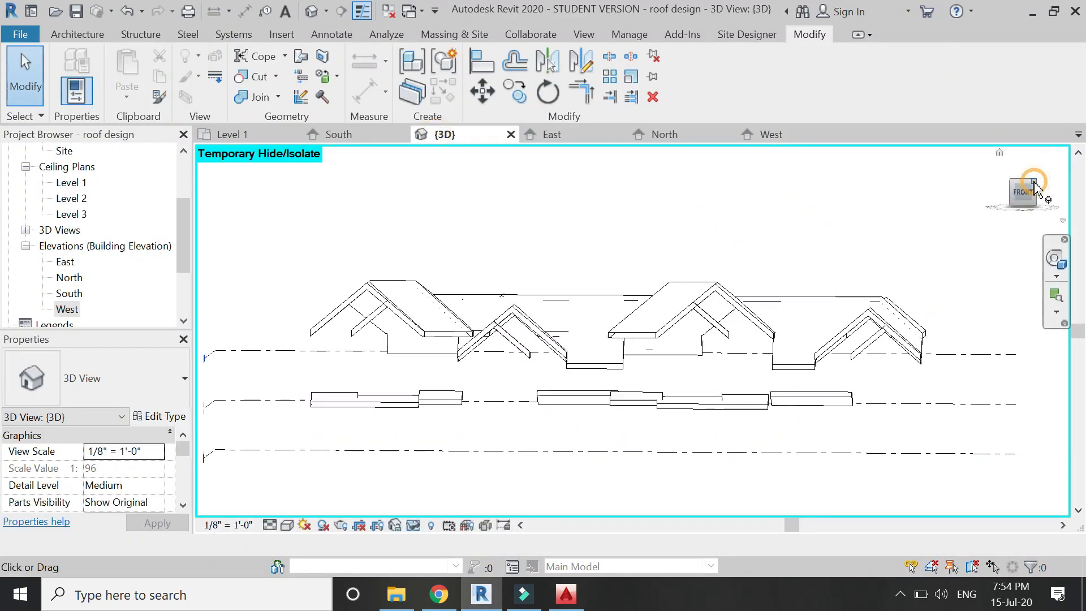